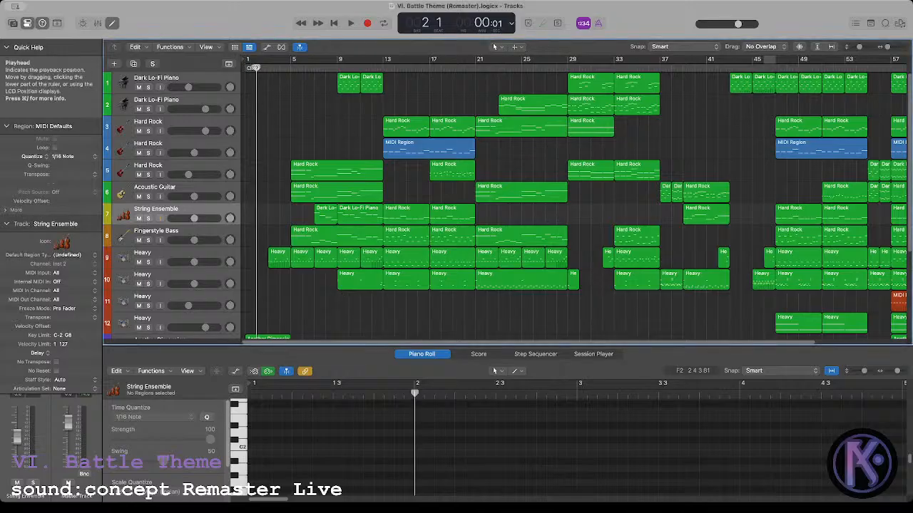
Step: Hide the inspector and play the opening of the arrangement from bar 1
left_click(246, 65)
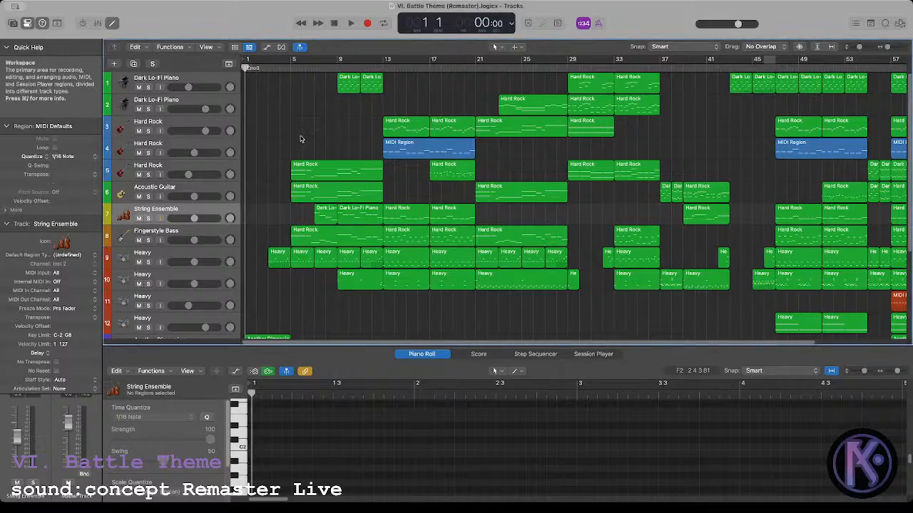
key("i")
key("space")
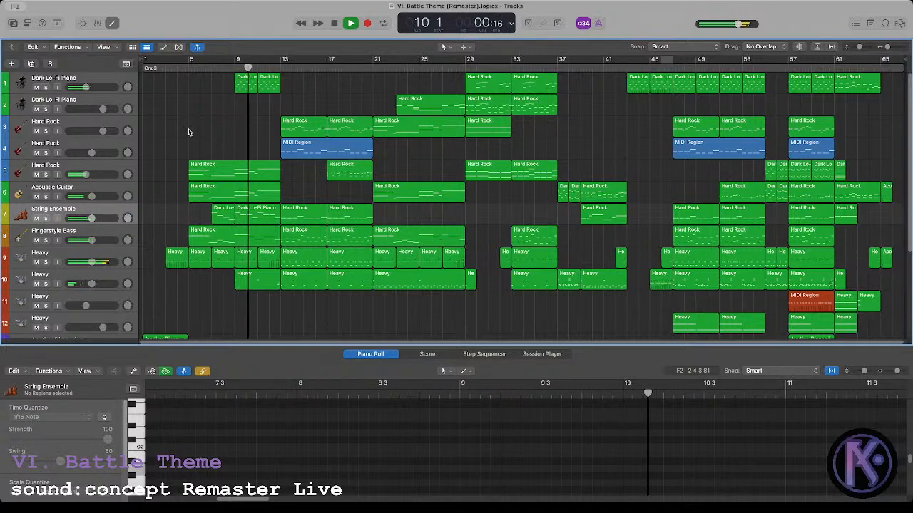
key("space")
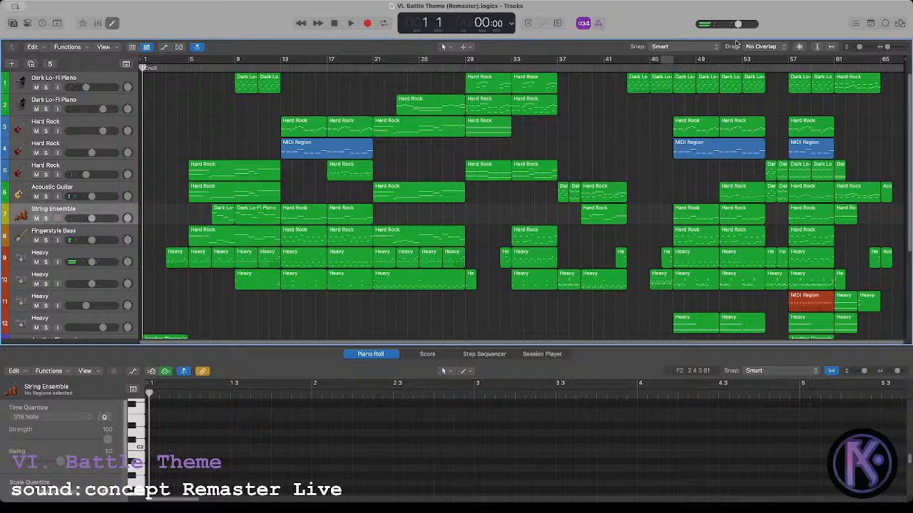
Step: Fit the whole arrangement into the Tracks area and restart playback from the beginning
left_click_drag(882, 48, 878, 49)
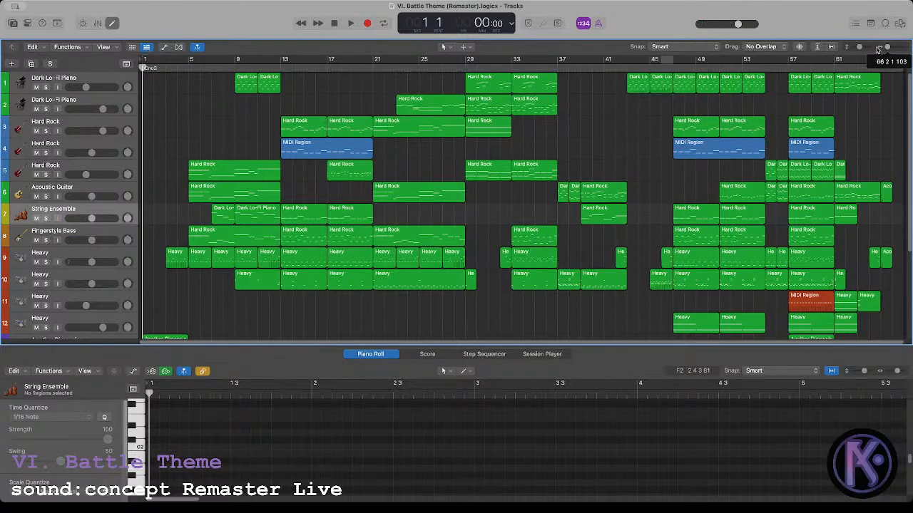
key("z")
key("z")
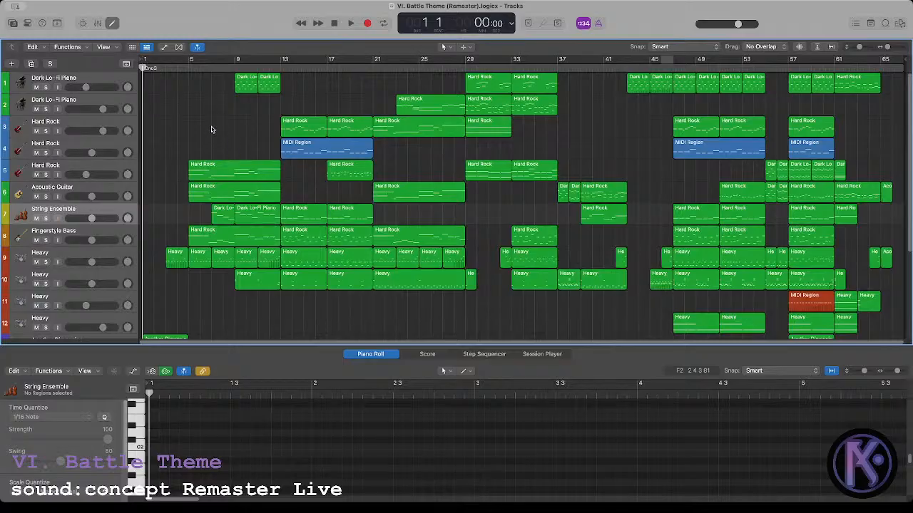
key("z")
key("z")
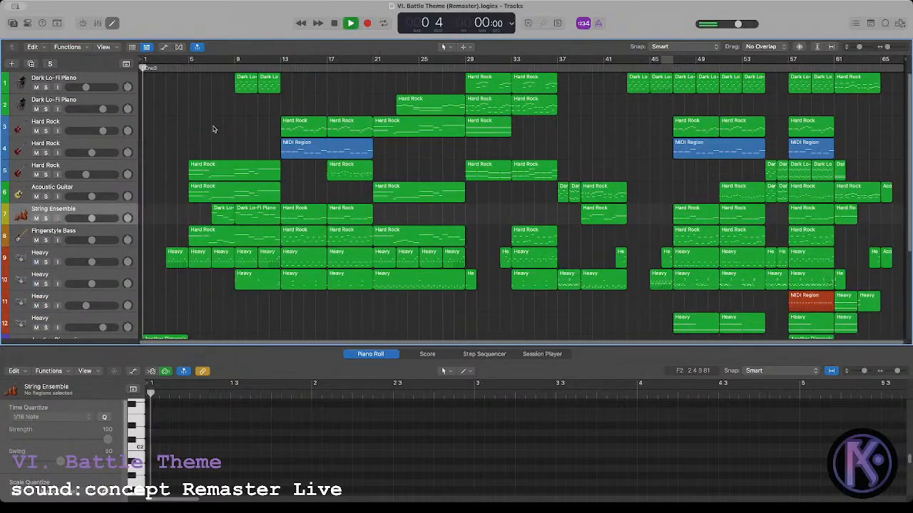
Step: During playback, go through the first Dark Lo-Fi Piano, track 5 Hard Rock, Acoustic Guitar and Fingerstyle Bass tracks, then view the remaining tracks
left_click(70, 82)
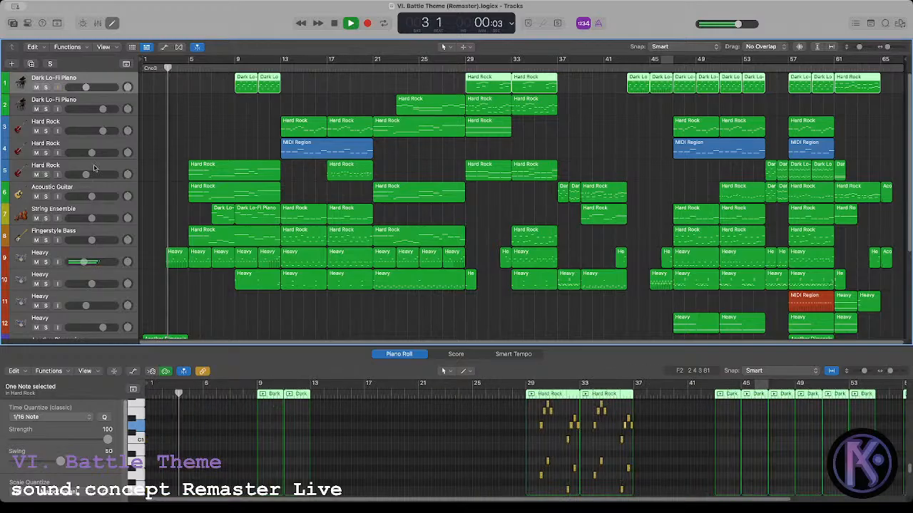
left_click(179, 133)
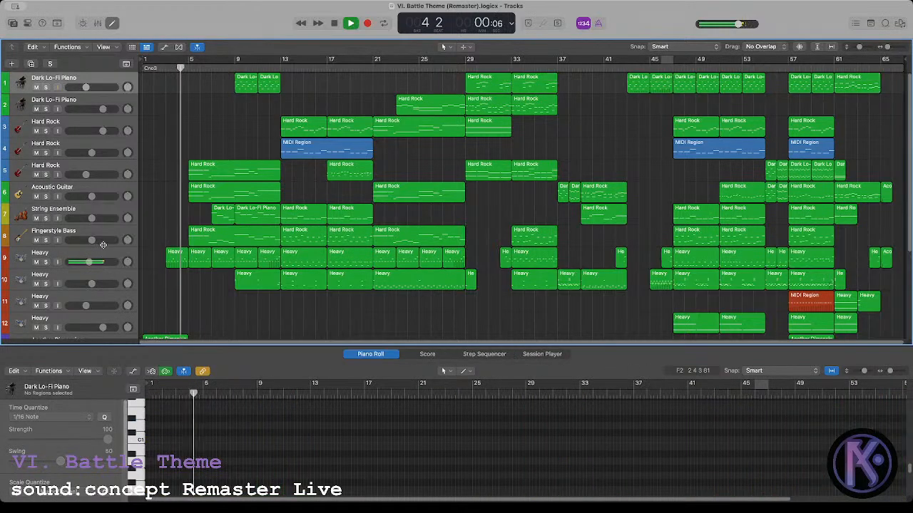
scroll(179, 132, "down", 2)
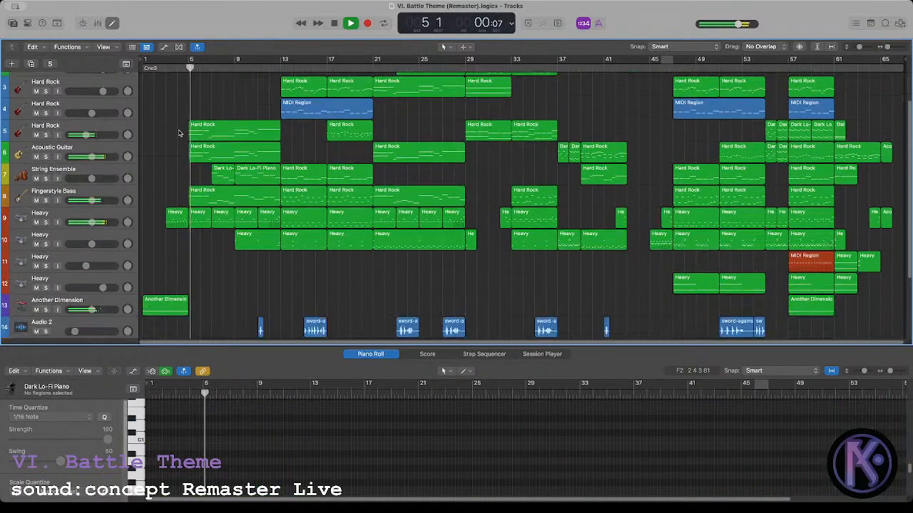
left_click(111, 124)
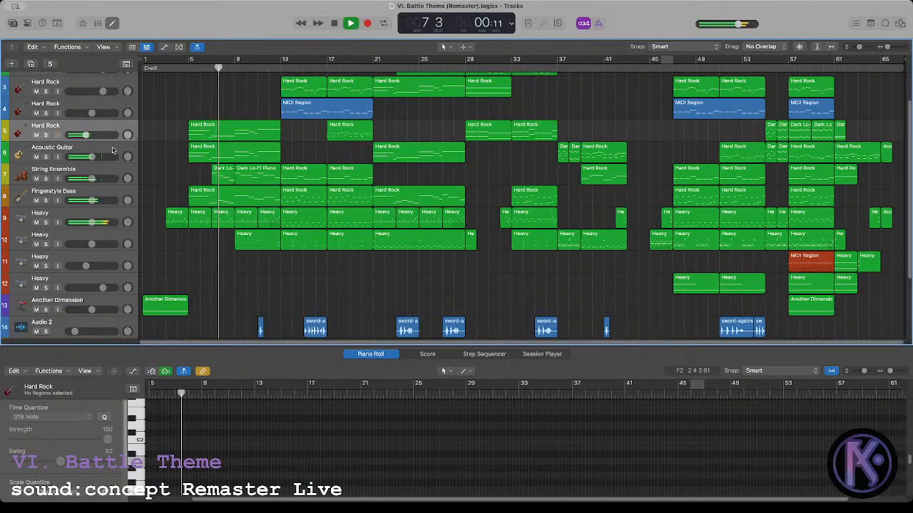
left_click(135, 151)
left_click(155, 152)
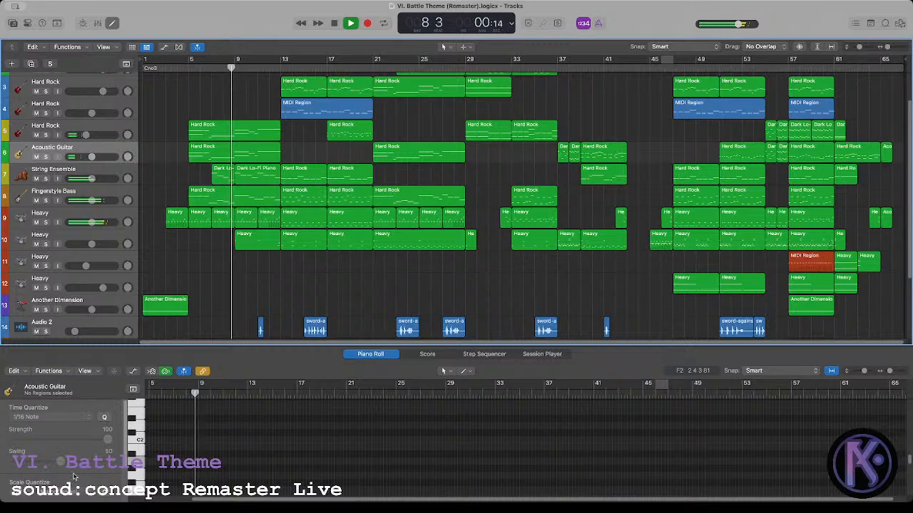
left_click(113, 194)
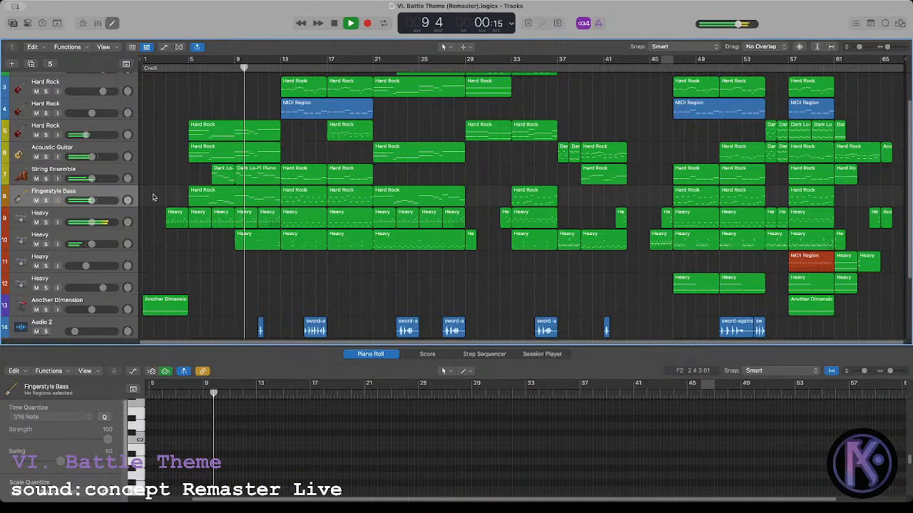
scroll(164, 255, "down", 5)
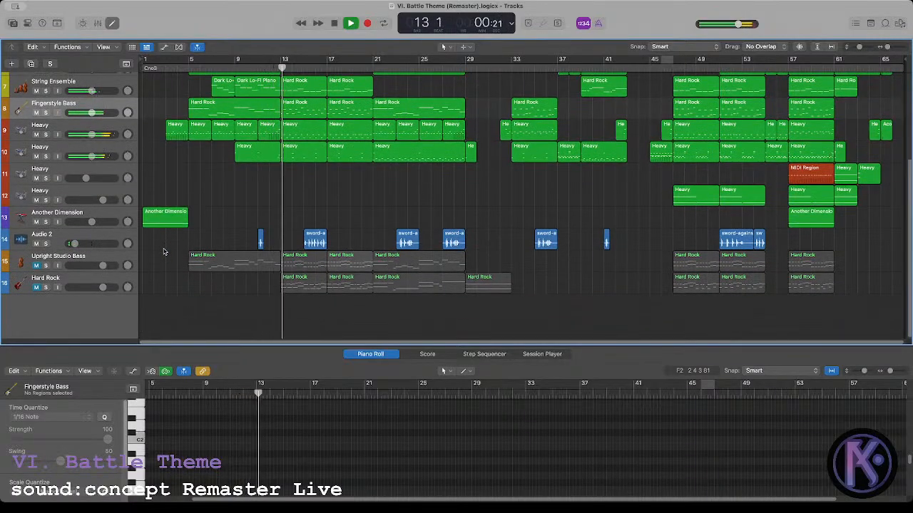
scroll(164, 251, "up", 5)
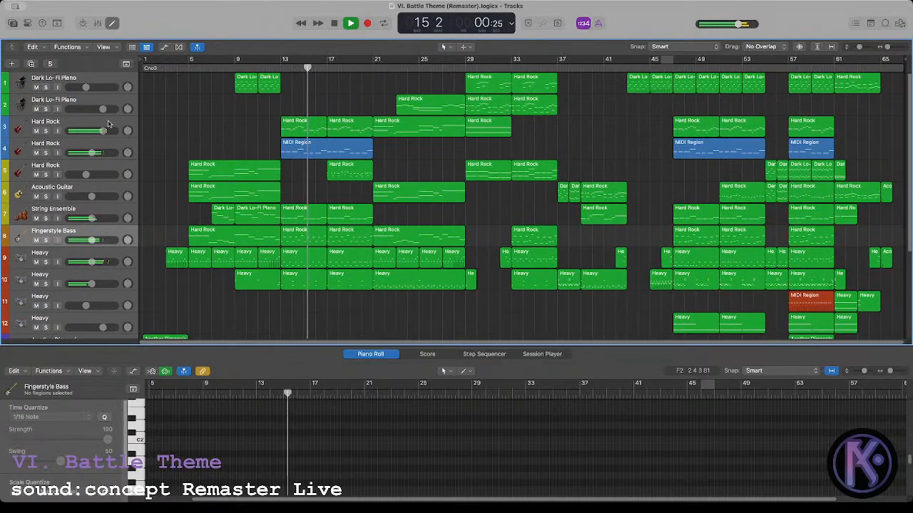
Step: Select the Hard Rock guitar tracks 3 and 4 in turn during playback, clearing the region selection after each
left_click(118, 125)
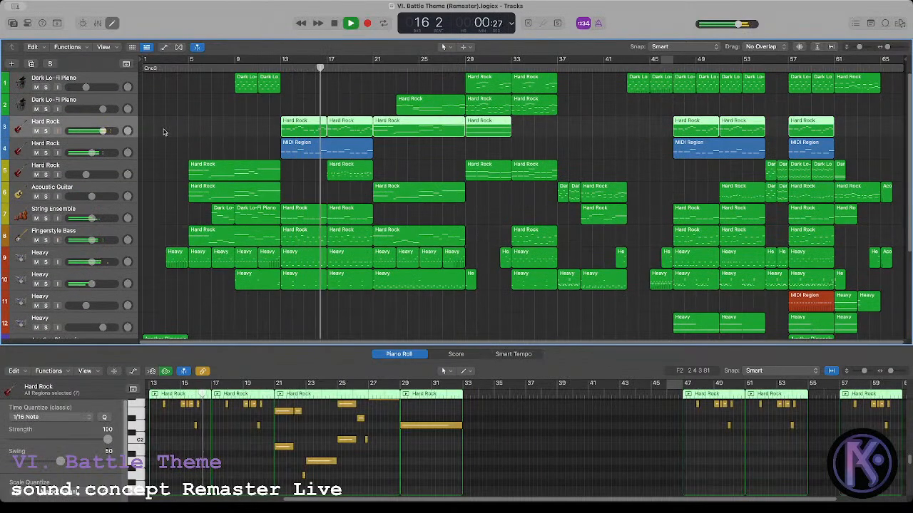
left_click(163, 132)
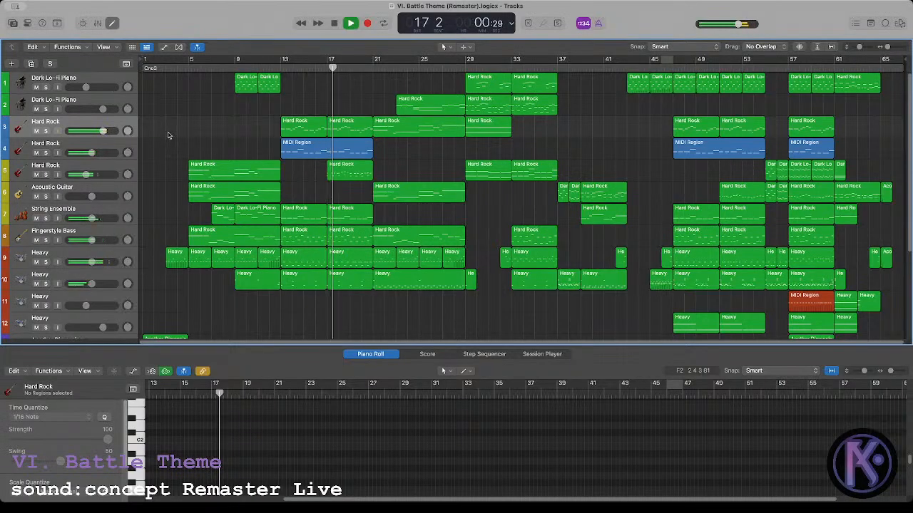
left_click(102, 147)
left_click(166, 149)
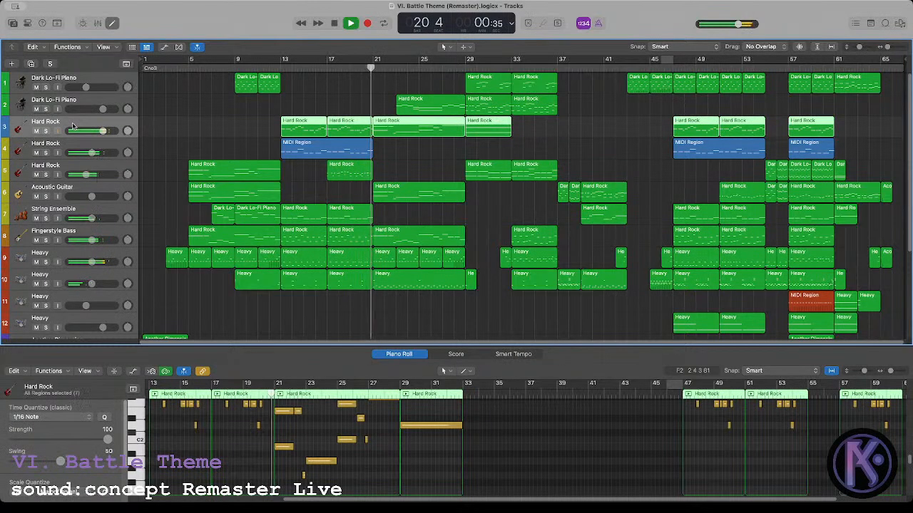
left_click(152, 136)
left_click(152, 135)
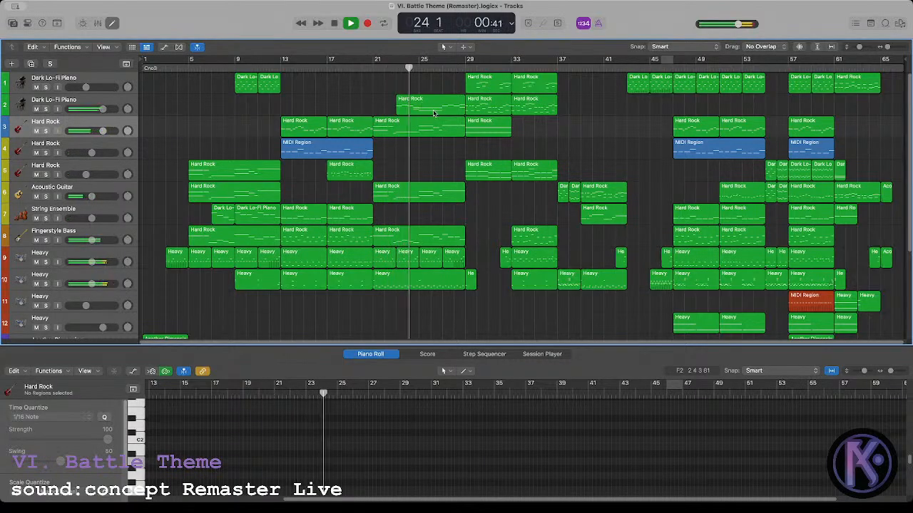
Step: Point out the two Dark Lo-Fi Piano tracks and the String Ensemble track during playback, leaving no regions selected
left_click(128, 109)
left_click_drag(128, 109, 102, 102)
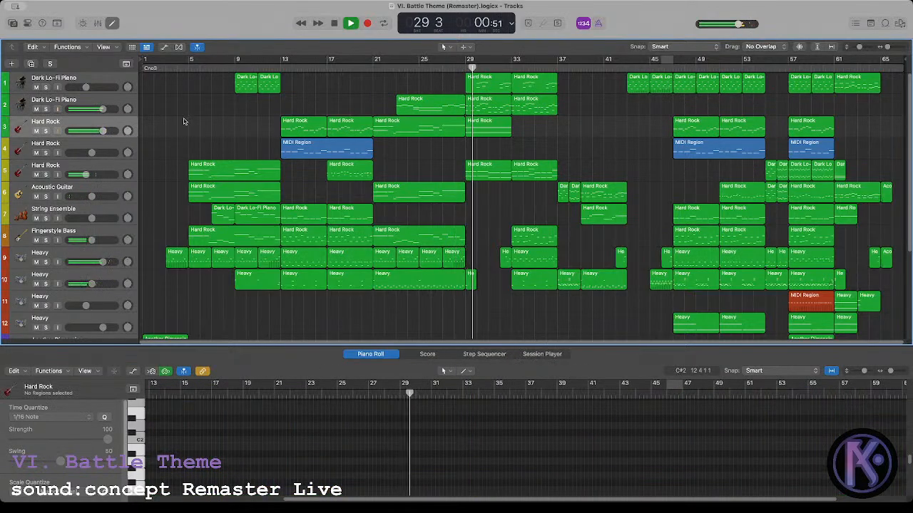
left_click(102, 80)
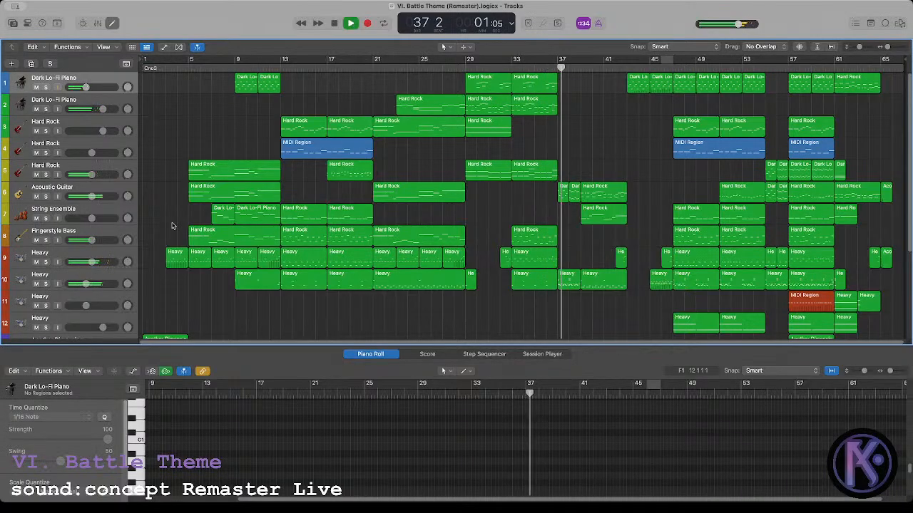
left_click(89, 216)
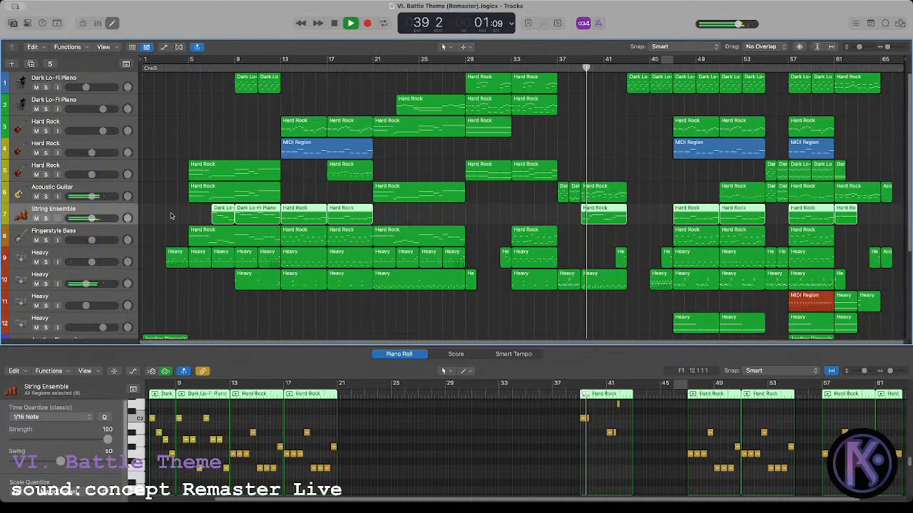
left_click(497, 221)
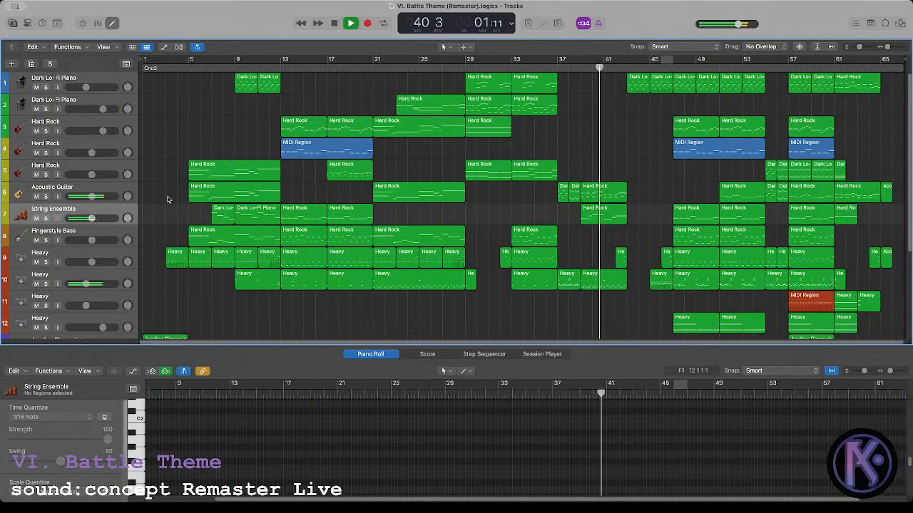
Step: Inspect the sword sound clips on the Audio 2 track and the Another Dimension track while the song plays
scroll(162, 204, "down", 2)
scroll(162, 204, "down", 5)
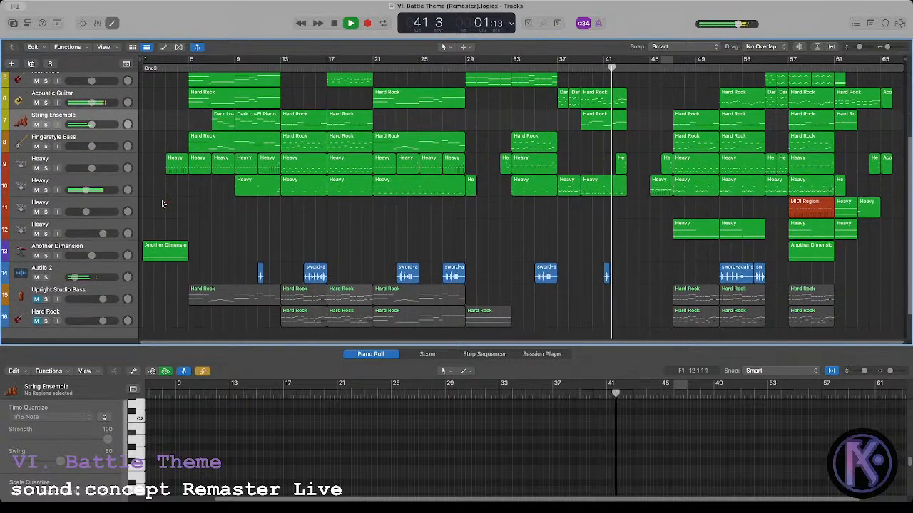
left_click(110, 270)
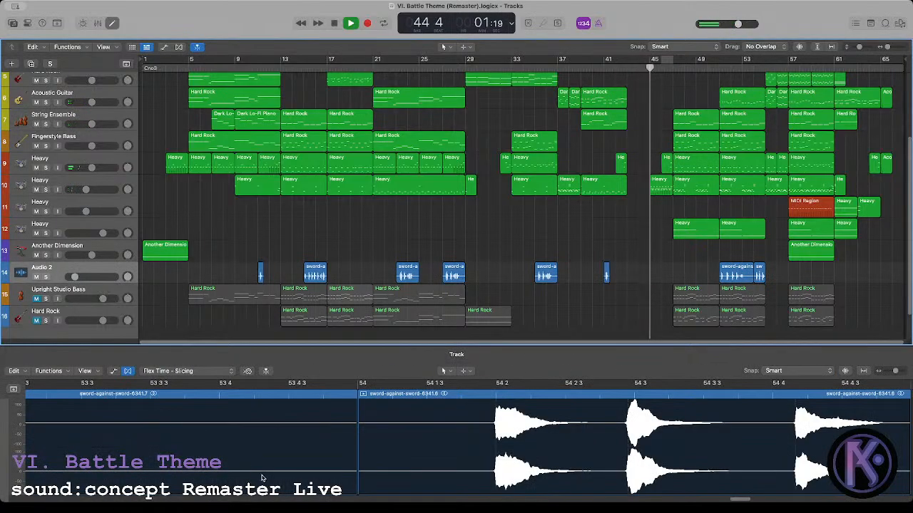
left_click(57, 247)
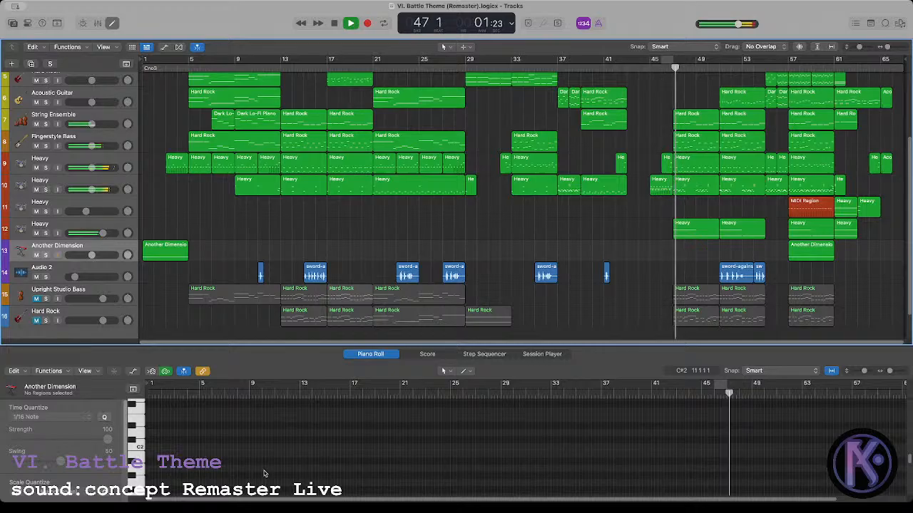
scroll(161, 302, "down", 2)
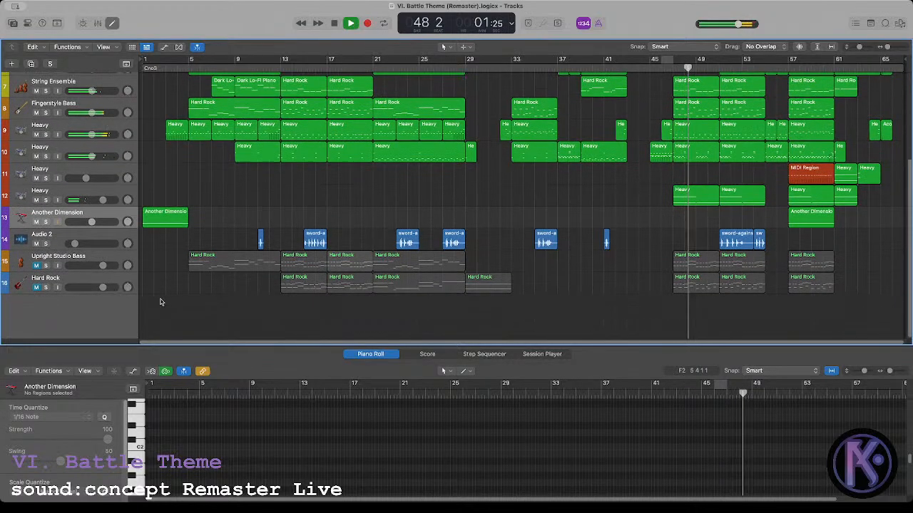
scroll(160, 302, "up", 1)
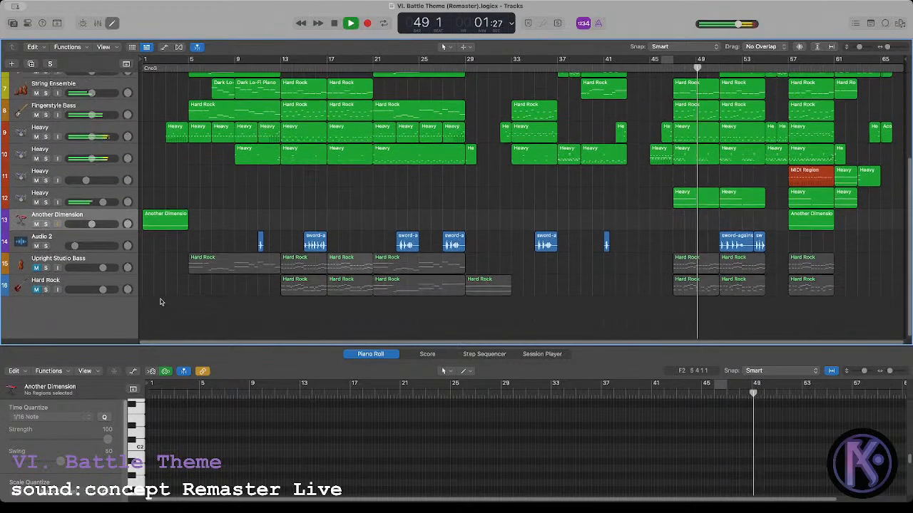
Step: Select the muted Upright Studio Bass track and the muted Hard Rock track 16 in turn
left_click(89, 261)
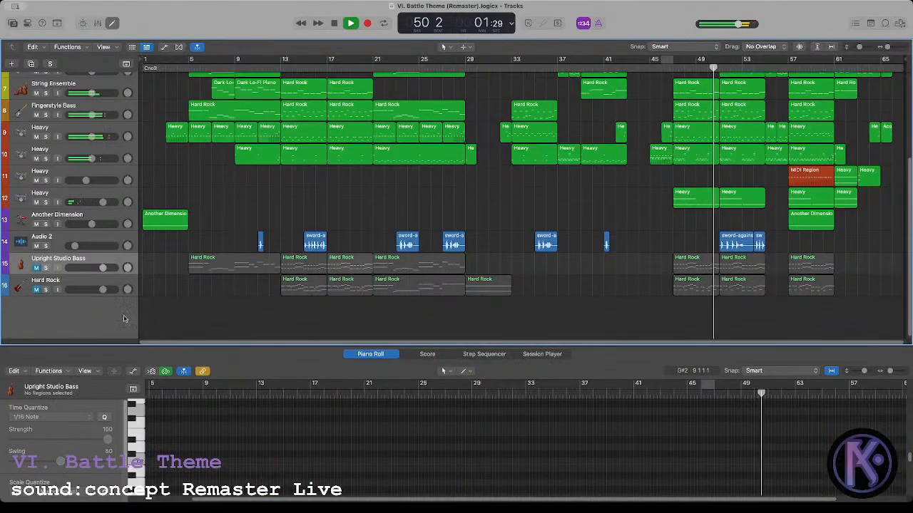
key("Down")
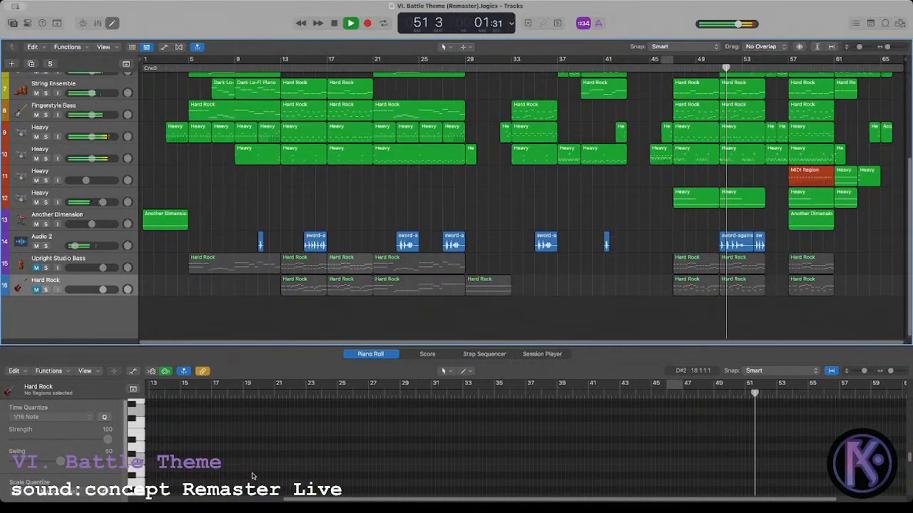
scroll(170, 293, "up", 1)
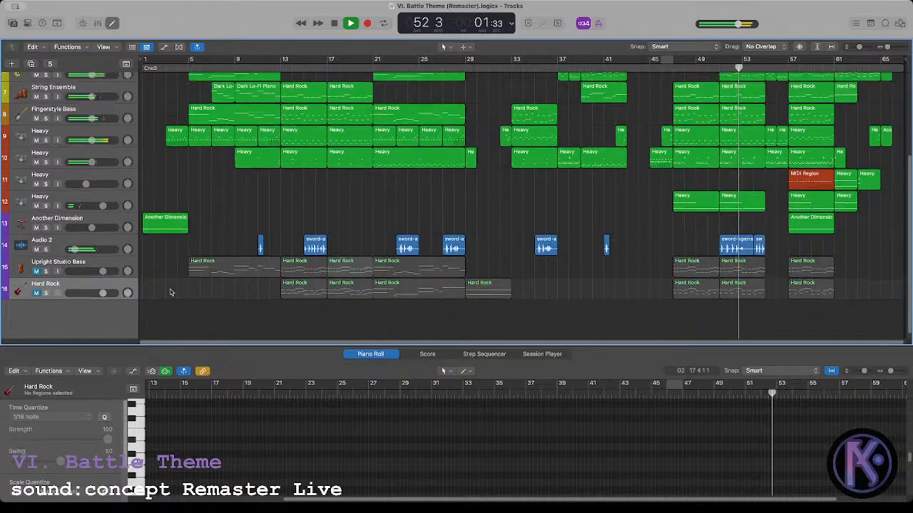
Step: Review all tracks of the arrangement while its final section plays
scroll(171, 292, "up", 6)
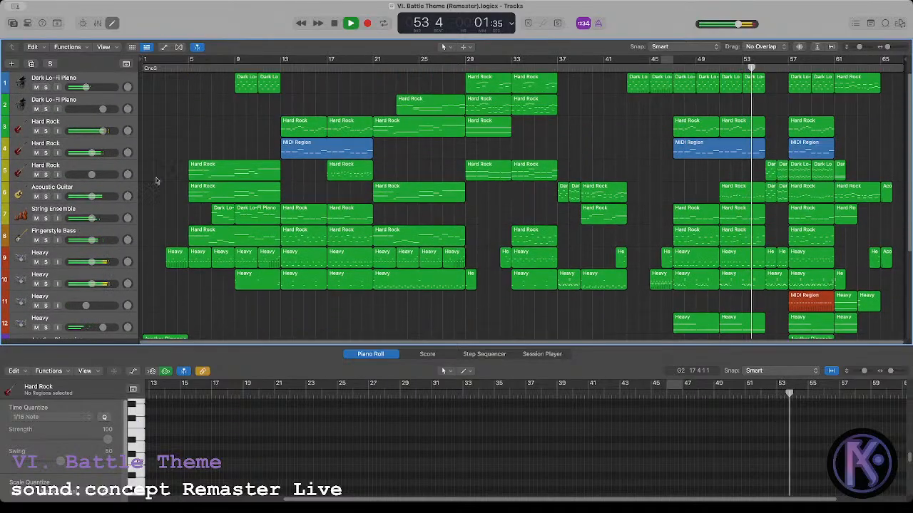
scroll(450, 238, "down", 6)
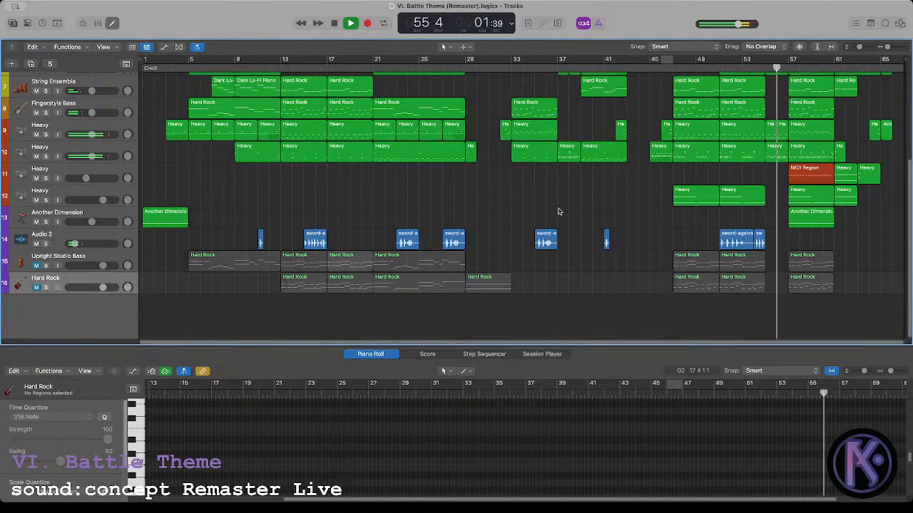
scroll(558, 211, "up", 4)
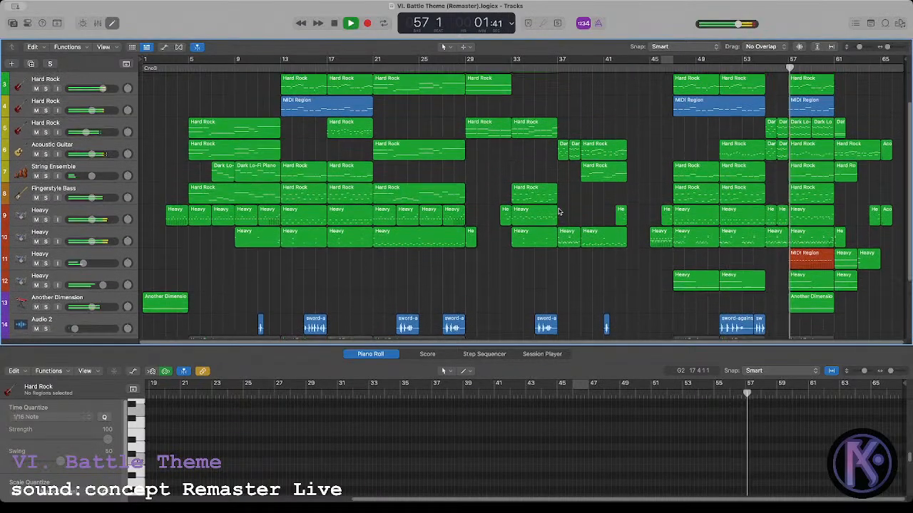
scroll(558, 211, "up", 2)
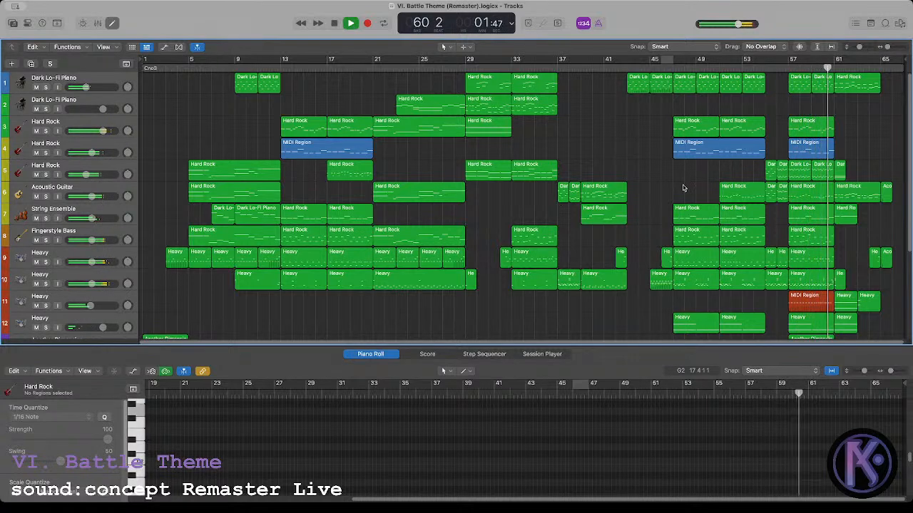
scroll(682, 187, "right", 1)
scroll(682, 186, "down", 2)
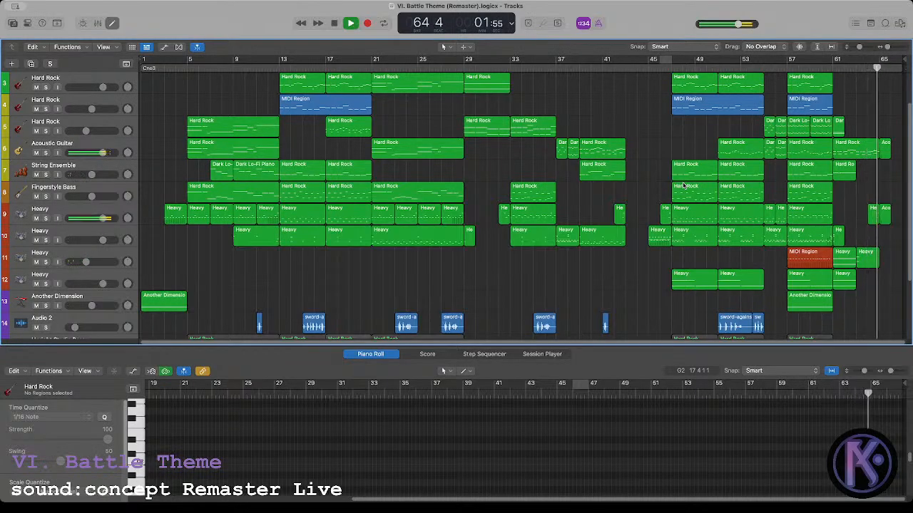
Step: Stop playback with the playhead back at the start and look over the tracks of the arrangement
scroll(683, 186, "up", 2)
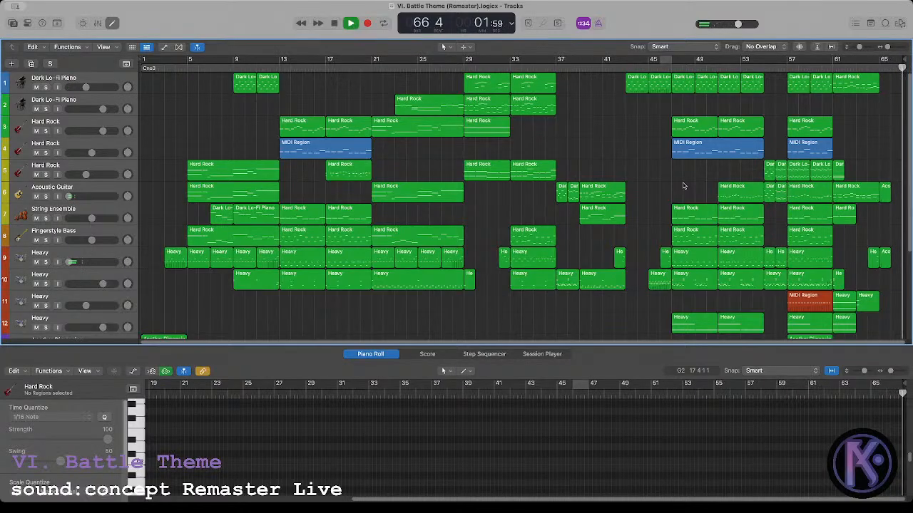
key("space")
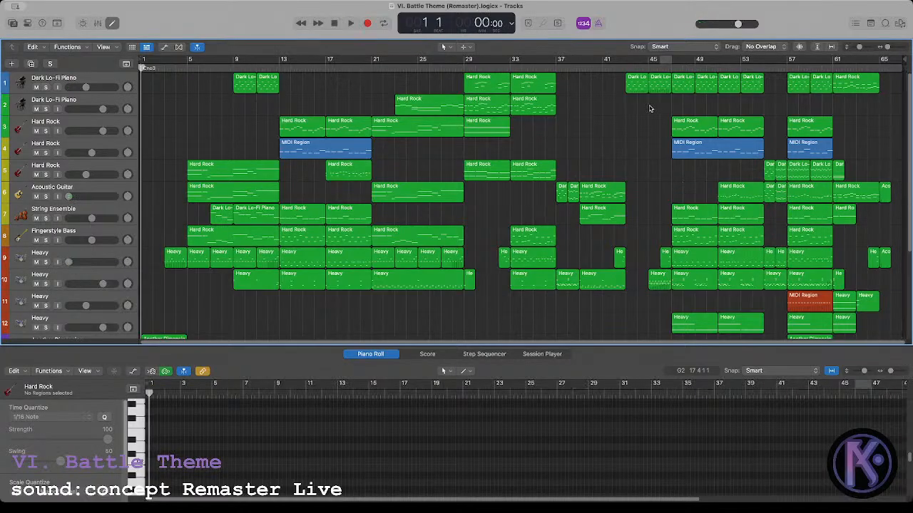
scroll(649, 128, "down", 3)
scroll(649, 129, "up", 3)
scroll(638, 134, "down", 3)
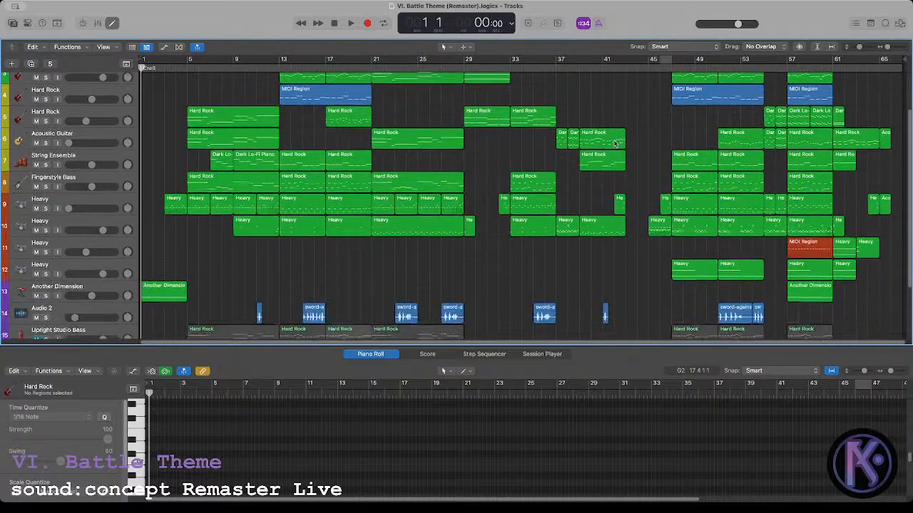
scroll(615, 144, "up", 3)
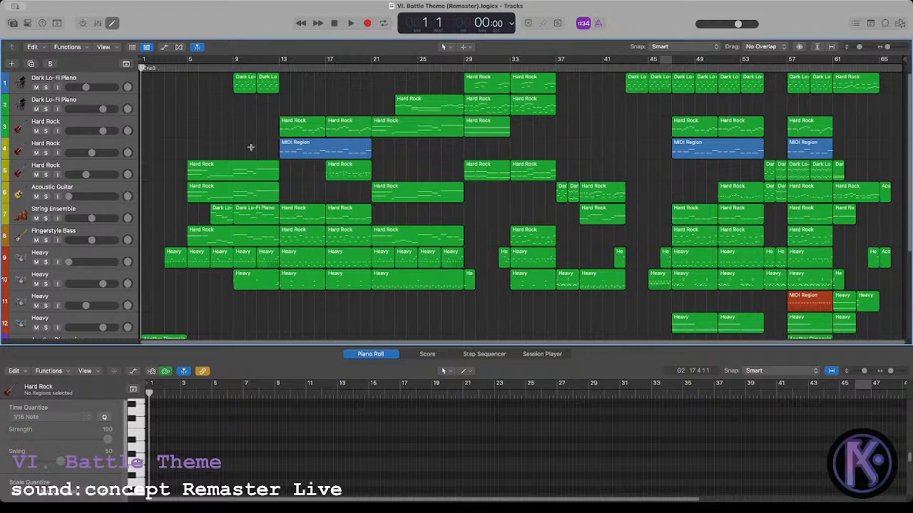
Step: Colour and name all regions after their tracks, and leave no regions selected
scroll(213, 153, "down", 5)
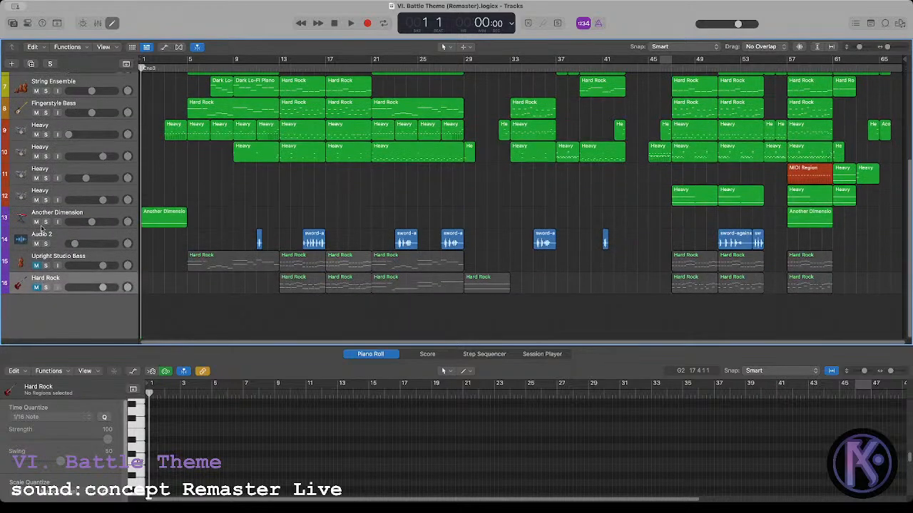
key("super+a")
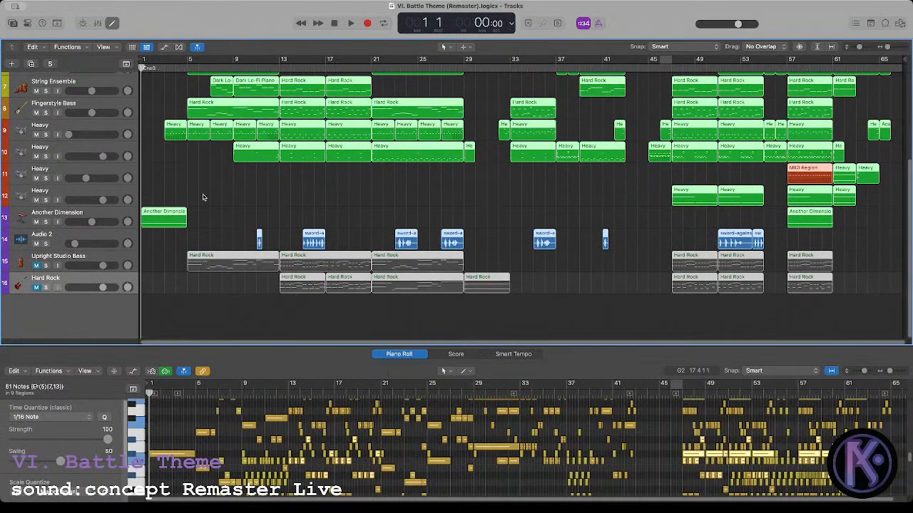
key("alt+shift+c")
key("alt+shift+n")
left_click(250, 197)
scroll(250, 194, "up", 5)
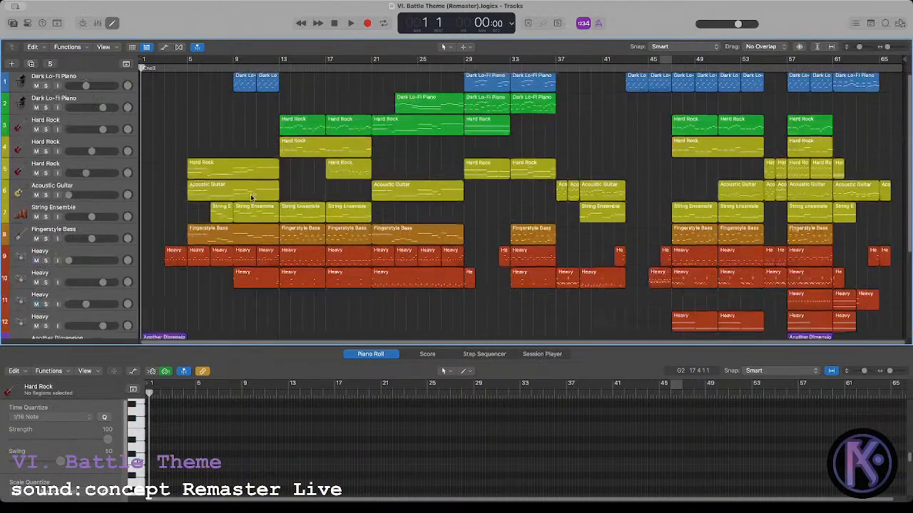
scroll(250, 194, "down", 5)
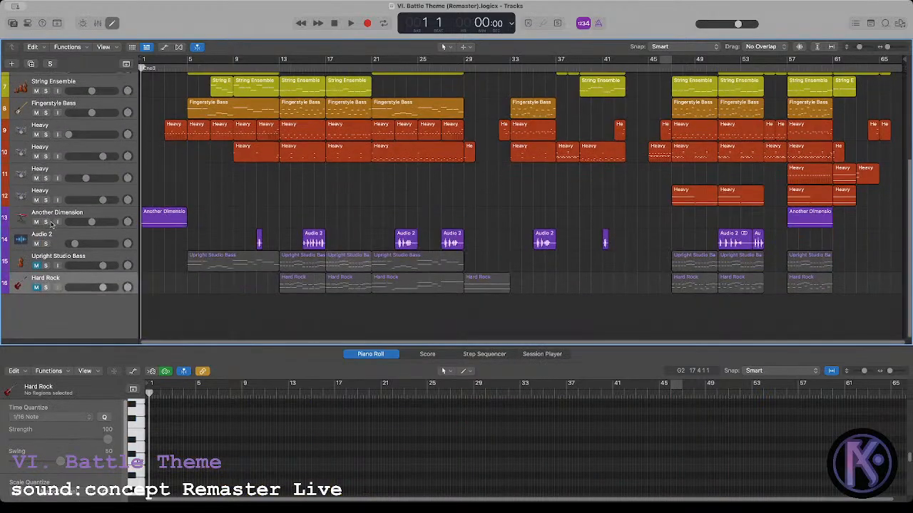
Step: Solo the Another Dimension track and play its opening region from bar 1
left_click(46, 221)
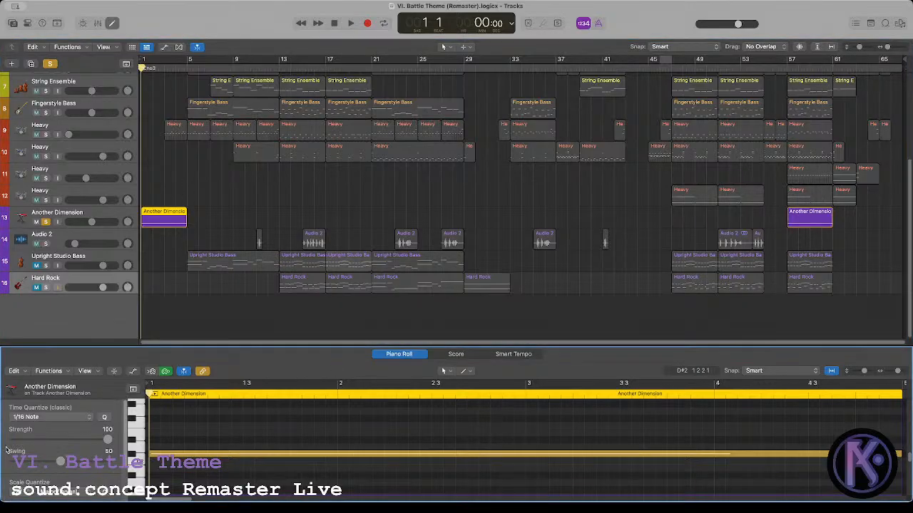
key("space")
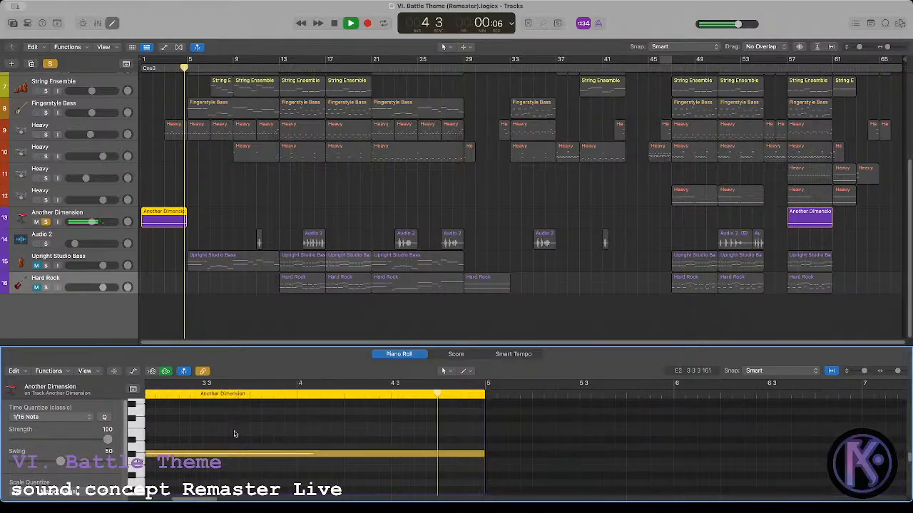
key("space")
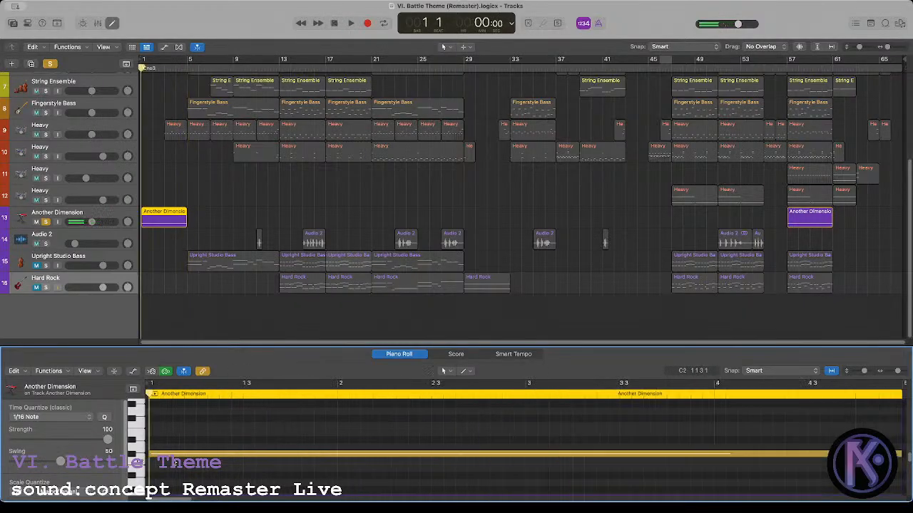
Step: Audition the long note in the opening Another Dimension region, and turn off that track's solo
left_click(166, 454)
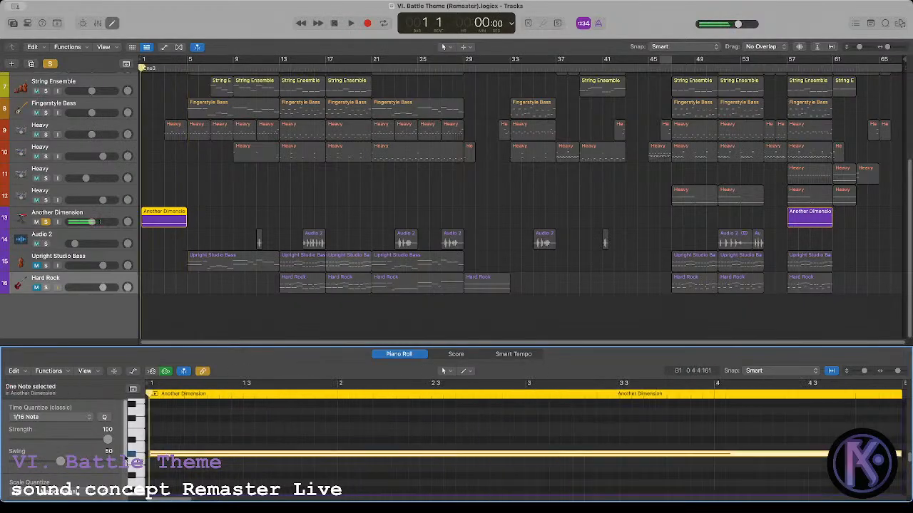
left_click(187, 430)
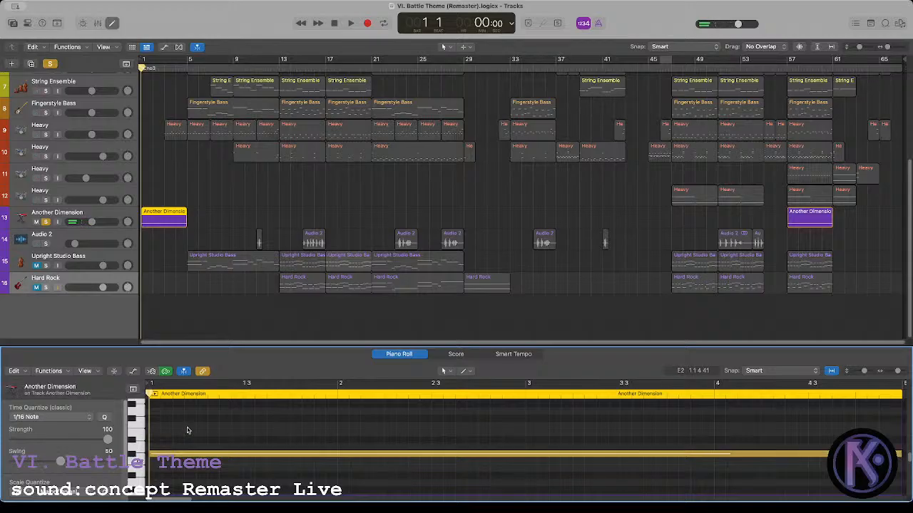
left_click(172, 258)
left_click(43, 222)
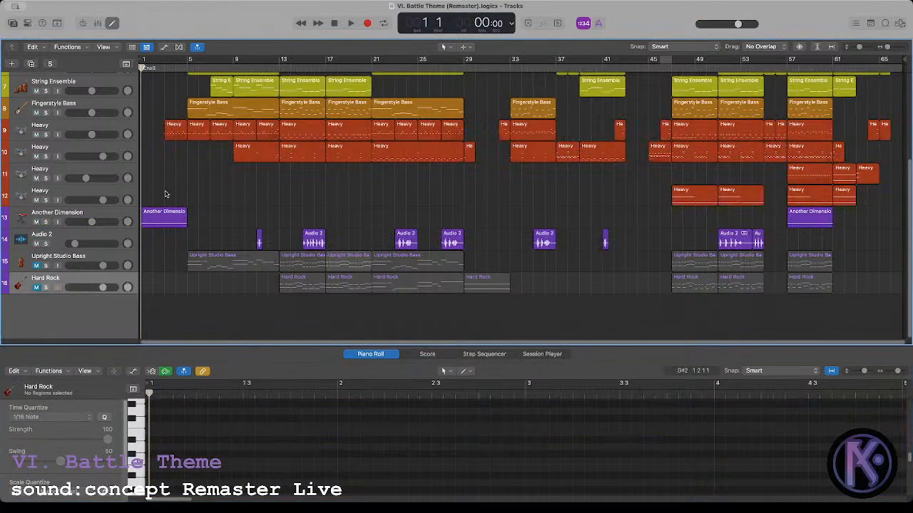
Step: Solo the four Heavy tracks and show the notes of track 9's first three regions in the Piano Roll
scroll(167, 194, "up", 6)
scroll(130, 254, "down", 2)
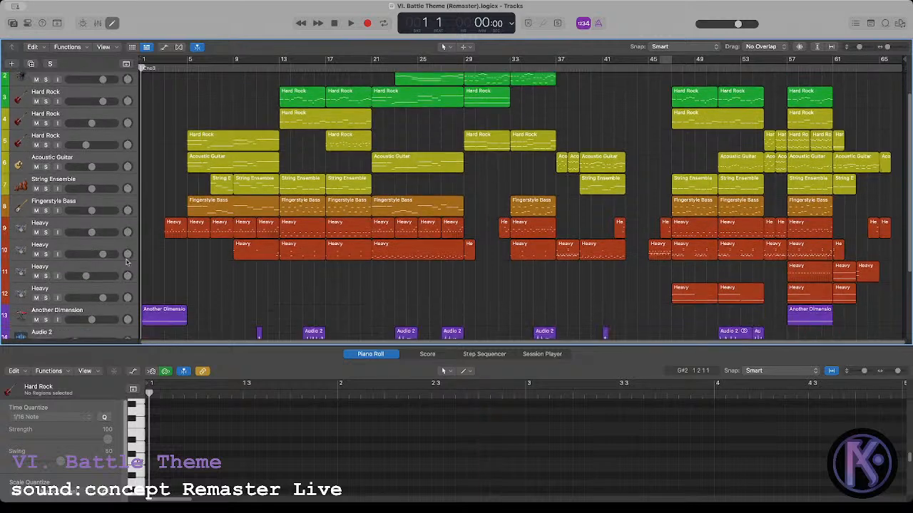
left_click_drag(45, 232, 46, 297)
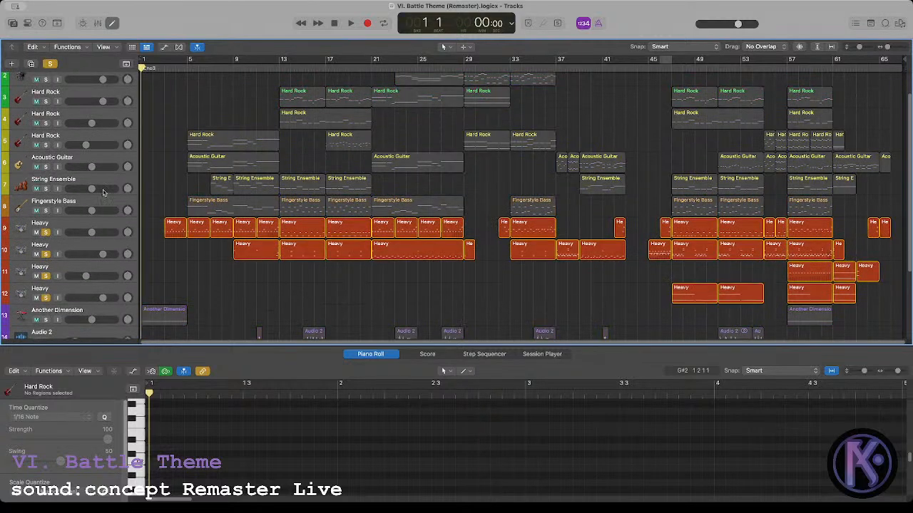
key("space")
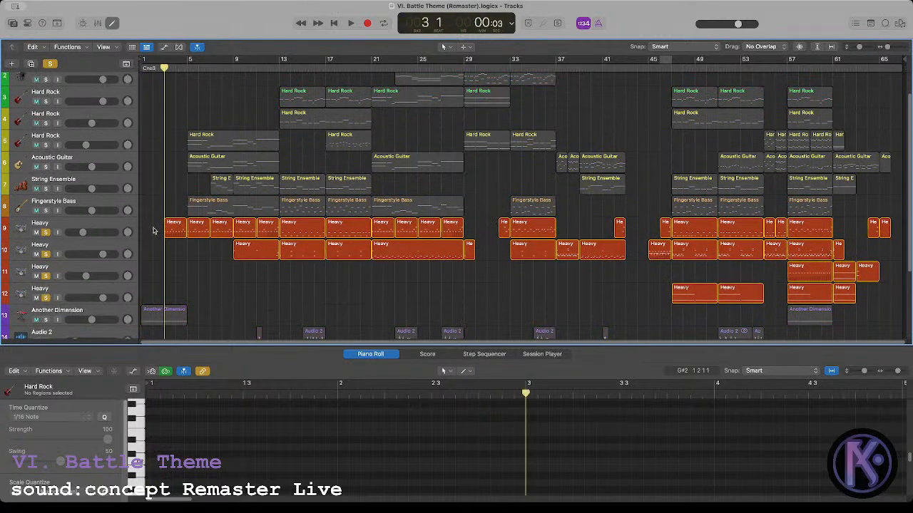
left_click_drag(153, 230, 222, 241)
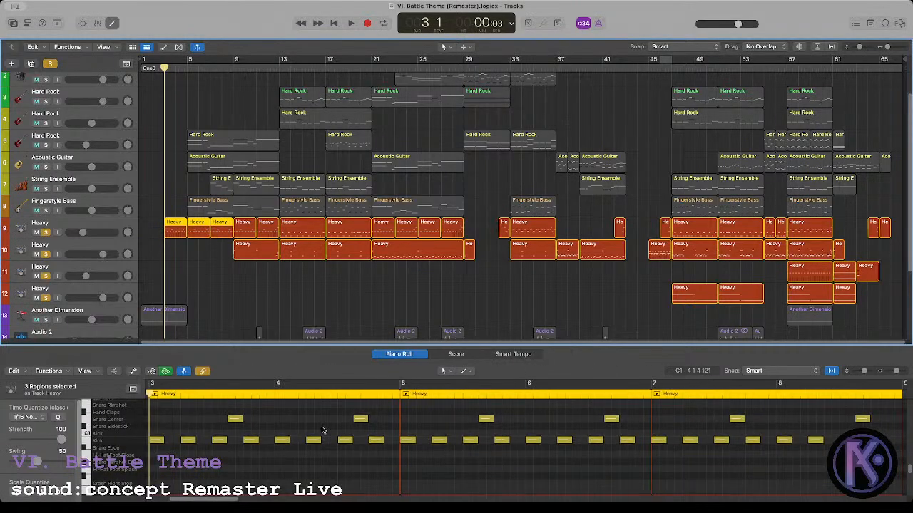
left_click_drag(870, 371, 862, 373)
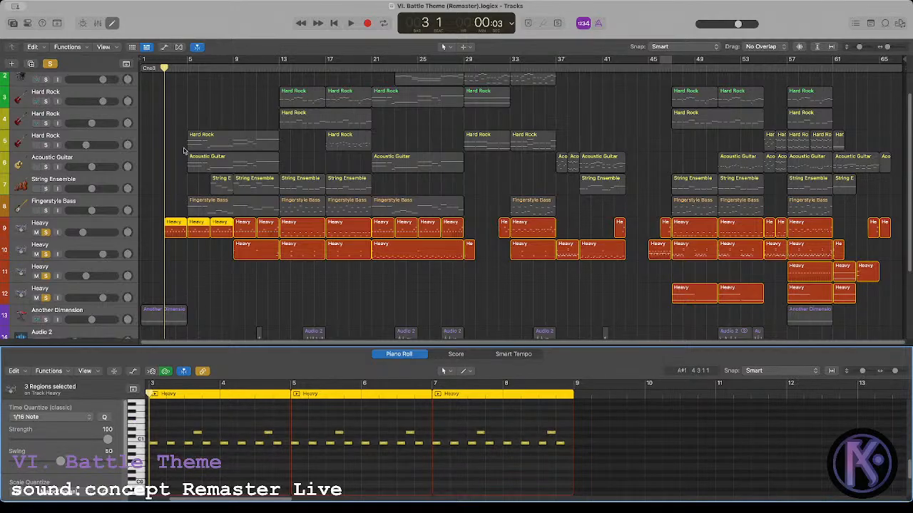
Step: Play the soloed Heavy tracks from bar 5 and select the track 9 and 10 regions between bars 9 and 29
left_click(188, 69)
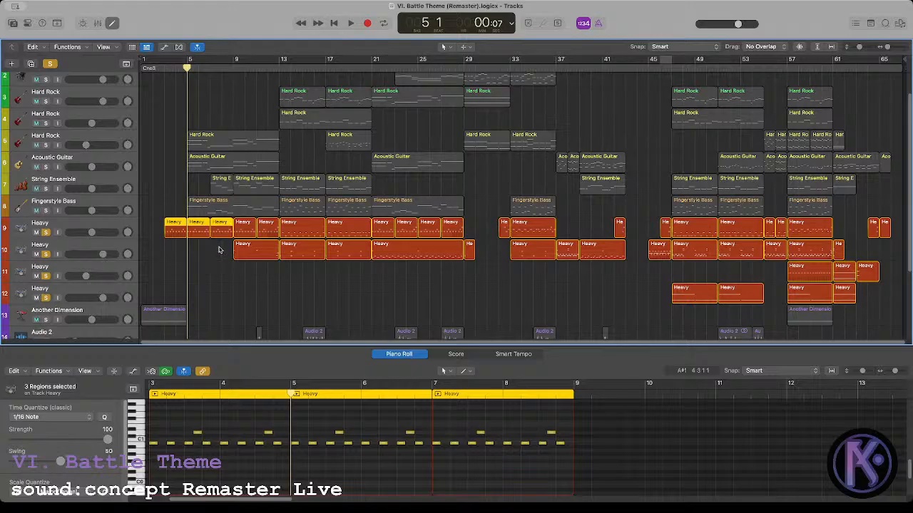
key("space")
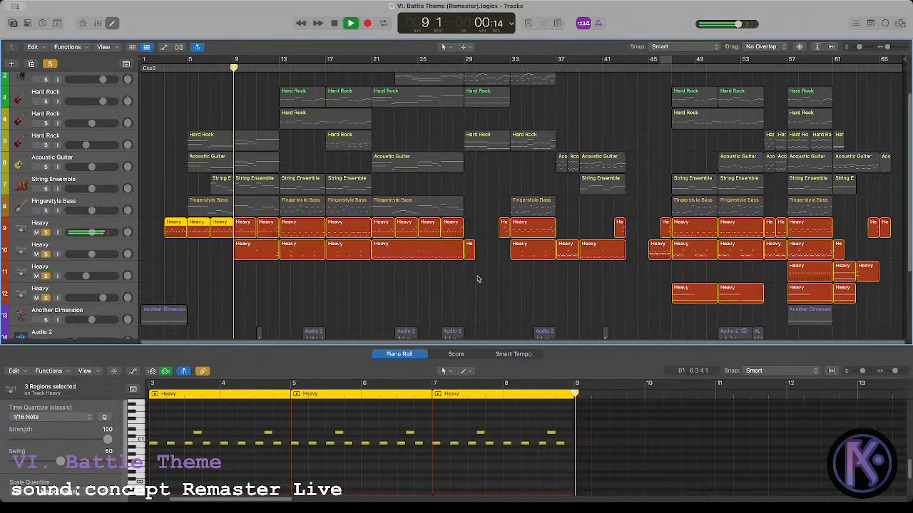
left_click_drag(477, 278, 244, 235)
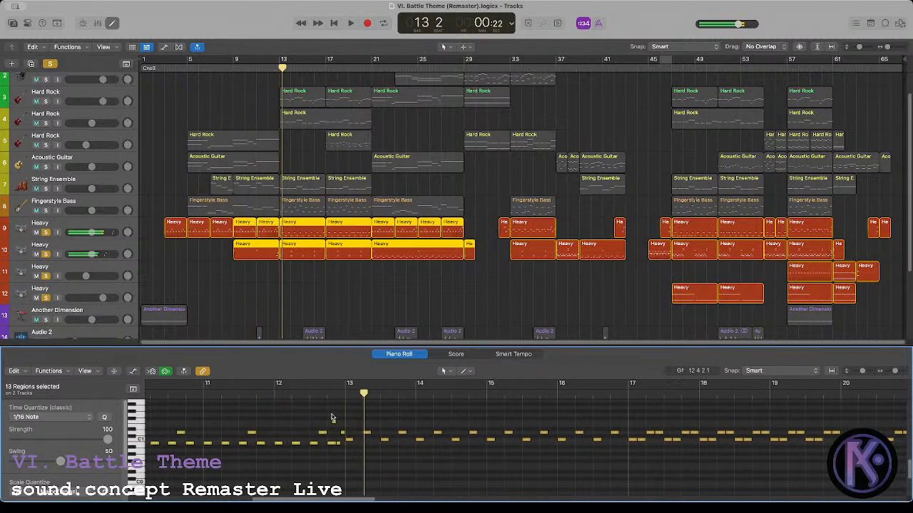
key("space")
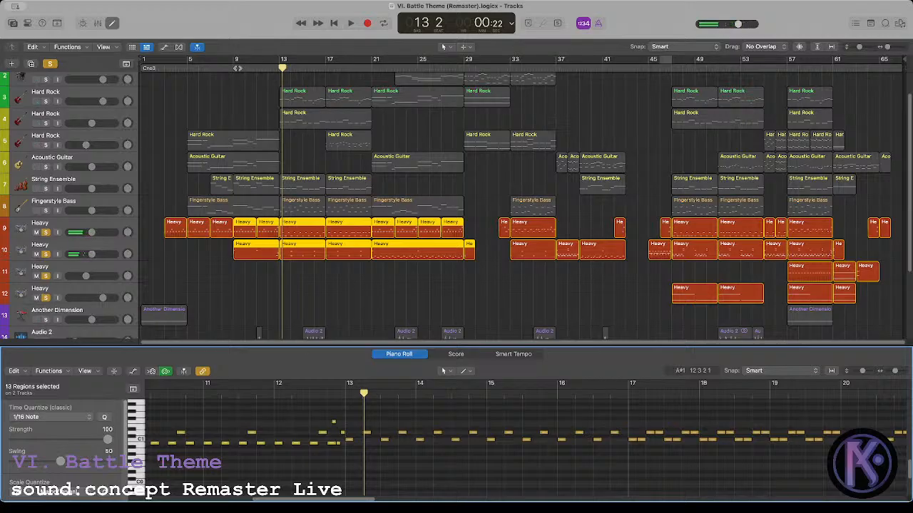
Step: Return the playhead to bar 9 and switch the solo from the four Heavy tracks to Fingerstyle Bass
left_click(234, 68)
left_click_drag(44, 233, 46, 301)
left_click(46, 210)
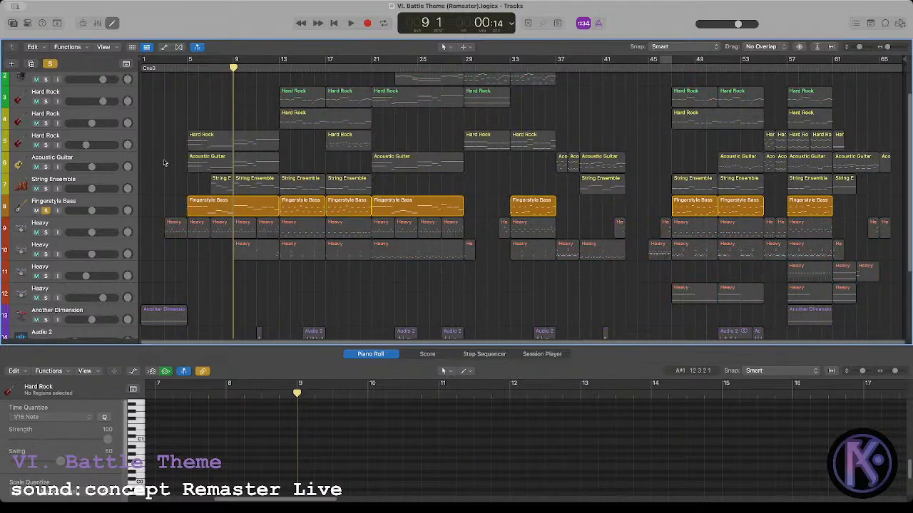
Step: Show the first Fingerstyle Bass region's notes and play the soloed bass from bar 5
left_click(187, 91)
left_click(225, 207)
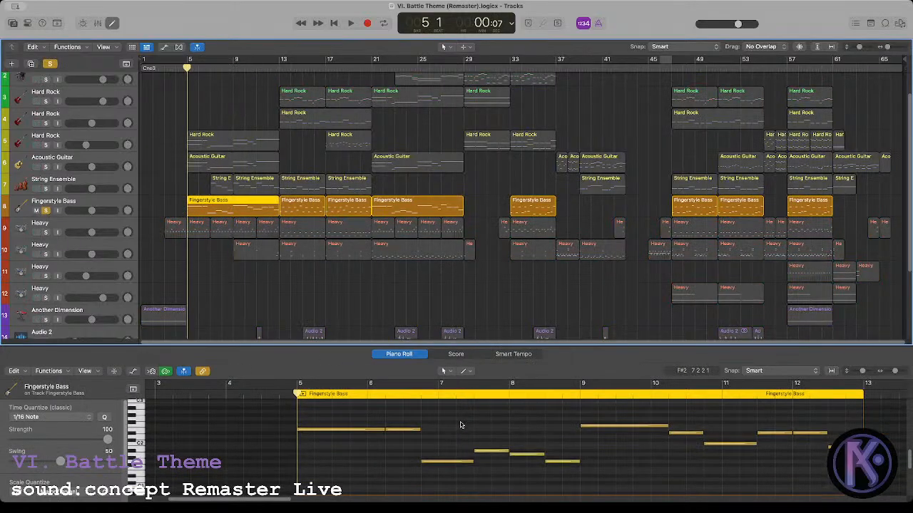
left_click(460, 425)
key("space")
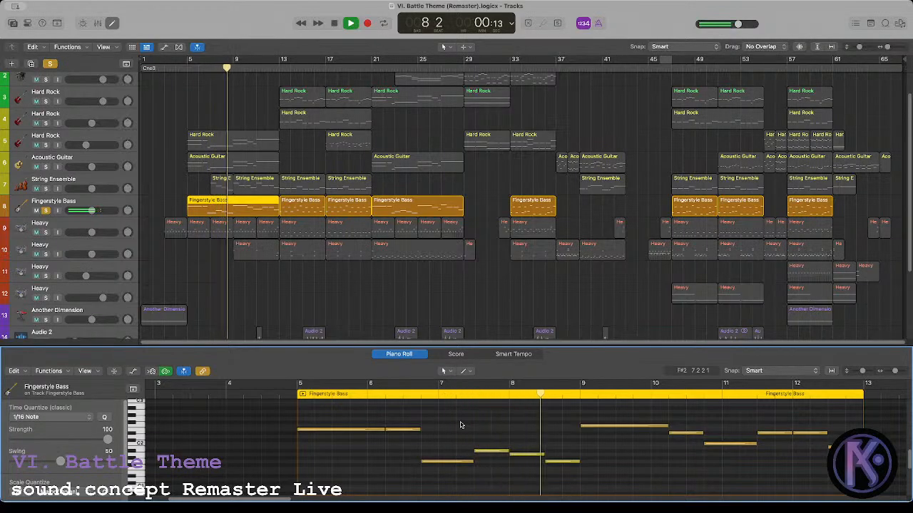
key("space")
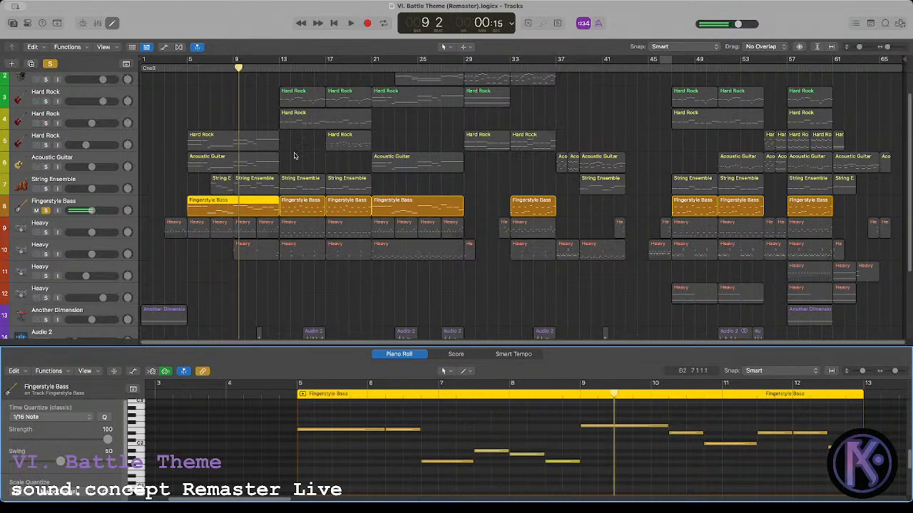
Step: Move the playhead to bar 13, turn off the bass solo, and show the notes of the Fingerstyle Bass region there
key("period")
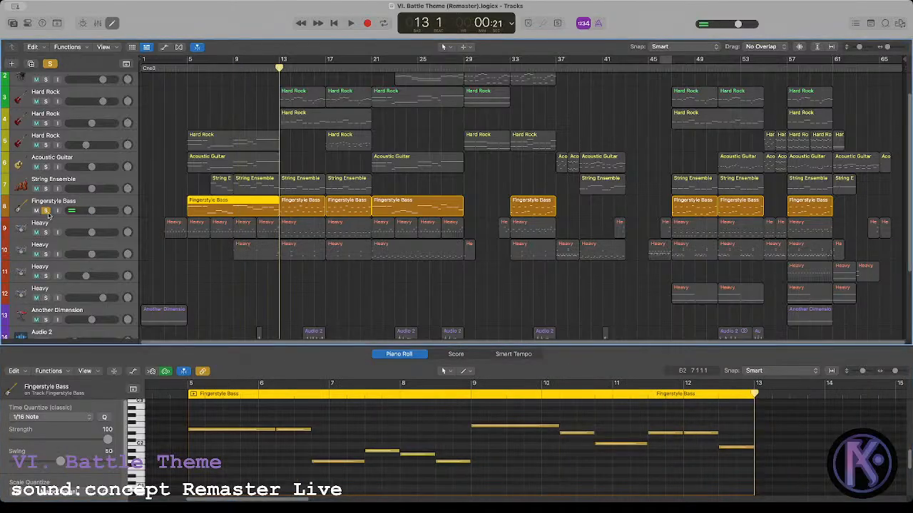
left_click(46, 211)
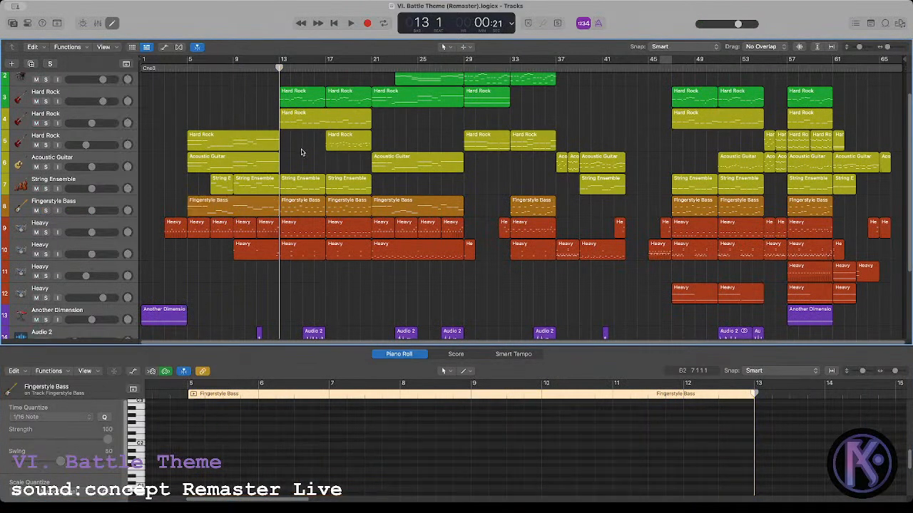
left_click(301, 152)
left_click(293, 216)
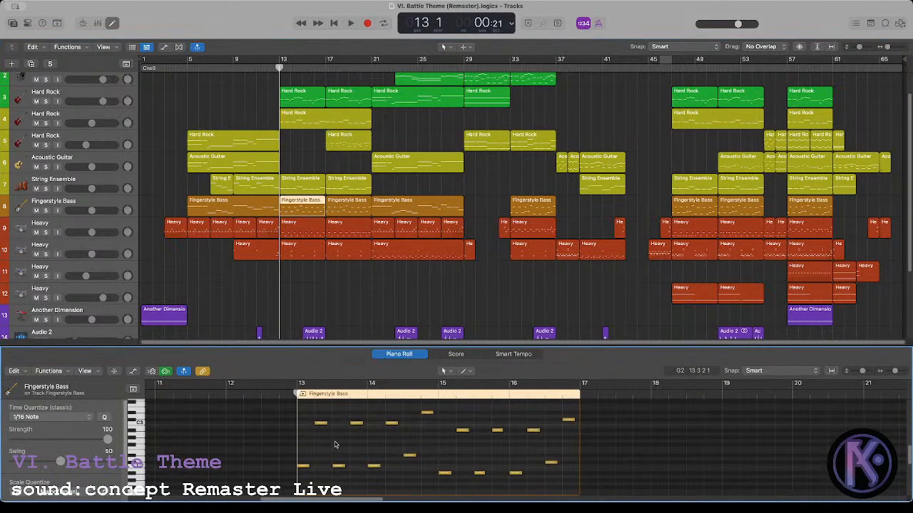
Step: Solo Fingerstyle Bass again and play its region from bar 13
left_click(46, 211)
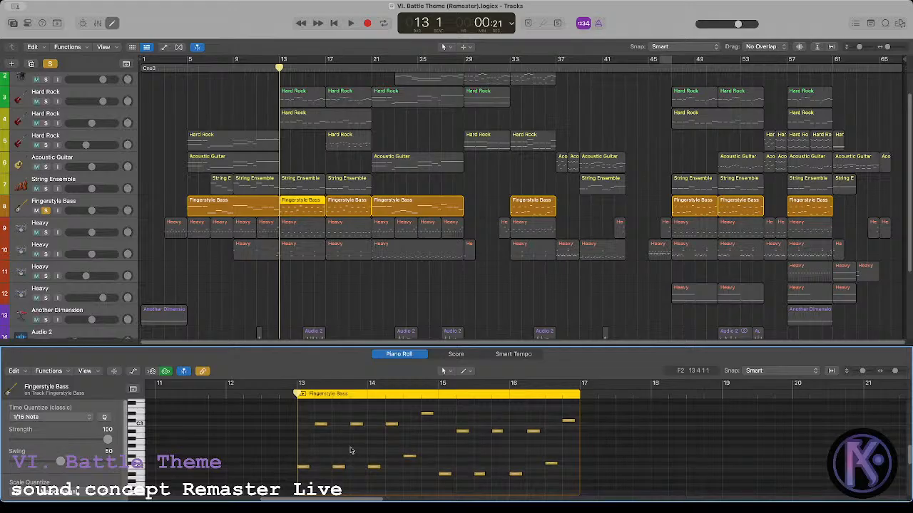
key("space")
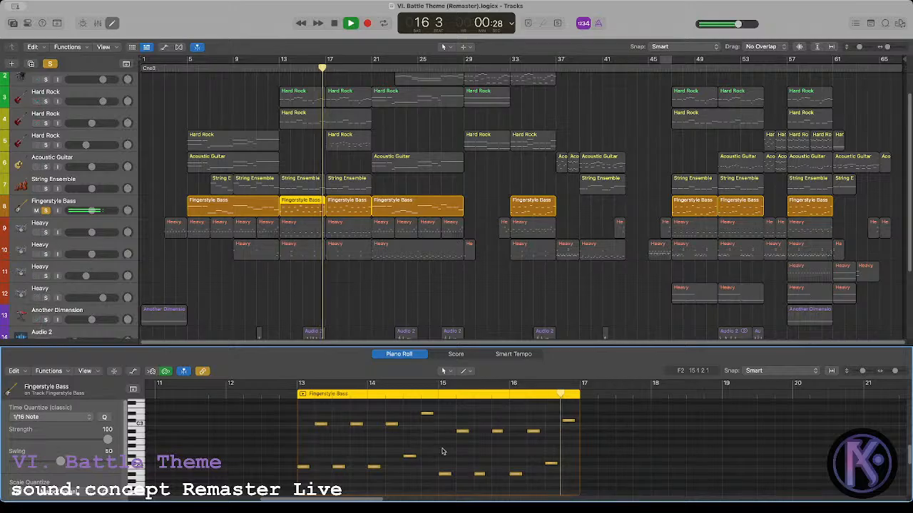
key("space")
Step: Audition the second A#2 note in bar 15 of the bass region, and select both A#2 notes in that bar
left_click(499, 432)
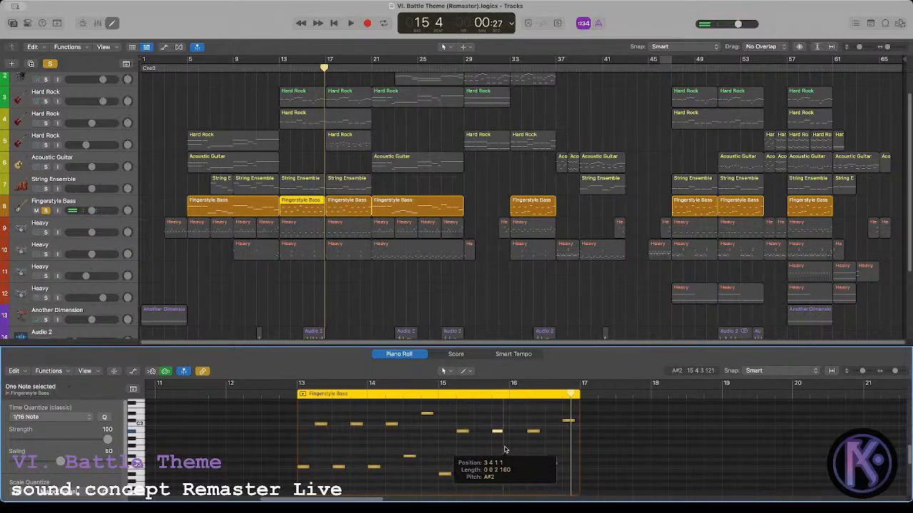
left_click(507, 449)
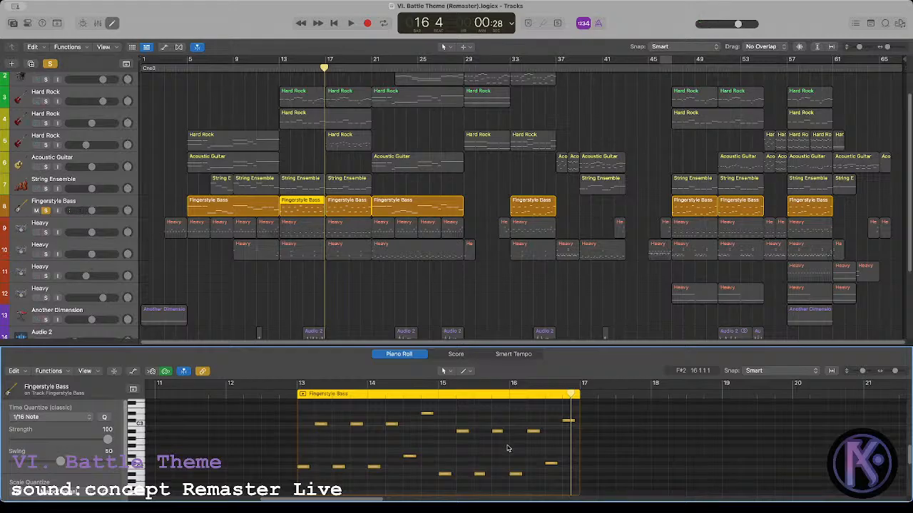
left_click_drag(464, 425, 501, 453)
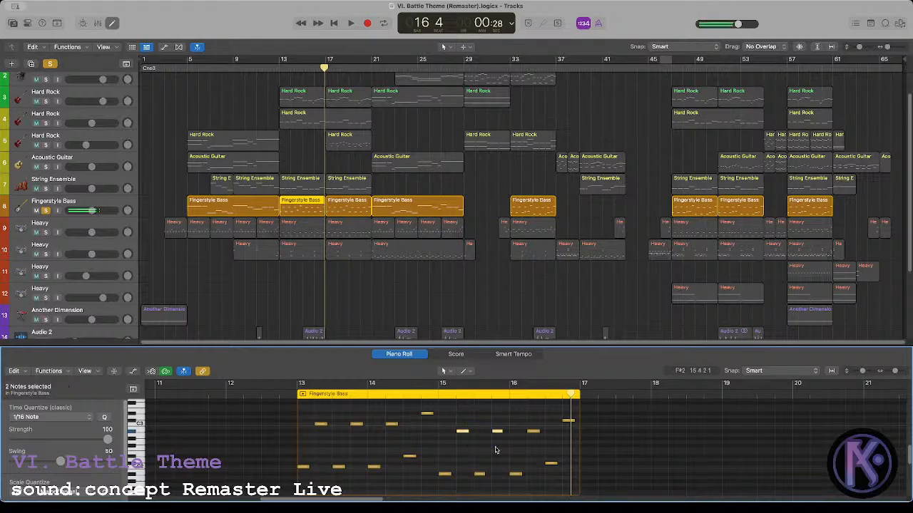
Step: Extend the second A#2 note in bar 15 of the bass region and the low note before it to match their neighbours' lengths
left_click_drag(897, 373, 900, 372)
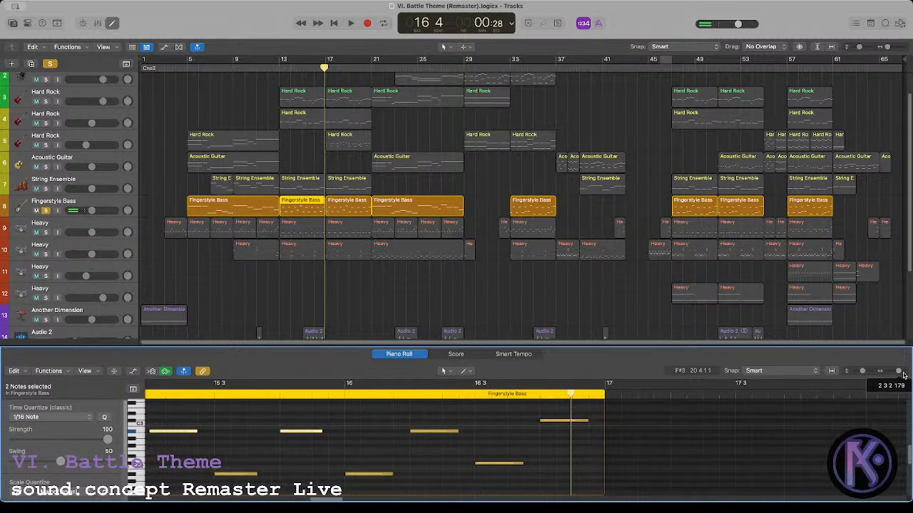
left_click(304, 450)
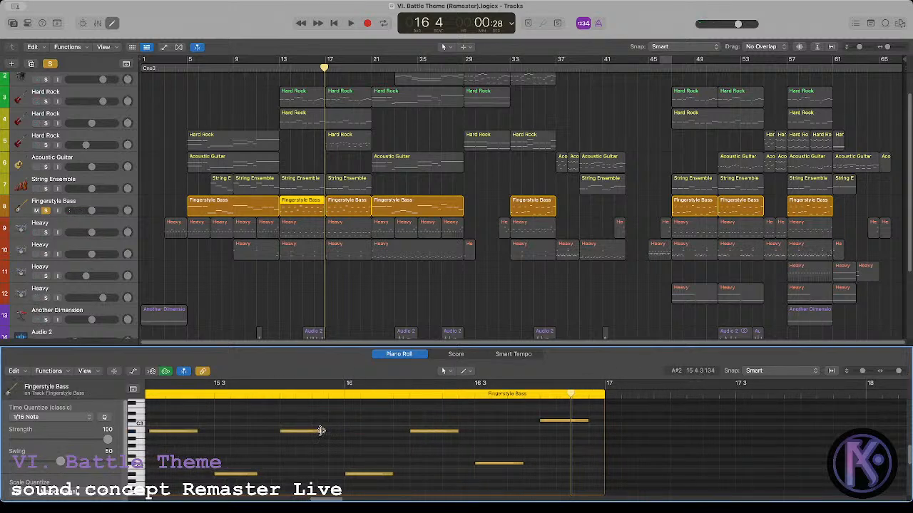
left_click_drag(228, 403, 325, 451)
left_click(325, 451)
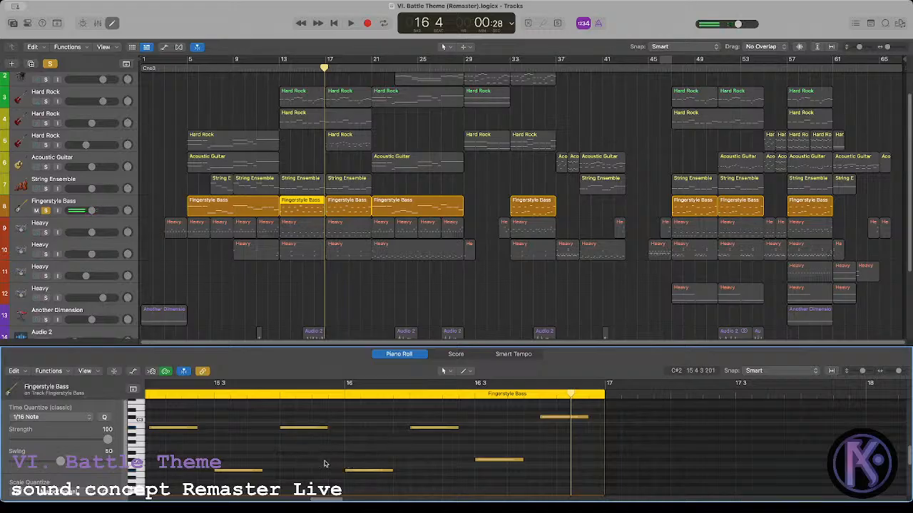
left_click_drag(328, 499, 307, 499)
scroll(535, 443, "right", 10)
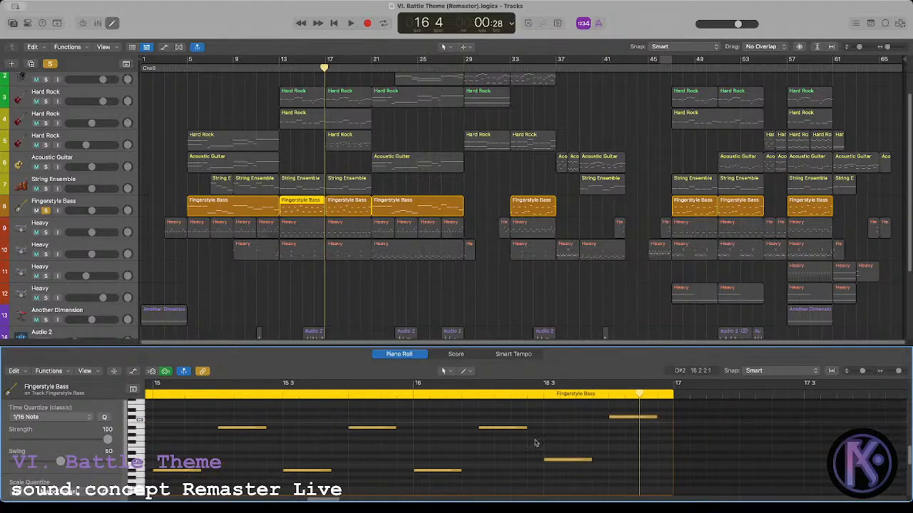
Step: Show the notes of the Fingerstyle Bass region starting at bar 17
left_click_drag(899, 371, 895, 372)
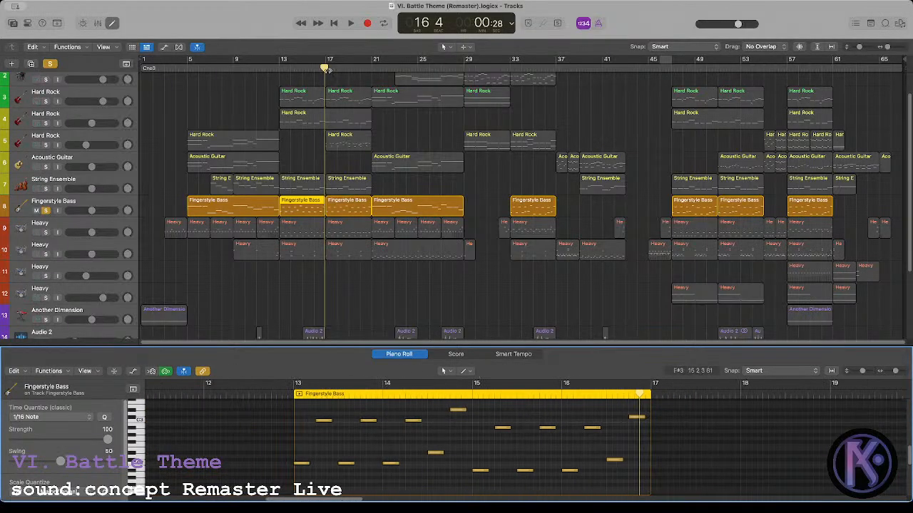
left_click(348, 206)
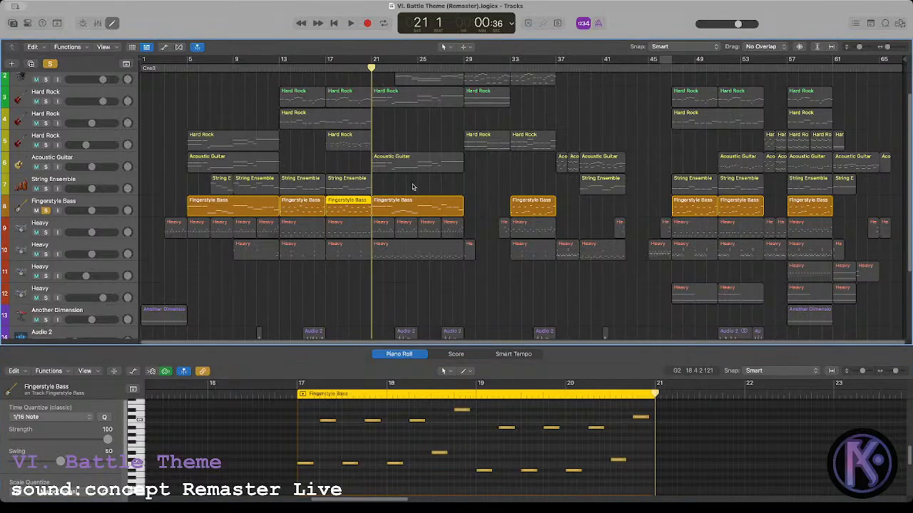
Step: Move the playhead to bar 5 and switch the solo from Fingerstyle Bass to the three Hard Rock tracks
left_click(700, 138)
left_click(182, 71)
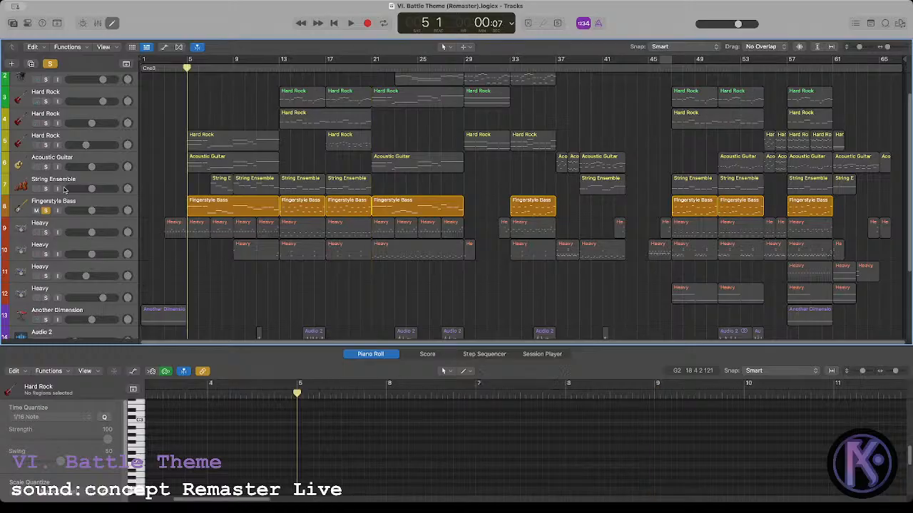
left_click(45, 211)
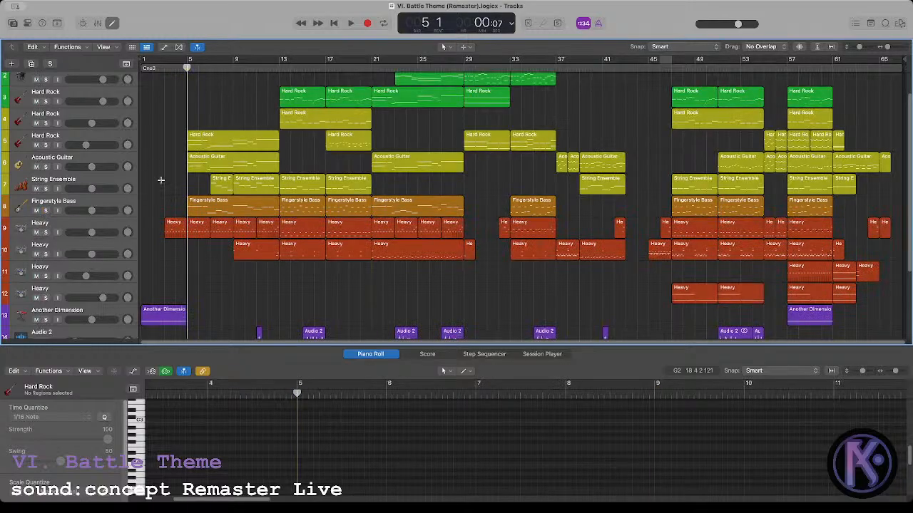
scroll(162, 183, "up", 2)
scroll(163, 183, "up", 1)
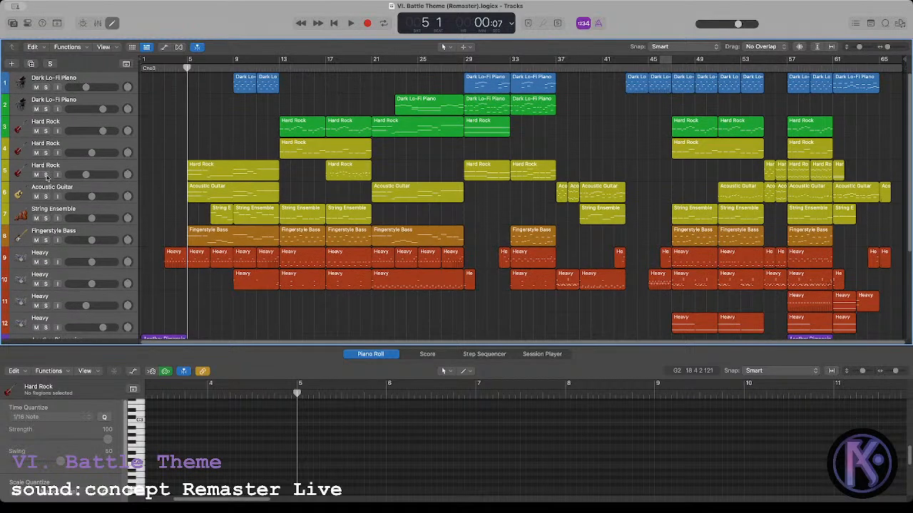
left_click_drag(46, 175, 45, 131)
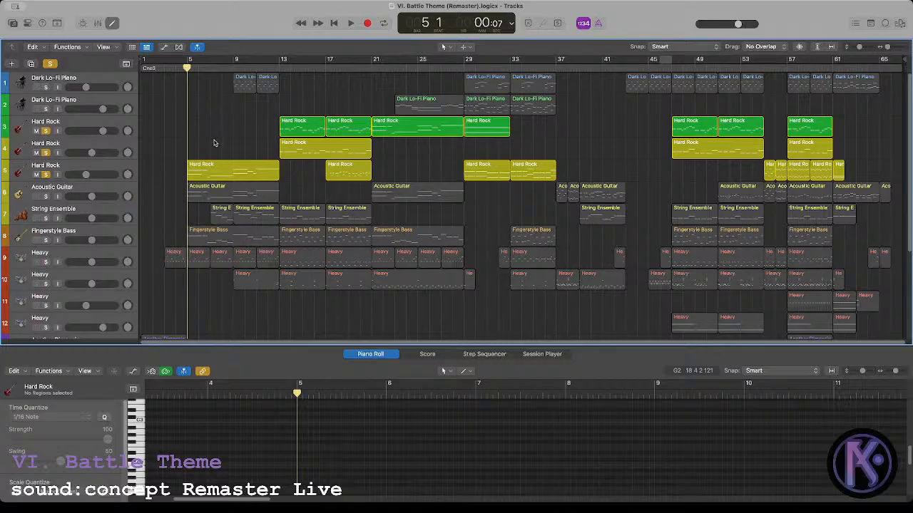
Step: Show the notes of the Hard Rock region at bar 5 and play it in solo from there
left_click(209, 165)
key("space")
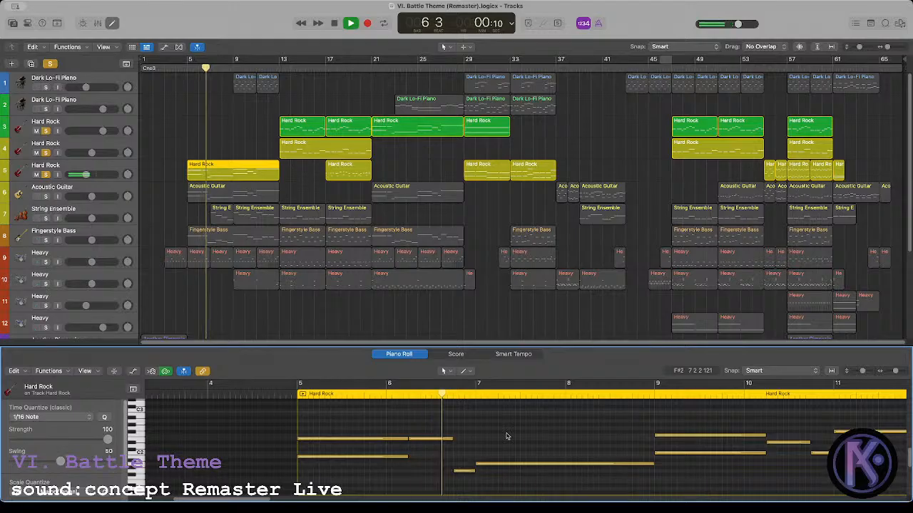
scroll(506, 436, "up", 1)
key("space")
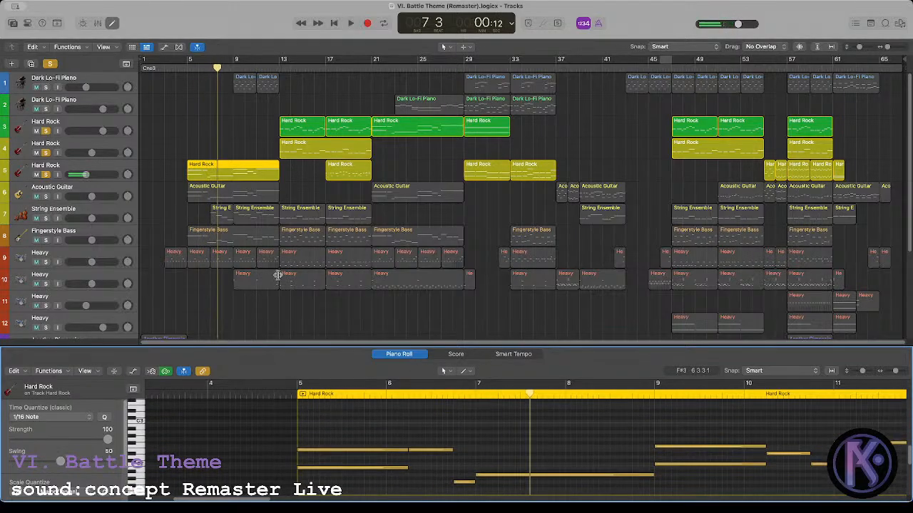
Step: Show the notes of the four Hard Rock regions between bars 13 and 21, and play them in solo from bar 13
left_click(185, 135)
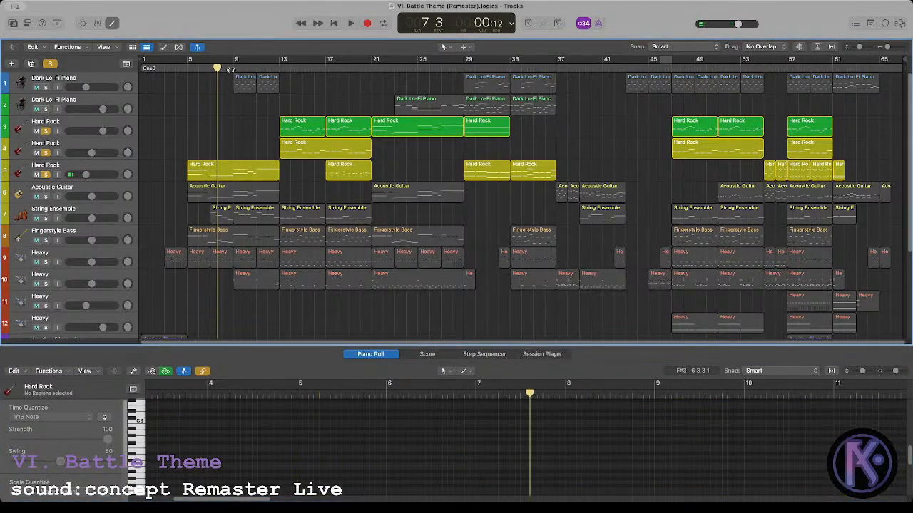
left_click(229, 69)
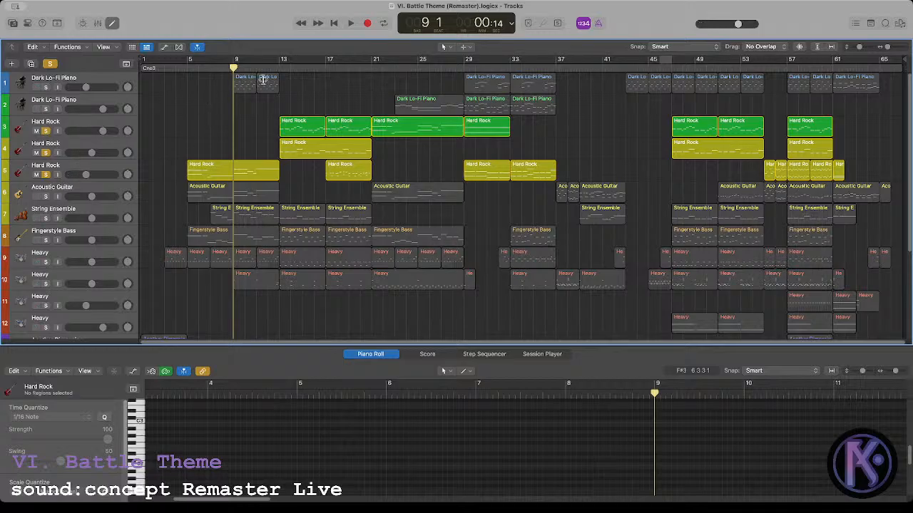
left_click(283, 69)
left_click_drag(300, 113, 344, 148)
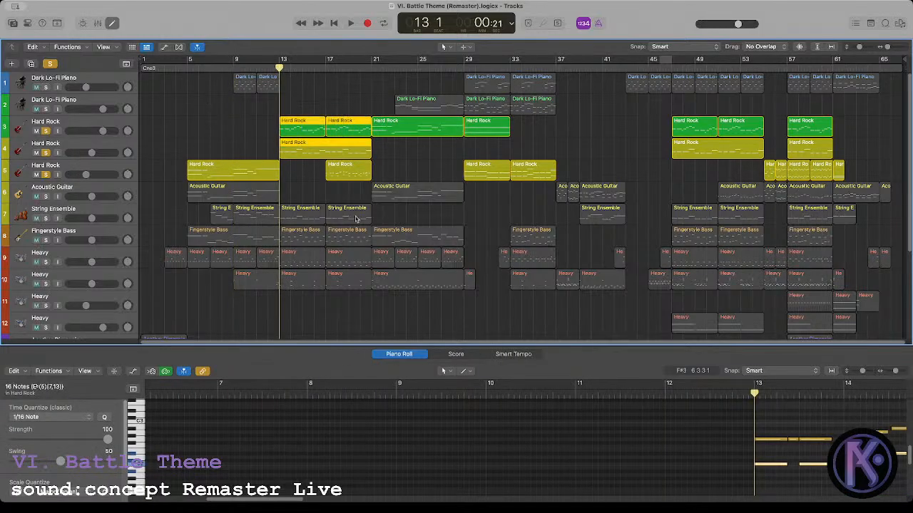
left_click(344, 171, "shift")
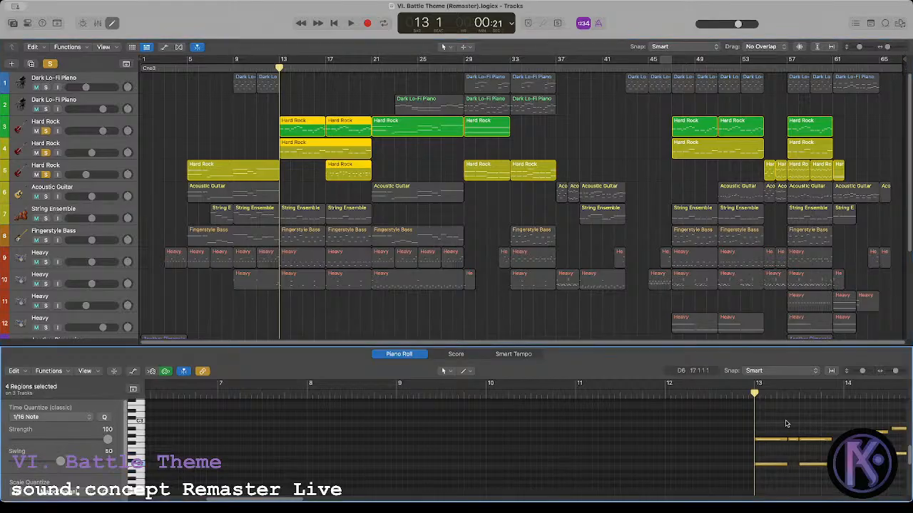
left_click_drag(294, 499, 312, 499)
scroll(265, 424, "right", 15)
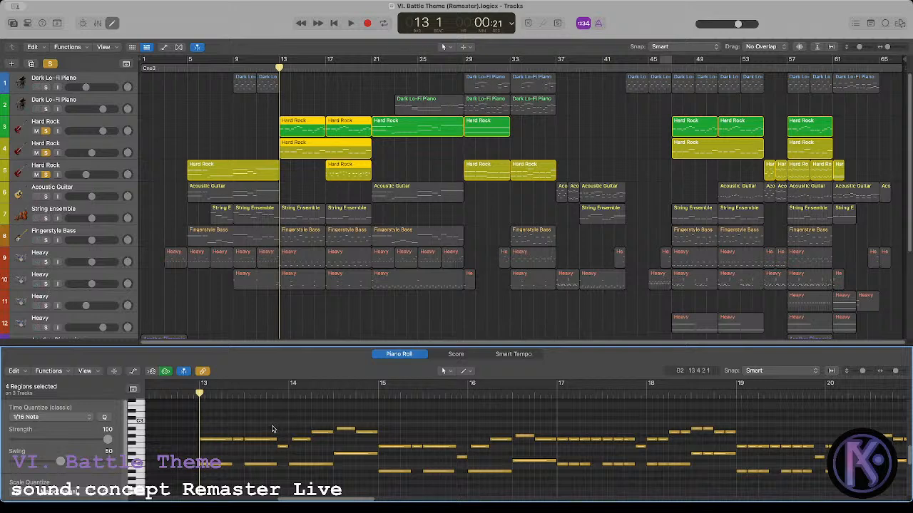
key("space")
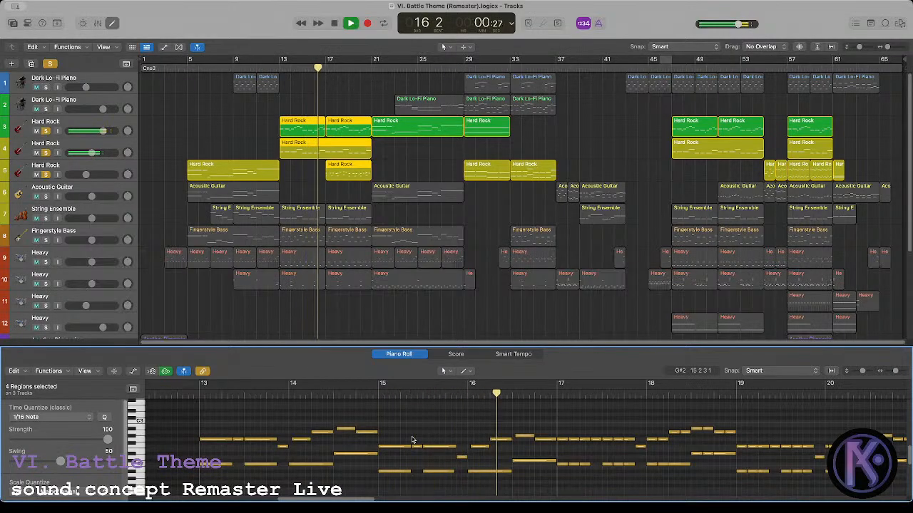
key("space")
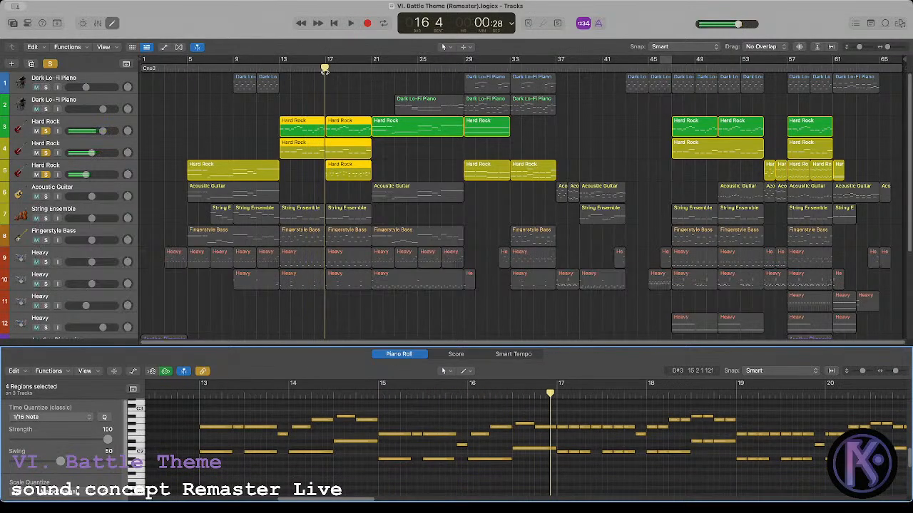
Step: Leave only the third Hard Rock track soloed and play its region from bar 17
left_click(44, 153)
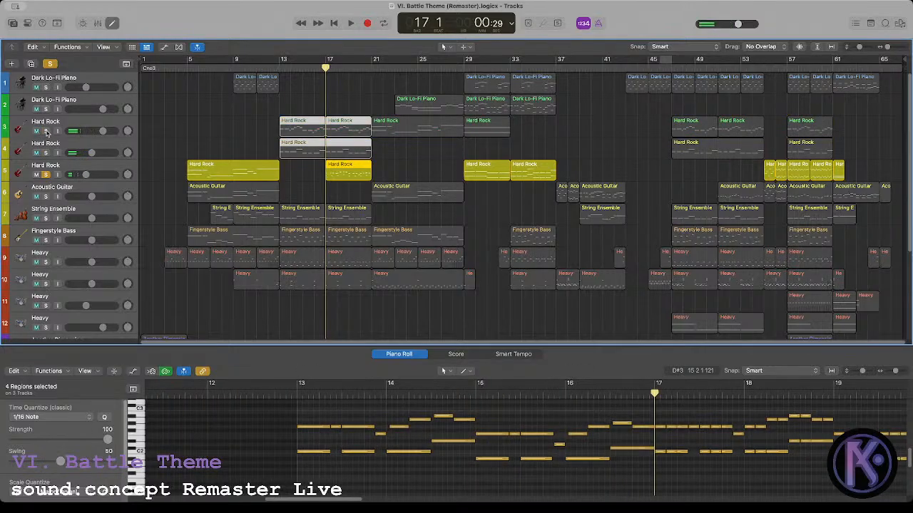
key("space")
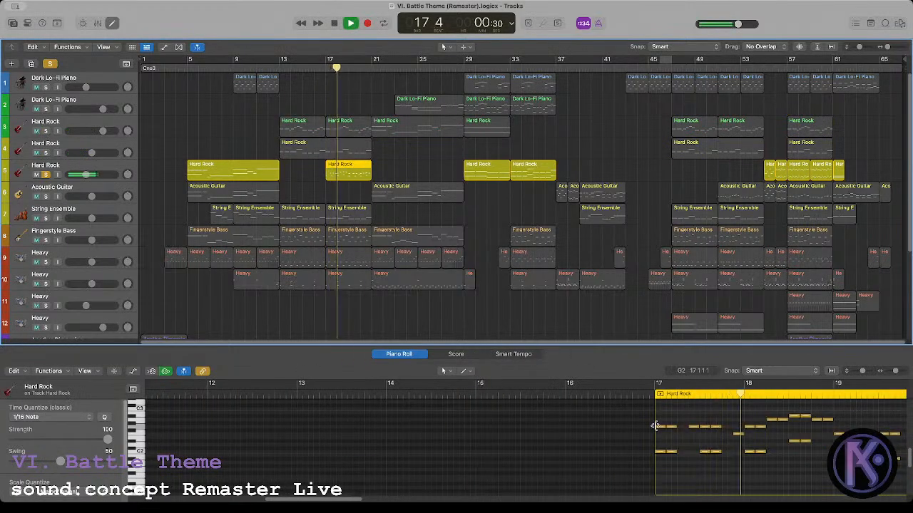
key("space")
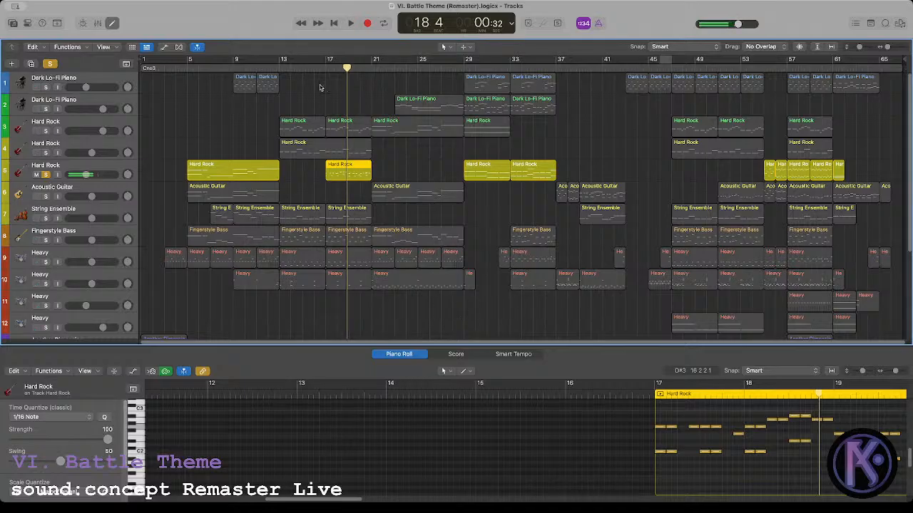
Step: Switch the solo to the first Dark Lo-Fi Piano track and play its two regions from bar 9 with their notes shown
left_click(275, 67)
left_click(45, 175)
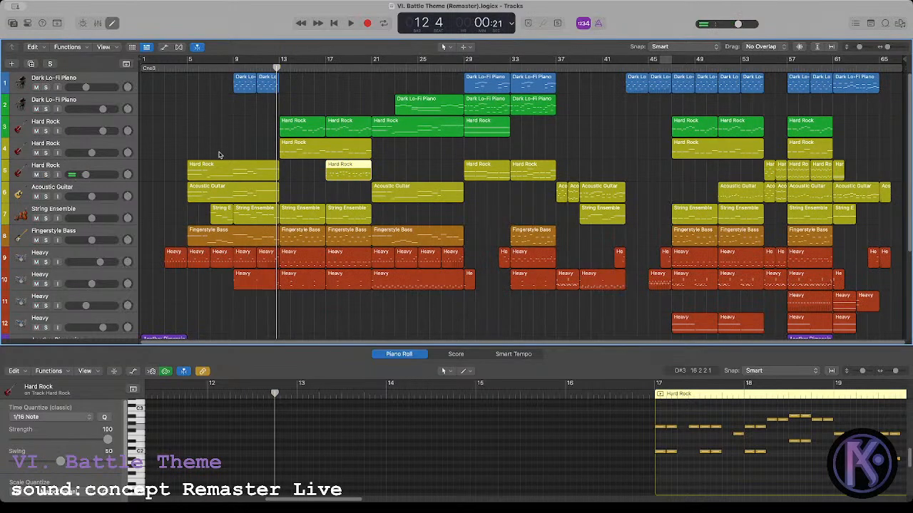
left_click(232, 68)
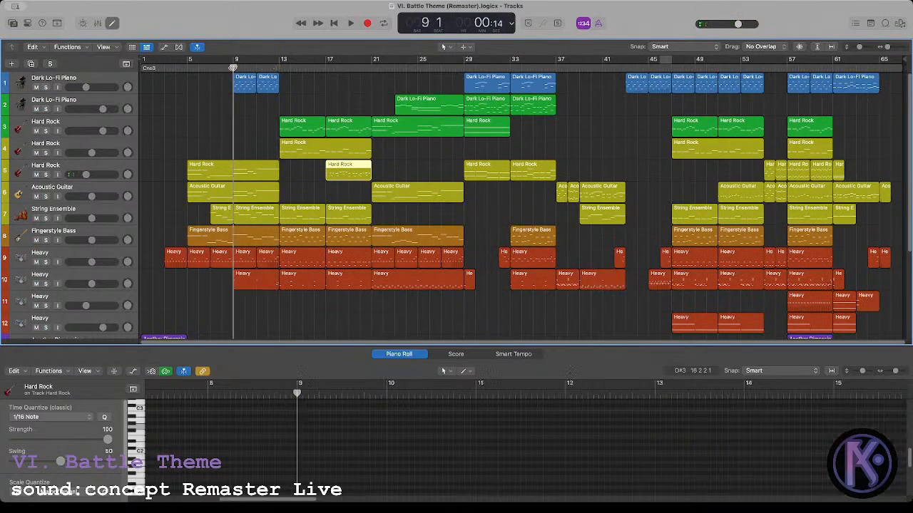
left_click(46, 87)
key("space")
left_click(274, 87)
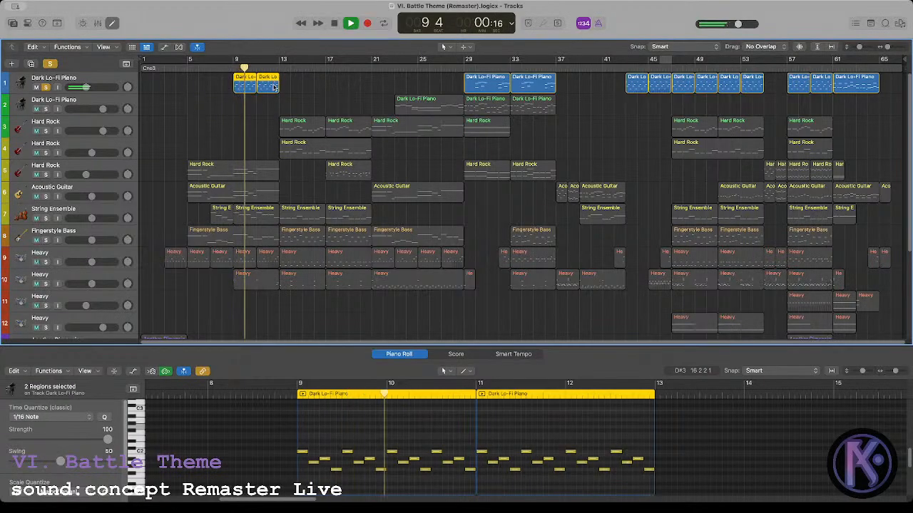
key("space")
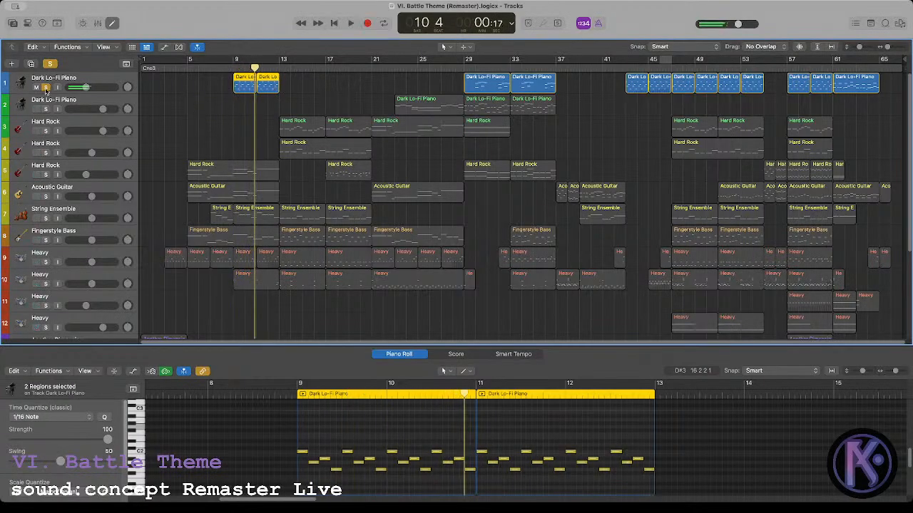
Step: Solo both Dark Lo-Fi Piano tracks and play their four regions from bar 29 with the notes shown
left_click(46, 88)
left_click(466, 71)
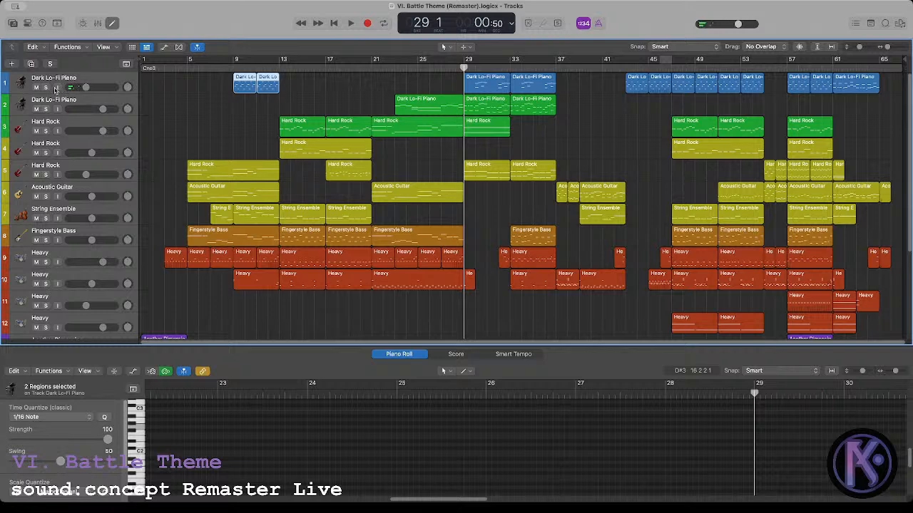
left_click(46, 88)
left_click(46, 109)
left_click_drag(593, 112, 490, 86)
key("space")
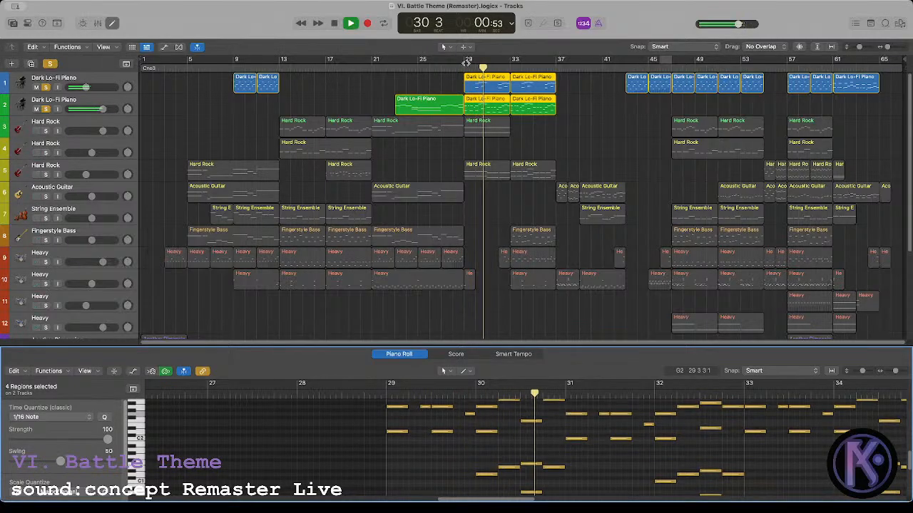
key("space")
Step: Turn off both piano solos and select the first five notes in bar 29 of the second Dark Lo-Fi Piano track
left_click(44, 87)
left_click(45, 108)
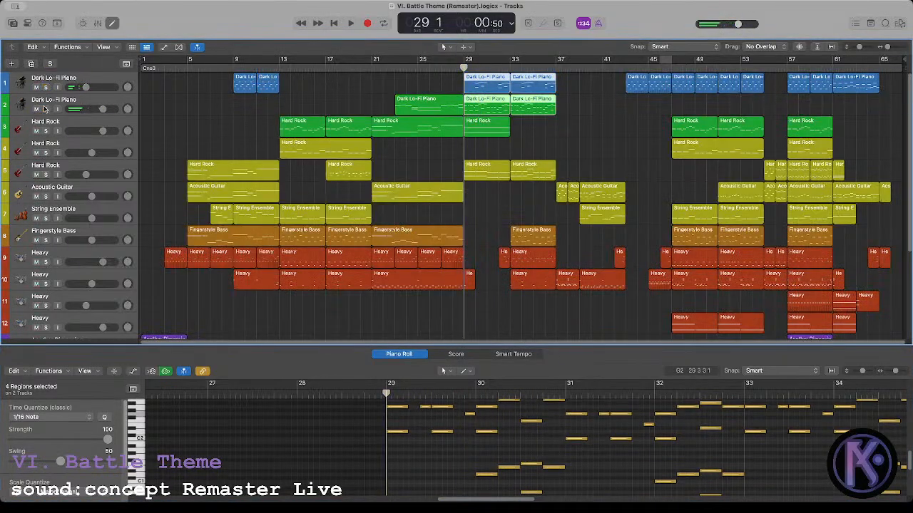
left_click(543, 137)
left_click(482, 111)
left_click(450, 110, "shift")
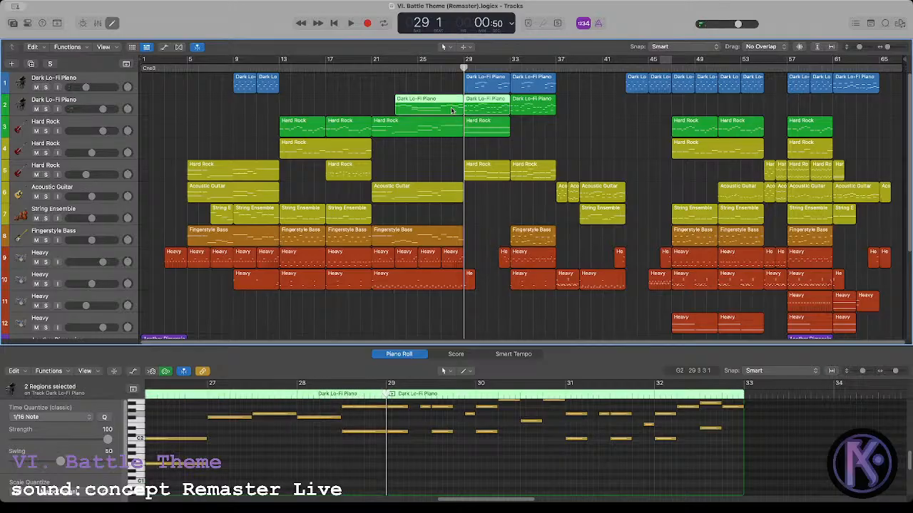
scroll(340, 404, "up", 3)
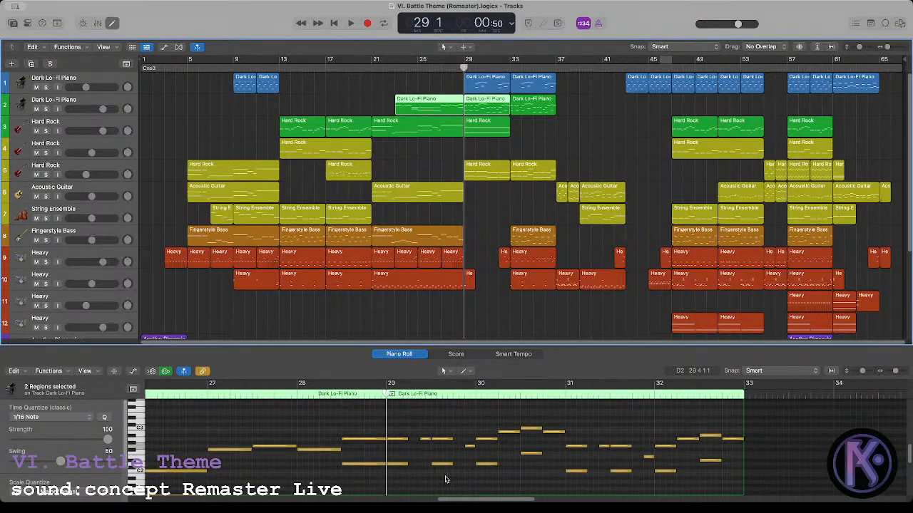
left_click_drag(401, 423, 460, 481)
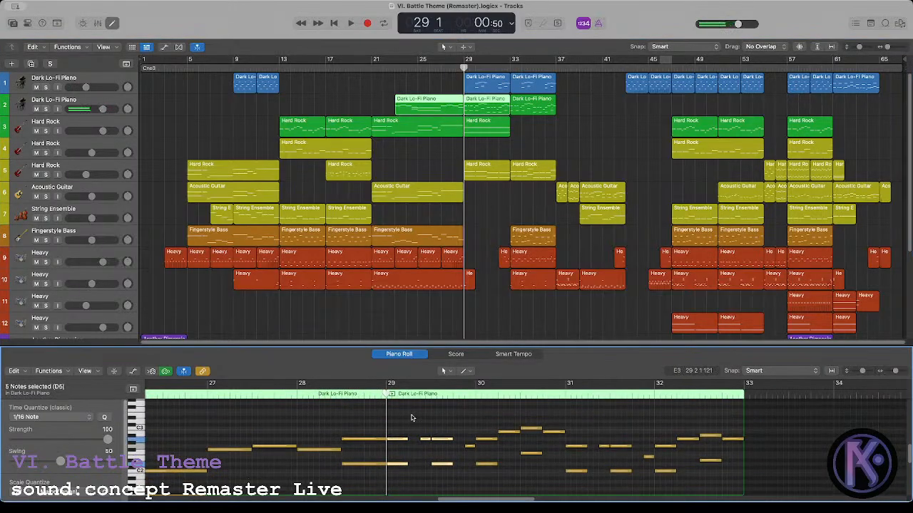
Step: Move the playhead to bar 13 and select the opening notes of the two Hard Rock regions starting there
left_click(371, 69)
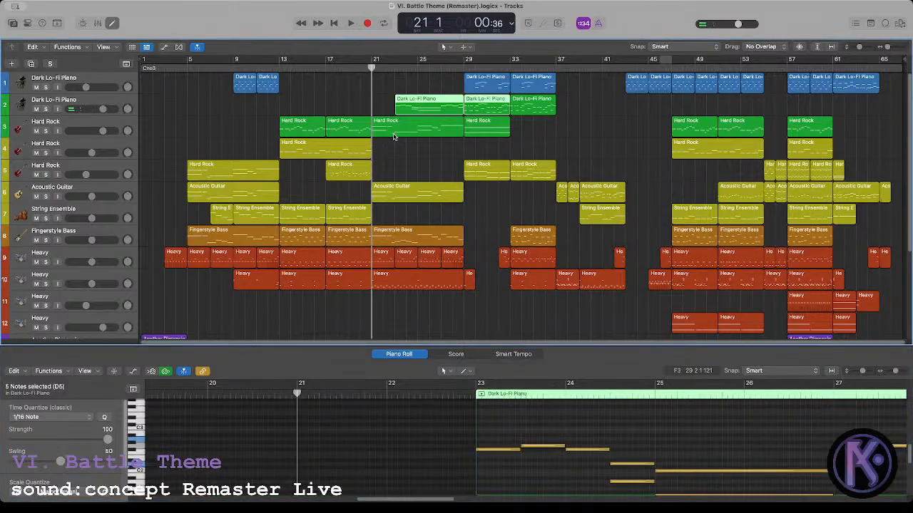
left_click(279, 69)
left_click_drag(297, 104, 311, 187)
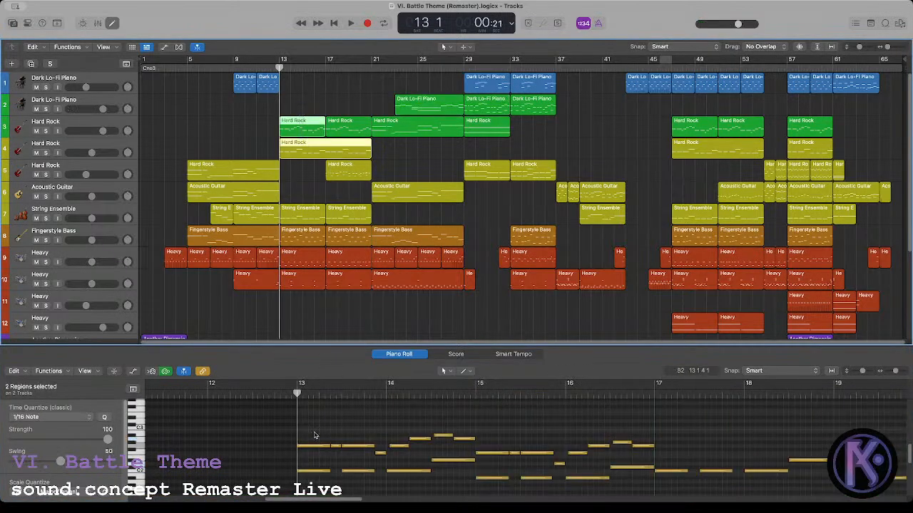
left_click_drag(316, 434, 395, 497)
left_click_drag(305, 434, 328, 495)
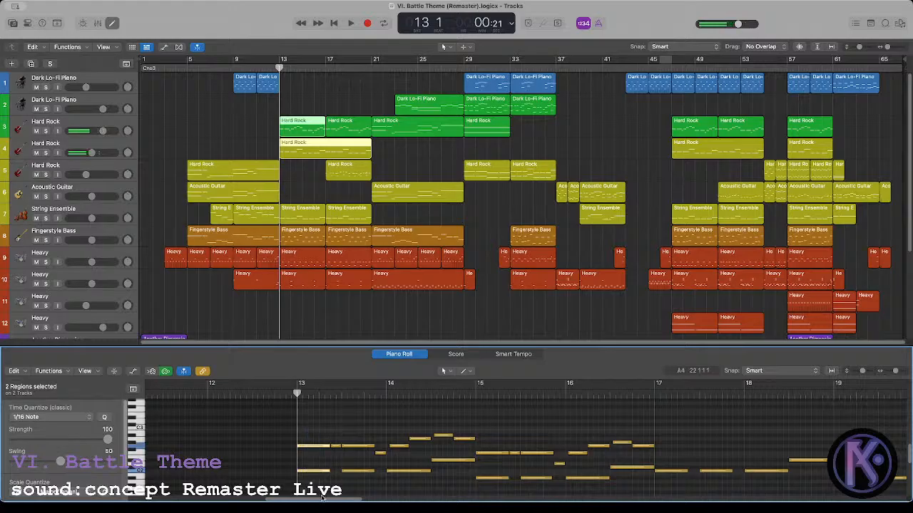
Step: Move the playhead to bar 29 and select the opening notes of the two Dark Lo-Fi Piano regions starting there, then clear the selection
left_click(323, 419)
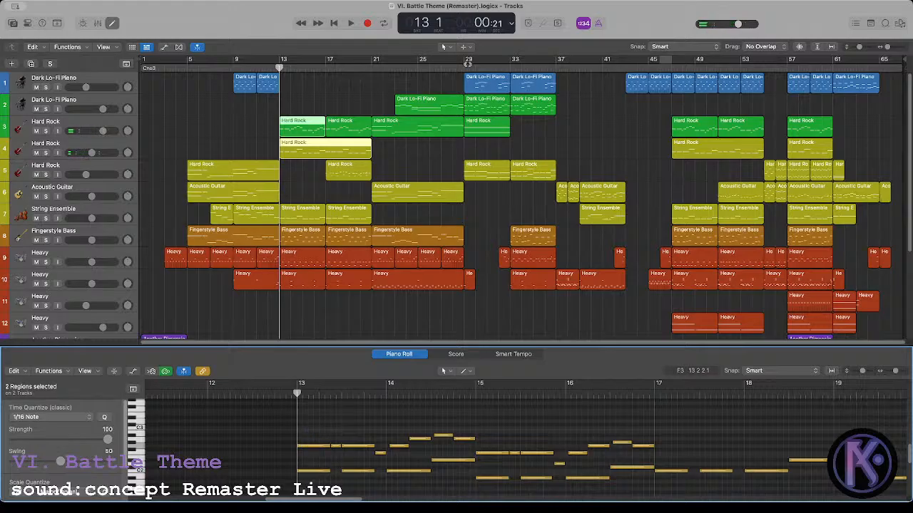
left_click(467, 64)
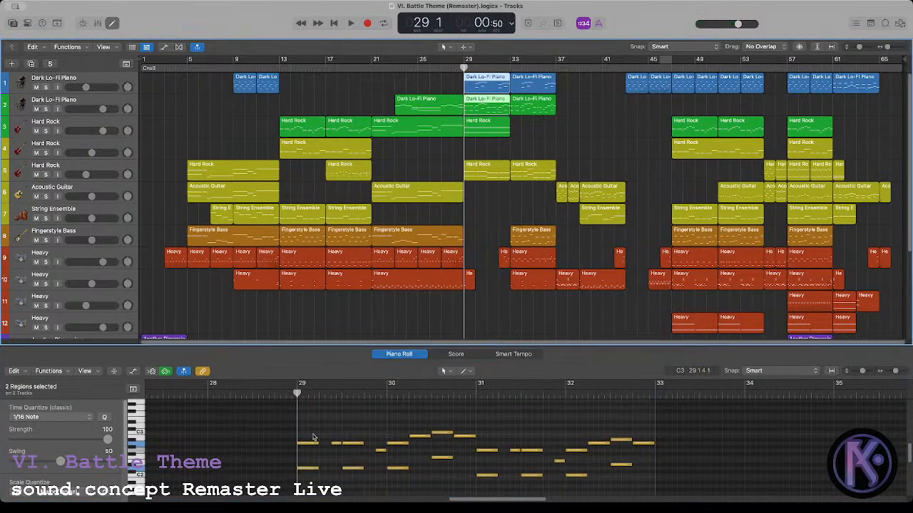
left_click_drag(314, 437, 312, 487)
left_click(319, 427)
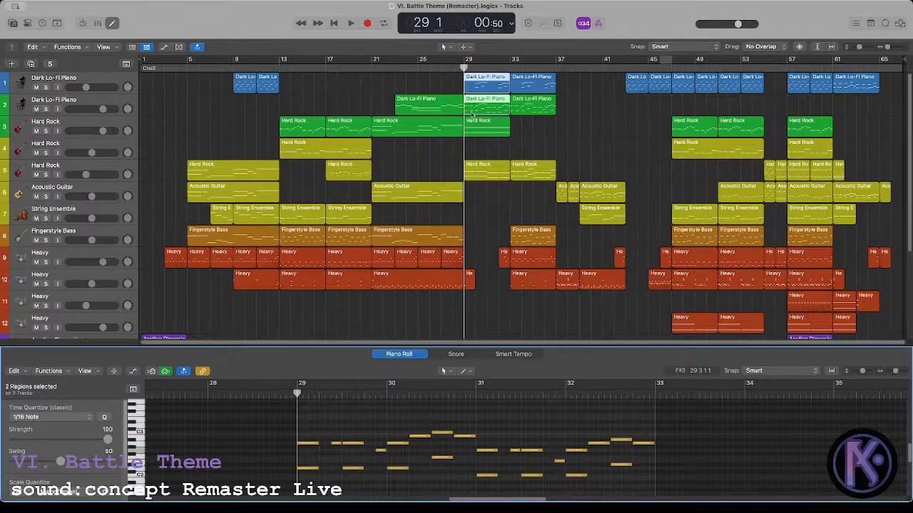
Step: Play the arrangement from around bar 29 to bar 37, showing the notes of the Fingerstyle Bass region at bar 33
left_click(456, 67)
key("space")
left_click(548, 142)
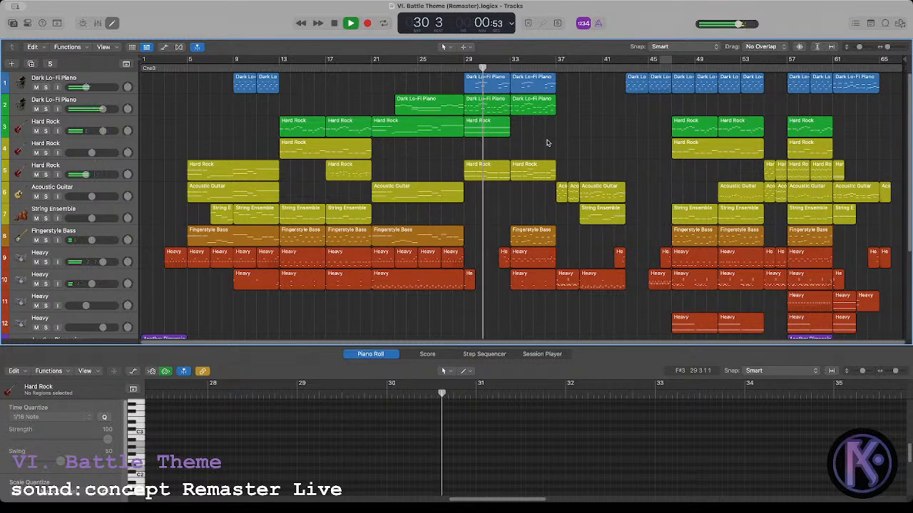
left_click(538, 241)
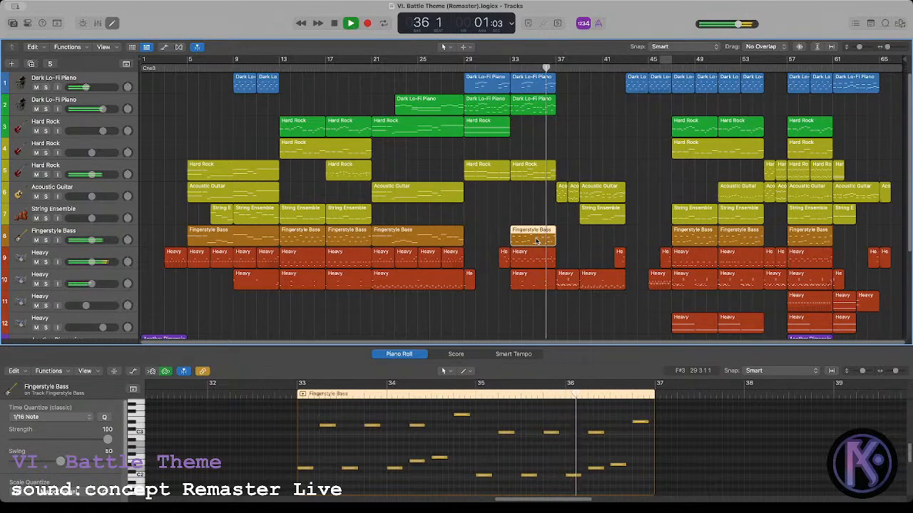
left_click(539, 210)
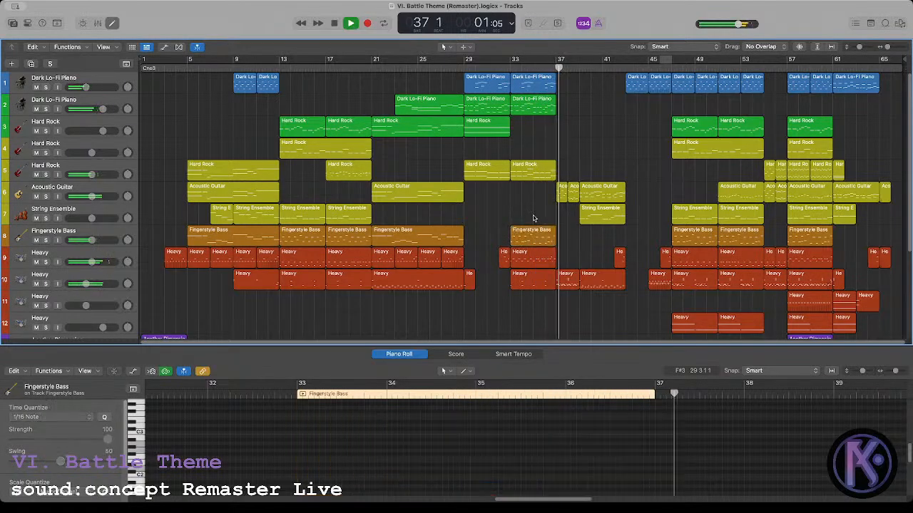
key("space")
Step: Show the two short Acoustic Guitar regions from bar 37 and select the notes of bar 37 along with the first of bar 38
left_click(566, 189)
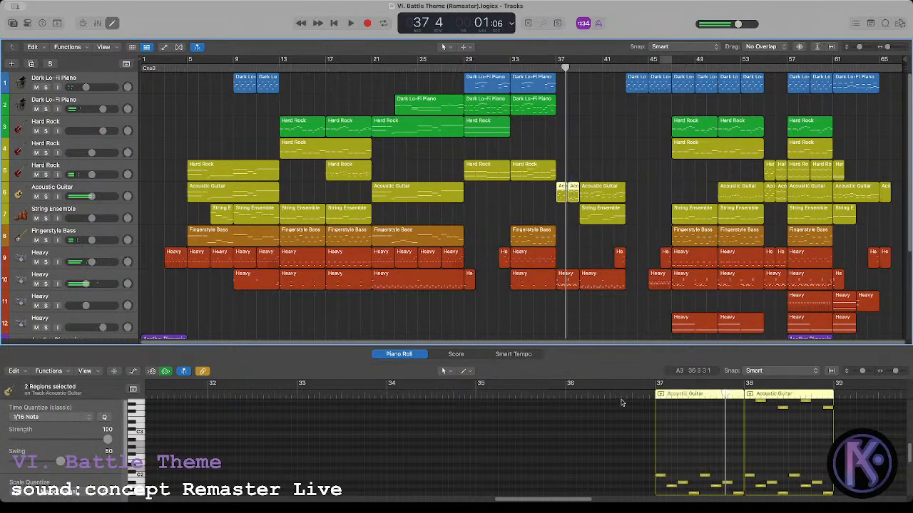
left_click_drag(659, 437, 754, 497)
scroll(680, 428, "down", 2)
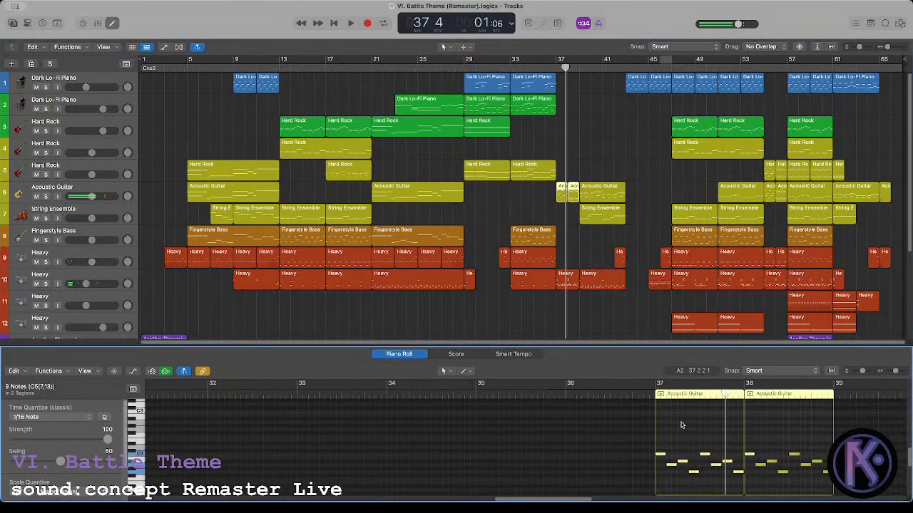
scroll(680, 424, "down", 1)
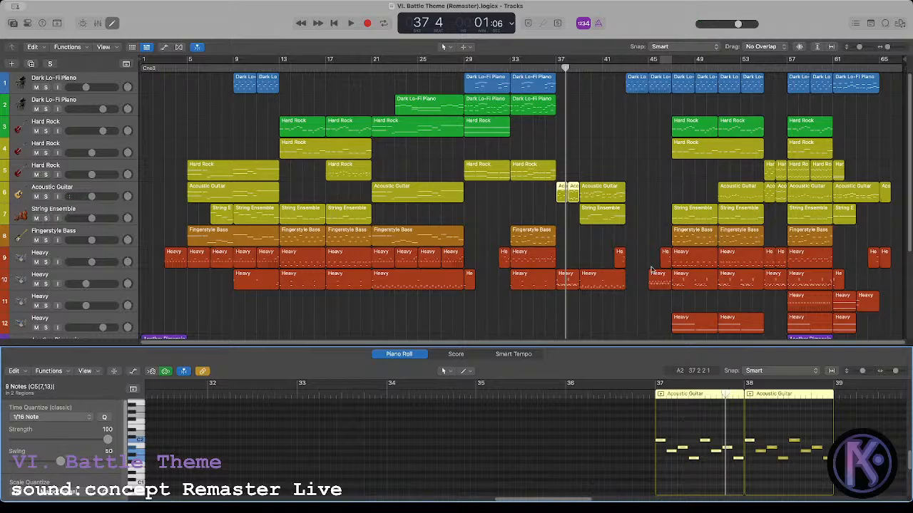
Step: Play the Acoustic Guitar part from bar 37 into bar 39, selecting the opening notes at bar 39 and the eight notes of bar 38
key("space")
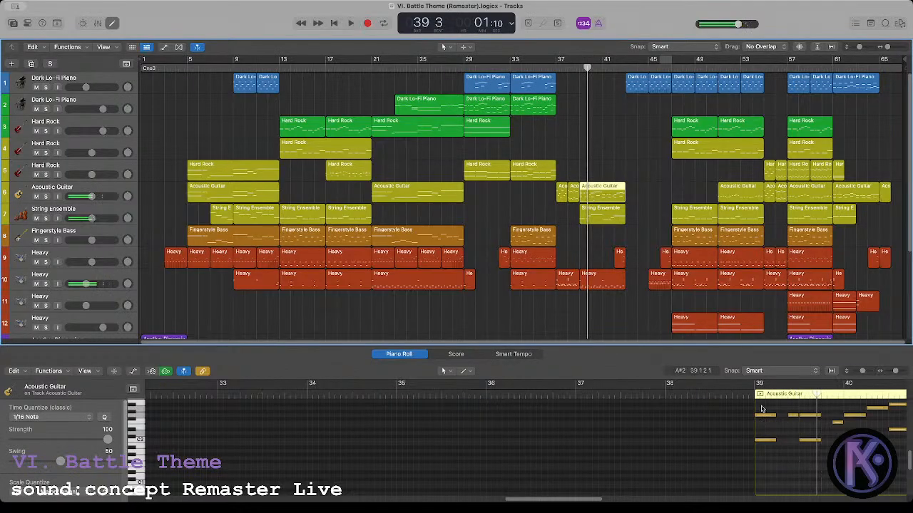
key("super+a")
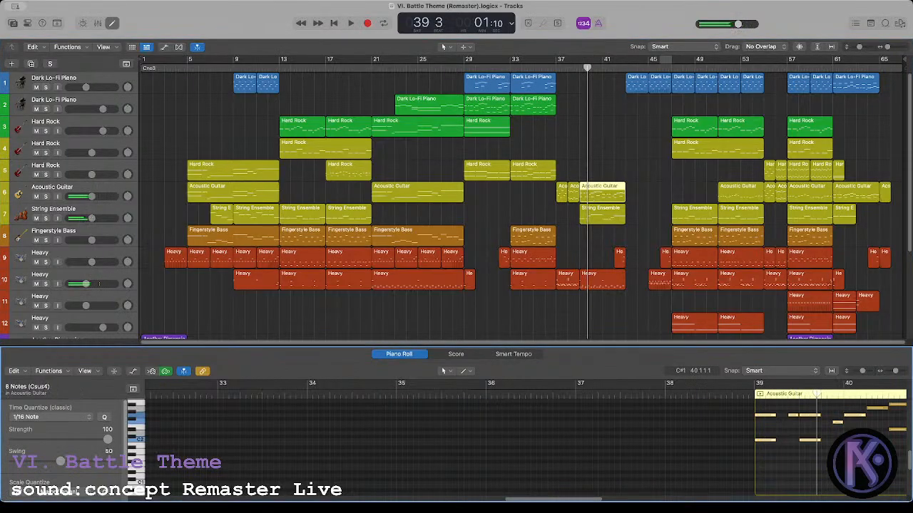
left_click(568, 69)
key("space")
left_click_drag(573, 181, 585, 199)
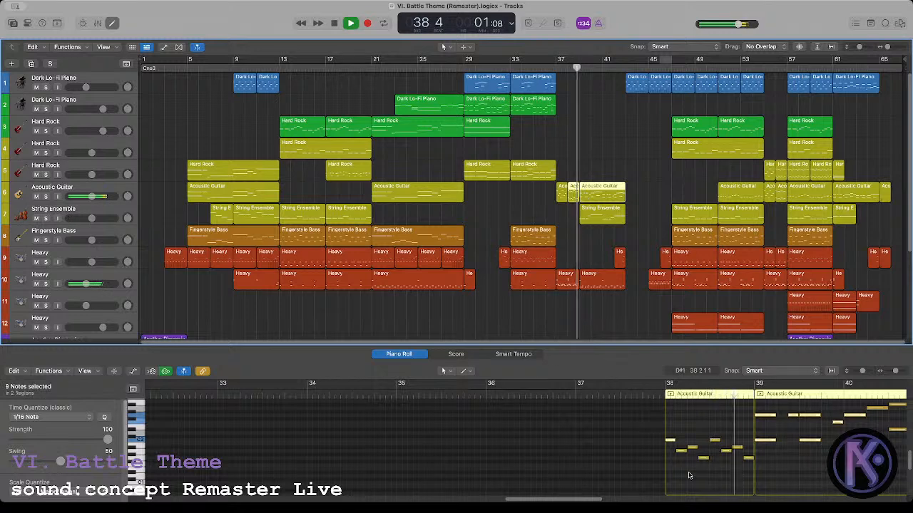
key("space")
left_click_drag(671, 432, 749, 472)
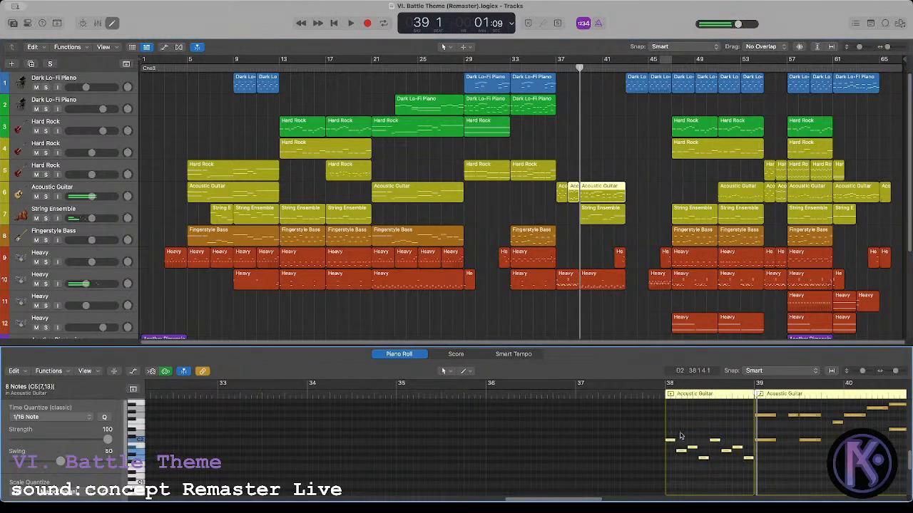
Step: Move the playhead to bar 11 and select the first eight notes of the Dark Lo-Fi Piano region there, then clear the selection
left_click(258, 68)
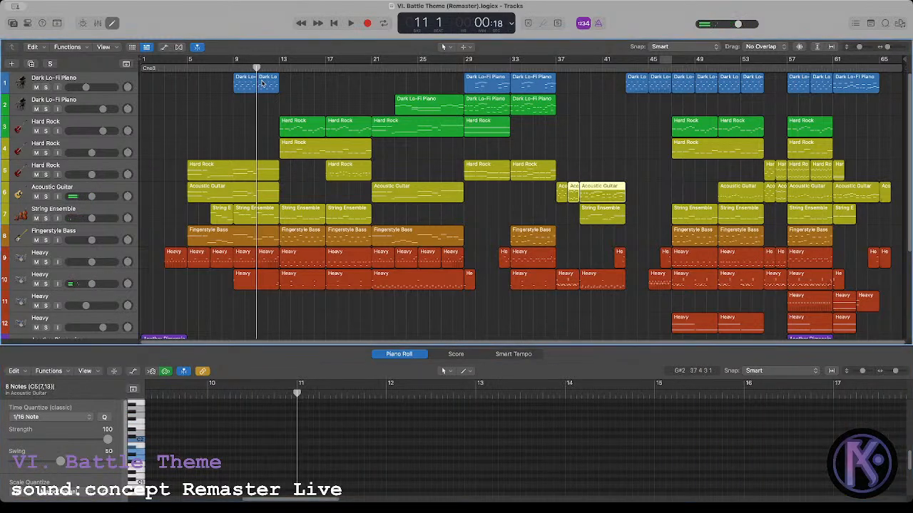
left_click_drag(299, 424, 370, 468)
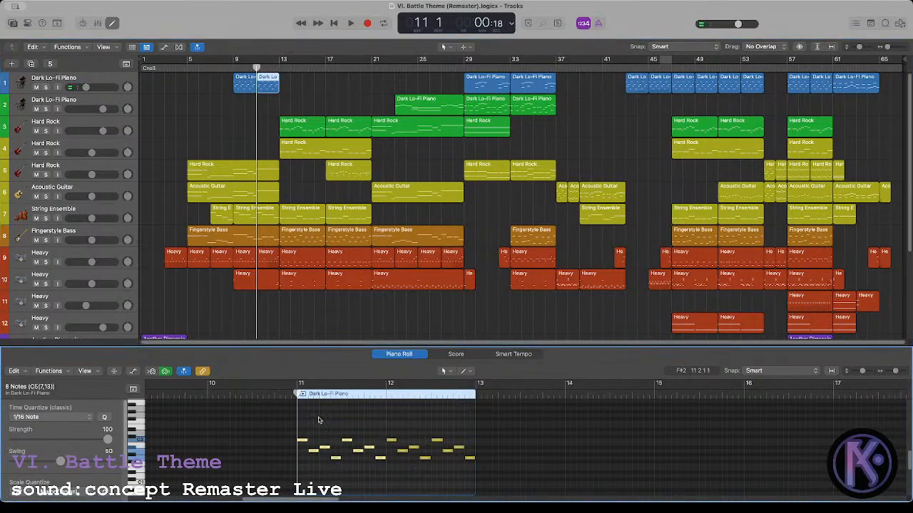
left_click(320, 420)
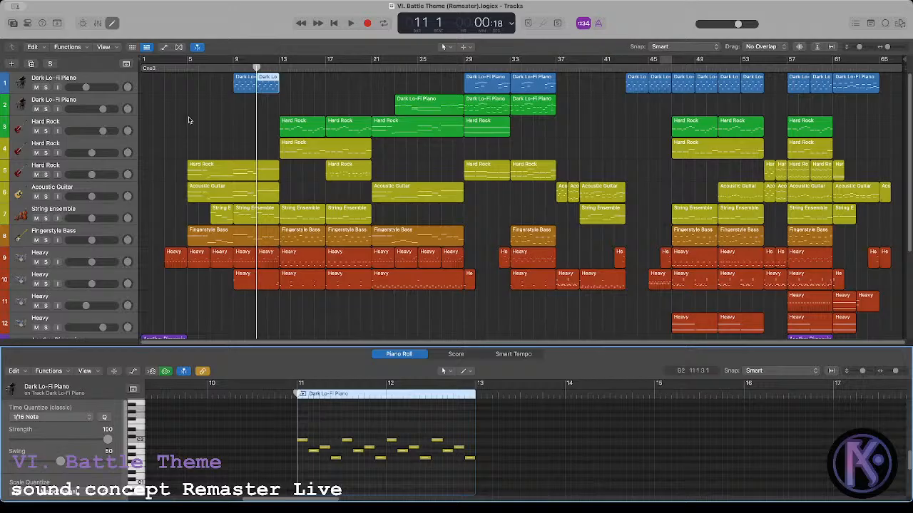
Step: Return to bar 13, show the notes of both Hard Rock regions starting there and select those in bars 13 and 14 for review
left_click(289, 77)
left_click_drag(297, 107, 298, 142)
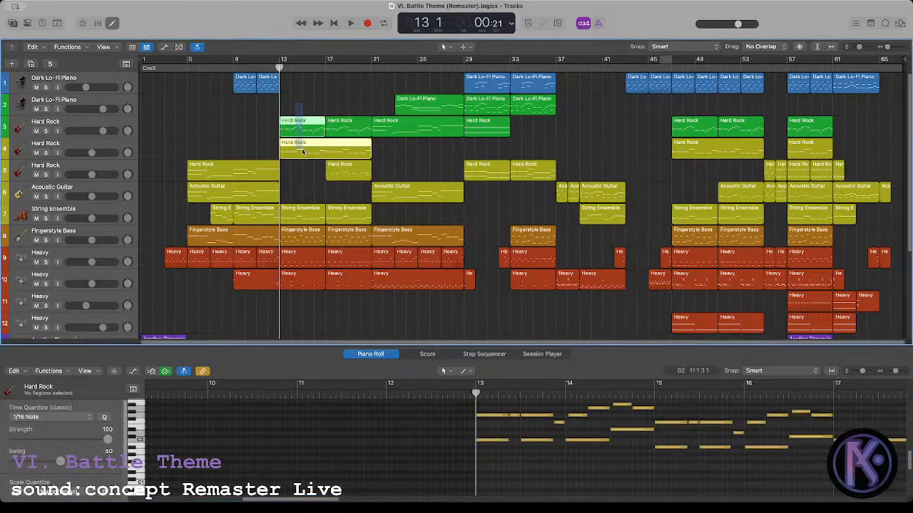
key("super+a")
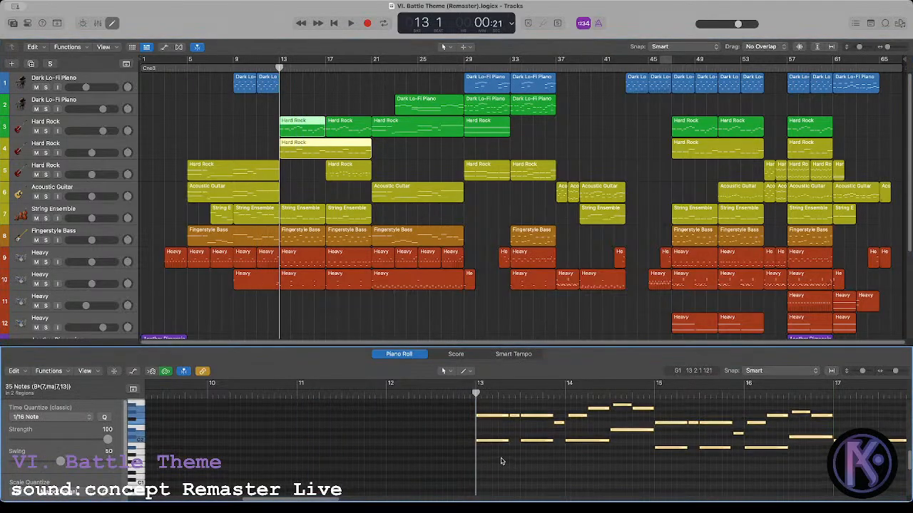
scroll(502, 459, "up", 2)
left_click(502, 459)
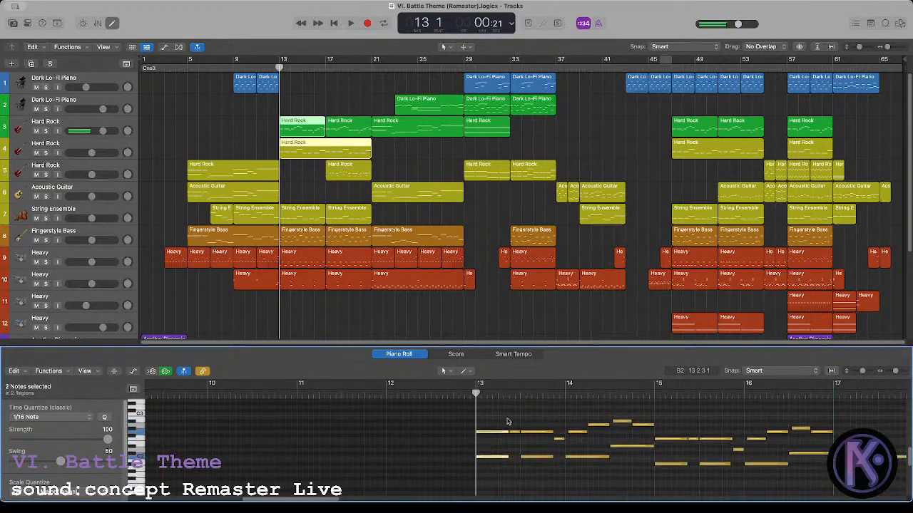
left_click_drag(477, 398, 628, 485)
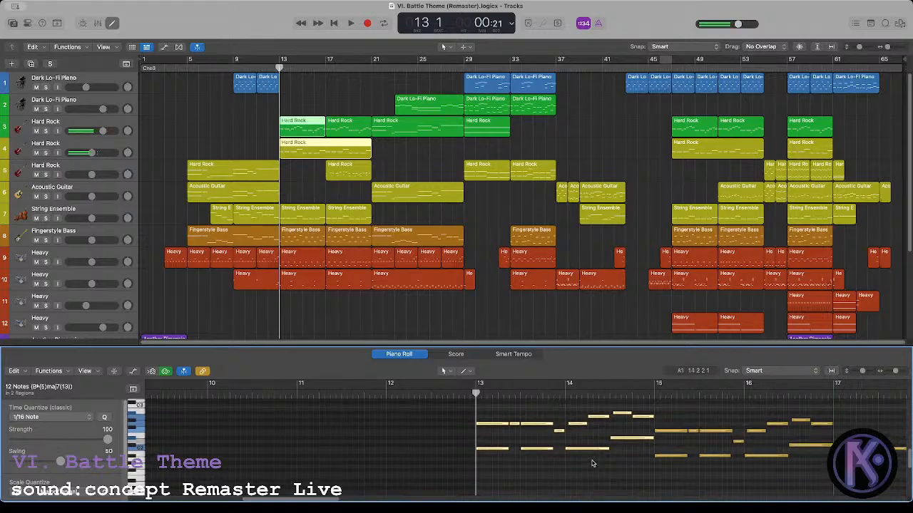
scroll(564, 449, "up", 1)
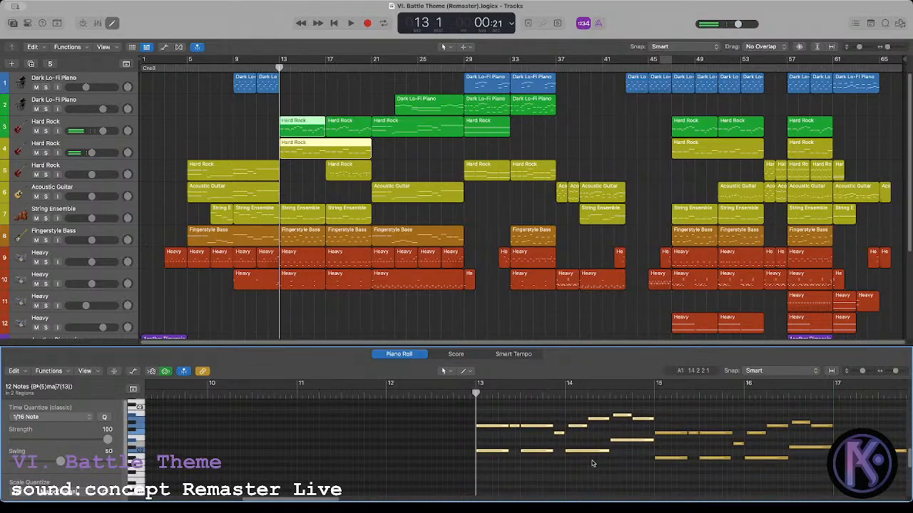
left_click(499, 414)
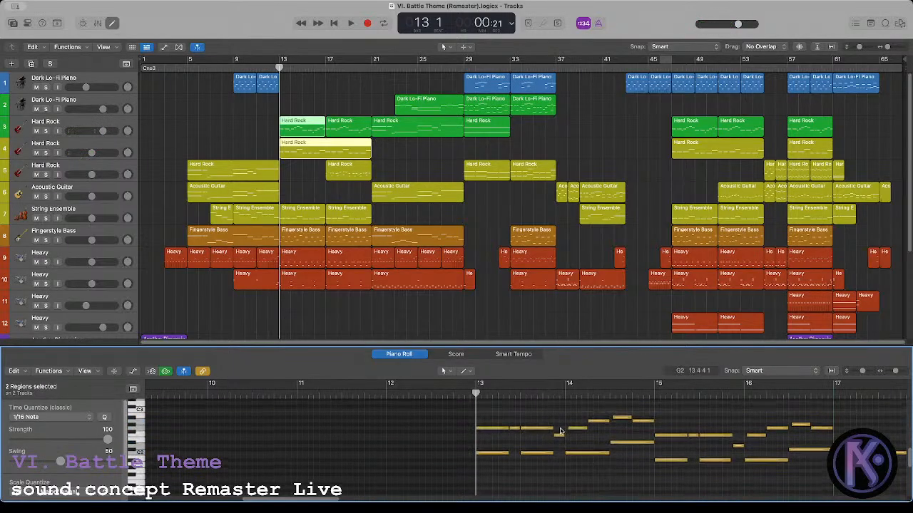
Step: Play the Hard Rock regions from bar 13 to bar 15 and select their notes in bars 15 and 16
key("space")
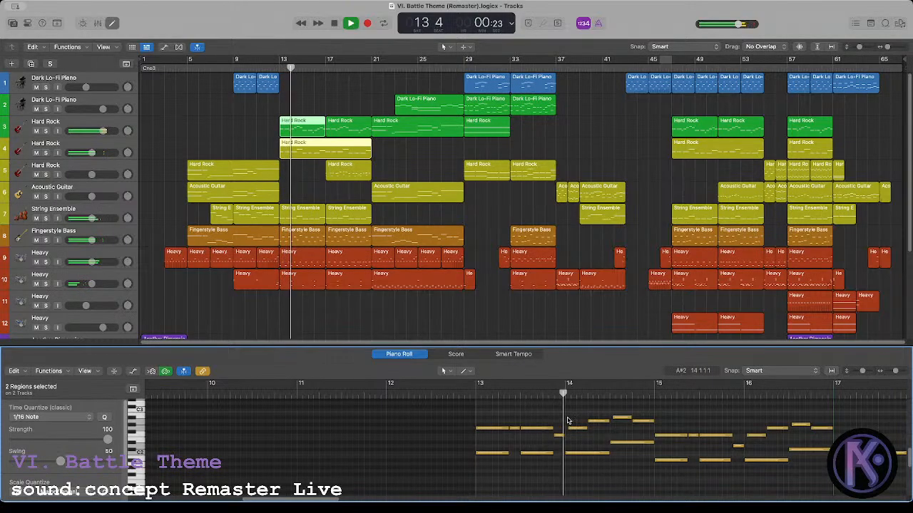
key("space")
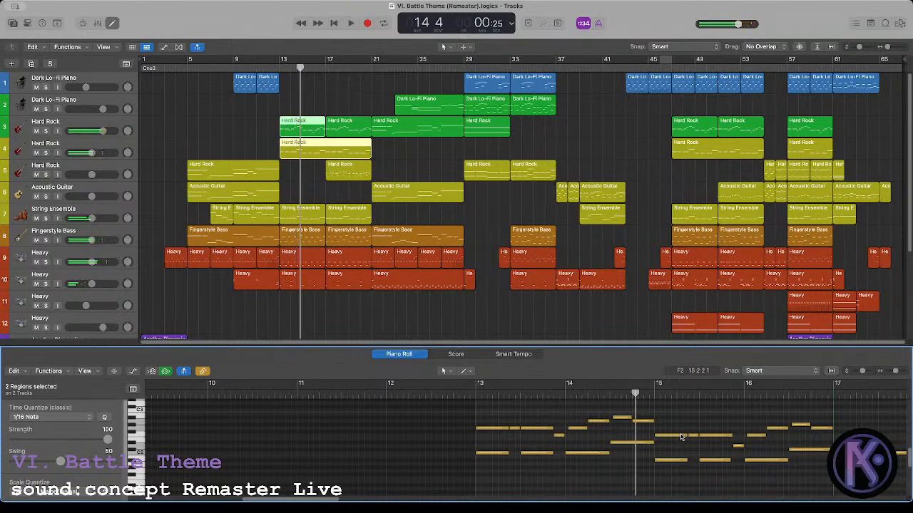
left_click_drag(670, 427, 718, 479)
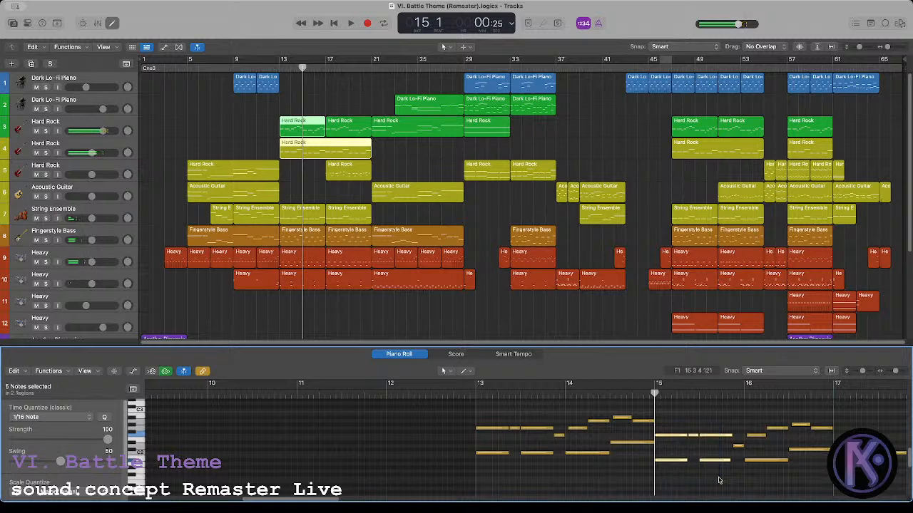
left_click_drag(668, 413, 821, 485)
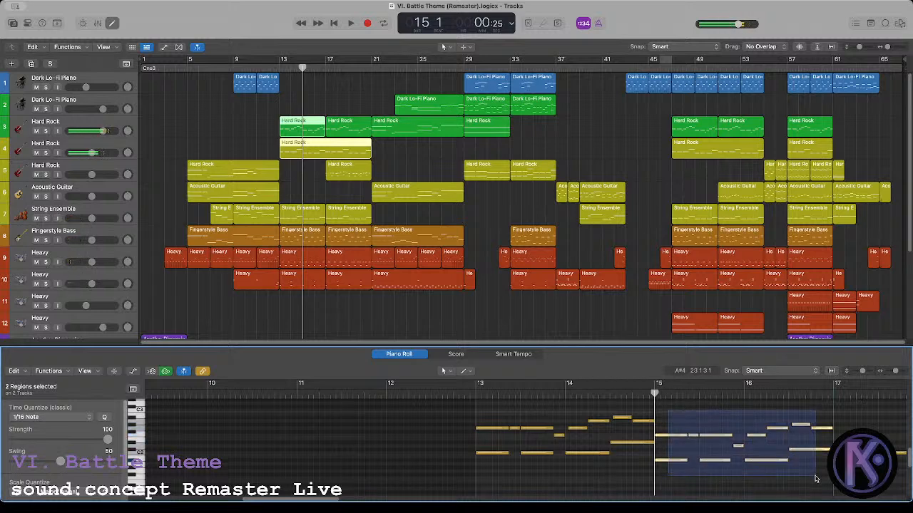
left_click(711, 447)
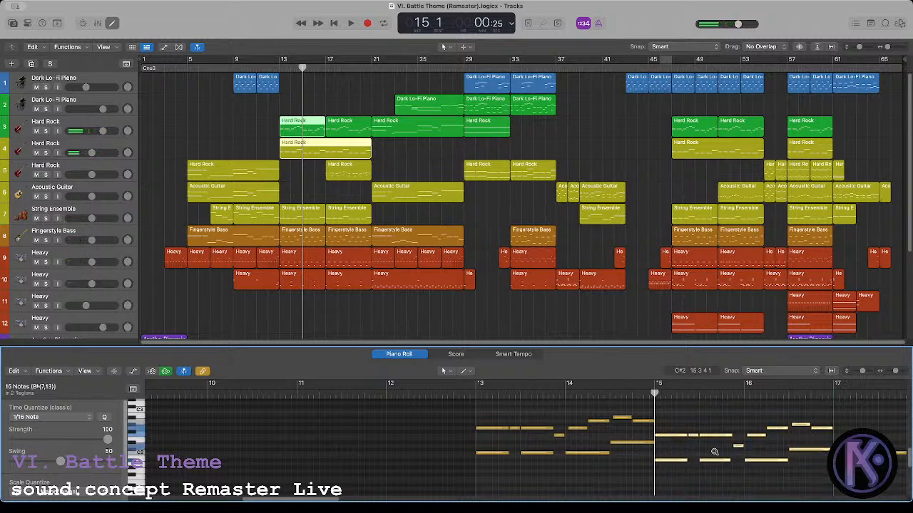
Step: Select the opening pair of Hard Rock notes in bar 15, the notes around bar 16 and the F2 in bar 16 to audition them
left_click_drag(667, 426, 679, 473)
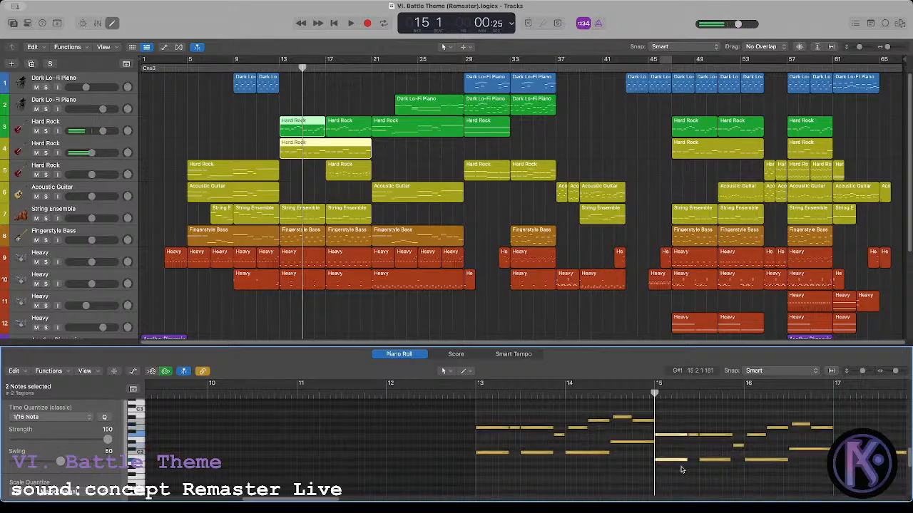
left_click_drag(739, 426, 752, 469)
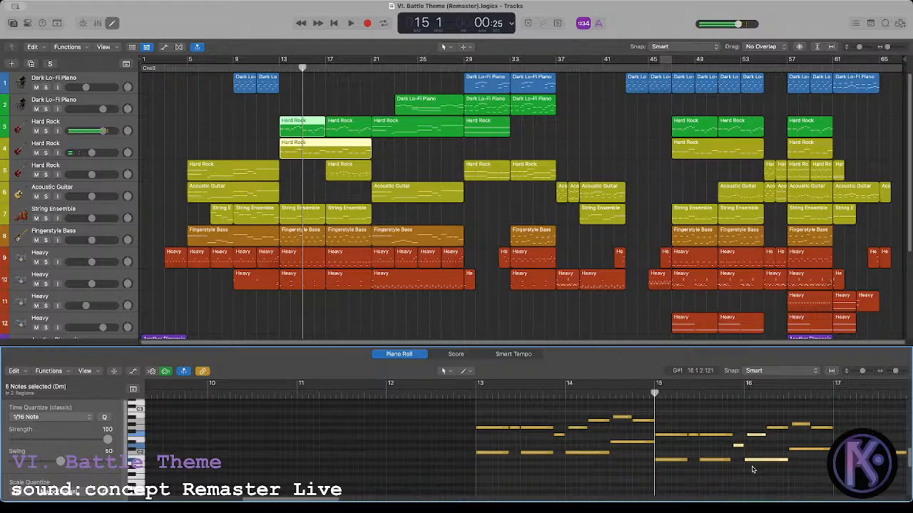
left_click(777, 428)
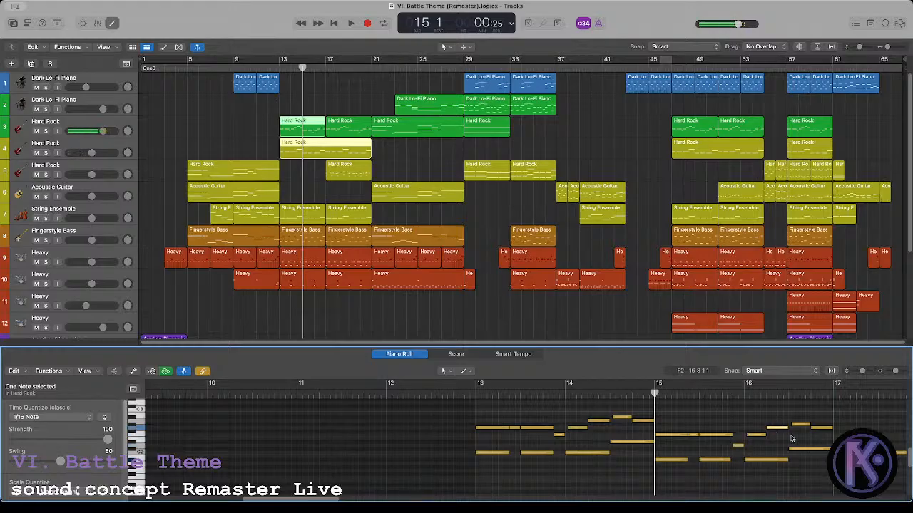
left_click(799, 416)
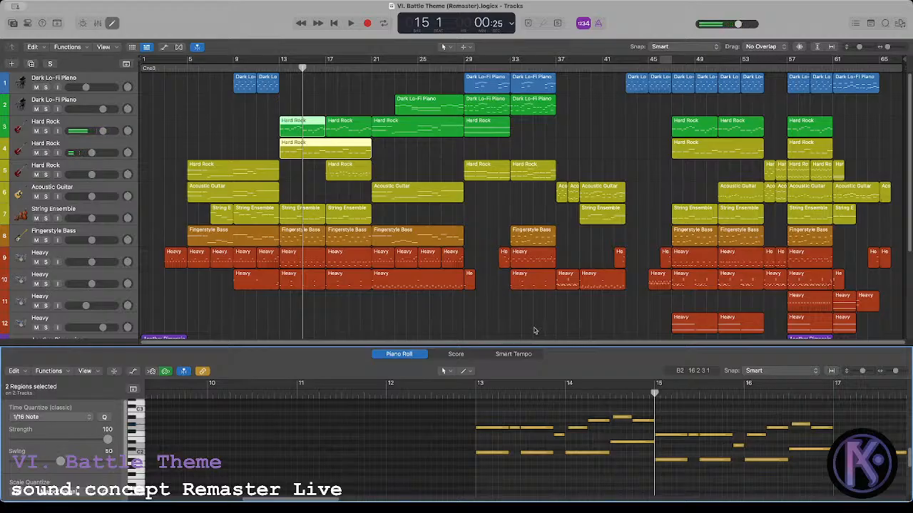
Step: Deselect the Hard Rock regions and step the playhead through bars 17, 29 and 37
left_click(832, 396)
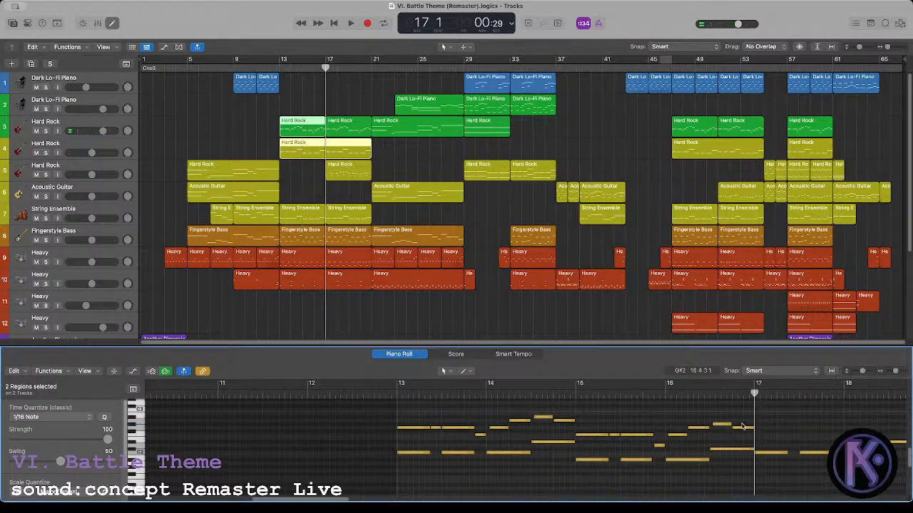
left_click(403, 147)
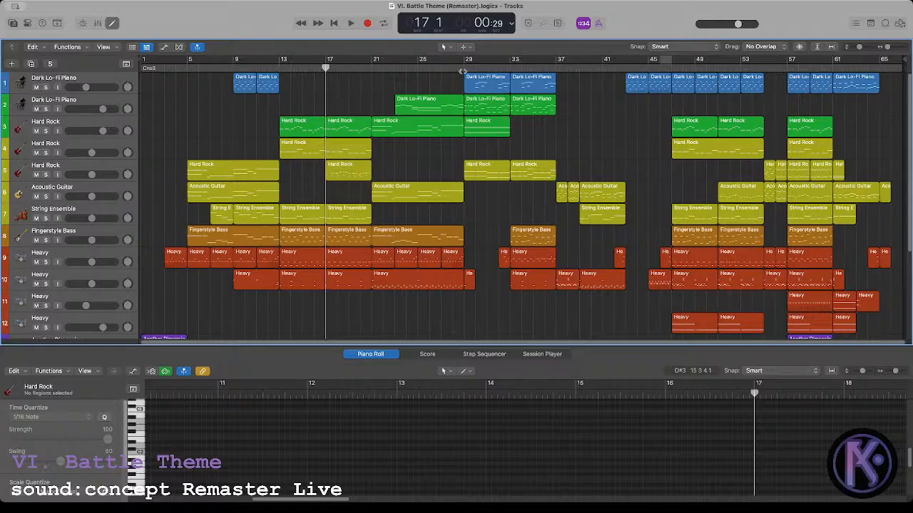
left_click(463, 69)
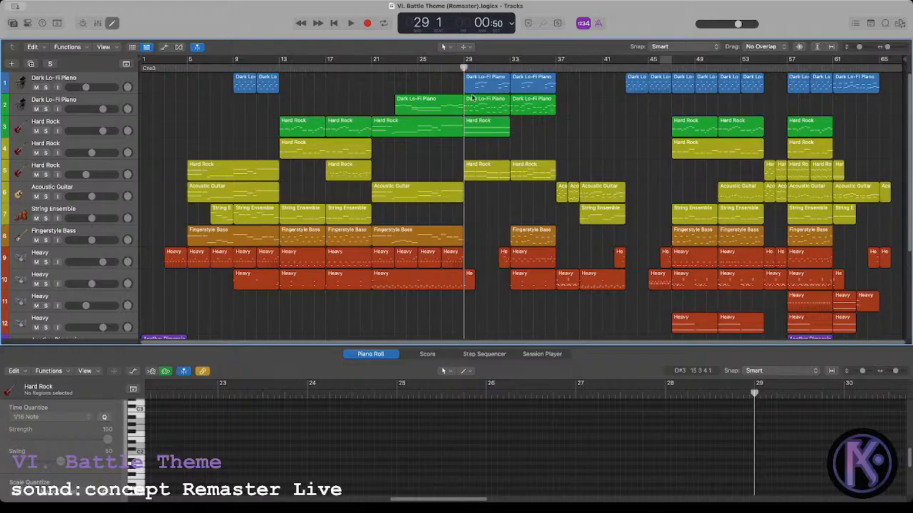
left_click(556, 66)
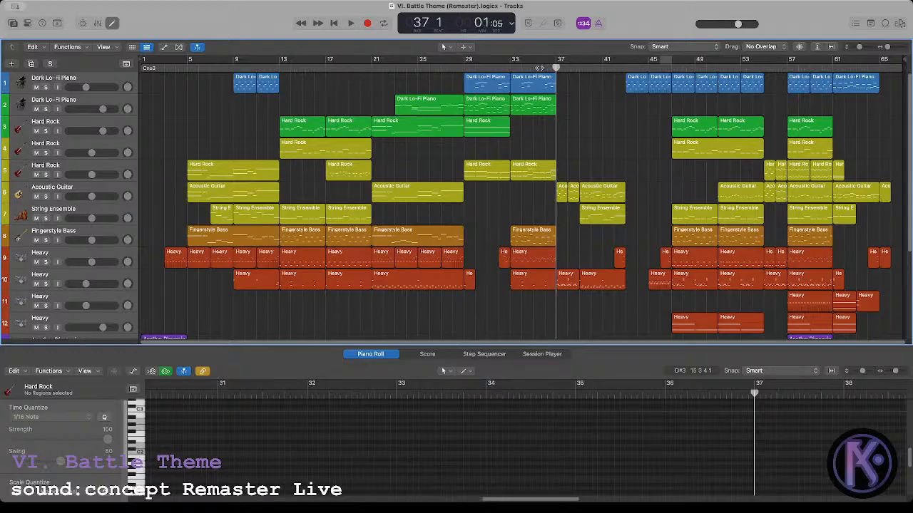
Step: Play the transition from bar 36 into bar 37 and move the playhead through bars 43 and 55
key("comma")
key("space")
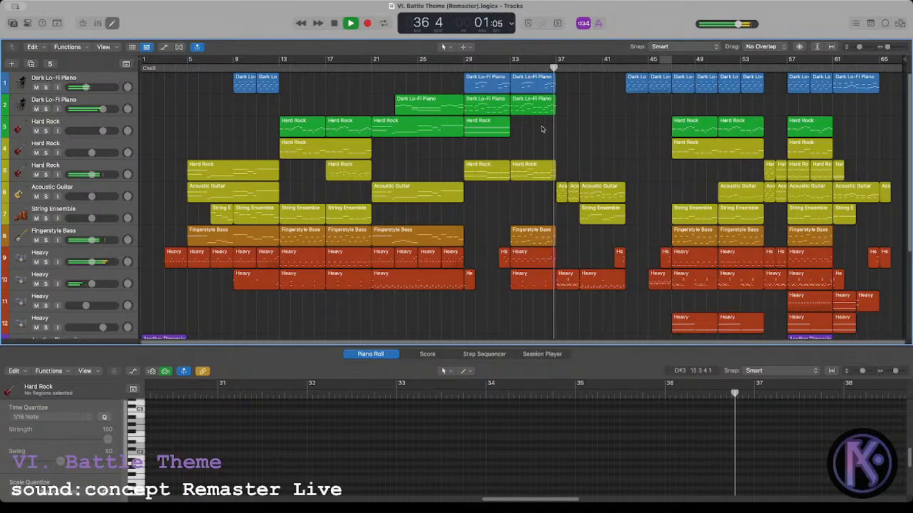
key("space")
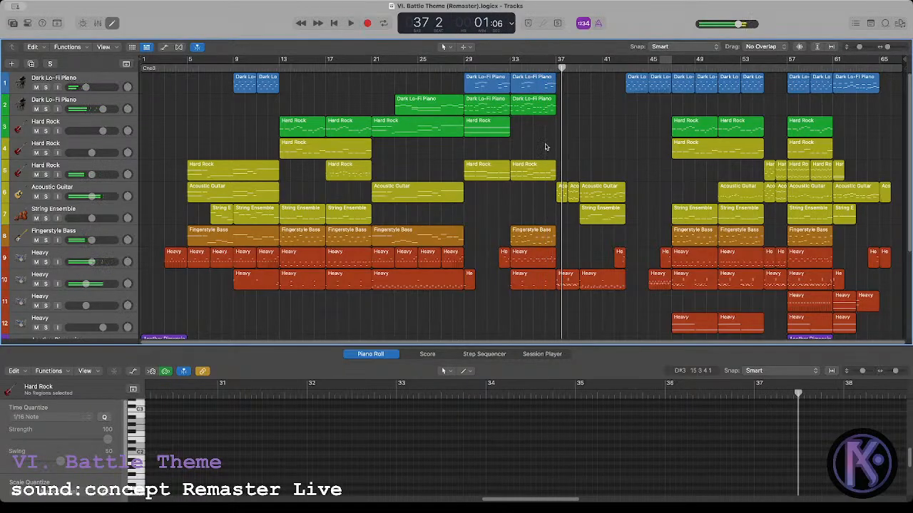
left_click(627, 69)
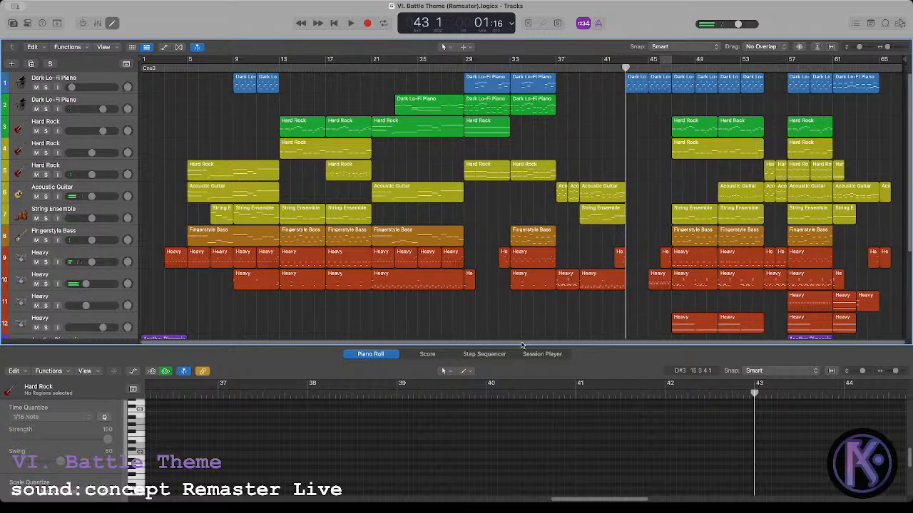
left_click(761, 68)
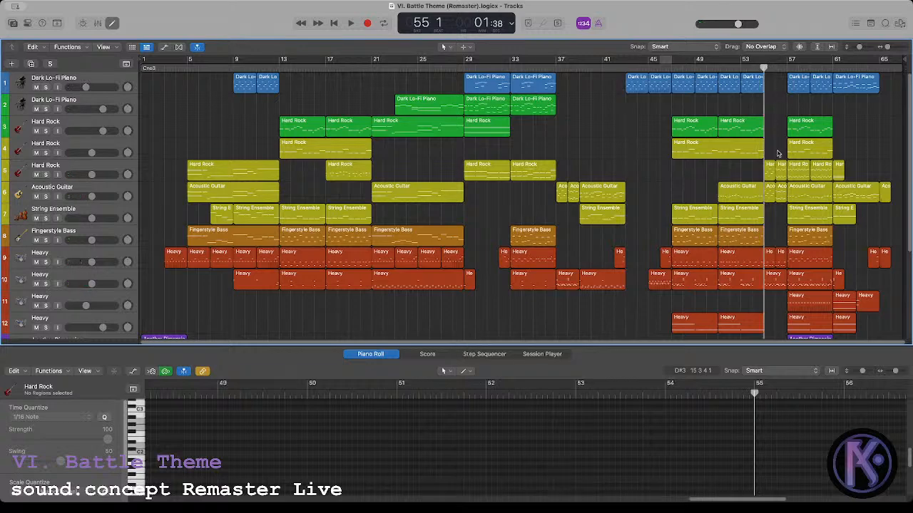
Step: Look over the lower tracks and play a short passage of the arrangement from bar 57
scroll(778, 154, "down", 5)
left_click(787, 68)
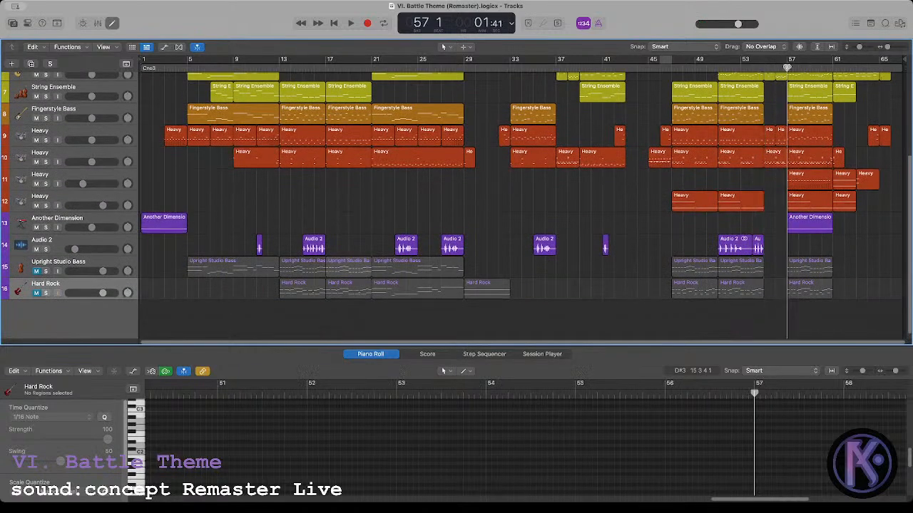
scroll(785, 88, "up", 5)
key("space")
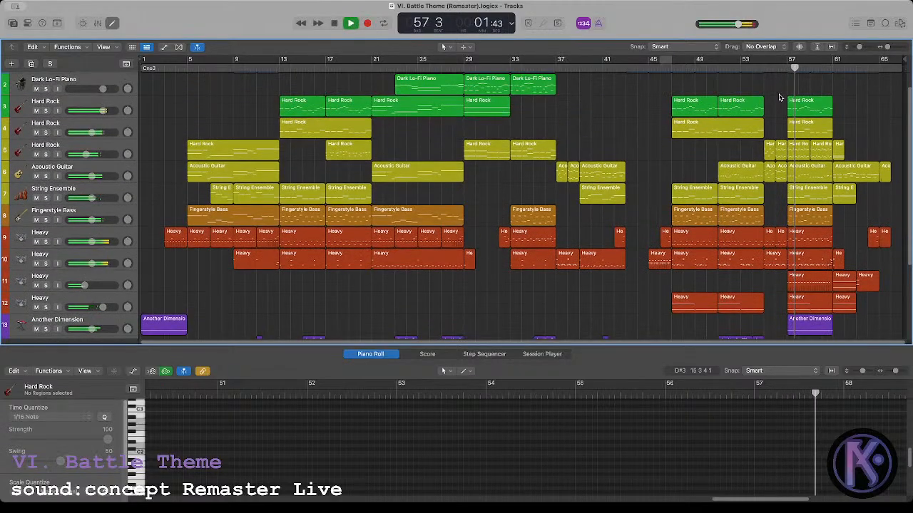
key("space")
Step: Return to bar 55 and show the notes of the short Hard Rock and Acoustic Guitar regions in bars 55 and 56, then deselect them
left_click(764, 68)
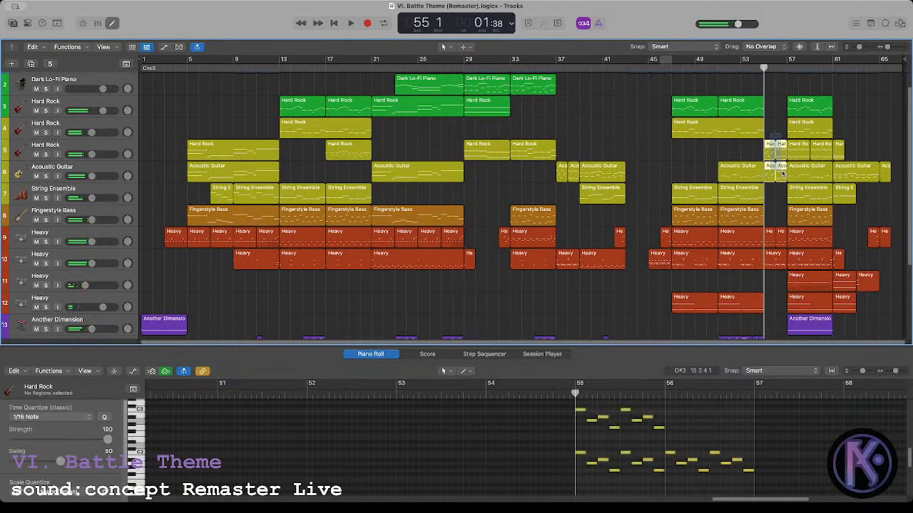
left_click_drag(766, 134, 787, 179)
scroll(674, 424, "up", 1)
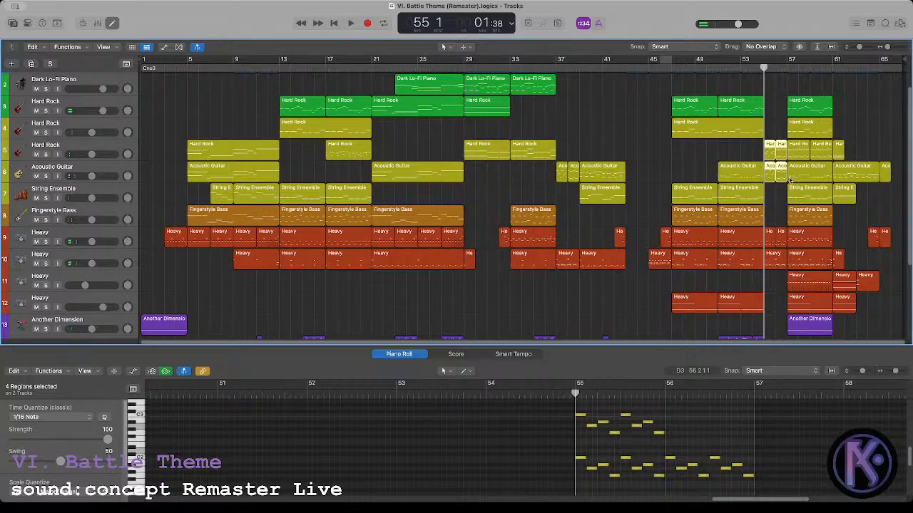
left_click(750, 153)
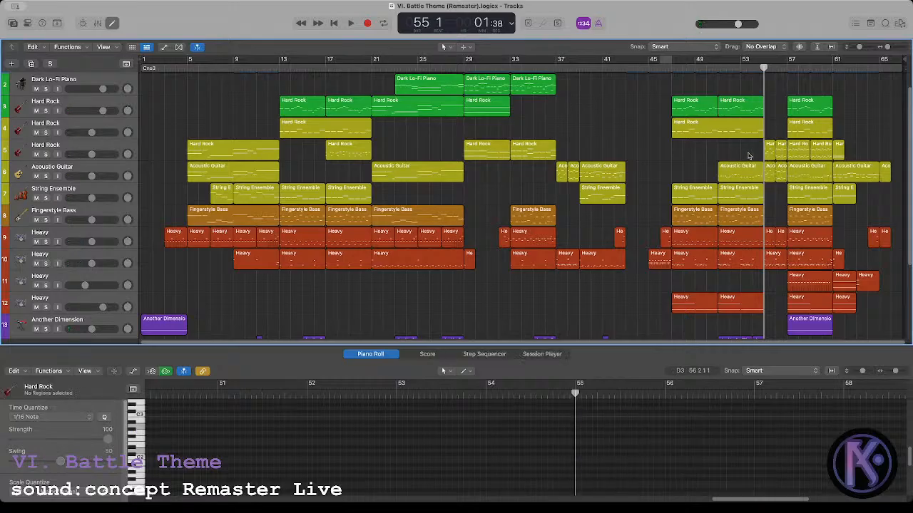
scroll(766, 135, "up", 1)
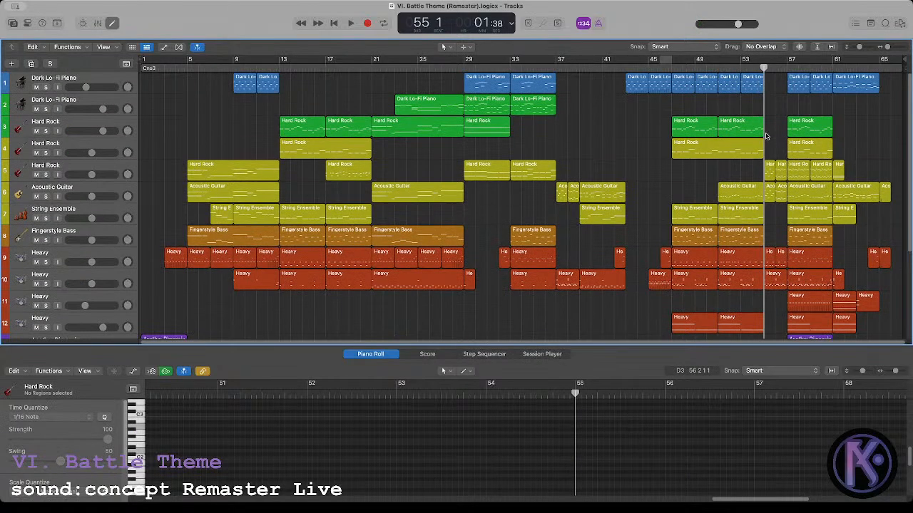
Step: Play bars 55 and 56 and return the playhead to the start of the project
key("space")
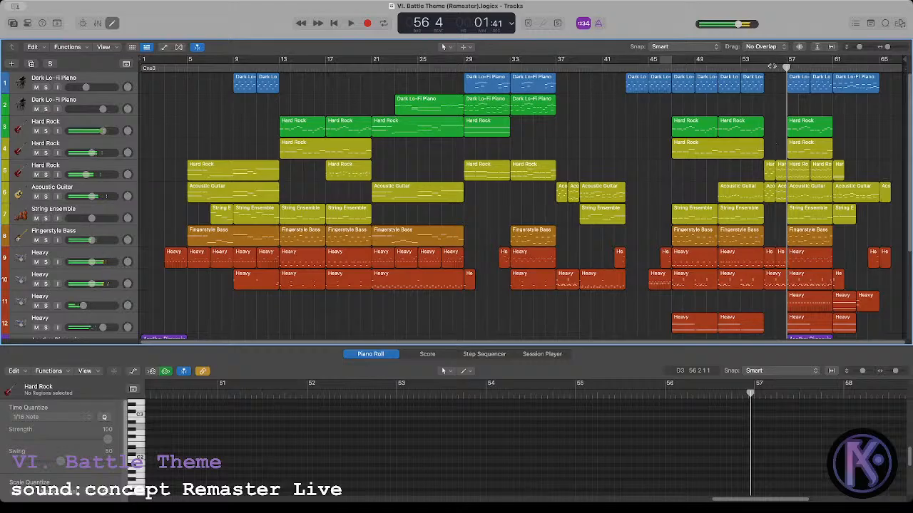
key("space")
key("Return")
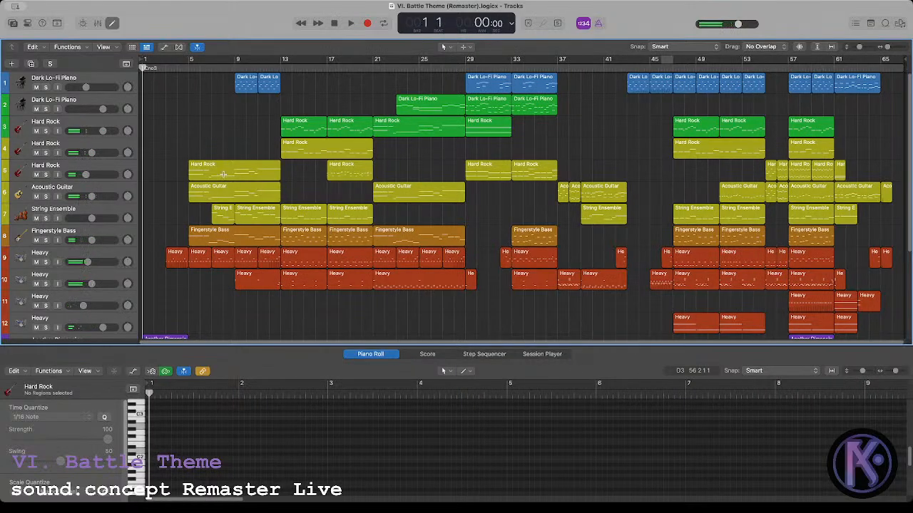
Step: Solo the Audio 2 track, play its region from bar 15 to bar 17, and turn the solo off again
scroll(201, 204, "down", 5)
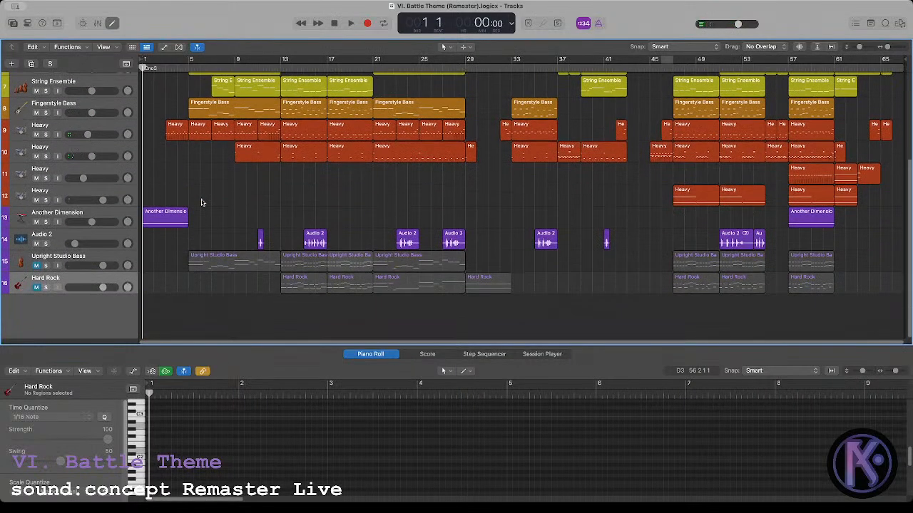
left_click(303, 71)
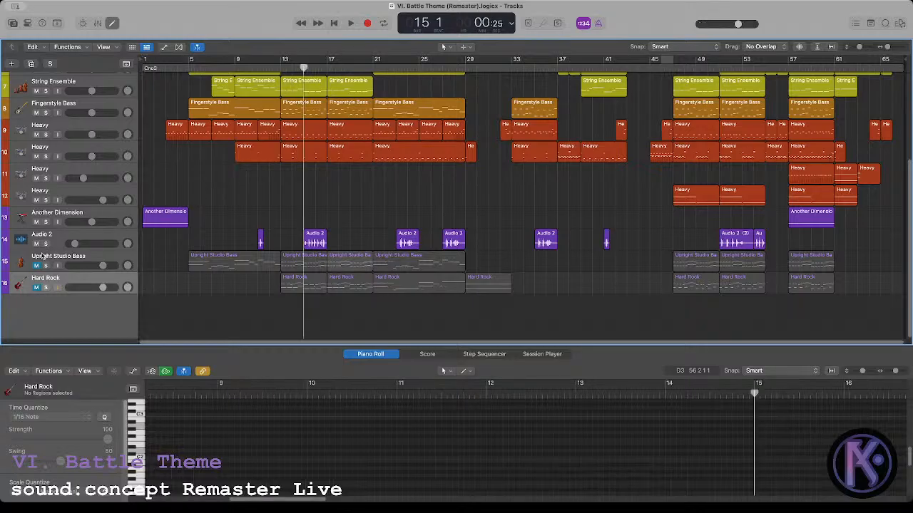
left_click(46, 244)
left_click(305, 233)
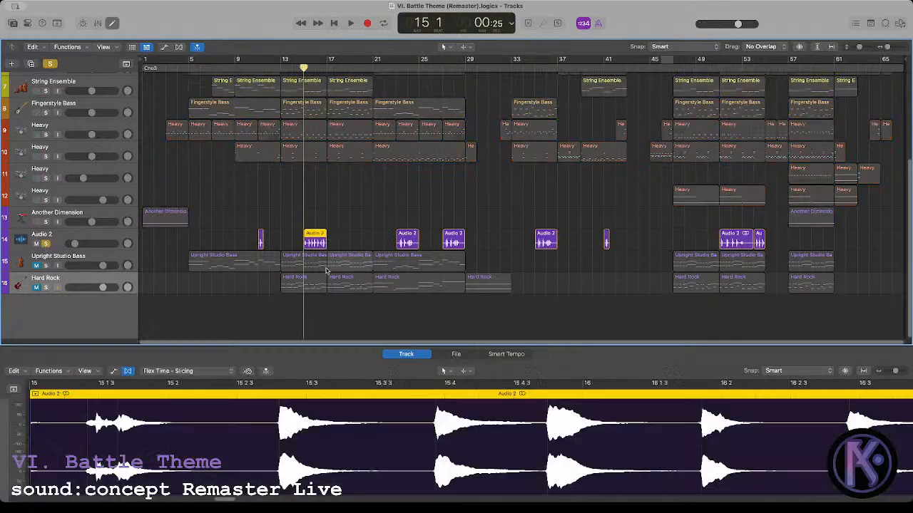
key("space")
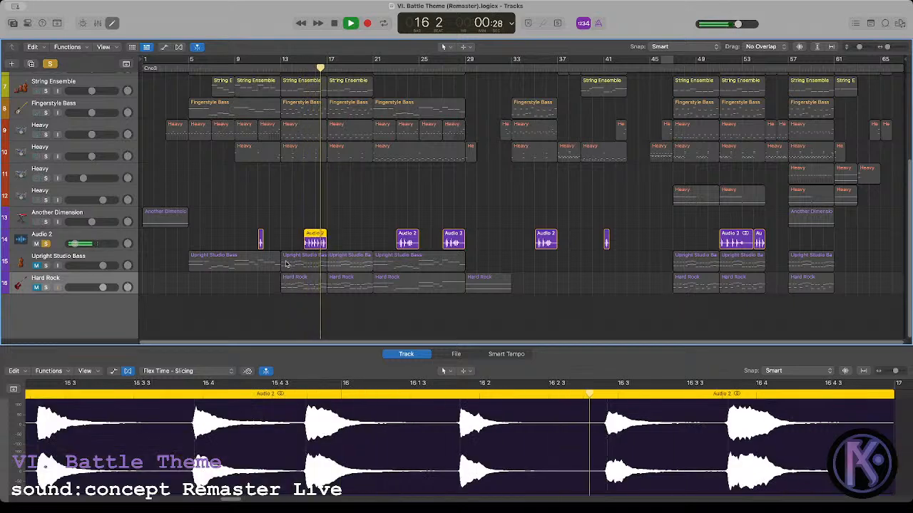
key("space")
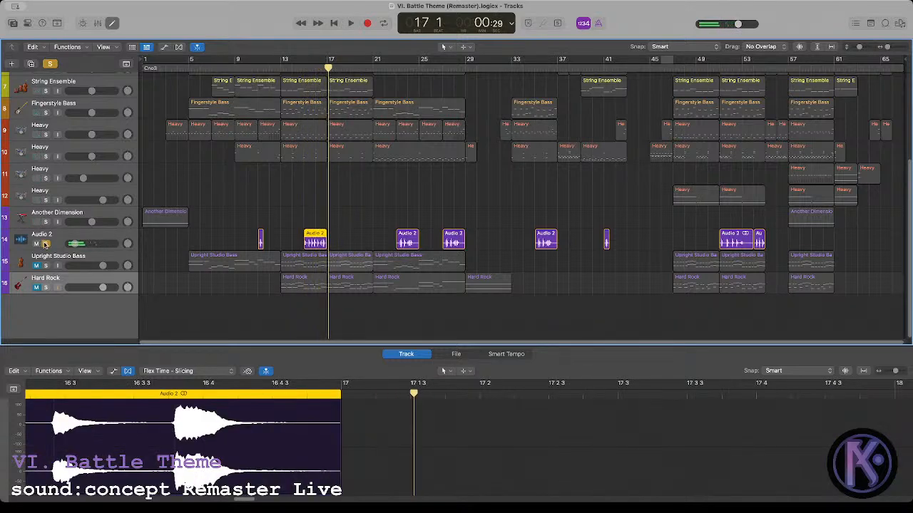
left_click(45, 244)
left_click(483, 220)
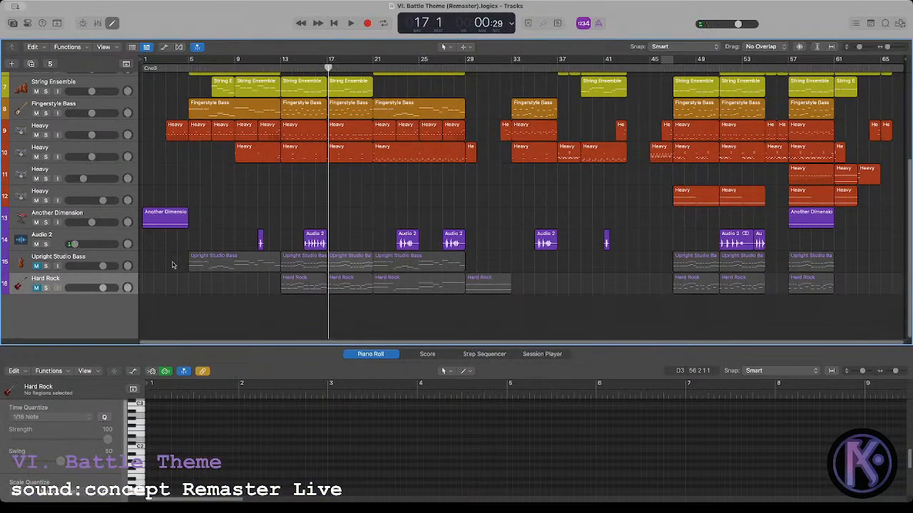
Step: Show the notes of the first Dark Lo-Fi Piano track, then deselect its regions and place the playhead in bar 2
scroll(229, 209, "up", 6)
left_click(100, 86)
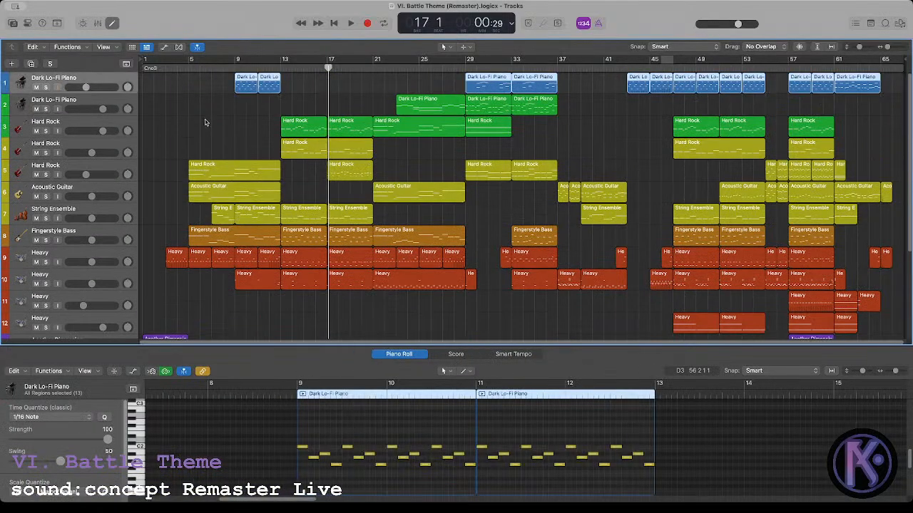
left_click(161, 67)
scroll(175, 87, "down", 1)
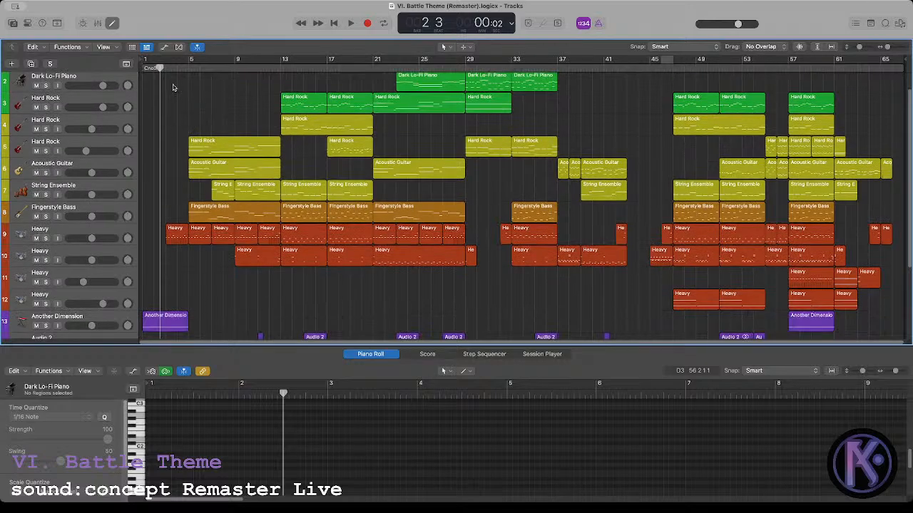
Step: Solo the four Heavy tracks and Another Dimension, and show the notes of the four Heavy regions starting at bar 57
left_click_drag(44, 240, 44, 316)
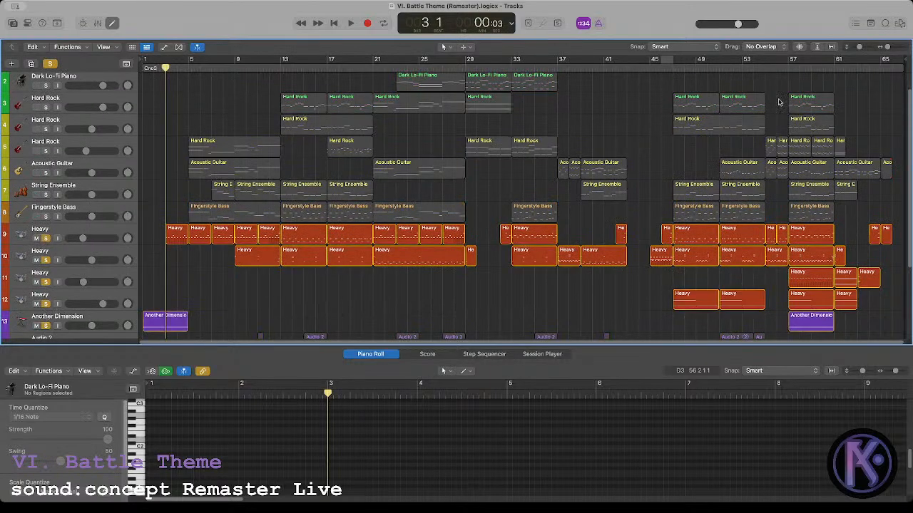
left_click(791, 68)
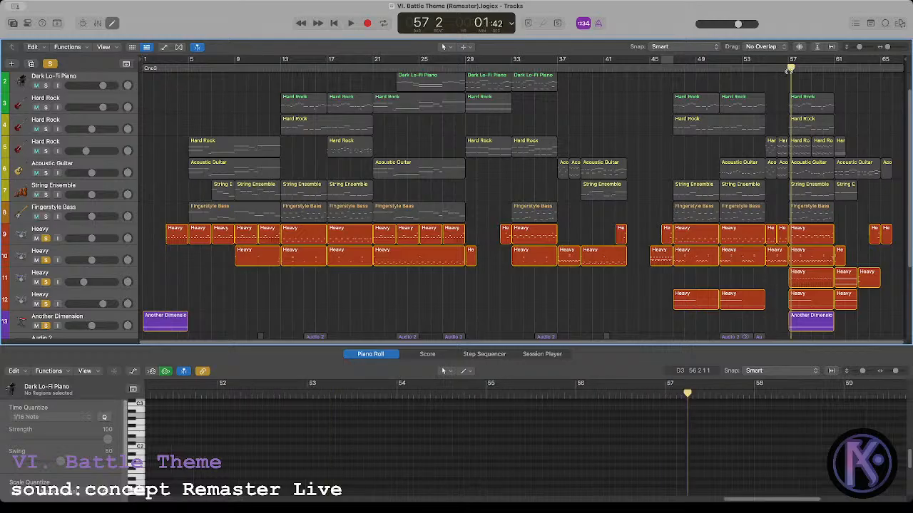
left_click_drag(789, 69, 788, 69)
left_click_drag(787, 285, 782, 221)
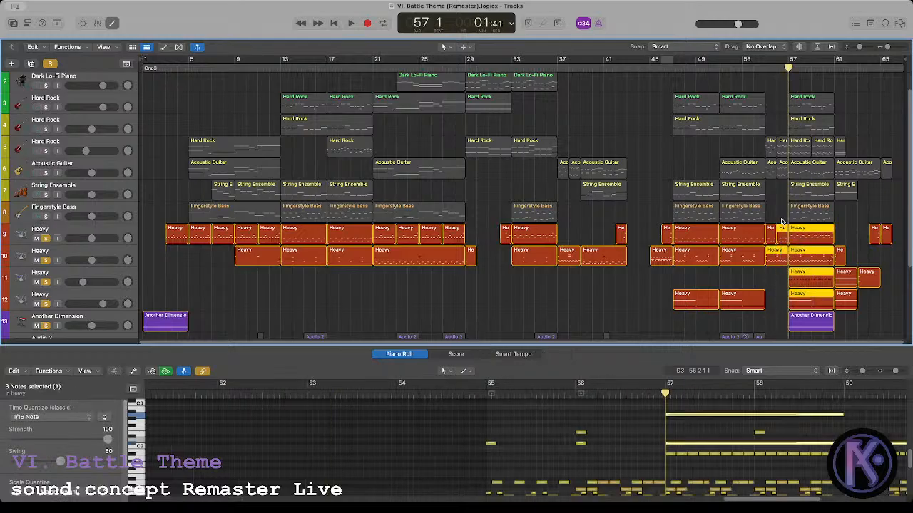
scroll(754, 446, "down", 5)
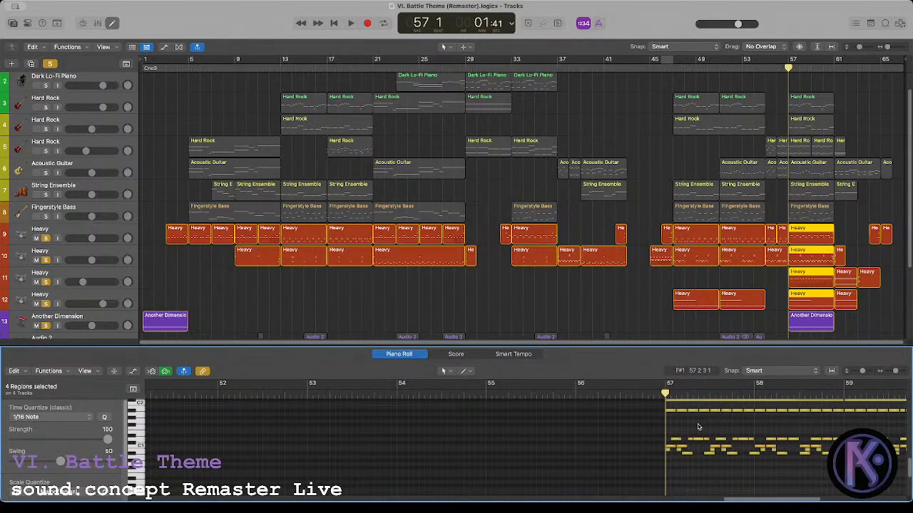
Step: Play the soloed drum parts from bar 57 into bar 61, taking Another Dimension out of solo during playback
key("space")
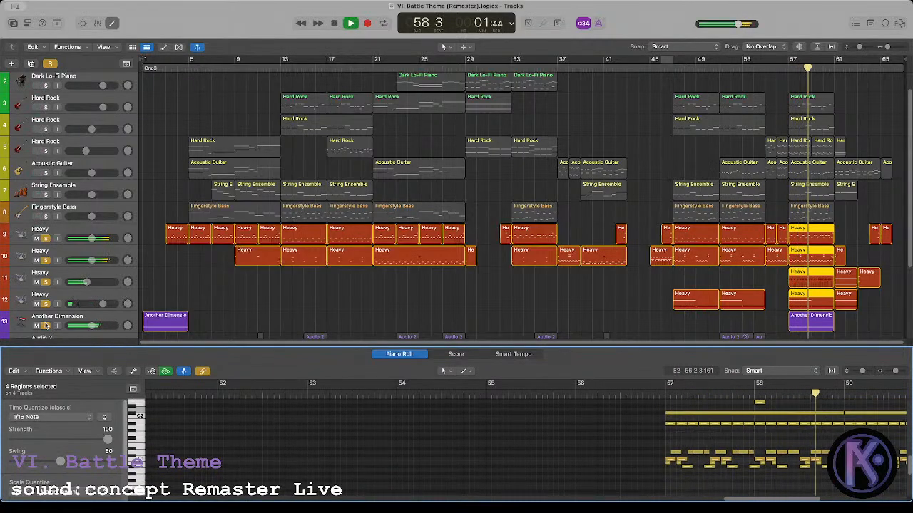
scroll(411, 453, "up", 2)
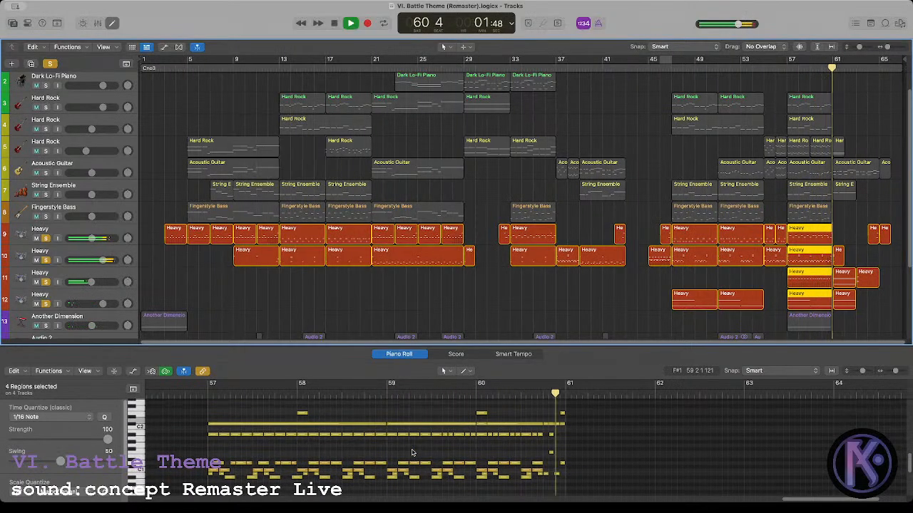
key("space")
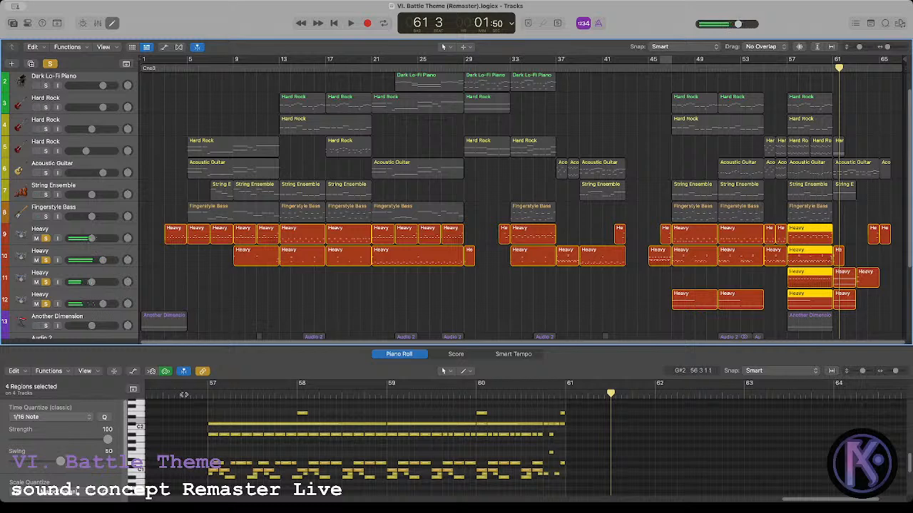
Step: Return the playhead to bar 57, deselect the Heavy regions and turn off solo on the four Heavy tracks
left_click(206, 396)
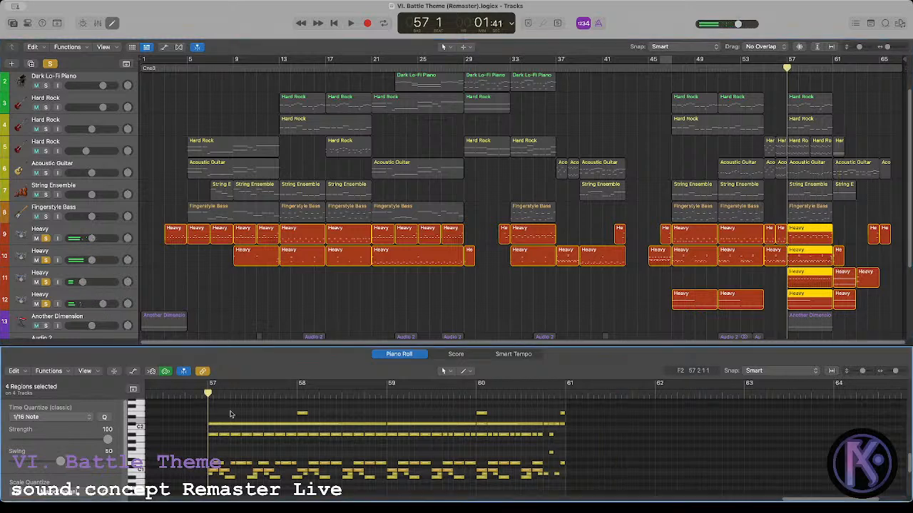
left_click(670, 287)
left_click_drag(46, 238, 46, 304)
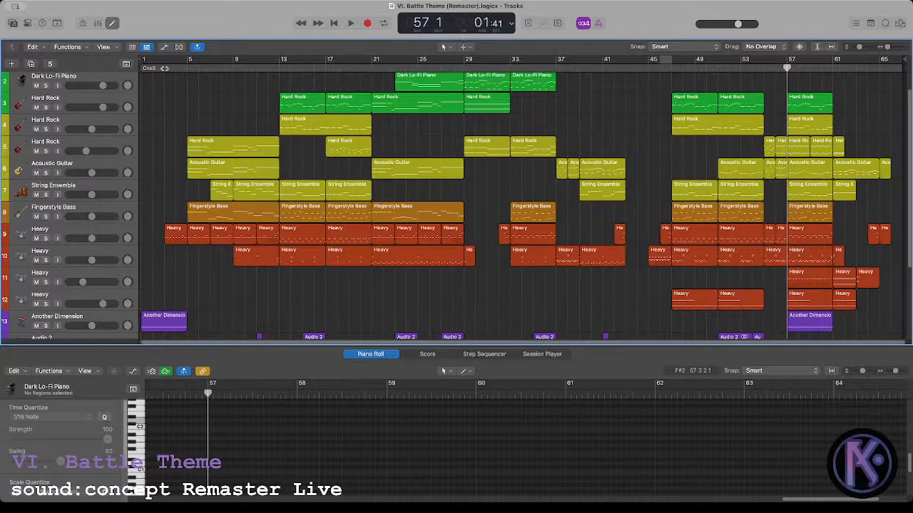
Step: Move the playhead to bar 5 and select the Hard Rock, Acoustic Guitar and Fingerstyle Bass regions starting there
left_click(166, 60)
left_click(187, 64)
scroll(217, 135, "up", 1)
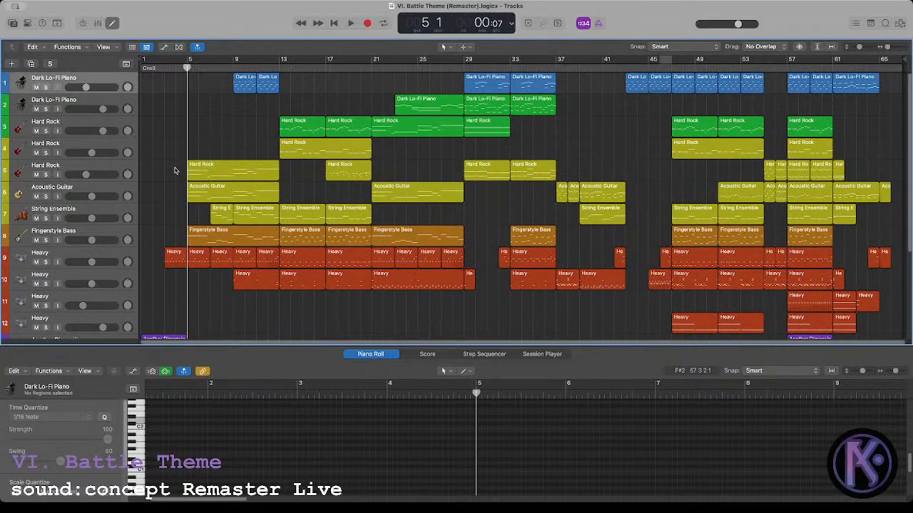
left_click(206, 240)
left_click_drag(178, 166, 194, 185)
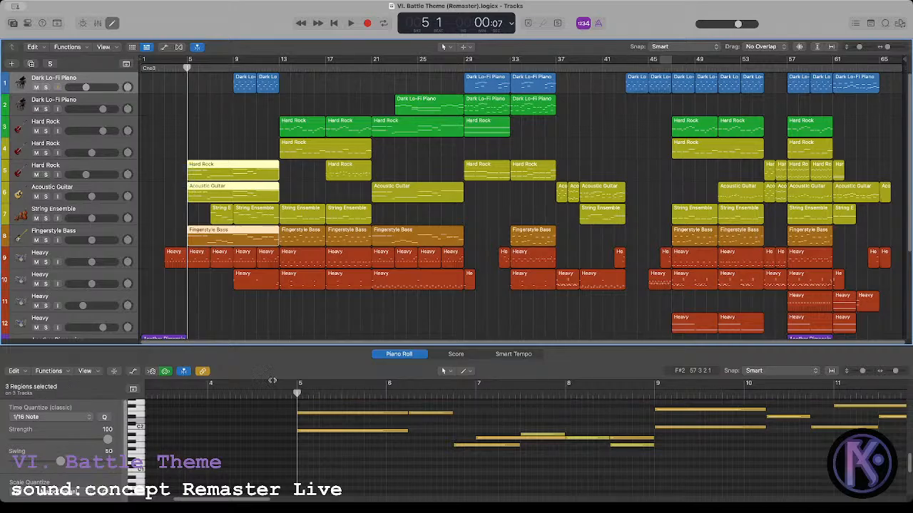
Step: Show the notes of the bar 5 Fingerstyle Bass region alone, then those of the Hard Rock and Acoustic Guitar regions together
scroll(347, 443, "up", 4)
scroll(347, 440, "down", 3)
left_click(200, 236)
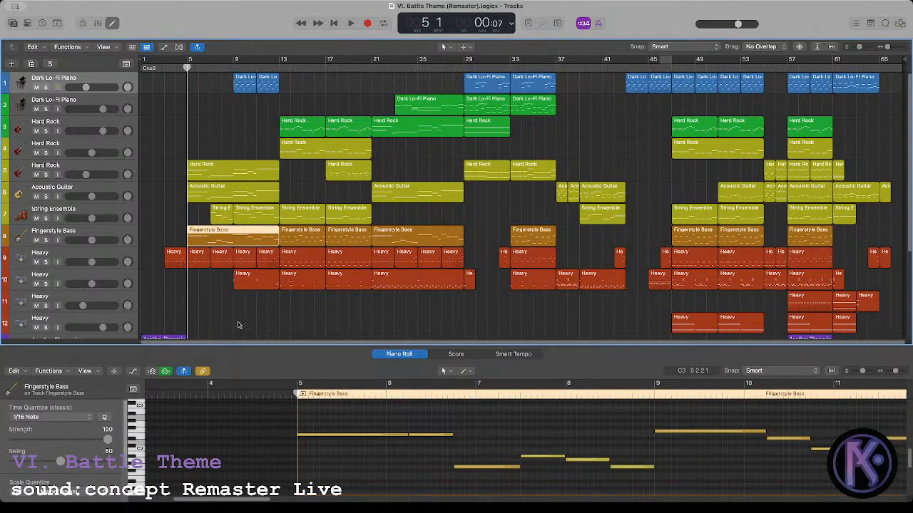
left_click_drag(169, 162, 200, 196)
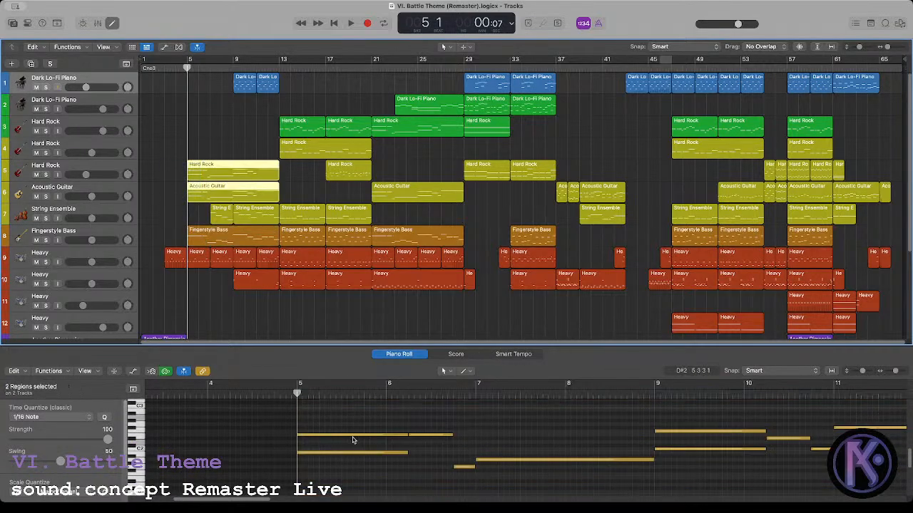
Step: Select and audition the Hard Rock and Acoustic Guitar notes at bar 5, just before bar 7 and at bar 7
left_click_drag(355, 421, 355, 471)
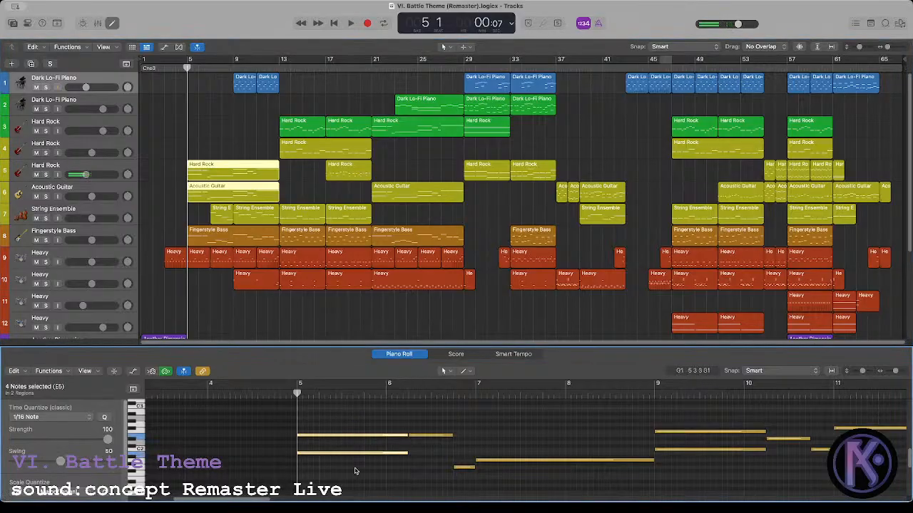
left_click(477, 460)
left_click_drag(426, 419, 503, 465)
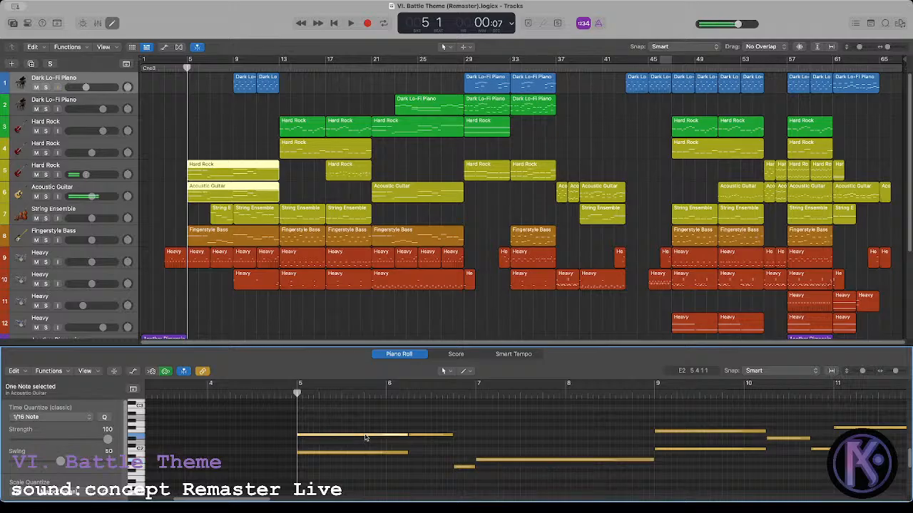
left_click(467, 467)
left_click(482, 460)
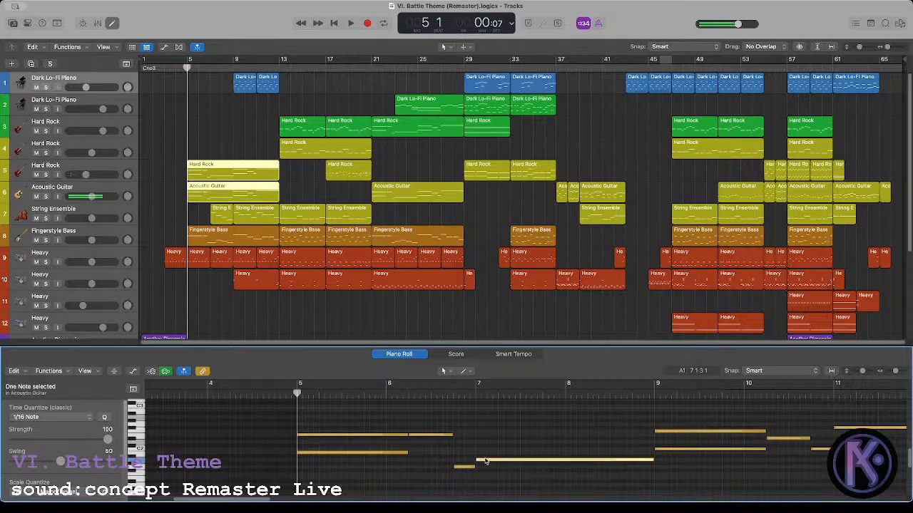
left_click(465, 422)
Step: Show the bar 5 Acoustic Guitar region alone and audition its opening notes and the repeated upper note in bar 6
left_click(211, 188)
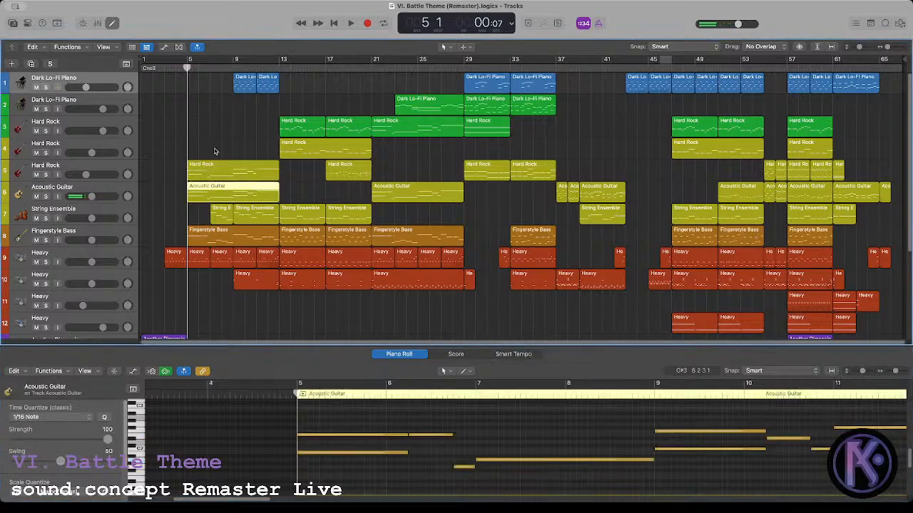
left_click(298, 202)
left_click(209, 199)
left_click_drag(371, 428, 381, 472)
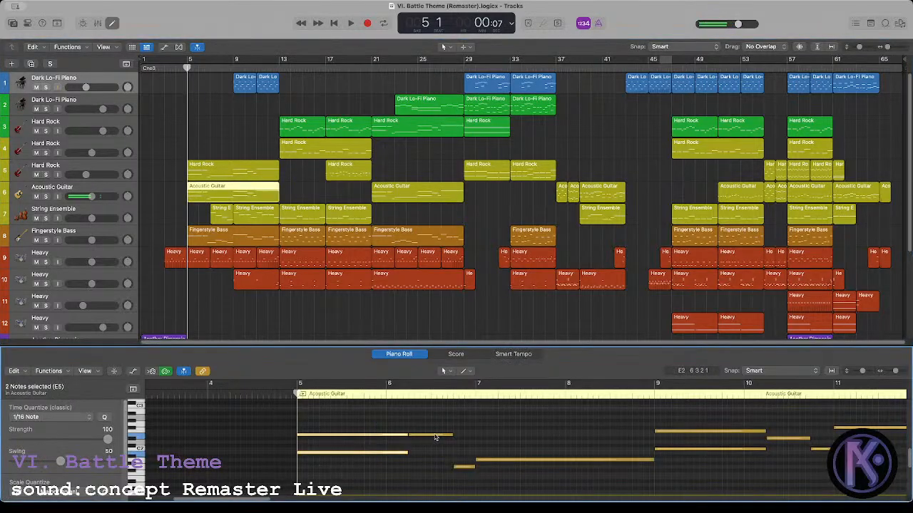
left_click(435, 437)
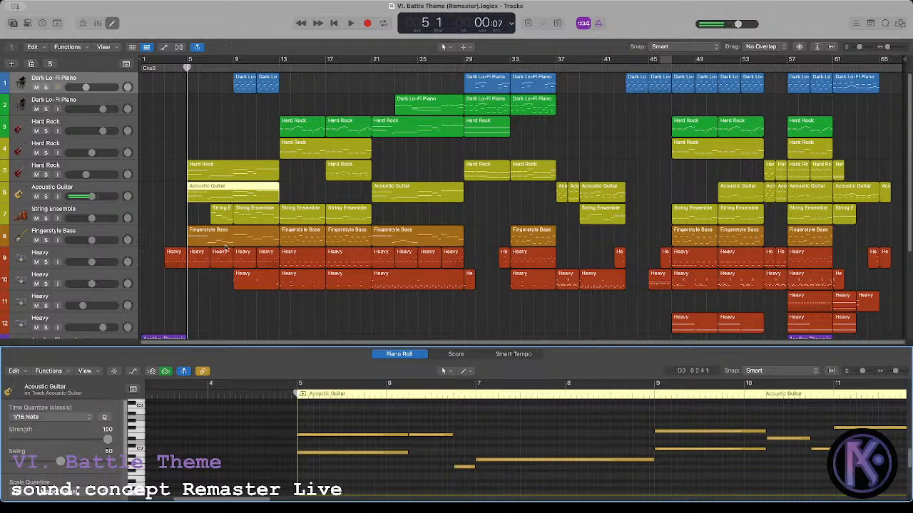
Step: Add the bar 7 String Ensemble region to the Acoustic Guitar view and audition their notes together at bar 7
left_click(221, 209, "shift")
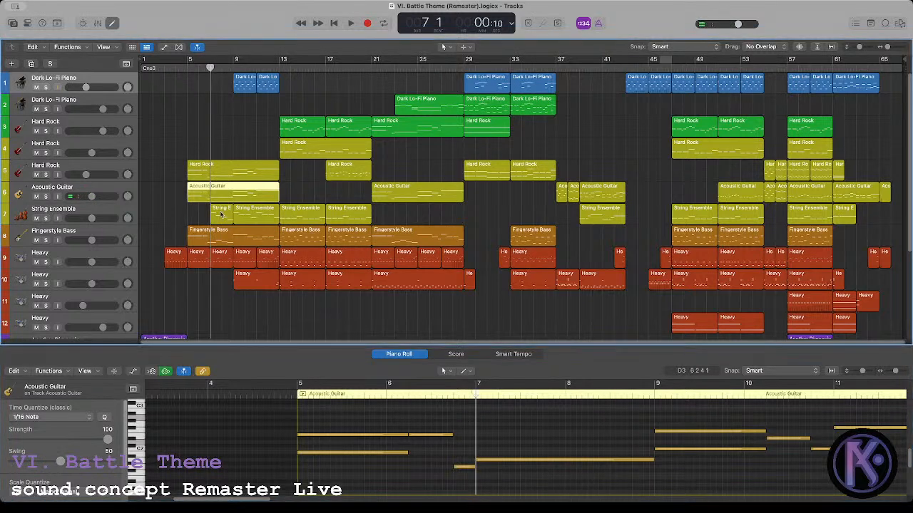
left_click_drag(498, 439, 500, 471)
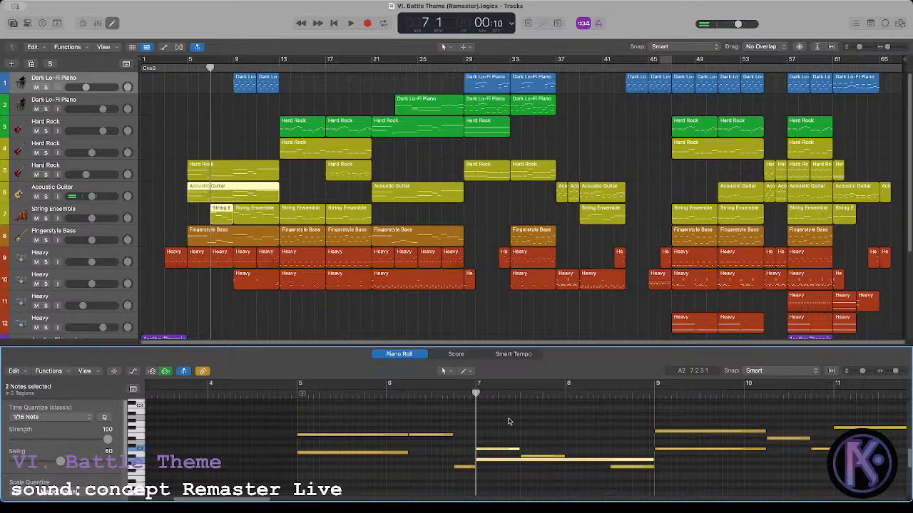
left_click(138, 472)
left_click(319, 415)
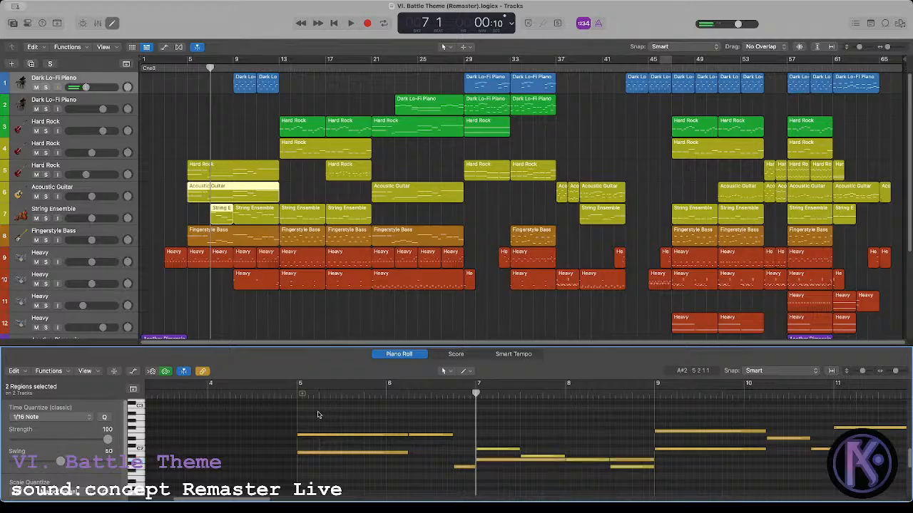
Step: Move the playhead to bar 5 and show the Fingerstyle Bass region alone, selecting its first note and the one leading into bar 7
left_click(191, 66)
left_click(203, 232)
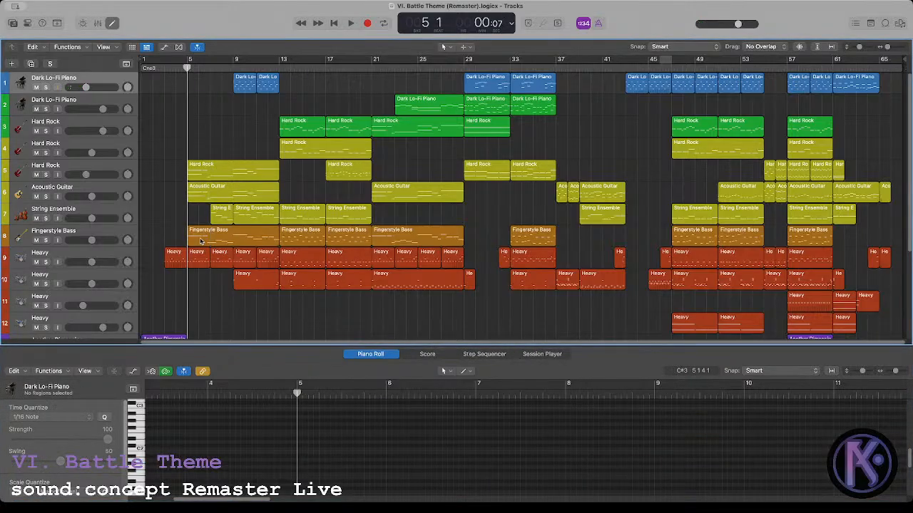
left_click(357, 436)
scroll(460, 467, "down", 1)
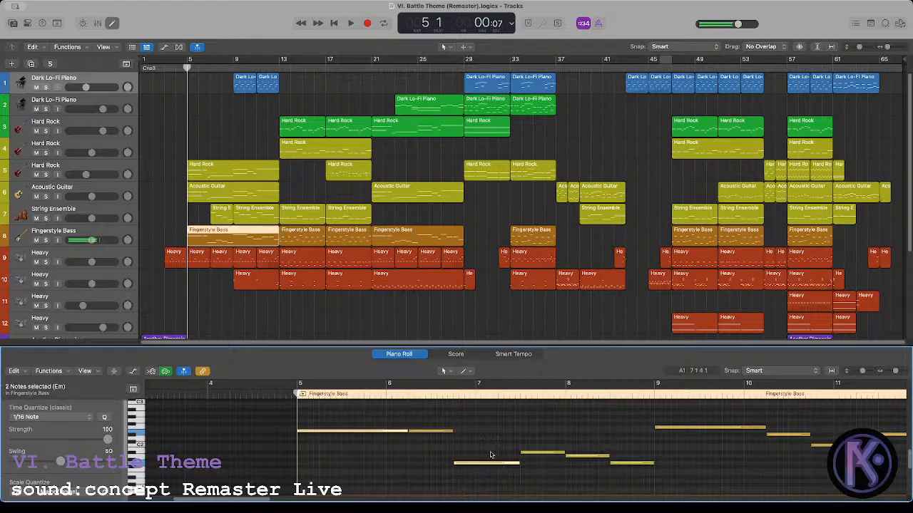
Step: Move the playhead to bar 7, add the Acoustic Guitar and Hard Rock regions to the bass view and select their overlapping bar 7 notes
left_click(210, 69)
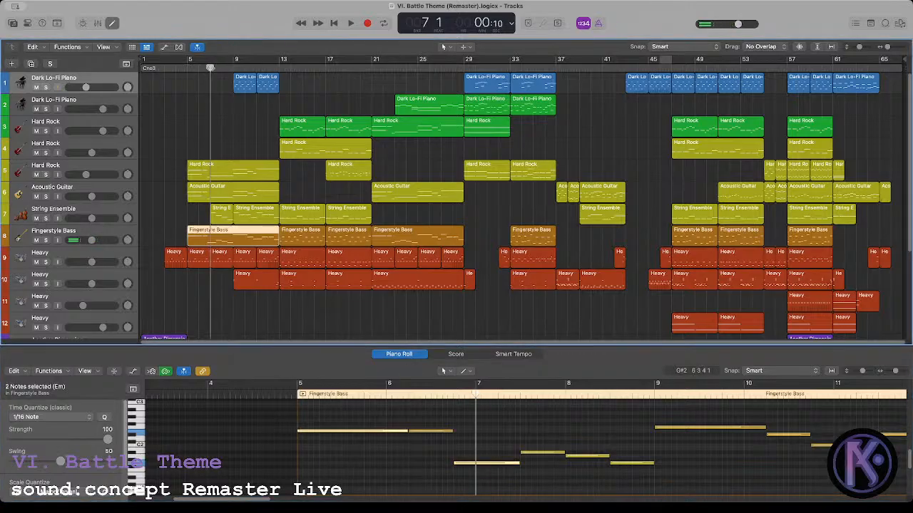
left_click(210, 198, "shift")
left_click(211, 166, "shift")
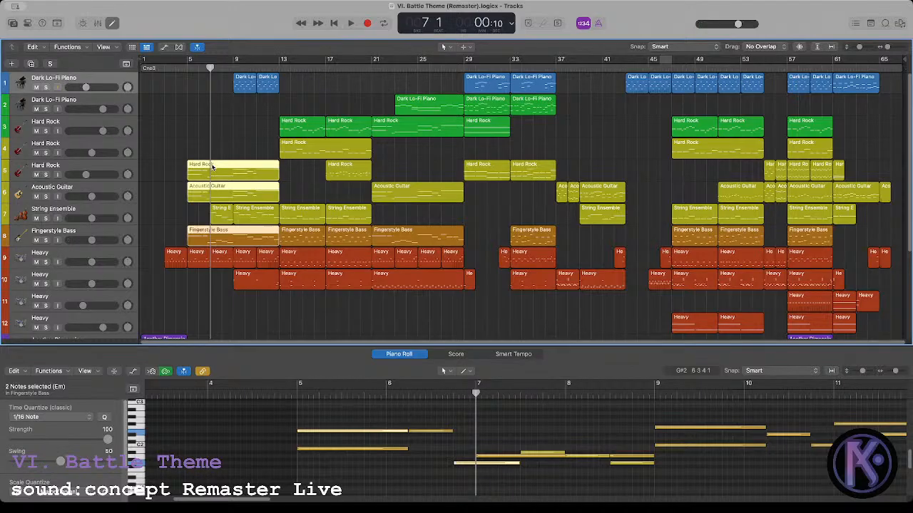
left_click(485, 490)
left_click_drag(494, 433, 500, 488)
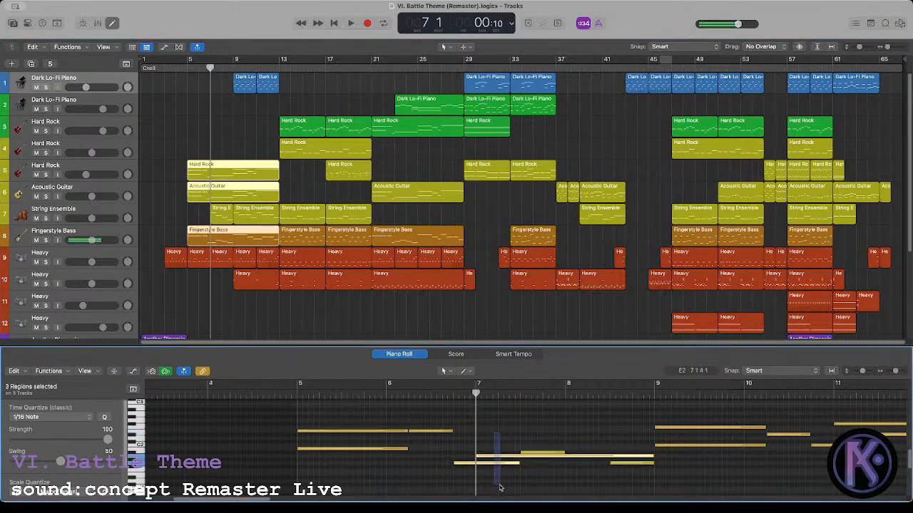
Step: Play the full arrangement from bar 5 through bar 7 with the three regions' notes shown
left_click(305, 391)
key("space")
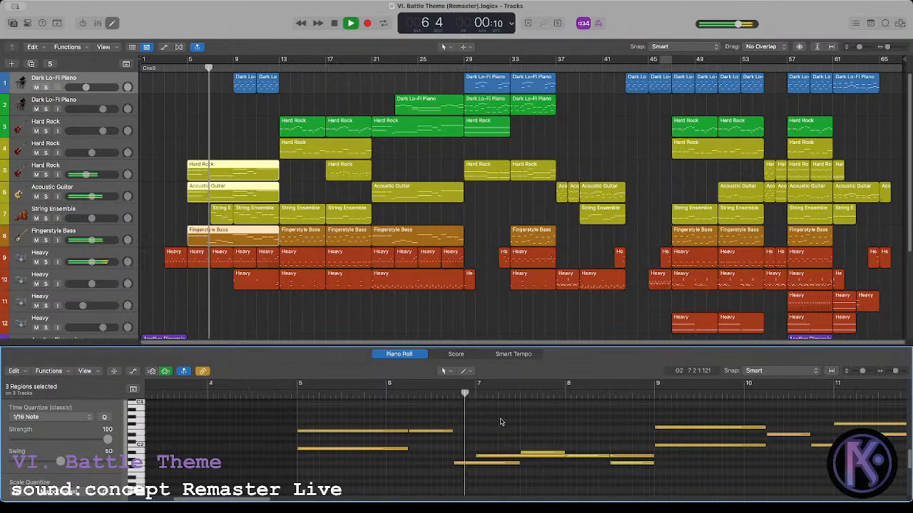
key("space")
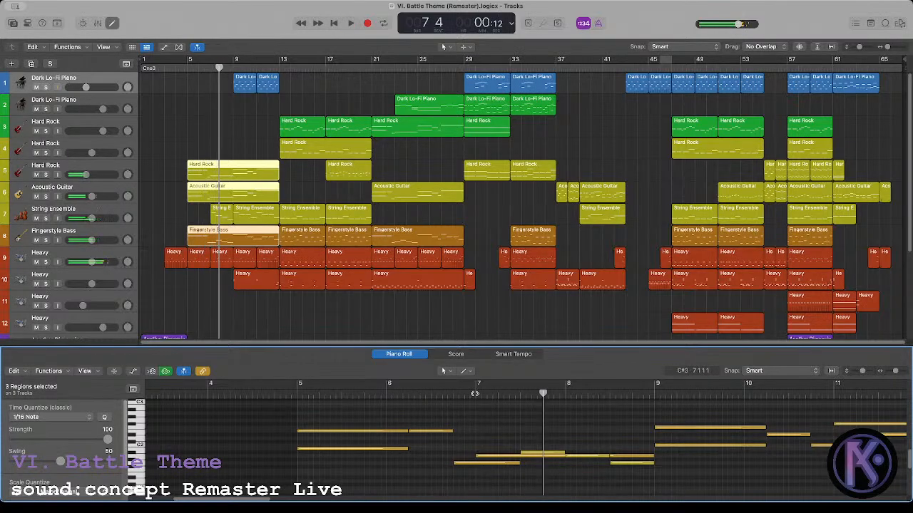
Step: In the bar 5 Fingerstyle Bass region, split the note crossing into bar 7 at the barline and raise its second part to A1
left_click(476, 394)
left_click(235, 236)
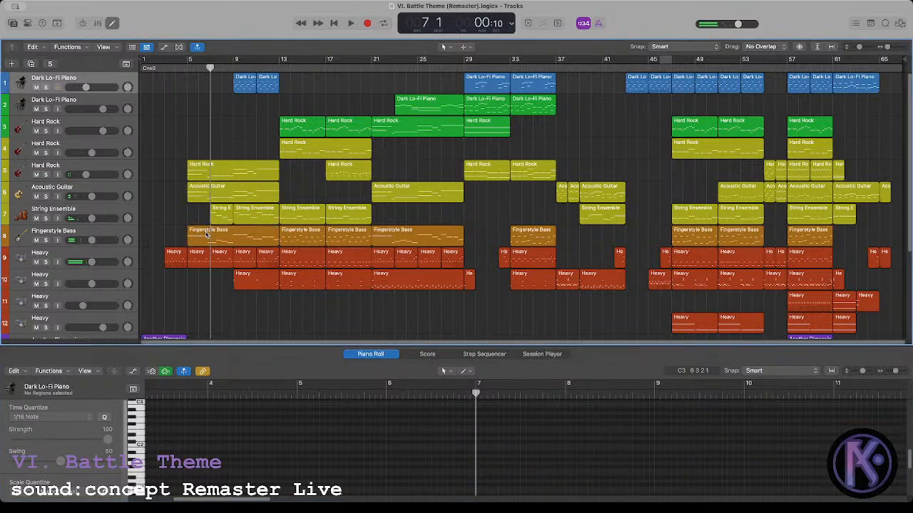
mouse_move(518, 463)
left_mouse_down()
mouse_move(470, 462)
mouse_move(519, 456)
left_mouse_up()
left_click(397, 418)
Step: Play the edited bass line from bar 5 into bar 8
left_click(293, 390)
key("space")
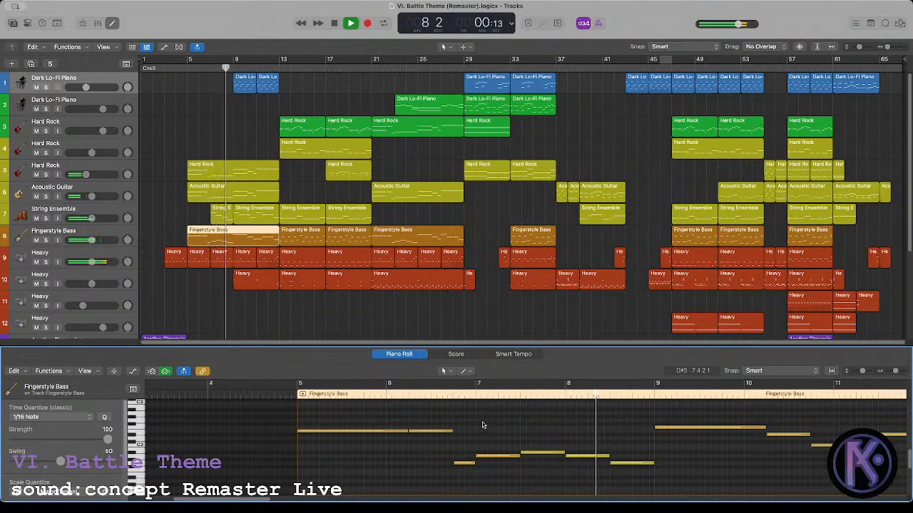
key("space")
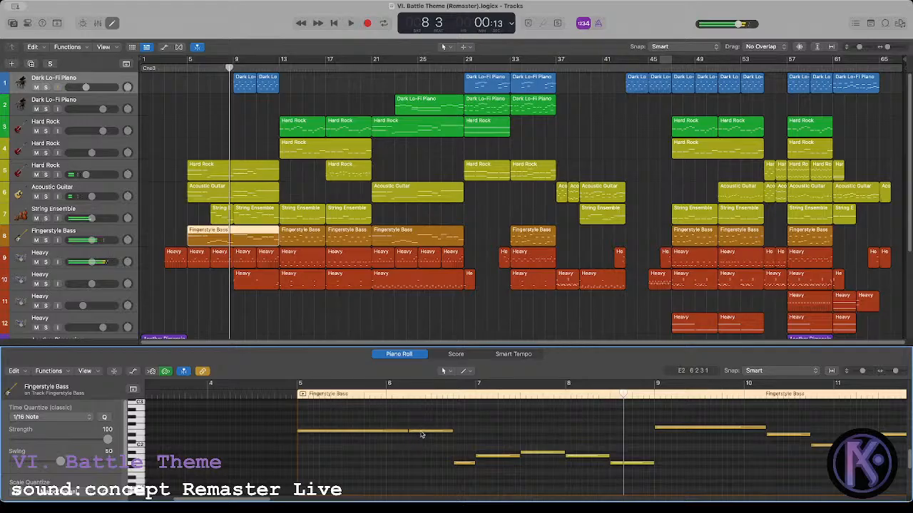
Step: Compare the bass with the String Ensemble notes, then raise the three bass notes from bar 7 beat 3 to bar 9 by an octave
left_click(631, 465)
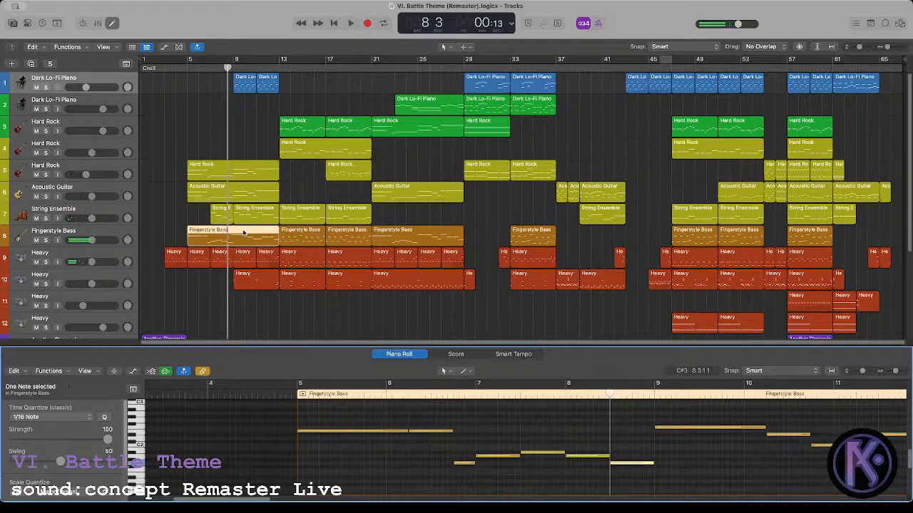
left_click(221, 212, "shift")
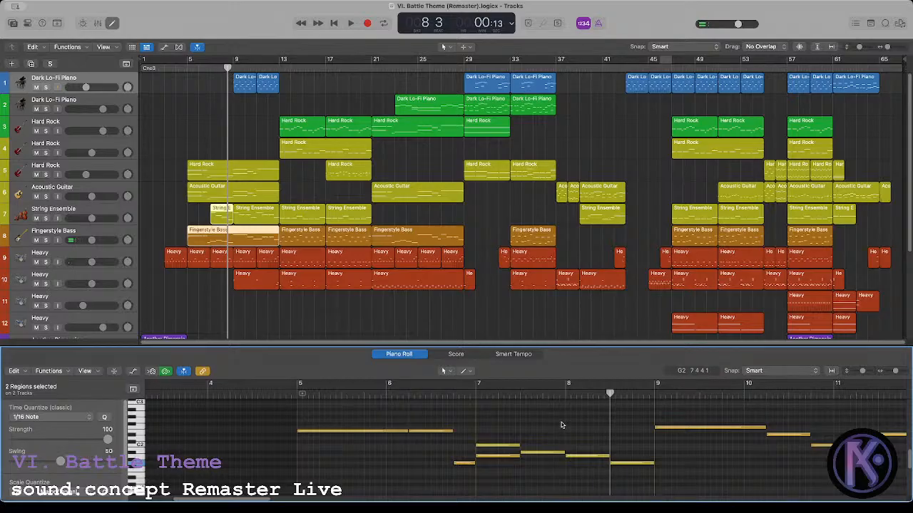
left_click(199, 232)
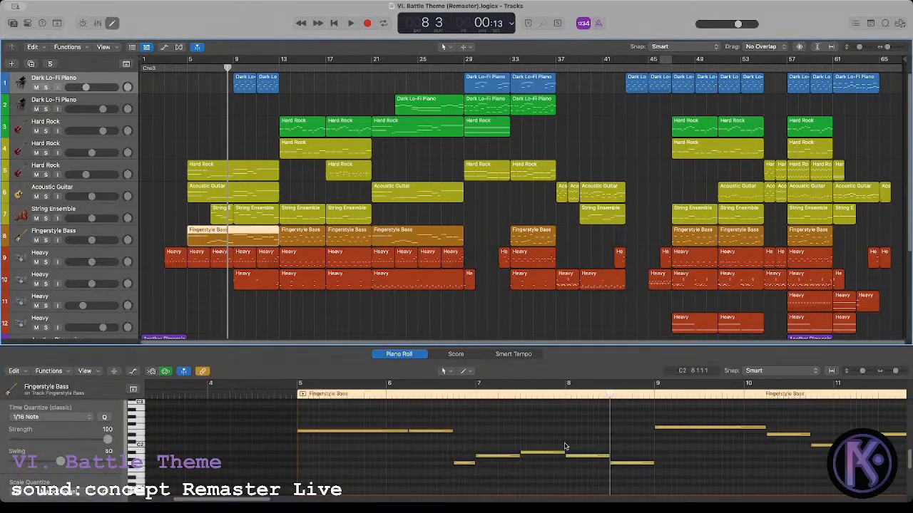
left_click_drag(549, 437, 641, 477)
key("alt+shift+Up")
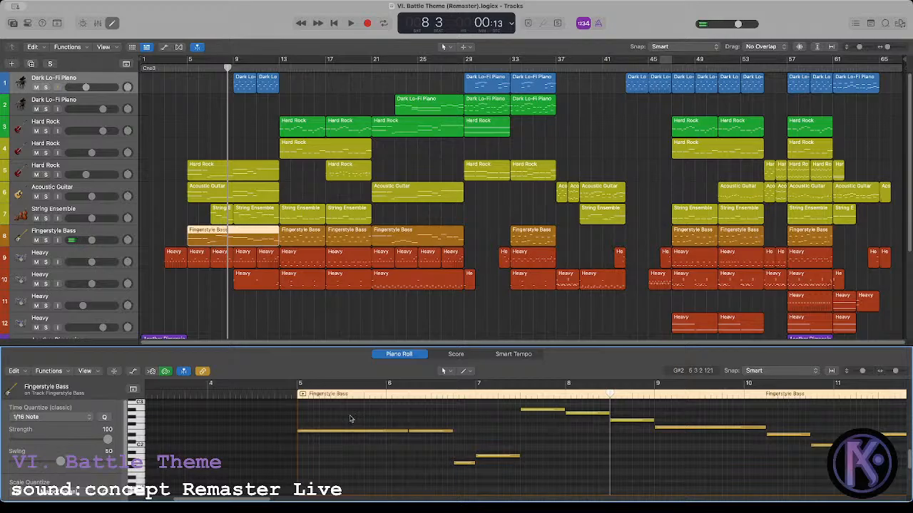
Step: Play the bass line with its raised notes from bar 5 into bar 9
left_click(294, 391)
key("space")
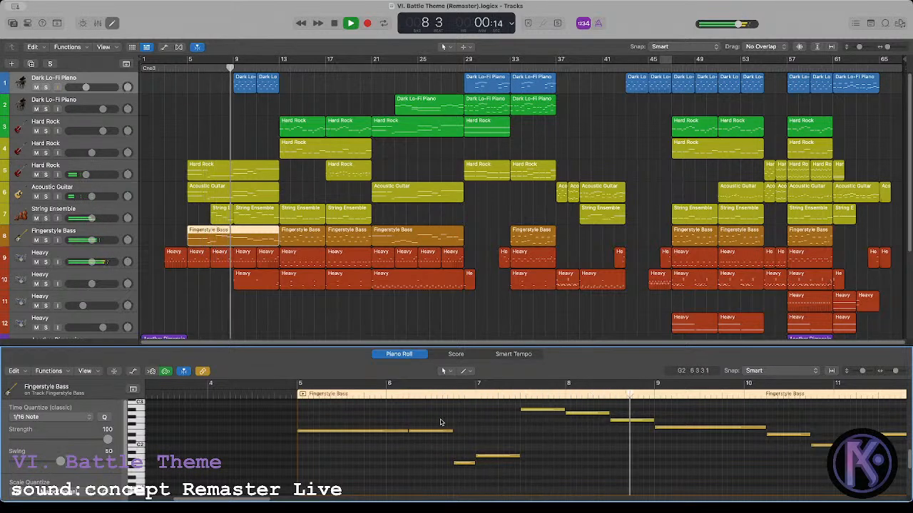
key("space")
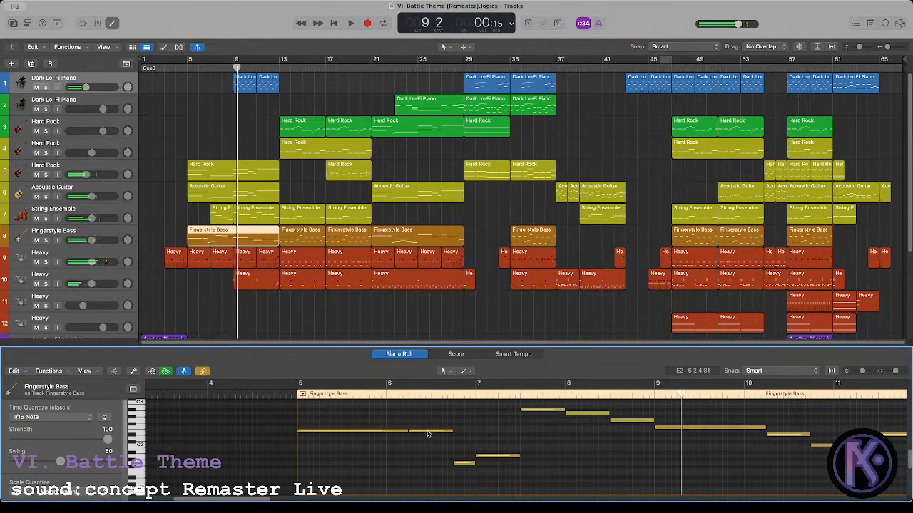
Step: Join the two opening bass notes into one and split it again at beat 4 of bar 5
left_click_drag(428, 433, 452, 431)
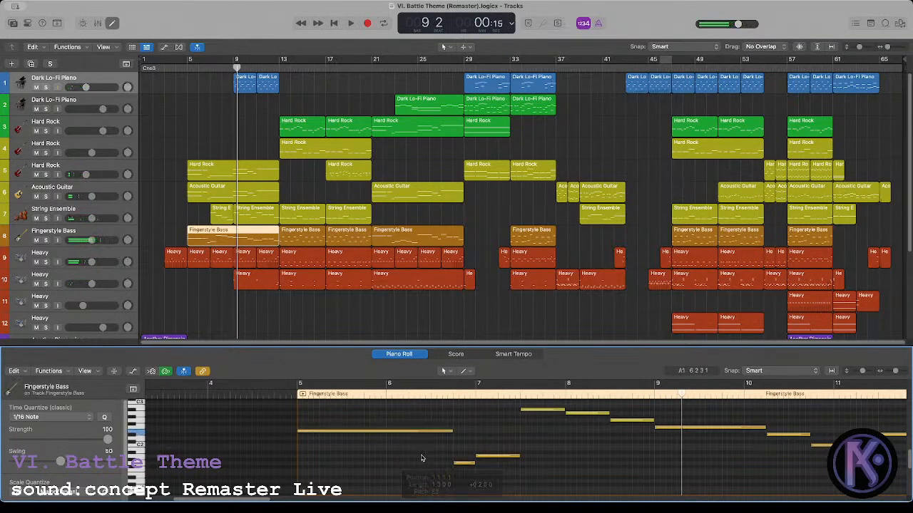
key("shift+space")
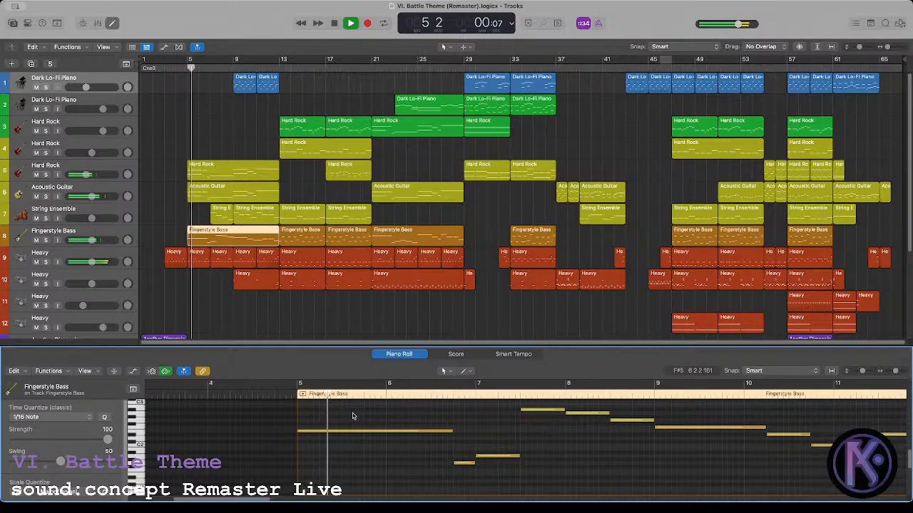
key("space")
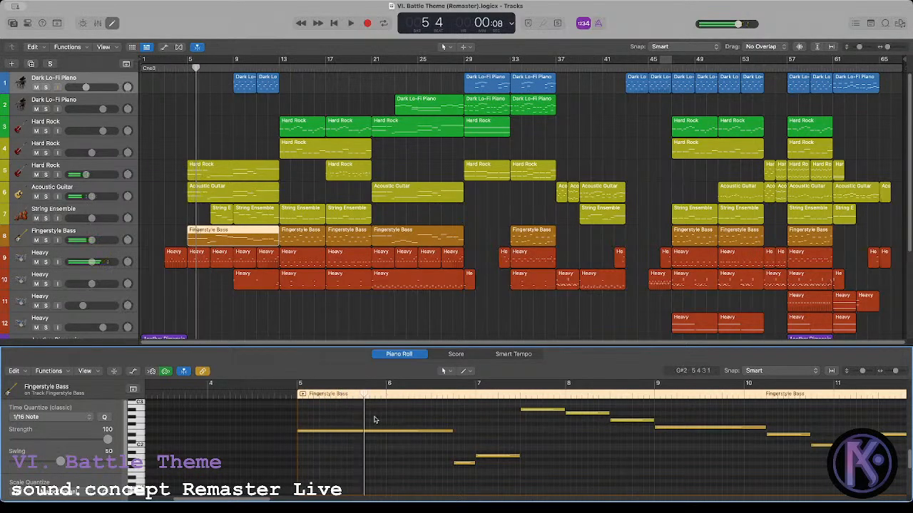
left_click(343, 437)
Step: Play the revised bass rhythm from bar 5 into bar 9, stop and select the bass note at bar 9
key("space")
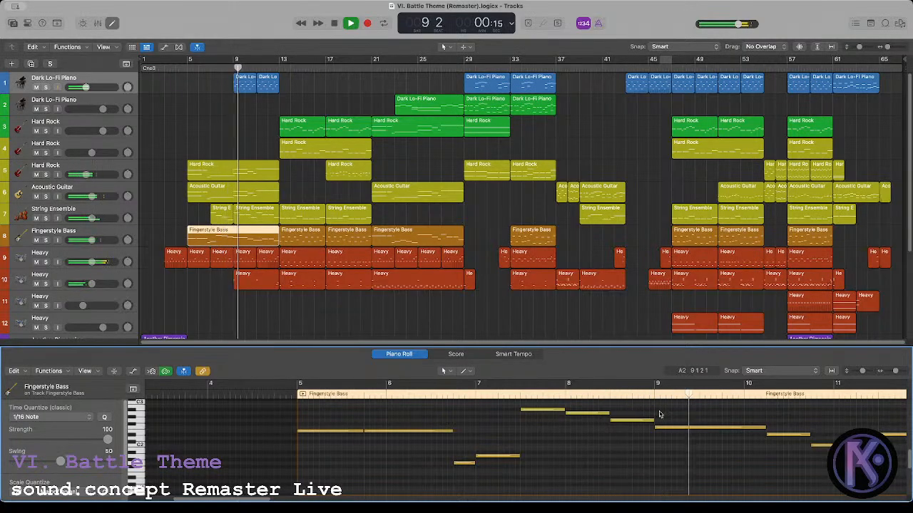
key("space")
left_click(674, 429)
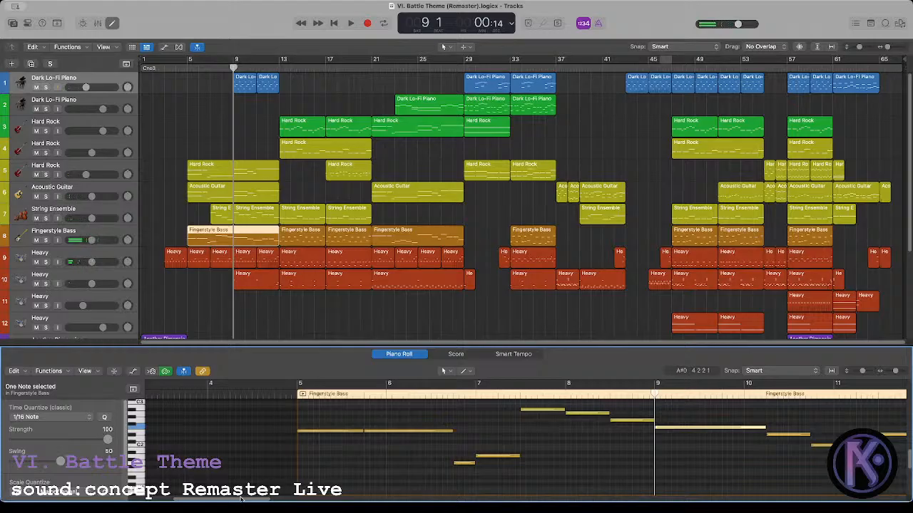
Step: Highlight the first five bass notes from bar 5 through bar 7, then clear the selection and move the playhead to bar 8
left_click_drag(241, 499, 248, 499)
left_click_drag(298, 408, 501, 476)
scroll(499, 465, "up", 1)
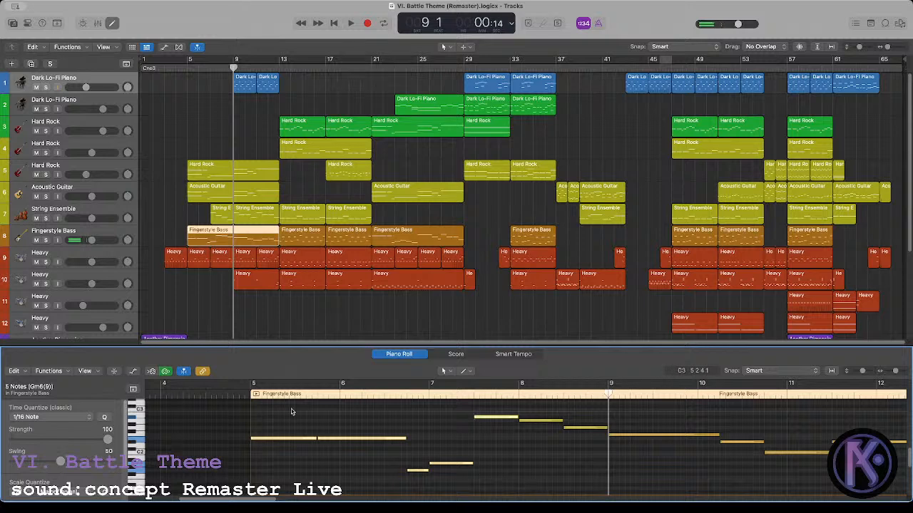
left_click_drag(291, 412, 486, 483)
left_click(485, 440)
left_click_drag(282, 409, 395, 440)
scroll(394, 443, "up", 1)
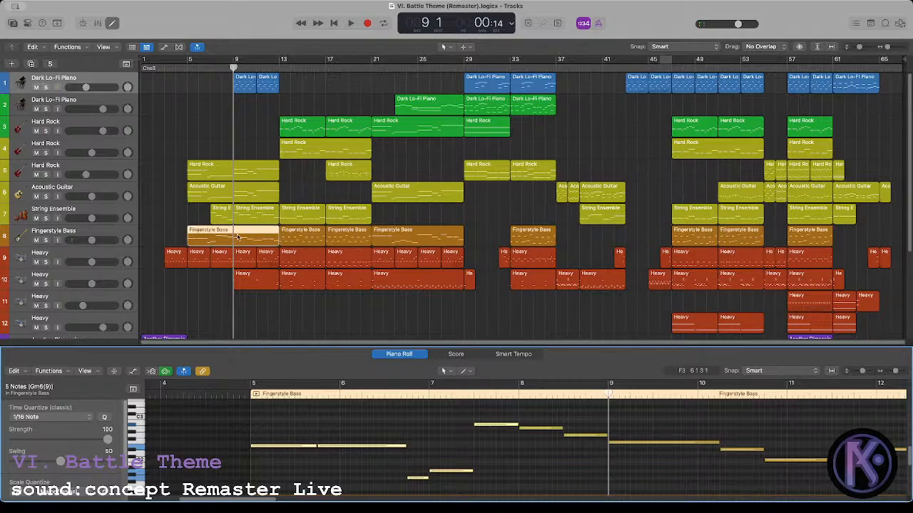
scroll(146, 476, "down", 1)
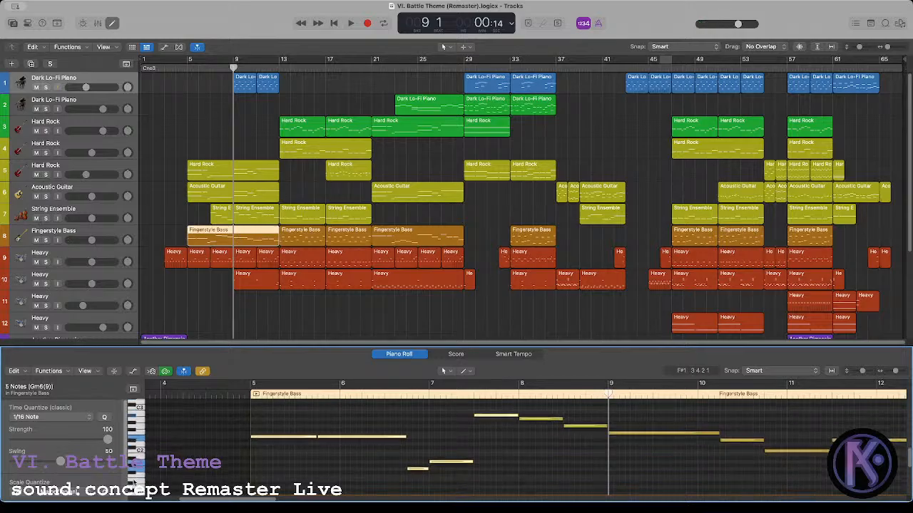
left_click(450, 433)
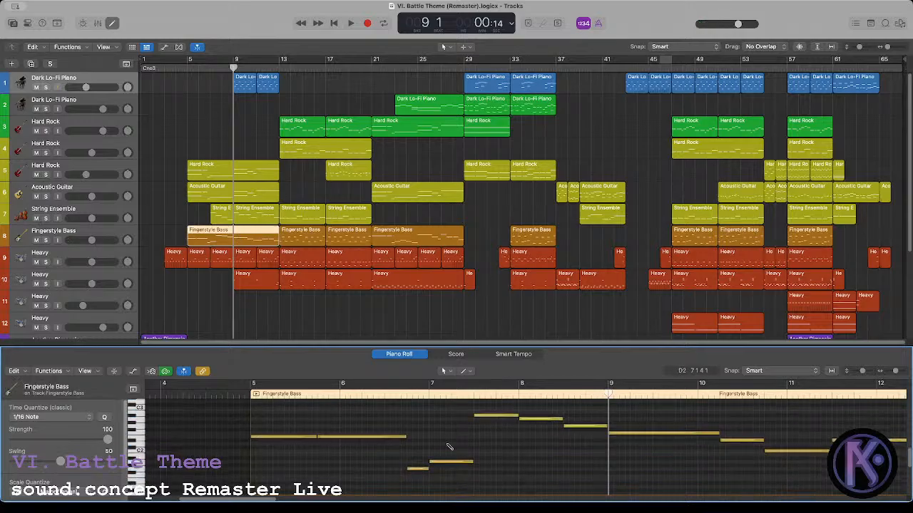
left_click(518, 398)
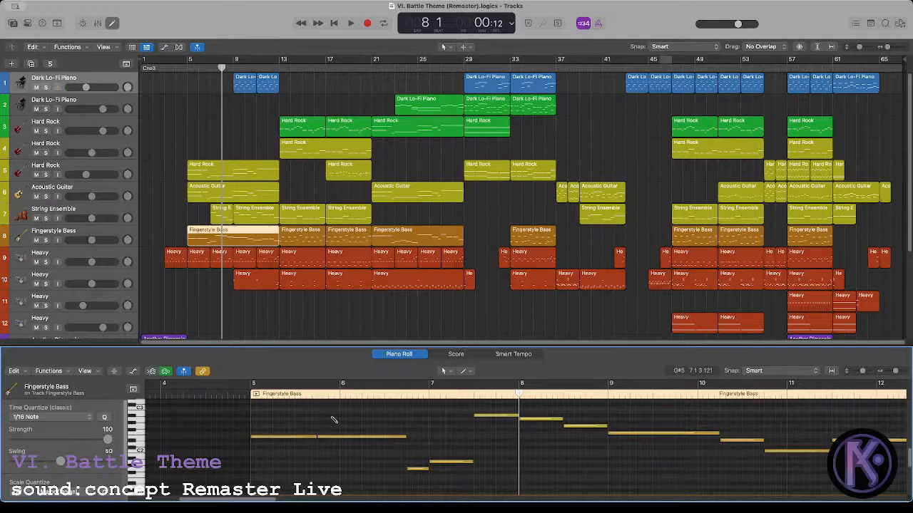
key("super+a")
scroll(327, 421, "up", 1)
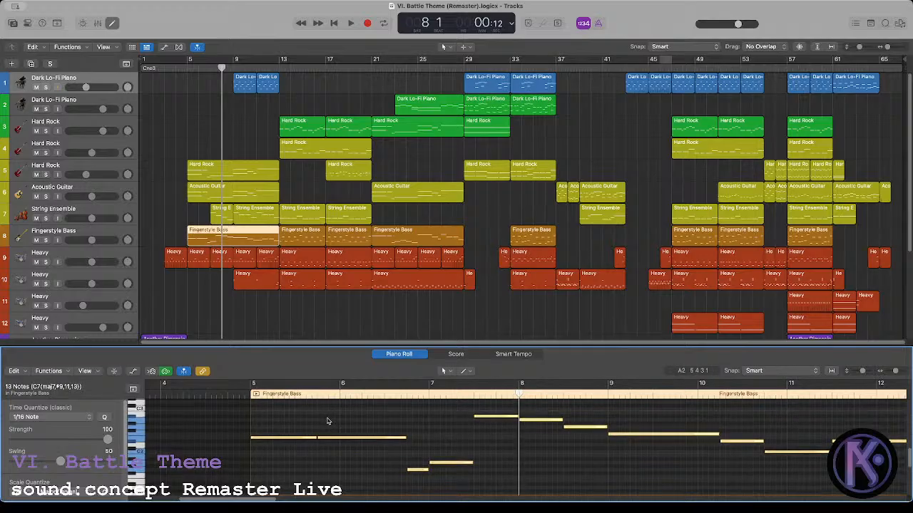
left_click(542, 412)
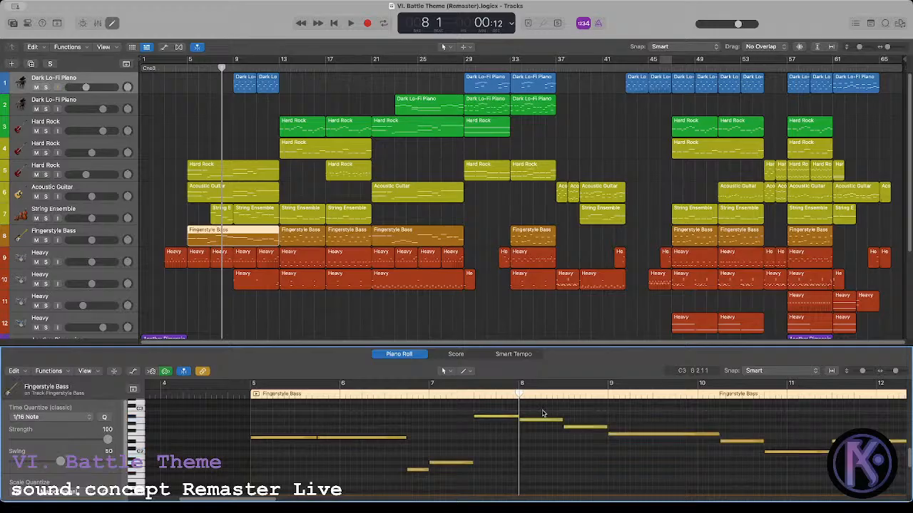
left_click_drag(542, 414, 518, 416)
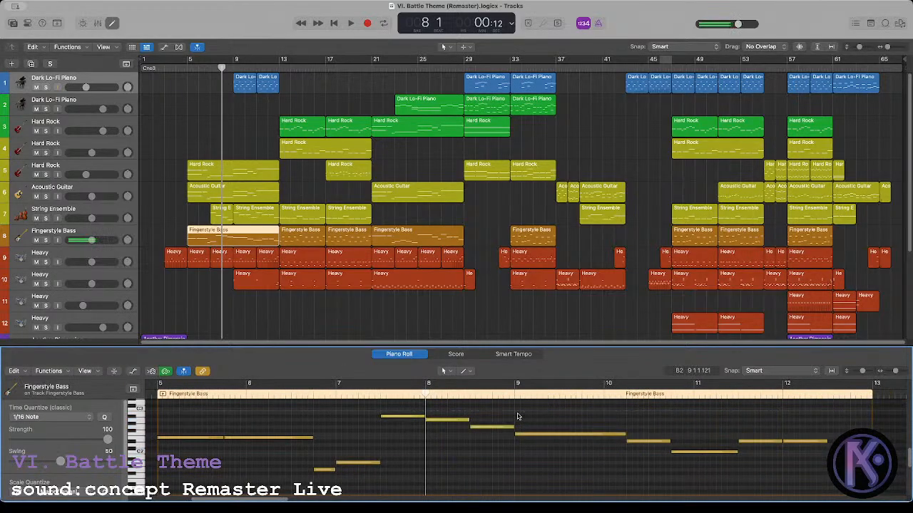
Step: Split the bass note that starts at bar 9 at beat 4 of that bar
key(".")
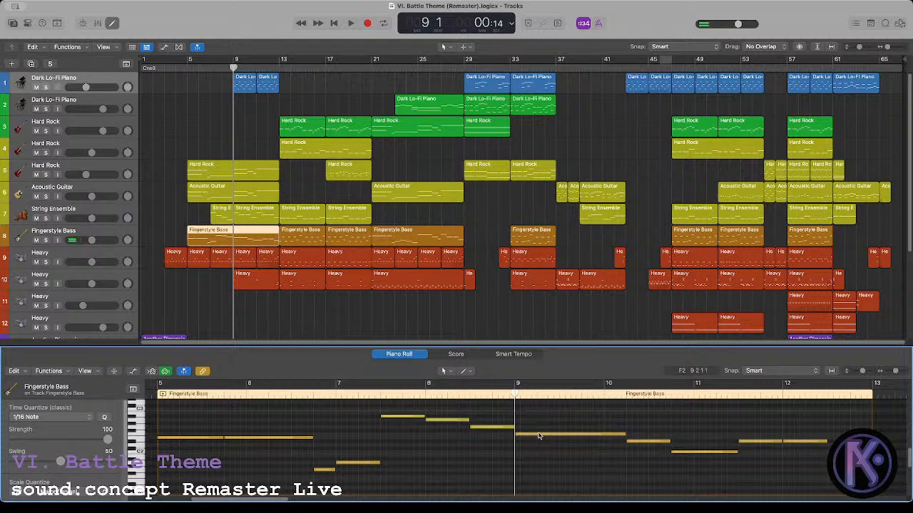
left_click(540, 434)
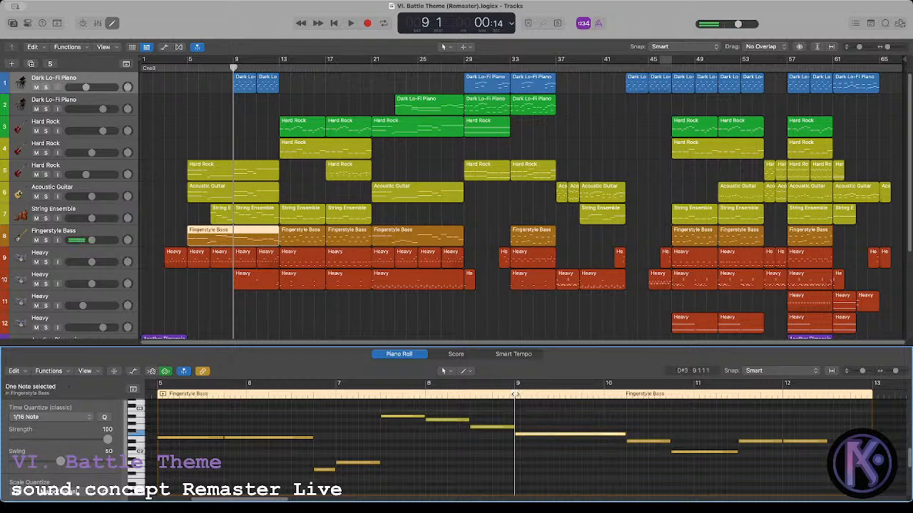
left_click_drag(517, 394, 583, 456)
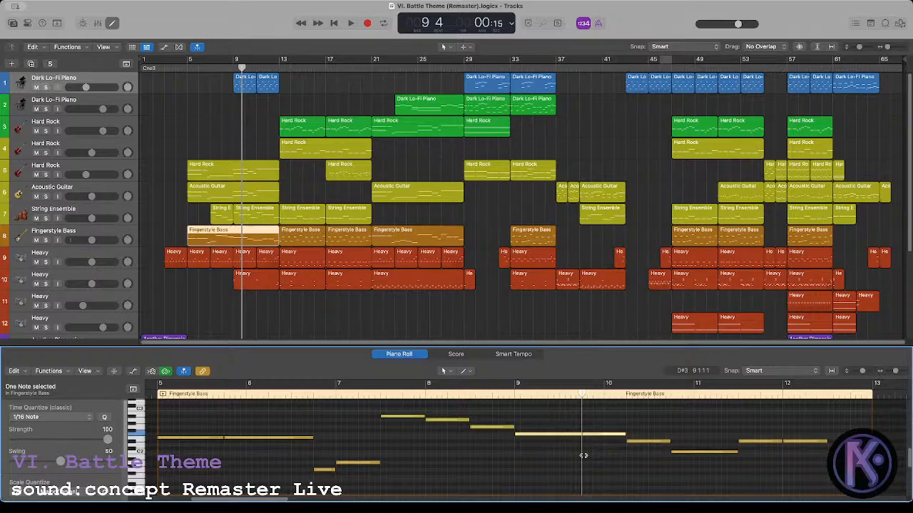
left_click(608, 415)
Step: Play the split bass notes into bar 11, stop and select the bass note crossing bar 11
key("space")
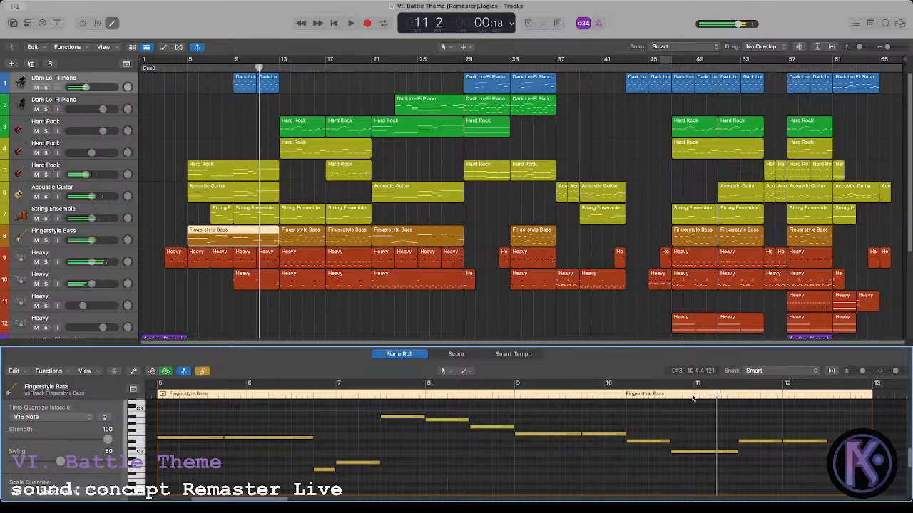
key("space")
left_click(705, 452)
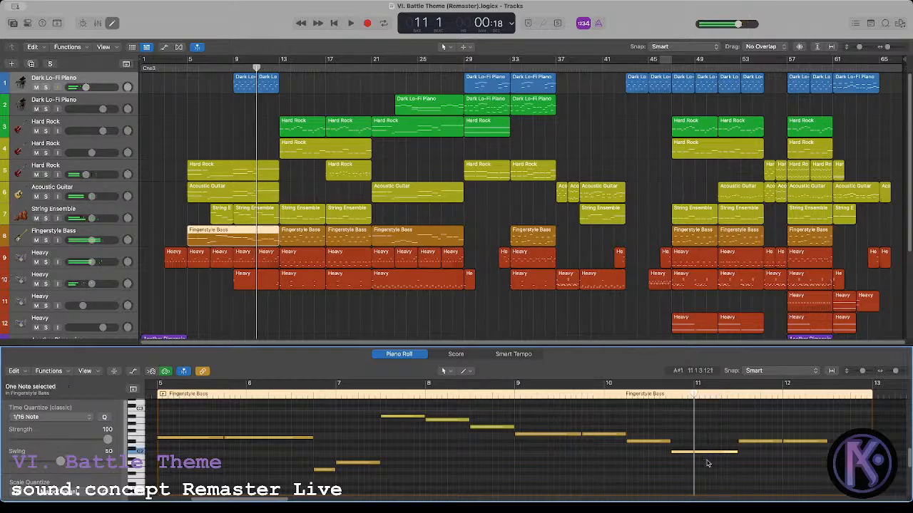
Step: Return the playhead to bar 9, view the first Hard Rock and Acoustic Guitar regions' notes together, and reopen the first Fingerstyle Bass region
left_click(233, 66)
left_click_drag(252, 142, 252, 192)
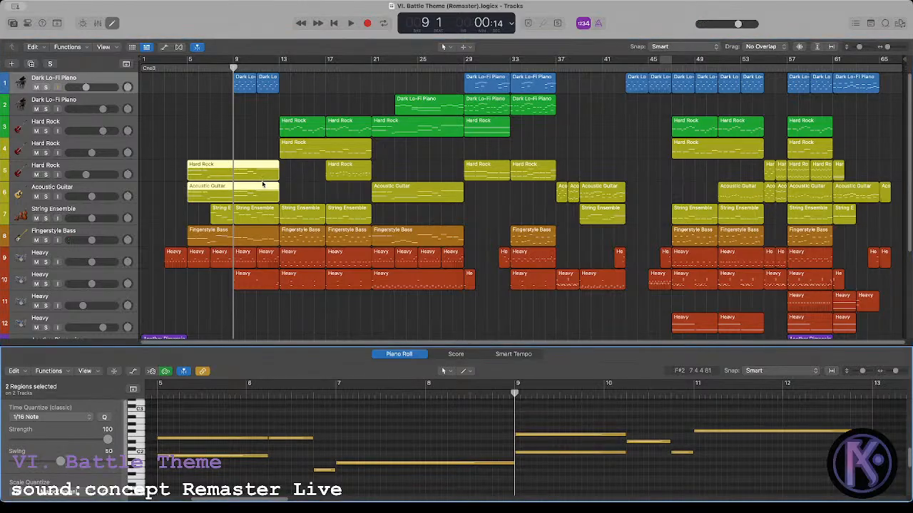
left_click(254, 242)
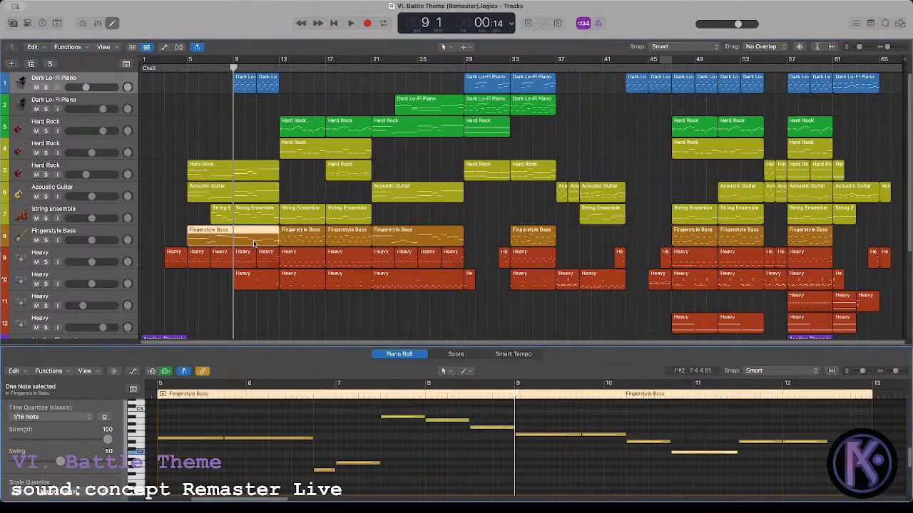
Step: Play the passage from bar 5 to beat 4 of bar 10, then set the playhead back to beat 2 of bar 10
left_click(160, 396)
left_click(308, 417)
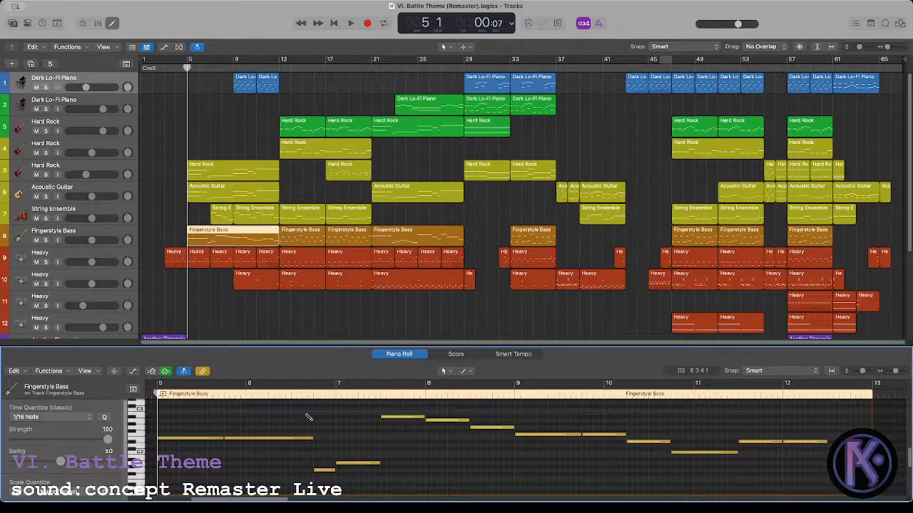
left_click(511, 400)
scroll(290, 419, "down", 1)
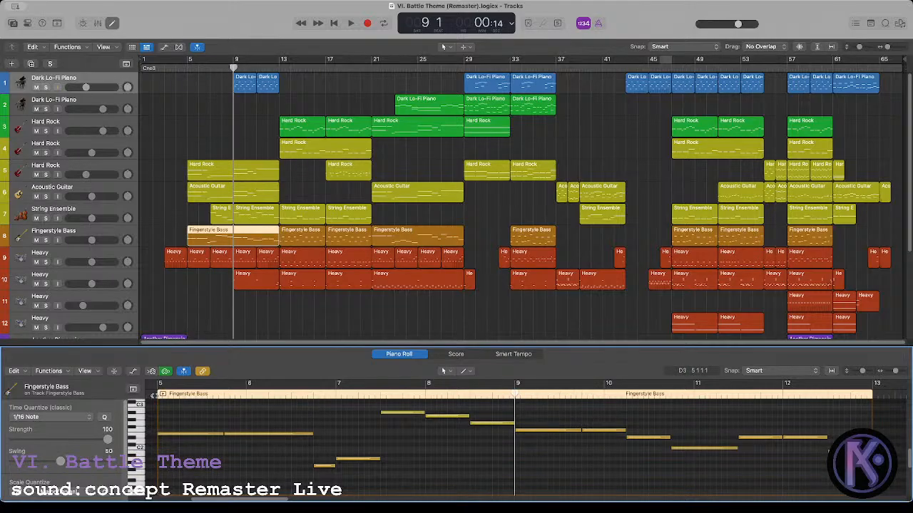
left_click(155, 395)
key("space")
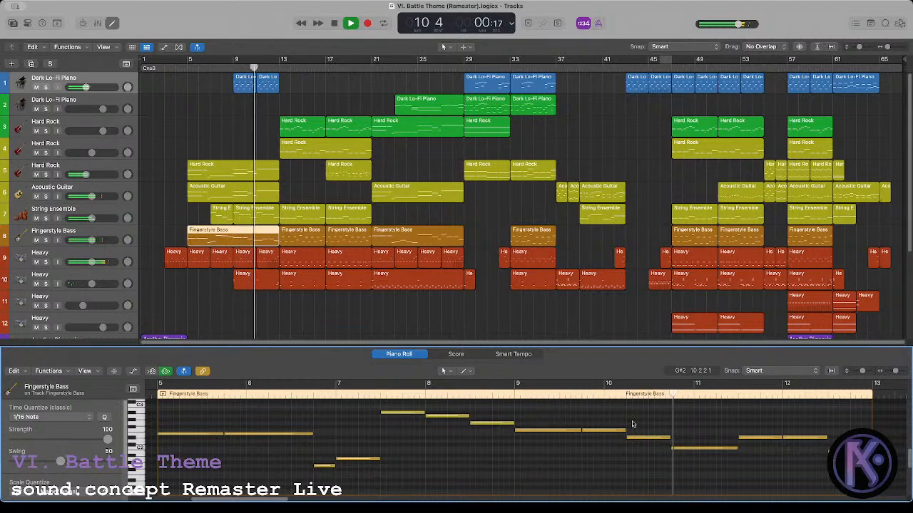
key("space")
left_click(626, 395)
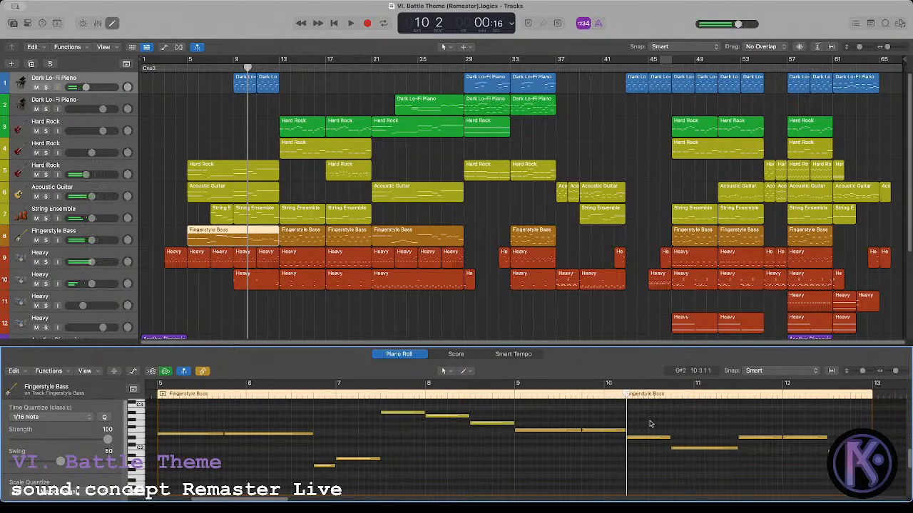
Step: Examine the Hard Rock and Acoustic Guitar notes from bar 5 to bar 13 and place the playhead at bar 11
left_click(259, 165)
left_click(258, 189, "shift")
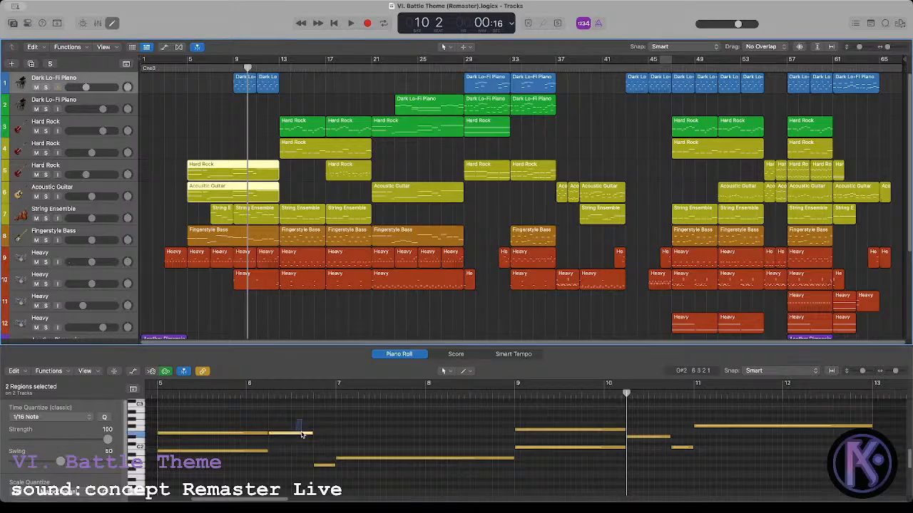
left_click_drag(301, 428, 607, 456)
left_click_drag(660, 425, 710, 440)
left_click(696, 395)
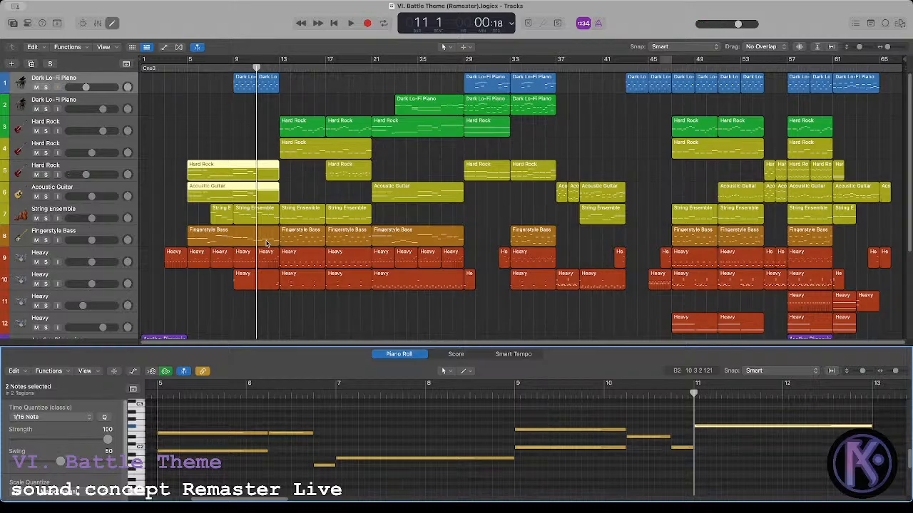
Step: Split the Fingerstyle Bass note at bar 11 and raise its second part to the pitch of the guitars' long note
left_click(264, 241)
left_click(693, 449)
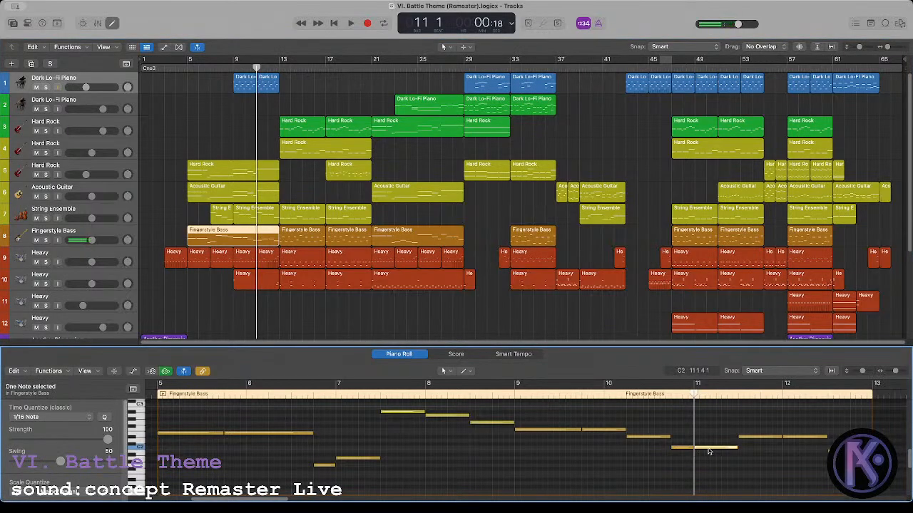
left_click_drag(708, 452, 708, 428)
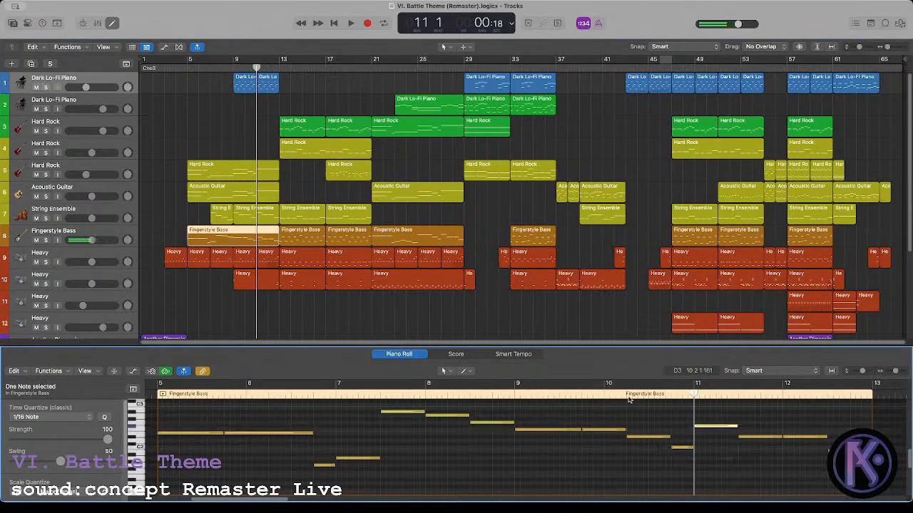
Step: Play the passage with the raised bass note through to beat 4 of bar 12
key("space")
left_click(652, 412)
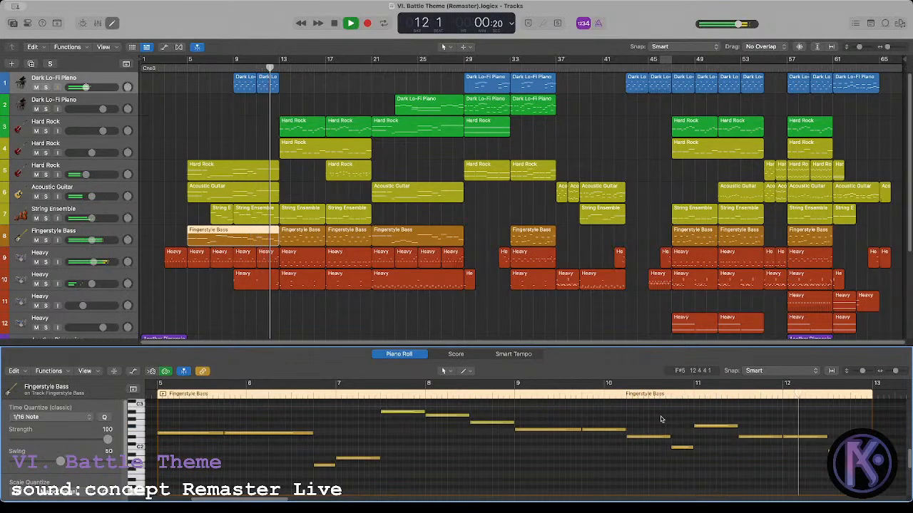
key("space")
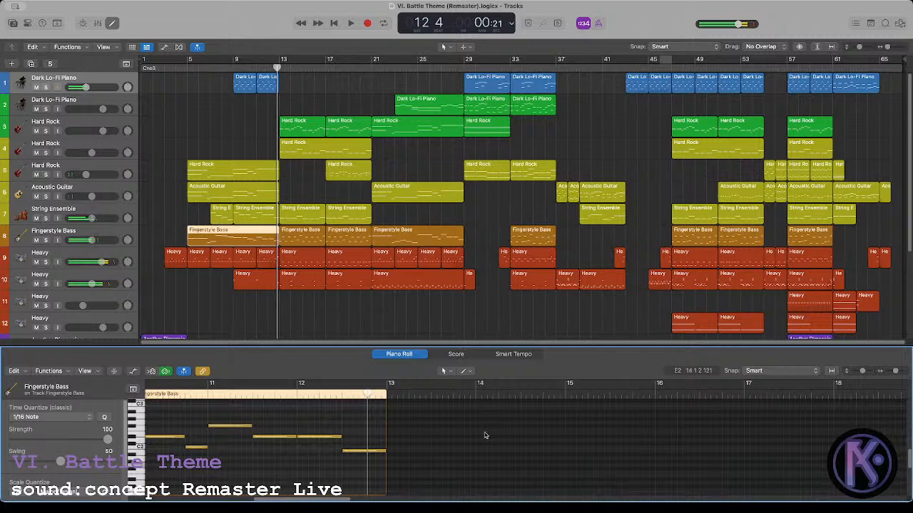
Step: Delete the three bass notes between beat 3 of bar 11 and bar 13
left_click(255, 398)
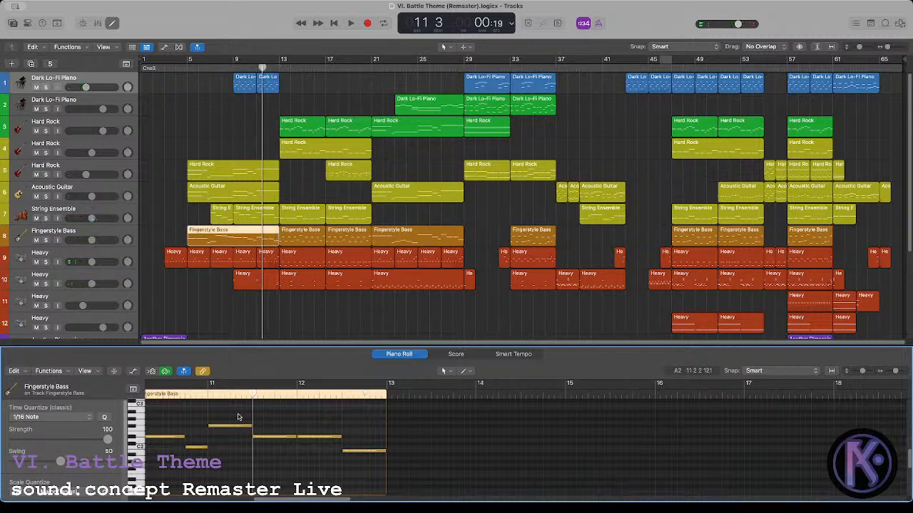
left_click_drag(271, 420, 408, 473)
key("BackSpace")
Step: Play the passage without the deleted bass notes up to bar 13, stop and clear the region selection
key("space")
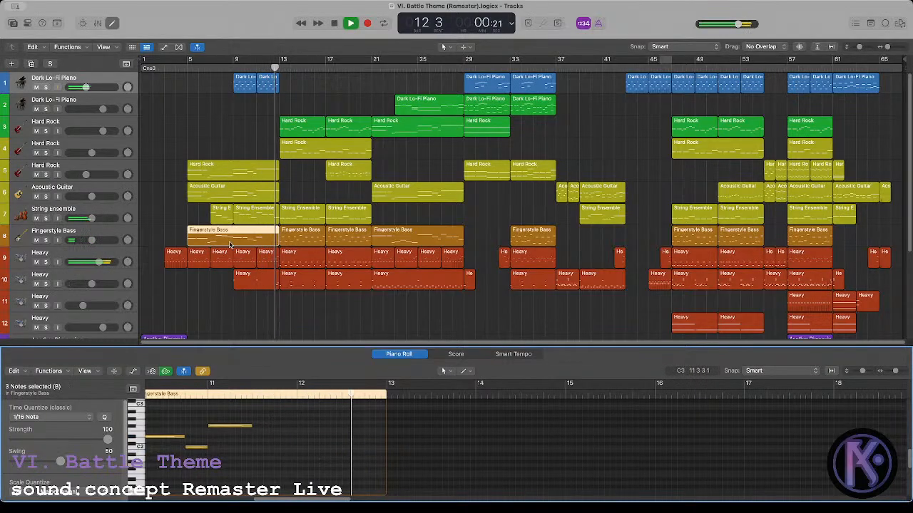
left_click(290, 204)
key("space")
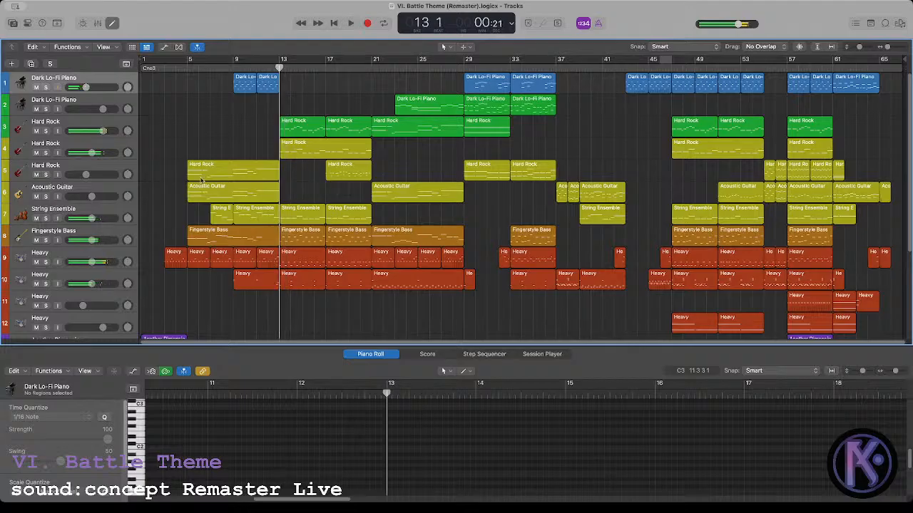
Step: Solo the String Ensemble track, play it from bar 13 into bar 17, and turn the solo off again
left_click(45, 218)
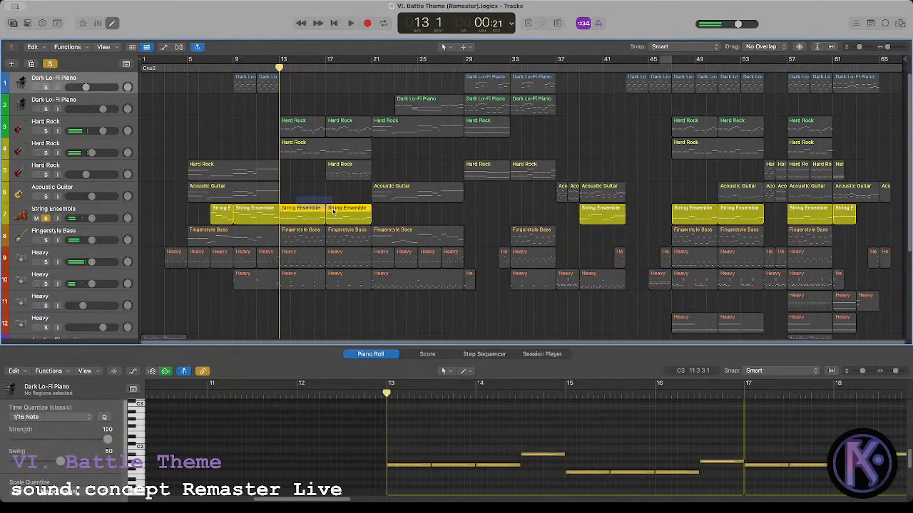
key("space")
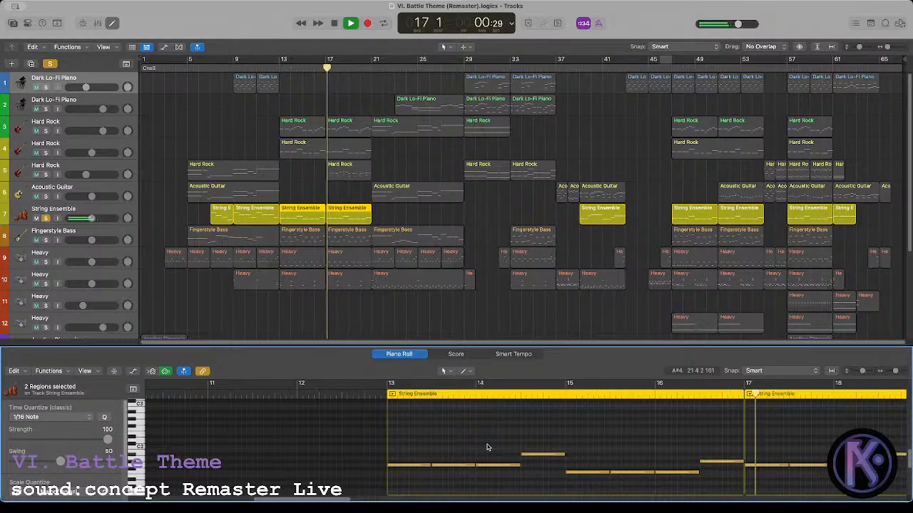
key("space")
scroll(421, 477, "down", 3)
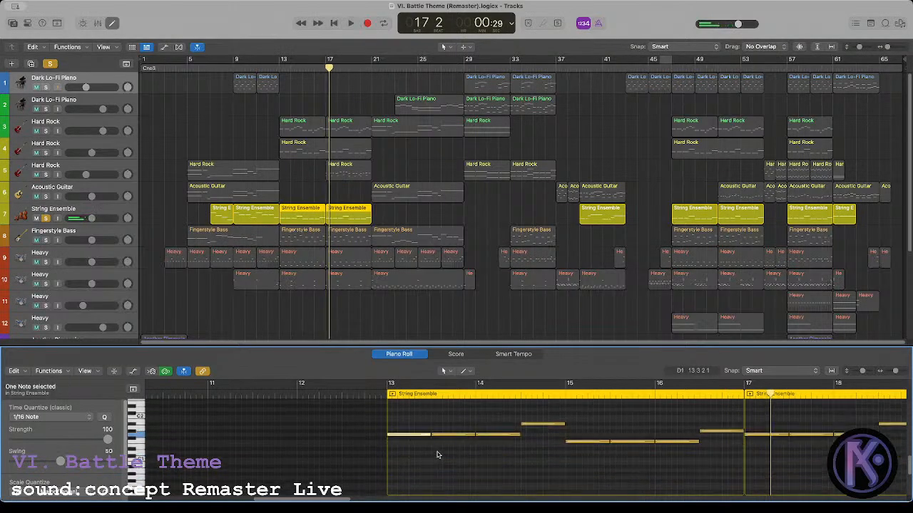
left_click(272, 72)
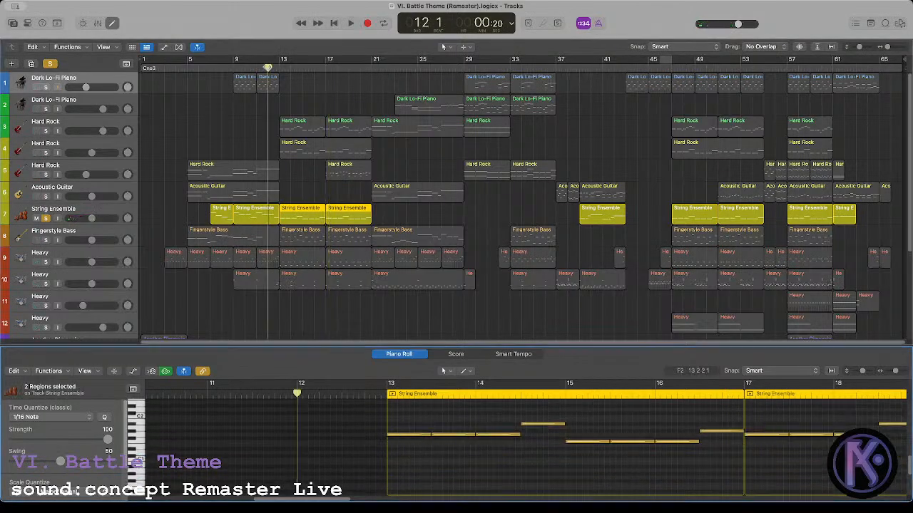
left_click(45, 218)
left_click(292, 201)
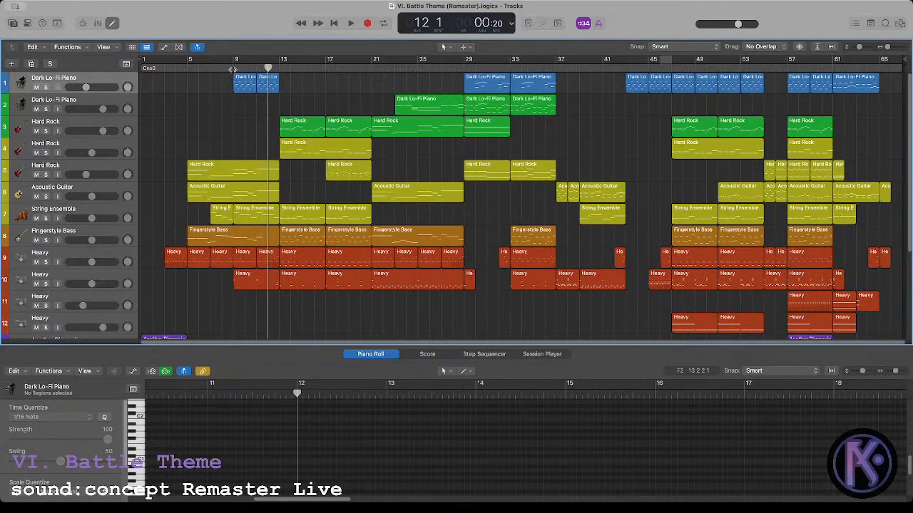
Step: Play the full arrangement from bar 9 into bar 11 with the first Fingerstyle Bass region open
left_click(233, 69)
left_click(244, 232)
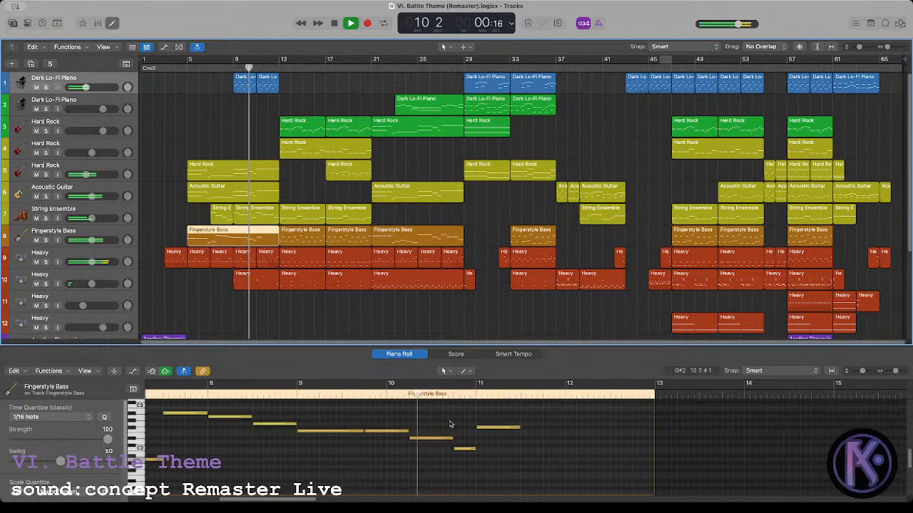
key("space")
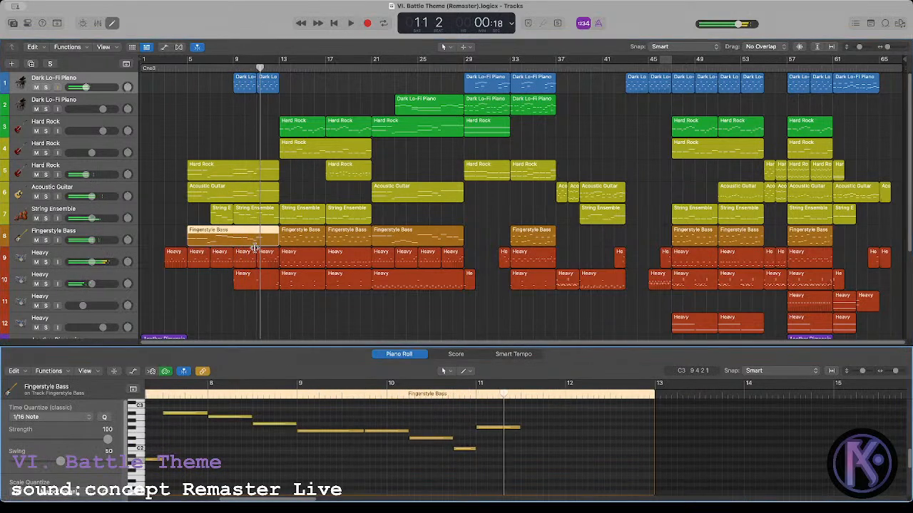
Step: Show the first Acoustic Guitar region alongside the Fingerstyle Bass region and compare their notes from bar 10 to bar 11
left_click(242, 193, "shift")
left_click_drag(388, 415, 456, 446)
left_click(485, 427)
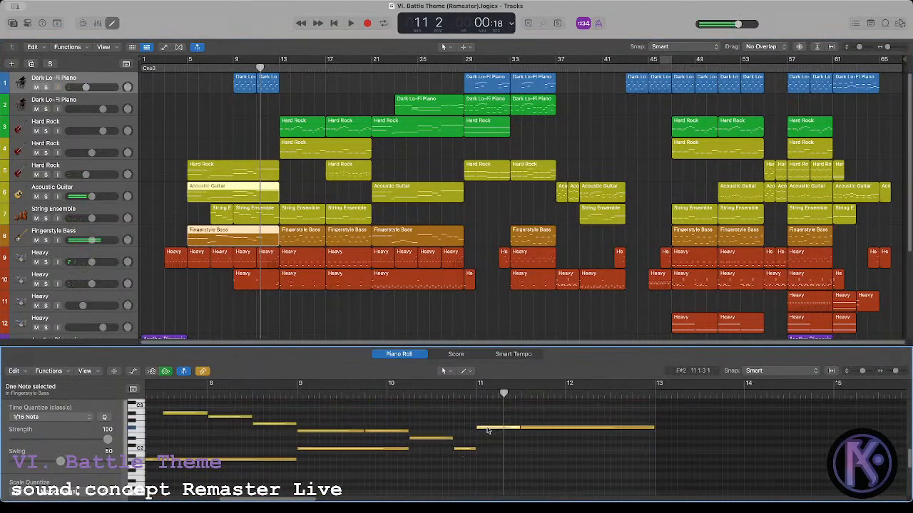
Step: Replay the passage from bar 9, reopen the Fingerstyle Bass region alone and stop at bar 11
double_click(297, 394)
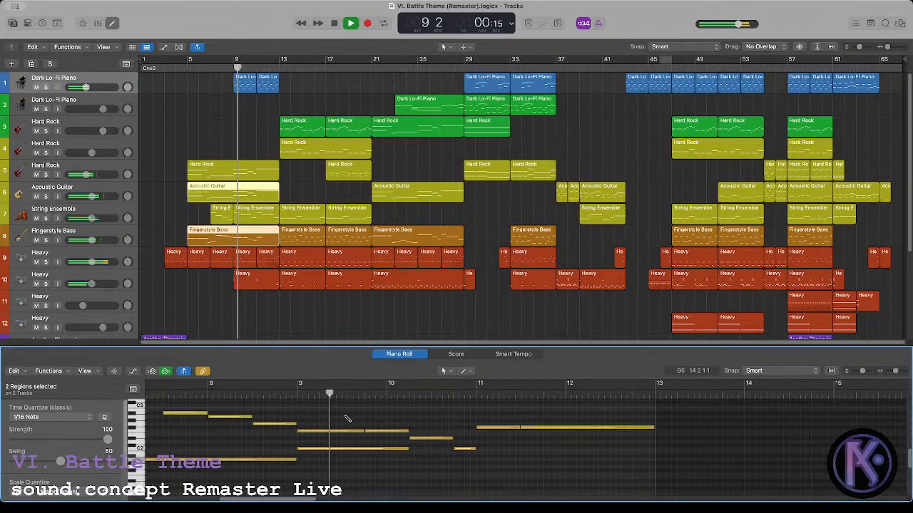
left_click(207, 235)
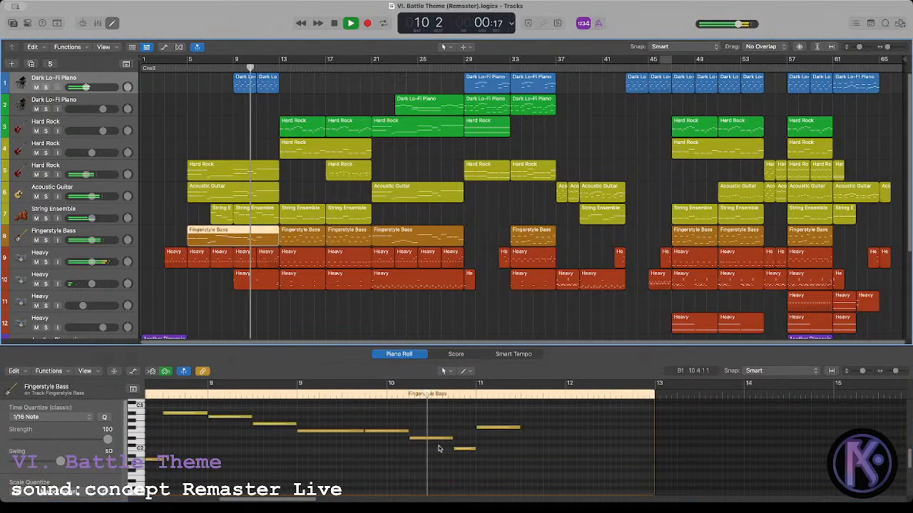
key("space")
Step: Lower the last three bass notes in bars 10 and 11 by an octave, then move the first two back up an octave
left_click_drag(392, 416, 511, 468)
left_click_drag(428, 420, 512, 462)
key("alt+shift+Down")
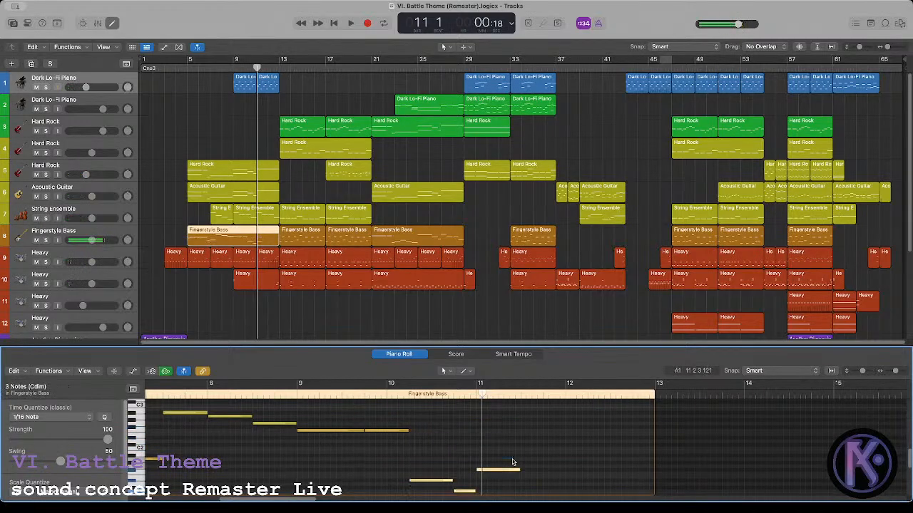
scroll(472, 412, "down", 3)
left_click_drag(424, 441, 467, 473)
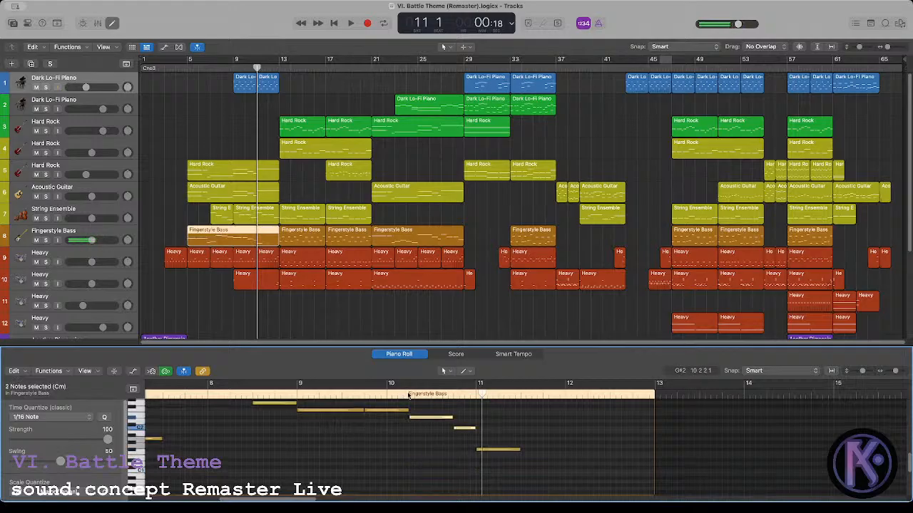
Step: Replay the bass from bar 10, then shorten its bar 11 note and repeat it every half bar through bar 12
left_click(408, 394)
key("space")
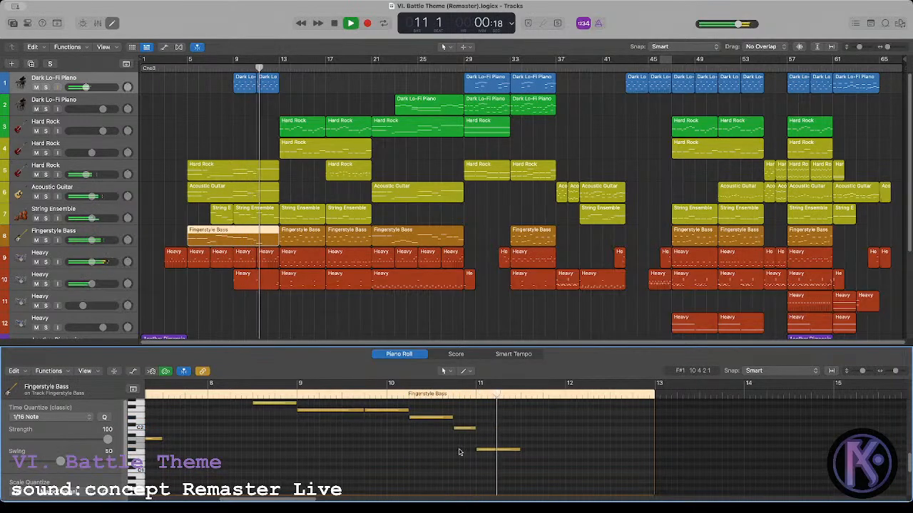
key("space")
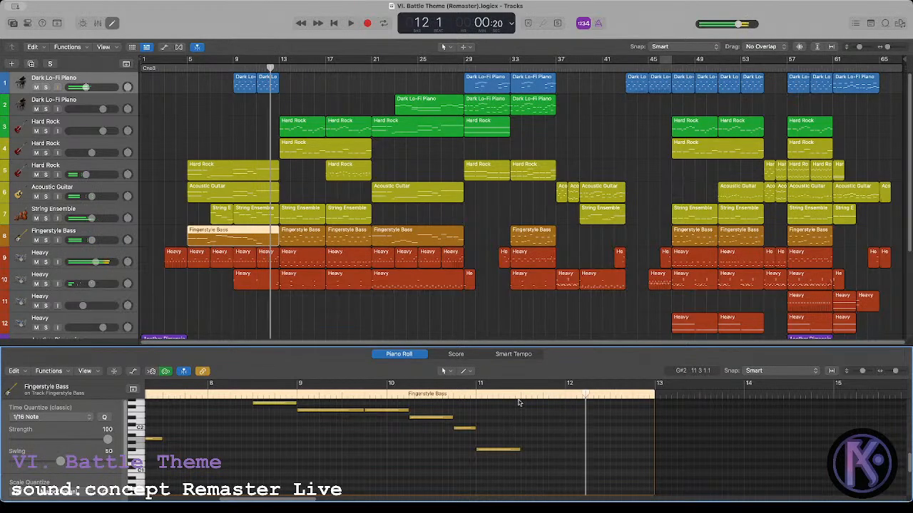
left_click(520, 396)
mouse_move(494, 450)
left_mouse_down()
mouse_move(624, 454)
mouse_move(547, 435)
mouse_move(540, 451)
mouse_move(498, 451)
left_mouse_up()
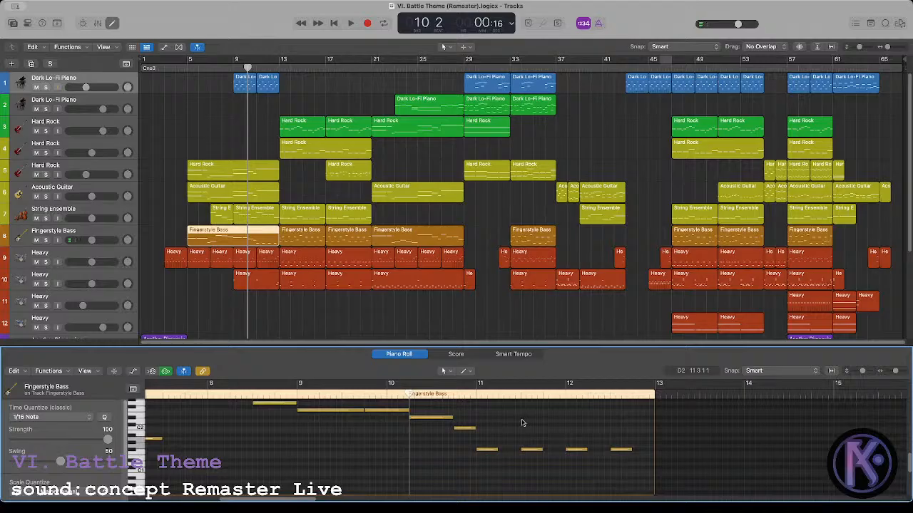
Step: Play the revised bass line from bar 10, then listen to the transition into bar 13
key("space")
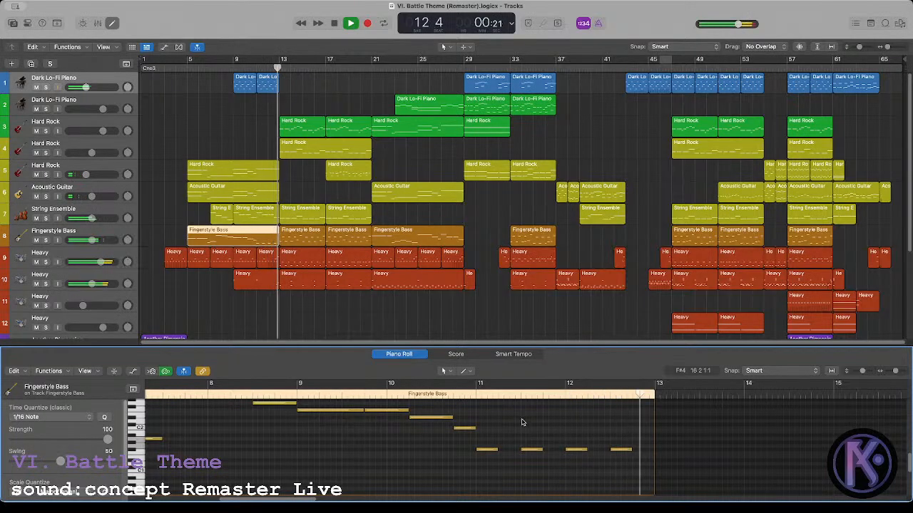
key("space")
left_click(479, 399)
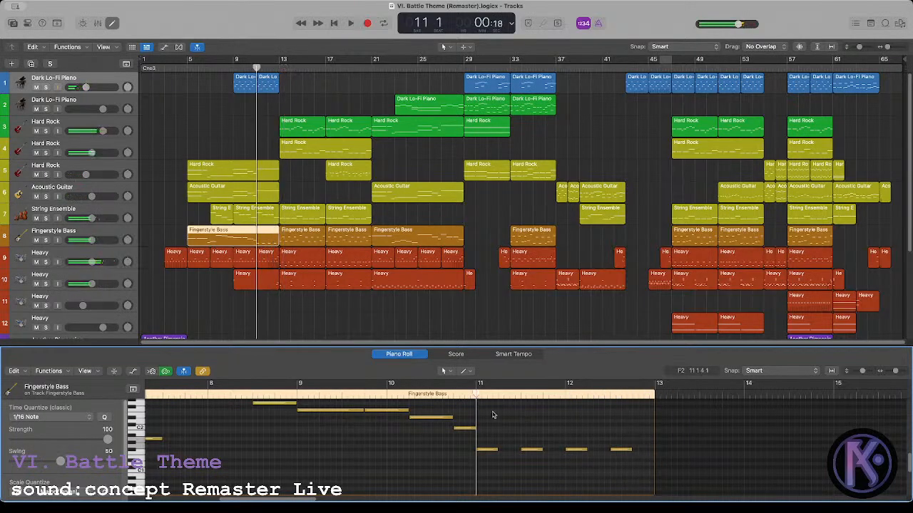
left_click(282, 65)
key("space")
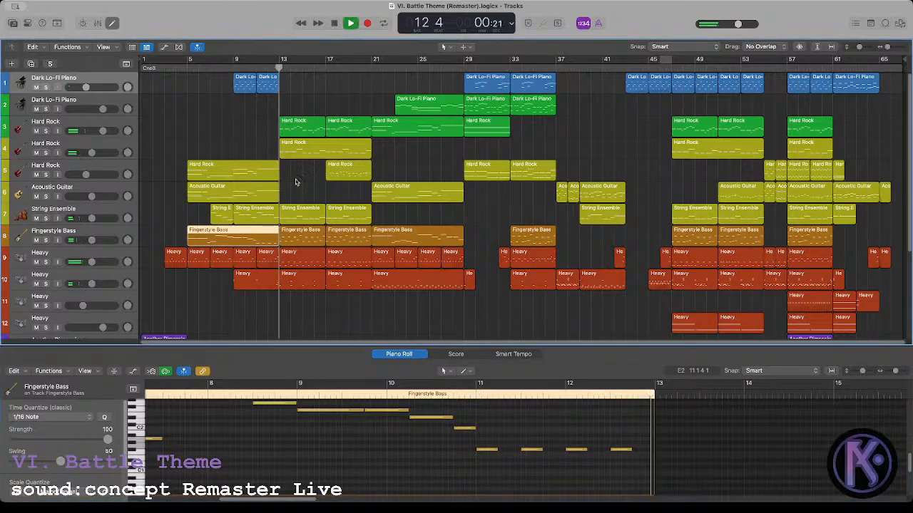
scroll(281, 65, "down", 3)
key("space")
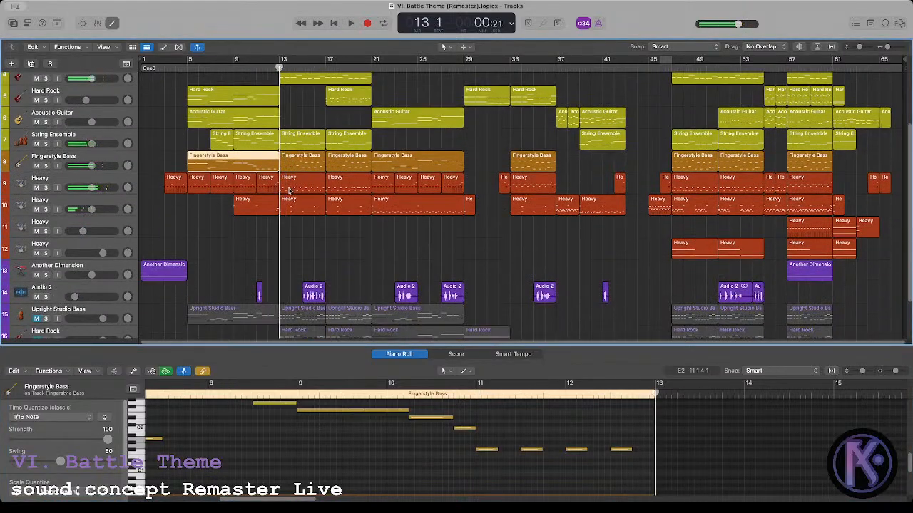
Step: Open the track 10 Heavy region at bar 13 and play its hits with the arrangement from bar 13 to bar 14
left_click(292, 203)
left_click(391, 425)
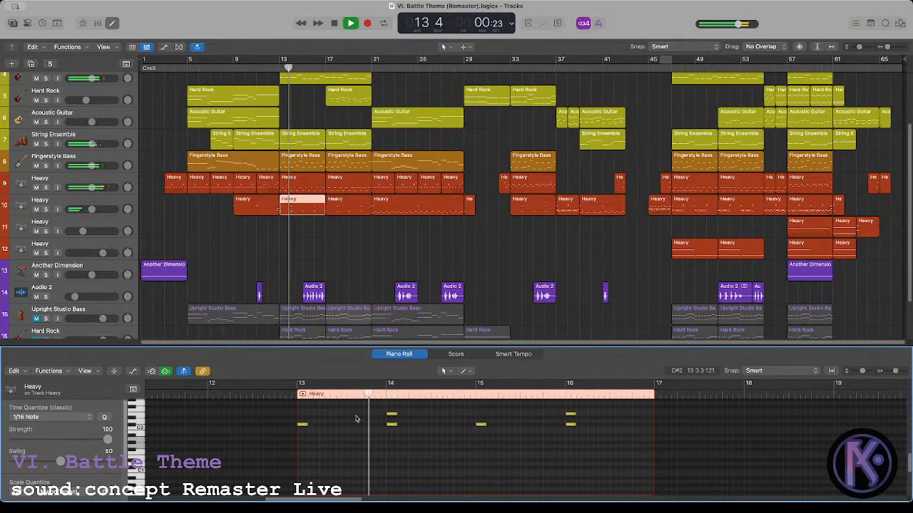
key("space")
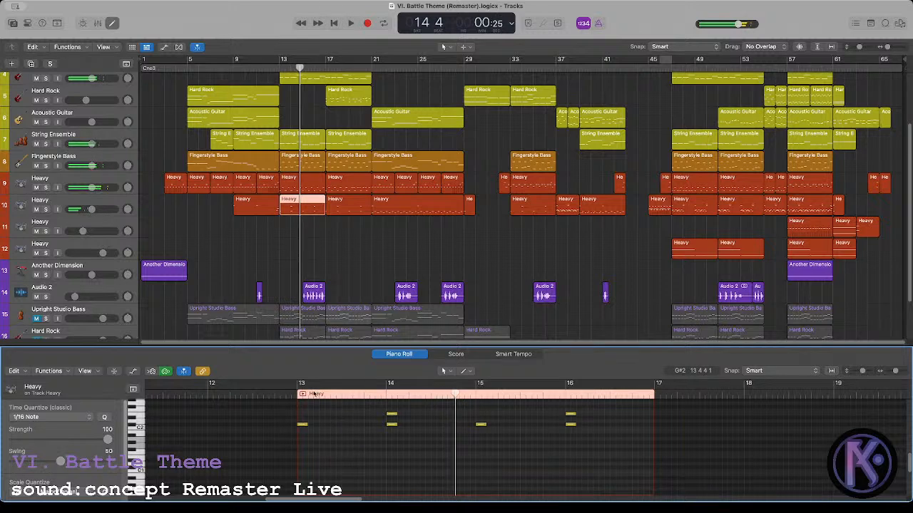
left_click(299, 397)
scroll(326, 428, "up", 2)
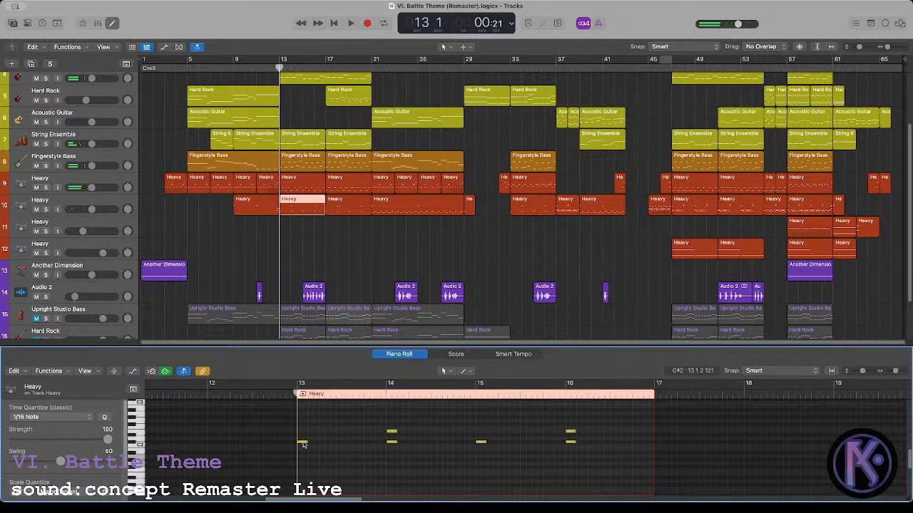
Step: Try layering A2 hits over the downbeats of bars 13 and 15 in the track 10 Heavy region
left_click_drag(302, 443, 302, 413)
left_click_drag(480, 444, 481, 414)
key("space")
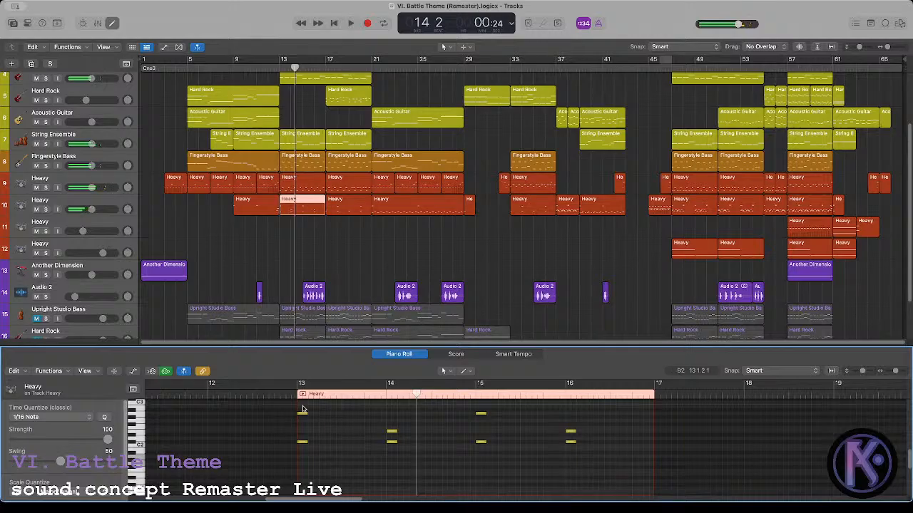
left_click(480, 414)
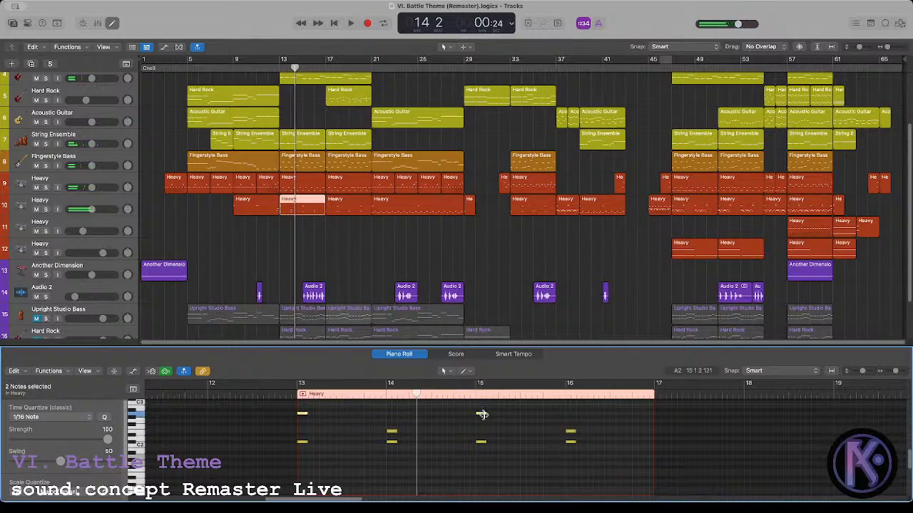
key("space")
left_click(305, 408)
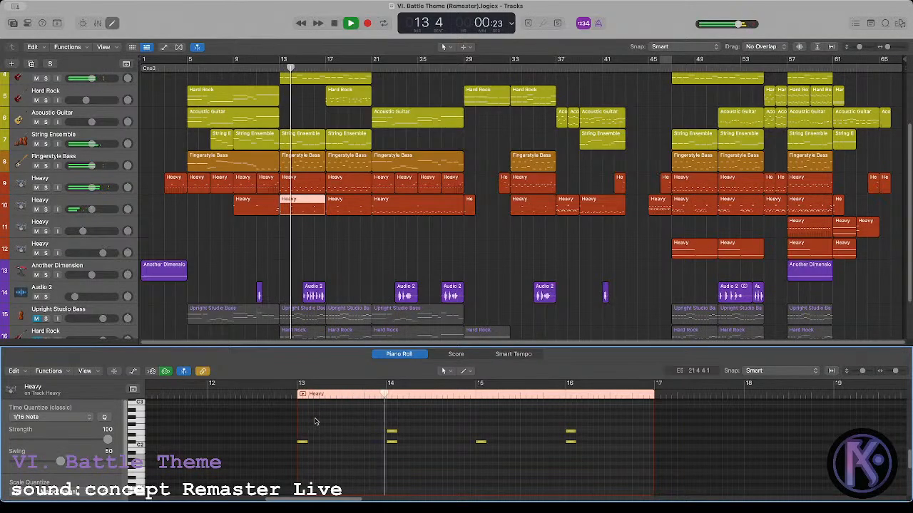
key("space")
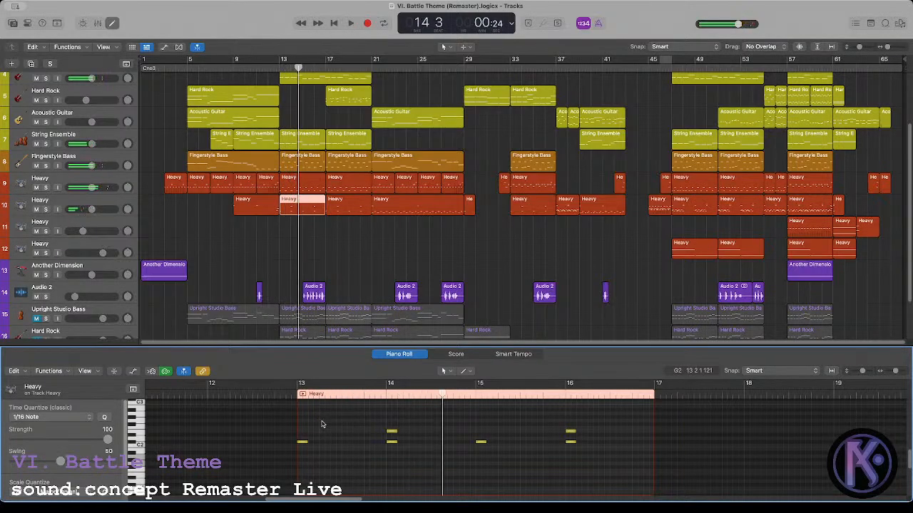
Step: Show the Hard Rock regions of tracks 3 and 4 at bar 13 together and examine their notes up to bar 17
left_click(279, 67)
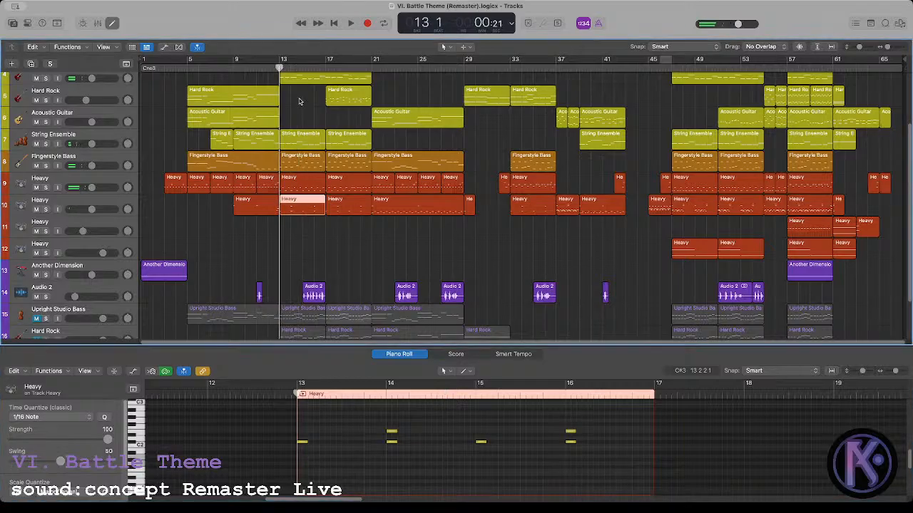
scroll(208, 108, "up", 3)
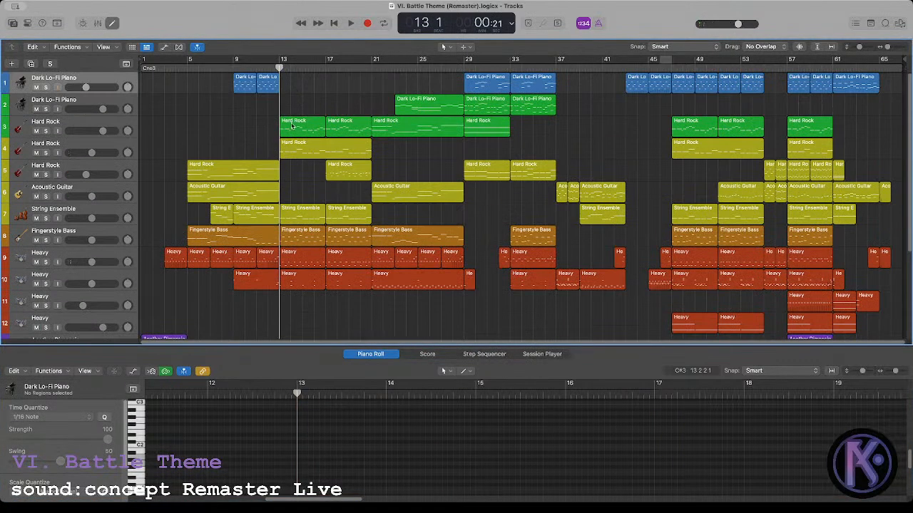
left_click(292, 125)
left_click(300, 146, "shift")
left_click_drag(318, 413, 314, 487)
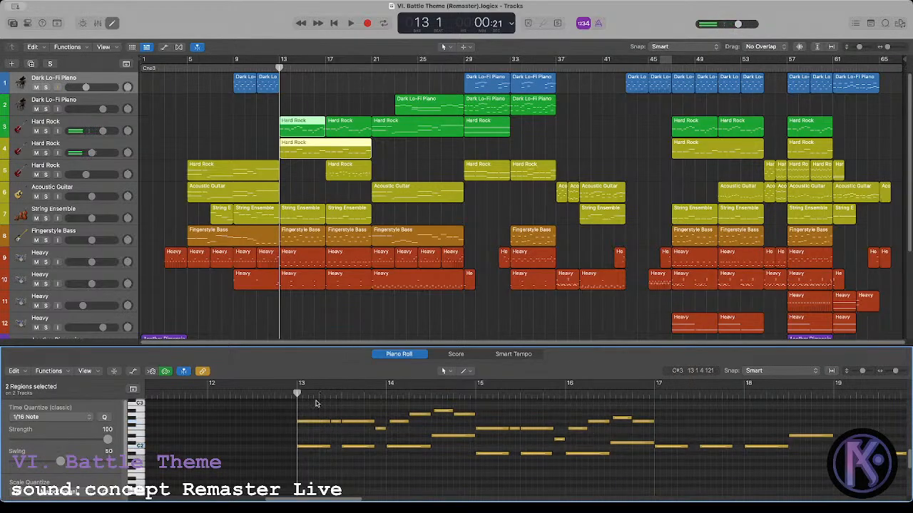
key("super+a")
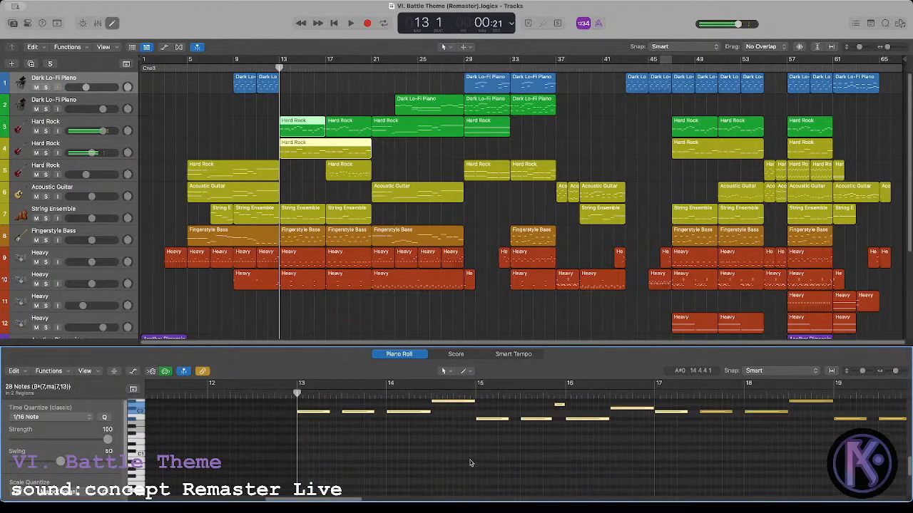
scroll(467, 462, "up", 1)
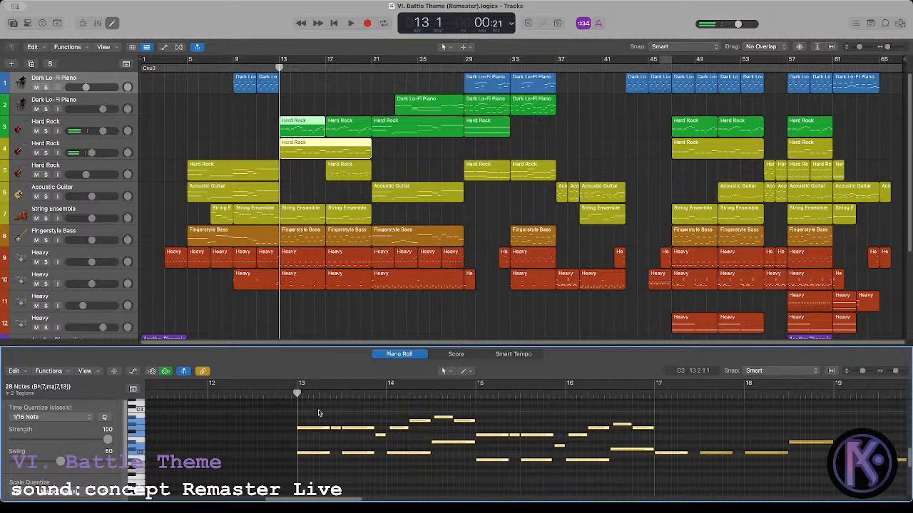
left_click_drag(317, 410, 467, 470)
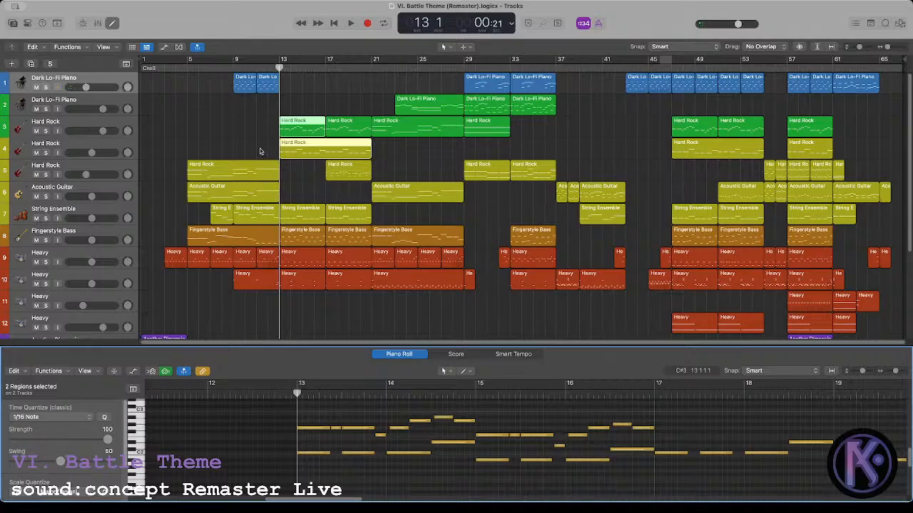
Step: Open the five track 9 Heavy regions from bar 3 to bar 13 together and listen to their drum pattern
left_click(187, 68)
left_click(212, 142)
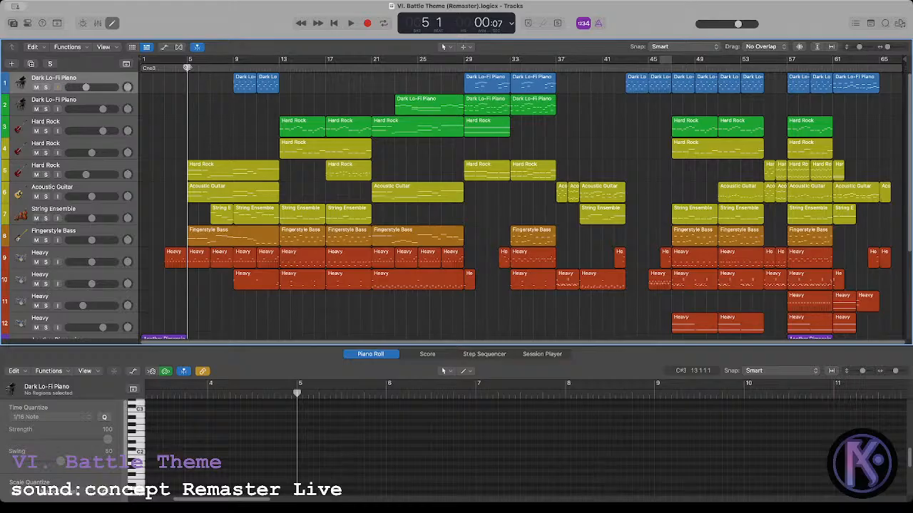
left_click_drag(187, 68, 168, 161)
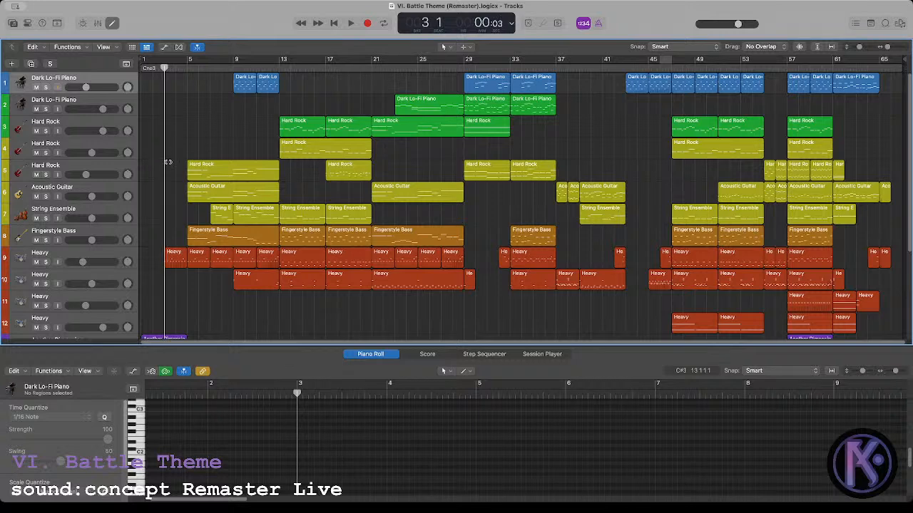
scroll(186, 230, "down", 1)
left_click_drag(158, 234, 280, 239)
key("space")
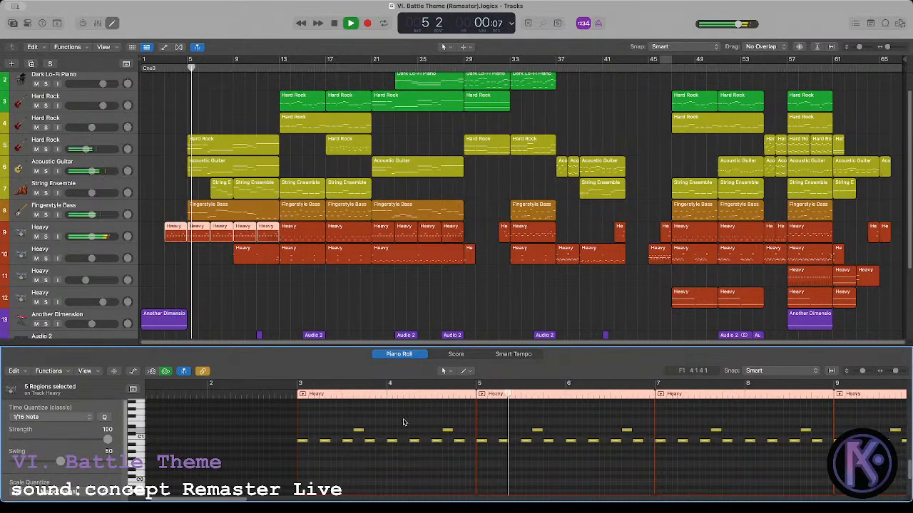
key("space")
key("space")
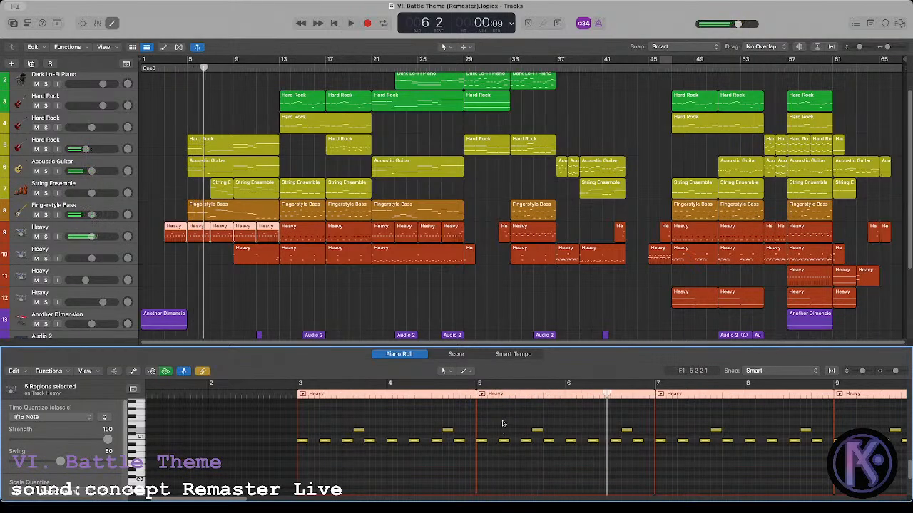
Step: Raise the six D1 drum hits in bars 5 to 10 to F1 and play the pattern from bar 5
left_click_drag(501, 424, 840, 432)
left_click(328, 399)
key("space")
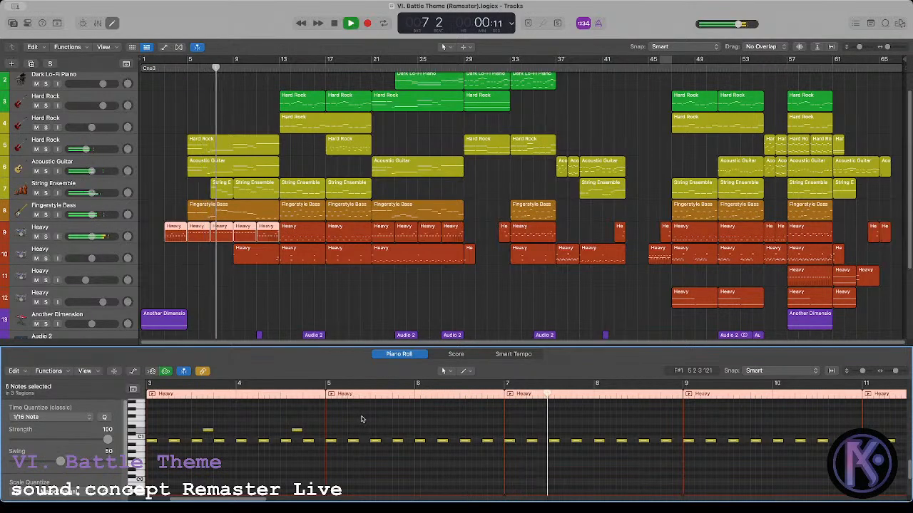
key("super+z")
key("space")
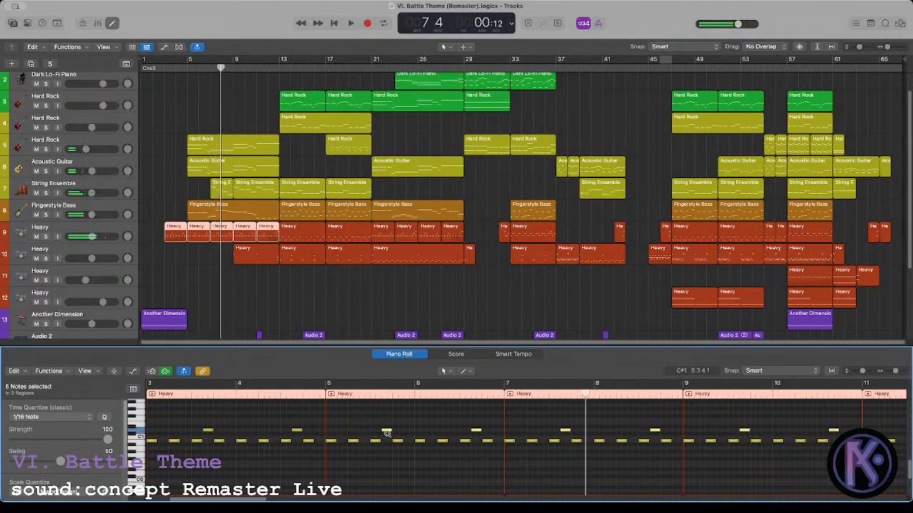
left_click(327, 399)
key("space")
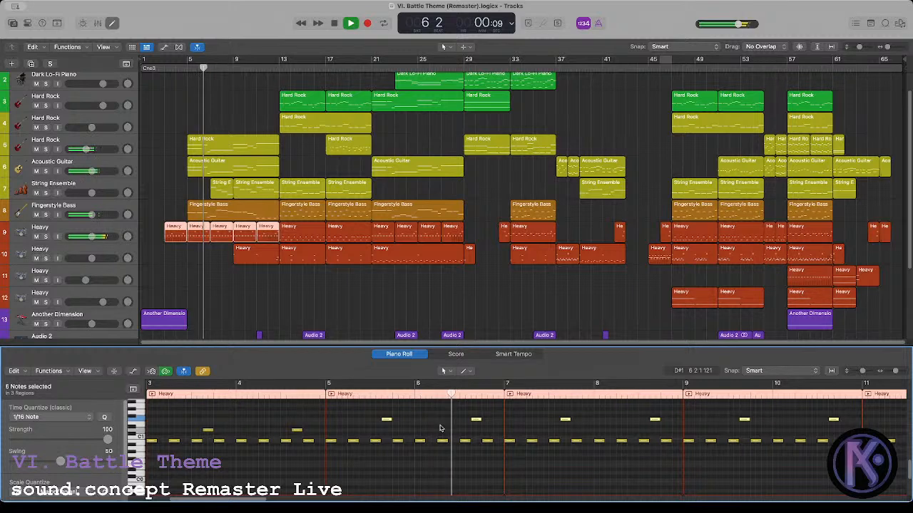
key("space")
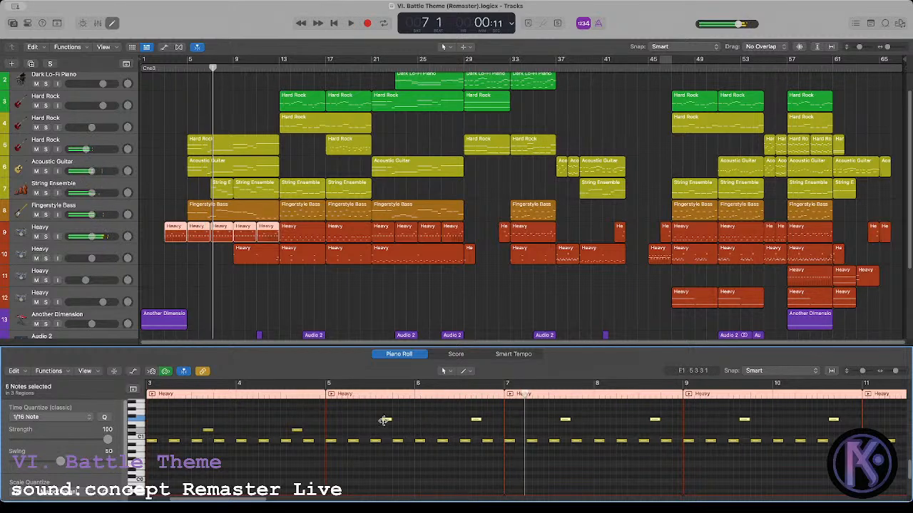
Step: Try adding short F1 hits ahead of the six raised hits and listen from bar 5
left_click_drag(385, 422, 371, 425)
left_click(326, 396)
key("space")
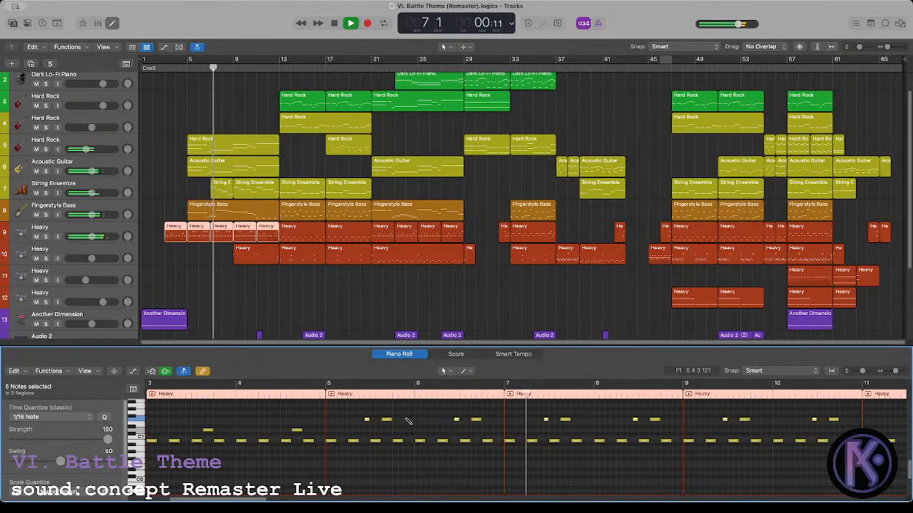
key("space")
left_click(326, 396)
key("space")
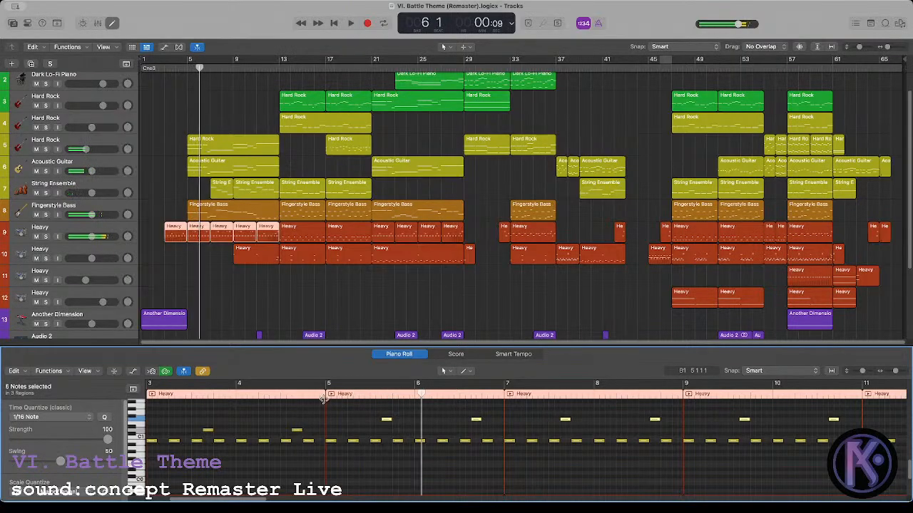
key("Delete")
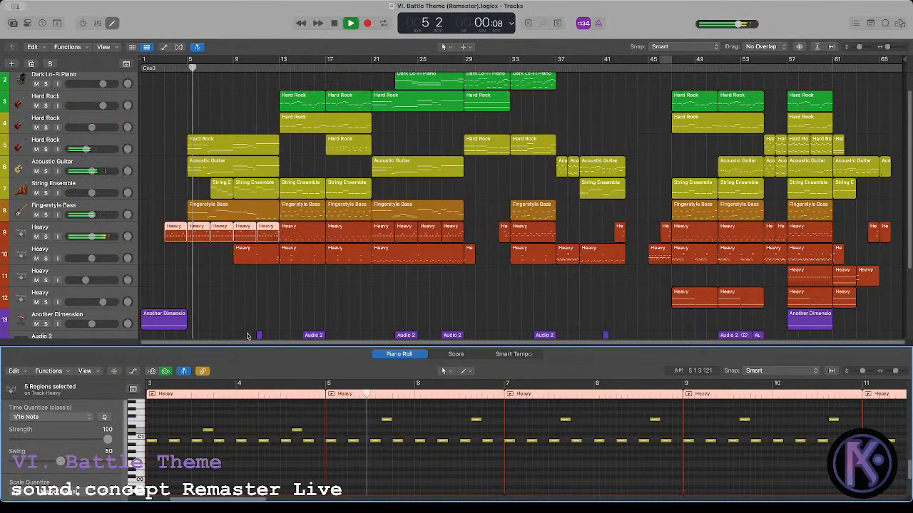
Step: Open the four track 9 Heavy regions from bar 5 to bar 13 and raise the paired D1 hits in bars 11 and 12 to F1
left_click(207, 251)
left_click_drag(195, 247, 266, 237)
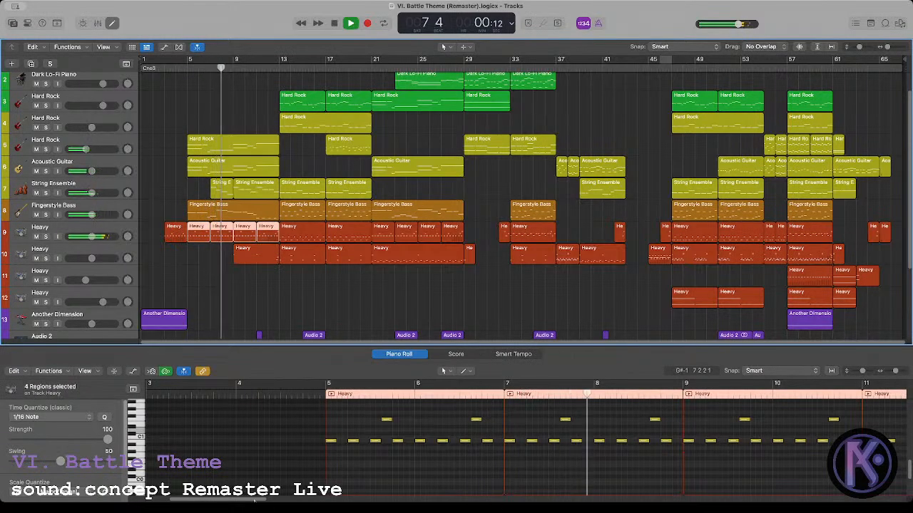
left_click_drag(246, 499, 299, 499)
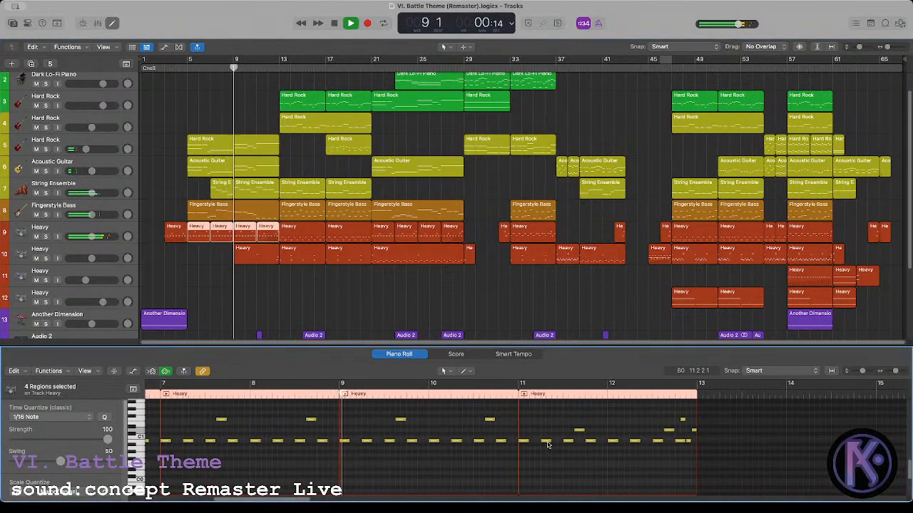
key("space")
left_click_drag(664, 432, 663, 432)
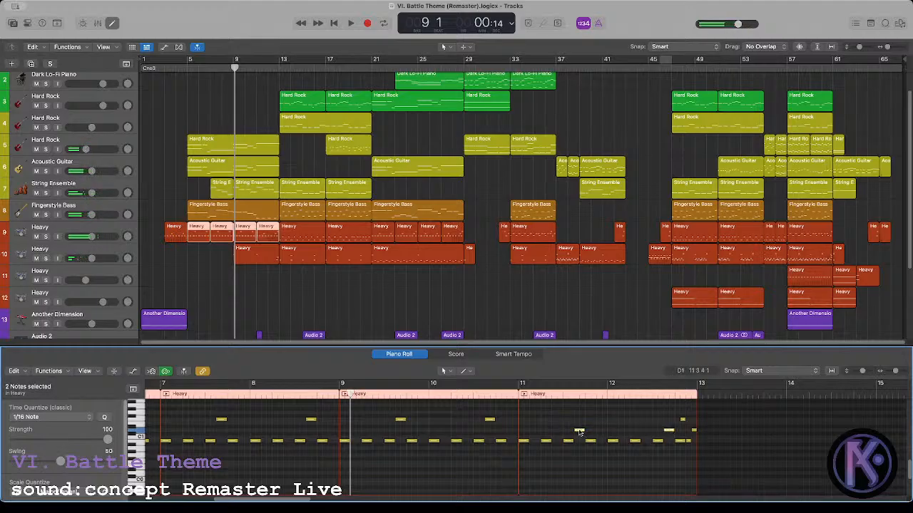
left_click_drag(578, 432, 579, 420)
left_click(545, 422)
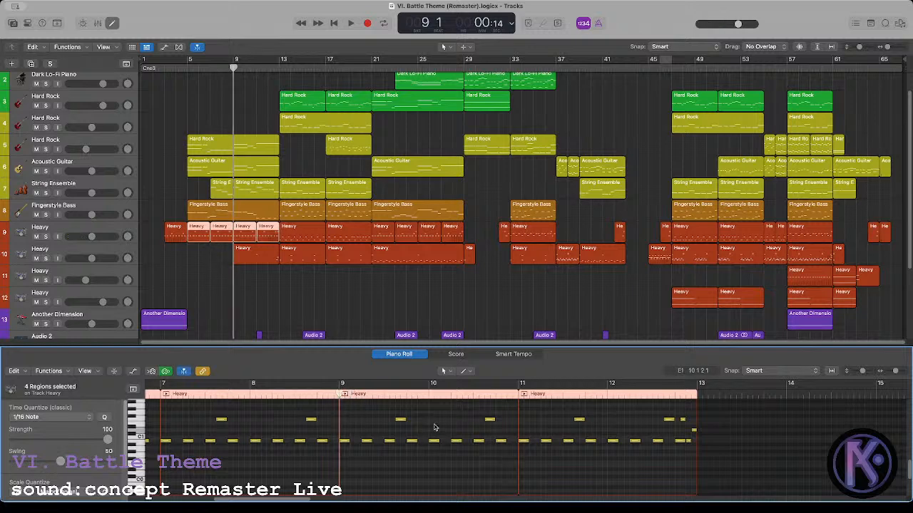
Step: Lower the bar 12 drum hit on the second half of beat 3 to D1 and listen to the fill
key("space")
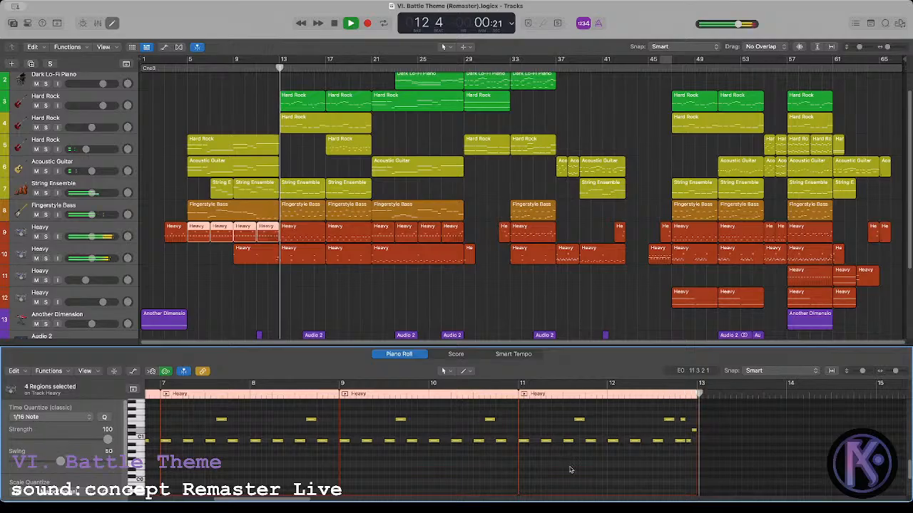
key("space")
left_click_drag(671, 422, 671, 432)
key("space")
left_click(653, 417)
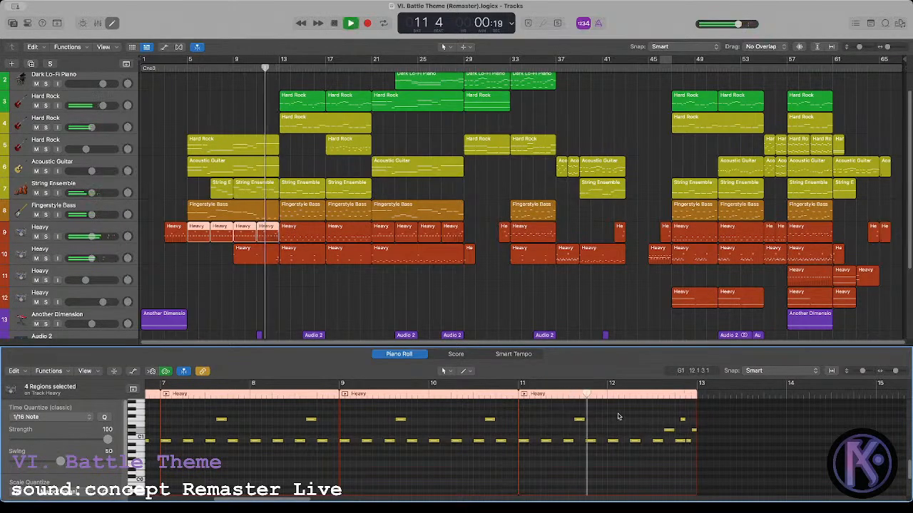
key("space")
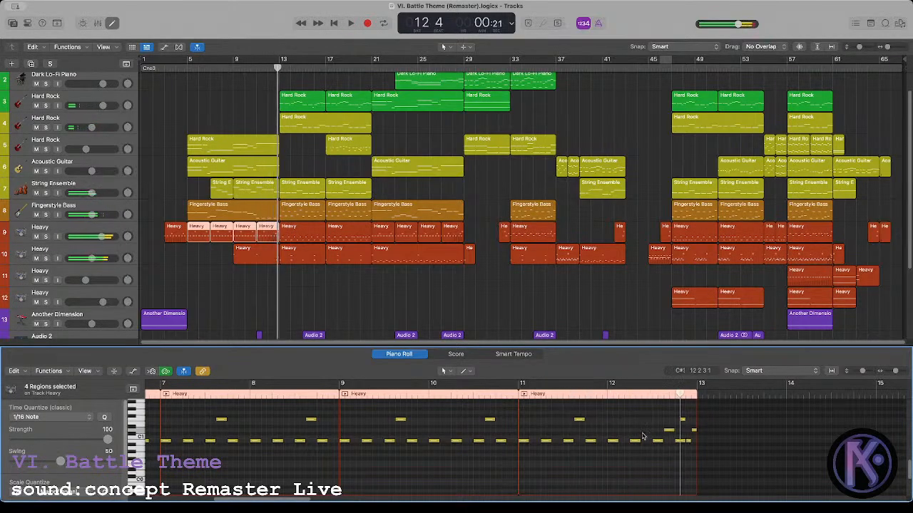
Step: Raise the low drum hit at the start of beat 3 in bar 12 to F1 and play the fill
left_click_drag(657, 443, 657, 432)
left_click_drag(657, 424, 632, 432)
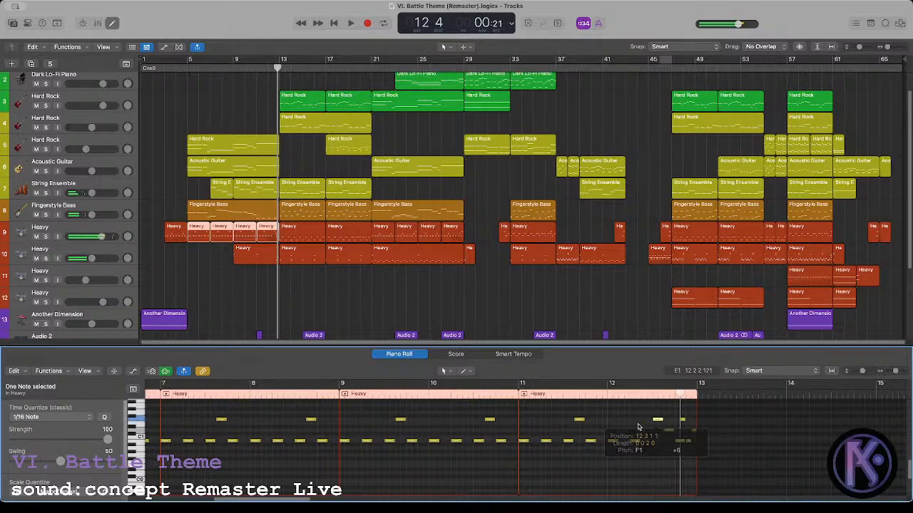
left_click(634, 428)
key("space")
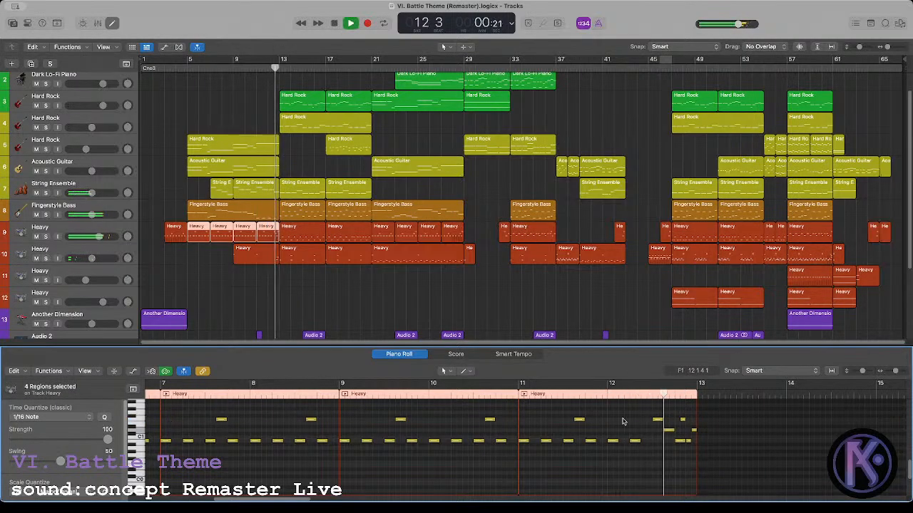
key("space")
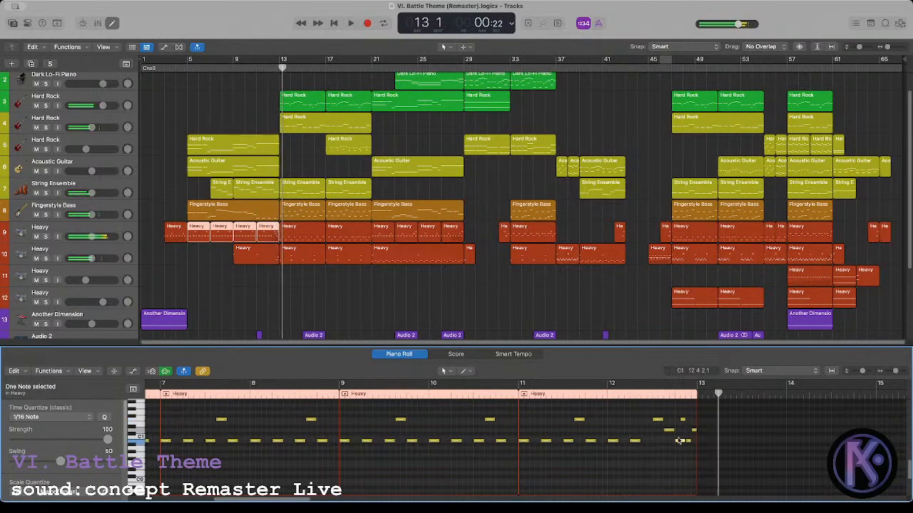
Step: Raise the two short low drum hits on beat 4 of bar 12 to F1 and play the bar
left_click(682, 443)
left_click_drag(681, 443, 678, 421)
left_click(675, 426)
left_click(640, 406)
left_click(649, 394)
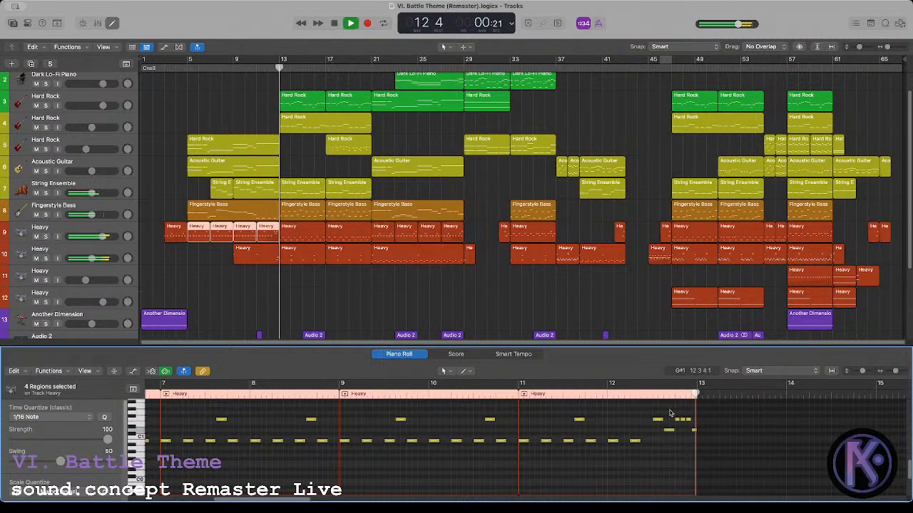
key("space")
Step: Try the middle of the three short F1 hits on beat 4 of bar 12 at D1 and listen to the fill
left_click(682, 425)
left_click_drag(682, 425, 678, 424)
left_click(677, 425)
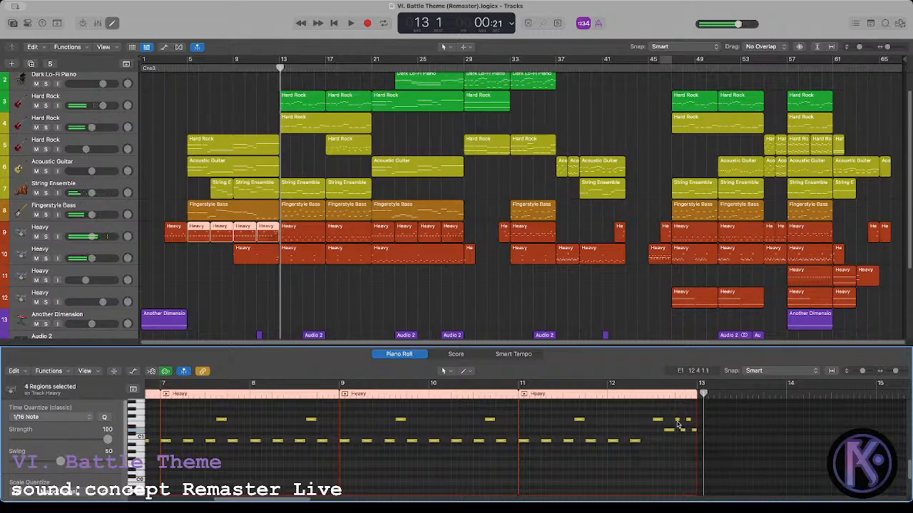
key("space")
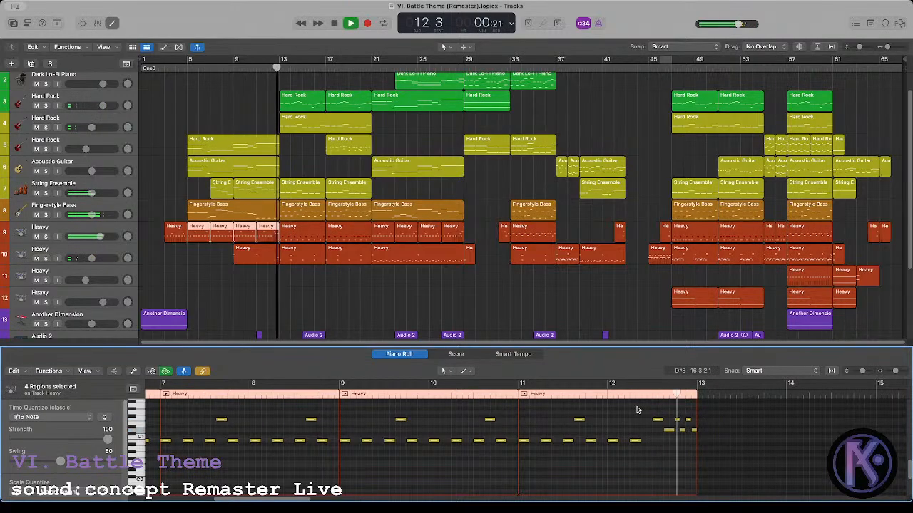
key("space")
left_click(654, 396)
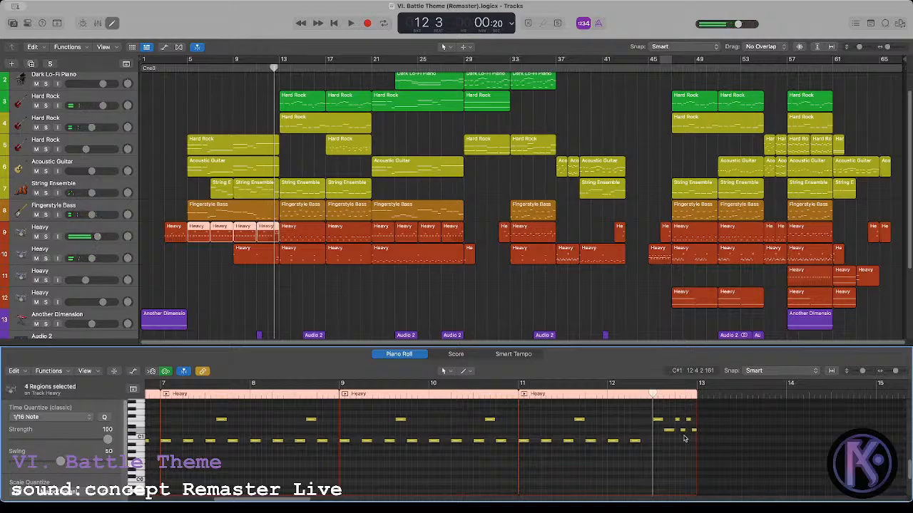
Step: Raise the first short hit on beat 4 of bar 12 to C2 and the second to A1, and play through to bar 13
left_click_drag(682, 423, 677, 408)
scroll(678, 428, "up", 2)
left_click(660, 417)
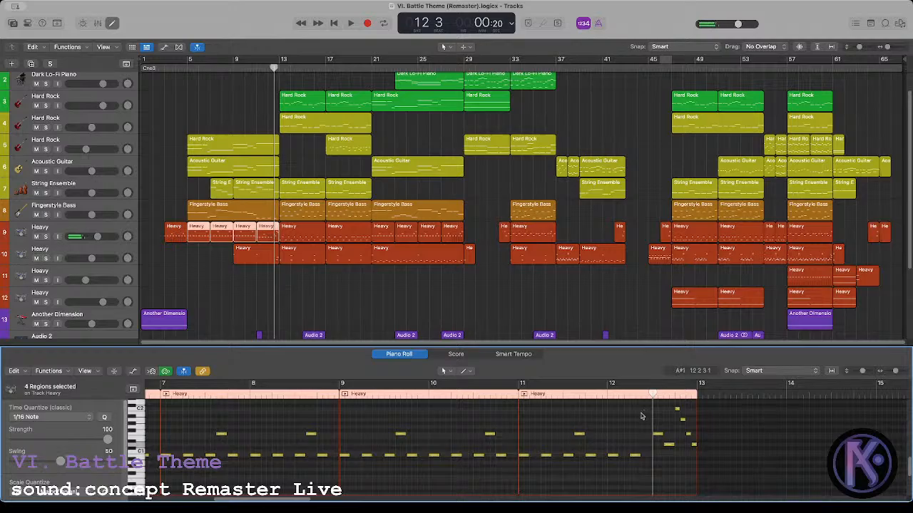
key("space")
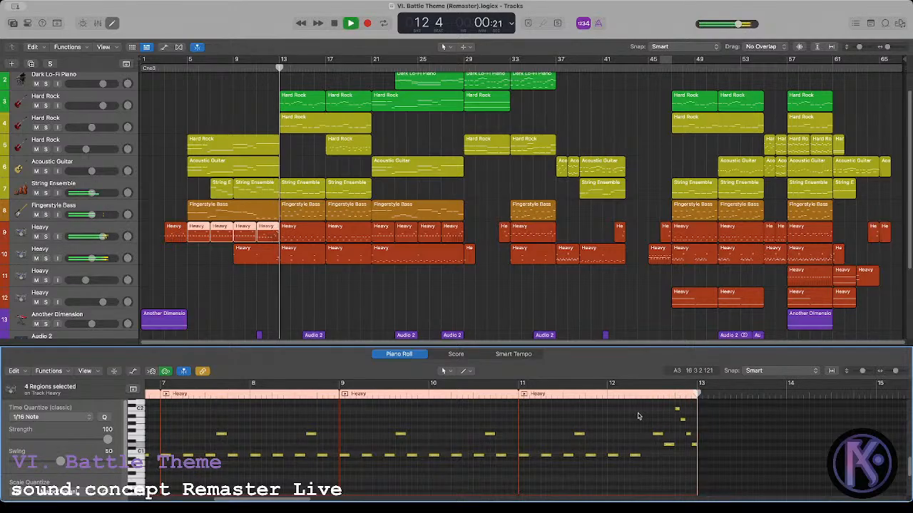
left_click(197, 271)
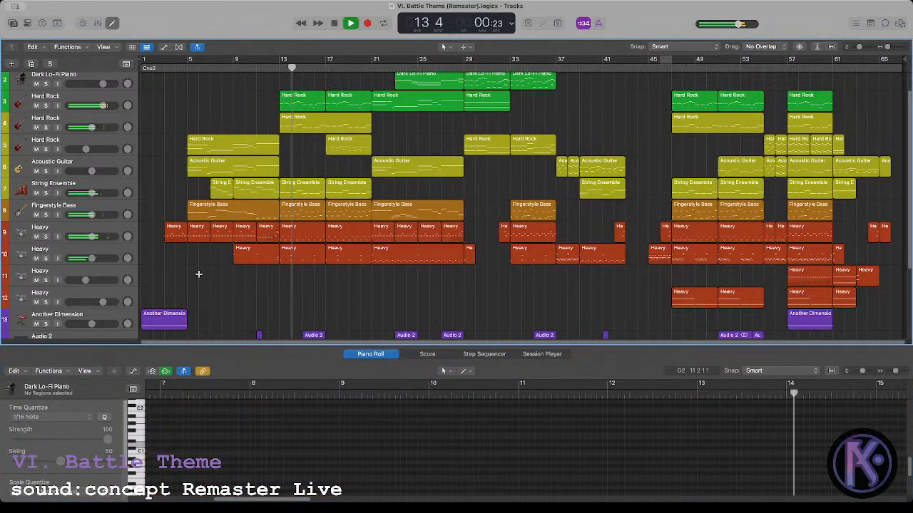
key("space")
Step: Copy the eight C1 hits in the track 9 Heavy region at bar 13 onto beats 2 and 4, and play from bar 13
left_click(279, 61)
left_click(301, 233)
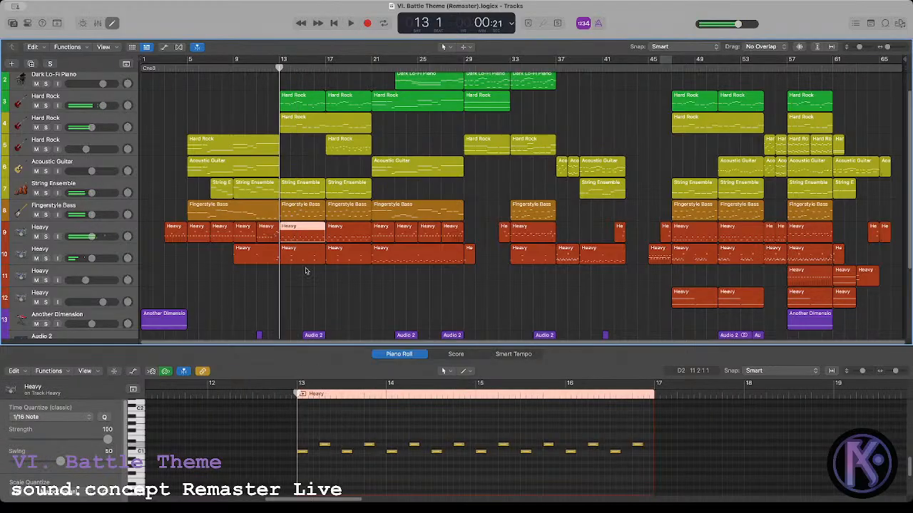
left_click_drag(306, 437, 660, 462)
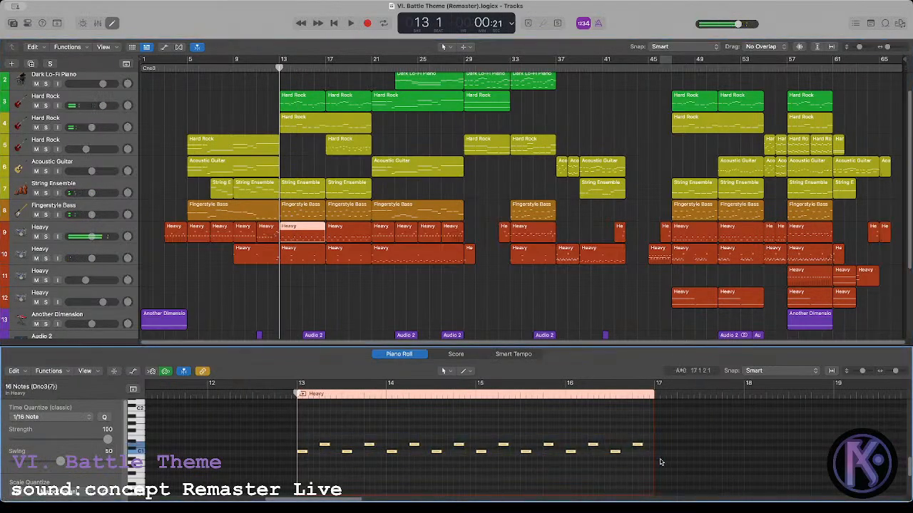
left_click(153, 457)
left_click(141, 453)
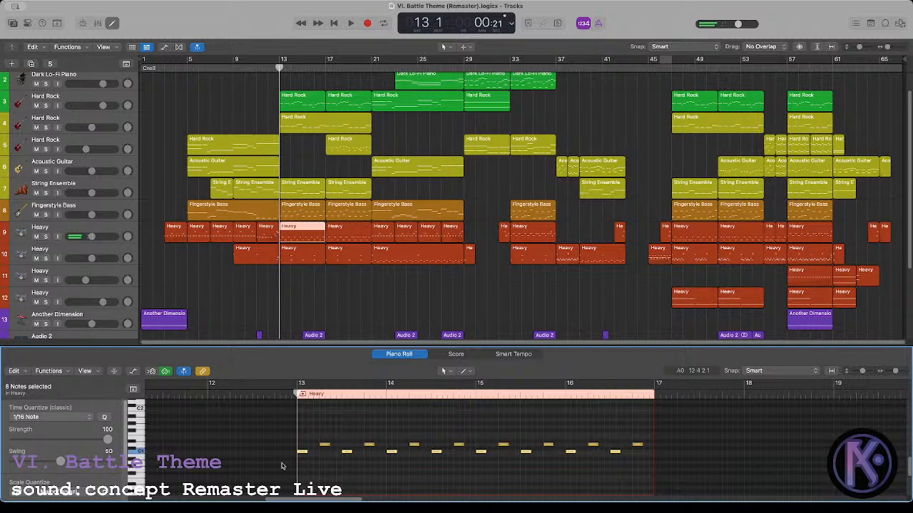
left_click(302, 454)
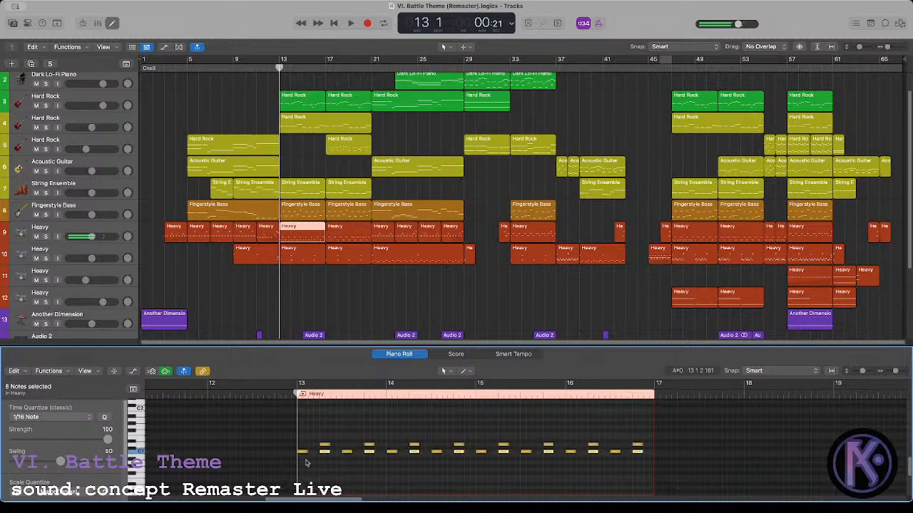
key("space")
left_click(341, 285)
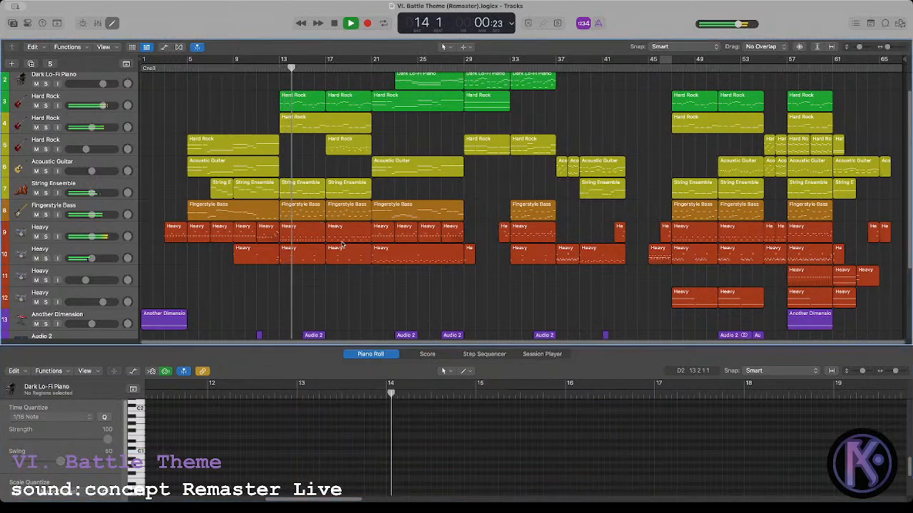
Step: Open the track 9 Heavy region at bar 17 and select the second C1 hit of each pair
left_click(342, 235)
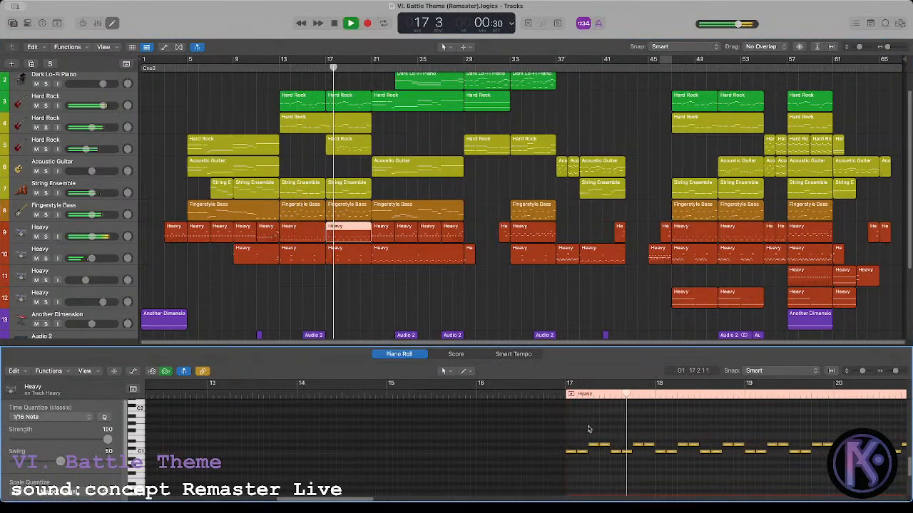
key("space")
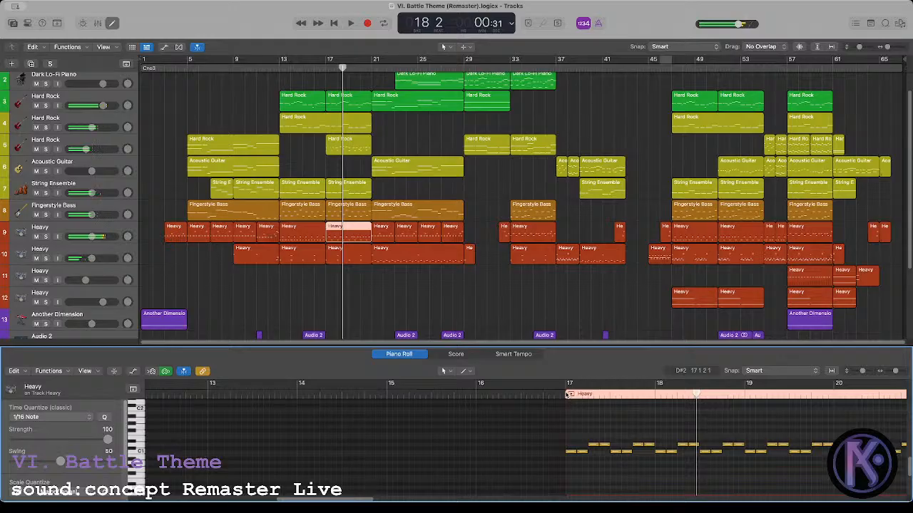
scroll(583, 463, "right", 5)
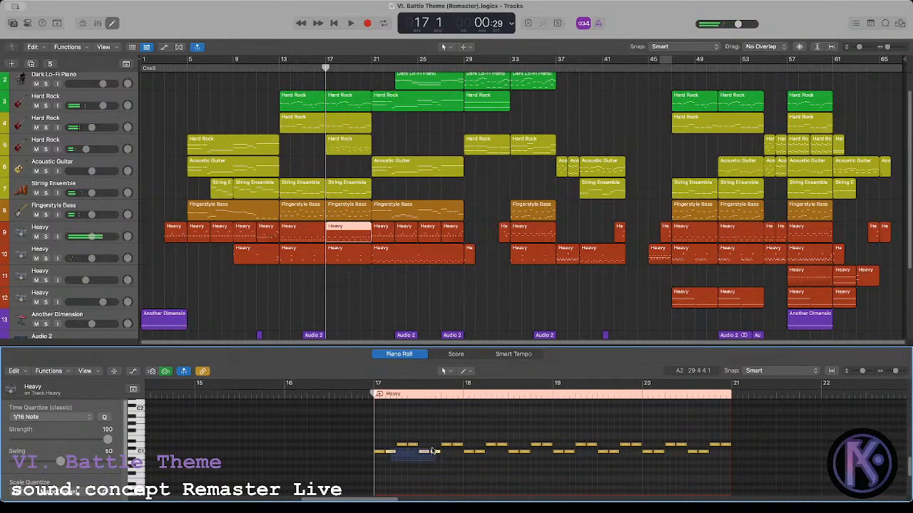
left_click(390, 452)
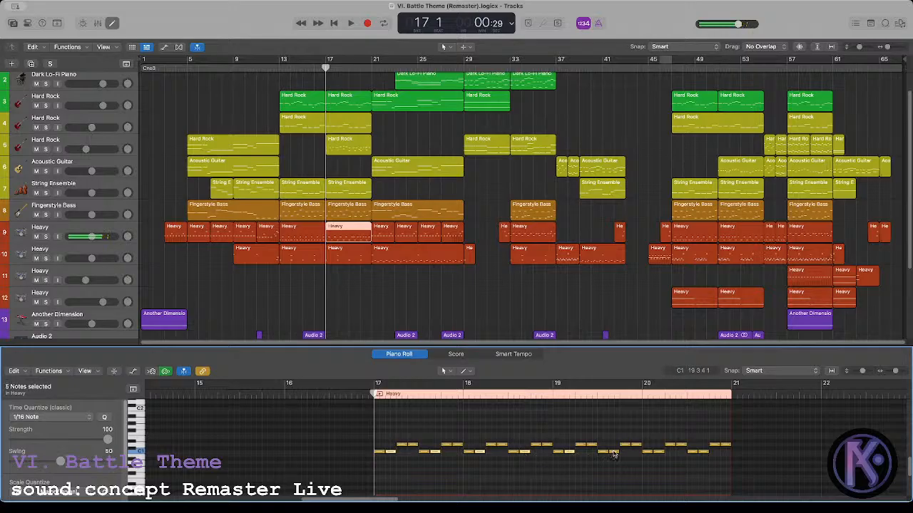
key("period")
key("period")
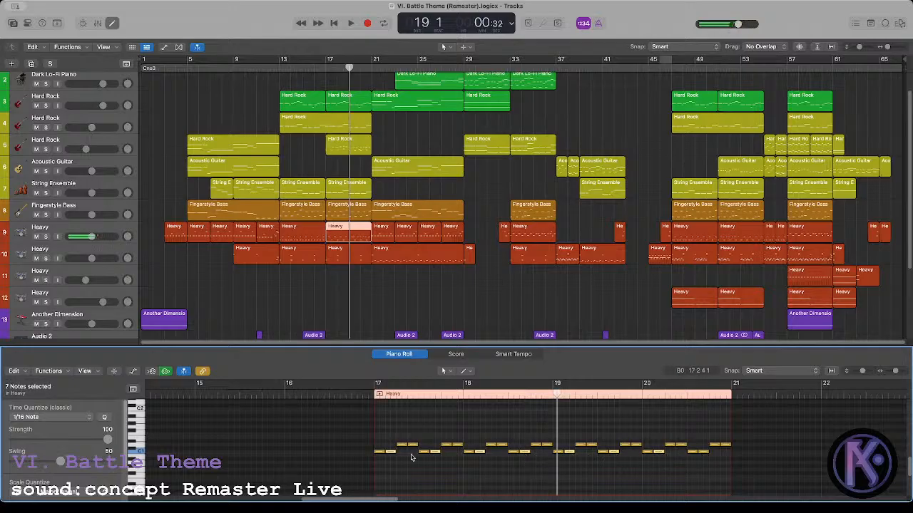
Step: Move the seven selected off-beat C1 notes an eighth note later in the Heavy region at bar 17, and play the result from bar 17
left_click_drag(394, 453, 405, 454)
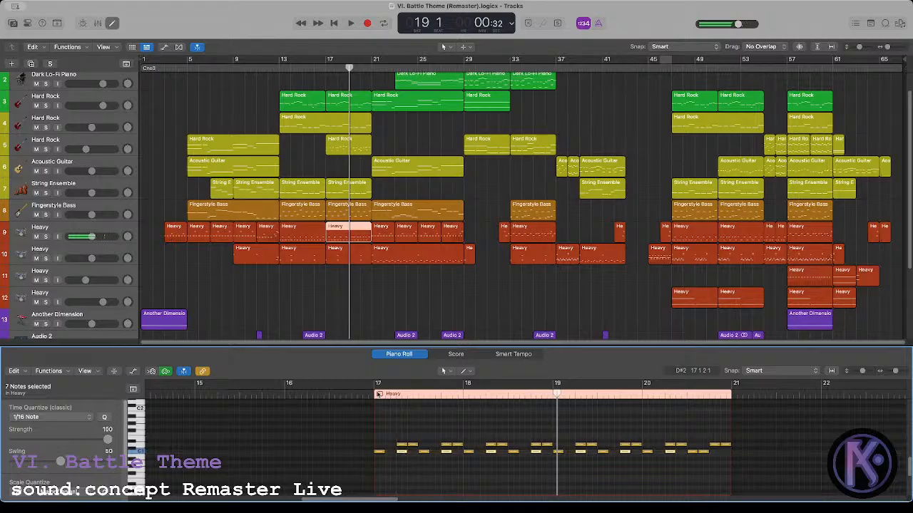
key("comma")
key("comma")
left_click(416, 431)
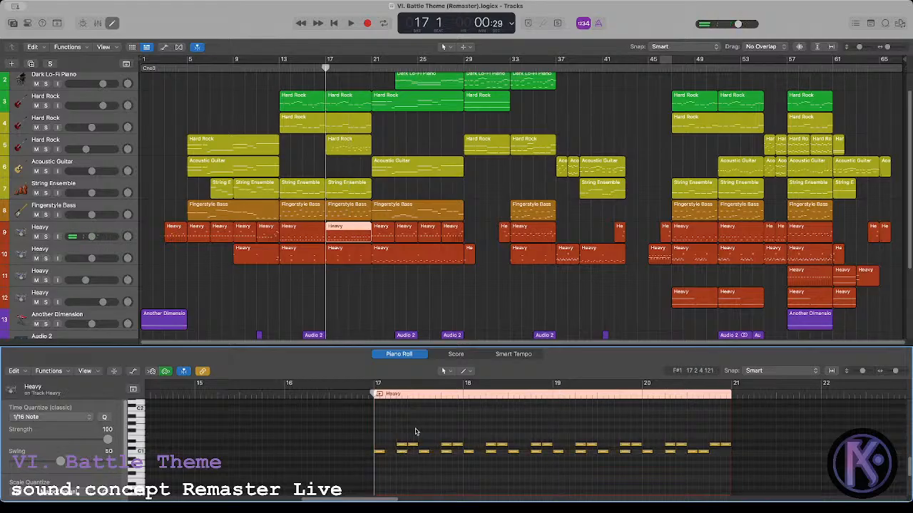
key("space")
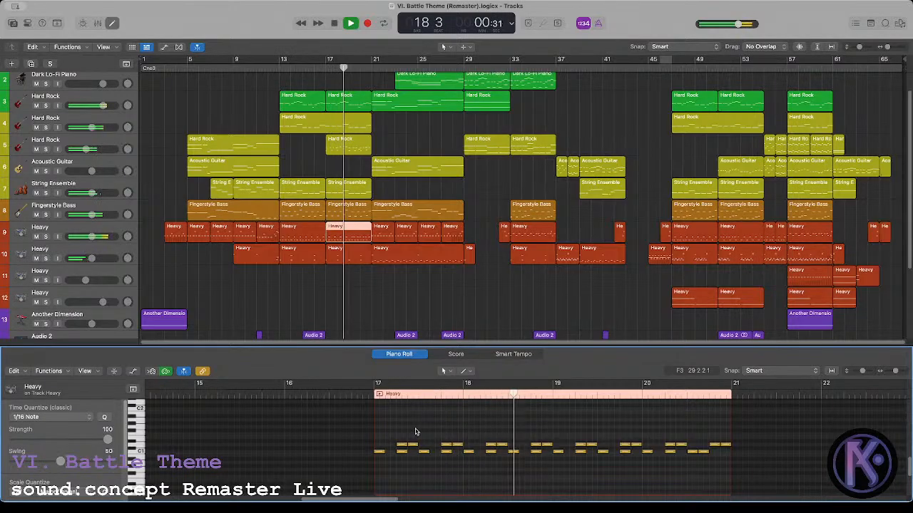
key("space")
Step: Copy all sixteen C1 notes up to F#1 an eighth note later, and remove the last copied note
left_click(138, 452)
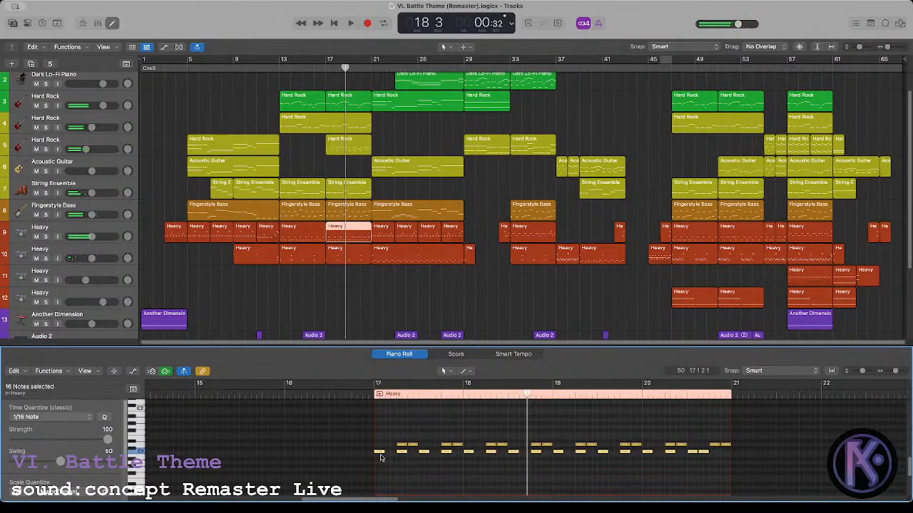
mouse_move(379, 453)
left_mouse_down()
mouse_move(390, 432)
mouse_move(390, 454)
left_mouse_up()
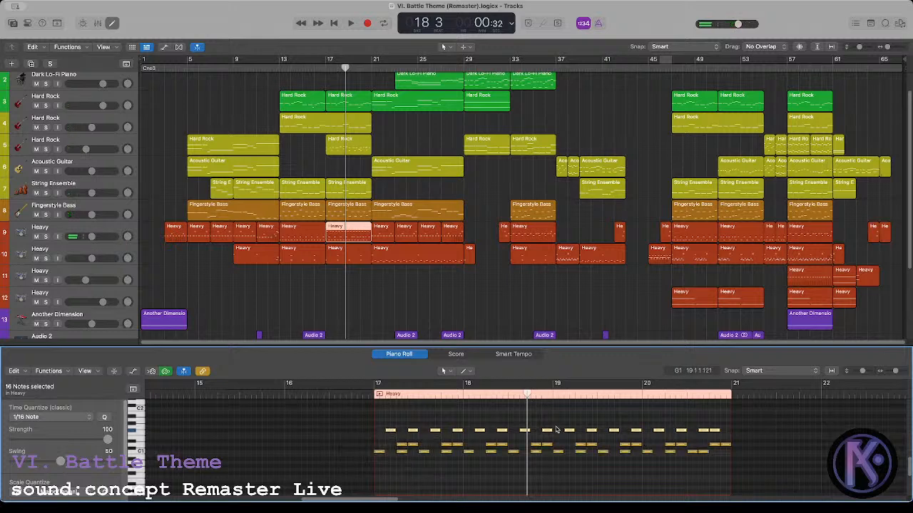
left_click(715, 432)
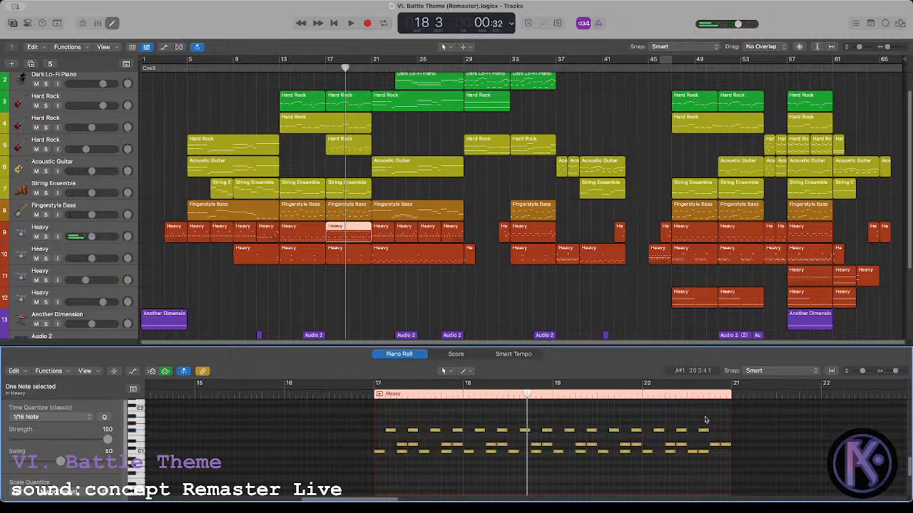
left_click(377, 397)
key("space")
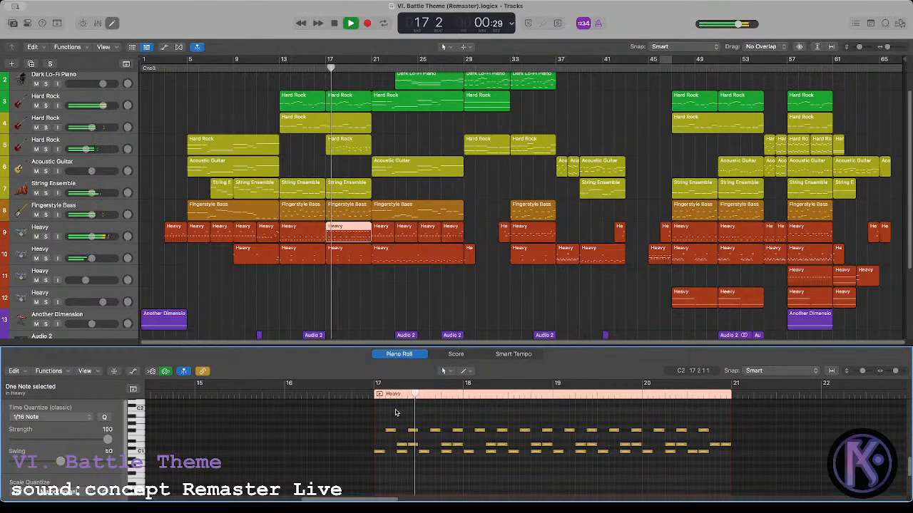
key("space")
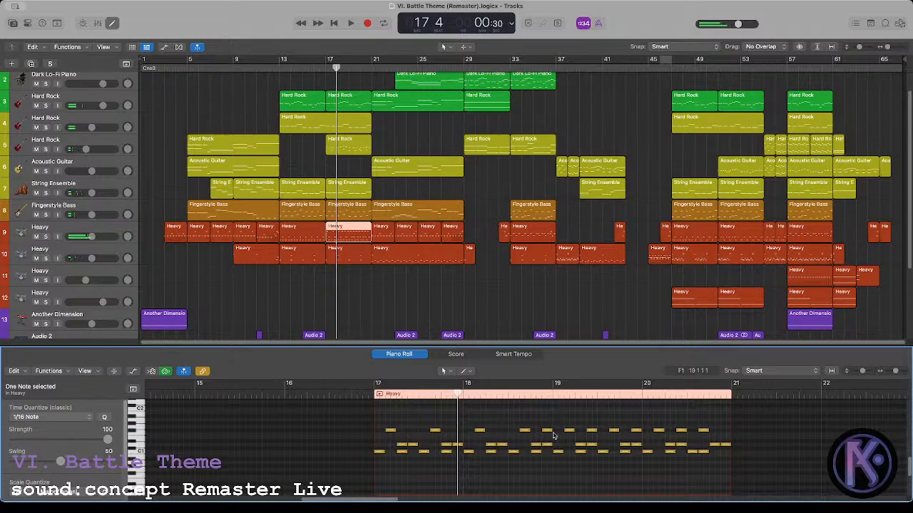
Step: Delete the F#1 notes from bar 19 onward, and raise the four remaining ones in bars 17 and 18 to G#1
left_click_drag(704, 427, 703, 428)
key("Delete")
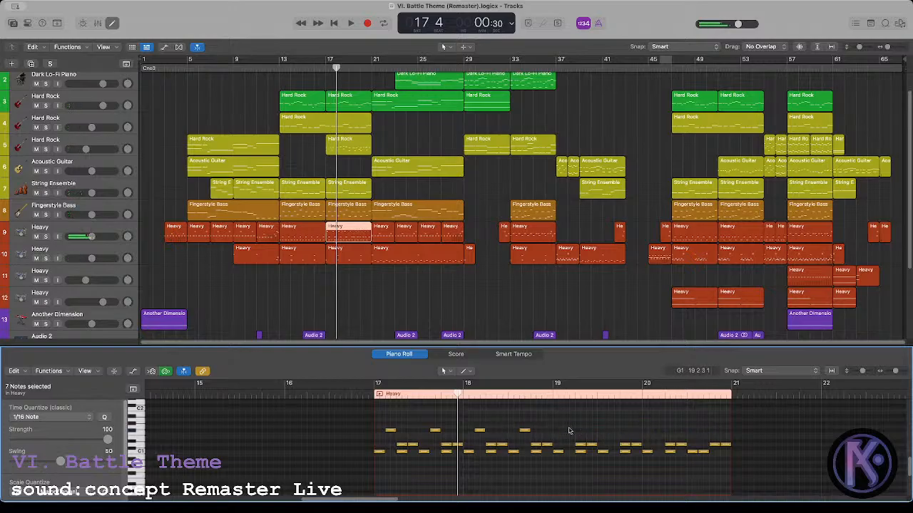
left_click_drag(545, 427, 479, 437)
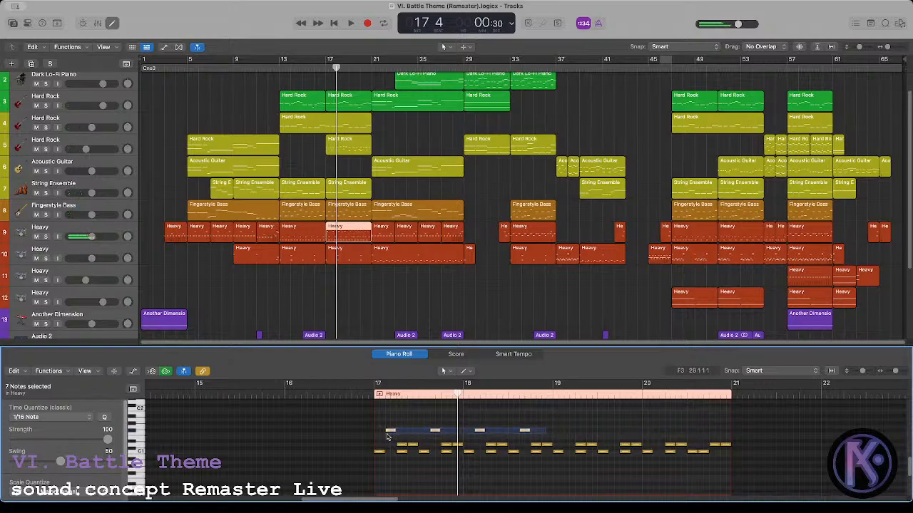
left_click_drag(387, 437, 387, 436)
key("alt+Up")
key("alt+Up")
key("space")
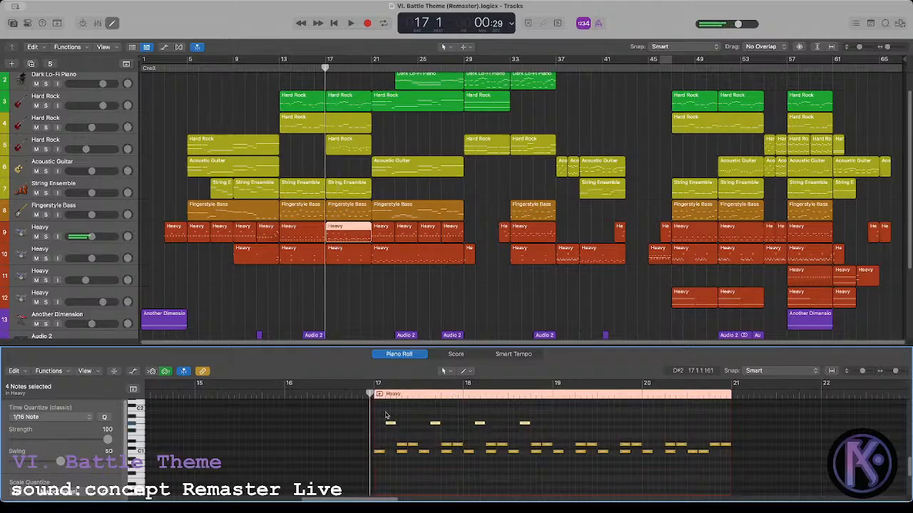
key("space")
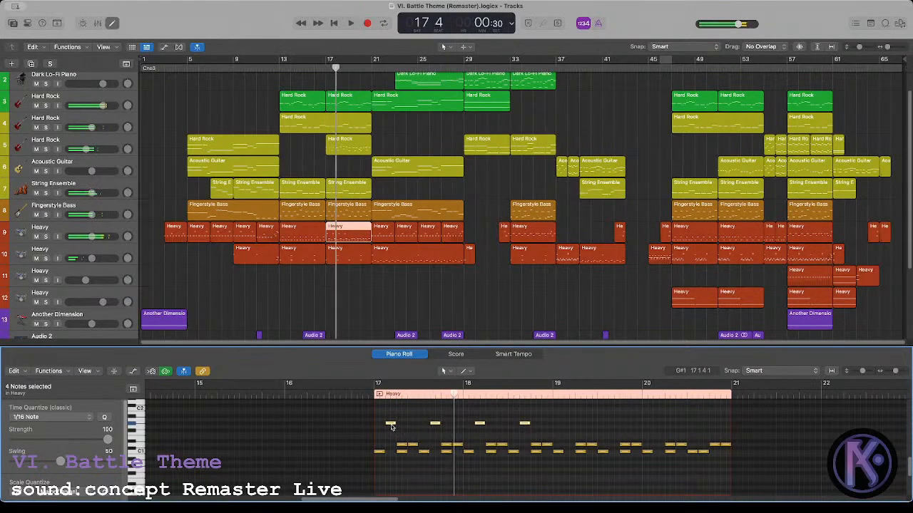
Step: Duplicate the four G#1 notes until they fill every eighth note of bars 17 and 18, and play the pattern
left_click_drag(390, 425, 423, 421)
key("space")
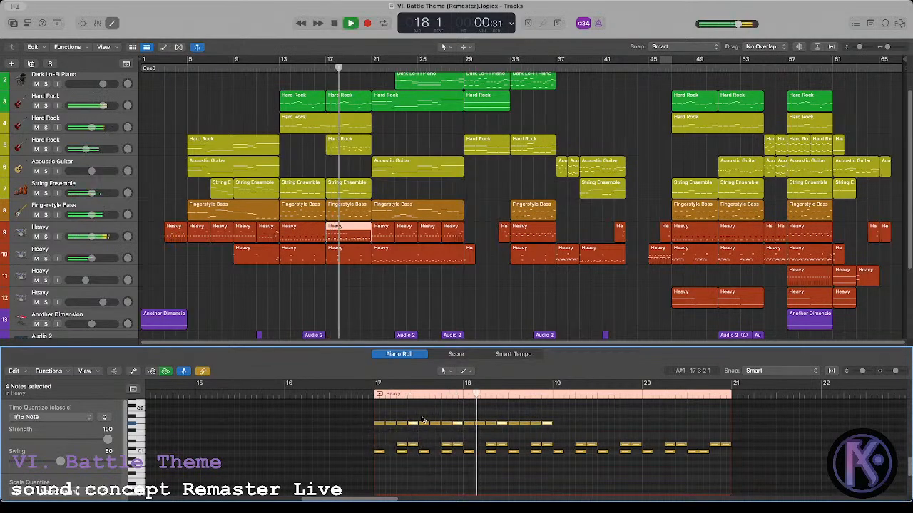
key("space")
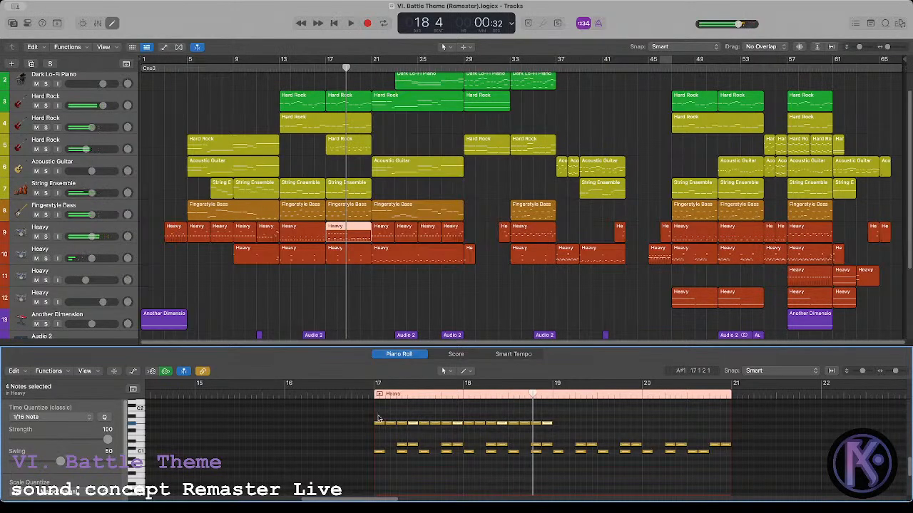
Step: Raise the row of sixteen eighth notes to A#1 and audition it from bar 17
left_click_drag(375, 417, 567, 427)
key("alt+Up")
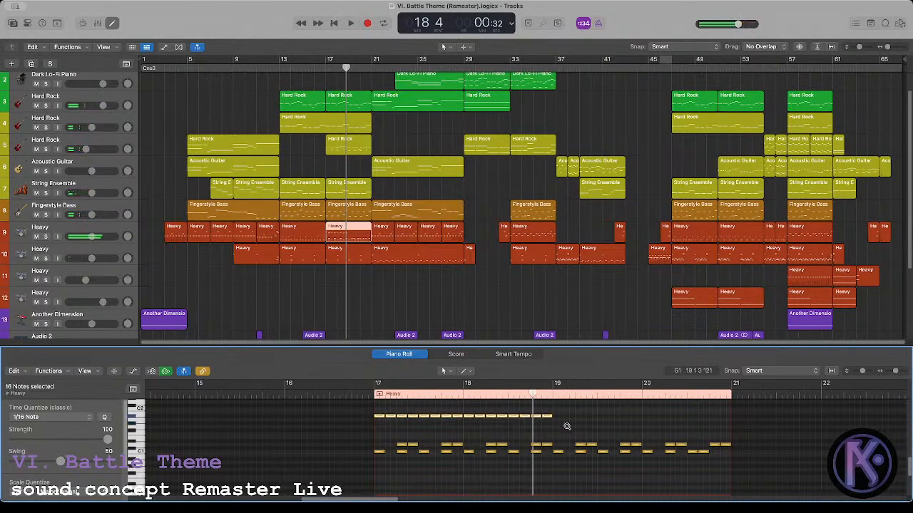
key("shift+space")
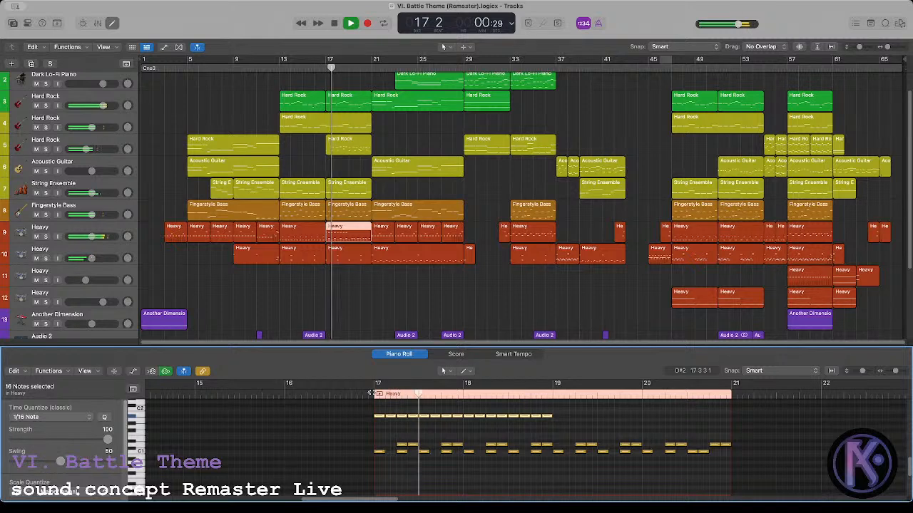
key("space")
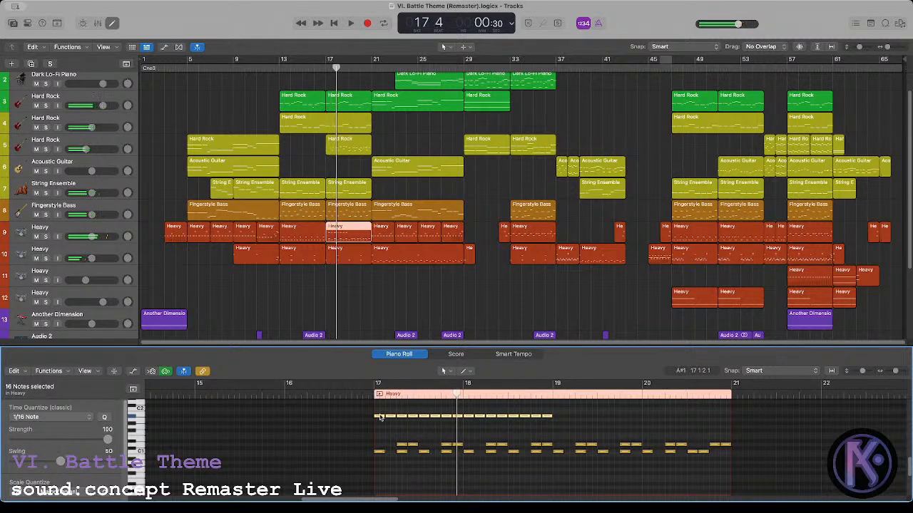
Step: Move the sixteen selected eighth notes down to F1 and audition them from bar 17
left_click_drag(380, 418, 390, 429)
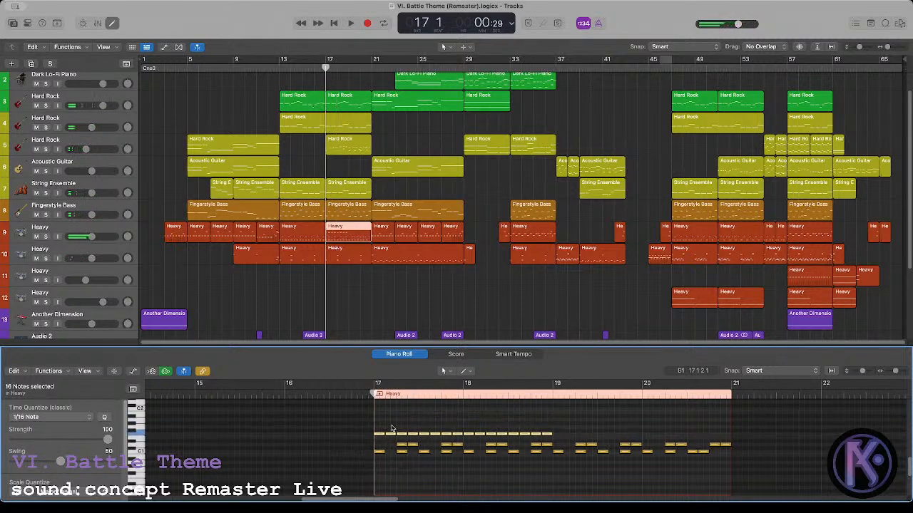
key("space")
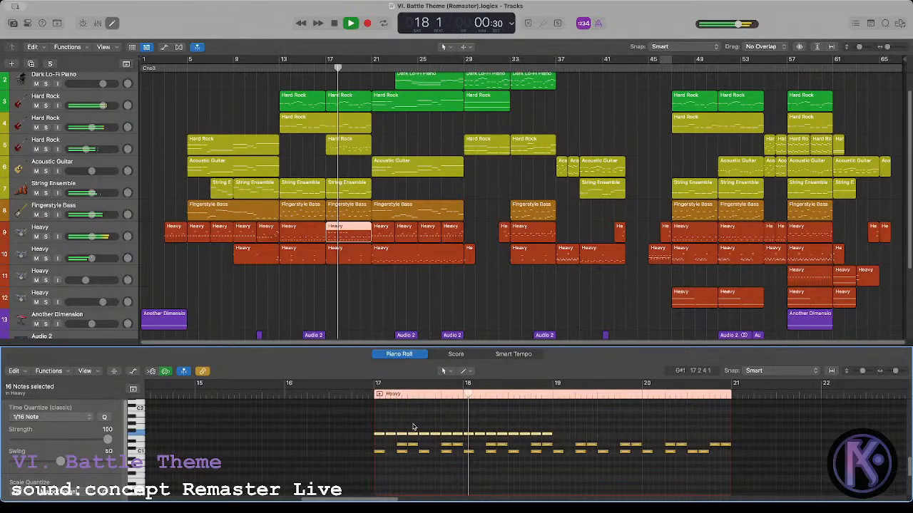
key("space")
Step: Delete every second pair of F1 notes in bars 17 and 18, and copy the remaining eight notes into bars 19 and 20
left_click(401, 429)
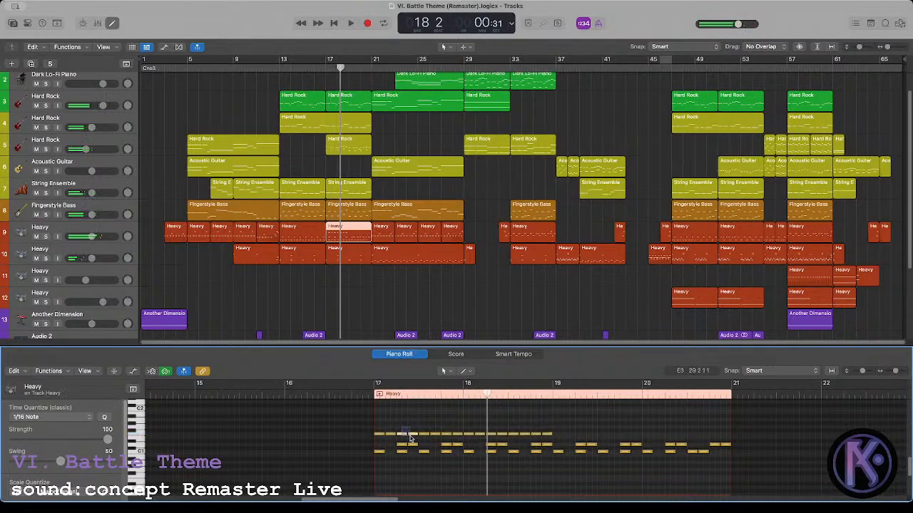
left_click_drag(411, 439, 411, 440)
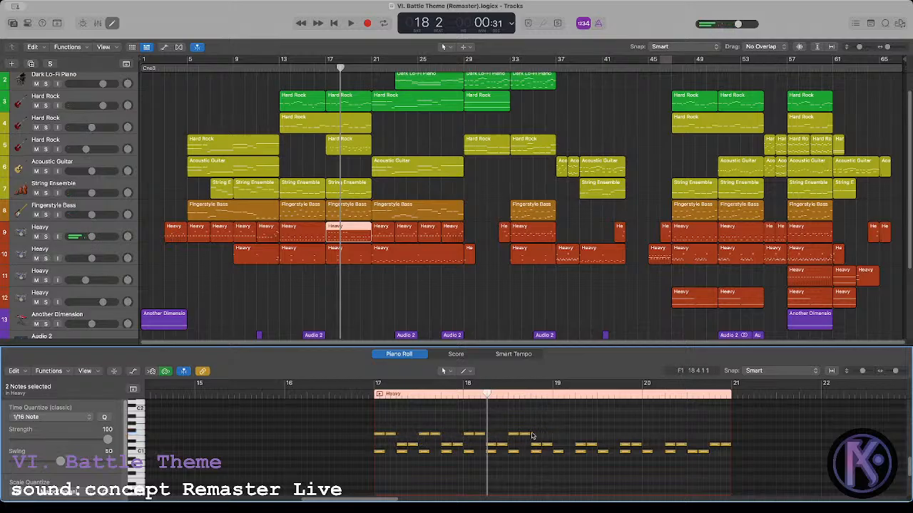
left_click_drag(531, 435, 560, 436)
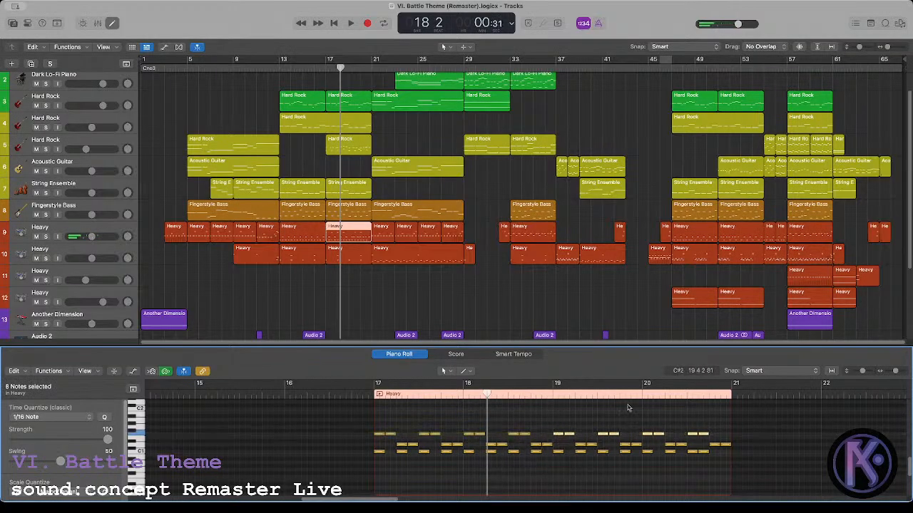
left_click(615, 393)
key("space")
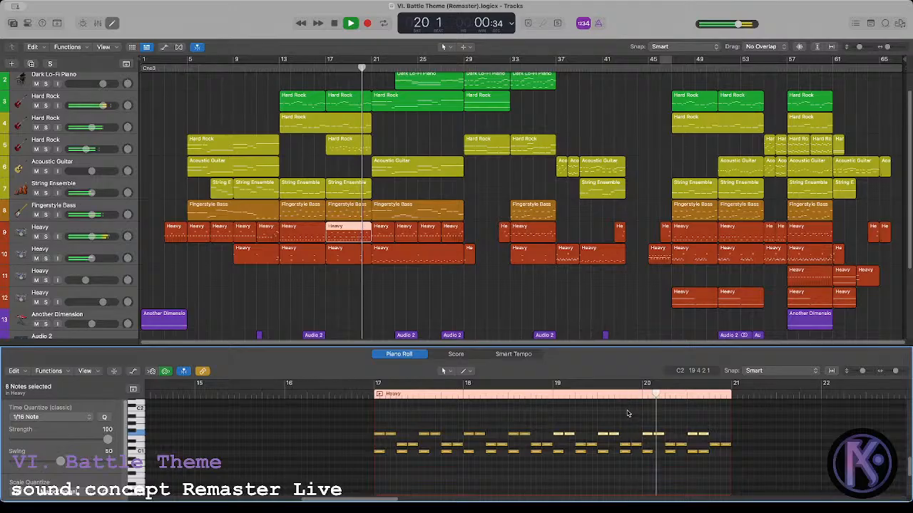
left_click(678, 415)
key("space")
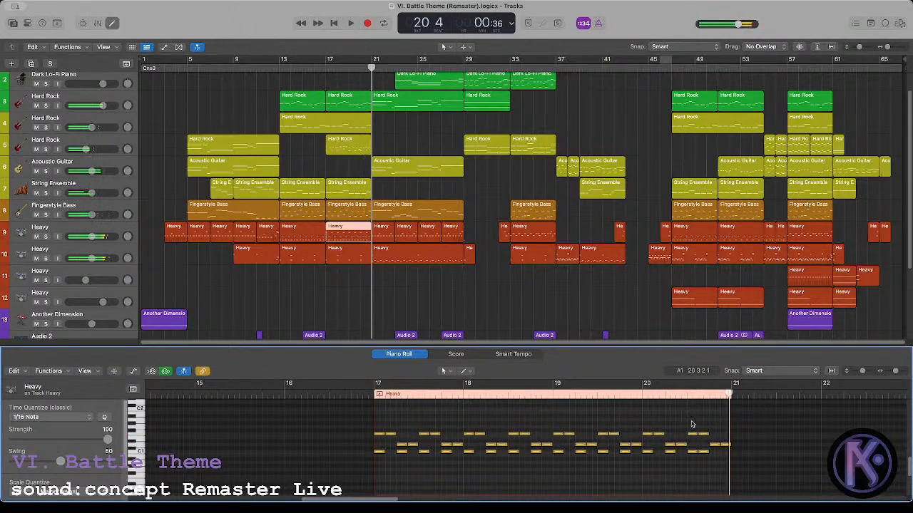
Step: Compare the pattern with the track 9 Heavy region at bar 51, and play the edited region from bar 17 to its end
left_click_drag(687, 419, 750, 473)
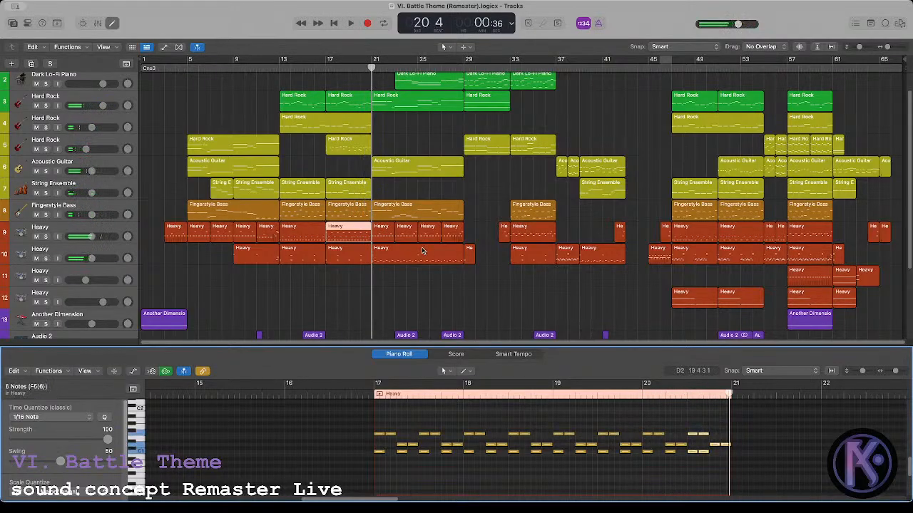
left_click(717, 69)
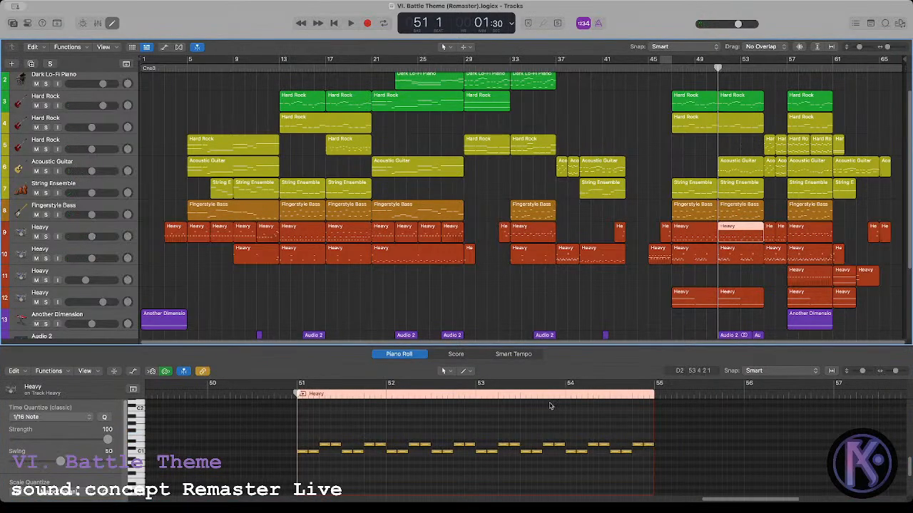
left_click(327, 67)
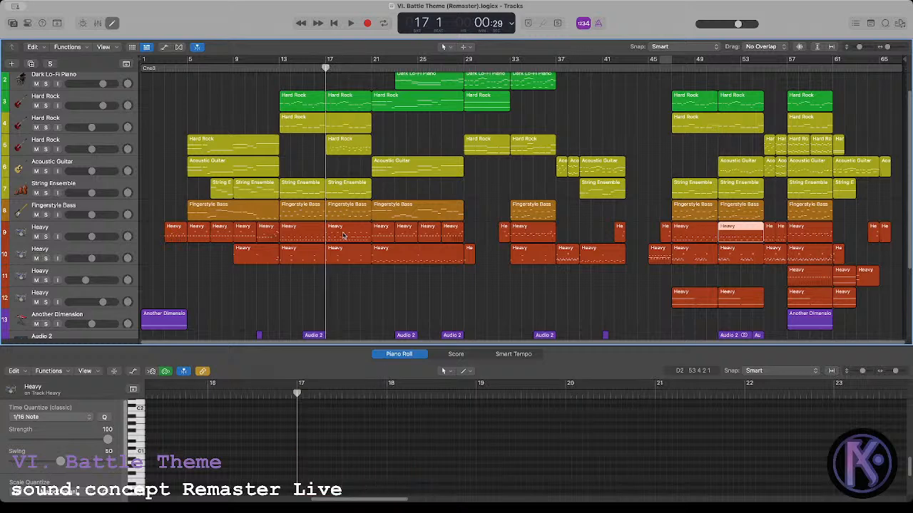
key("space")
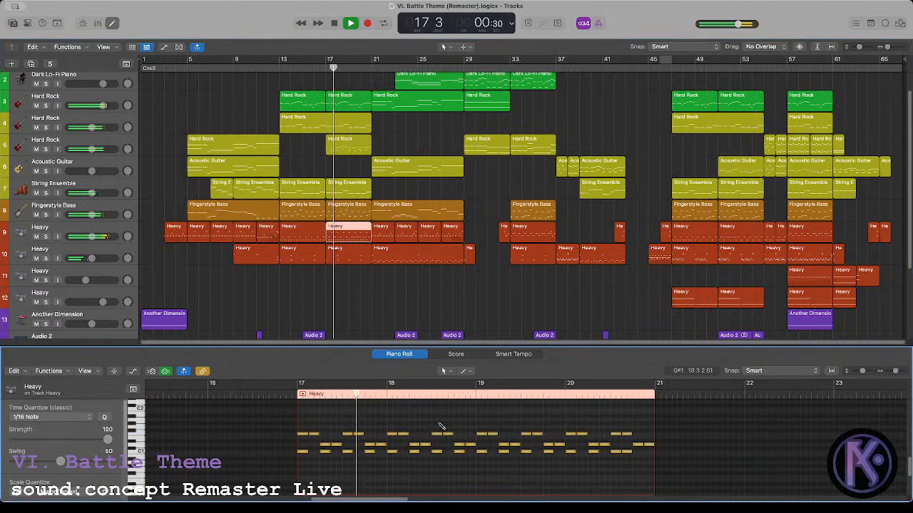
left_click(391, 426)
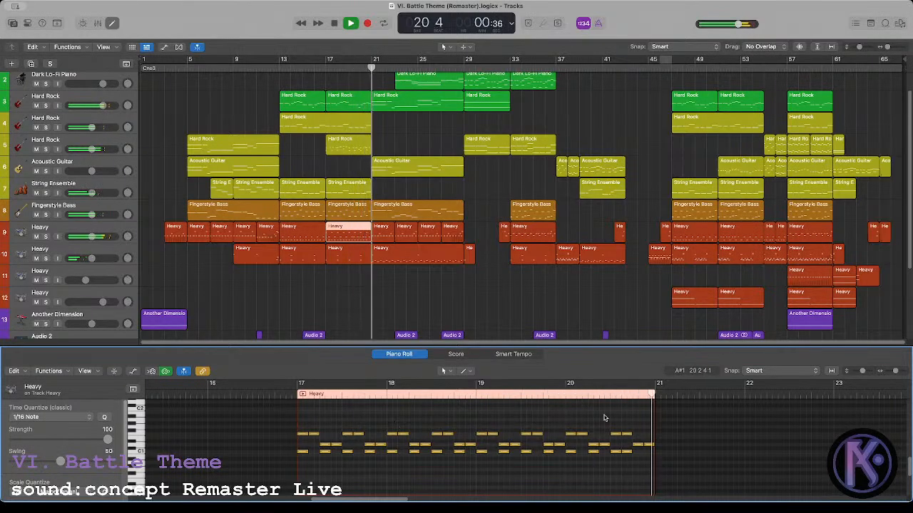
key("space")
Step: Select the six-note drum fill in the second half of bar 12 in the track 9 Heavy region for copying
left_click(269, 68)
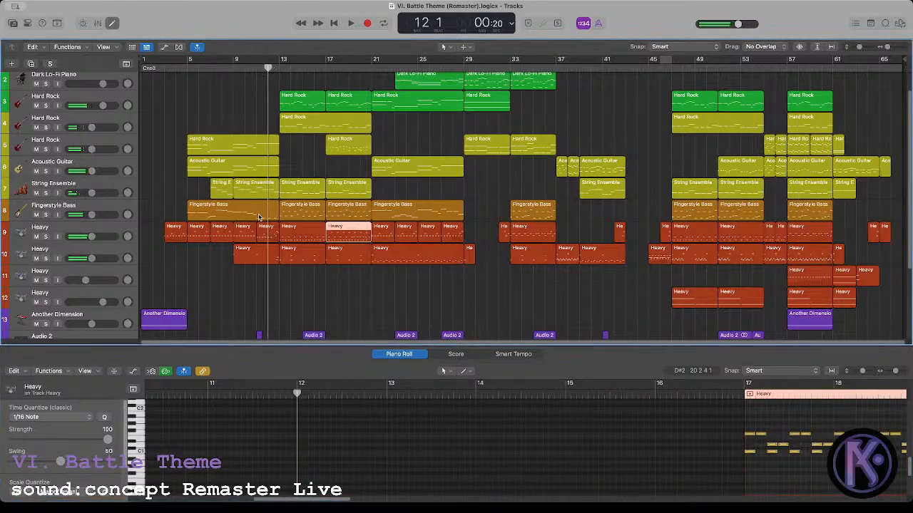
left_click(273, 238)
left_click_drag(343, 409, 402, 473)
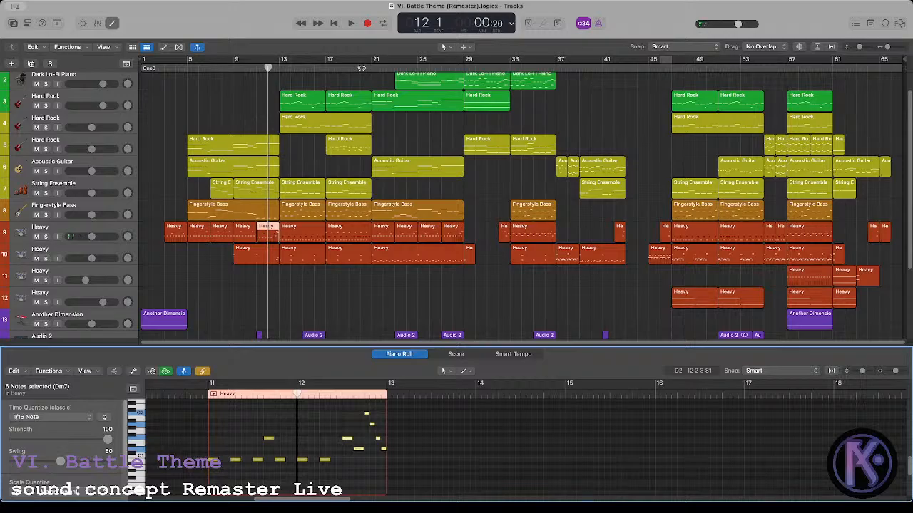
Step: Replace the last six notes of bar 20, from beat 3, with the drum fill copied from bar 12, and play the transition
left_click(363, 68)
left_click(352, 239)
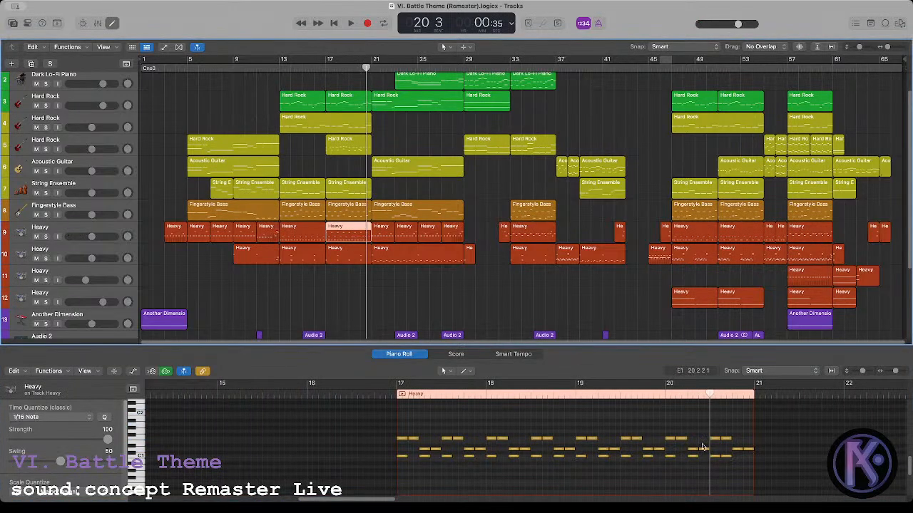
left_click_drag(722, 435, 745, 479)
key("Delete")
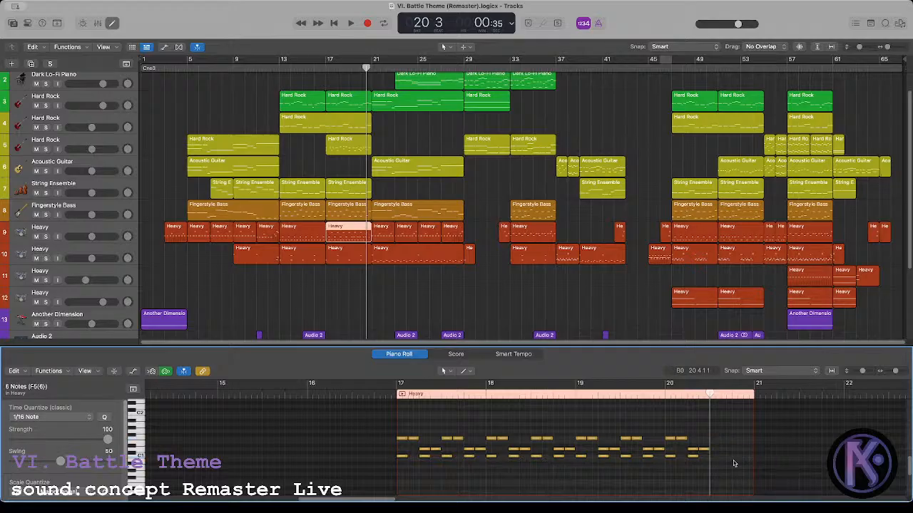
key("r")
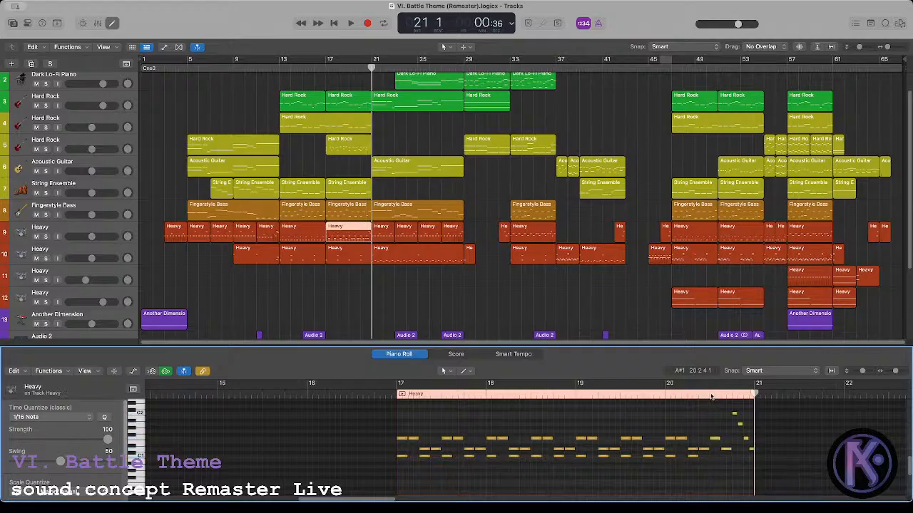
left_click(711, 397)
key("space")
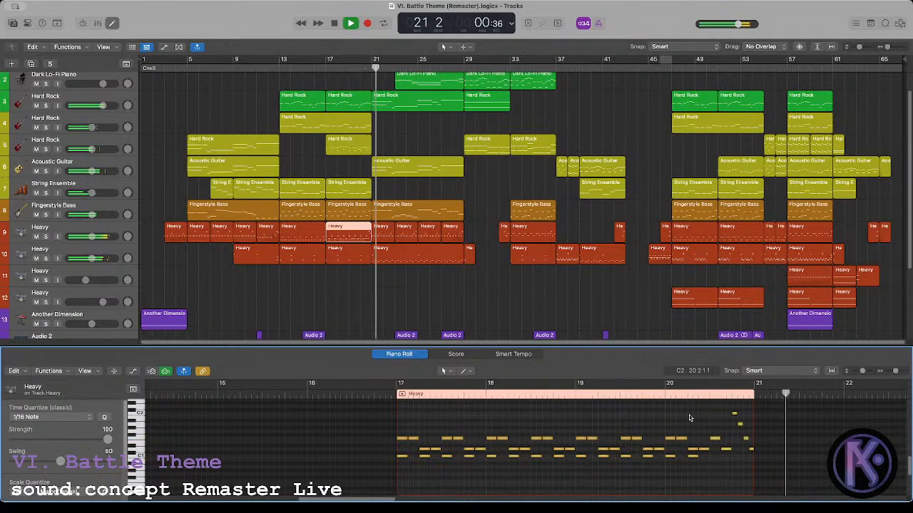
Step: Stop playback, return the playhead to bar 13, and open the Fingerstyle Bass region at bar 13 for note editing
left_click(375, 187)
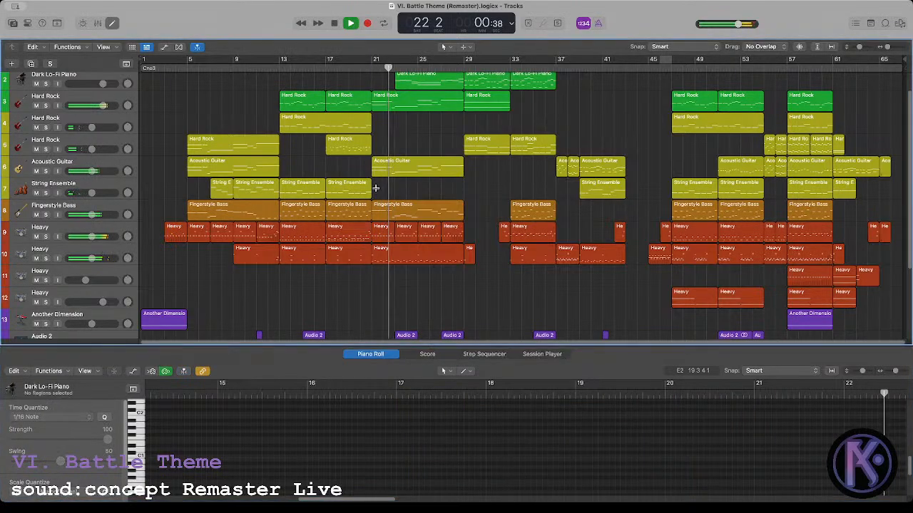
scroll(375, 187, "up", 1)
key("space")
left_click(278, 68)
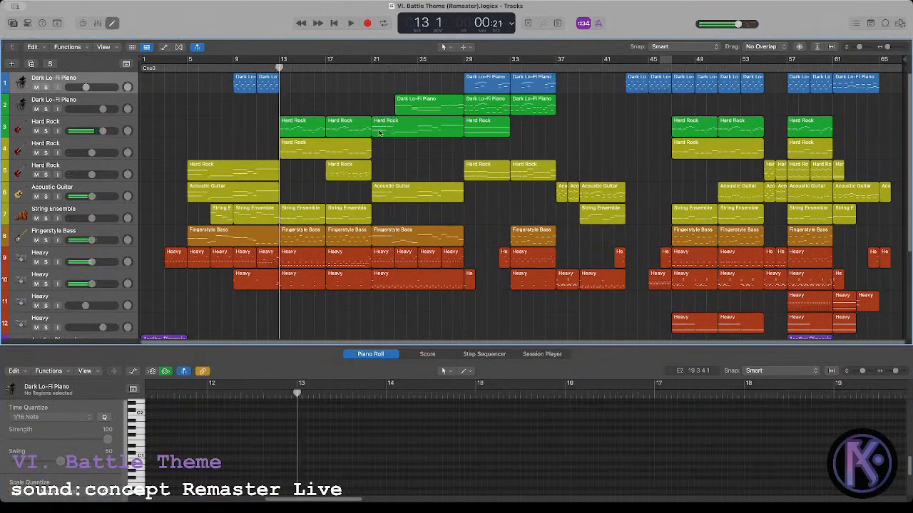
scroll(361, 180, "down", 2)
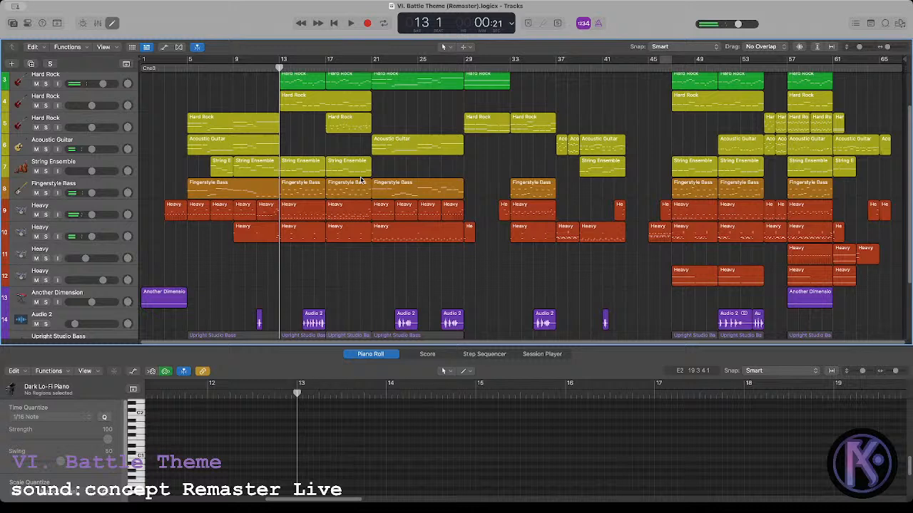
left_click(306, 193)
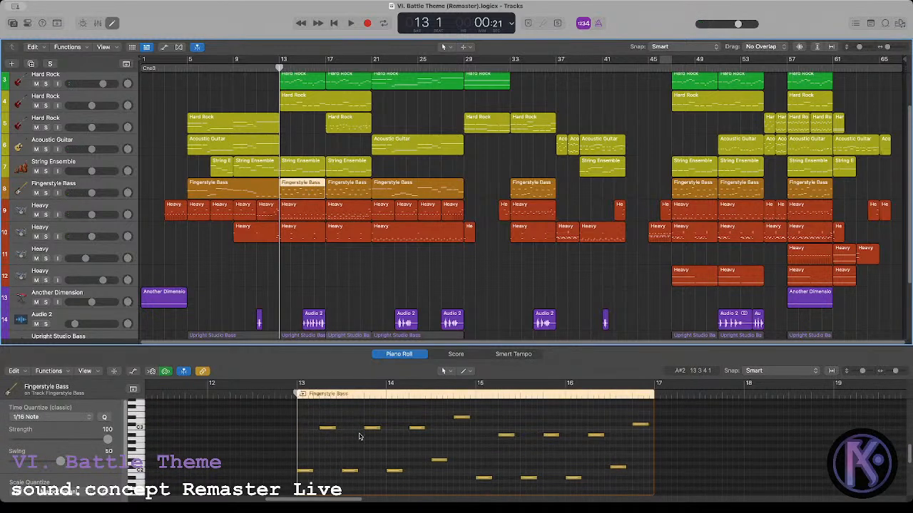
Step: Play the opening bars of the Fingerstyle Bass region twice from bar 13 and return the playhead there
key("space")
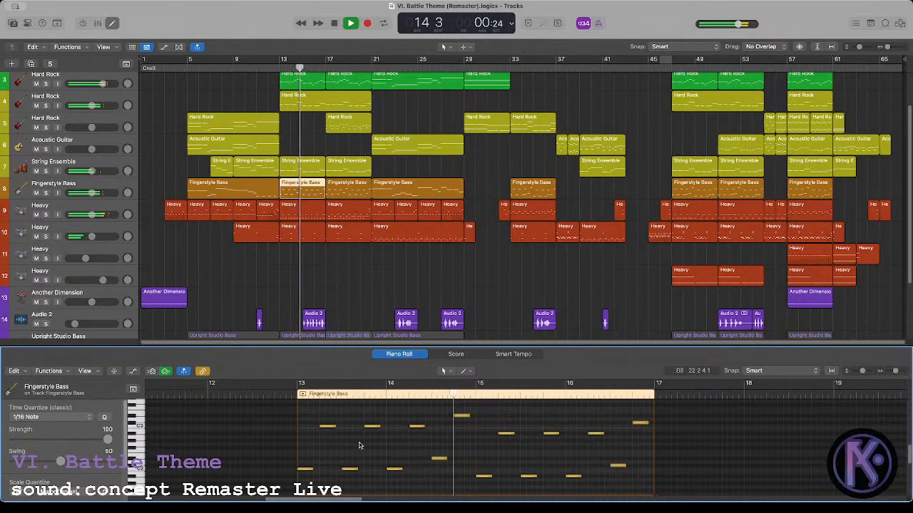
key("space")
left_click(277, 79)
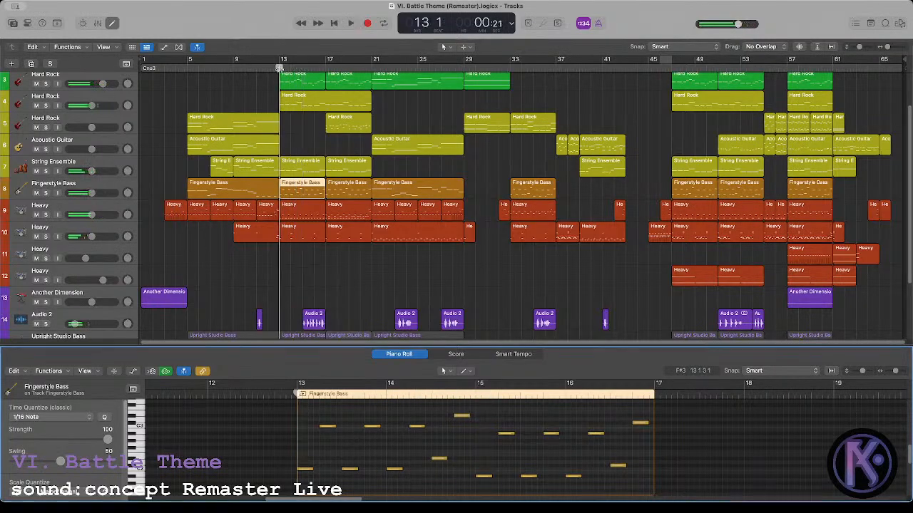
key("space")
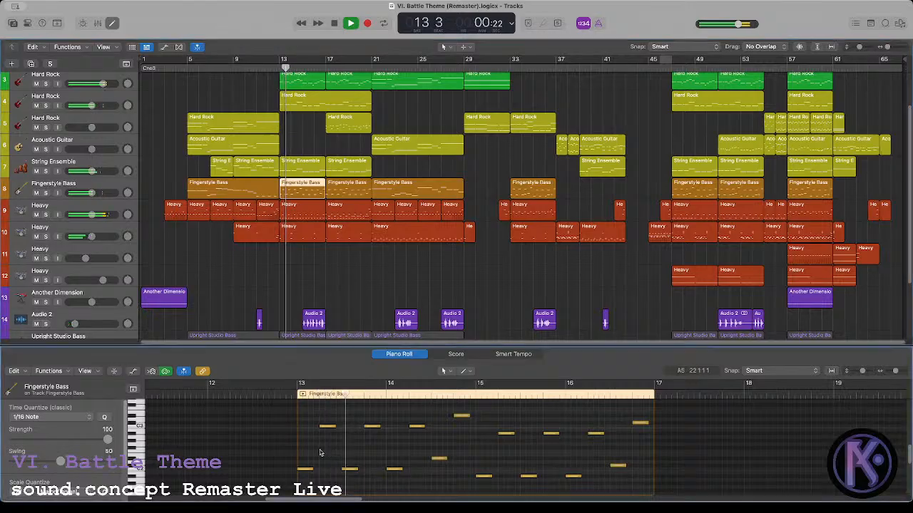
key("space")
left_click(298, 400)
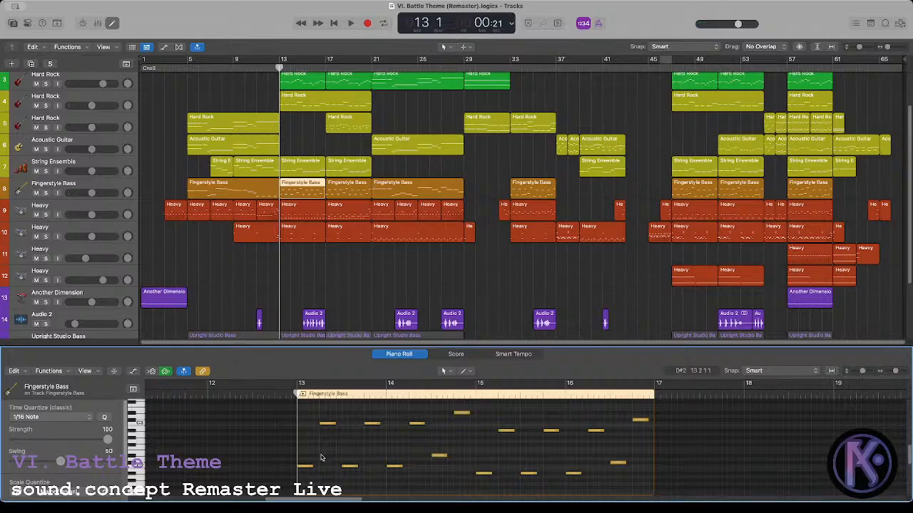
Step: Delete the eight upper notes of the bass region, and turn each low note in bar 13 into two repeated eighth notes
left_click_drag(350, 484, 313, 469)
left_click_drag(316, 412, 649, 448)
scroll(462, 448, "up", 1)
key("Delete")
scroll(463, 433, "down", 1)
key("space")
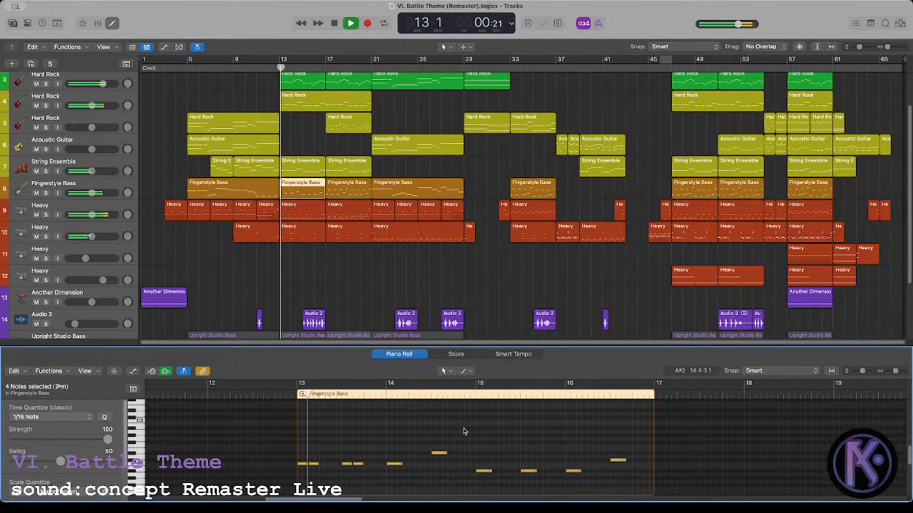
Step: Double the first note of bar 14, add an off-beat note in beat 2, and shift the shortened higher note to beat 3's off-beat
scroll(357, 431, "down", 1)
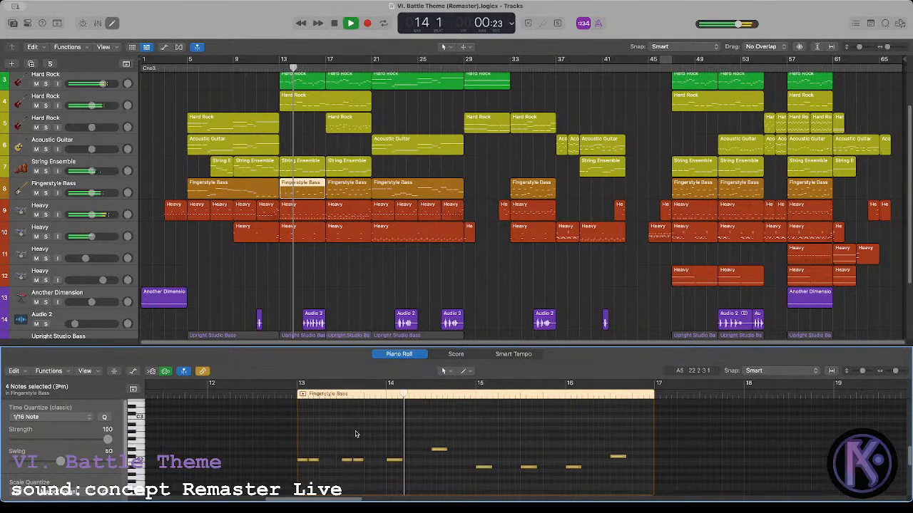
key("space")
left_click_drag(402, 460, 399, 466)
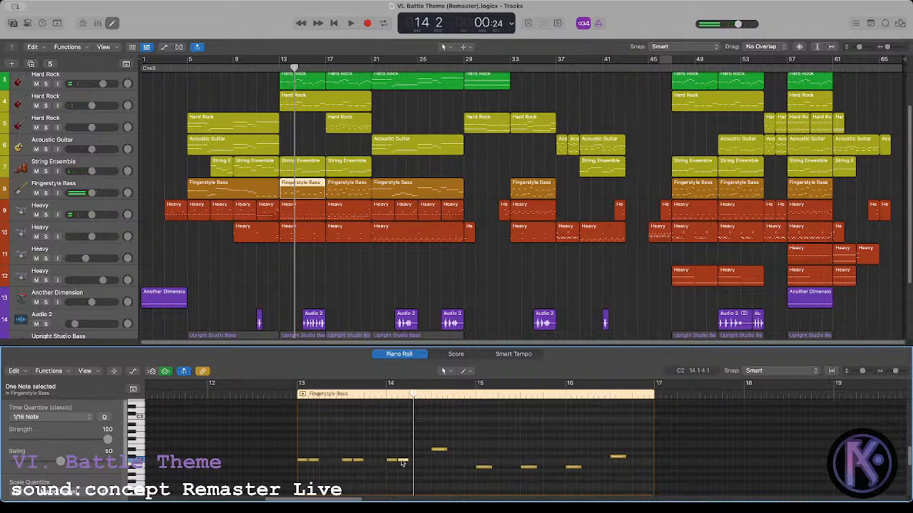
left_click(437, 449)
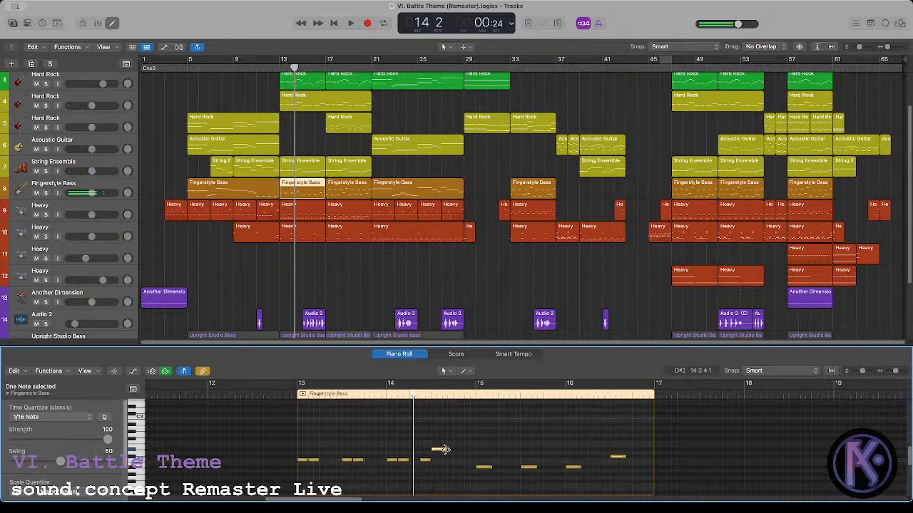
left_click_drag(441, 449, 447, 451)
Step: Solo the Fingerstyle Bass track and play the edited bass line from bar 13
left_click(299, 394)
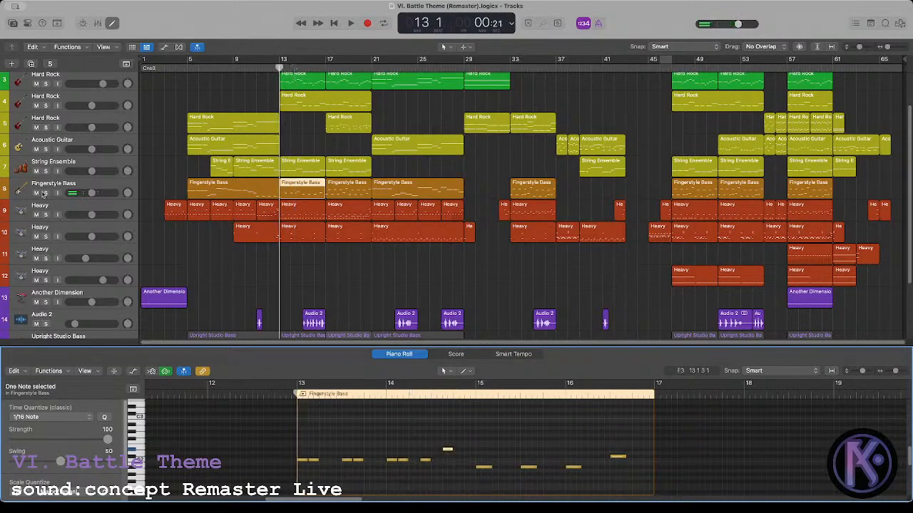
left_click(45, 193)
key("space")
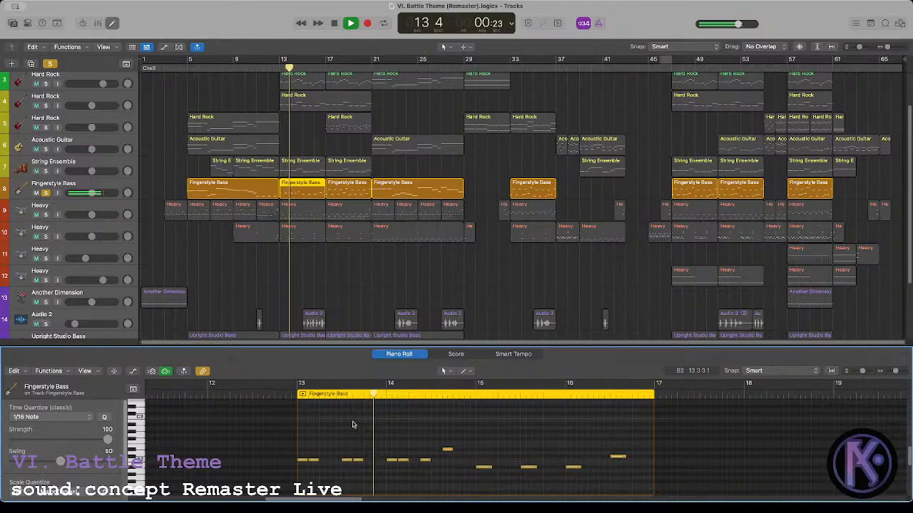
key("space")
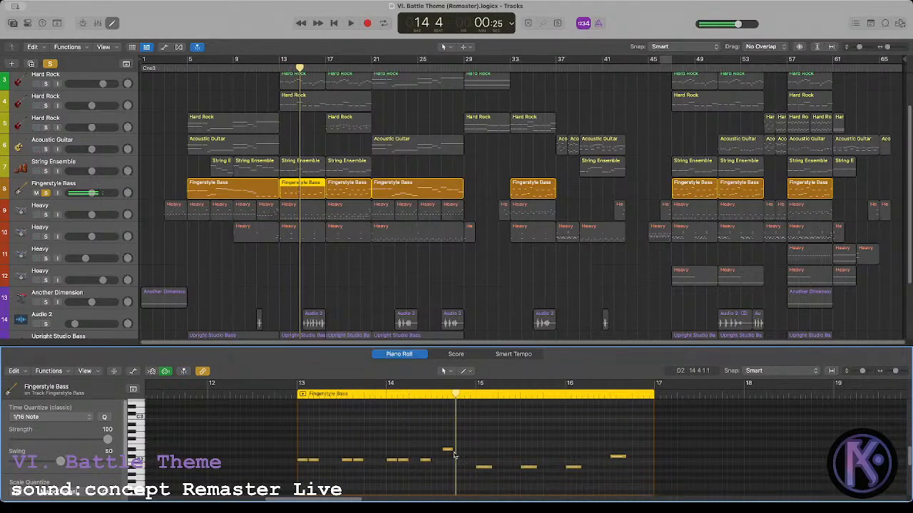
Step: Move bar 14's higher note to beat 4, and add bass notes on the off-beats of beats 2 and 4 in bar 13
left_click_drag(447, 450, 459, 450)
left_click(330, 485)
left_click_drag(355, 460, 381, 460)
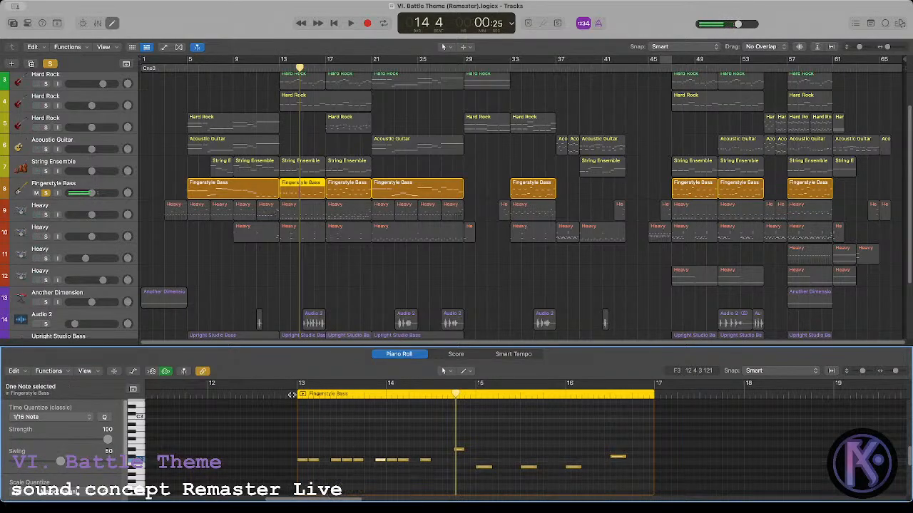
left_click(359, 426)
key("shift+space")
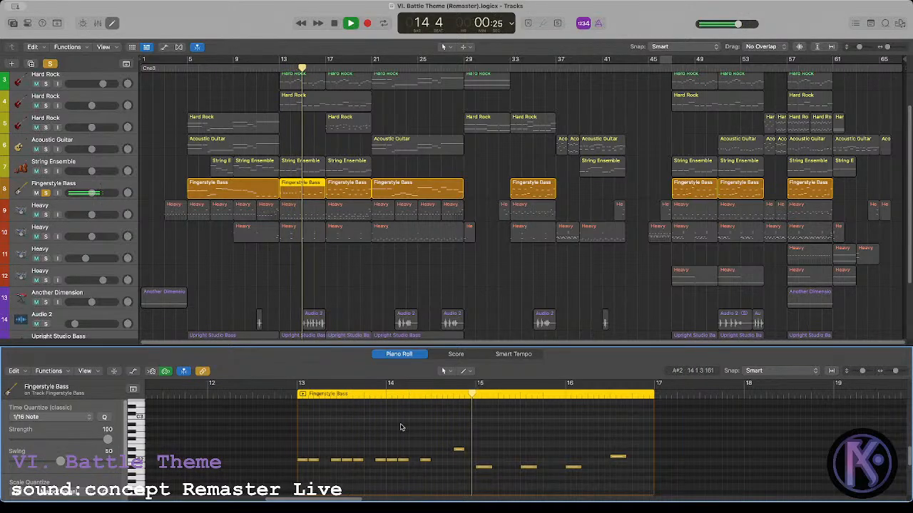
key("space")
Step: Unsolo the Fingerstyle Bass track and play the bass line with the full arrangement from bar 13
left_click(300, 396)
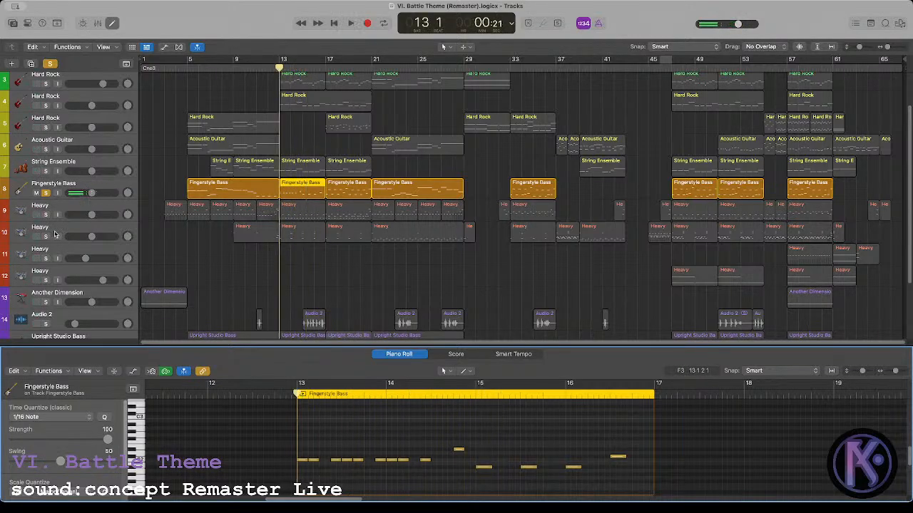
left_click(45, 193)
key("space")
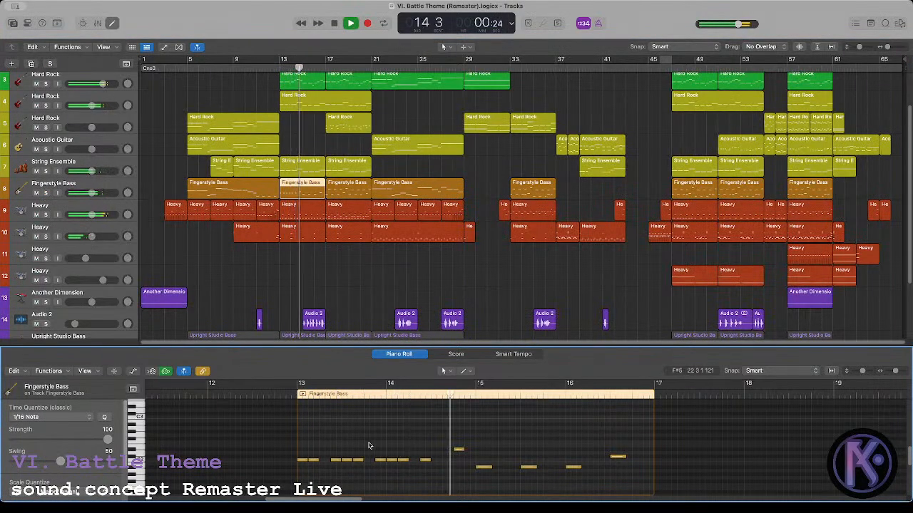
key("space")
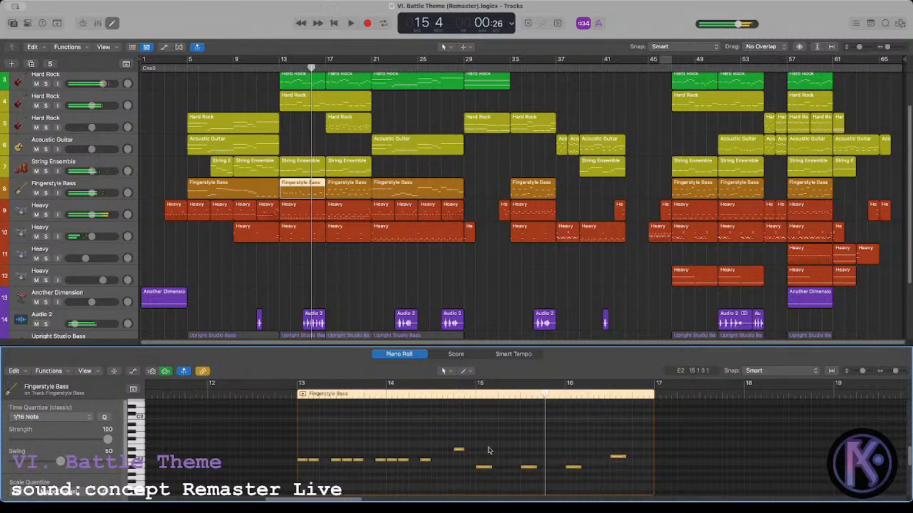
Step: Rework the bass notes in bars 15 and 16 into the same eighth-note rhythm as bars 13 and 14, with the higher note on beat 4
scroll(481, 453, "down", 1)
left_click_drag(537, 462, 579, 476)
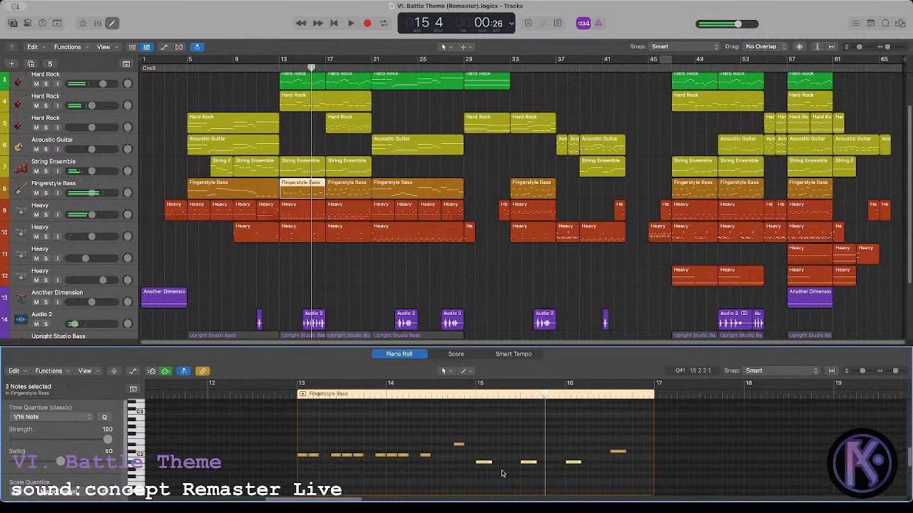
left_click(485, 462)
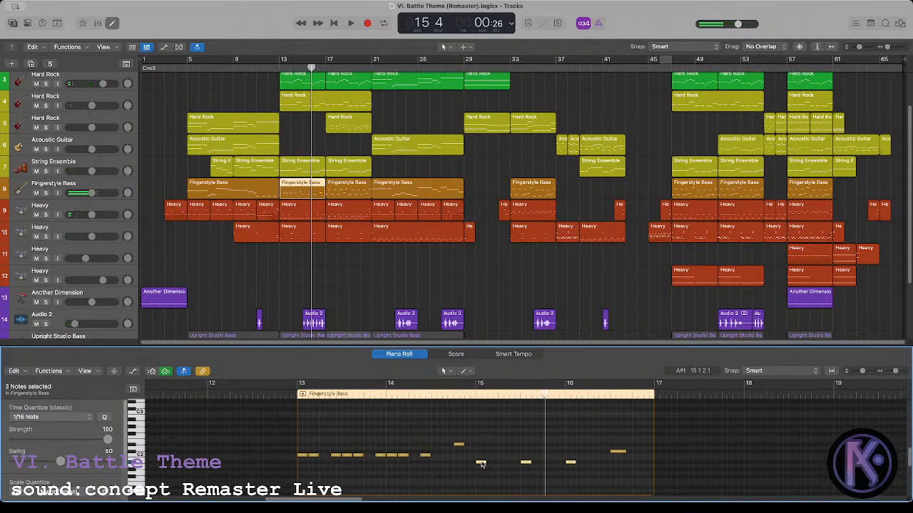
left_click_drag(486, 463, 559, 452)
left_click(567, 451)
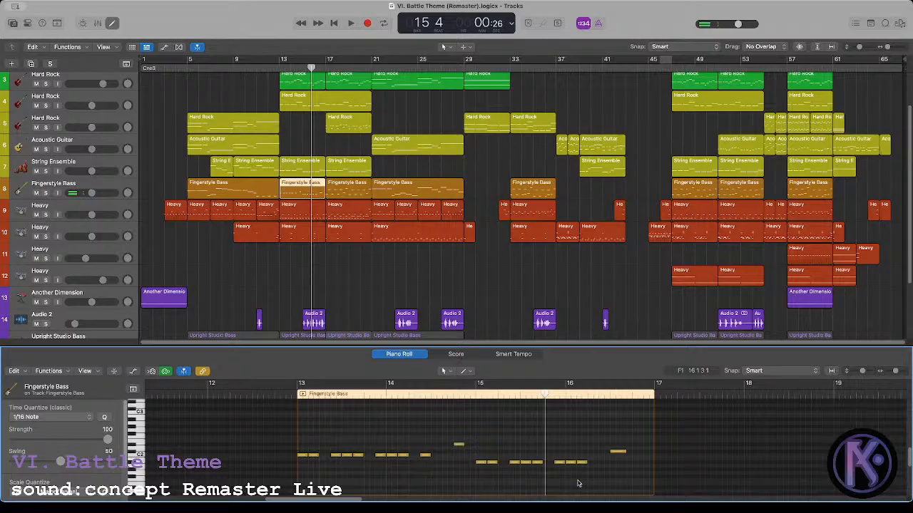
left_click_drag(624, 457, 602, 462)
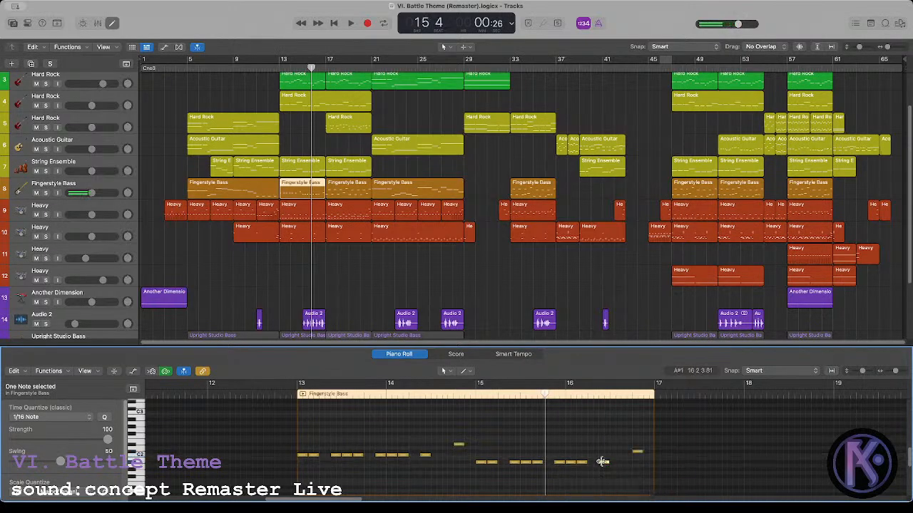
key("space")
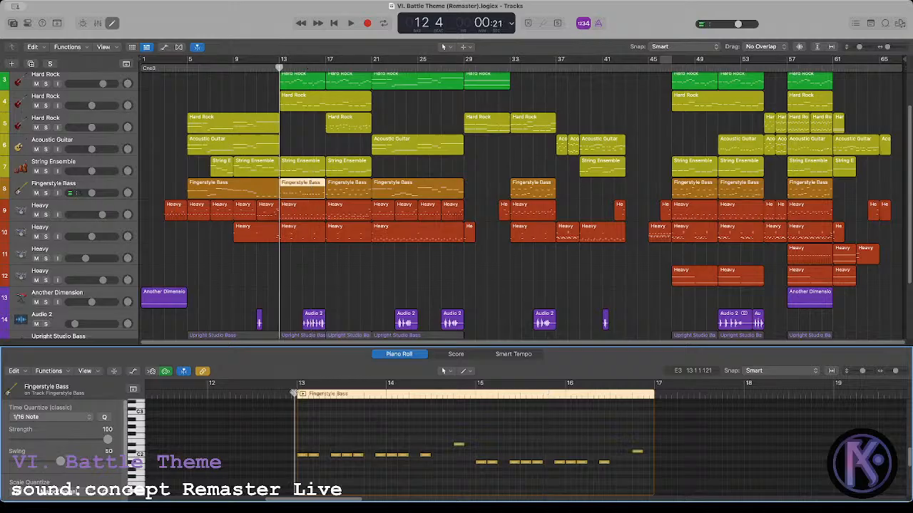
Step: Replace the Fingerstyle Bass region at bar 17 with a copy of the edited region from bar 13
left_click(337, 187)
left_click(351, 258)
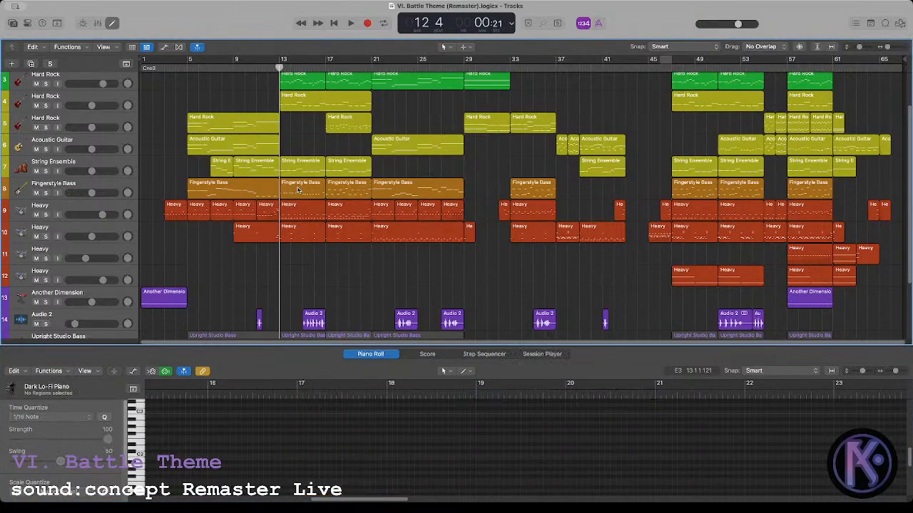
left_click_drag(299, 189, 344, 189)
Step: Play the arrangement from bar 13 into bar 19 to check both bass regions, and return the playhead to bar 13
key("space")
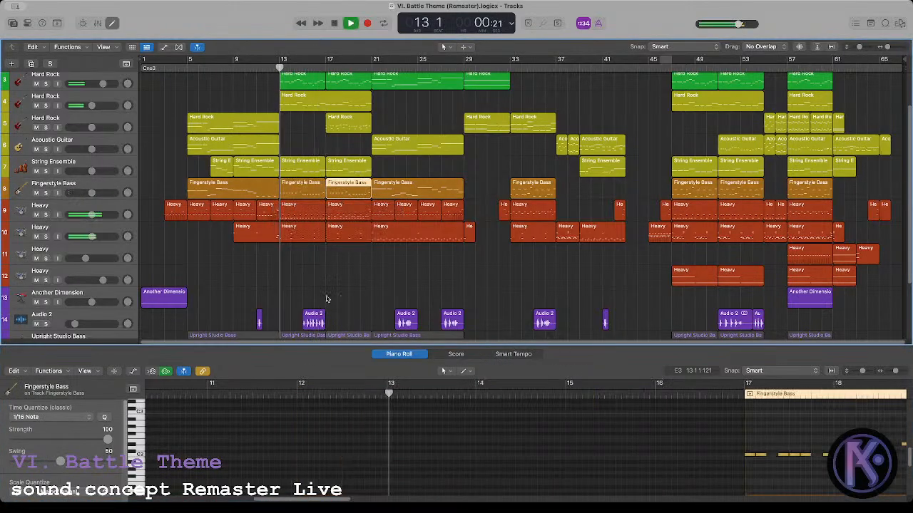
left_click(333, 280)
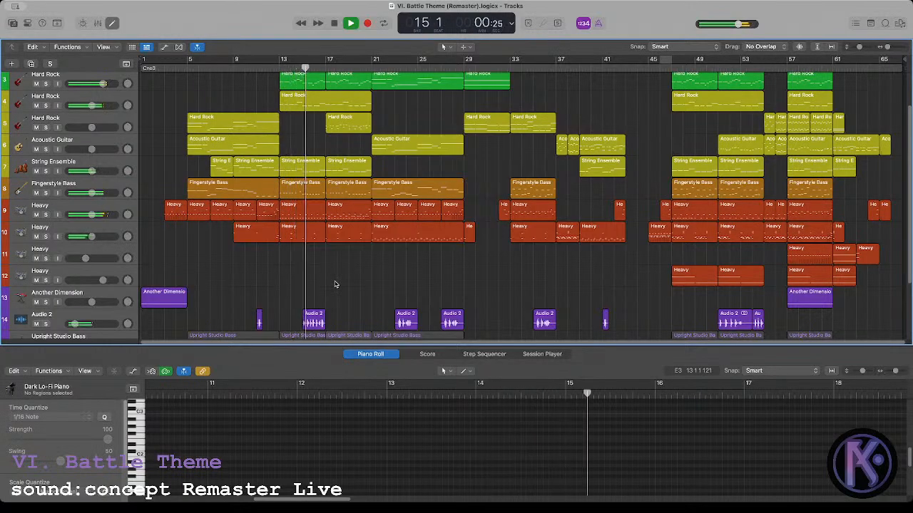
left_click_drag(225, 189, 401, 197)
left_click(209, 198)
left_click_drag(209, 197, 401, 200)
left_click(381, 174)
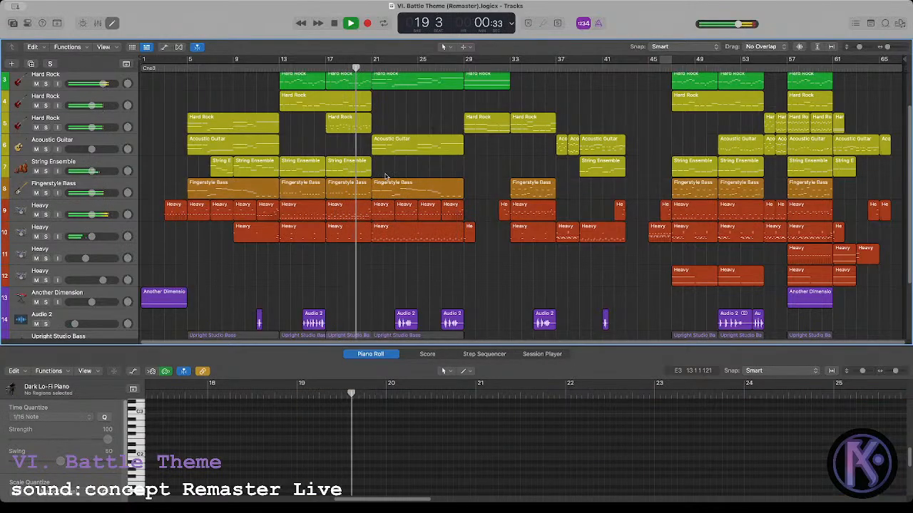
key("space")
left_click(278, 68)
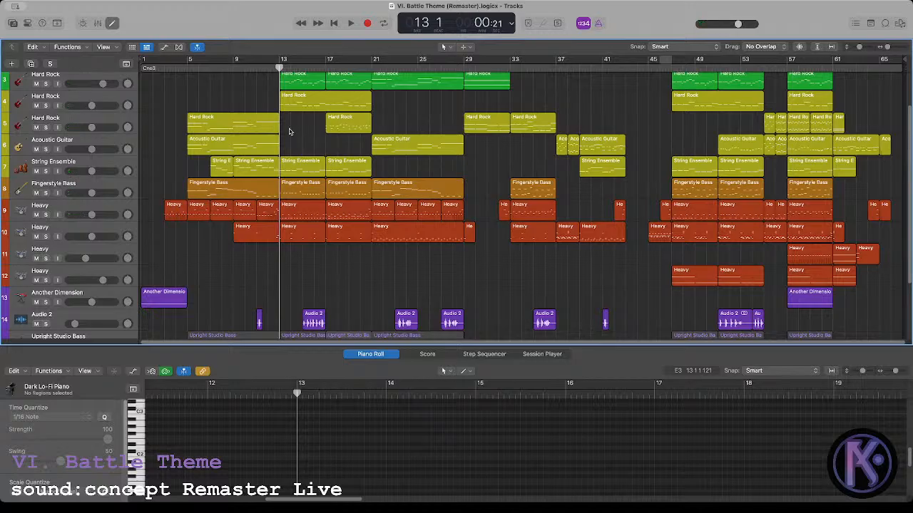
Step: Duplicate the track 4 Hard Rock guitar as a new track below it, open the sound library, and create an empty region at bar 13
scroll(289, 131, "up", 3)
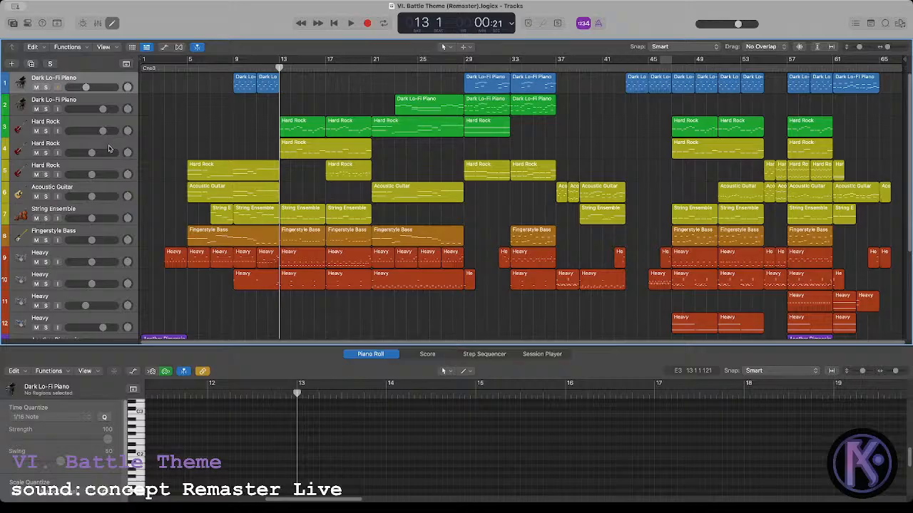
left_click(123, 158)
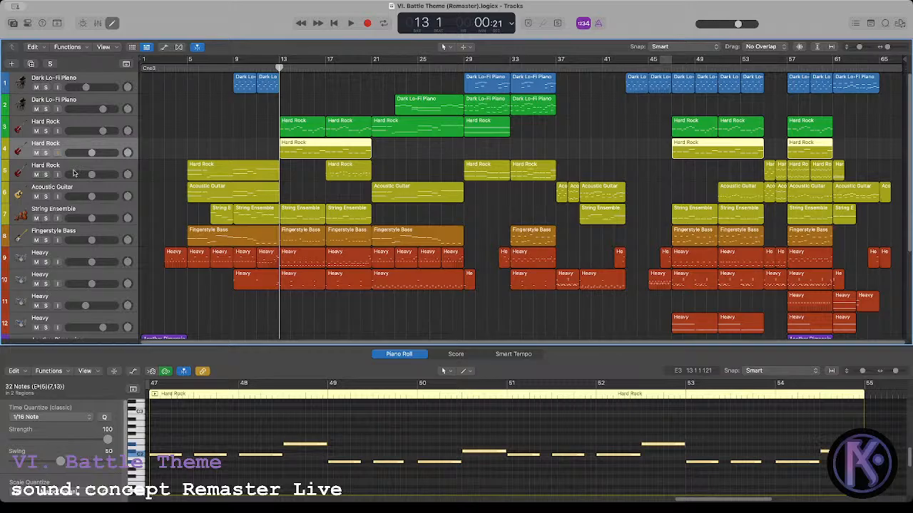
key("super+d")
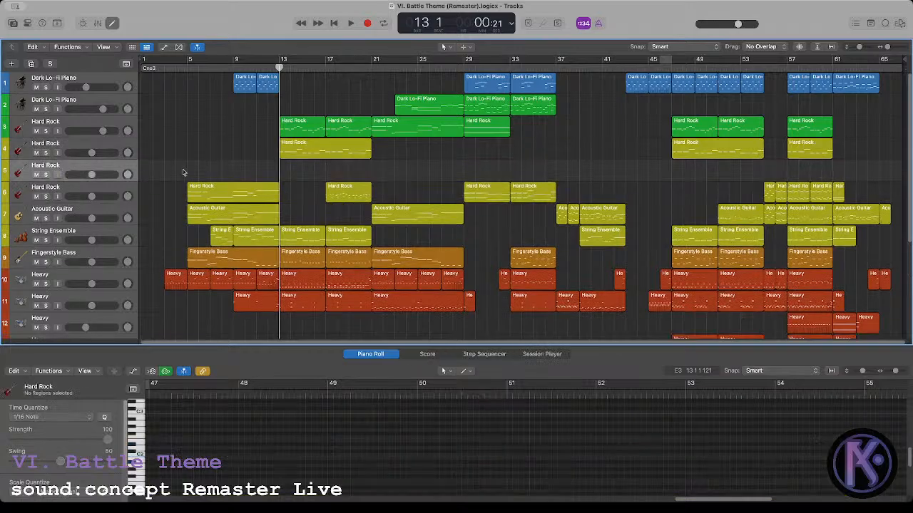
key("y")
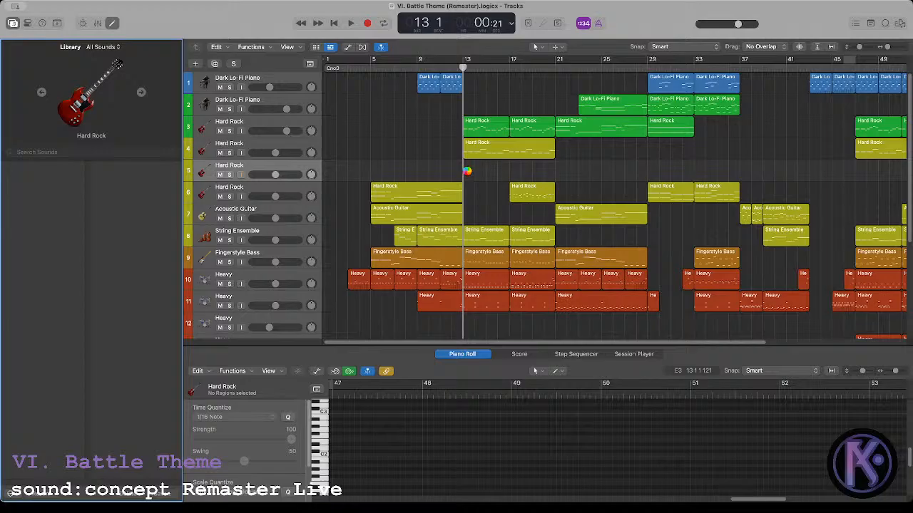
double_click(471, 174)
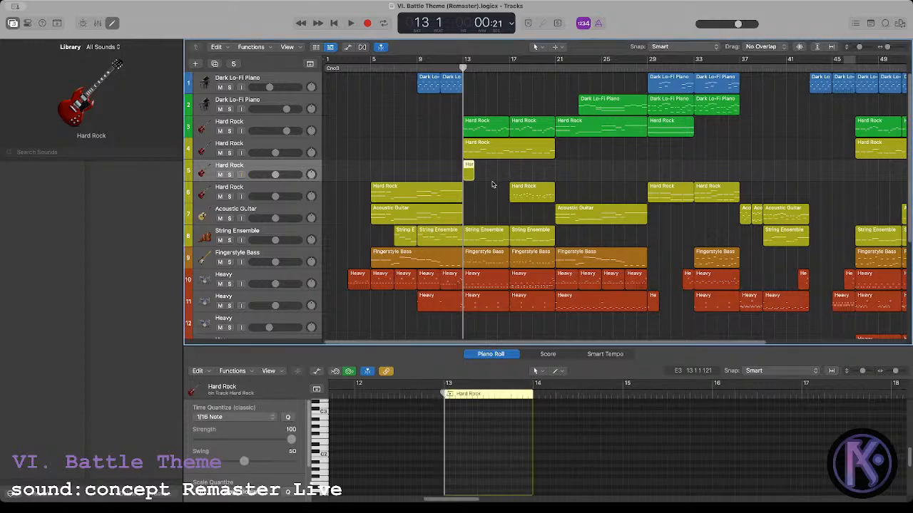
Step: Extend the empty track 5 Hard Rock region to four bars, ending at bar 17, and close the sound library
left_click_drag(471, 174, 509, 174)
left_click(10, 22)
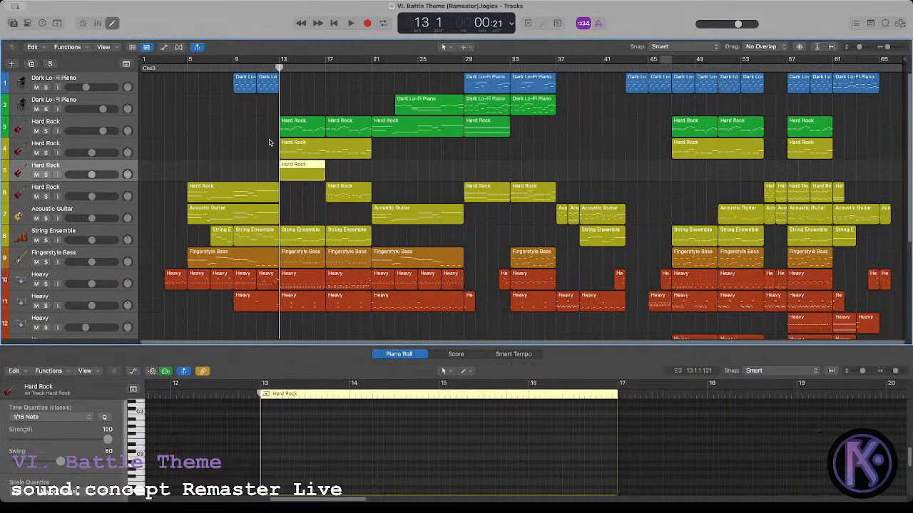
Step: Copy the bar 13 to 16 notes from the track 3 and track 4 Hard Rock regions into the track 5 region
left_click_drag(270, 129, 306, 151)
left_click_drag(257, 421, 279, 464)
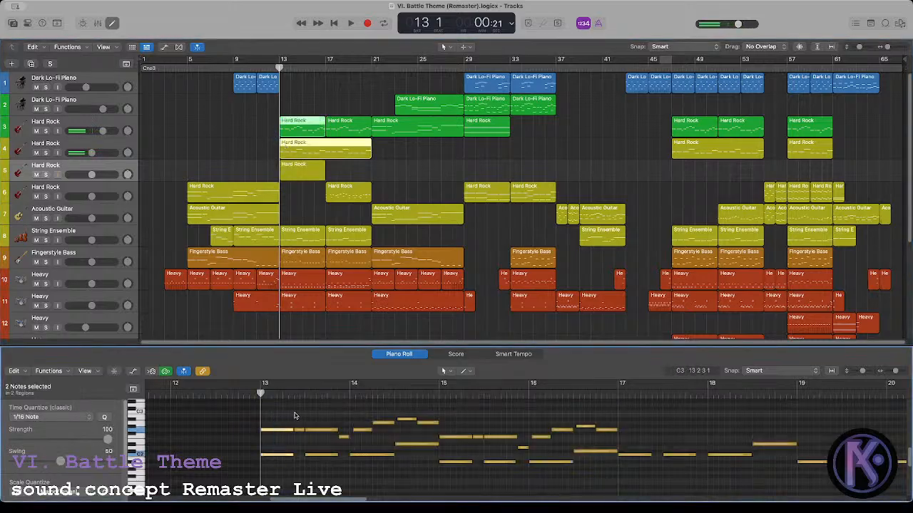
left_click(280, 150)
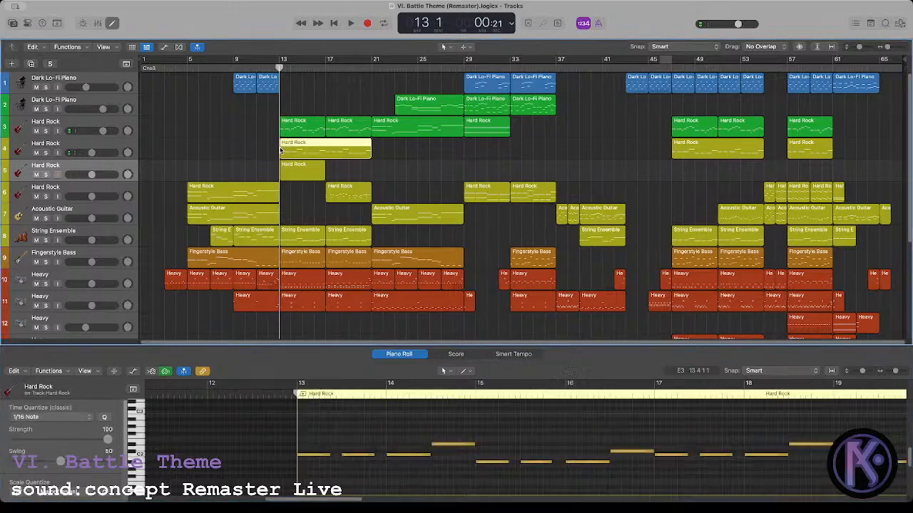
left_click(300, 124)
left_click(300, 142)
left_click(300, 127, "shift")
left_click_drag(309, 412, 638, 485)
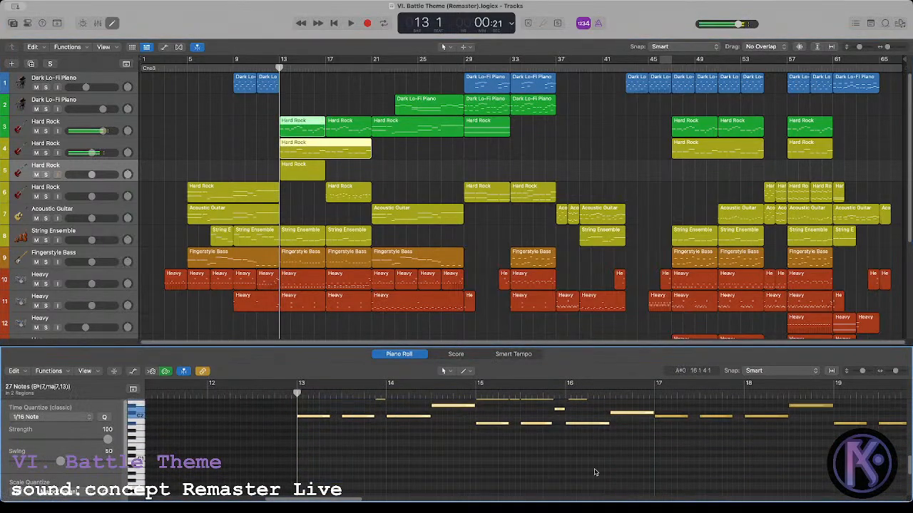
key("space")
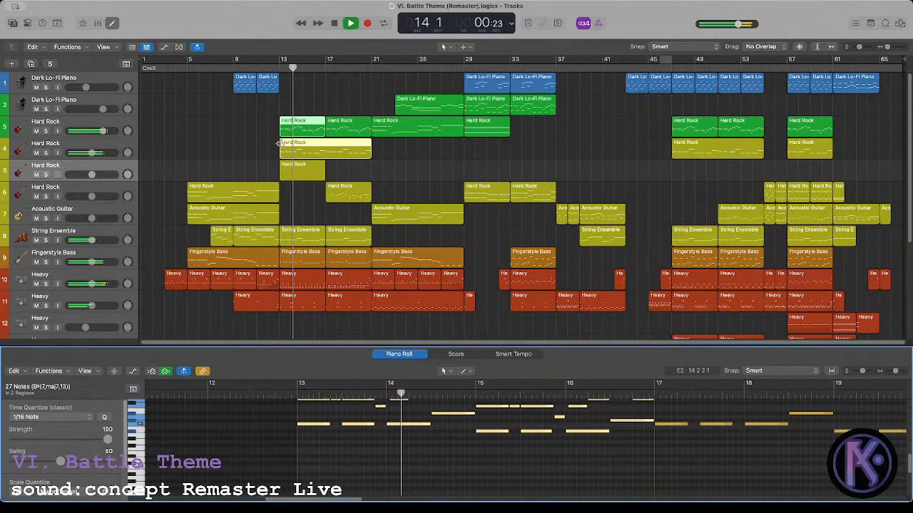
scroll(459, 413, "right", 5)
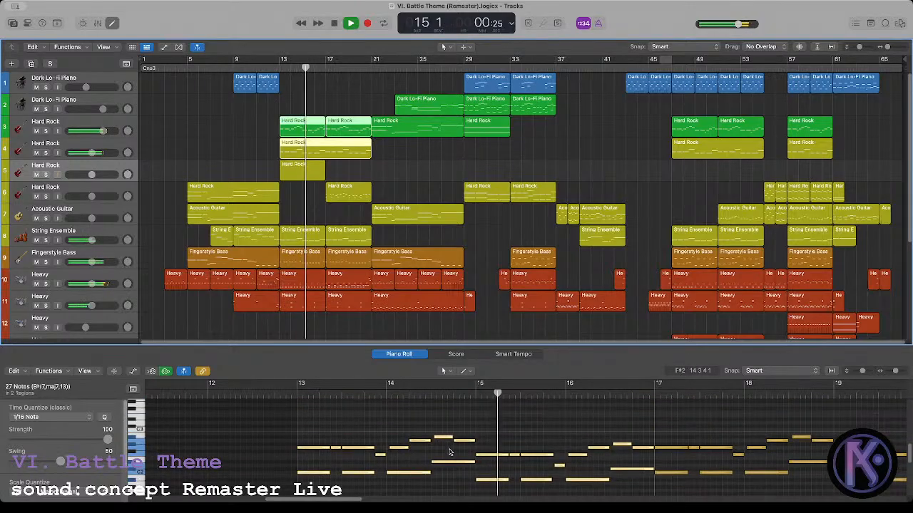
scroll(355, 492, "right", 3)
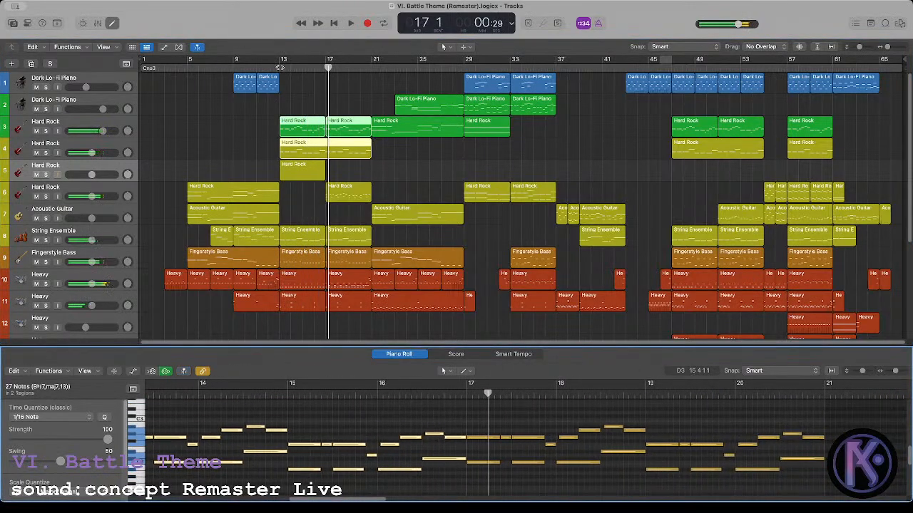
key("space")
left_click(302, 172)
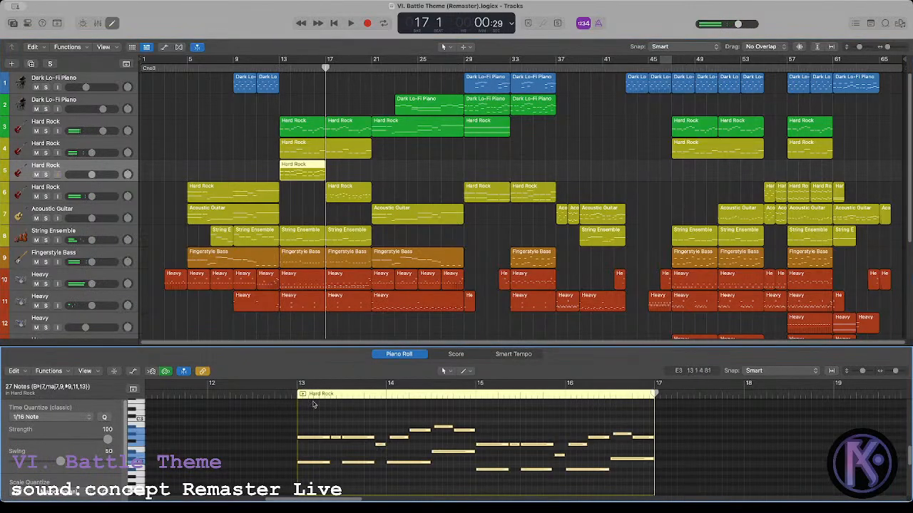
Step: Solo the track 5 guitar, play it from bar 13 into bar 15, and return the playhead to bar 13
left_click(295, 394)
left_click(46, 175)
key("space")
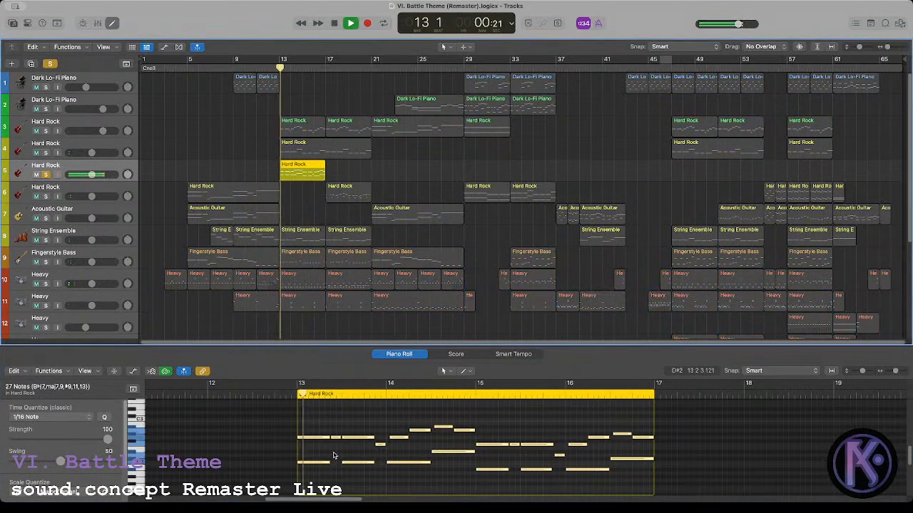
left_click(368, 419)
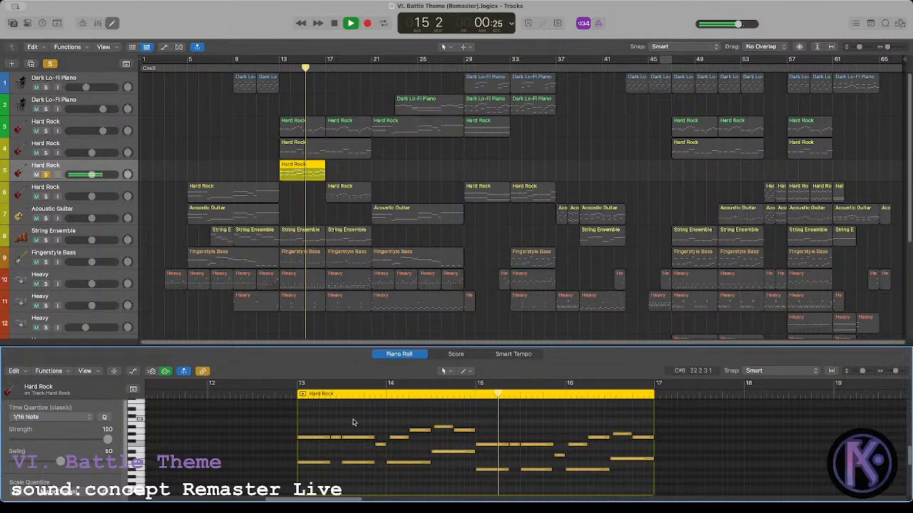
key("space")
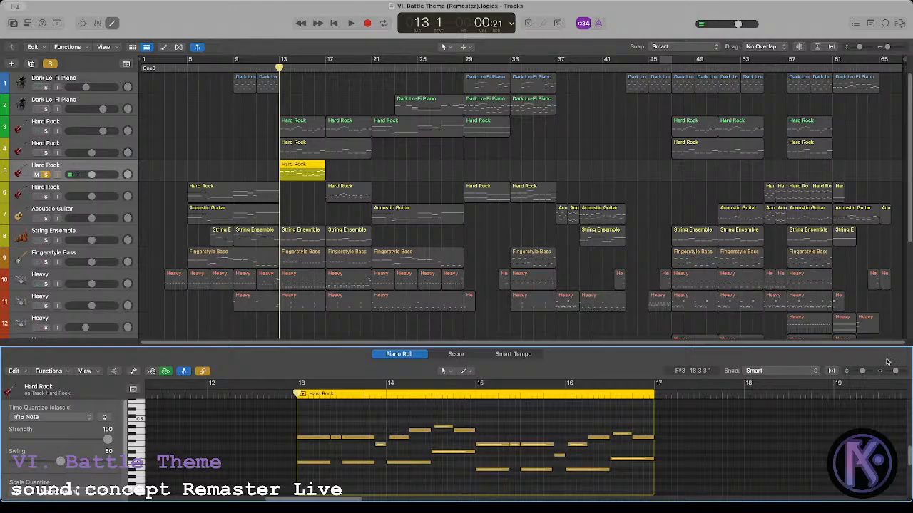
Step: Pull the starts of the four slightly late upper notes in bars 14 and 16 earlier by about 40 ticks
left_click(894, 373)
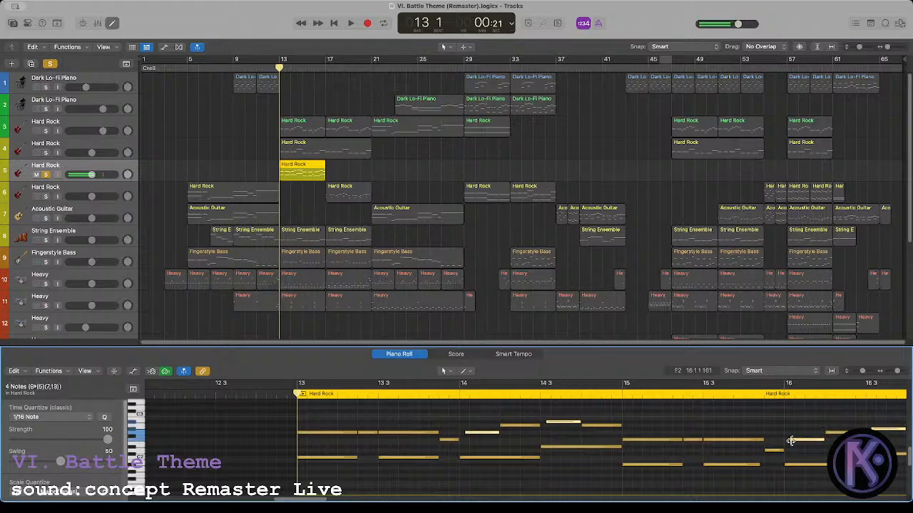
mouse_move(788, 450)
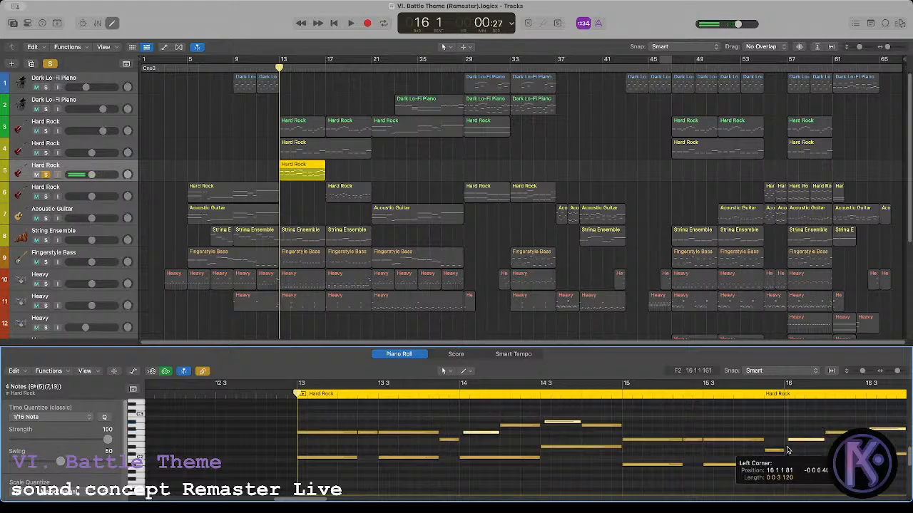
left_click(899, 372)
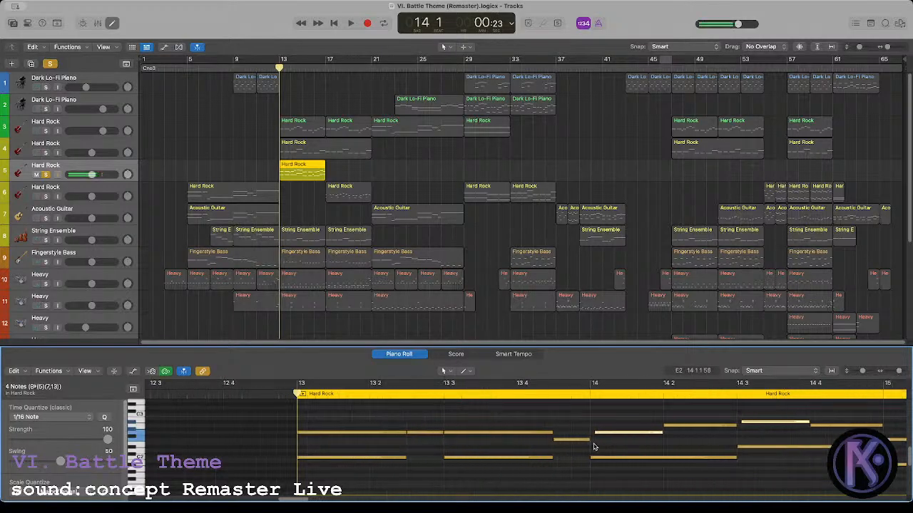
Step: Play the soloed guitar through bars 13 and 14, return to bar 13, and turn off the track's solo
key("space")
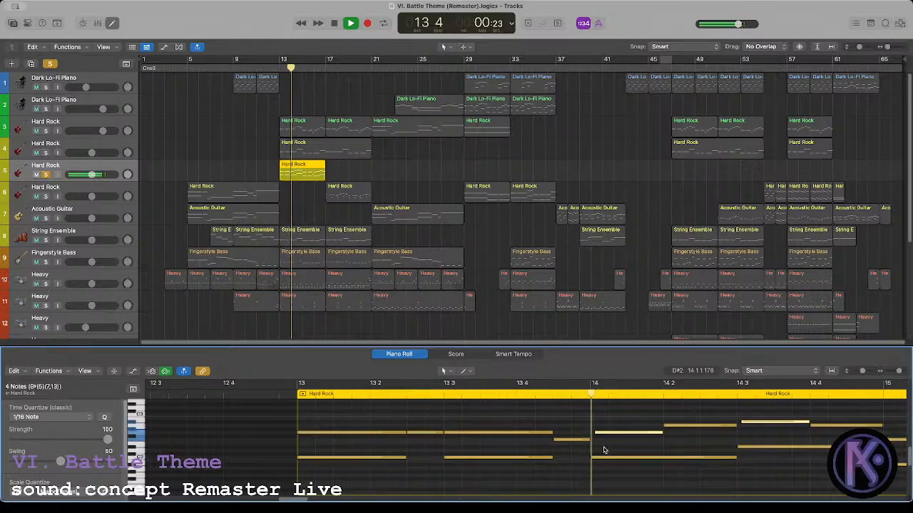
key("space")
left_click(897, 372)
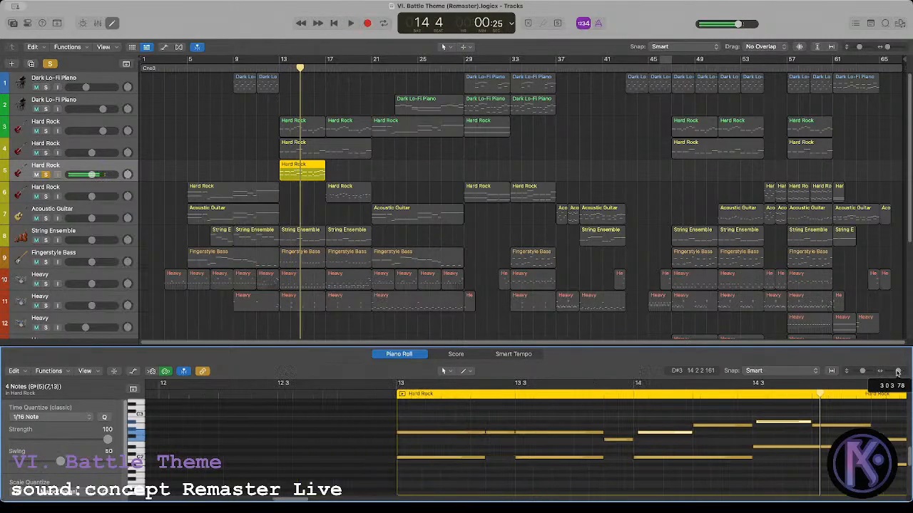
left_click(897, 373)
key("shift+Return")
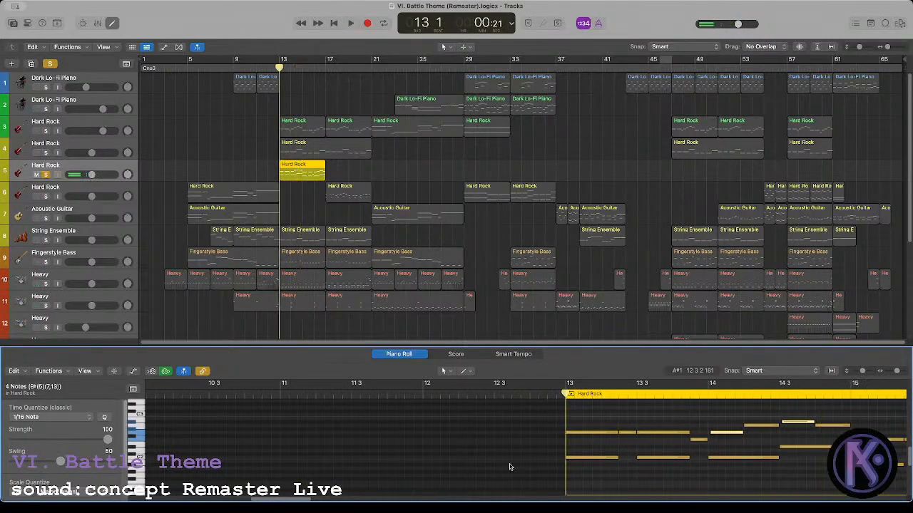
scroll(303, 499, "right", 10)
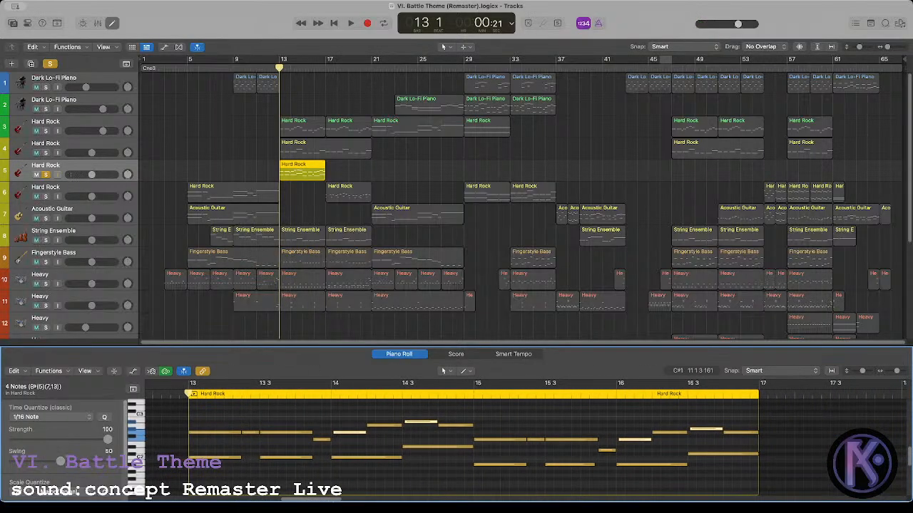
left_click(45, 175)
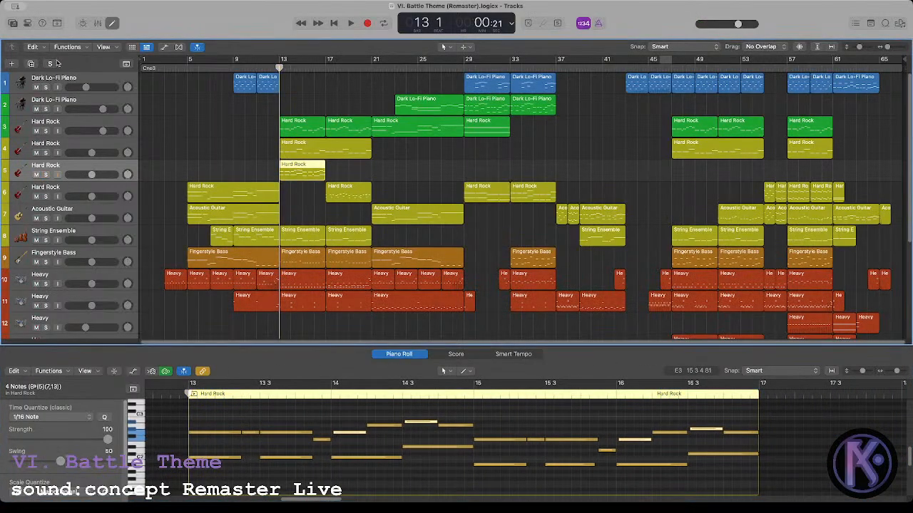
Step: Copy the track 5 Hard Rock region from bar 13 to bar 17 on the same track
left_click(343, 192)
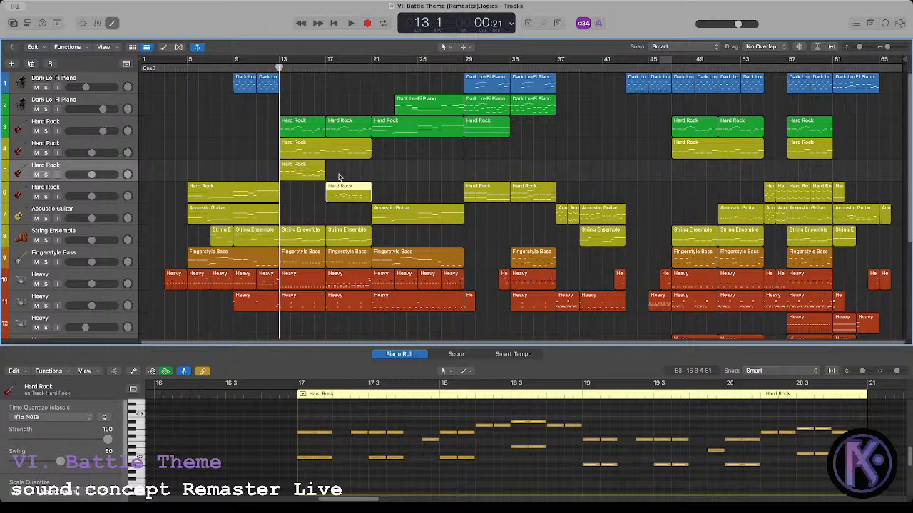
left_click(332, 178)
left_click(288, 177)
left_click(263, 166)
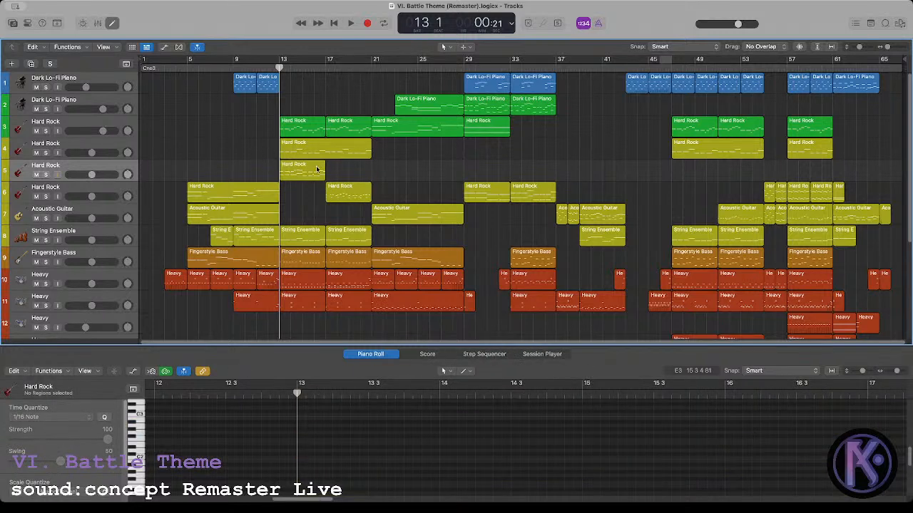
left_click_drag(295, 171, 341, 173)
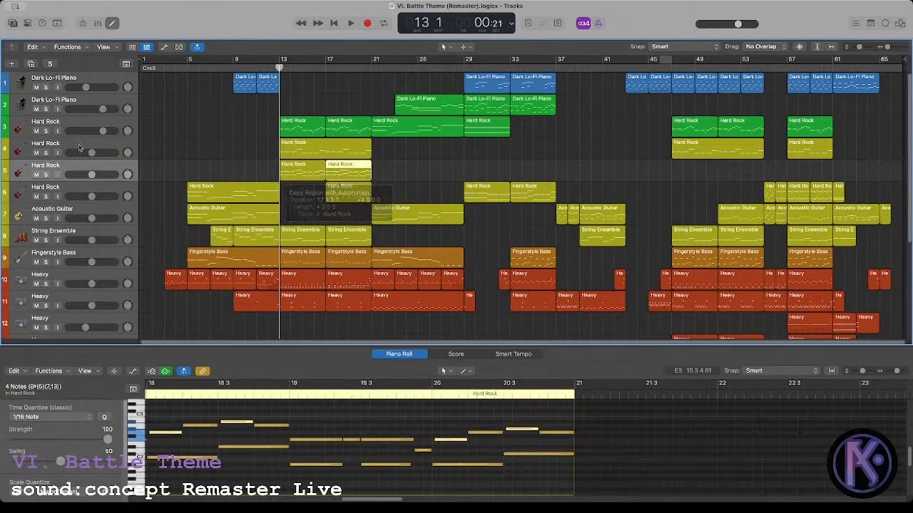
Step: Mute the Hard Rock guitars on tracks 3 and 4 and play the arrangement from bar 13 into bar 14
left_click(37, 152)
left_click(36, 130)
left_click(235, 141)
key("space")
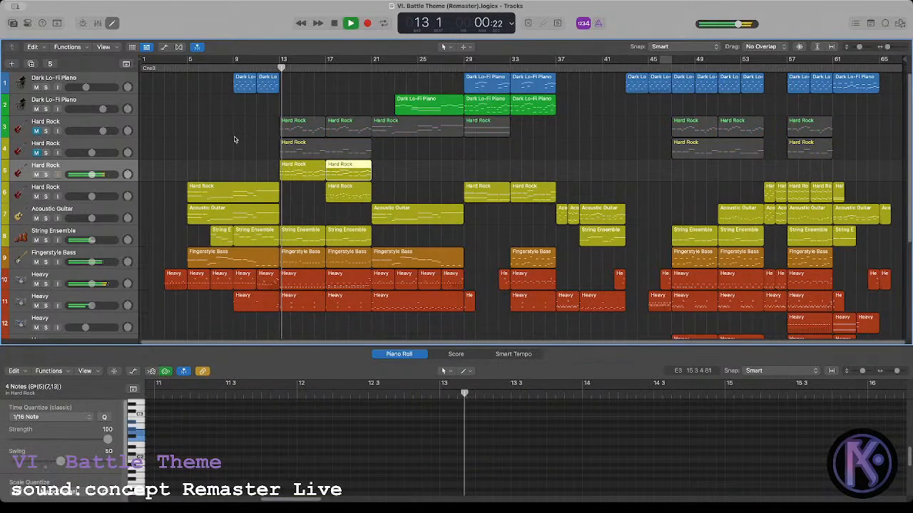
left_click(289, 170)
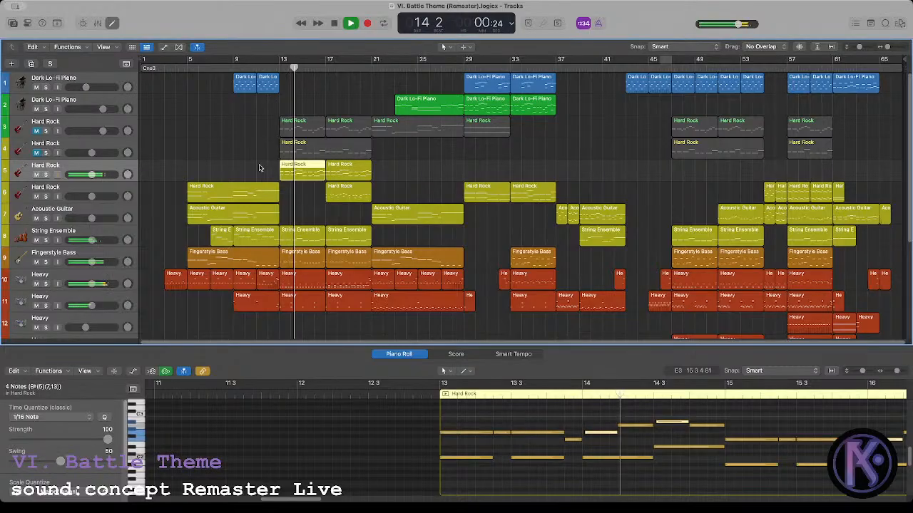
key("space")
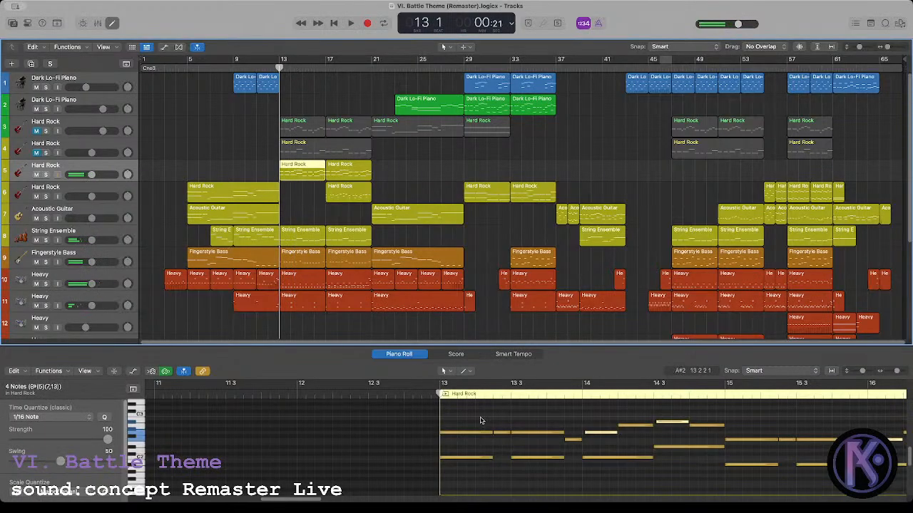
Step: Shorten the four notes on beats 1 and 3 of bar 13 in the track 5 region to one beat and play them
key("space")
left_click_drag(499, 420, 546, 457)
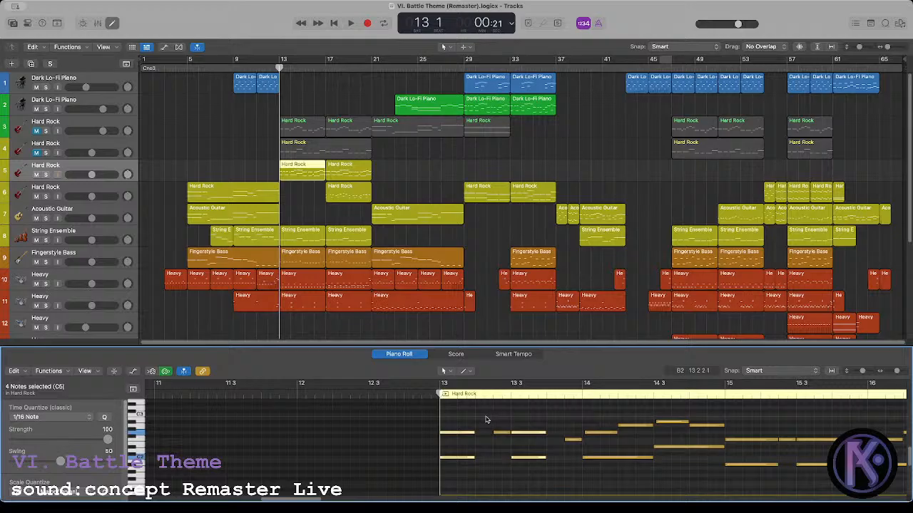
key("space")
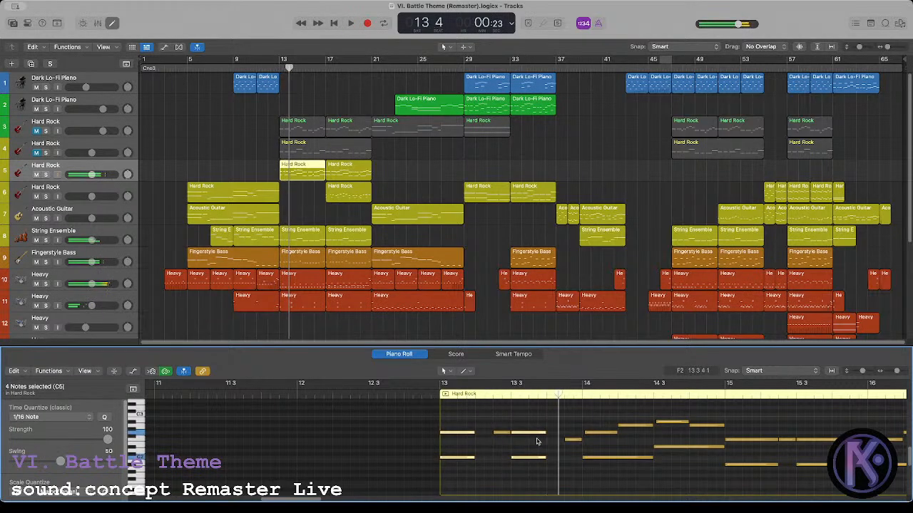
Step: Try half-beat and three-quarter-beat lengths for the four bar 13 notes, set them back to one beat, and play the result
left_click_drag(543, 434, 526, 434)
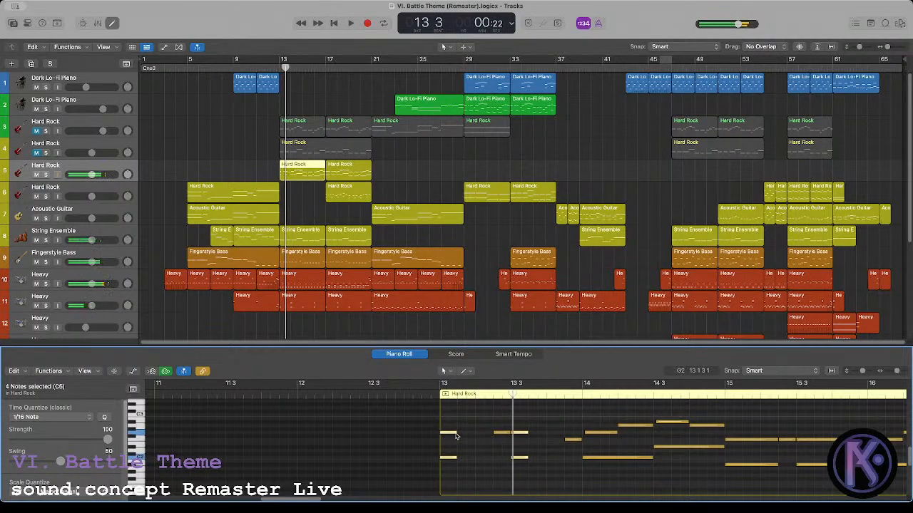
left_click_drag(457, 435, 466, 435)
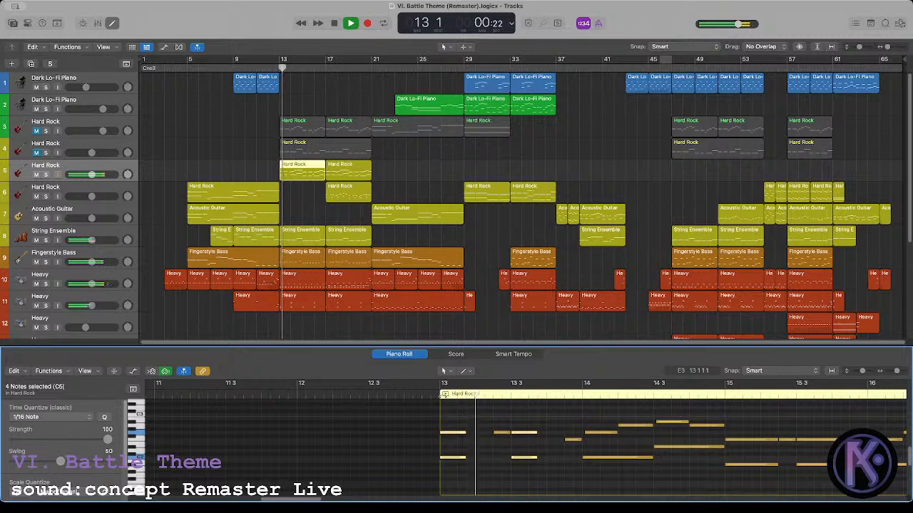
key("space")
left_click_drag(465, 433, 474, 443)
key("space")
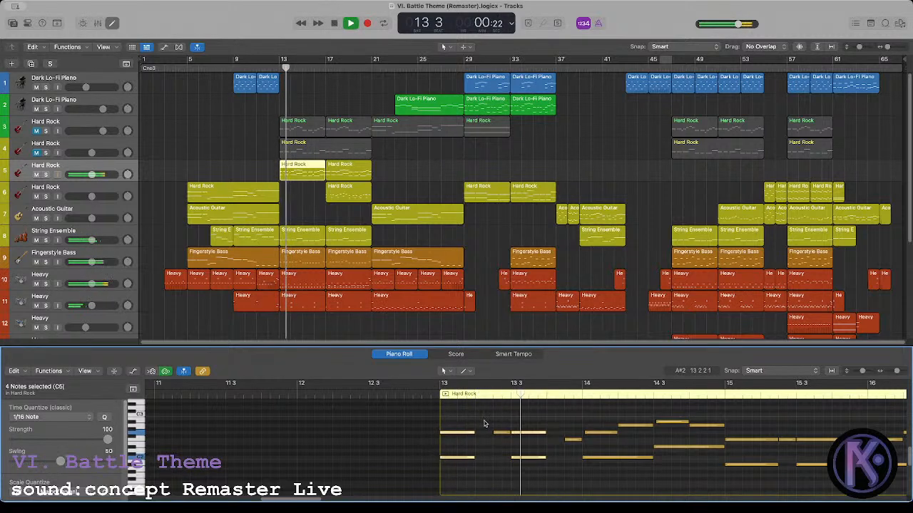
left_click(485, 421)
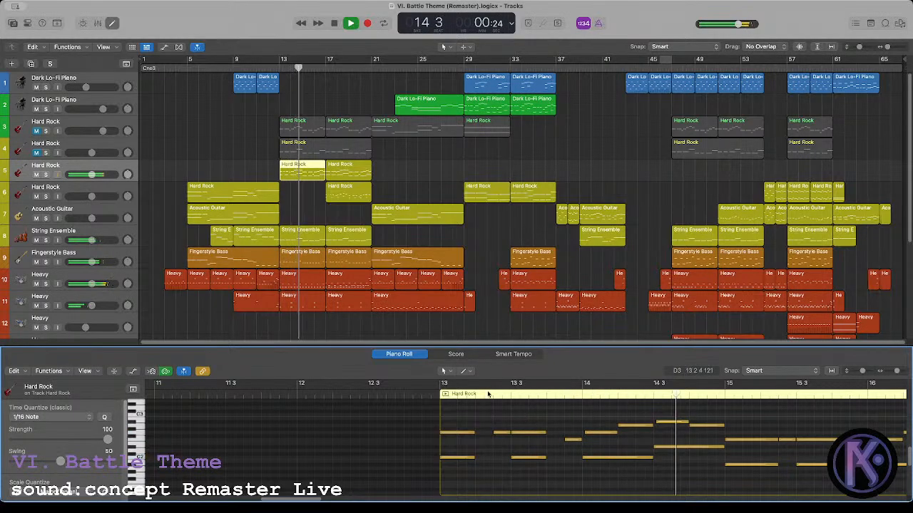
key("space")
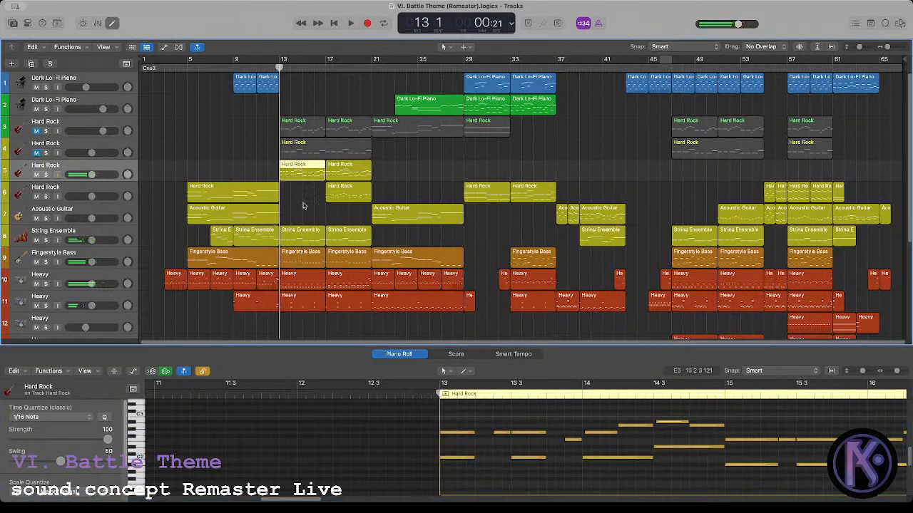
Step: Shorten the two lower notes in bar 14 of the track 5 region to one beat and play from bar 13
scroll(439, 401, "right", 5)
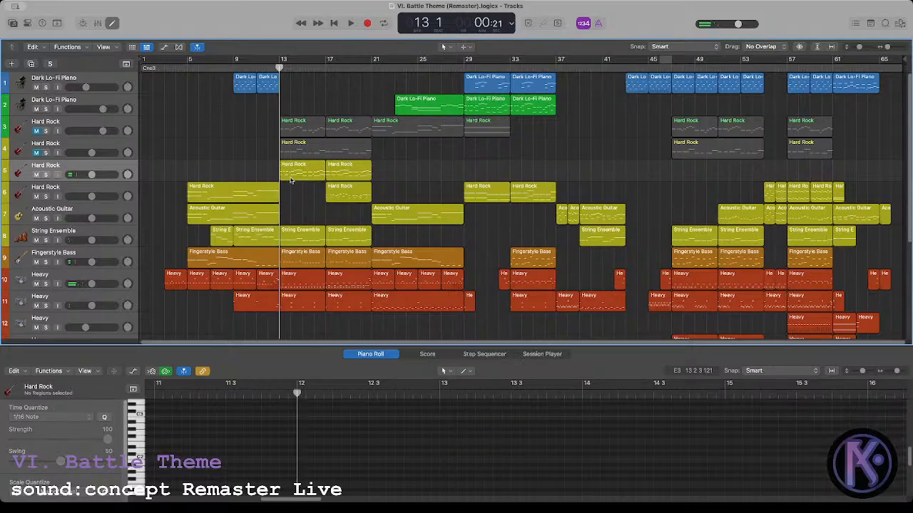
left_click(469, 457)
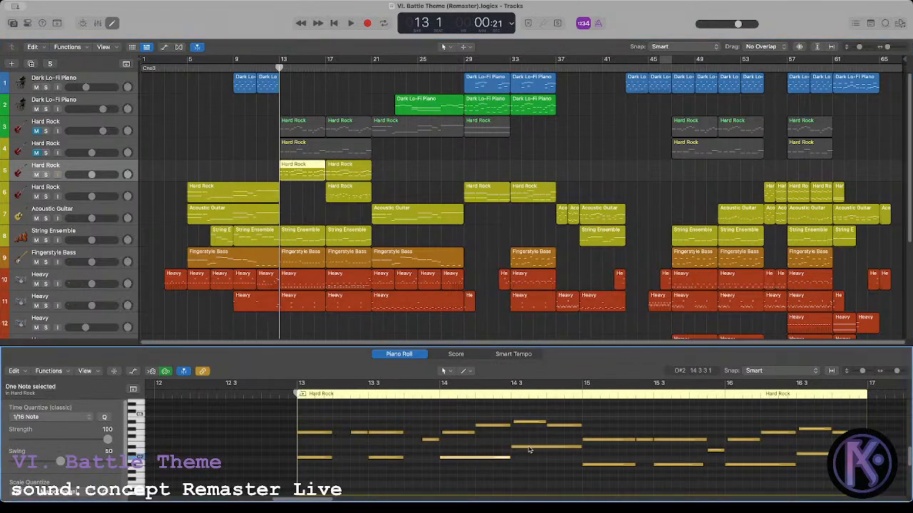
left_click(527, 446, "shift")
left_click_drag(582, 452, 546, 449)
key("space")
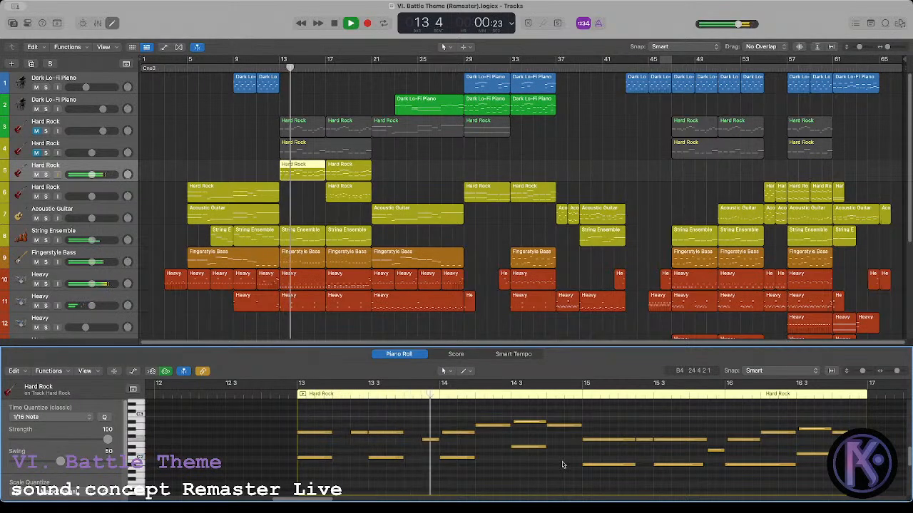
Step: Lengthen the two lower notes in bar 14 of the track 5 region to two beats each and play from bar 13
key("space")
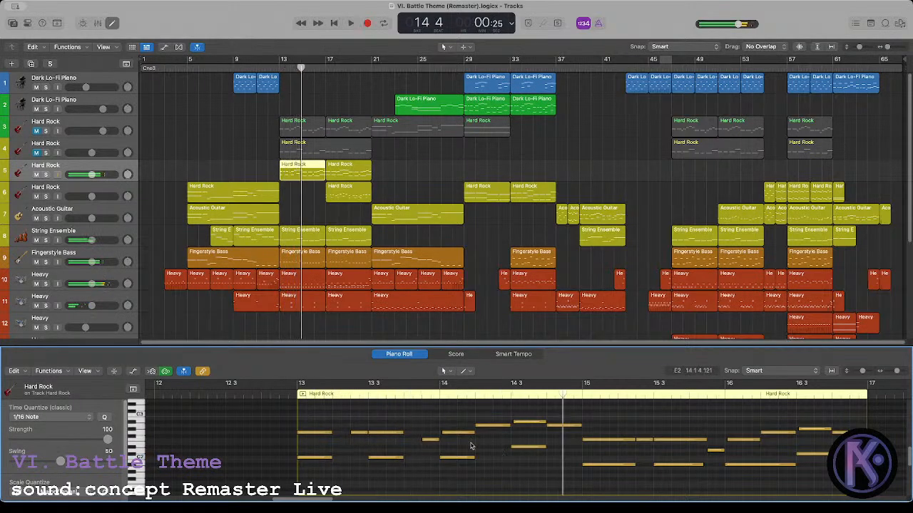
left_click_drag(513, 438, 510, 460)
left_click(494, 447)
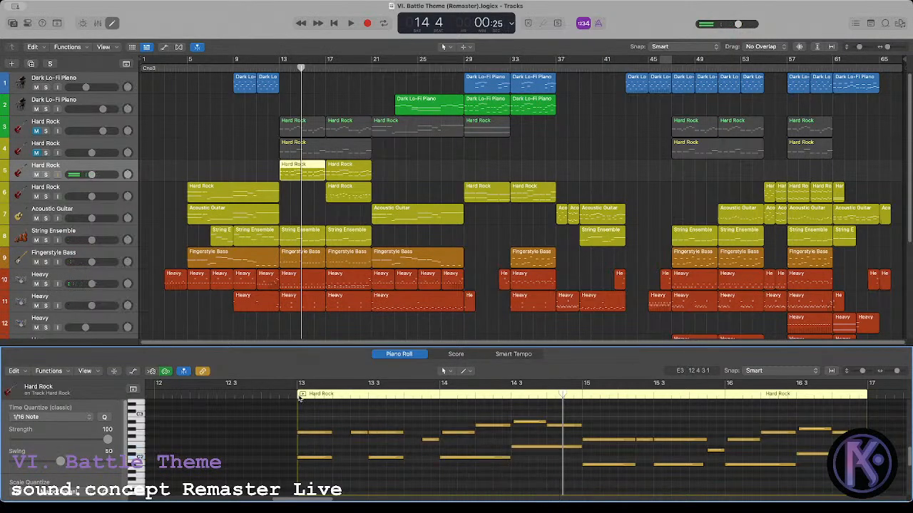
key("space")
Step: In the track 10 drum region at bar 13, move the bar 13 kick from beat 2 half a beat earlier and play it
left_click(291, 284)
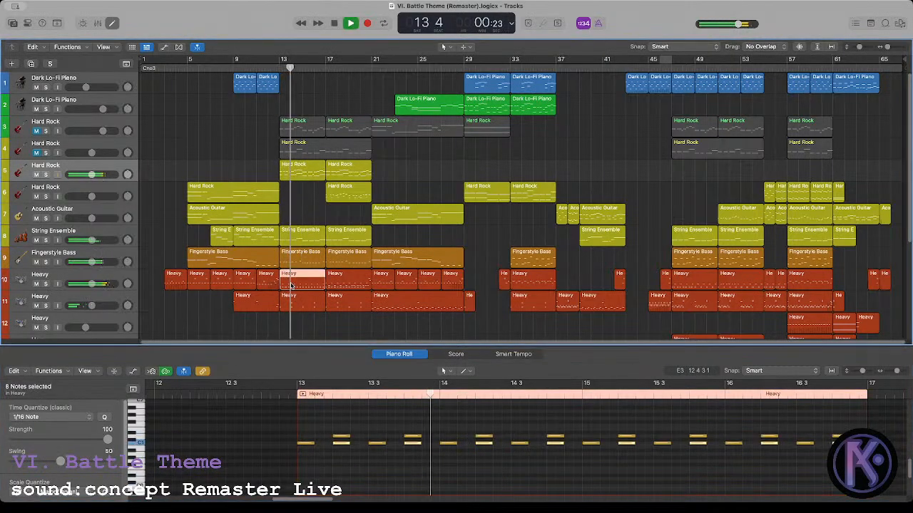
key("space")
left_click(302, 203)
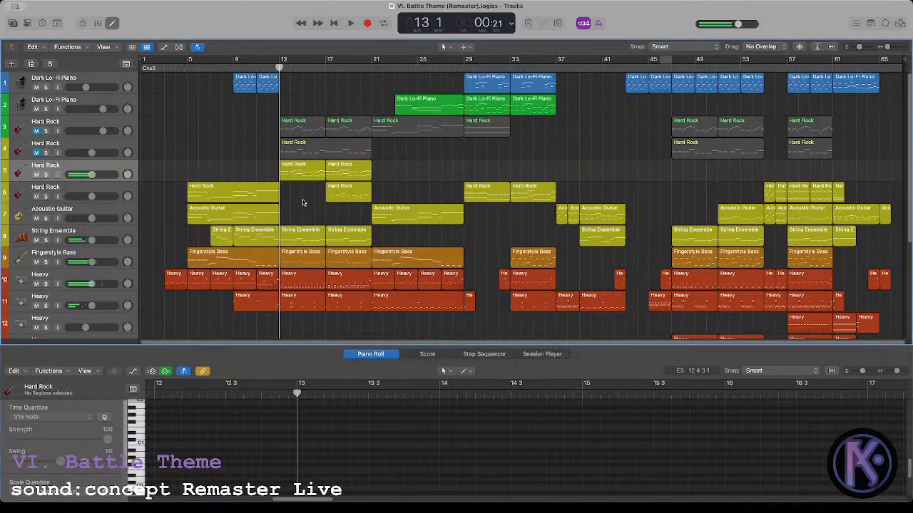
left_click(293, 285)
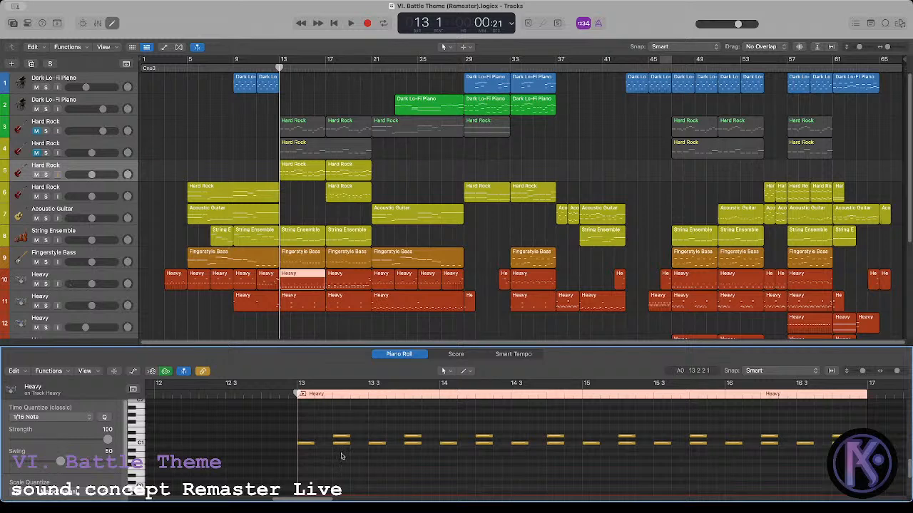
key("space")
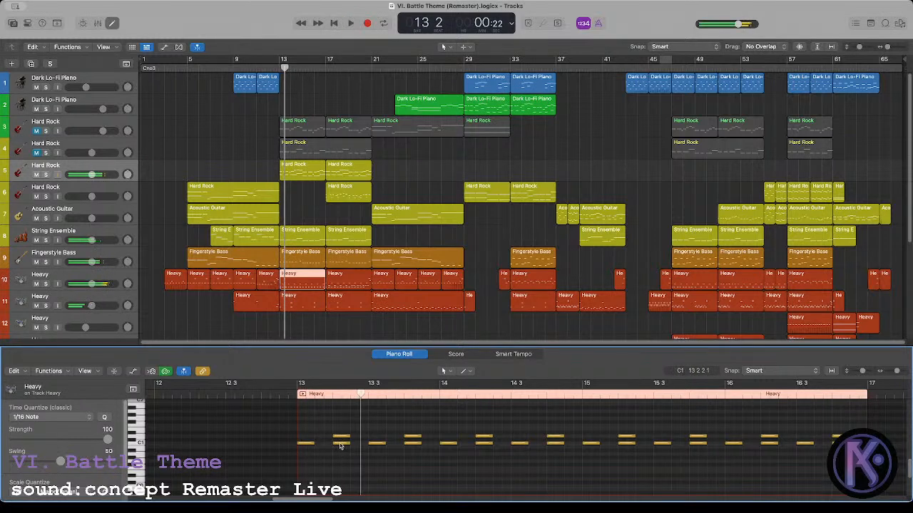
scroll(347, 436, "up", 2)
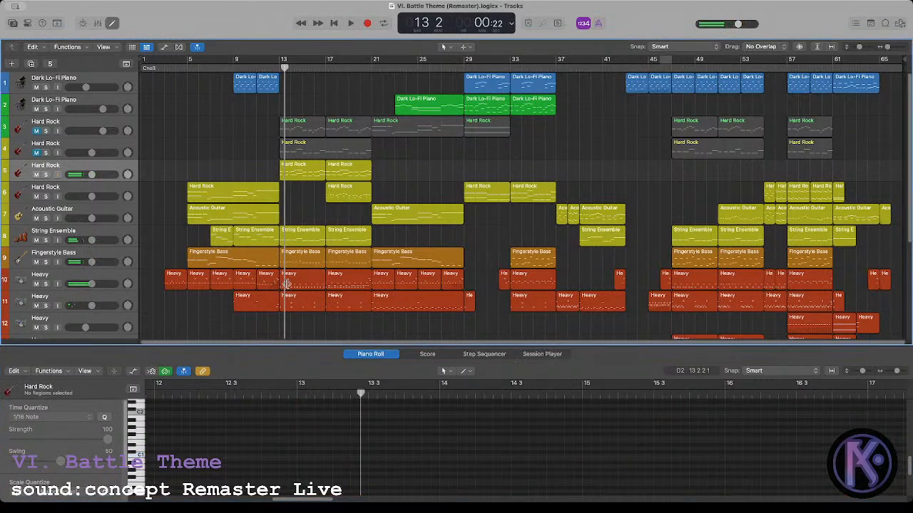
left_click(347, 282, "shift")
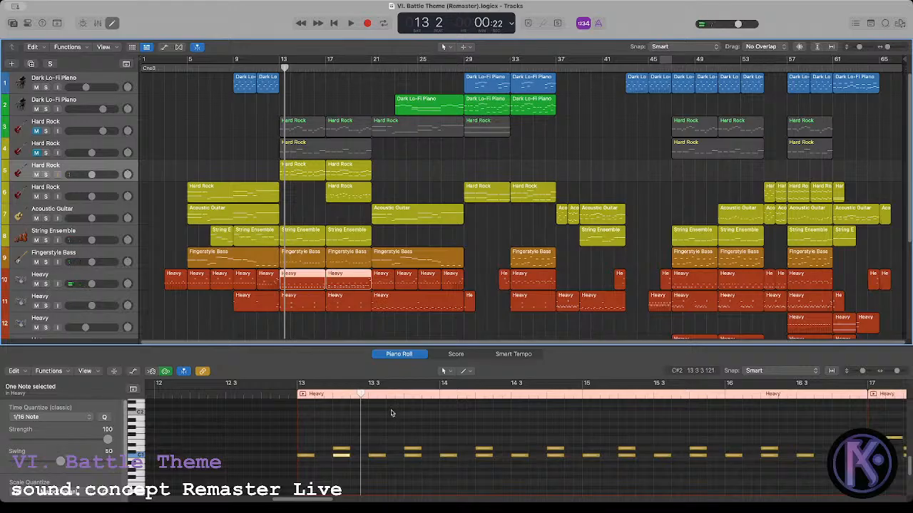
left_click(236, 306)
left_click(281, 285)
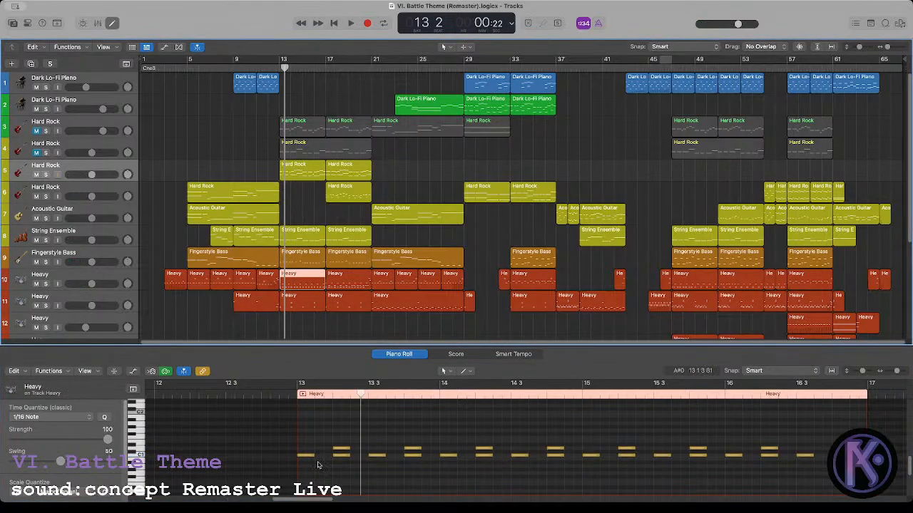
mouse_move(307, 458)
left_mouse_down()
mouse_move(342, 458)
mouse_move(315, 457)
left_mouse_up()
key("space")
left_click(335, 421)
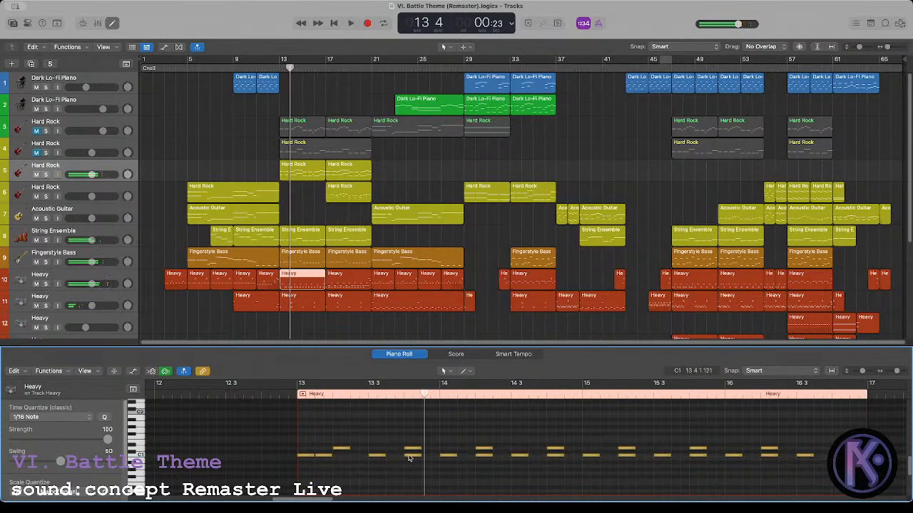
Step: Move the bar 13 kick on beat 4 to the second half of beat 2 and play from bar 13
left_click_drag(410, 459, 356, 459)
left_click(295, 394)
left_click(366, 428)
key("space")
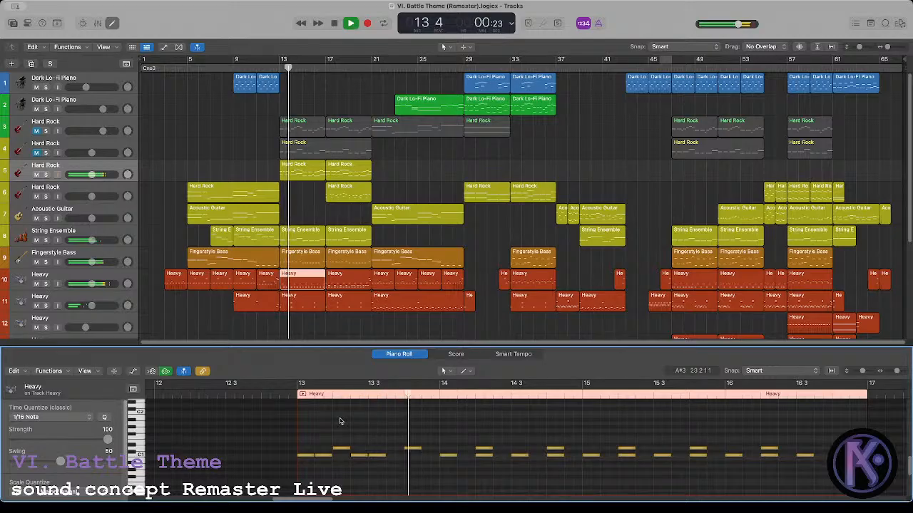
Step: Delete the bar 14 kicks on beats 2 and 4 in the track 10 region and play from bar 13
key("space")
left_click(298, 394)
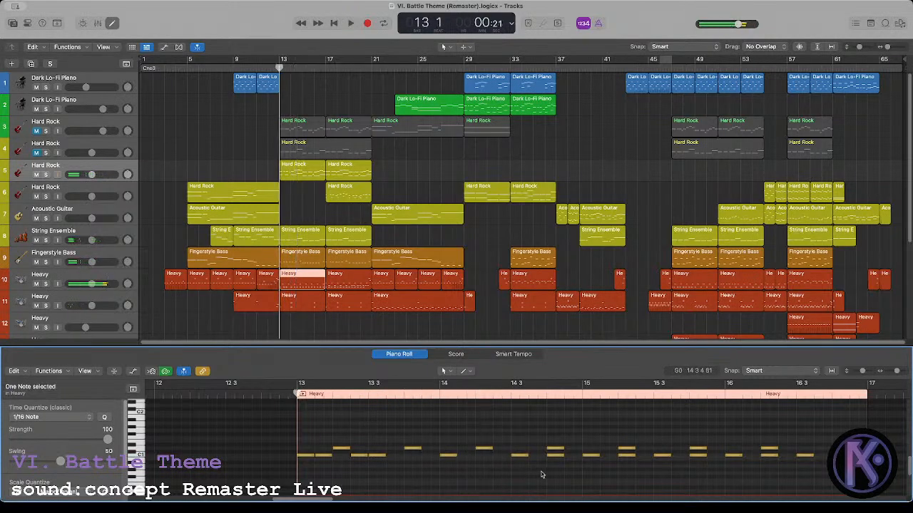
key("space")
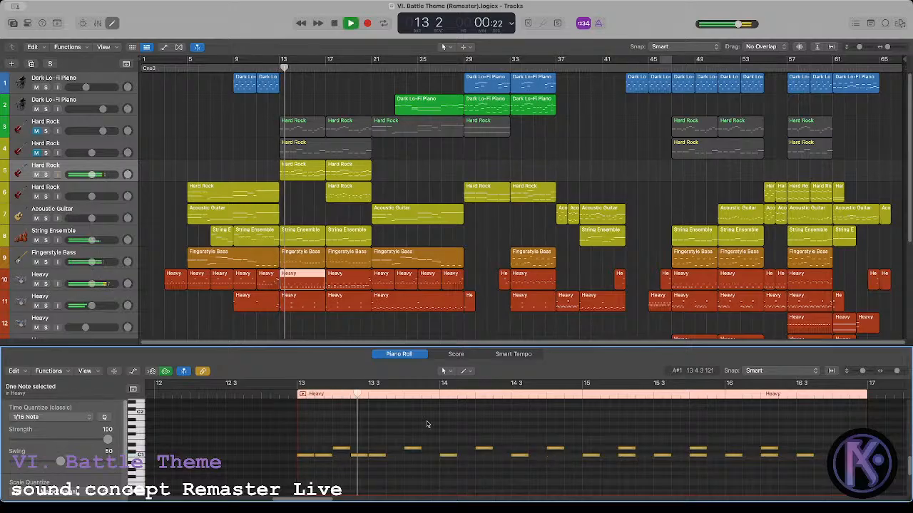
Step: Delete the bar 13 kick on the second half of beat 2 and play into bar 14
left_click(359, 455)
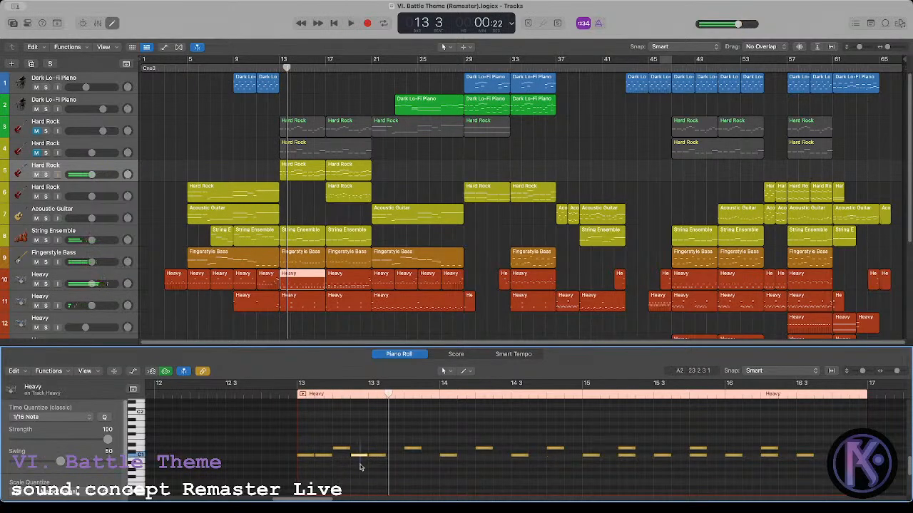
left_click(369, 429)
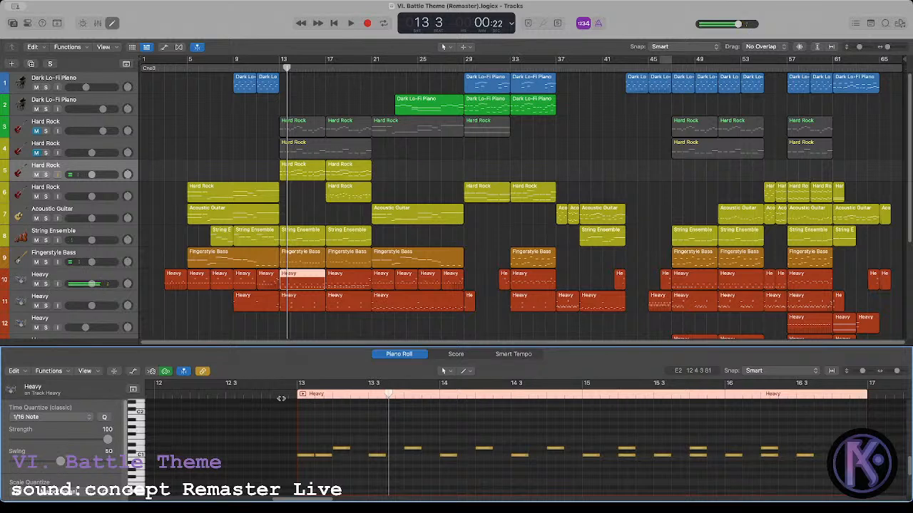
key("space")
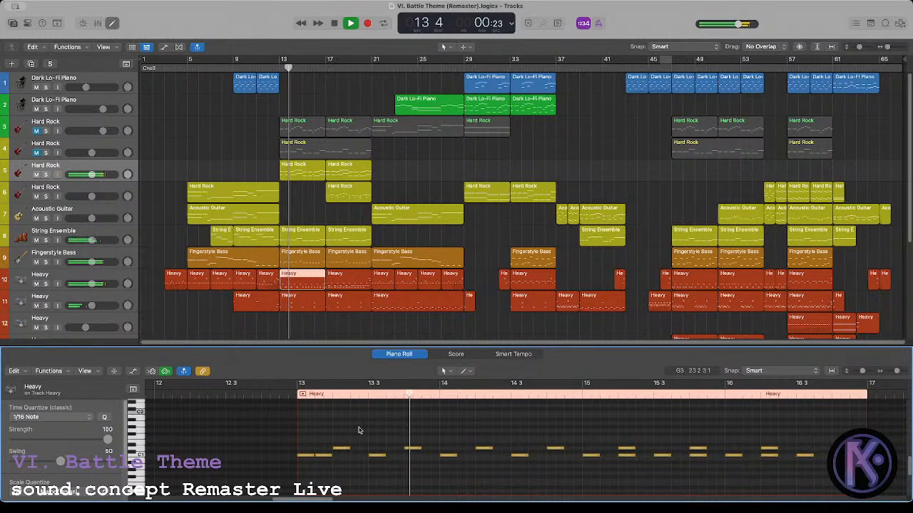
key("space")
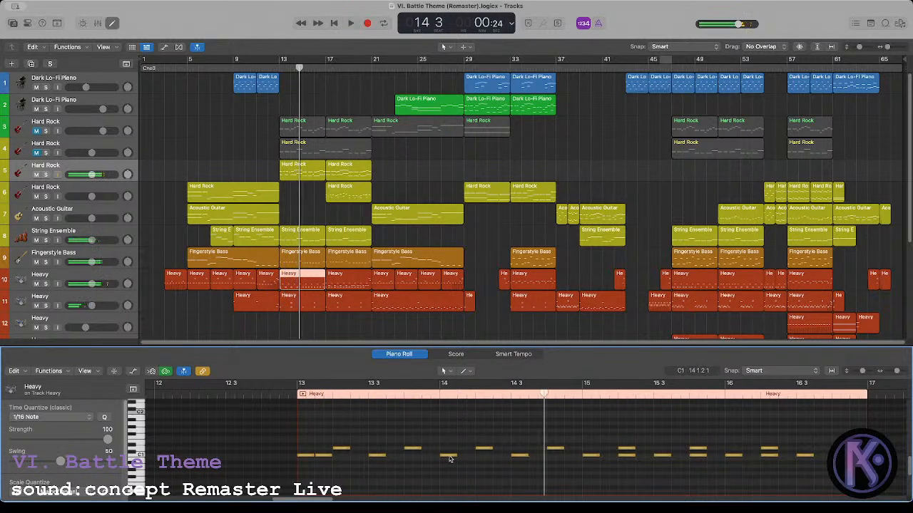
Step: Add a kick on the second half of beat 1 in bar 14, trying the downbeat kick half a beat earlier before restoring it, and play
mouse_move(450, 458)
left_mouse_down()
mouse_move(465, 459)
mouse_move(432, 458)
left_mouse_up()
key("space")
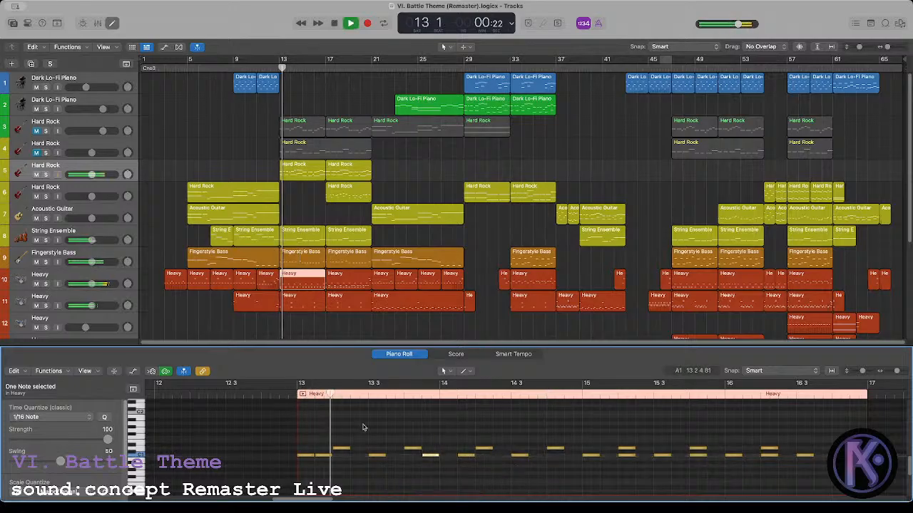
left_click(410, 430)
key("space")
key("shift+Return")
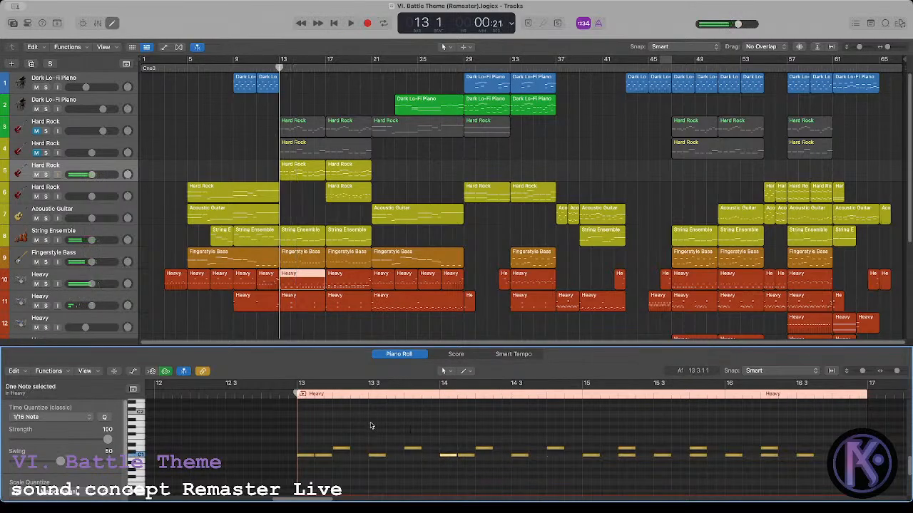
scroll(584, 432, "down", 2)
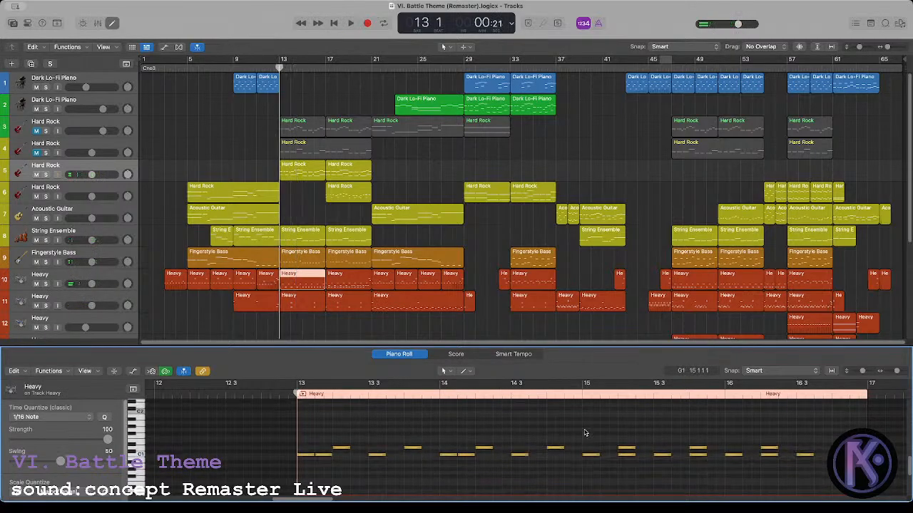
key("space")
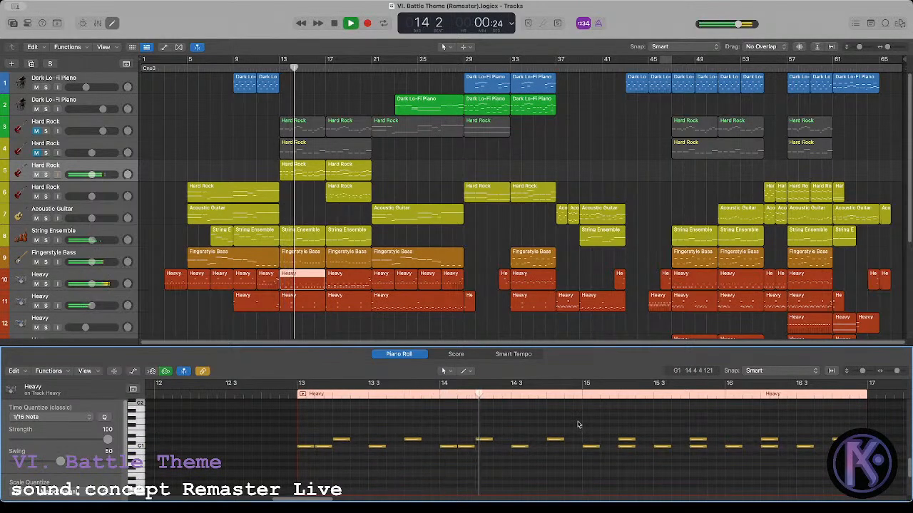
key("space")
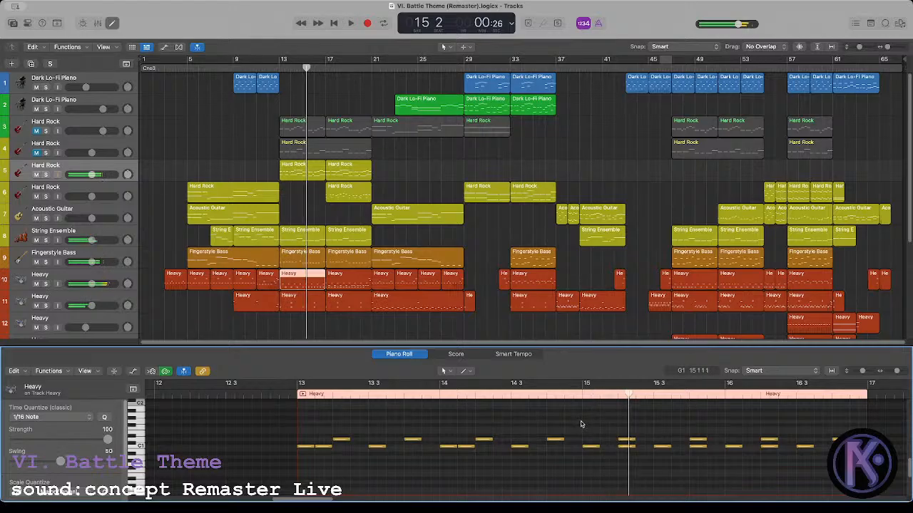
Step: Replace the drum notes in bars 15 and 16 of the track 10 region with a copy of the bars 13 and 14 pattern
left_click_drag(581, 421, 840, 458)
key("Delete")
left_click_drag(605, 483, 308, 412)
left_click(585, 397)
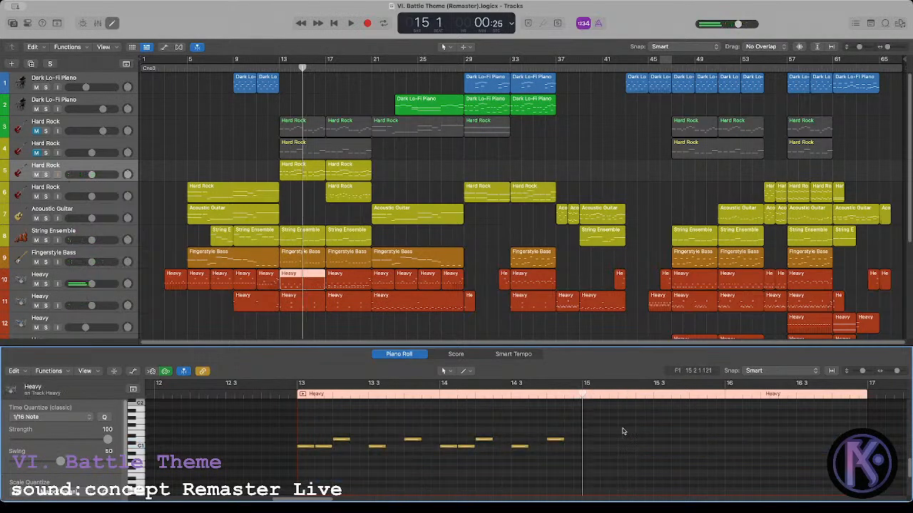
key("super+v")
left_click(492, 428)
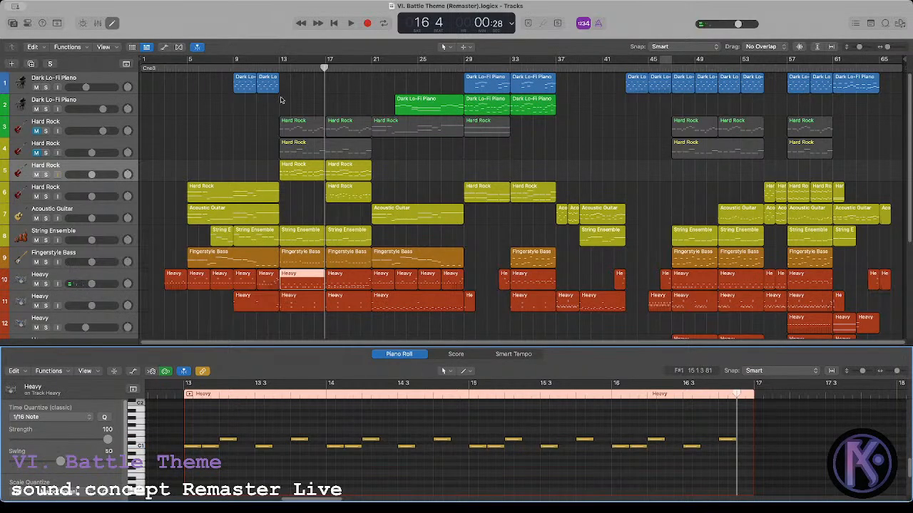
Step: In bar 17 of the track 10 drums, delete the upper F1 notes and move the kicks on beats 2 and 4 half a beat earlier
left_click(280, 66)
left_click(340, 278)
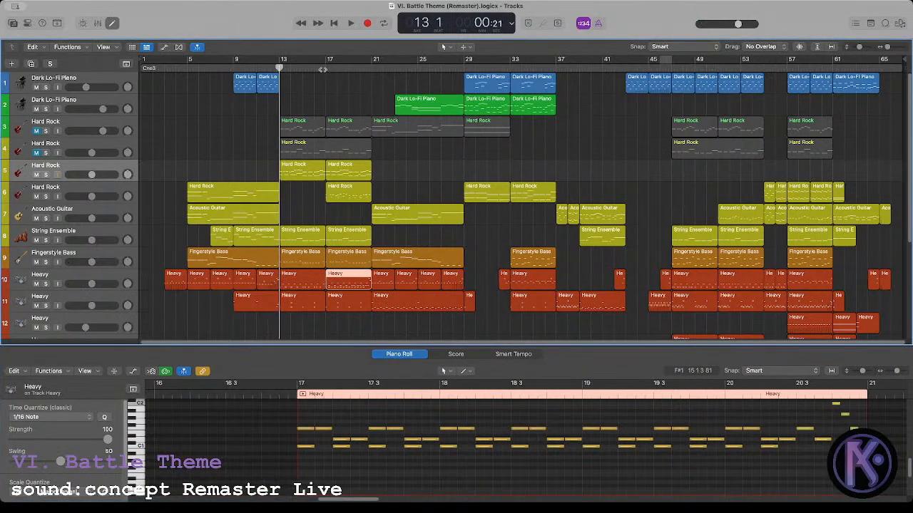
left_click(322, 66)
key("space")
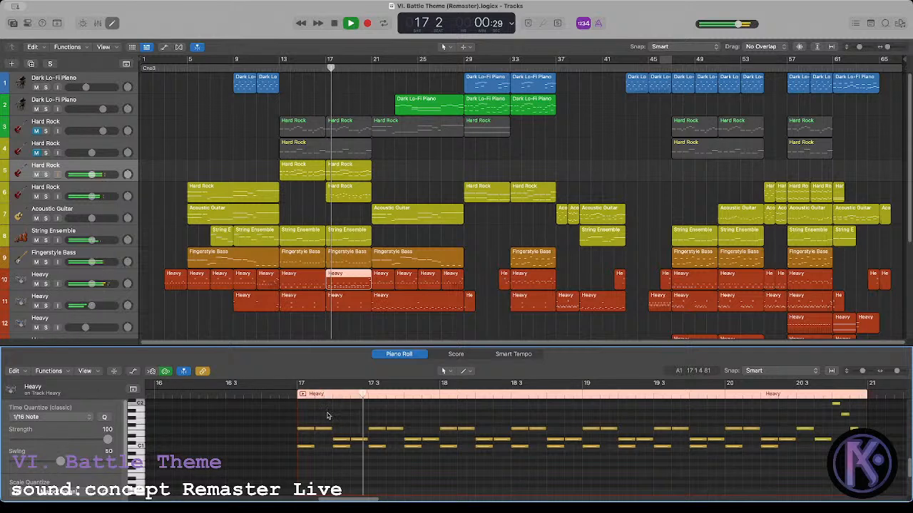
key("space")
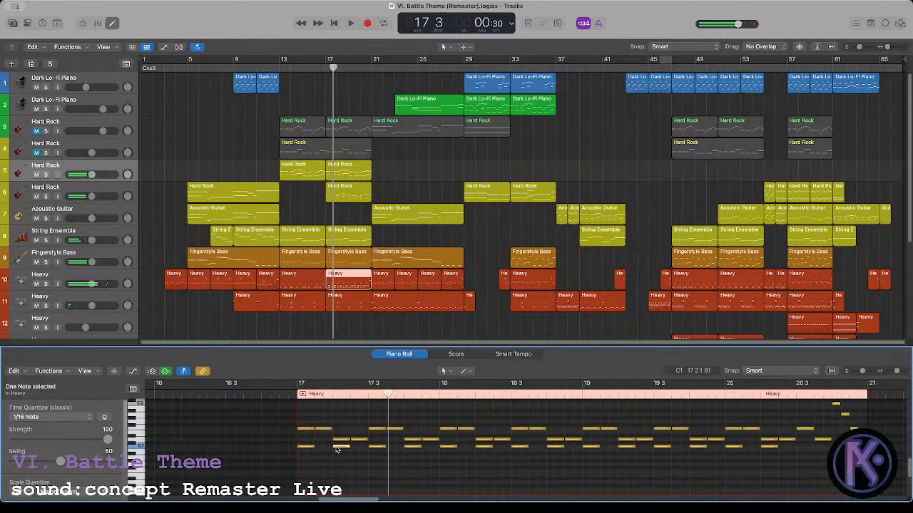
left_click_drag(337, 449, 321, 444)
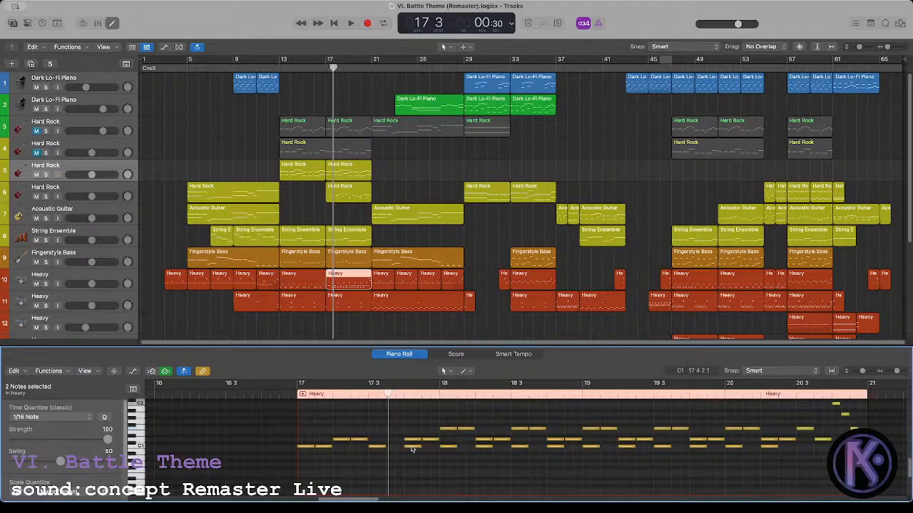
left_click_drag(411, 447, 396, 448)
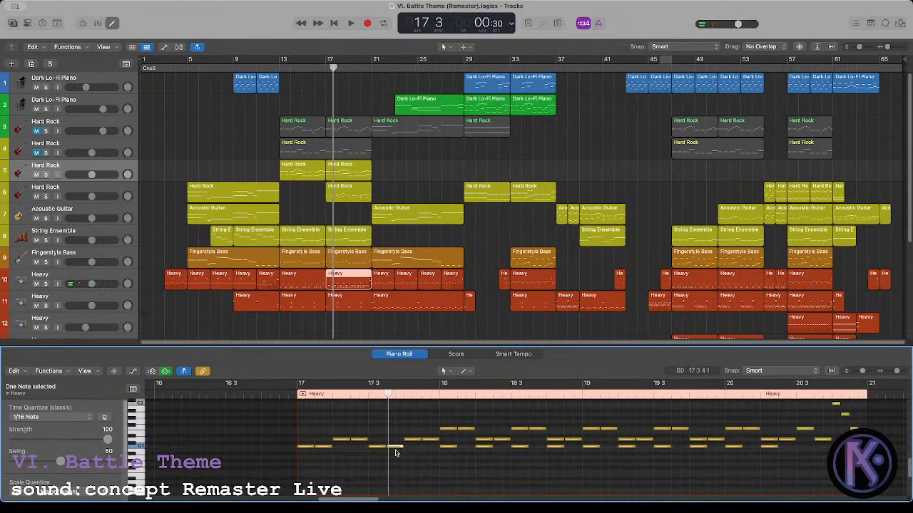
Step: Clear the upper F1 notes in bars 18 to 20 before the closing fill and move the beat 2 kicks half a beat earlier, dropping the beat 4 kicks
left_click_drag(438, 418, 777, 429)
left_click_drag(510, 428, 469, 447)
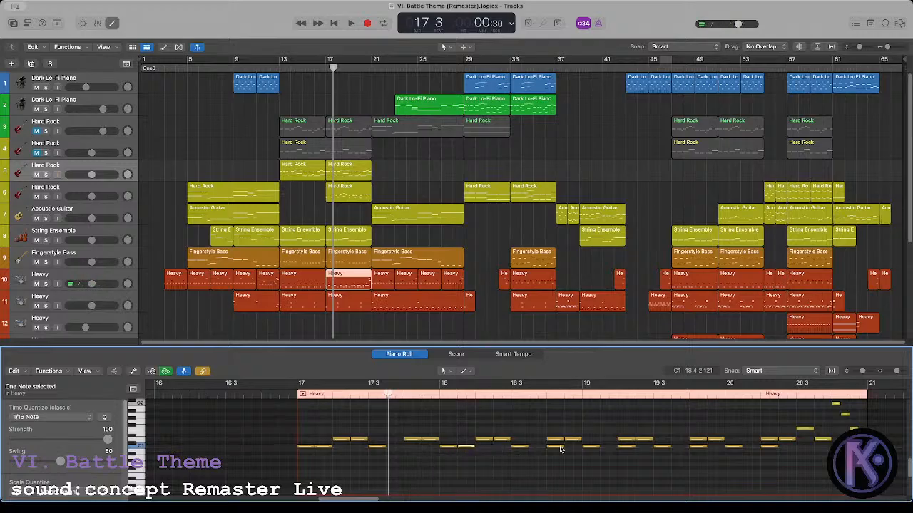
left_click_drag(625, 447, 607, 448)
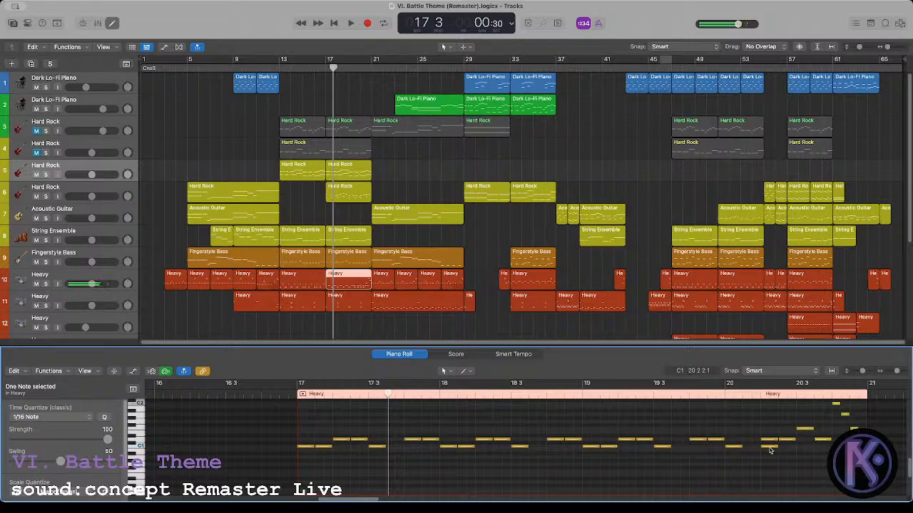
left_click_drag(770, 449, 752, 449)
Step: Delete the snare notes on the second half of beat 4 in bars 17, 18 and 19 and play from bar 17
key("space")
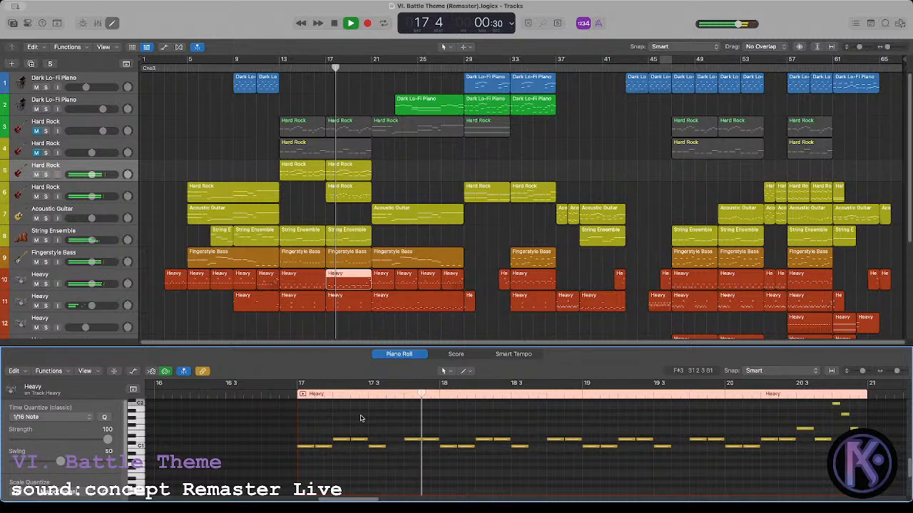
left_click(420, 449)
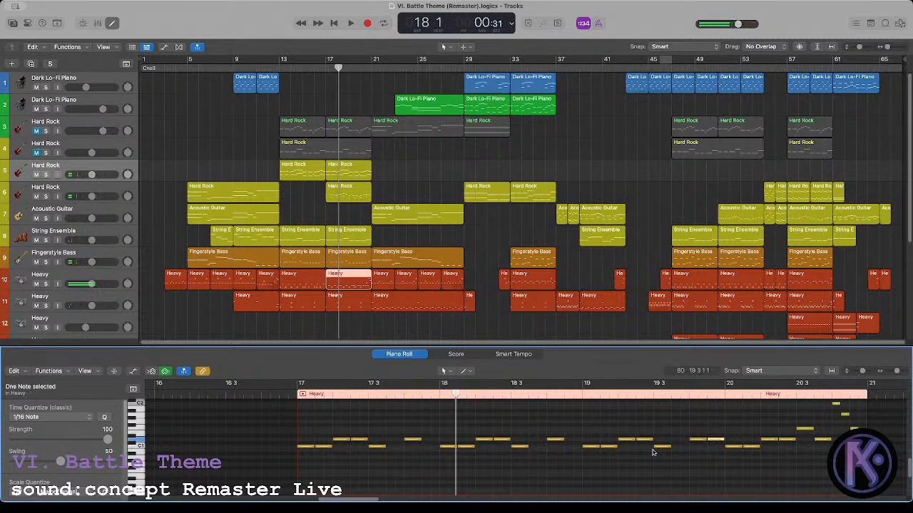
double_click(294, 396)
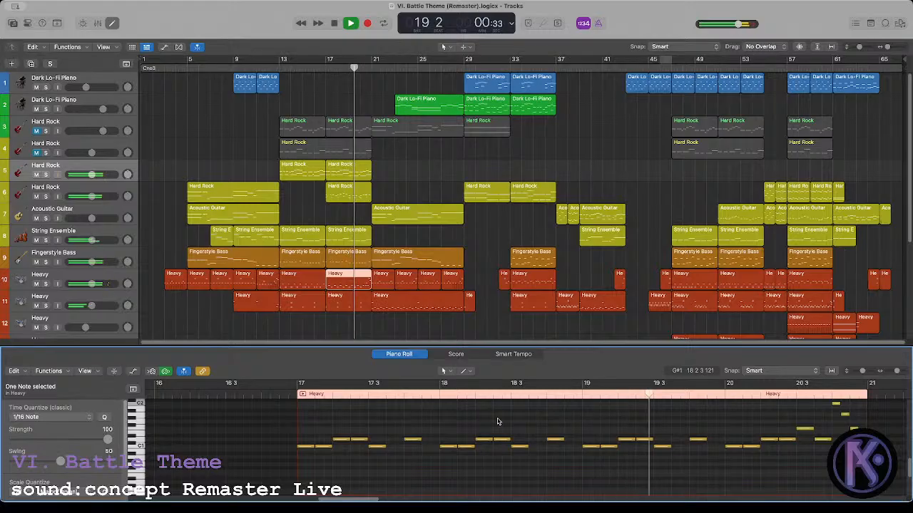
key("space")
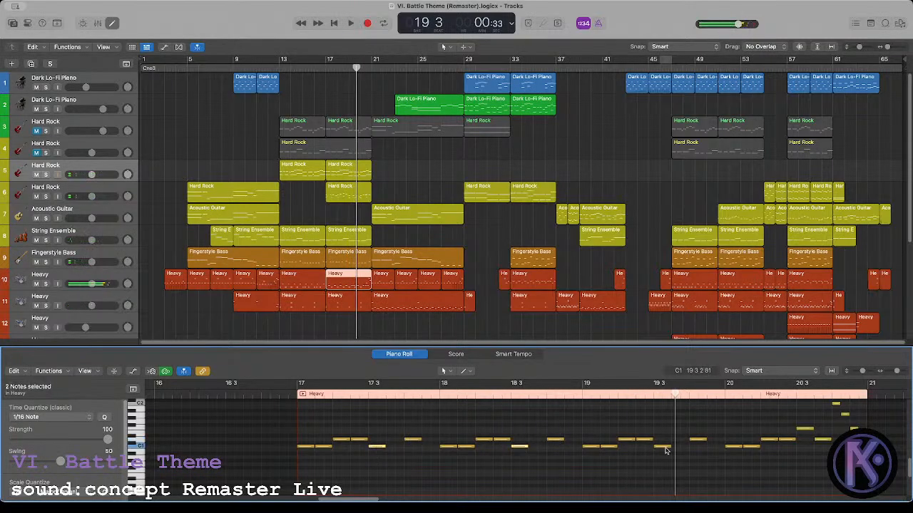
Step: Copy the beat 3 kicks in bars 17 to 19 to the last sixteenth of beat 3, shorten them to sixteenths and play from bar 17
left_click_drag(660, 449, 688, 447)
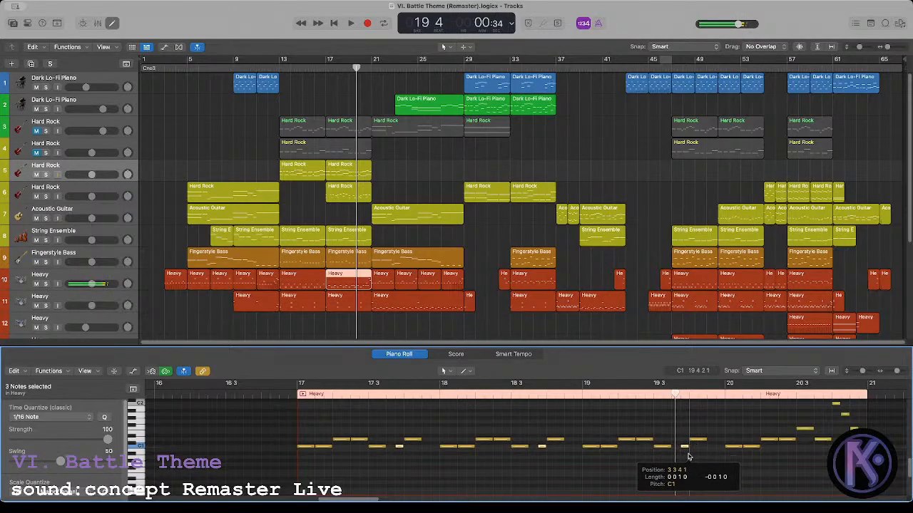
left_click(300, 397)
key("space")
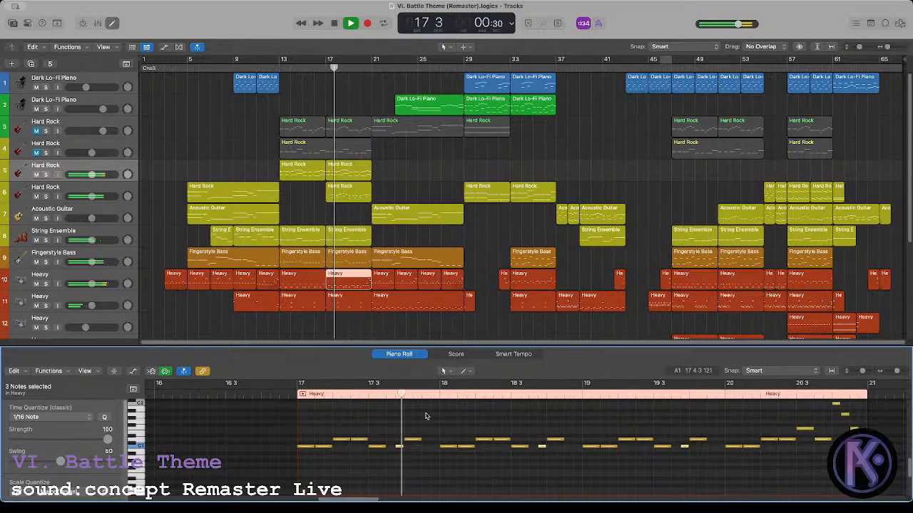
key("space")
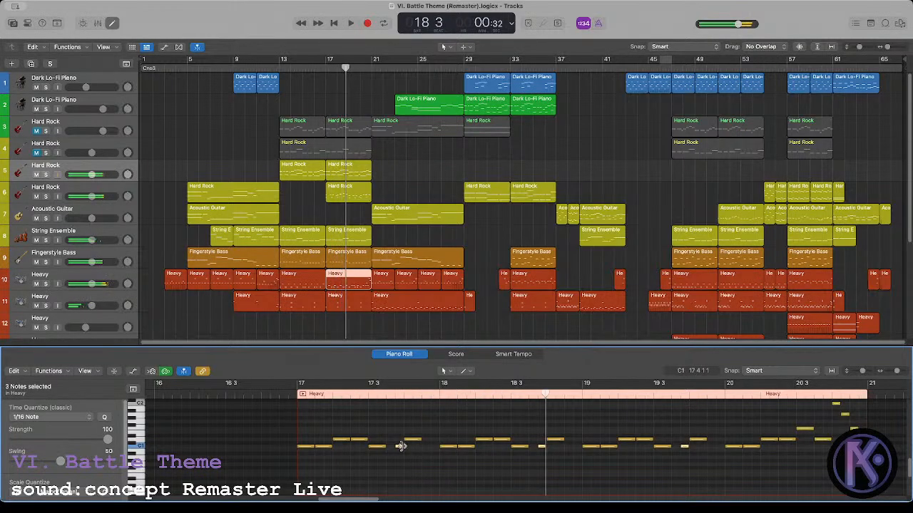
Step: Move the three short notes before beat 4 in bars 17 to 19 from C1 up to A1 and play from bar 17
left_click_drag(400, 448, 399, 419)
key("space")
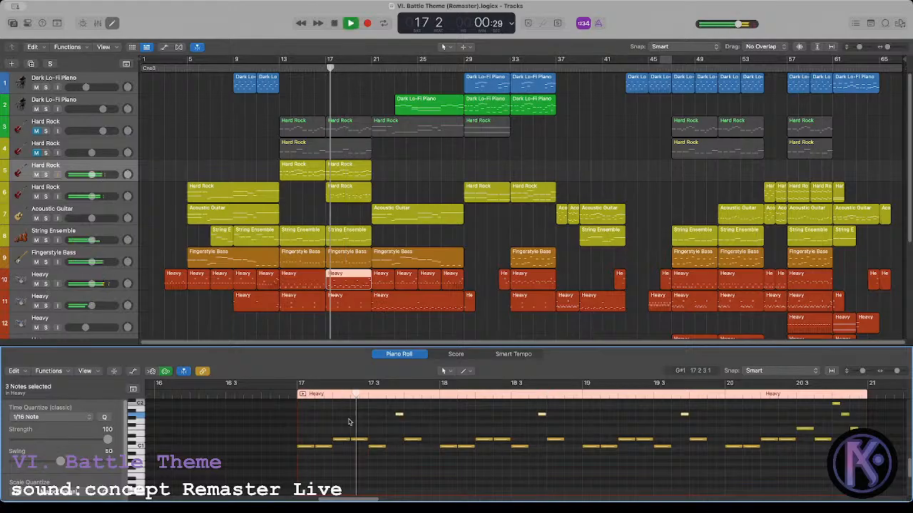
left_click(348, 422)
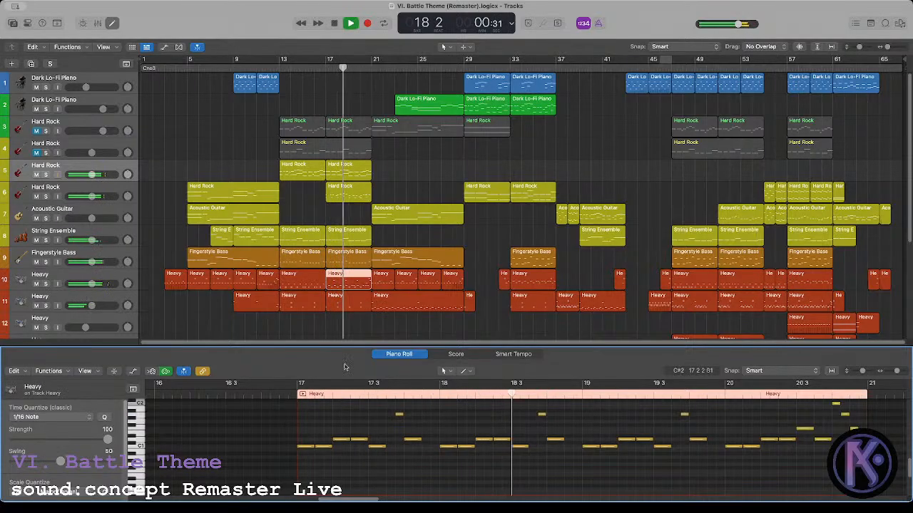
left_click(311, 208)
key("space")
Step: Play the arrangement from bar 13 to check the simplified track 10 drum pattern
left_click(279, 66)
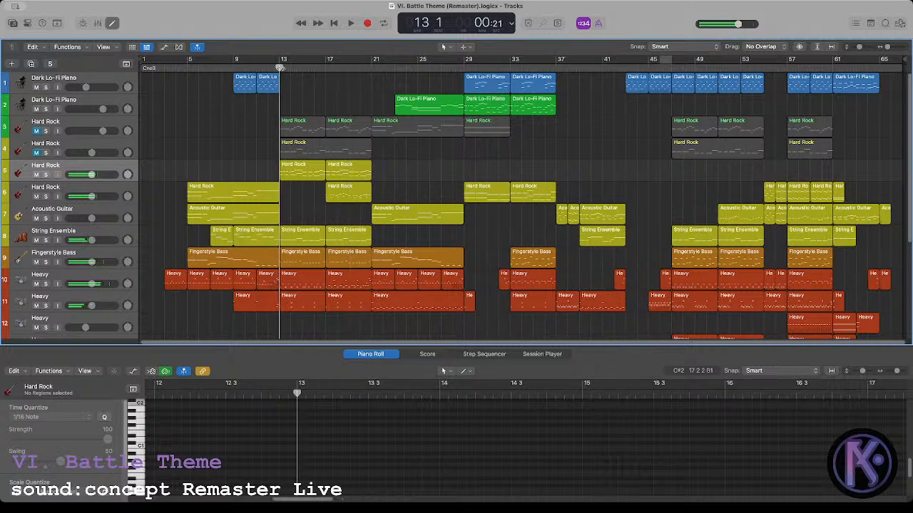
left_click(304, 288)
key("space")
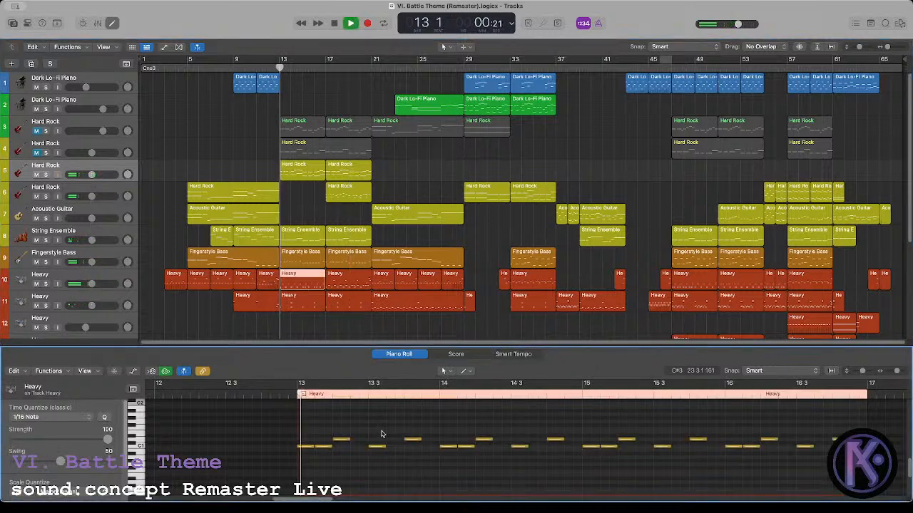
left_click(307, 209)
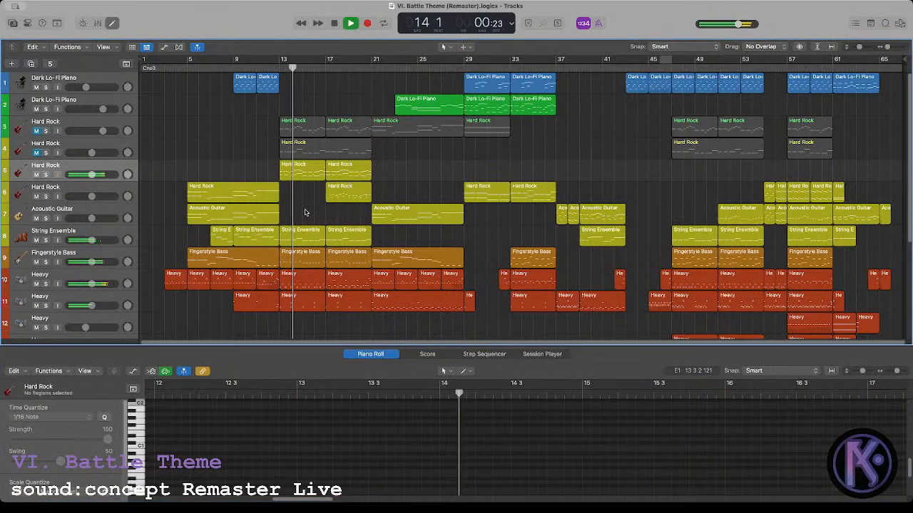
key("space")
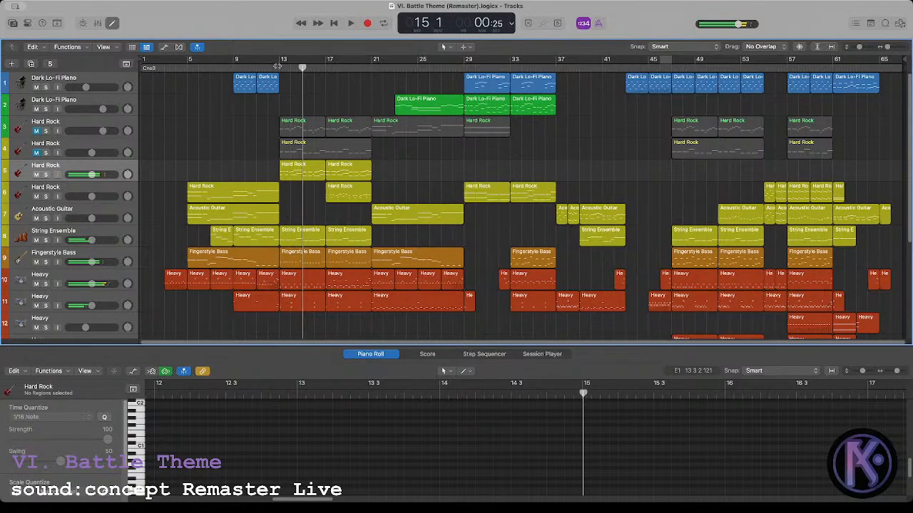
left_click(279, 68)
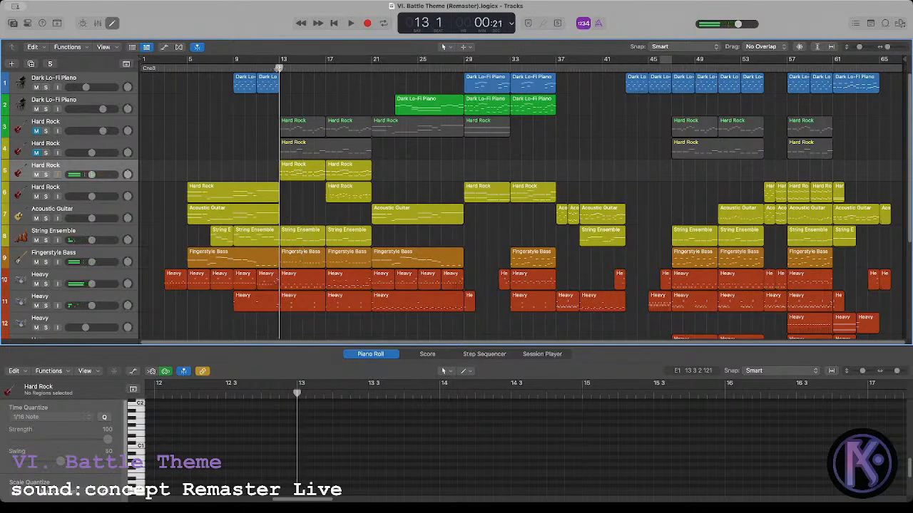
Step: Show the volume automation of the track 10 region at bars 3 and 4, raise the ramp's end point at bar 5 and play from bar 3
scroll(301, 211, "down", 1)
left_click(267, 267)
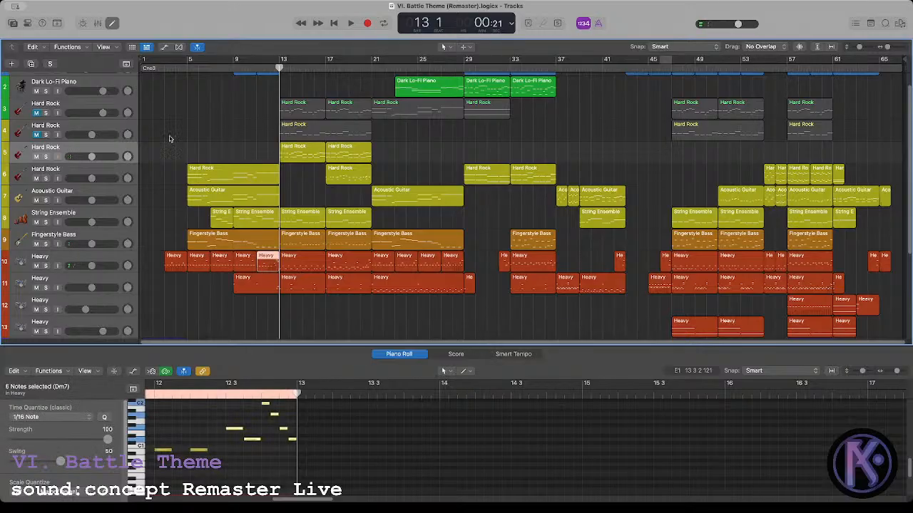
left_click(166, 69)
left_click(241, 406)
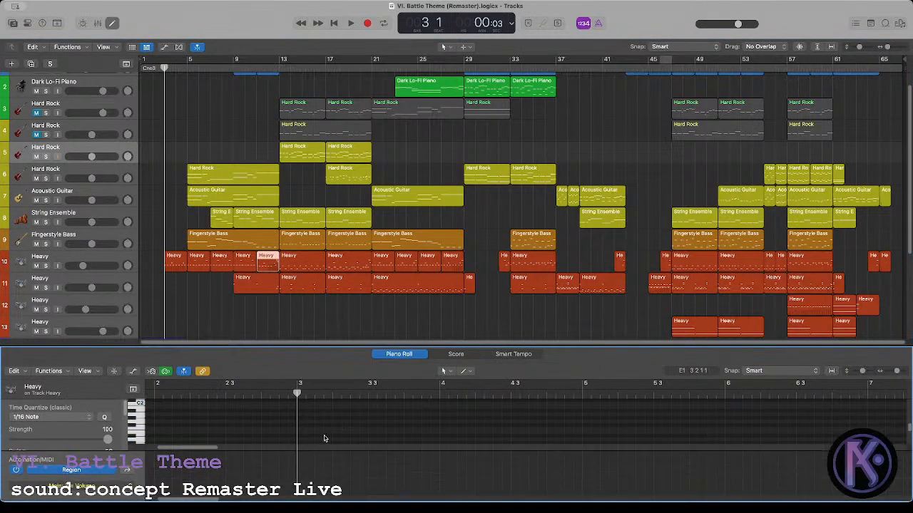
left_click(177, 263)
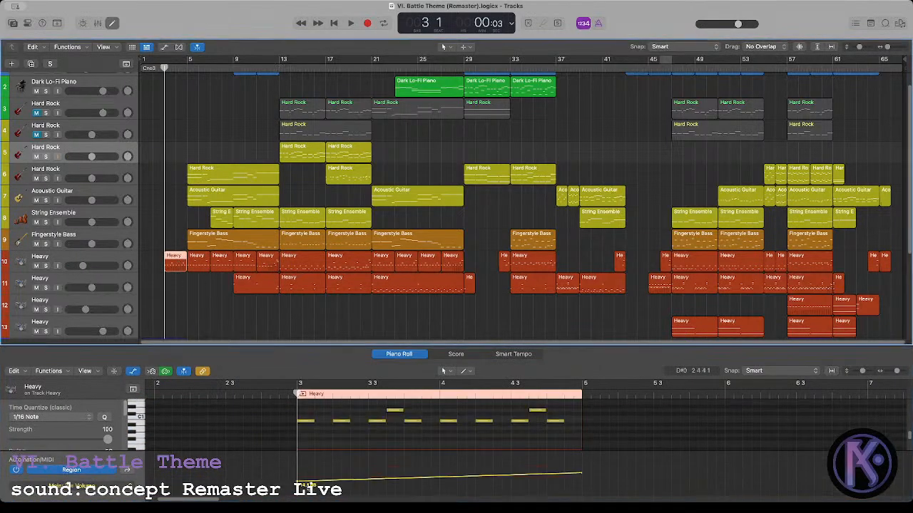
left_click(579, 475)
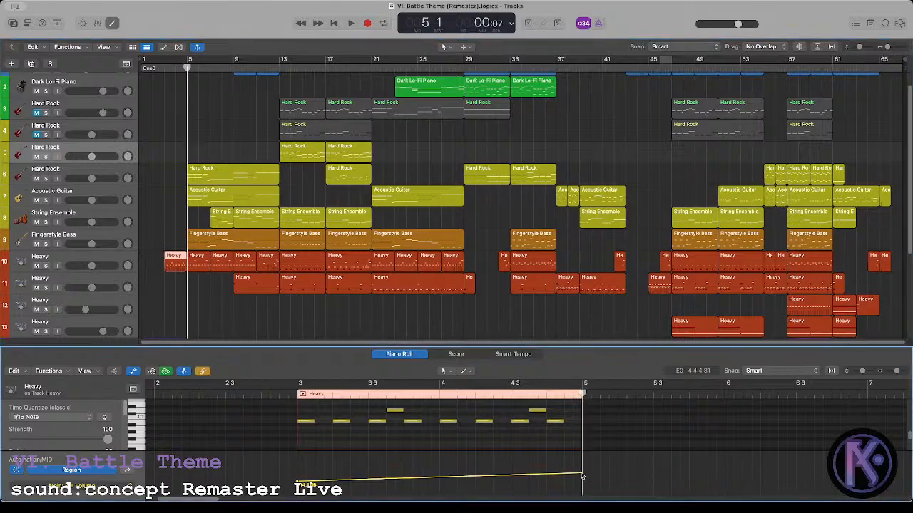
left_click_drag(582, 475, 581, 469)
left_click(302, 396)
key("space")
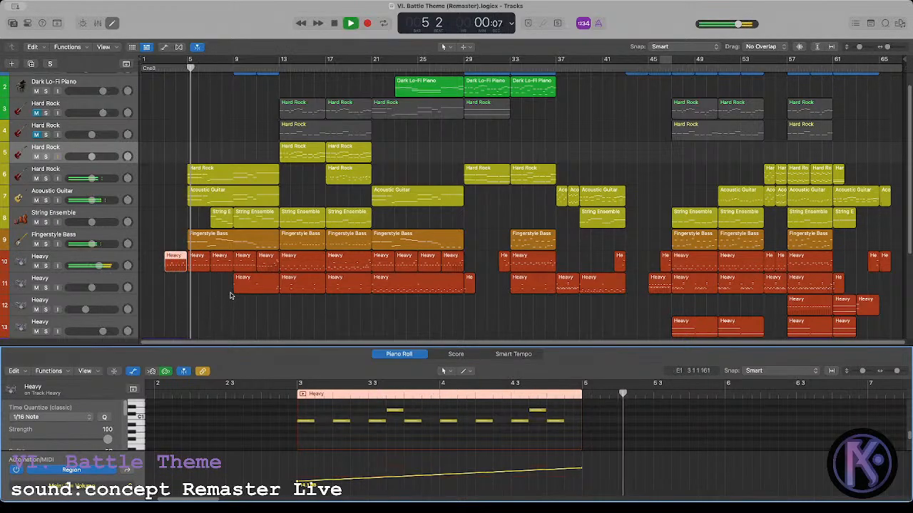
key("space")
Step: In the track 10 region at bars 11 and 12, set the volume points at both bar starts to -2.0 dB and adjust the end point
left_click(270, 261)
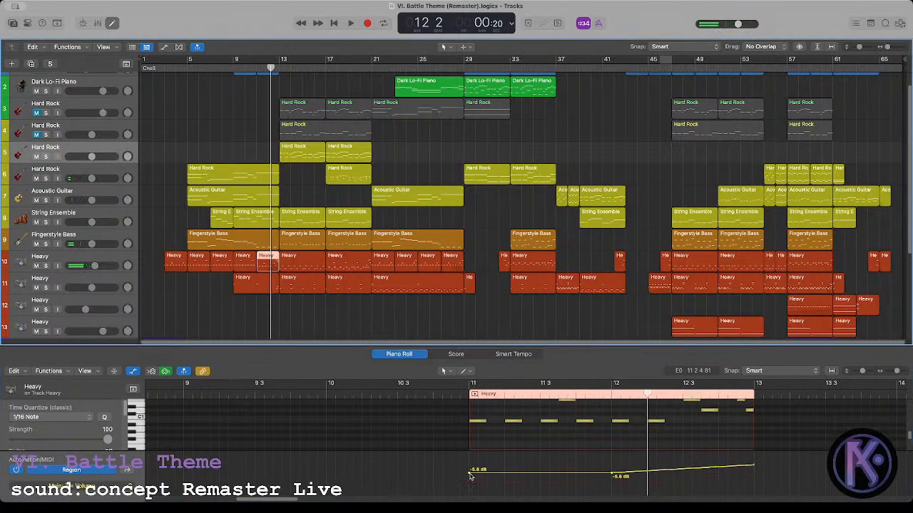
left_click(469, 472)
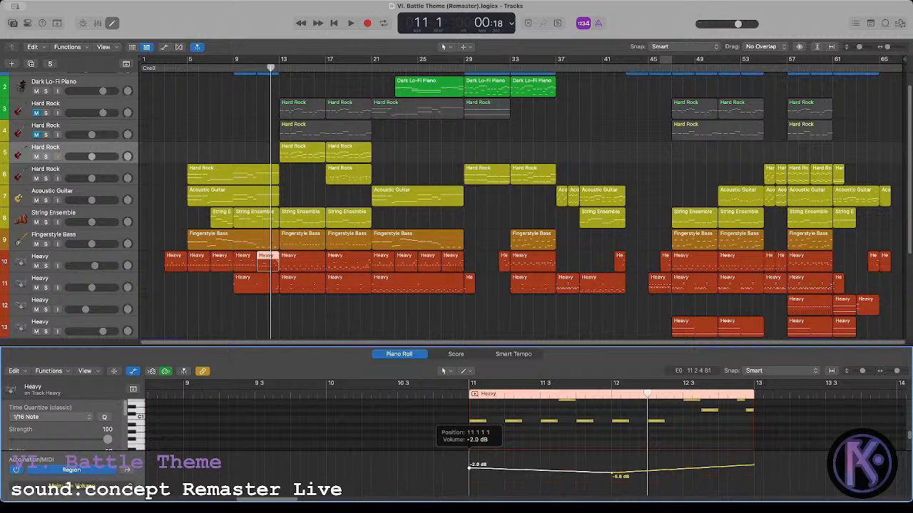
left_click_drag(612, 474, 612, 471)
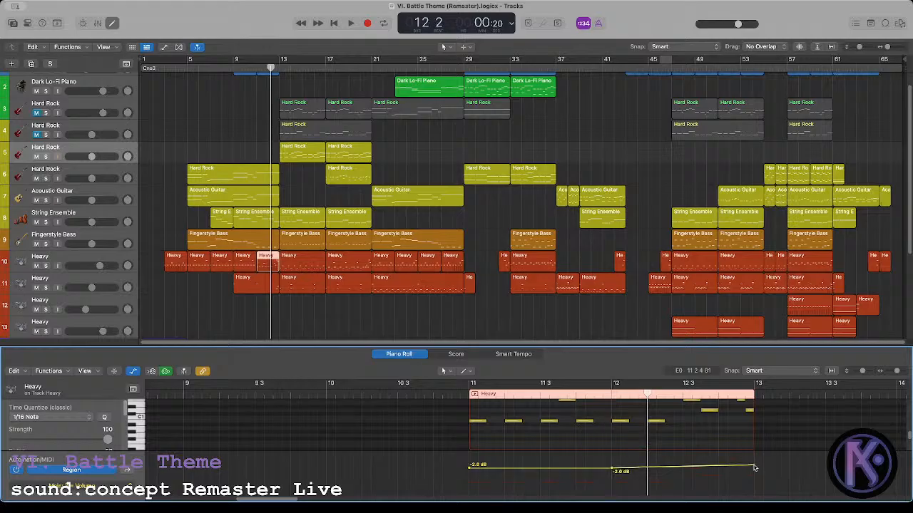
left_click_drag(754, 468, 752, 464)
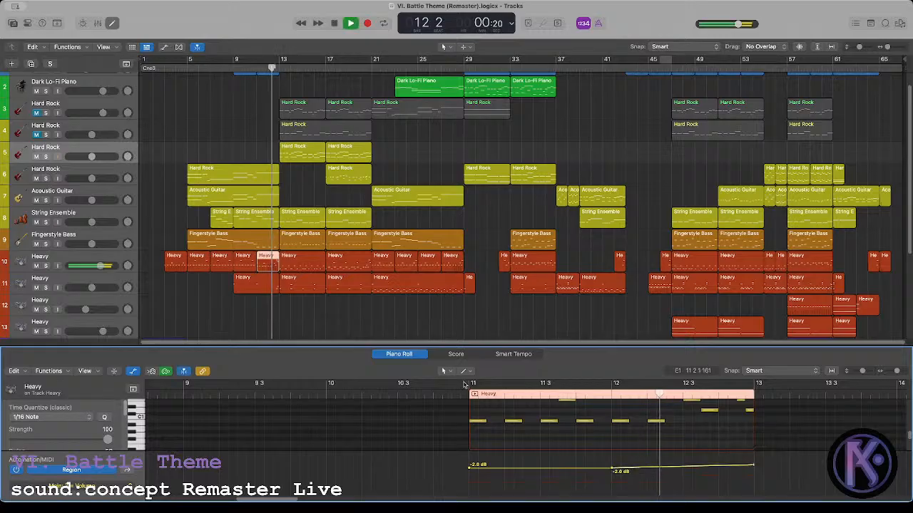
Step: Raise the volume automation of the track 10 region starting at bar 13 to about -2 dB
left_click(301, 268)
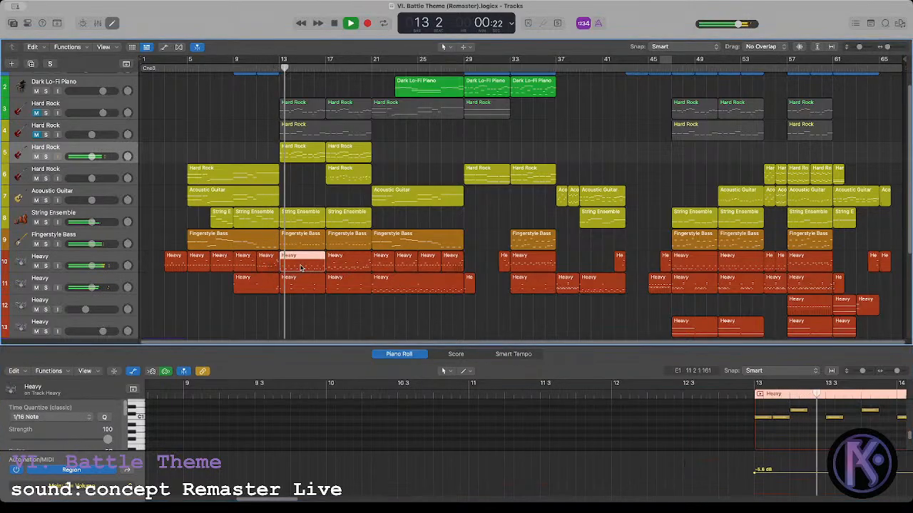
key("space")
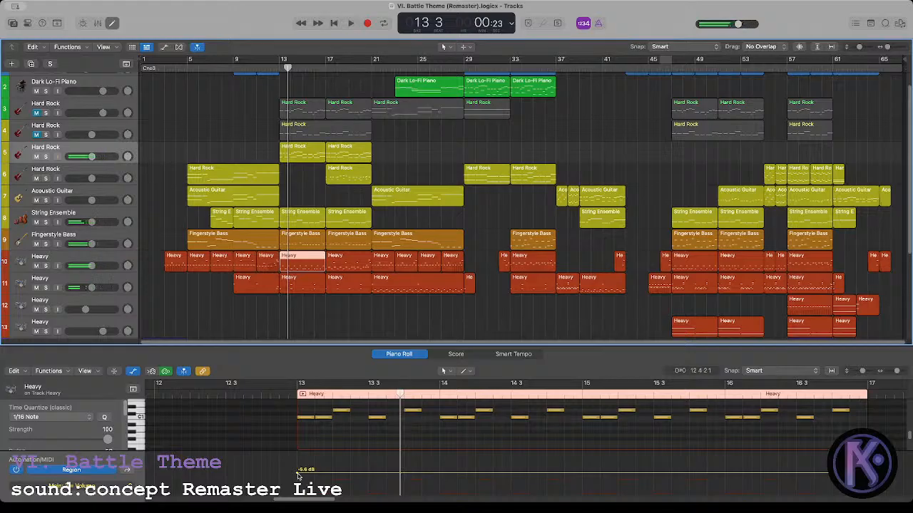
left_click_drag(298, 476, 298, 467)
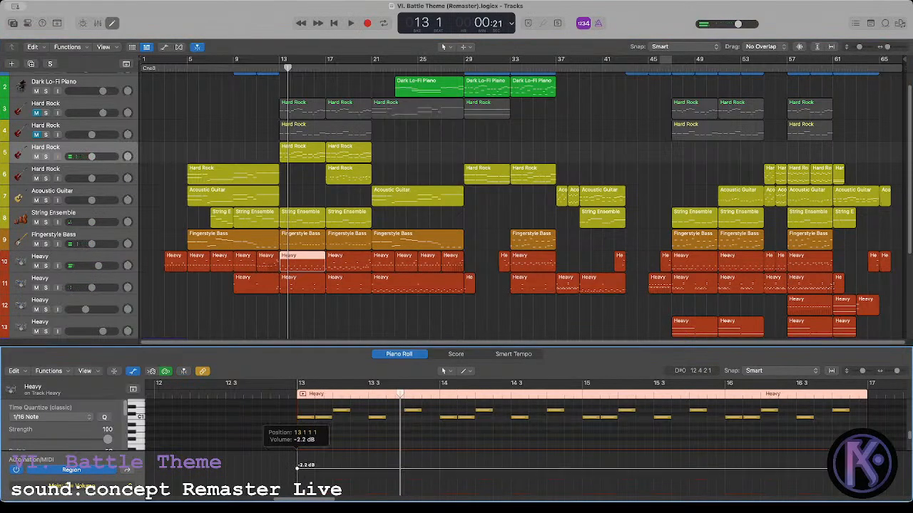
Step: Delete the volume points at bars 12 and 13 in the track 10 region starting at bar 11, and play from bar 11
left_click(270, 266)
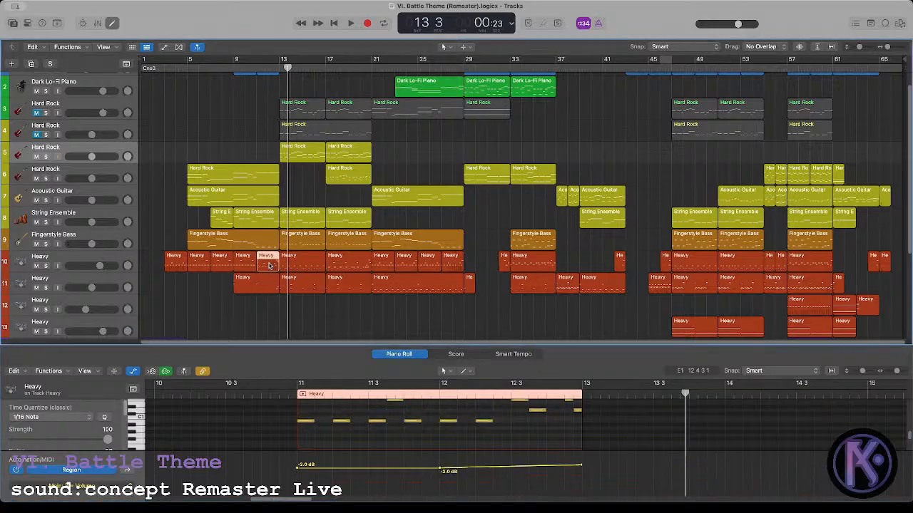
key("space")
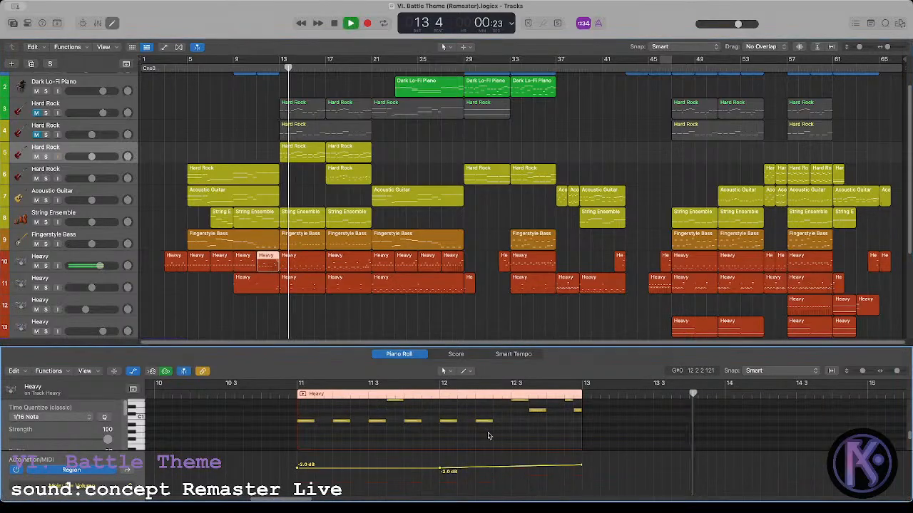
left_click(436, 389)
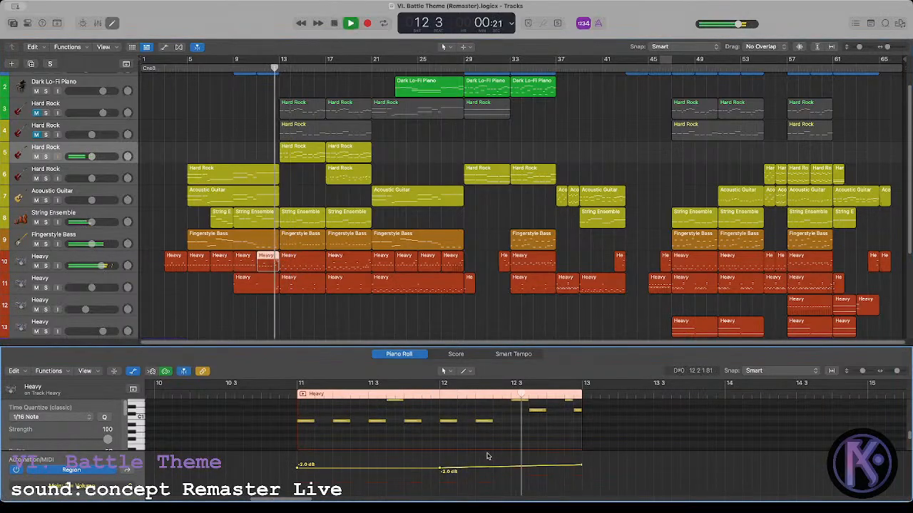
key("space")
left_click_drag(438, 462, 589, 484)
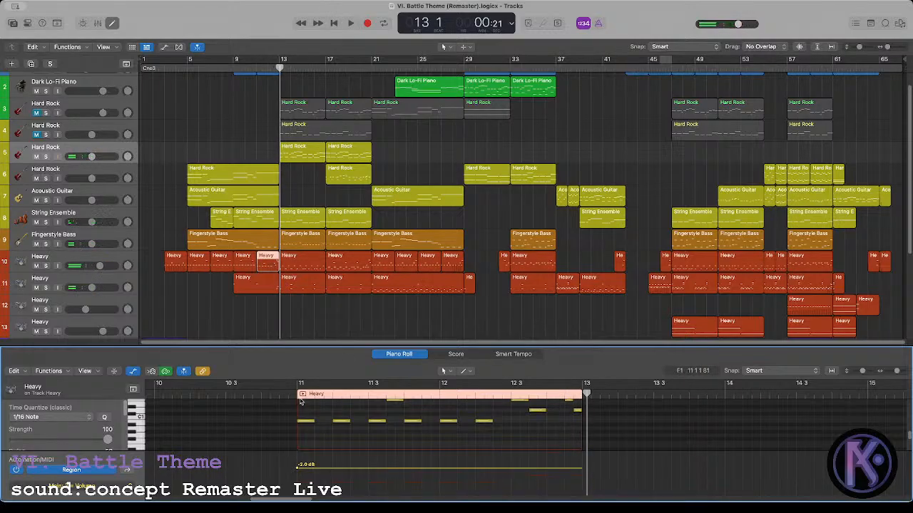
key("comma")
key("comma")
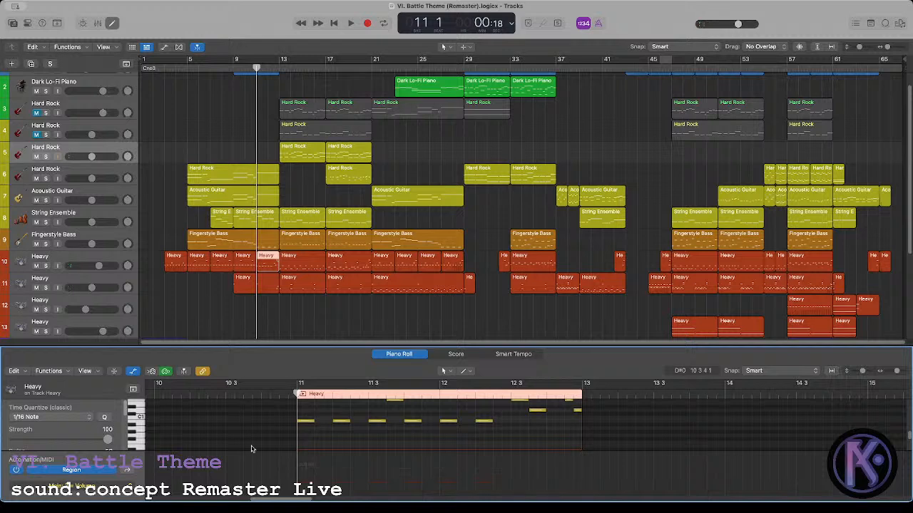
key("space")
left_click(209, 287)
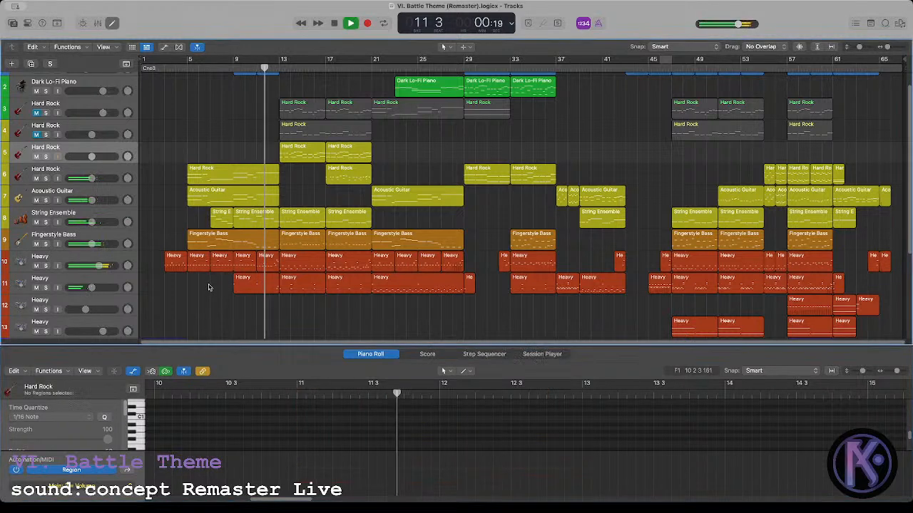
Step: Open the track 11 region at bars 9 to 12 with automation hidden and audition the notes of its closing fill
left_click(261, 281)
key("space")
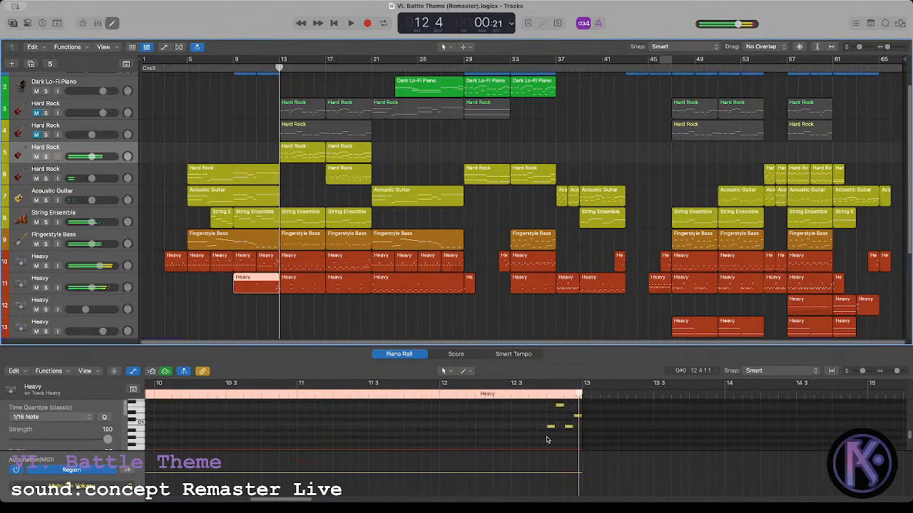
key("a")
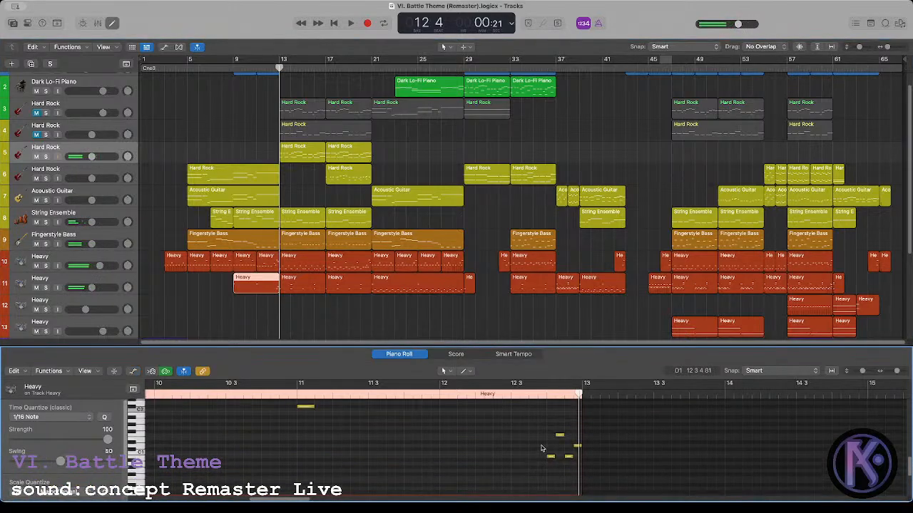
left_click(550, 457)
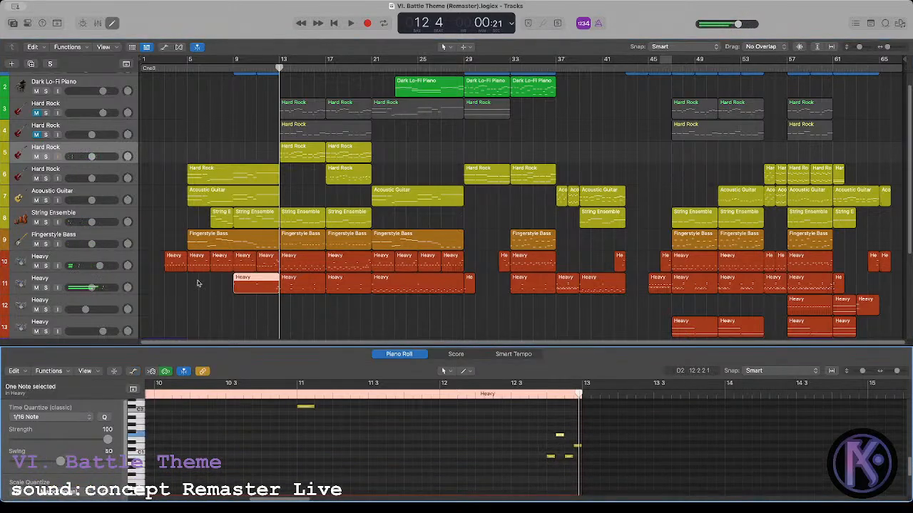
Step: Solo drum tracks 11 and 10 while playing from bar 9, and show their regions leading up to bar 13 together
left_click(230, 65)
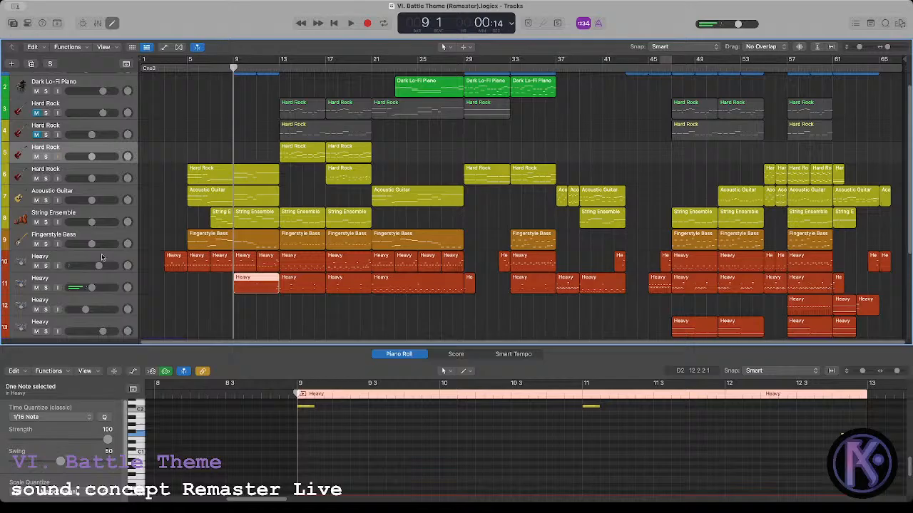
left_click(45, 288)
key("space")
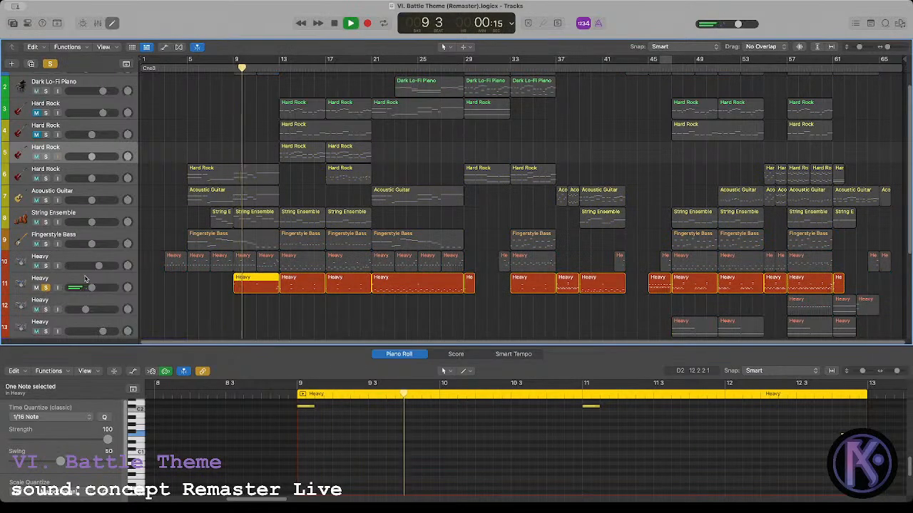
left_click(257, 304)
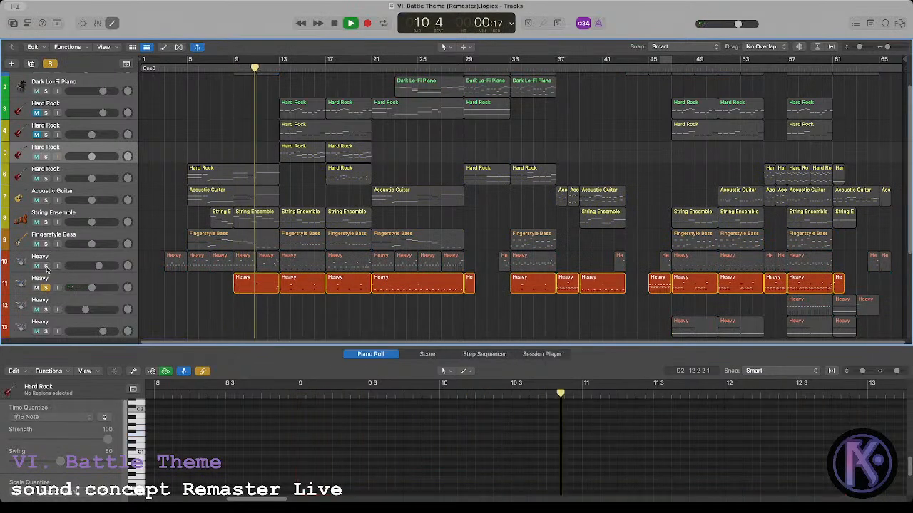
left_click(45, 266)
left_click(266, 259)
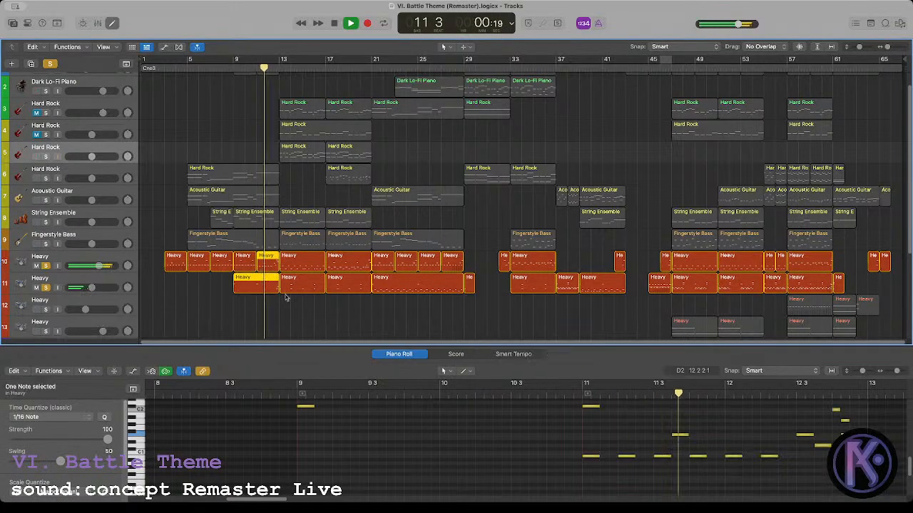
Step: Audition the drum fill leading into bar 13, and select all notes of the track 11 region at bars 9 to 12
left_click(750, 431)
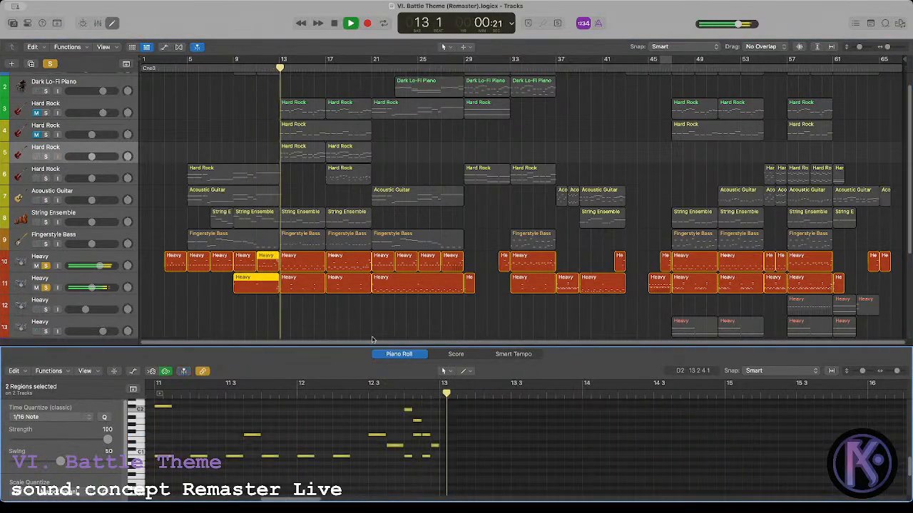
key("space")
left_click(260, 285)
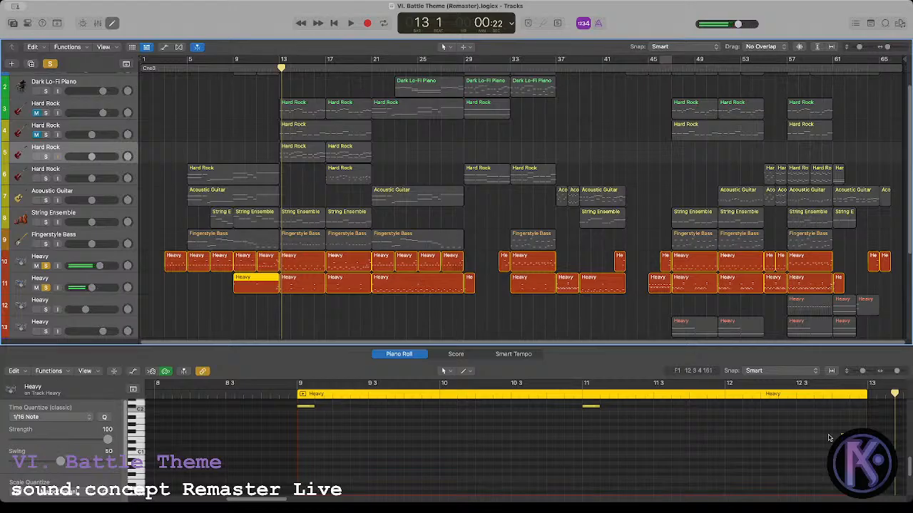
key("super+a")
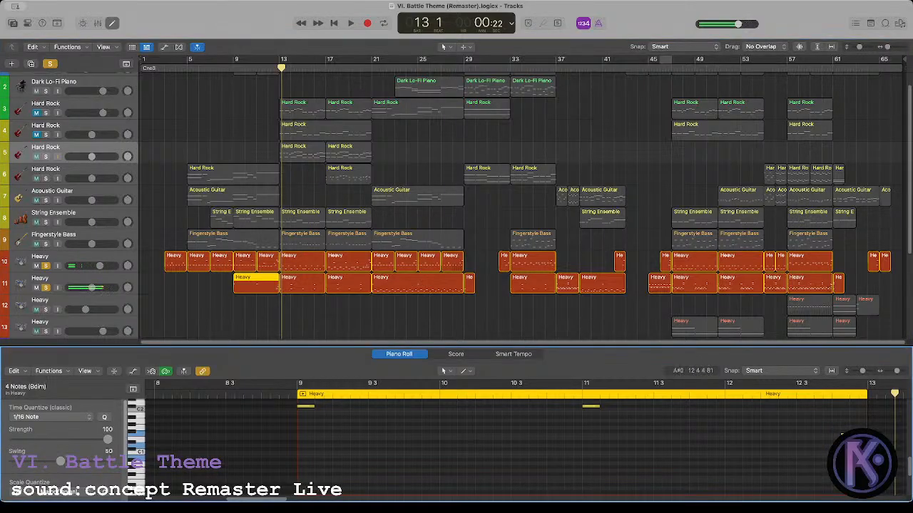
Step: Copy B0 kick notes to 12 4 1 and 12 4 3 in the track 10 region starting at bar 11, and audition the fill
left_click(273, 268)
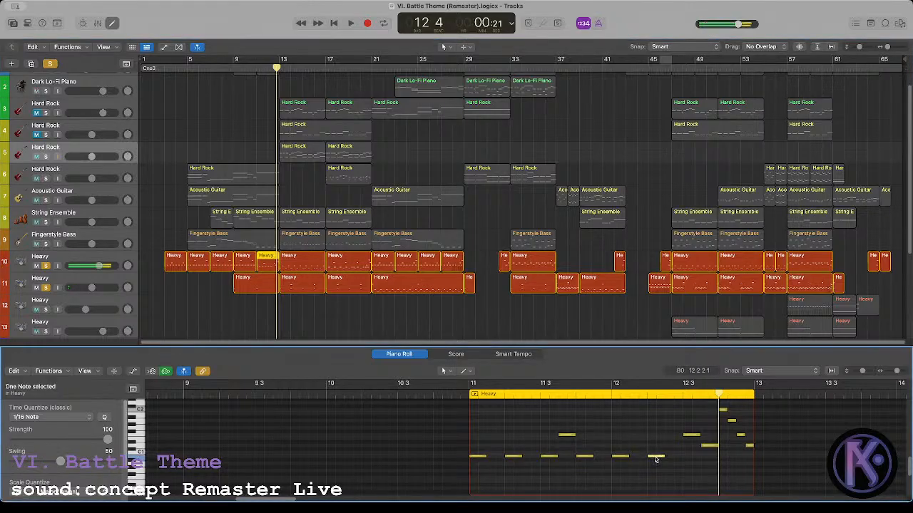
left_click_drag(656, 459, 745, 457)
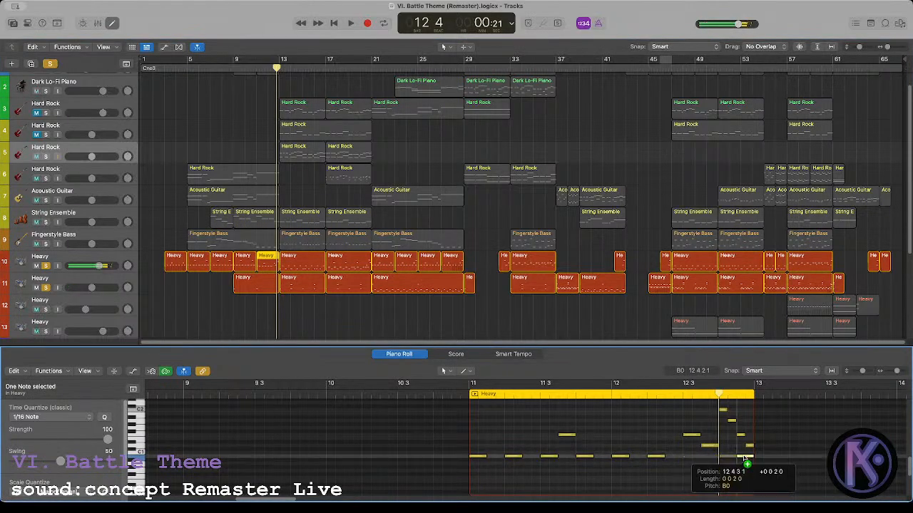
key("space")
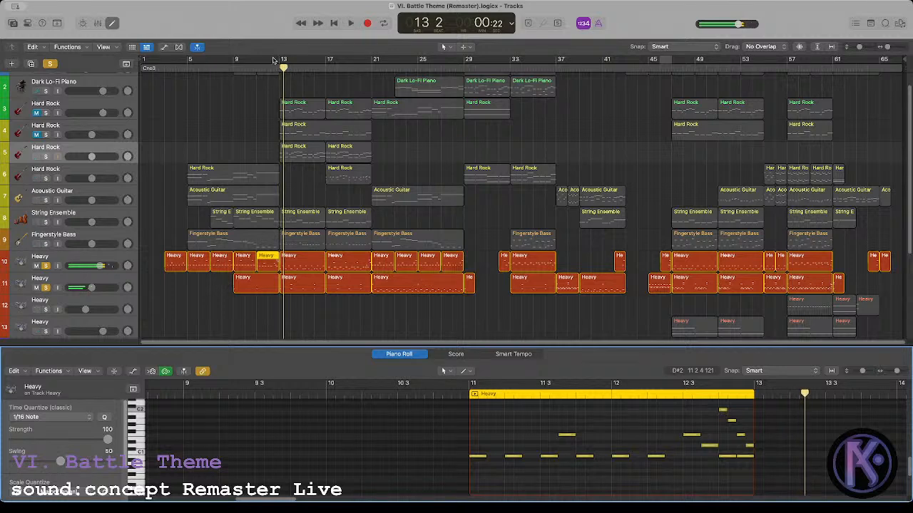
key("space")
Step: Delete the B0 kick note at 12 4 3 in the same region, and play the full mix with the drum solos off
left_click(749, 459)
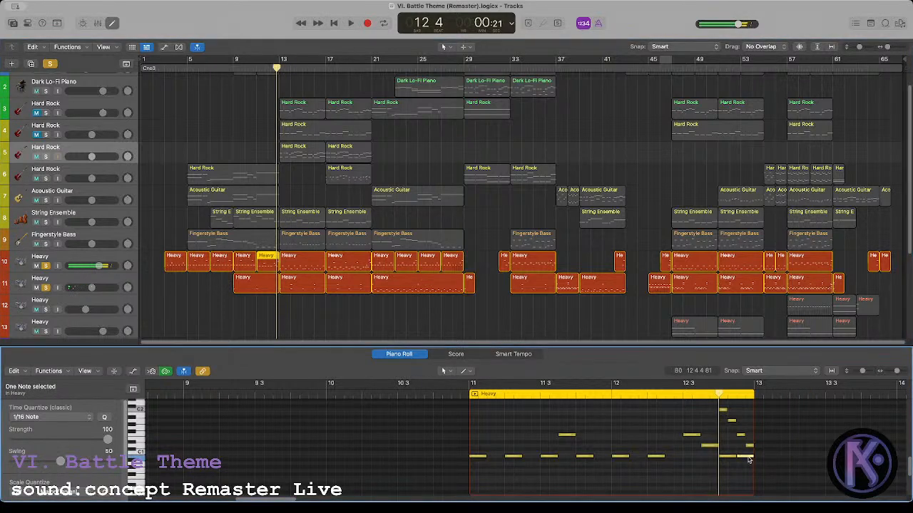
left_click(46, 266)
key("space")
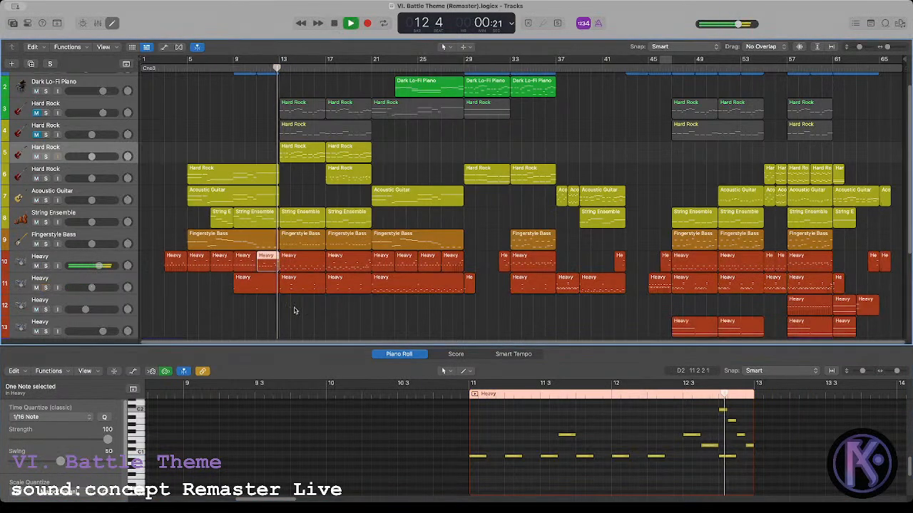
left_click(278, 313)
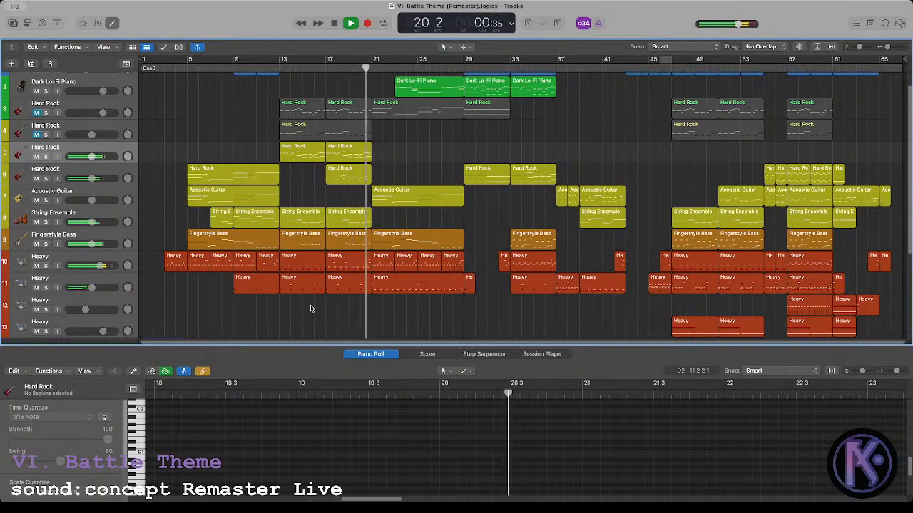
key("space")
Step: Audition the mix from bar 13 with the String Ensemble track muted and unmuted
scroll(251, 119, "up", 1)
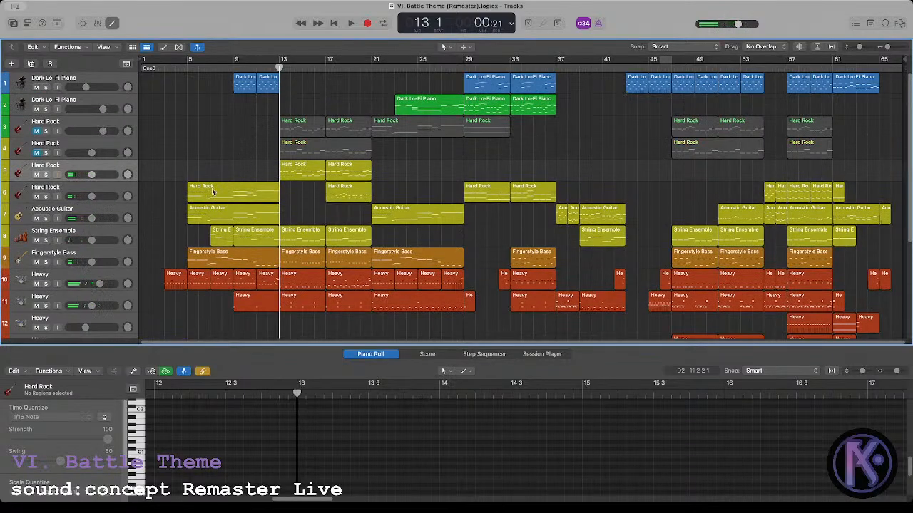
key("space")
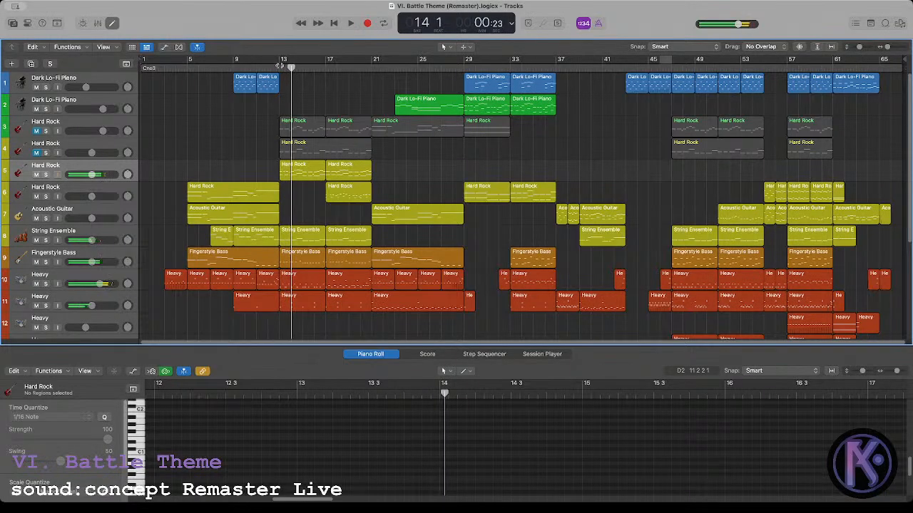
key("space")
left_click(36, 240)
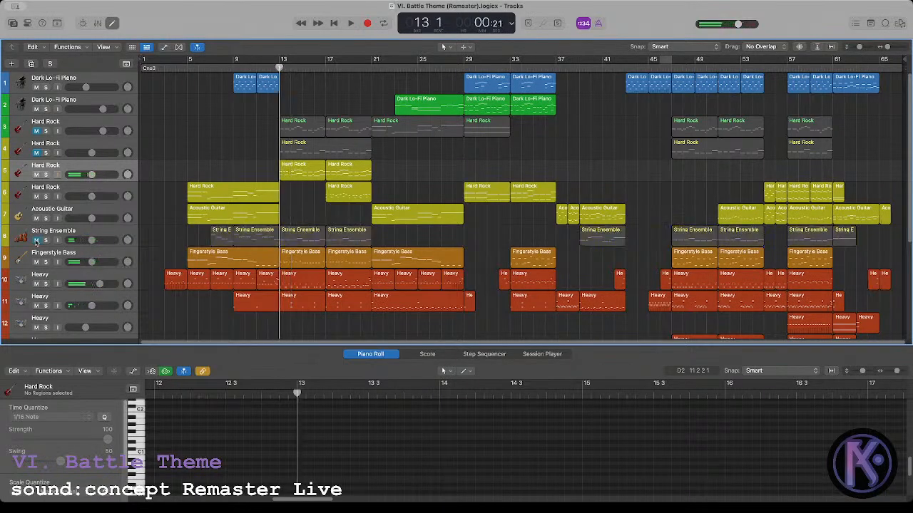
key("space")
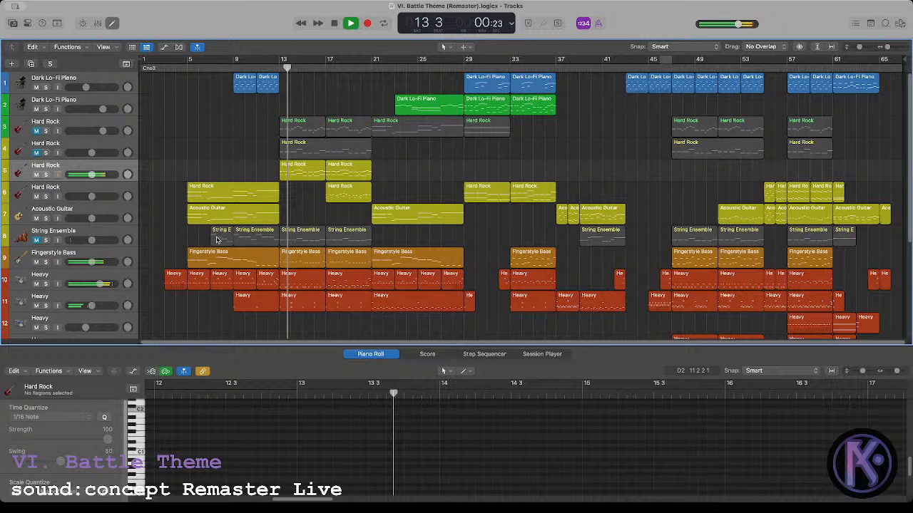
key("space")
left_click(36, 241)
left_click(280, 71)
key("space")
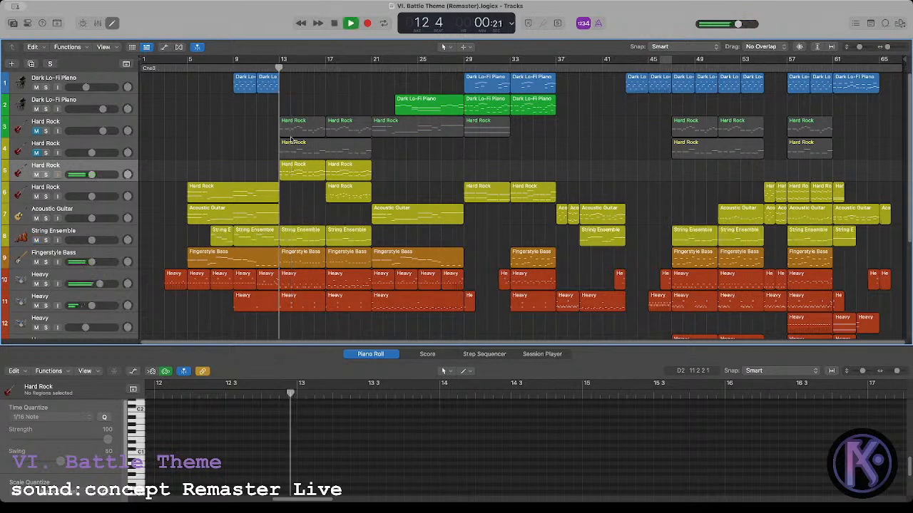
key("space")
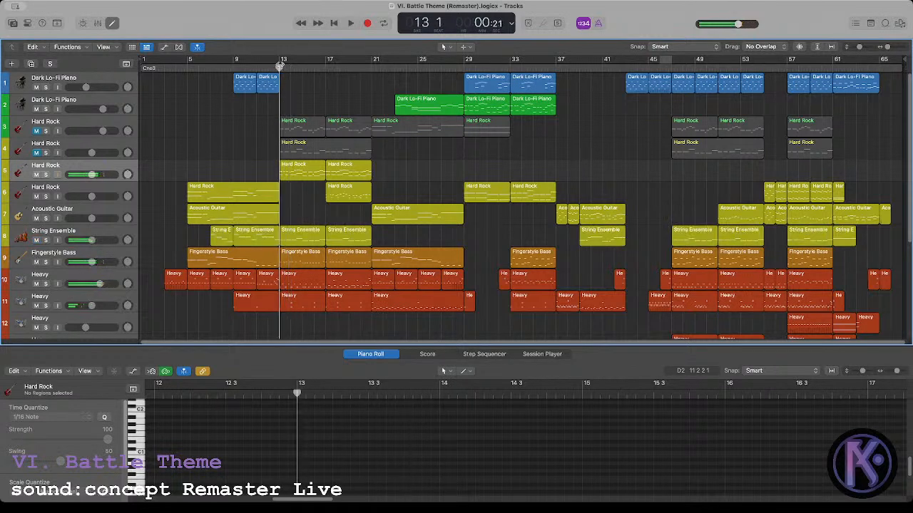
Step: Add a duplicate of the String Ensemble track and load the Full Strings sound on it
left_click(81, 236)
key("super+d")
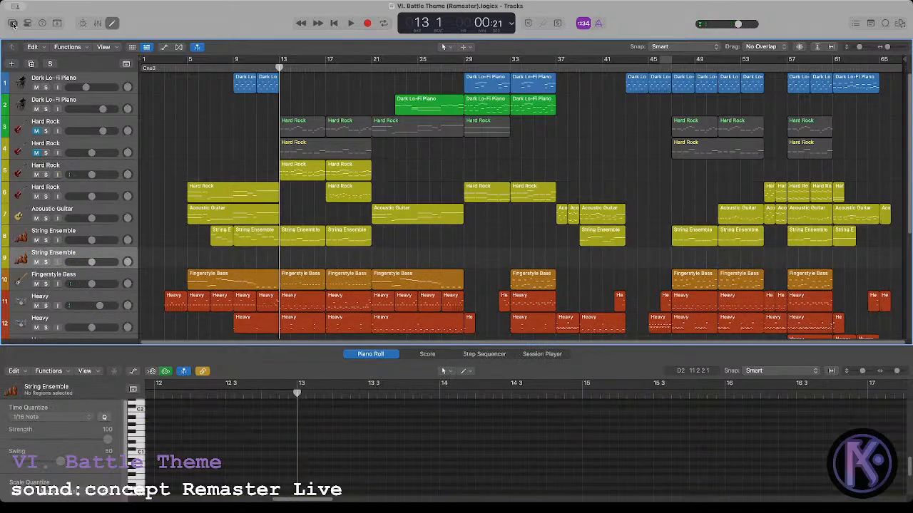
left_click(13, 23)
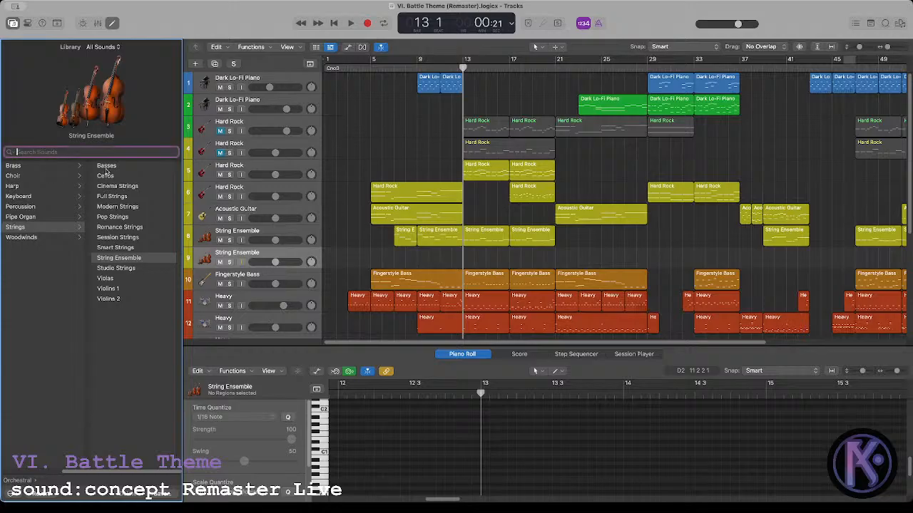
type("full strings")
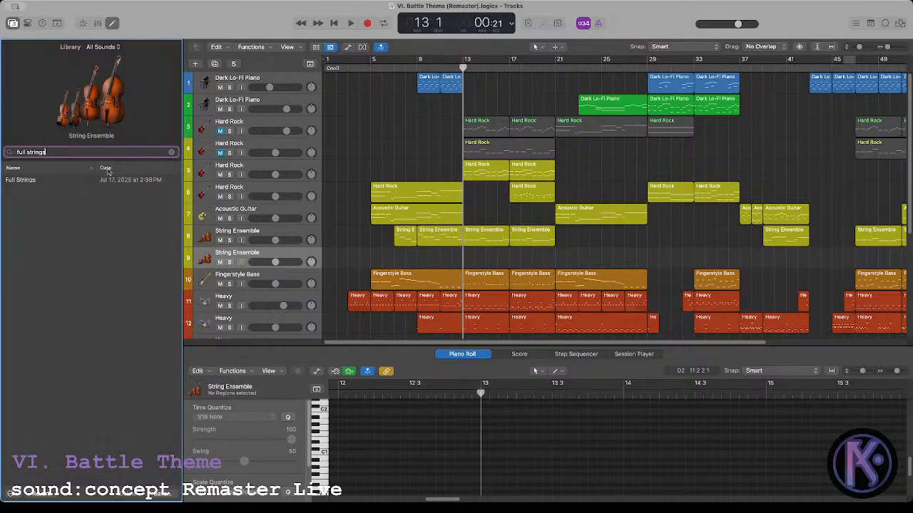
left_click(65, 181)
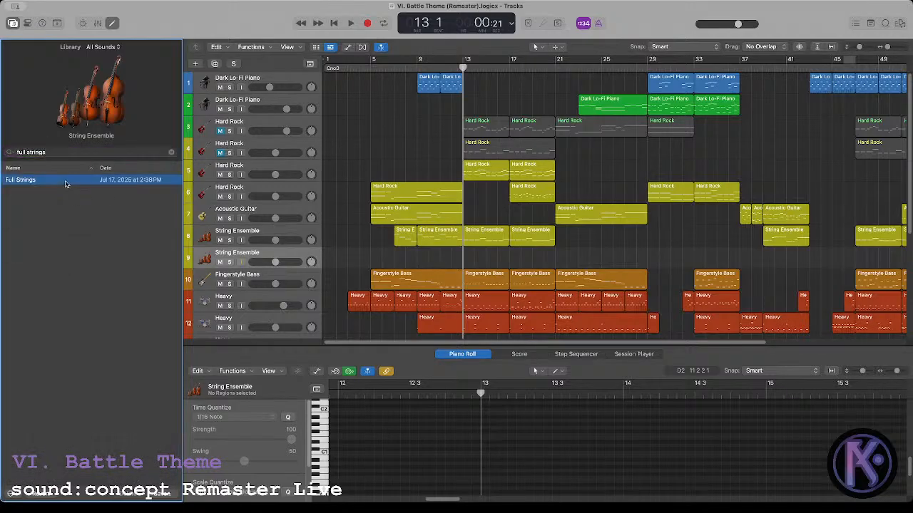
Step: Move all String Ensemble regions onto the Full Strings track, hide the Library, and play from bar 13
left_click(269, 234)
left_click_drag(405, 232, 399, 256)
left_click(12, 22)
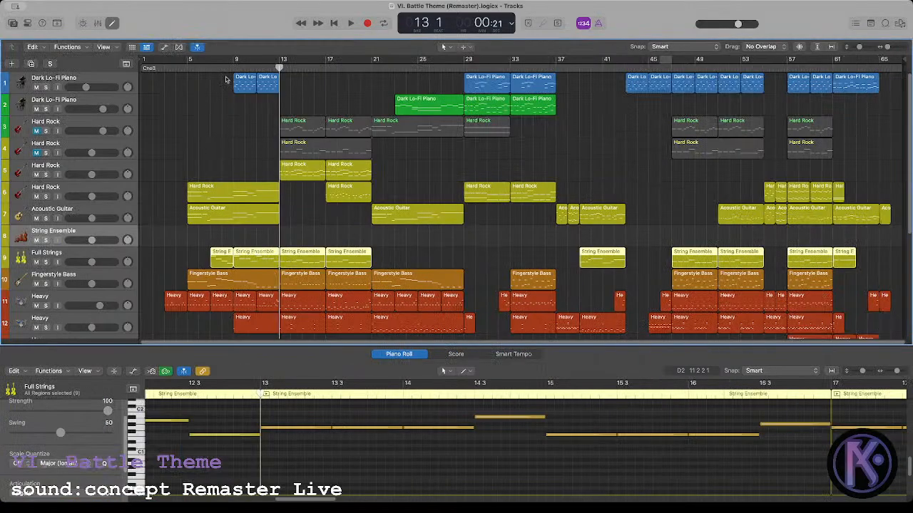
key("space")
Step: Try doubling the notes of the Full Strings region at bars 13 to 16 an octave higher with shortened lengths, and play it
left_click(303, 258)
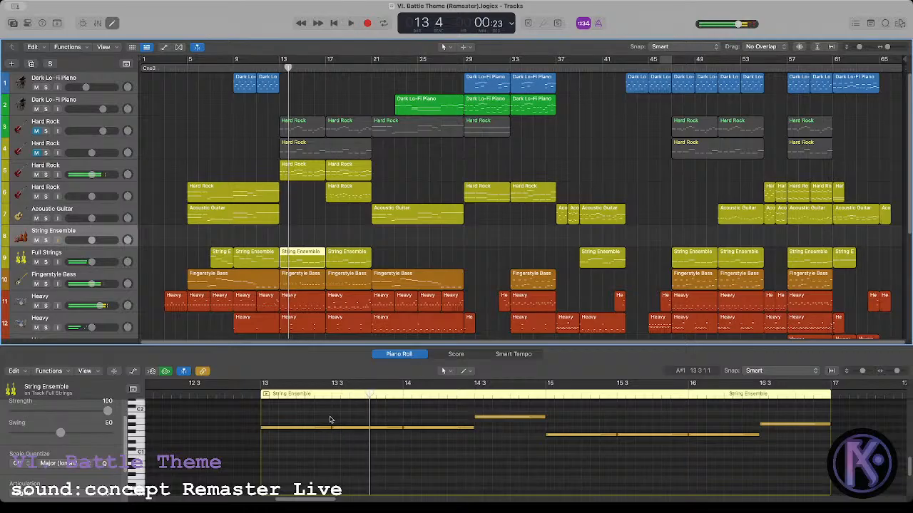
left_click_drag(298, 406, 829, 477)
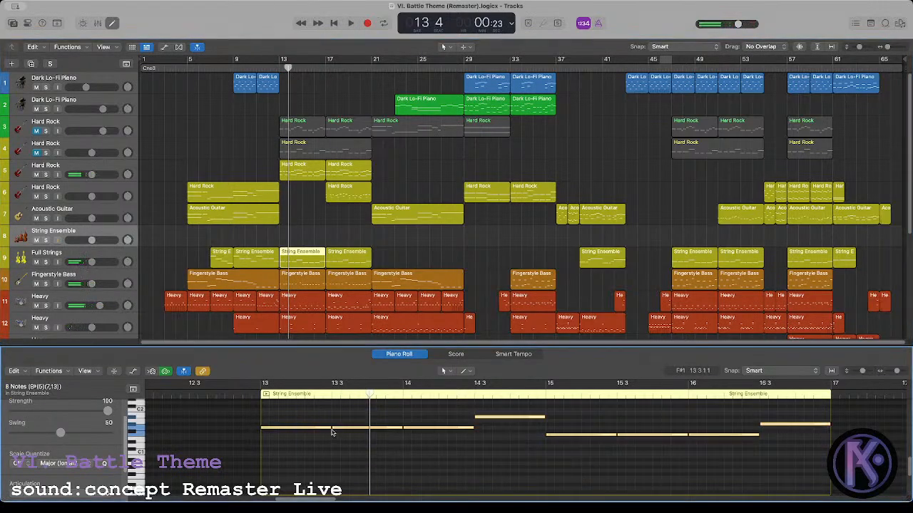
left_click_drag(331, 431, 283, 412)
scroll(292, 442, "up", 2)
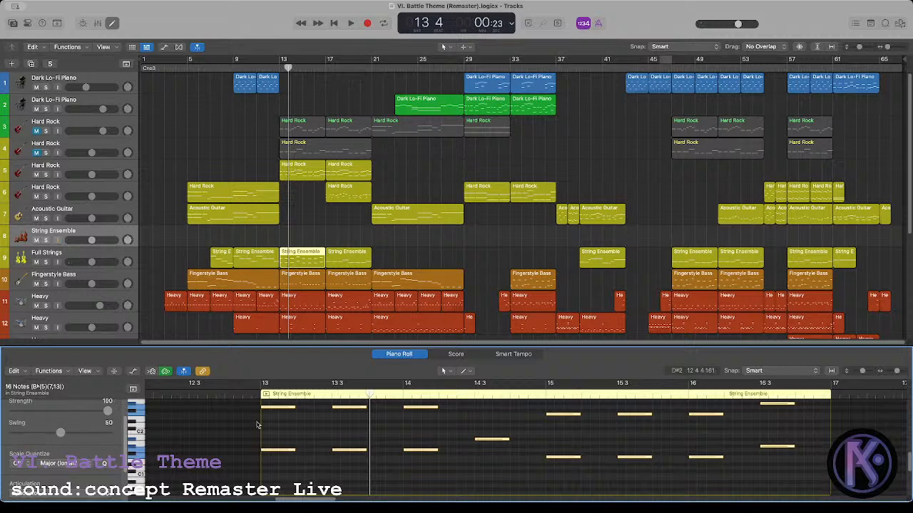
key("space")
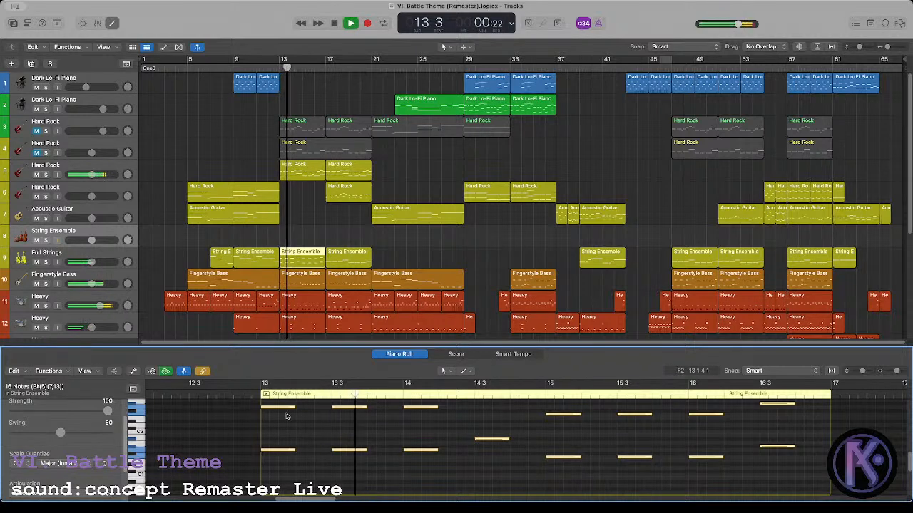
left_click(319, 425)
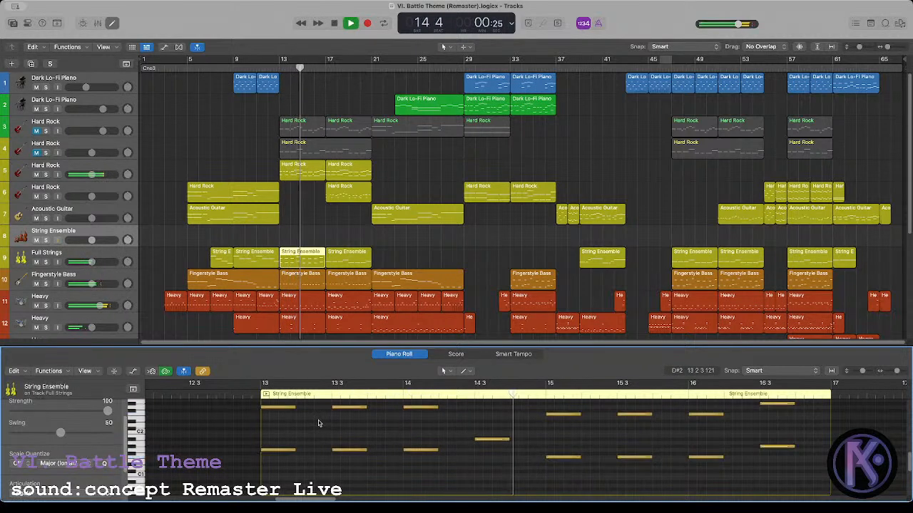
scroll(307, 439, "up", 1)
key("space")
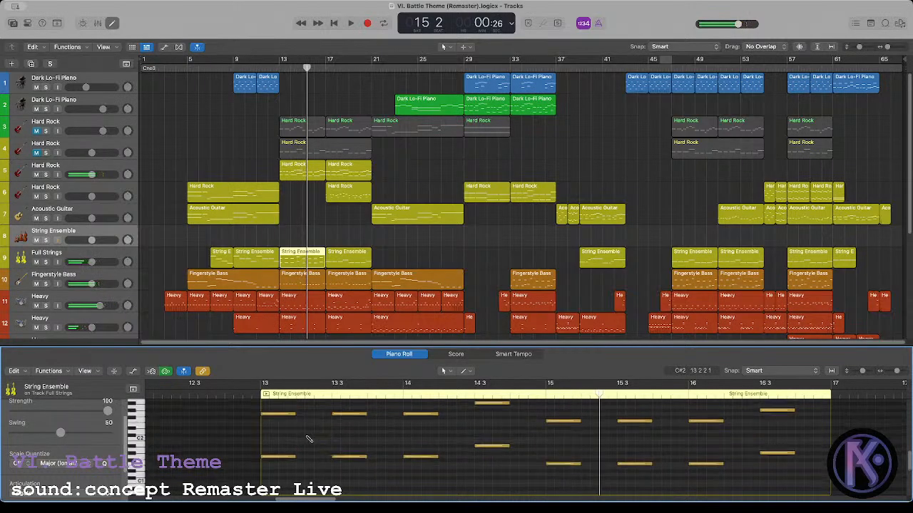
Step: Try repeating the shortened string notes to fill their gaps, and undo both the repeats and the octave doubling
key("super+a")
left_click_drag(274, 460, 296, 450)
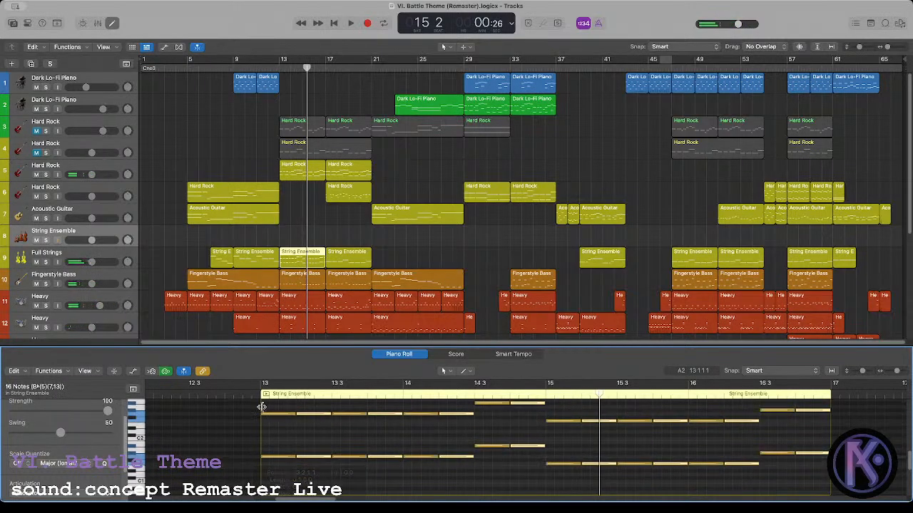
key("shift+space")
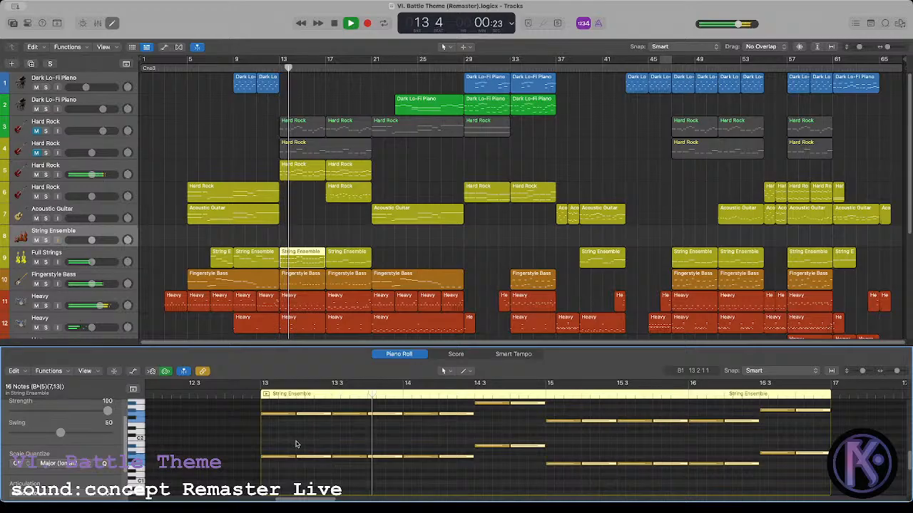
key("super+z")
key("space")
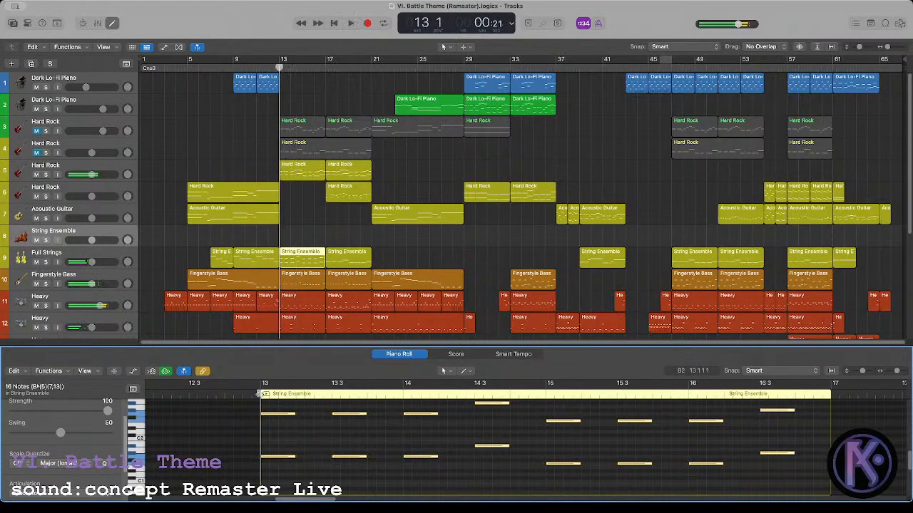
key("super+z")
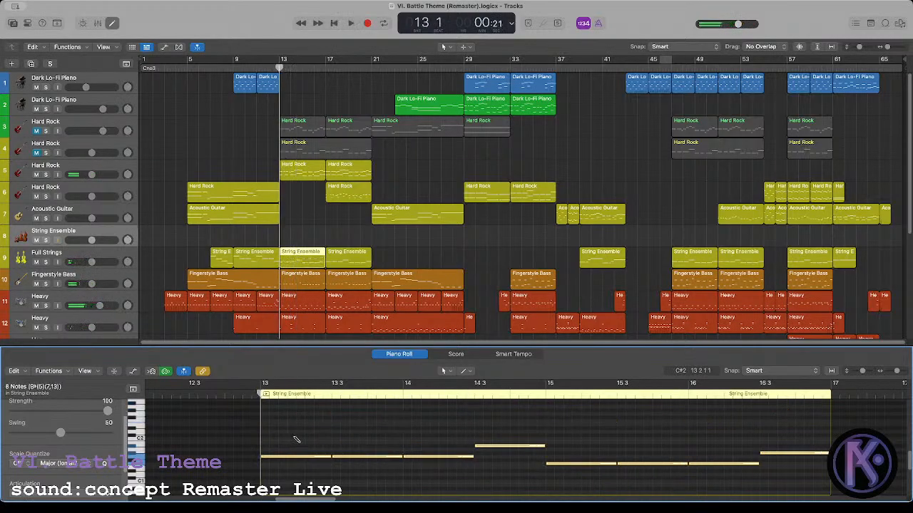
Step: Try transposing all notes of the Full Strings region at bar 13 up an octave, play it, and undo the transposition
left_click(294, 440)
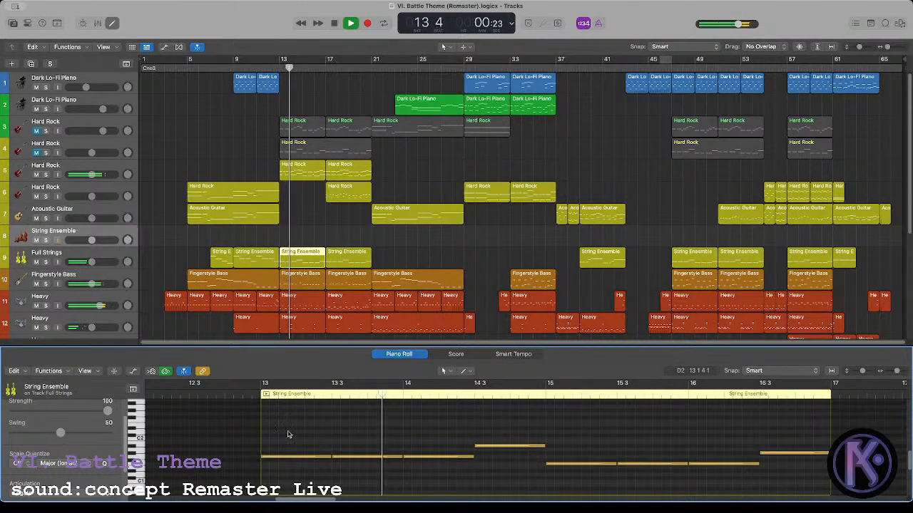
key("space")
key("super+a")
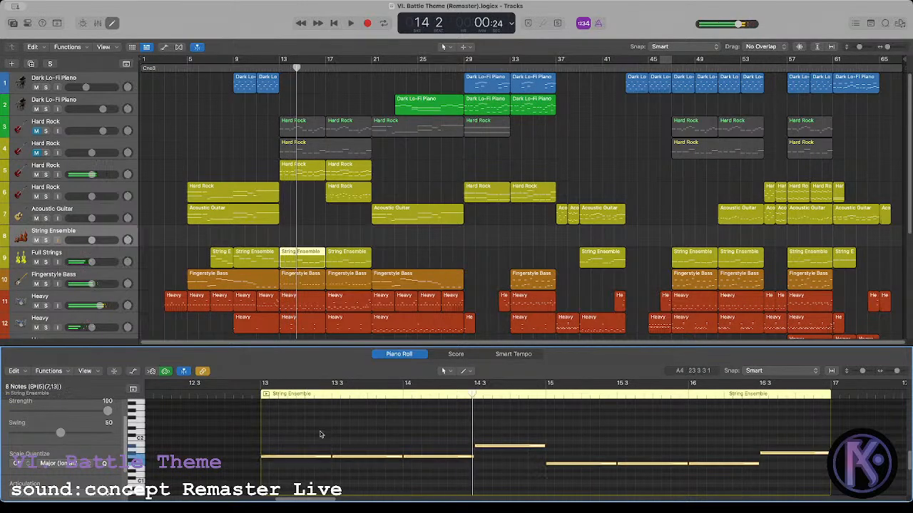
key("shift+alt+Up")
key("shift+Return")
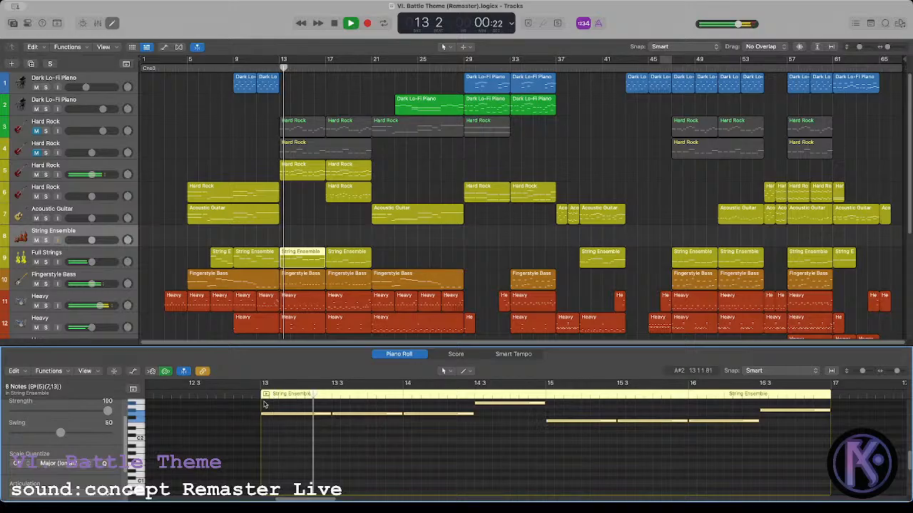
key("super+z")
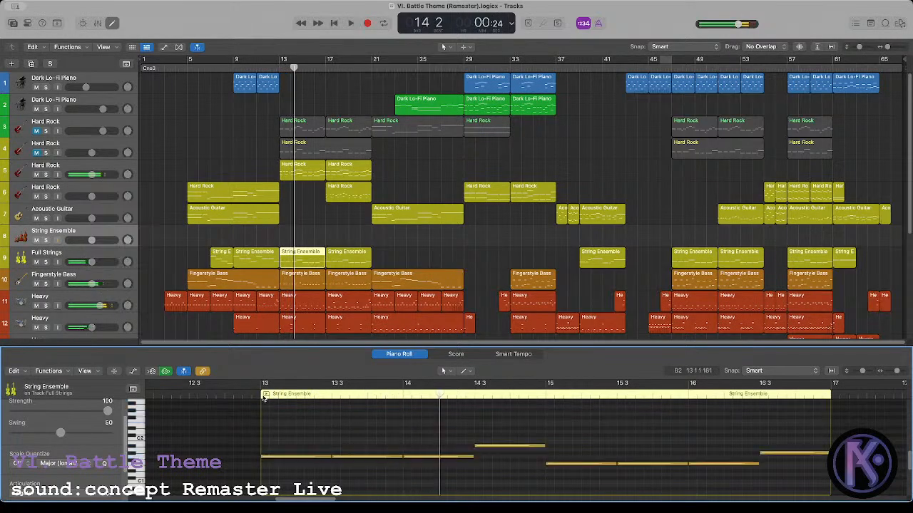
key("space")
left_click(298, 233)
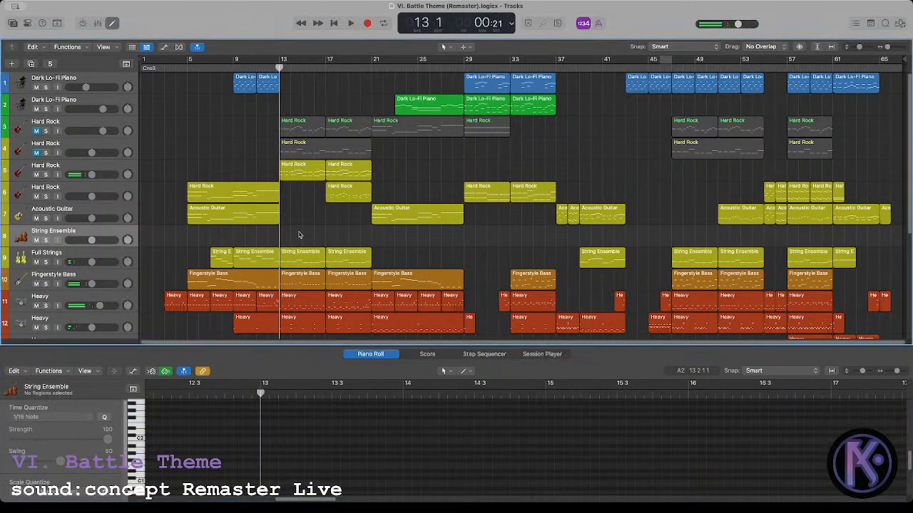
Step: Play from bar 17 while examining the notes of the Hard Rock guitar region on track 6 at bars 17 to 20
left_click(325, 68)
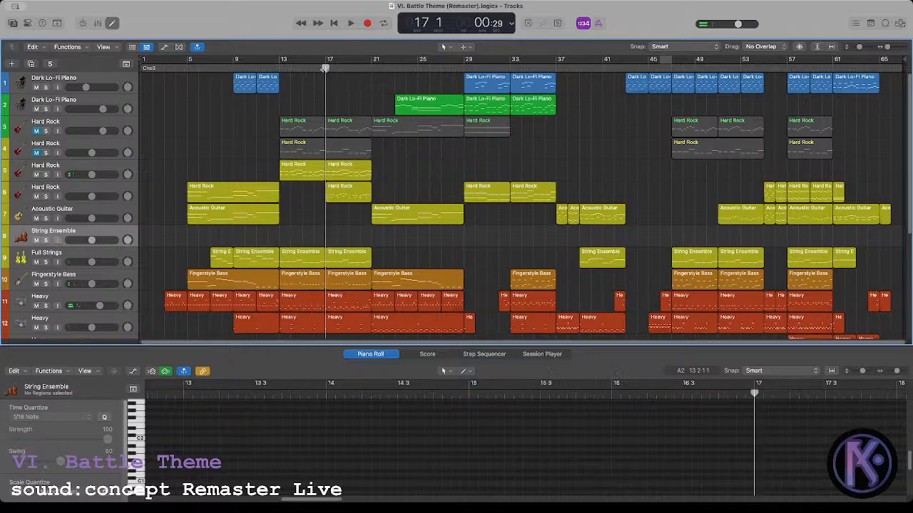
left_click(340, 191)
key("space")
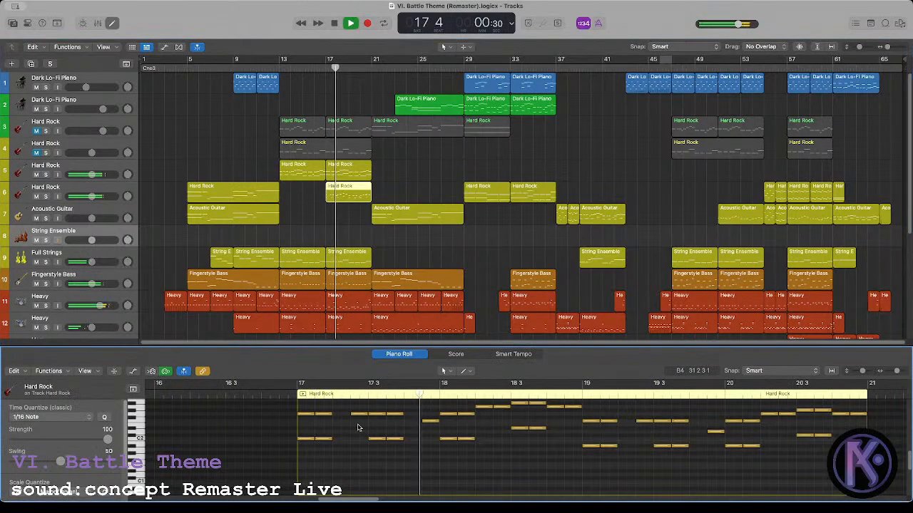
key("space")
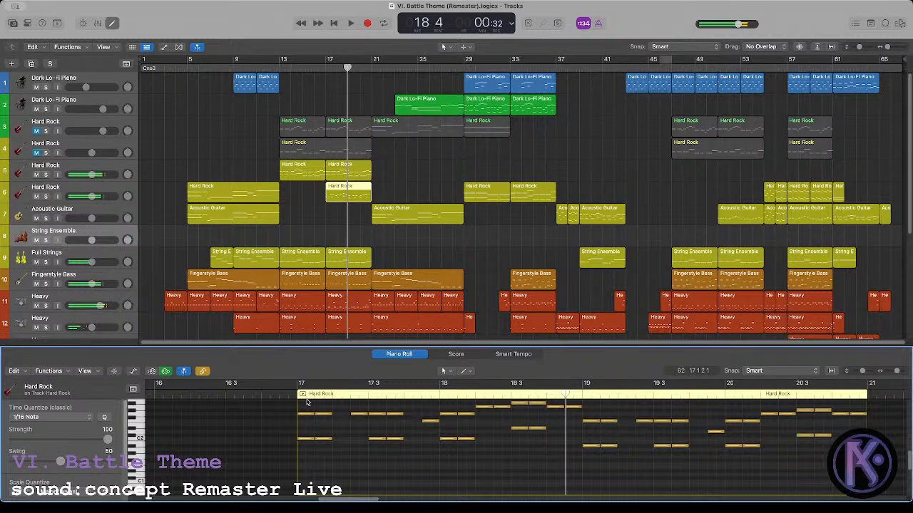
key("space")
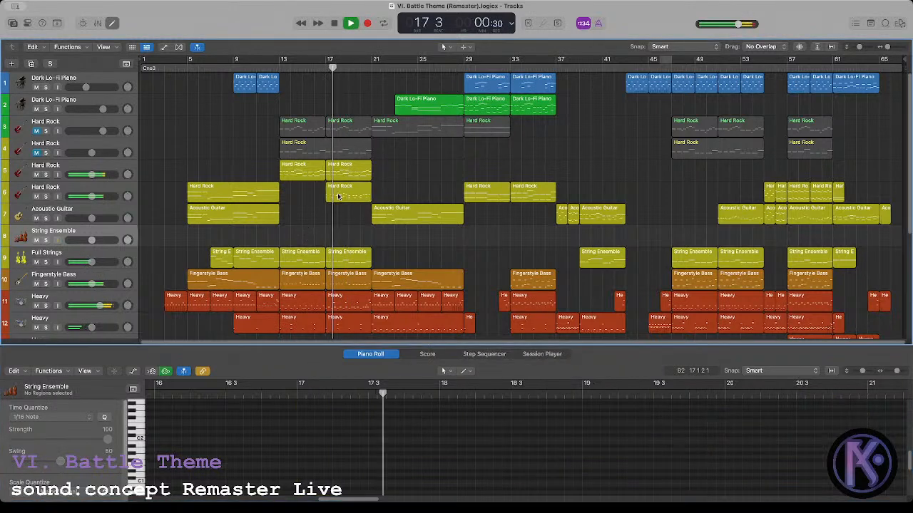
scroll(349, 446, "up", 1)
key("space")
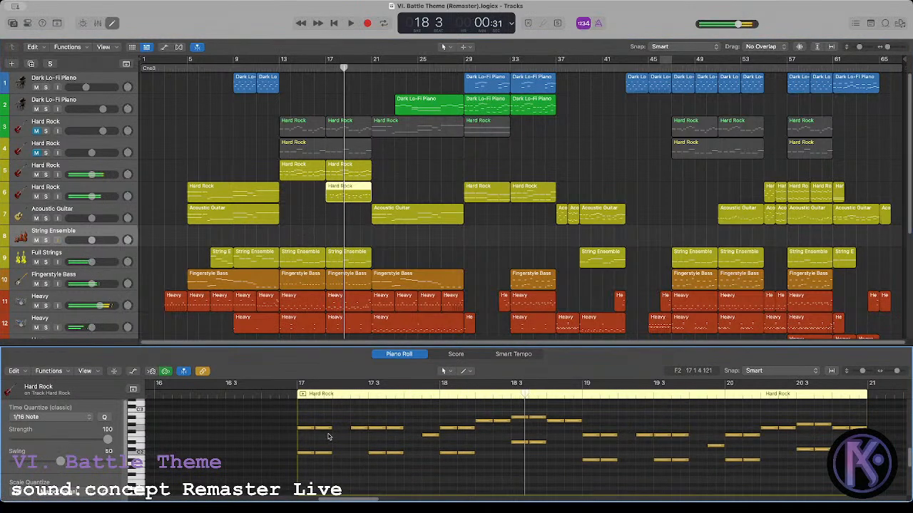
Step: Try deleting the Hard Rock region's lower notes and filling the first gap in bar 17 with a repeated upper note, and play it
left_click_drag(305, 446, 506, 484)
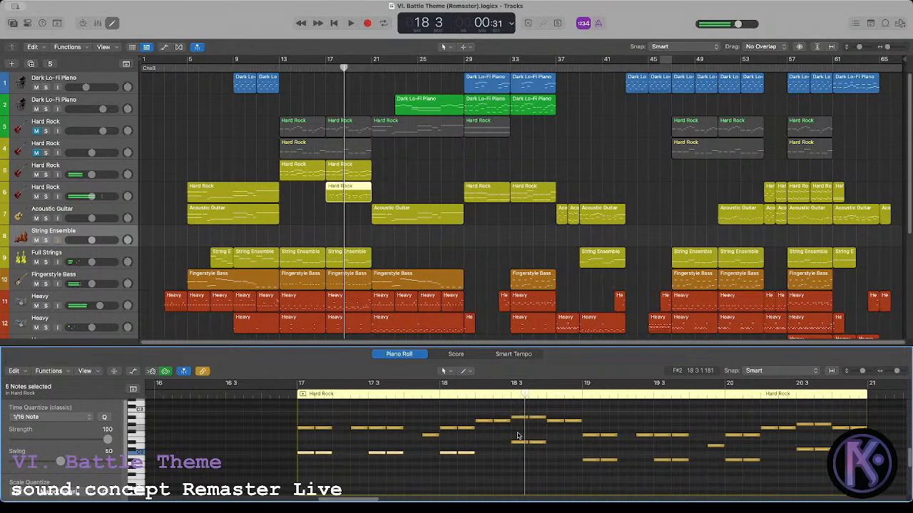
left_click_drag(584, 452, 757, 488)
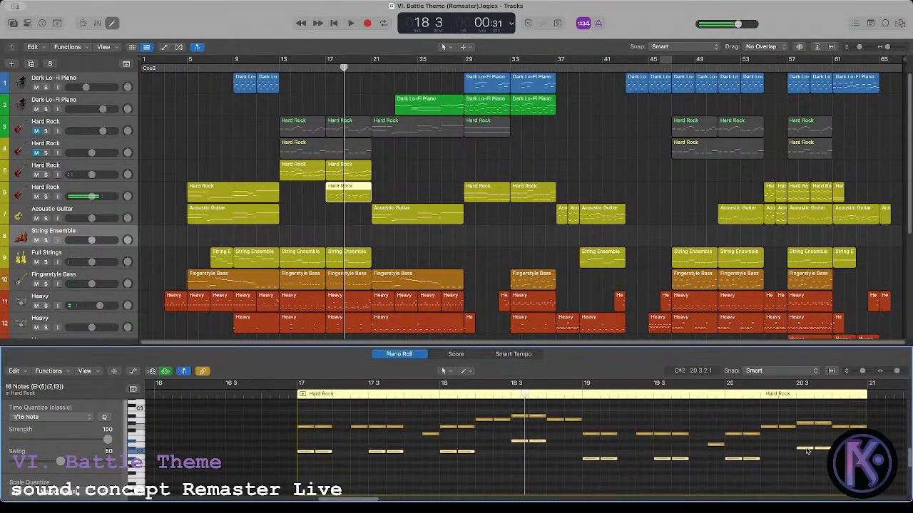
key("Delete")
left_click_drag(323, 428, 341, 428)
key("space")
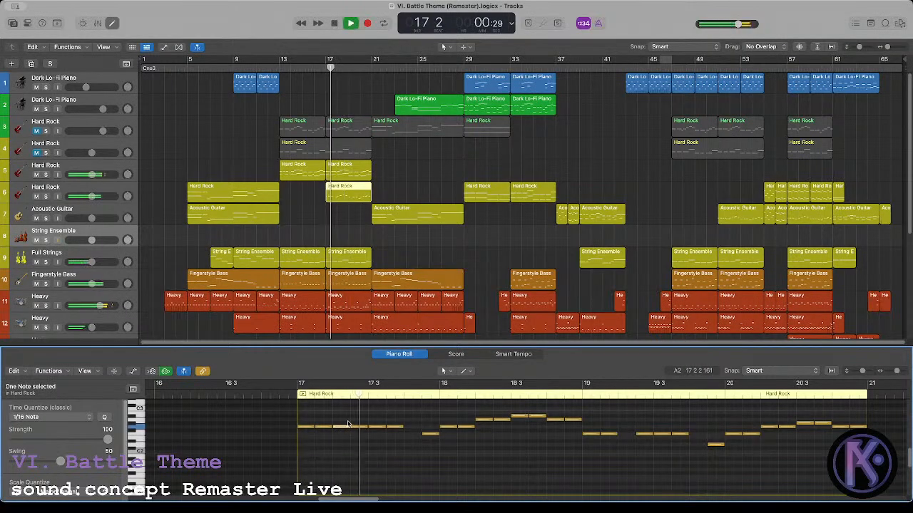
left_click(347, 423)
key("space")
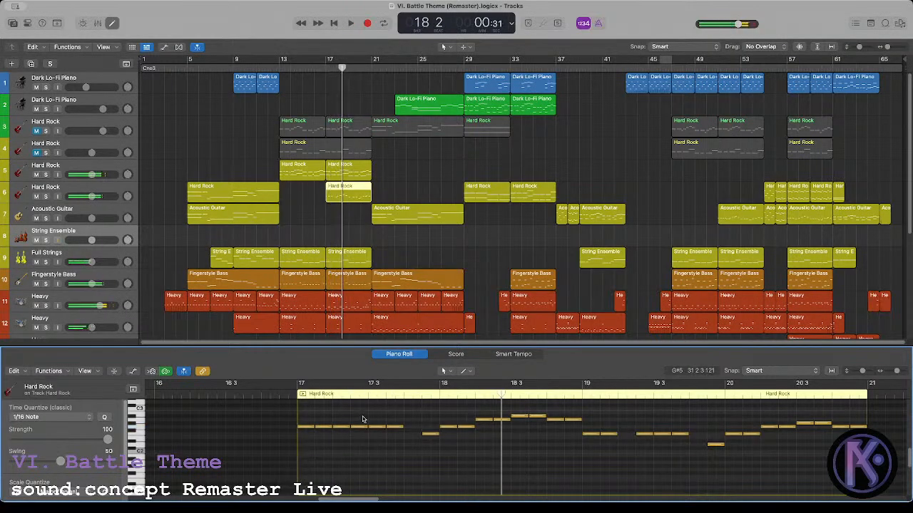
key("space")
left_click(298, 403)
key("space")
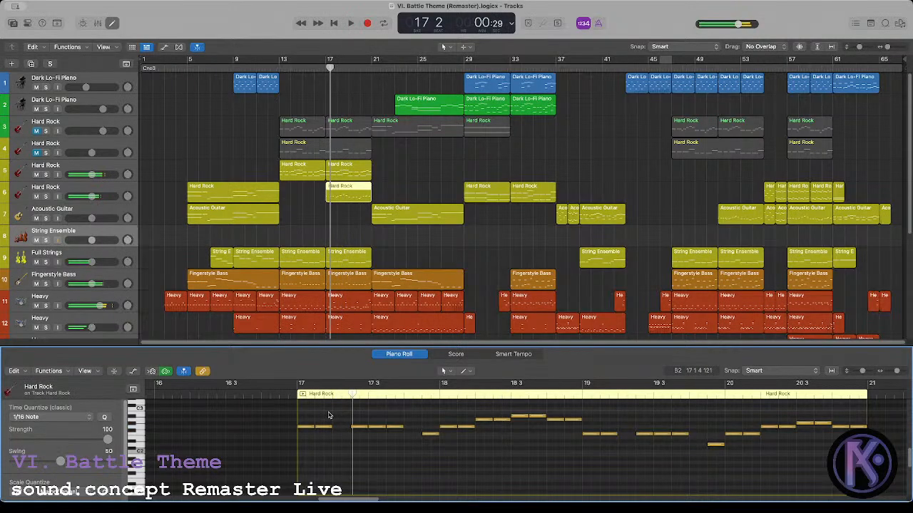
key("super+a")
left_click(302, 398)
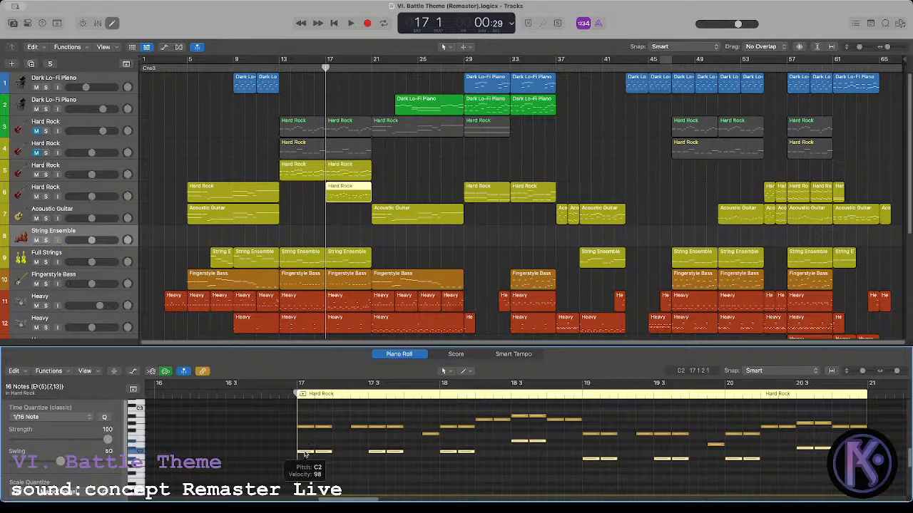
Step: Delete the region's lower notes except four, shift those into the gaps of bars 17 and 19, and play the result
left_click(312, 451)
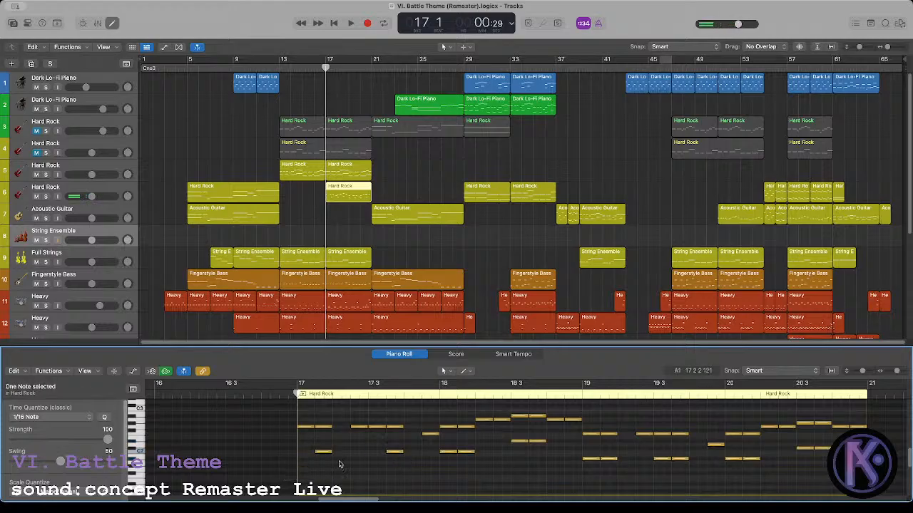
left_click_drag(306, 442, 343, 456)
left_click_drag(439, 436, 546, 473)
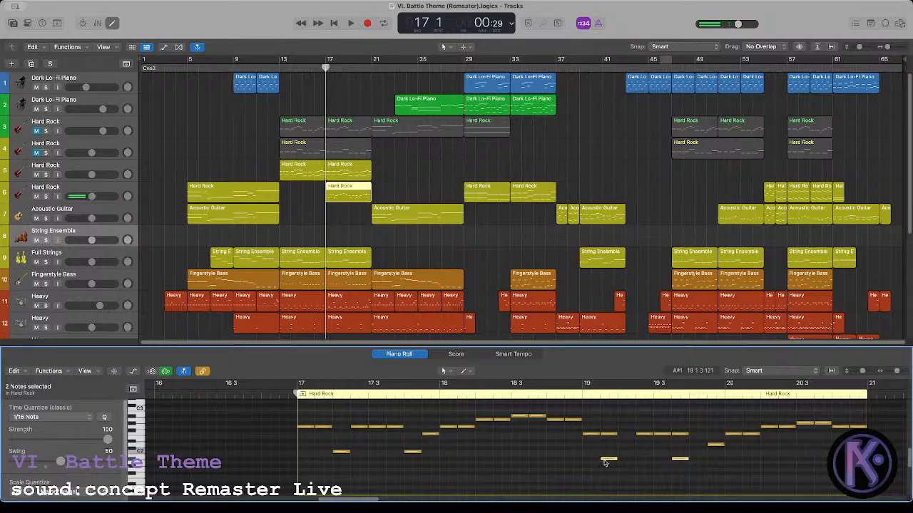
left_click_drag(604, 462, 622, 462)
left_click(525, 459)
key("space")
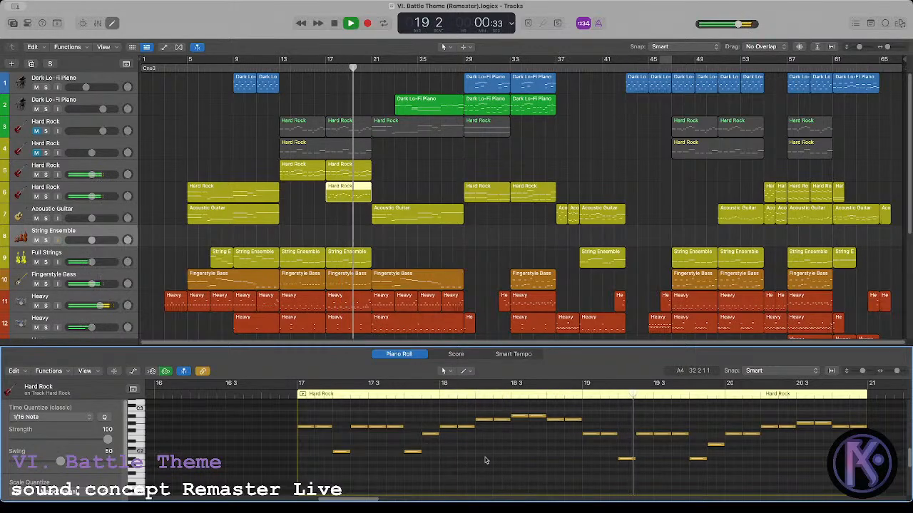
left_click(310, 202)
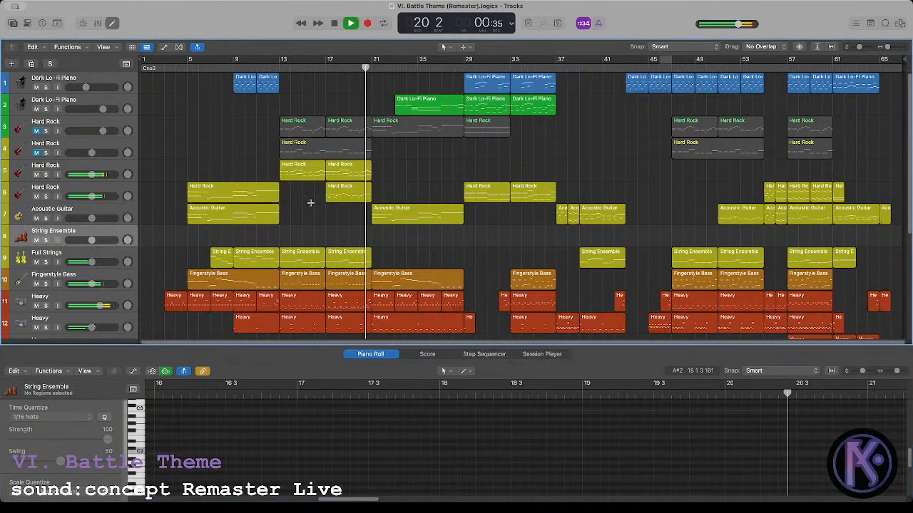
key("space")
Step: Return to bar 13 and show the Smart Controls of the Hard Rock guitar on track 5, with the Library hidden
left_click(280, 65)
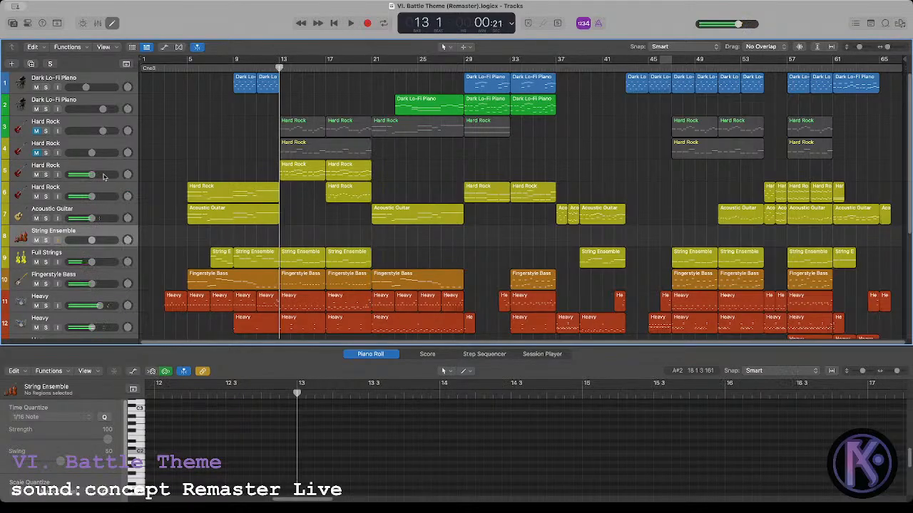
left_click(189, 172)
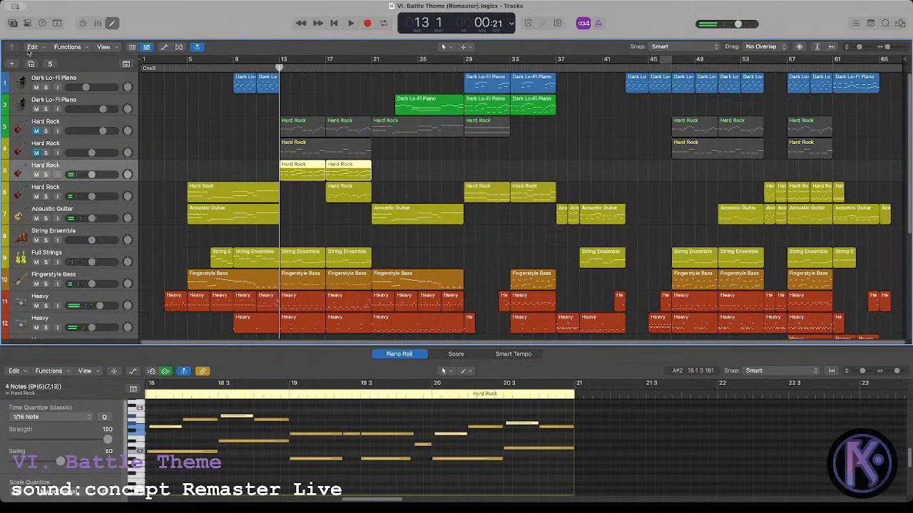
left_click(12, 23)
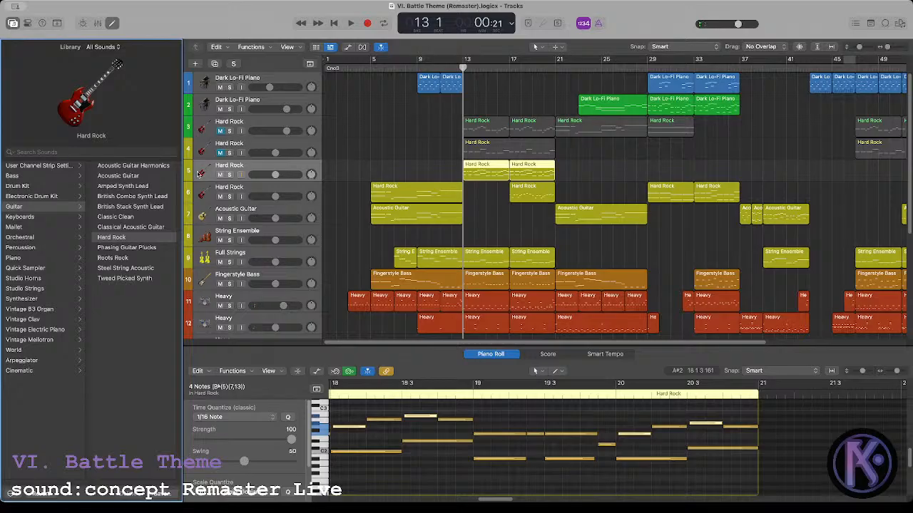
left_click(82, 24)
left_click(13, 23)
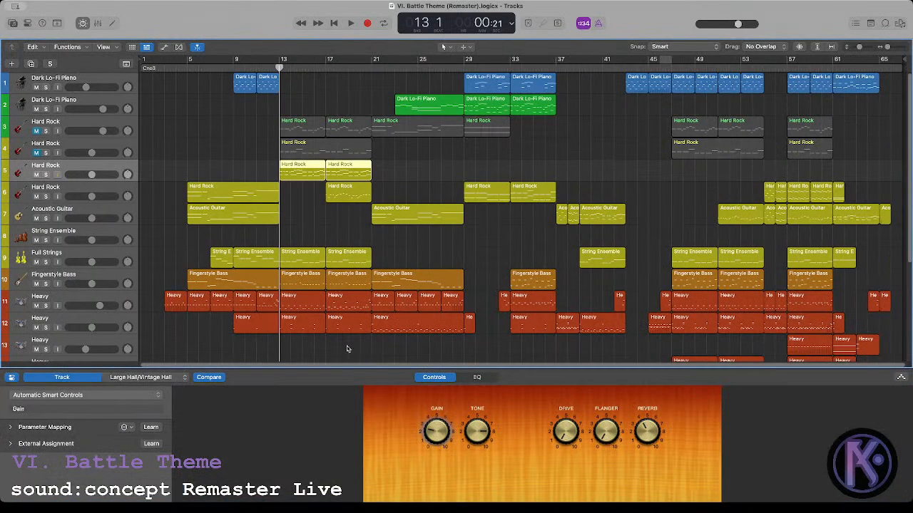
Step: Set the guitar's Drive to 20.2 and Gain to 2.9 while playing from bar 13
left_click(556, 426)
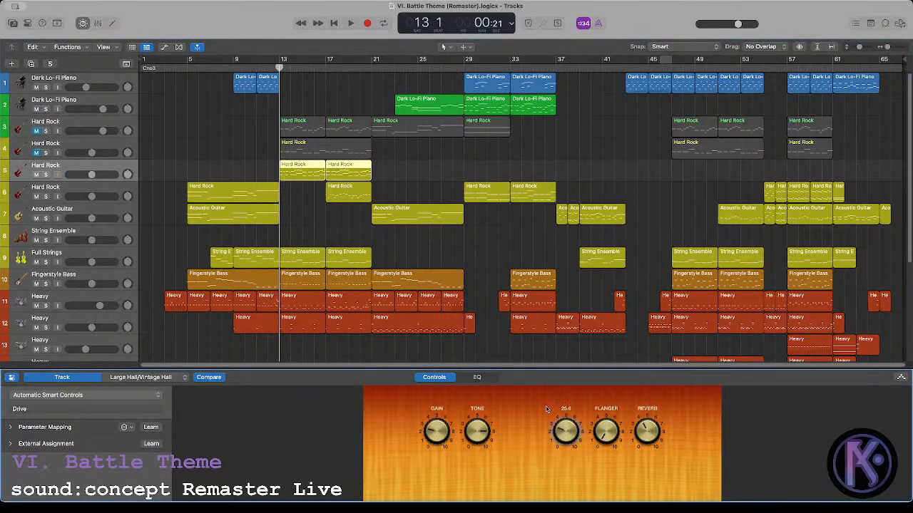
key("space")
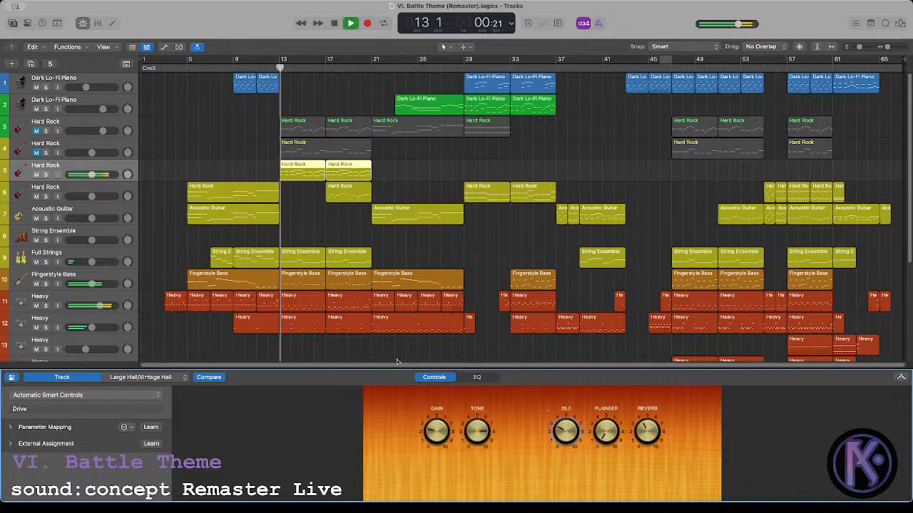
left_click_drag(562, 442, 560, 467)
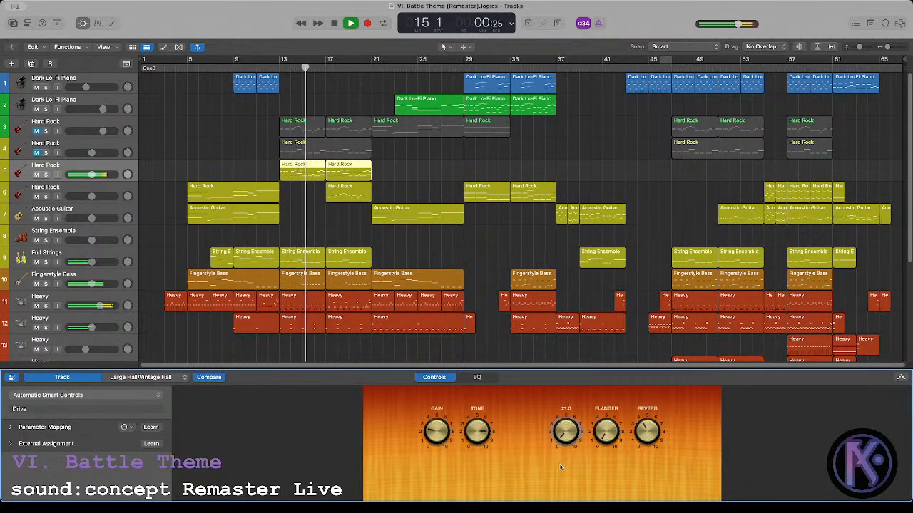
left_click(283, 62)
left_click_drag(558, 441, 565, 466)
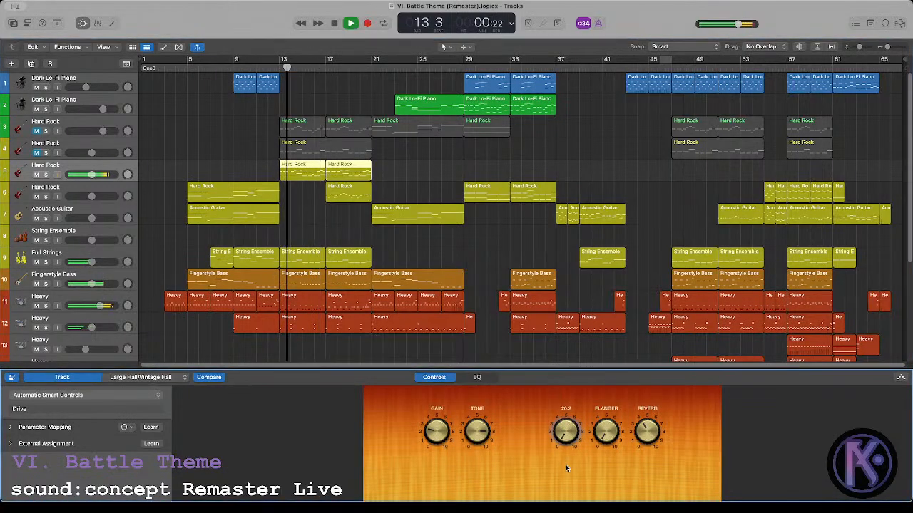
left_click(428, 431)
left_click_drag(427, 432, 426, 432)
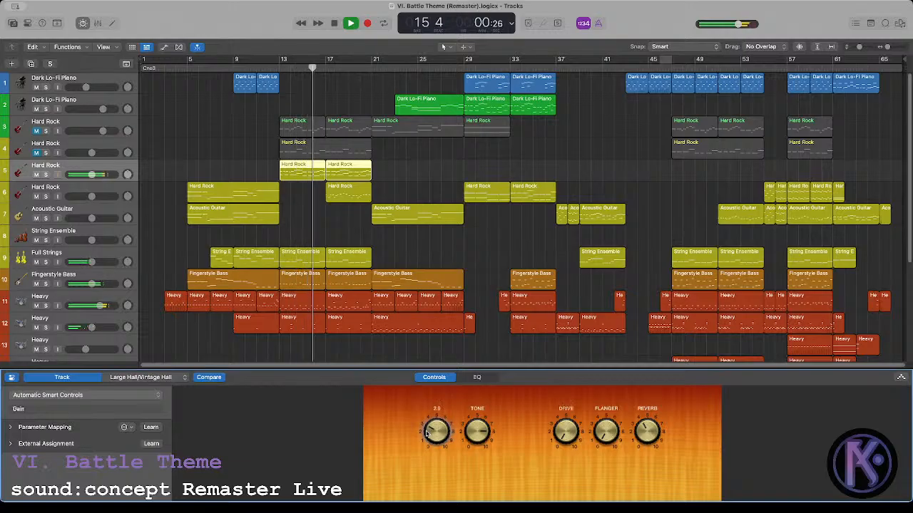
Step: Shorten the paired notes on beats 1 and 3 of bar 15 in track 5's Hard Rock region to about one beat, and play from bar 13
left_click(279, 72)
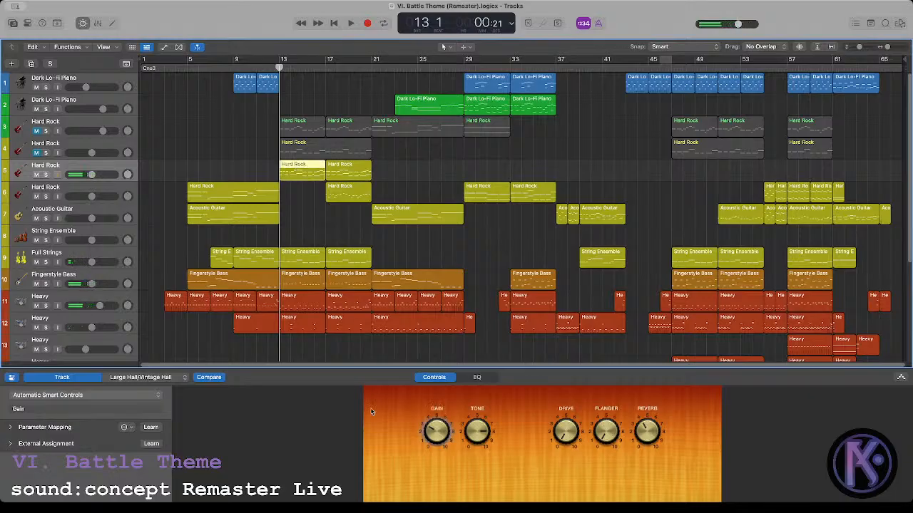
key("e")
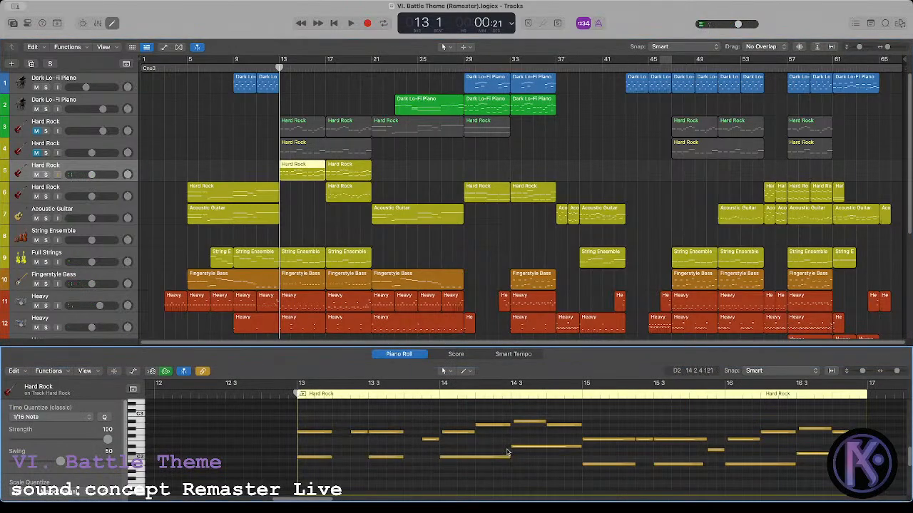
left_click_drag(608, 426, 620, 479)
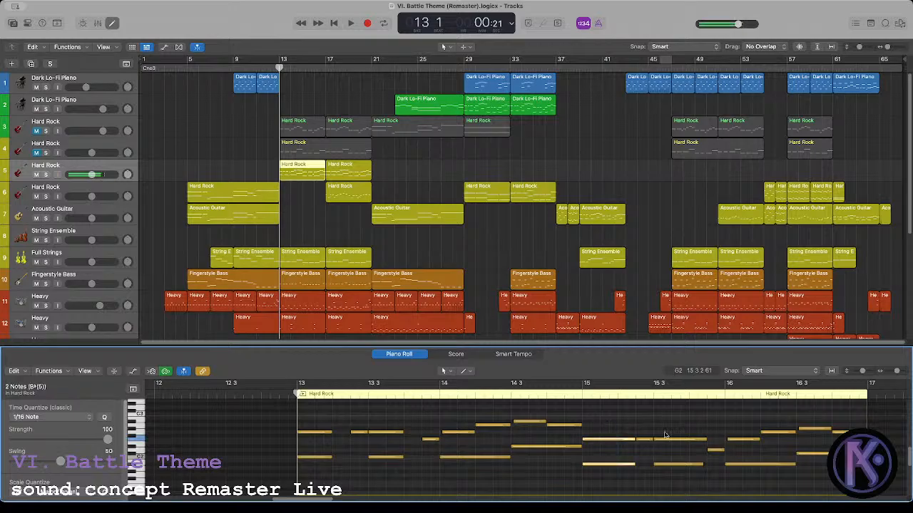
left_click_drag(633, 440, 614, 439)
left_click(595, 417)
key("space")
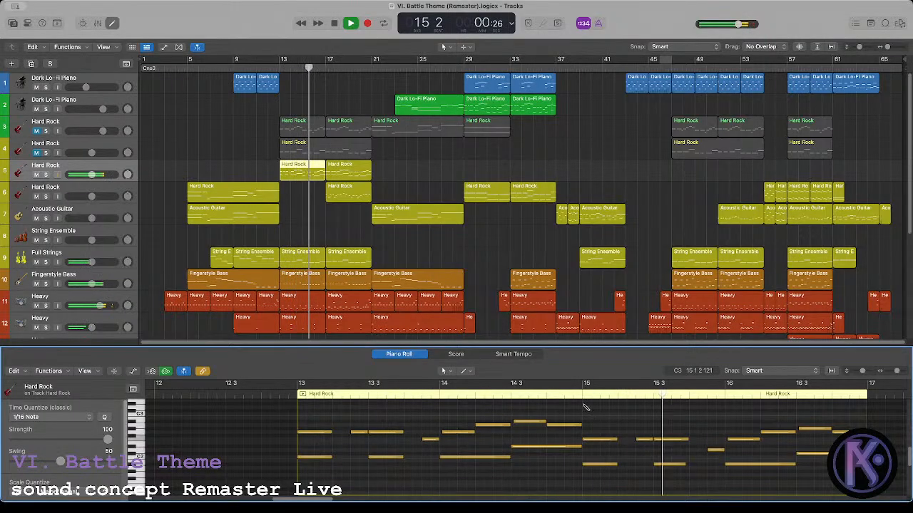
left_click(299, 206)
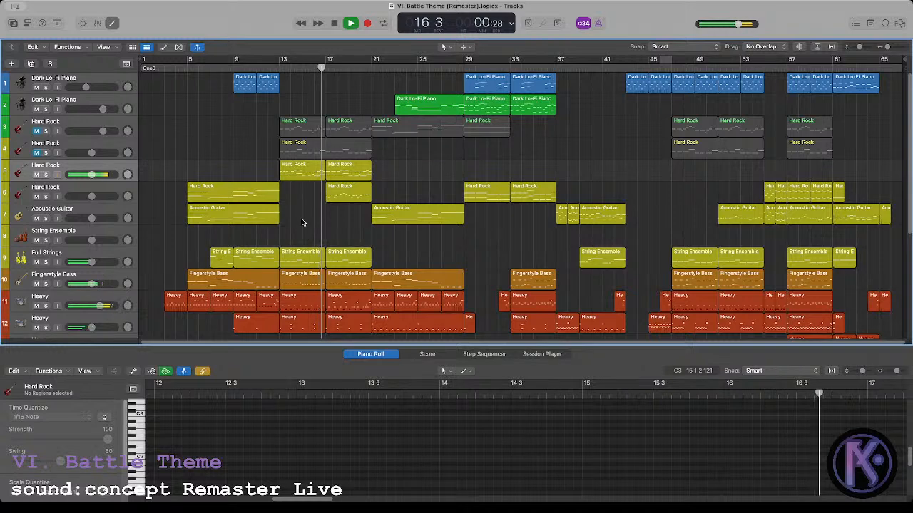
key("space")
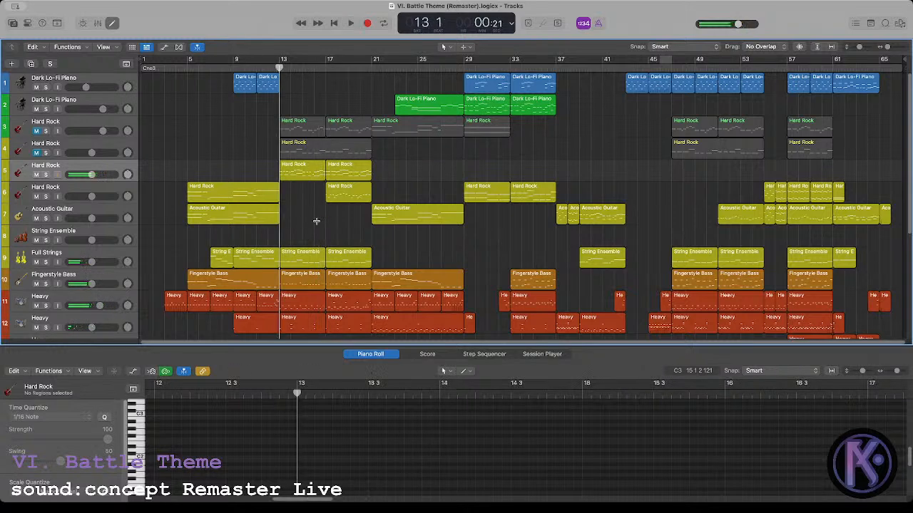
Step: Move track 3's Hard Rock regions at bars 21 to 32 onto track 5, and copy track 5's opening regions to bars 47, 51 and 57
scroll(309, 221, "down", 1)
scroll(309, 222, "up", 1)
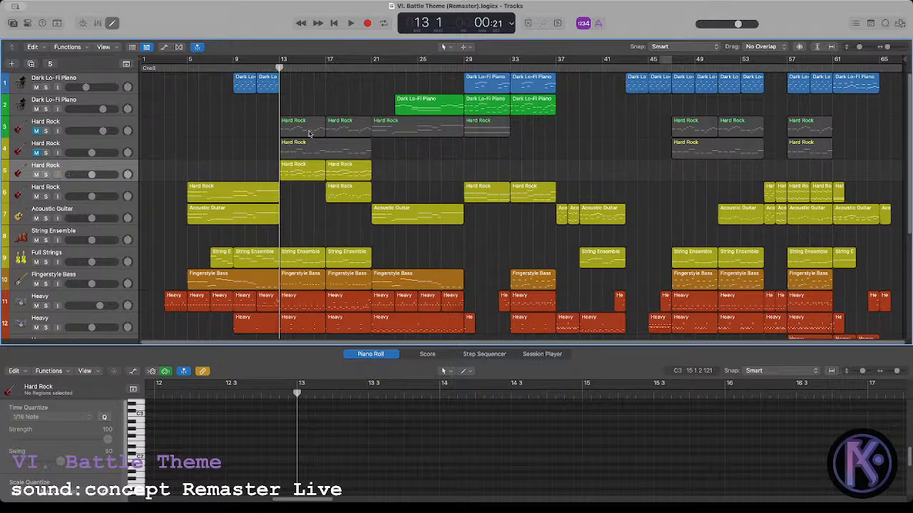
left_click_drag(501, 157, 422, 169)
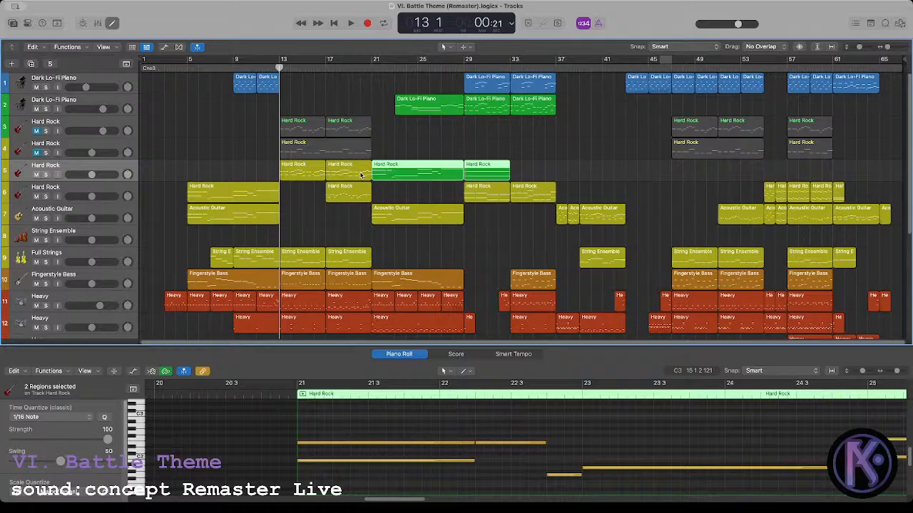
left_click(297, 173)
left_click(344, 175, "shift")
left_click_drag(304, 175, 803, 178)
left_click(262, 167)
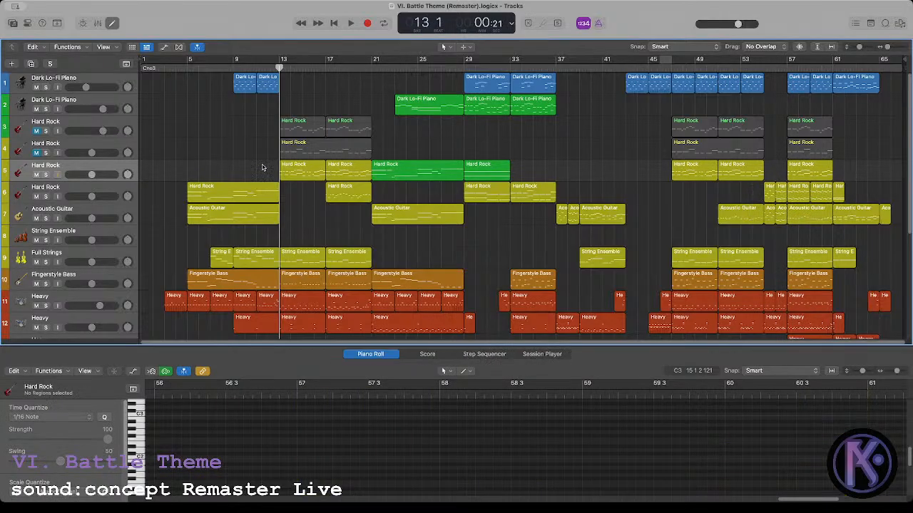
Step: Delete the two muted Hard Rock tracks 3 and 4 together with their regions
left_click(57, 127)
key("Delete")
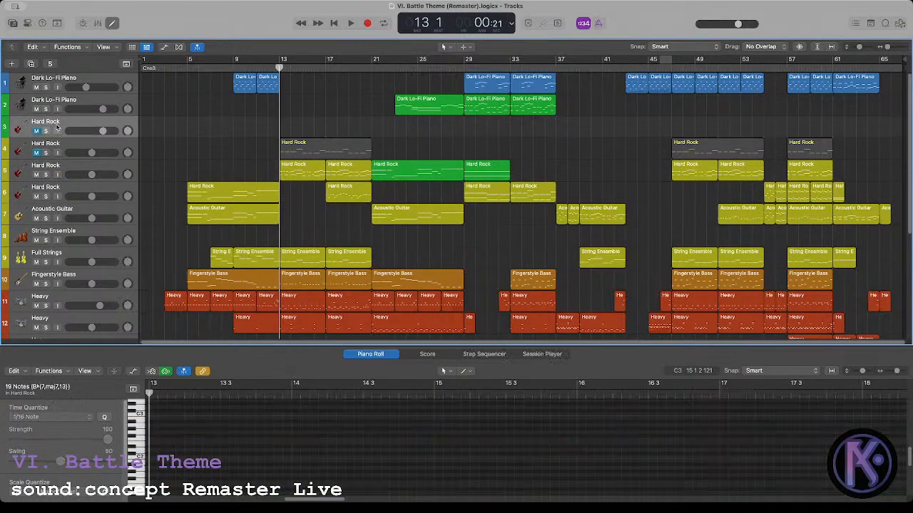
key("super+Delete")
key("Delete")
key("super+Delete")
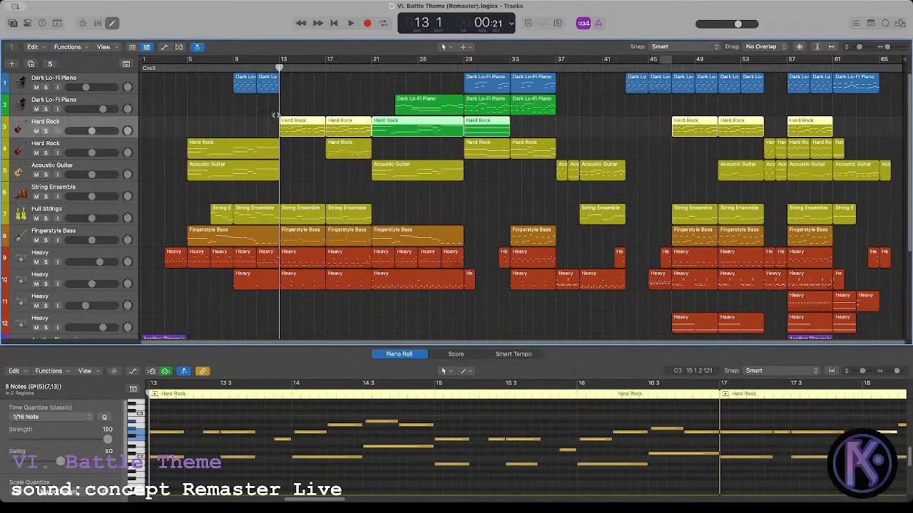
Step: Clear the region selection and play the arrangement from bar 13
left_click(258, 120)
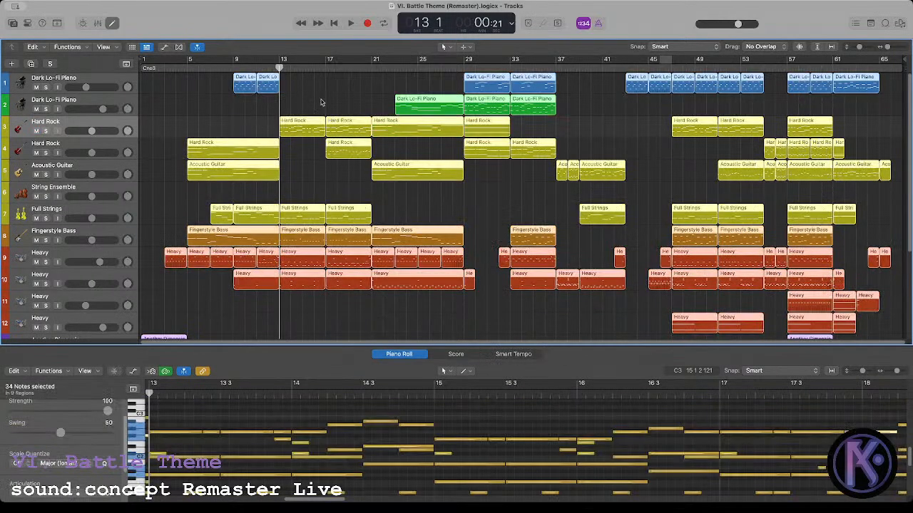
key("space")
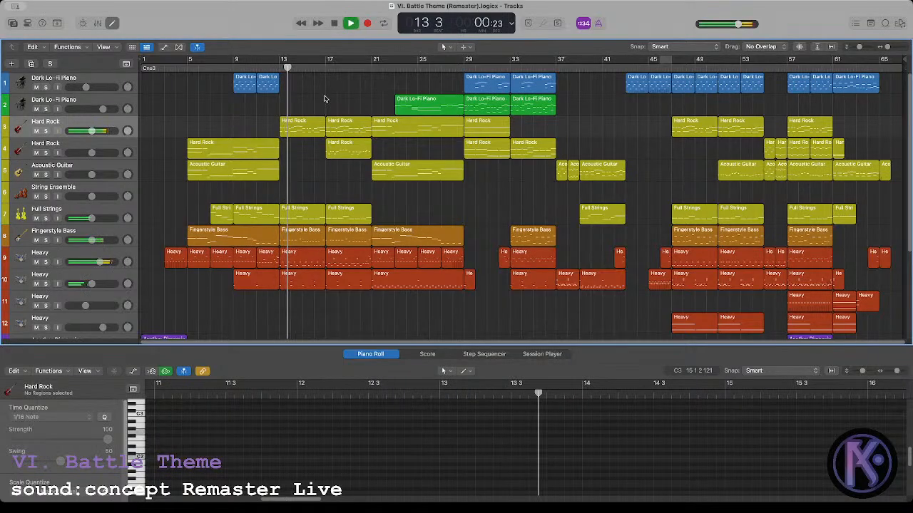
key("space")
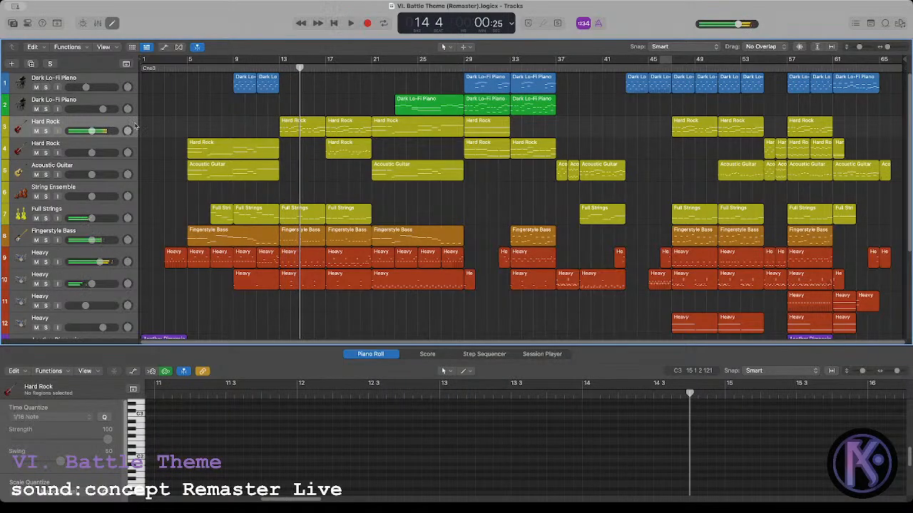
Step: Duplicate Hard Rock track 3, copy all its regions onto the new track 4, and pan the two tracks to opposite sides
left_click(107, 129)
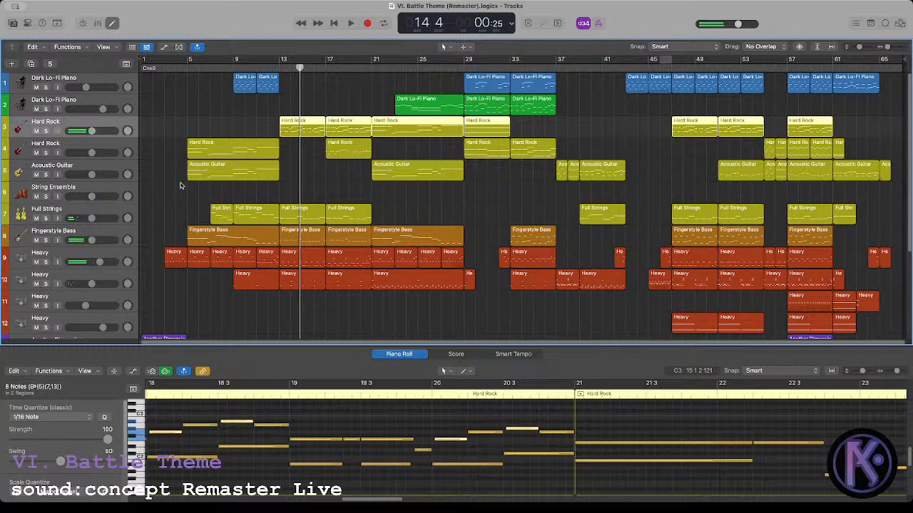
key("super+d")
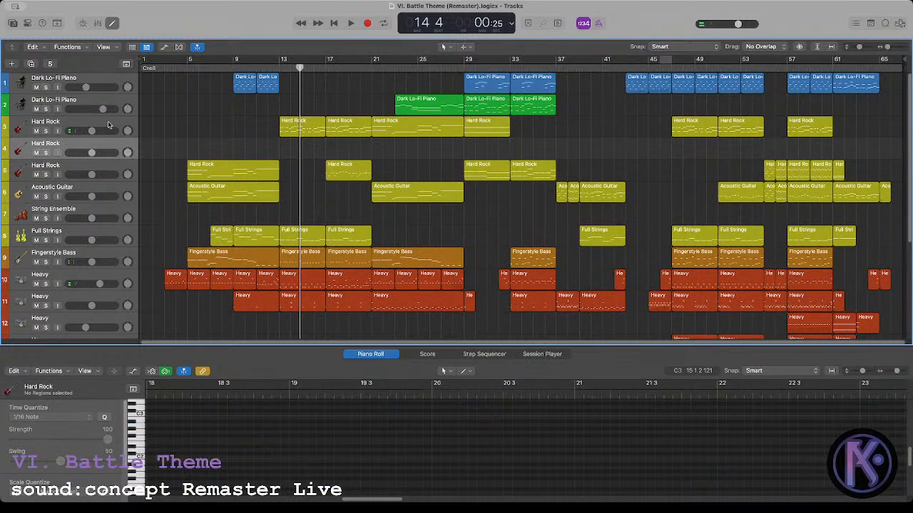
left_click(108, 126)
left_click_drag(302, 133, 302, 154)
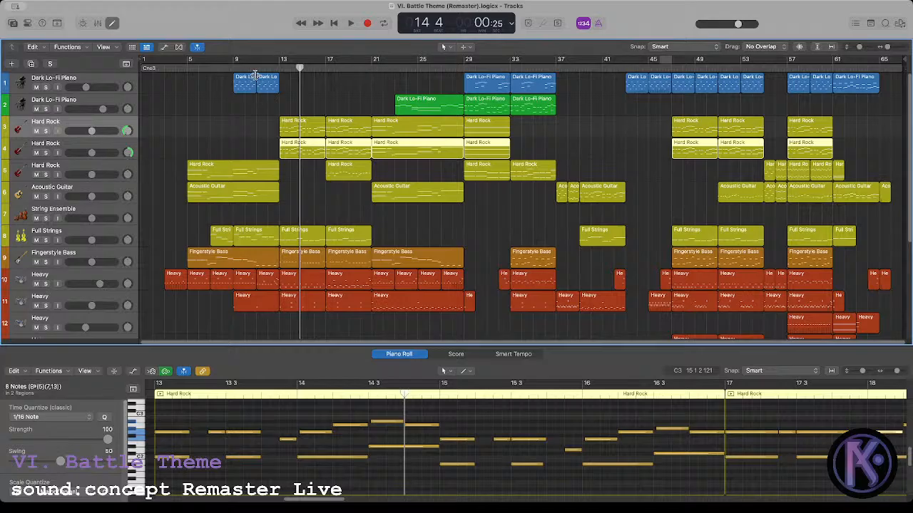
Step: Play the doubled, panned Hard Rock guitars from bar 13 into bar 17
left_click(278, 69)
left_click(319, 100)
key("space")
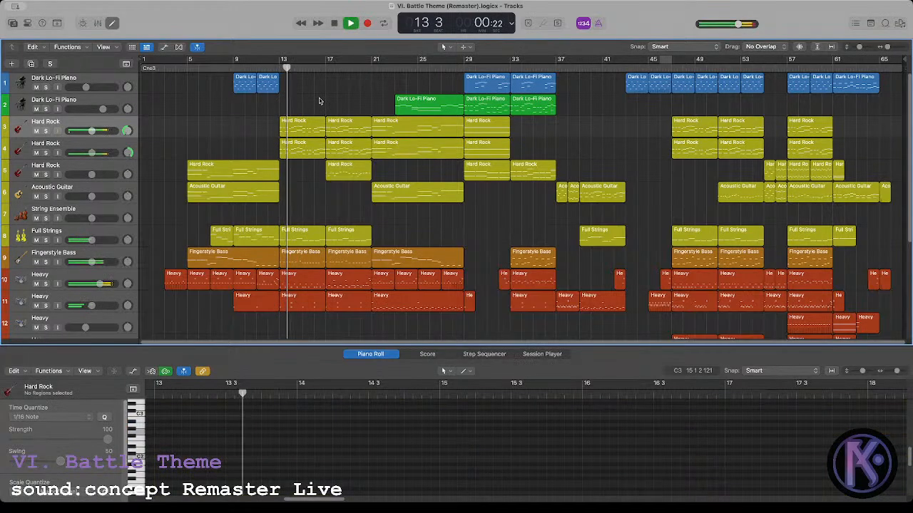
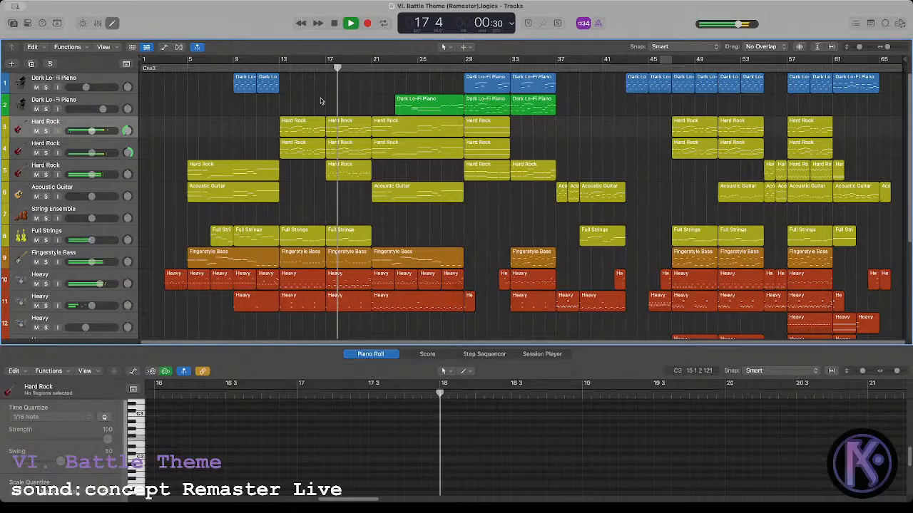
key("space")
Step: Transpose all notes of track 5's Hard Rock region at bar 17 up one octave while playing from bar 17
left_click(329, 63)
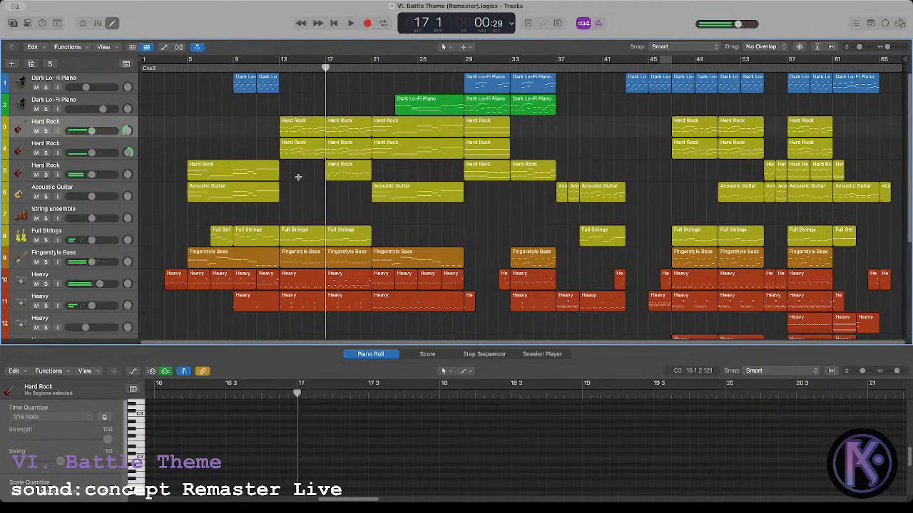
left_click(342, 178)
key("space")
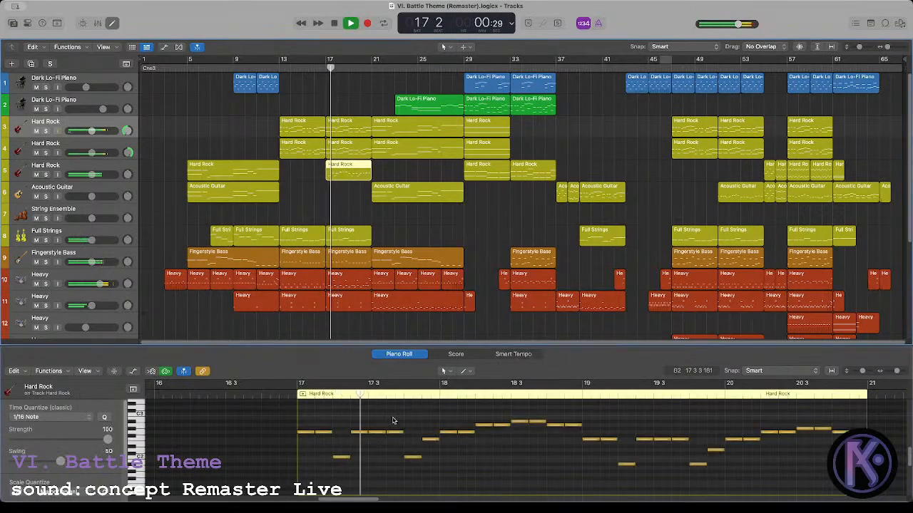
left_click(392, 413)
key("super+a")
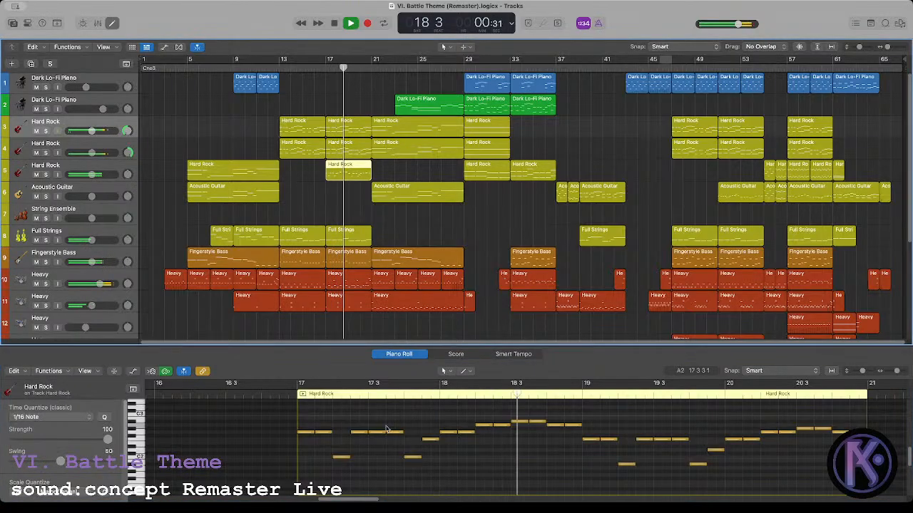
scroll(376, 448, "up", 3)
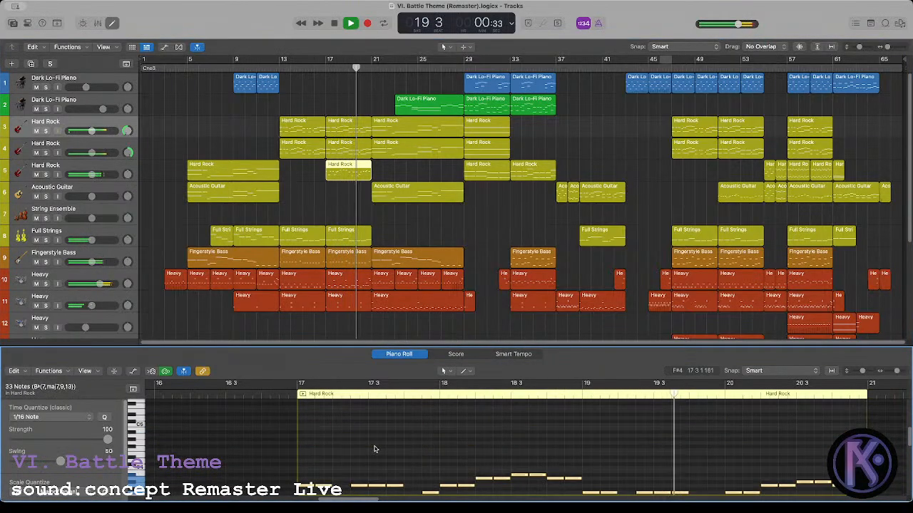
left_click(321, 165)
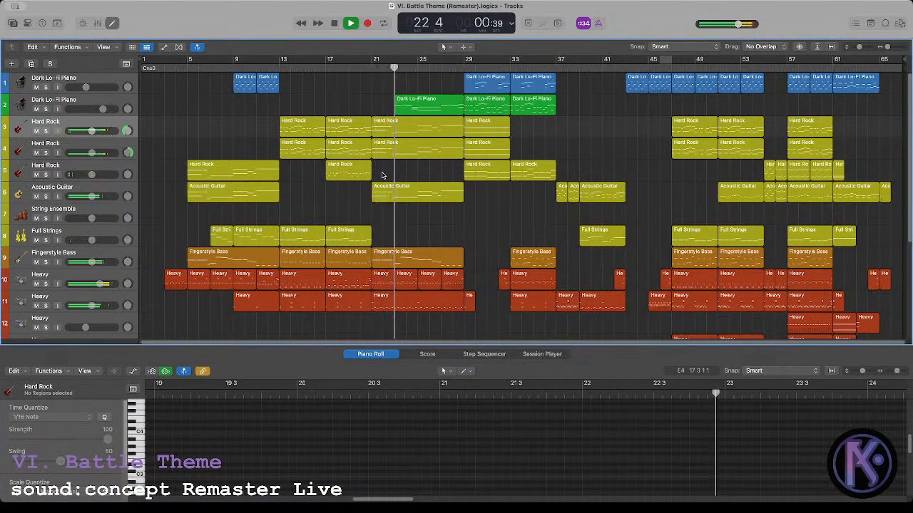
key("space")
left_click(279, 69)
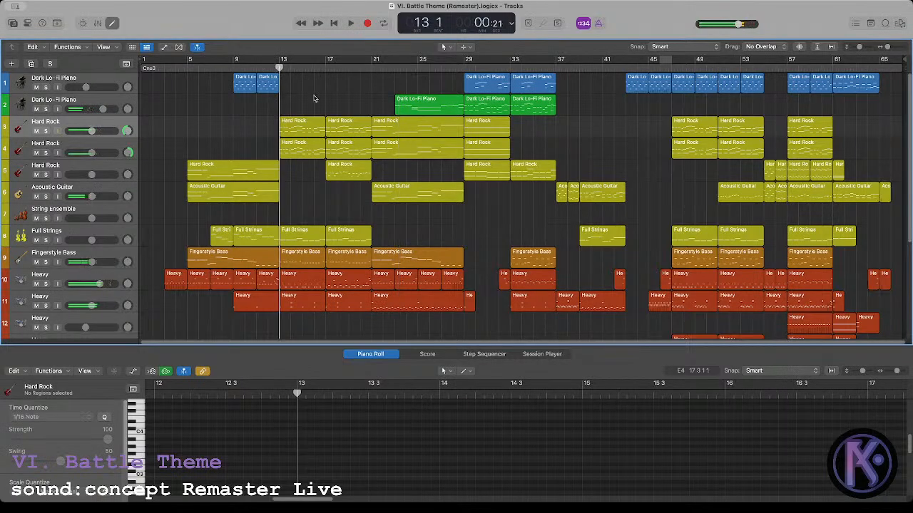
left_click(371, 70)
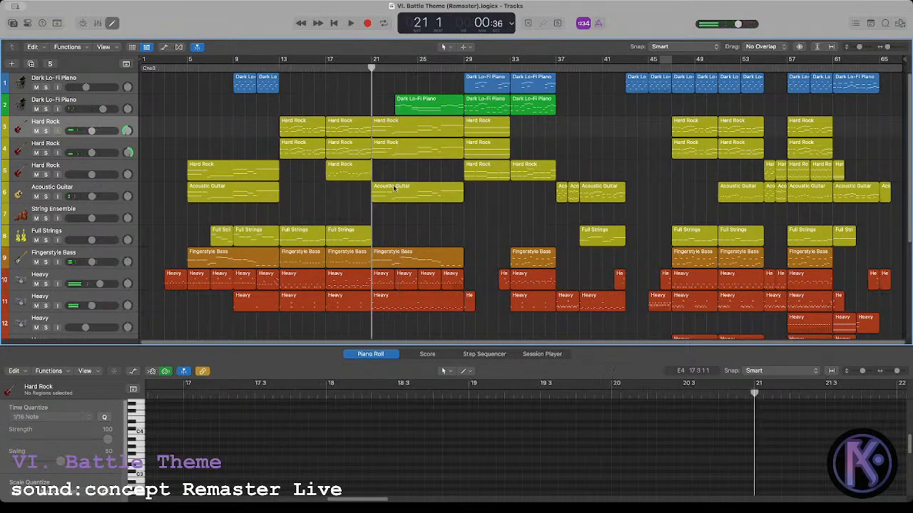
left_click(394, 193)
left_click(329, 195)
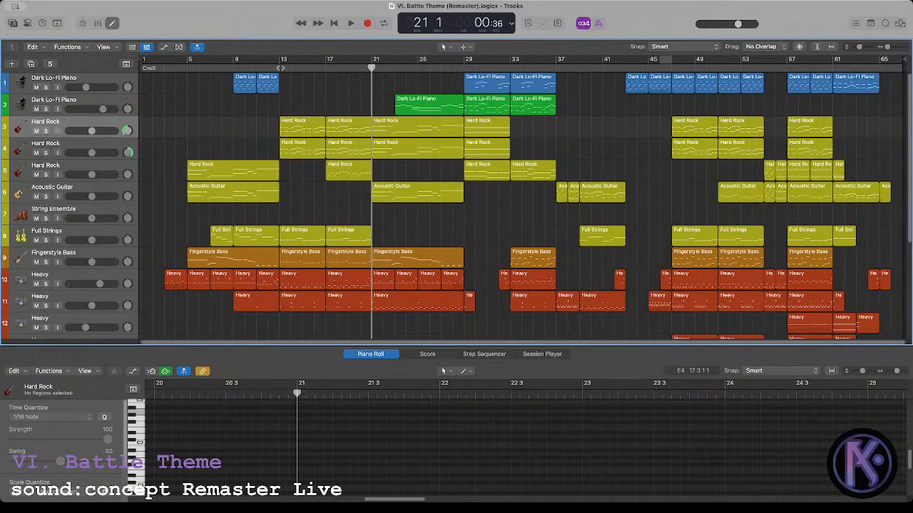
left_click(280, 68)
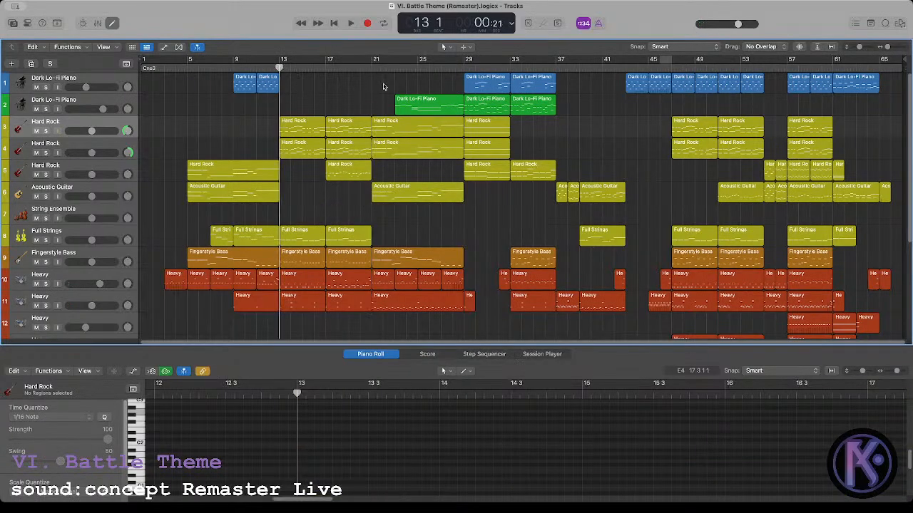
scroll(295, 173, "down", 2)
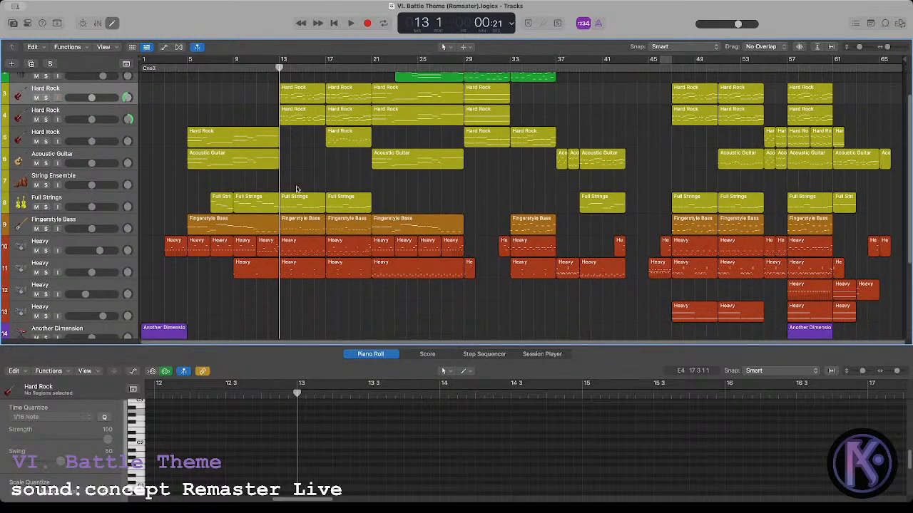
scroll(376, 196, "up", 1)
left_click(371, 68)
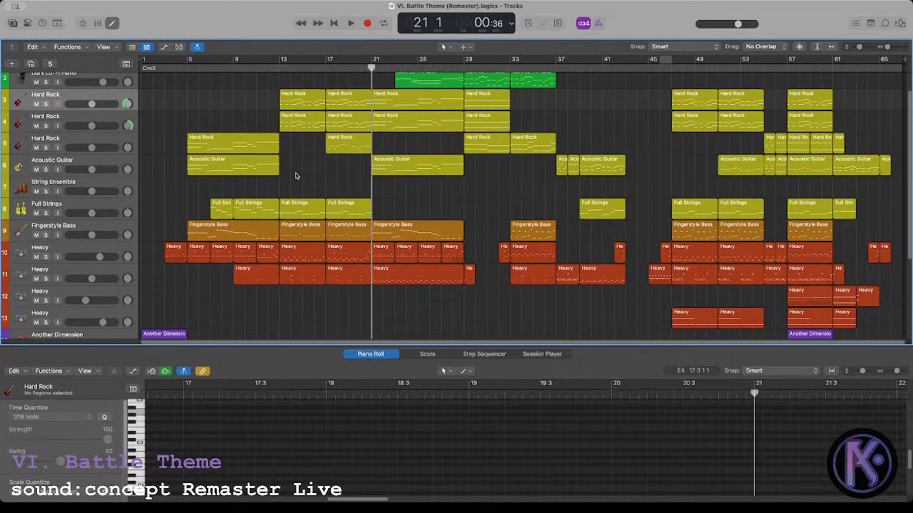
Step: Play from bar 5 and examine the notes of the opening Fingerstyle Bass region
left_click(187, 66)
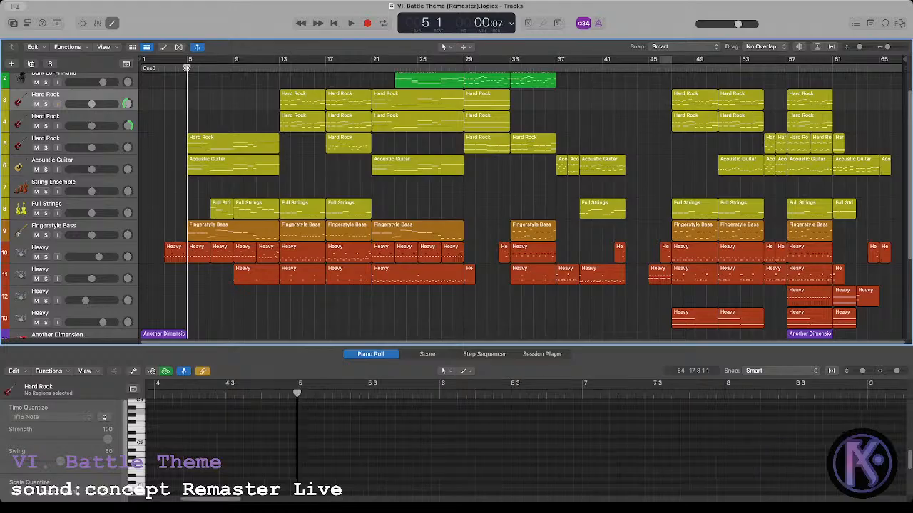
key("space")
left_click(228, 227)
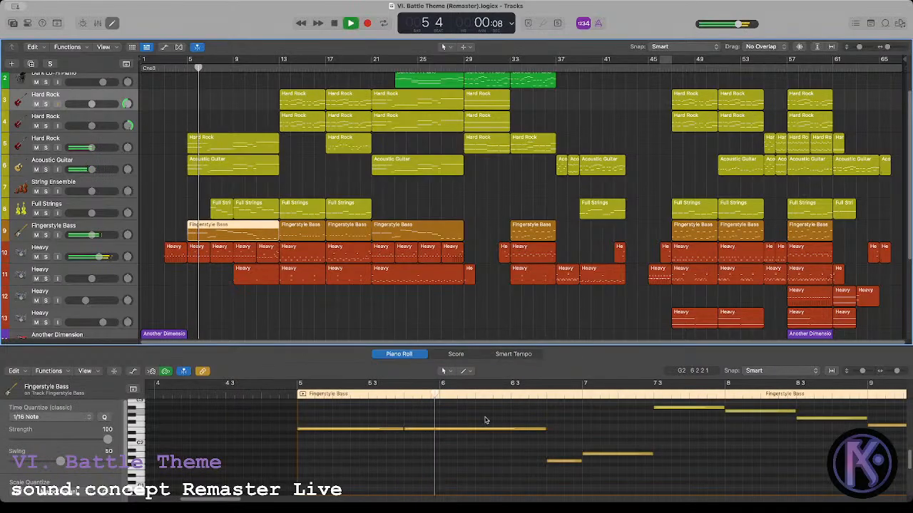
scroll(485, 420, "up", 2)
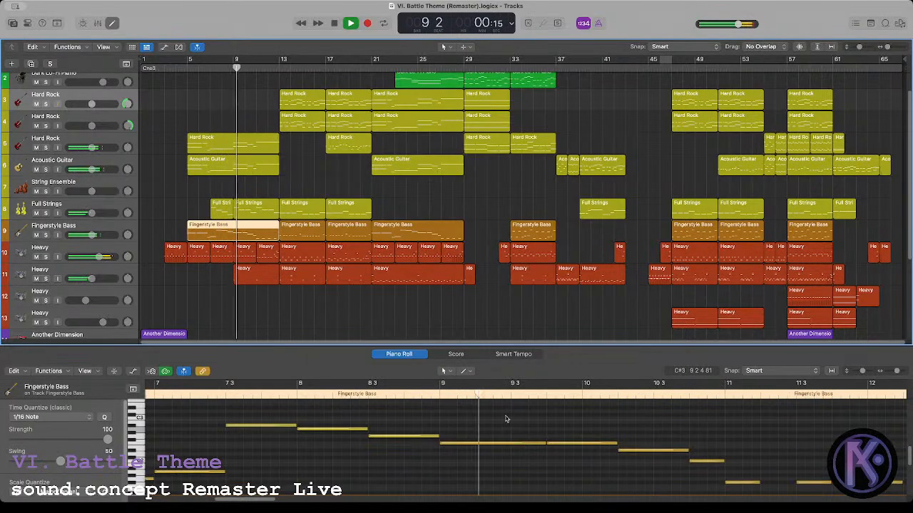
scroll(541, 426, "down", 2)
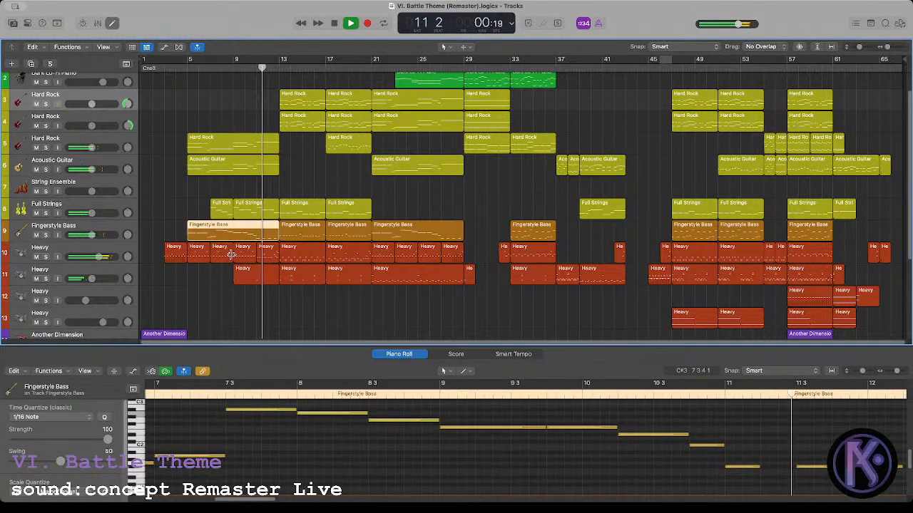
key("space")
Step: Shorten the four Fingerstyle Bass notes in bars 7 and 8 to about one beat each
left_click(220, 69)
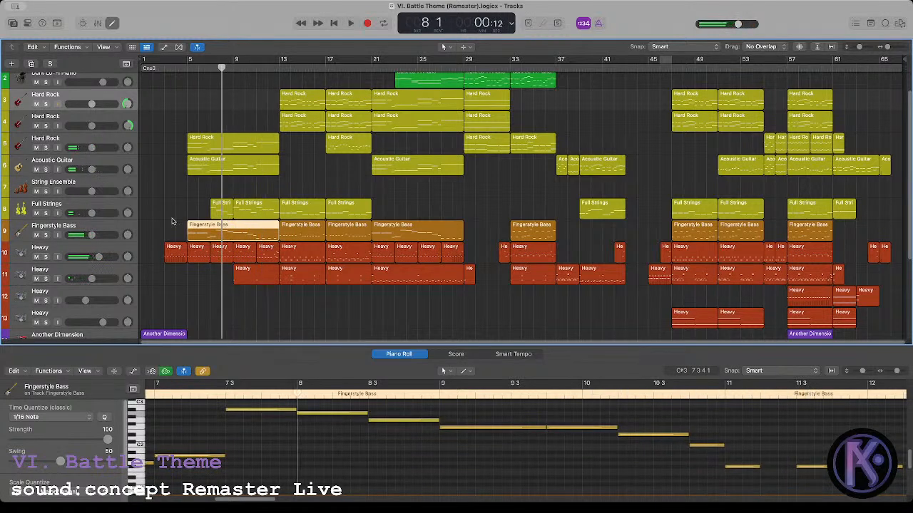
scroll(296, 450, "up", 1)
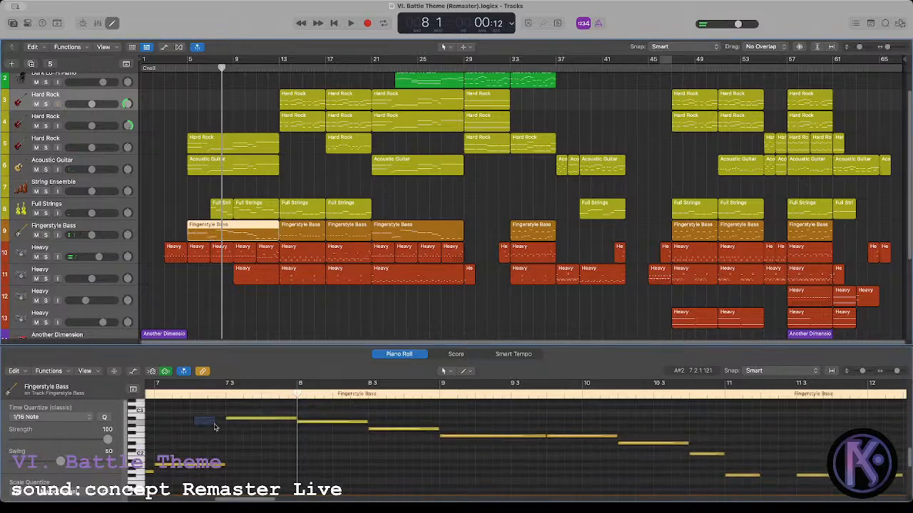
left_click_drag(302, 481, 184, 416)
left_click_drag(437, 428, 404, 429)
Step: Play from bar 7 into bar 9 twice to check the shortened bass notes
key("comma")
key("space")
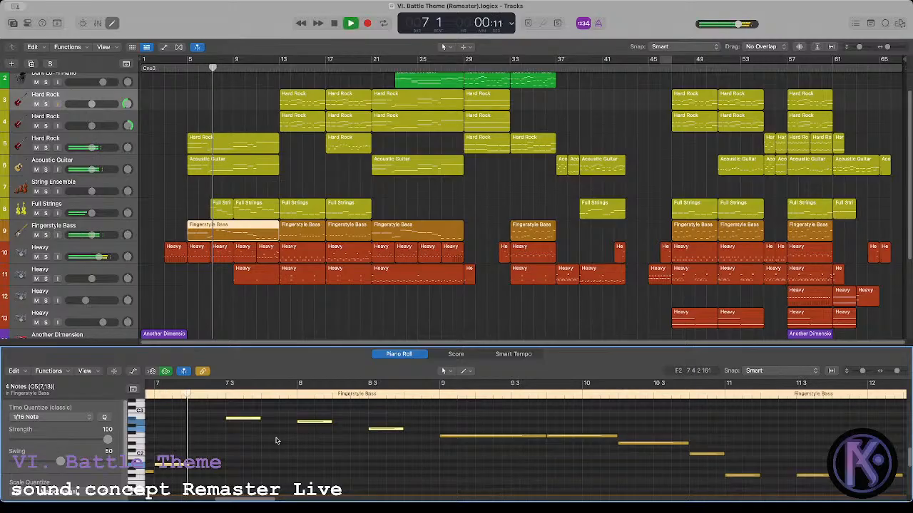
left_click(205, 442)
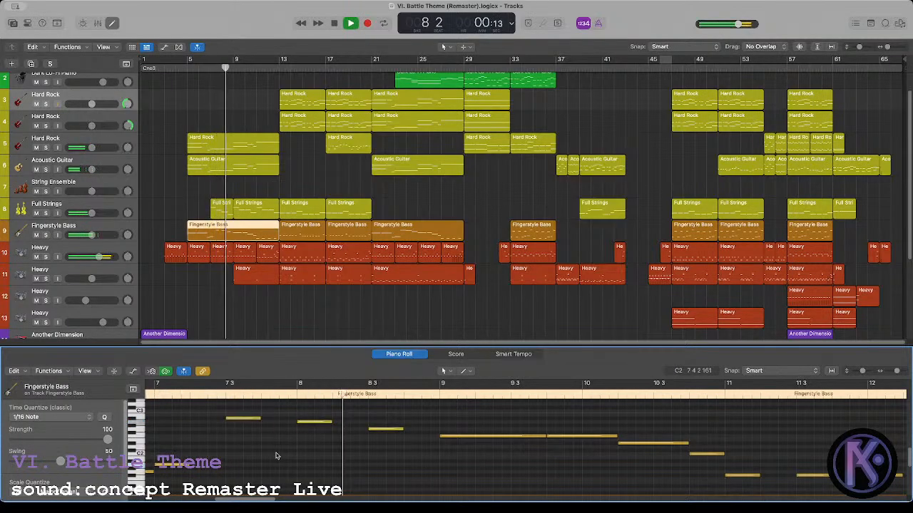
left_click(192, 280)
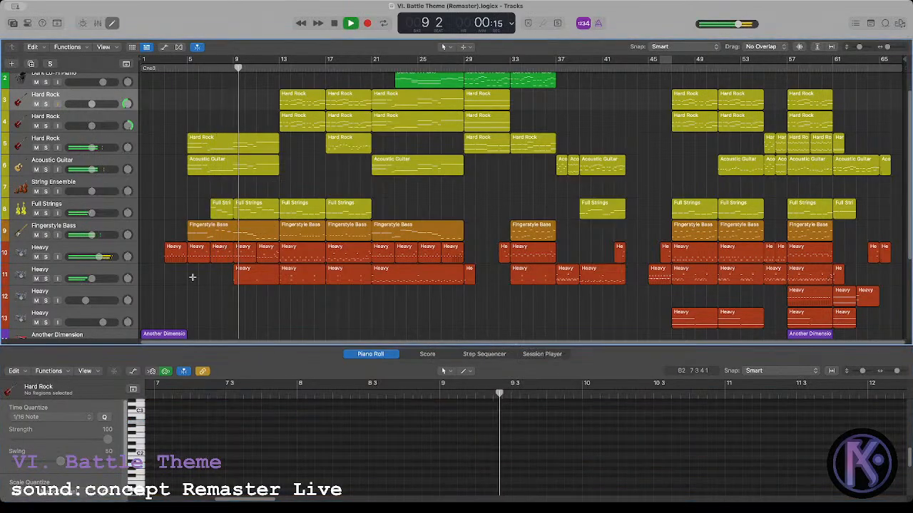
key("space")
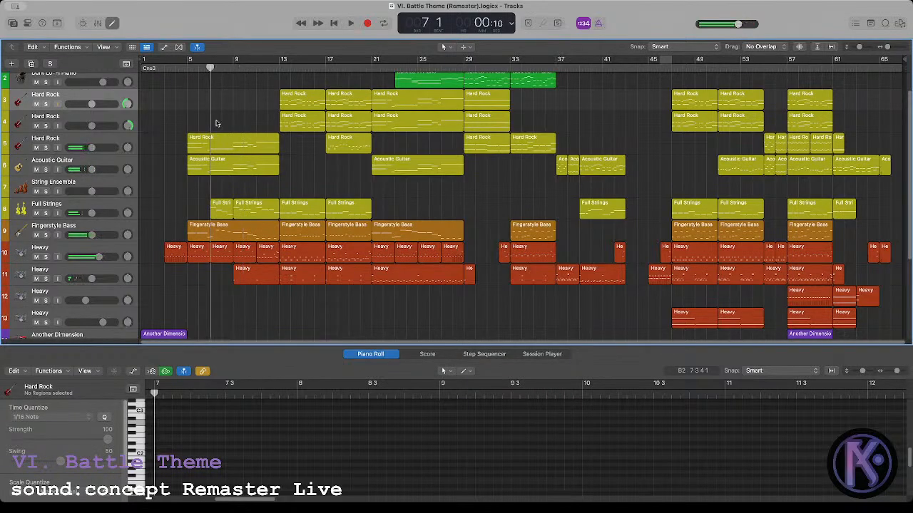
key("space")
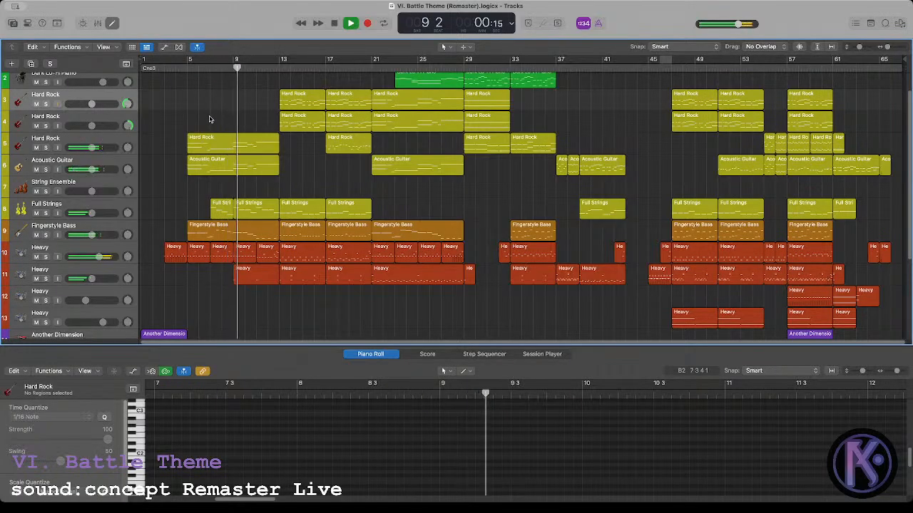
key("space")
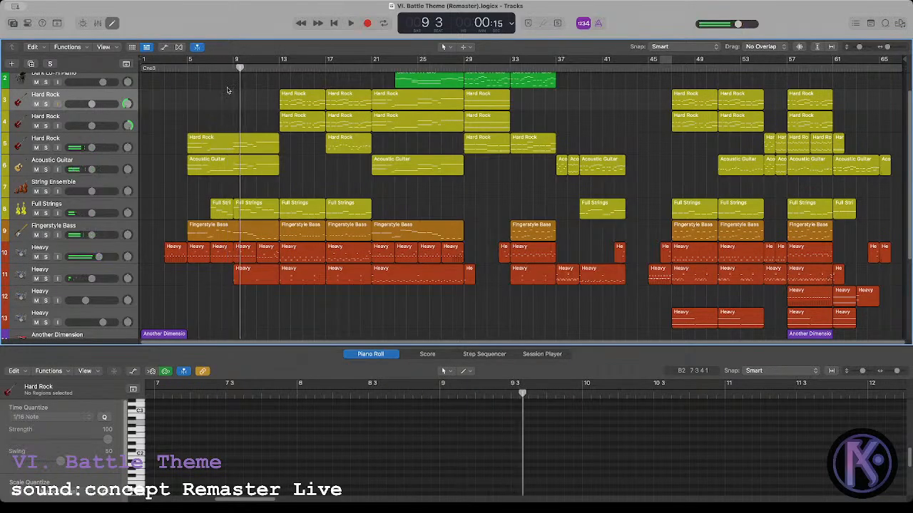
Step: Copy the long A1 note at bar 7 up to E2 in the opening Hard Rock and Acoustic Guitar regions, and play from bar 7
left_click(210, 66)
scroll(217, 166, "up", 1)
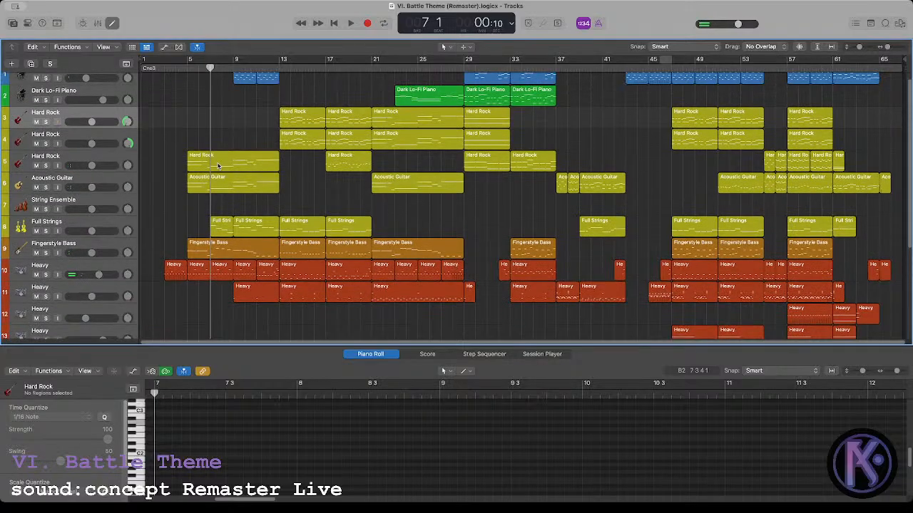
left_click(220, 164)
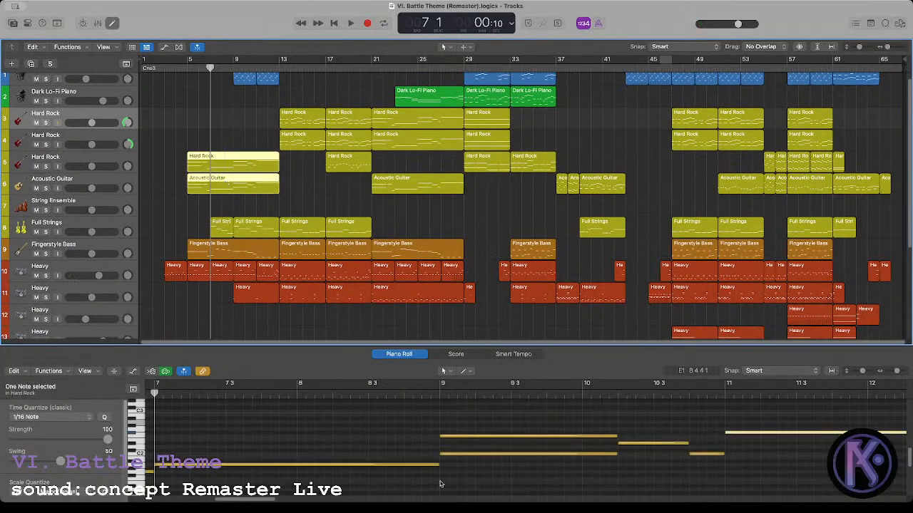
left_click(784, 442)
left_click(264, 475)
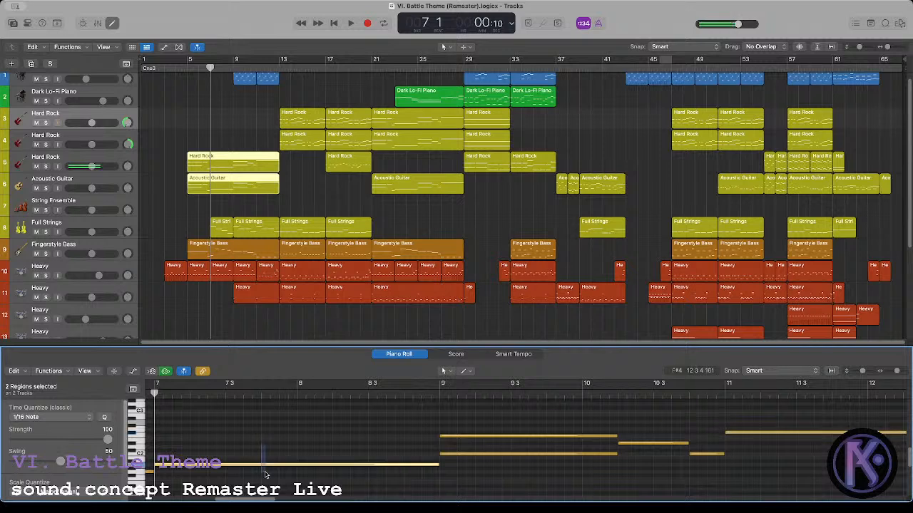
scroll(194, 440, "down", 3)
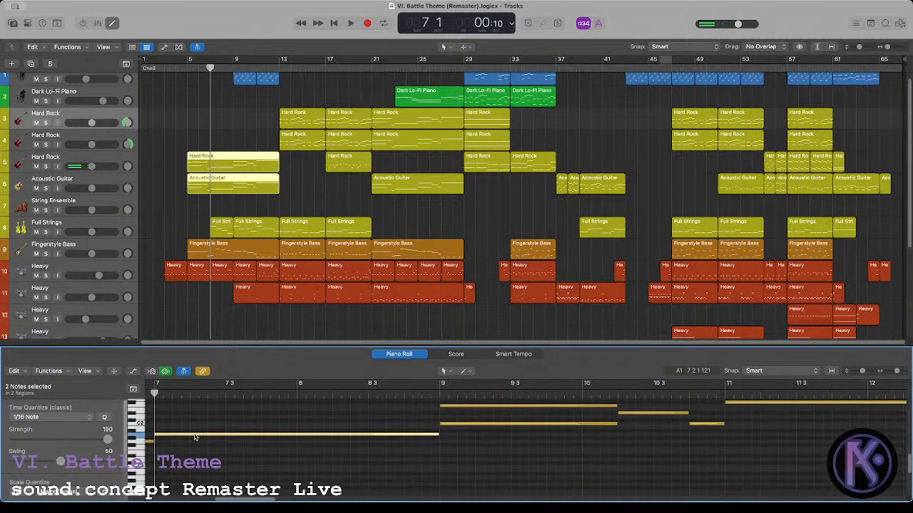
scroll(194, 438, "up", 1)
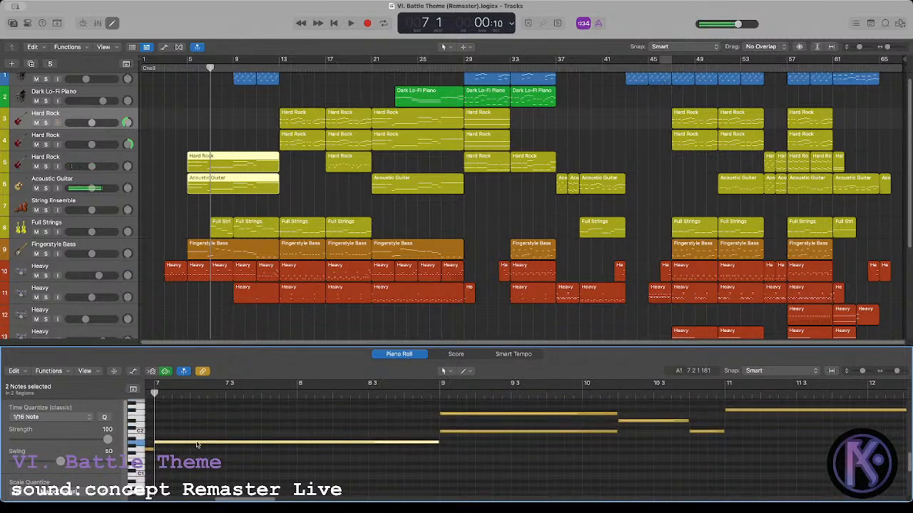
left_click_drag(197, 445, 196, 418)
key("space")
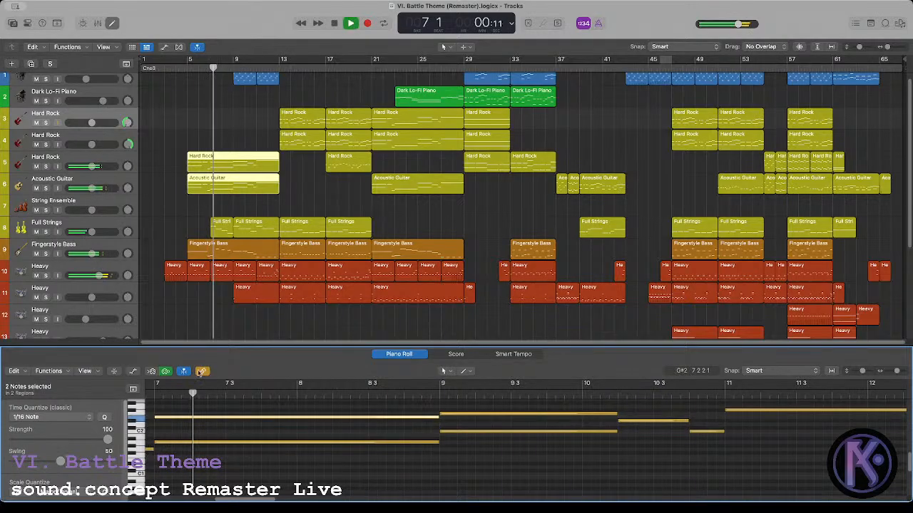
key("space")
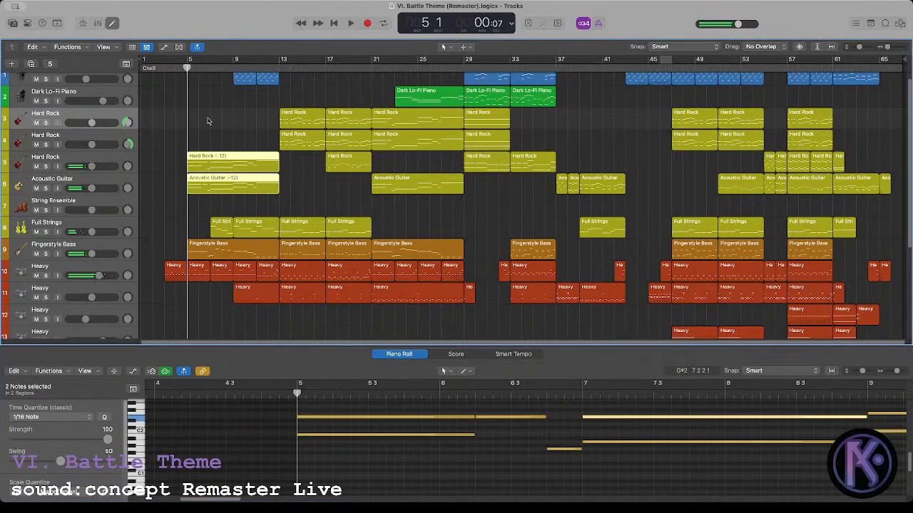
Step: Try transposing the two opening guitar regions and the copied bar 7 notes down an octave, play from bar 5, and revert the transposition
key("shift+alt+Down")
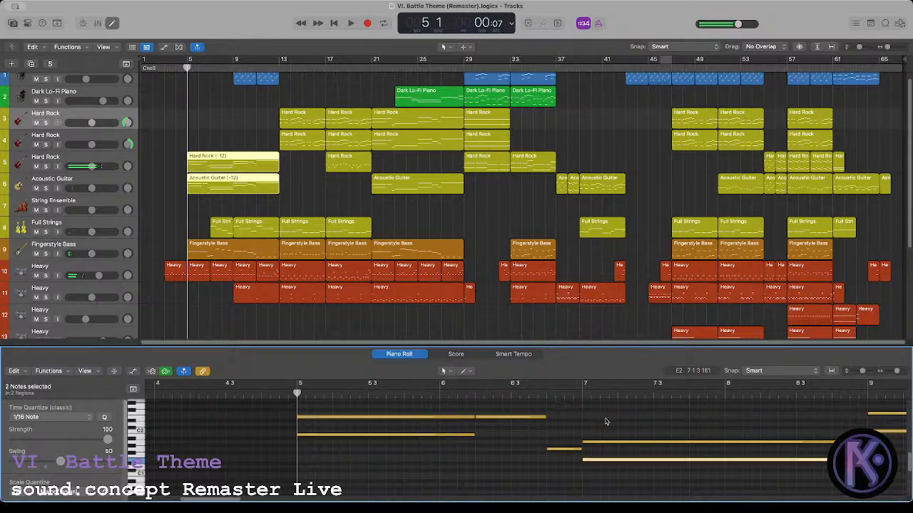
key("space")
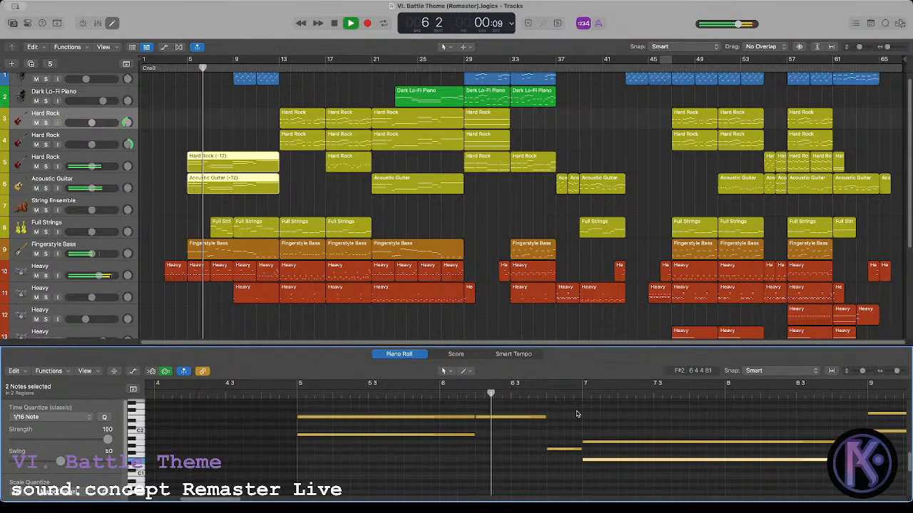
key("shift+alt+Up")
key("space")
left_click(188, 69)
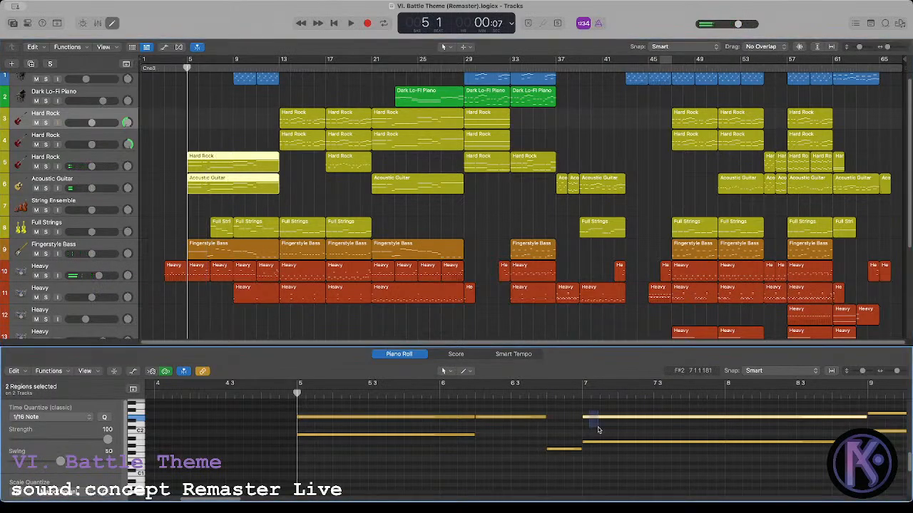
Step: Lower only the copied bar 7 notes by one octave to E1 and play from bar 5
key("shift+alt+Down")
key("space")
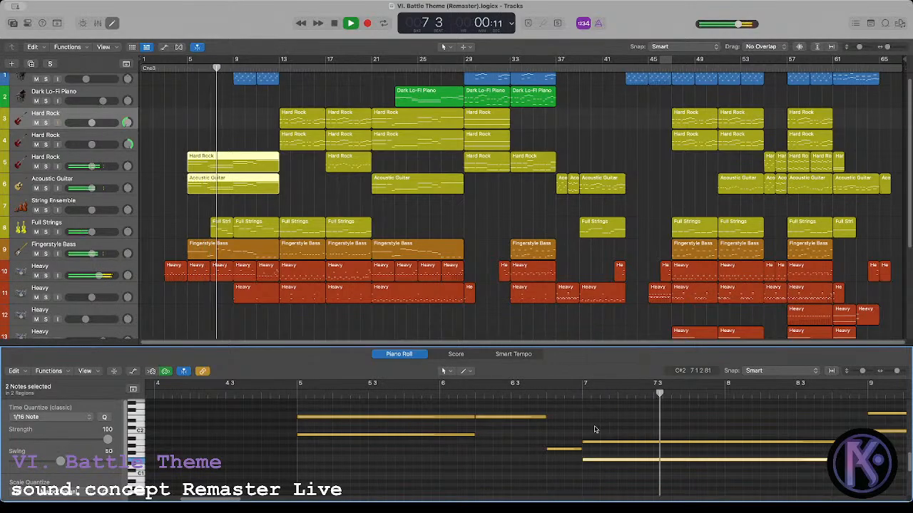
key("space")
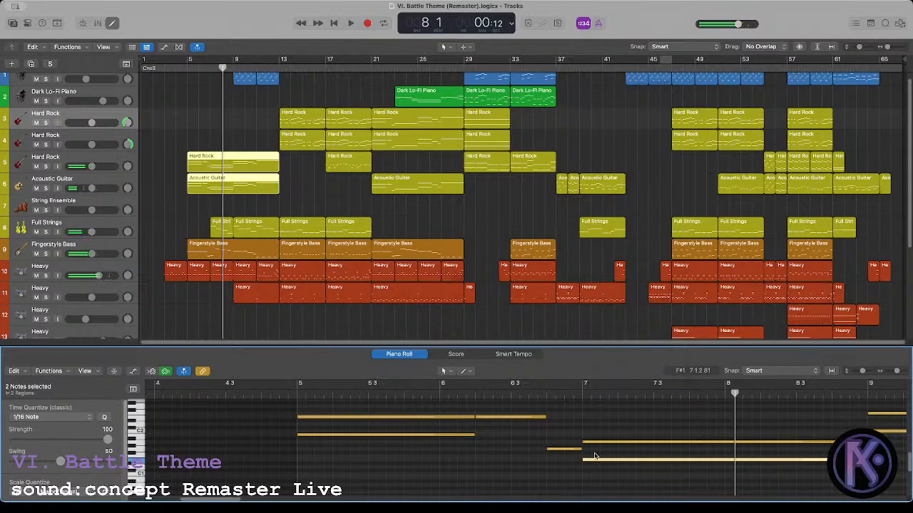
Step: Delete the added E1 notes at bar 7 from both guitar regions and play from bar 5 into bar 7
left_click_drag(595, 456, 469, 462)
left_click(305, 392)
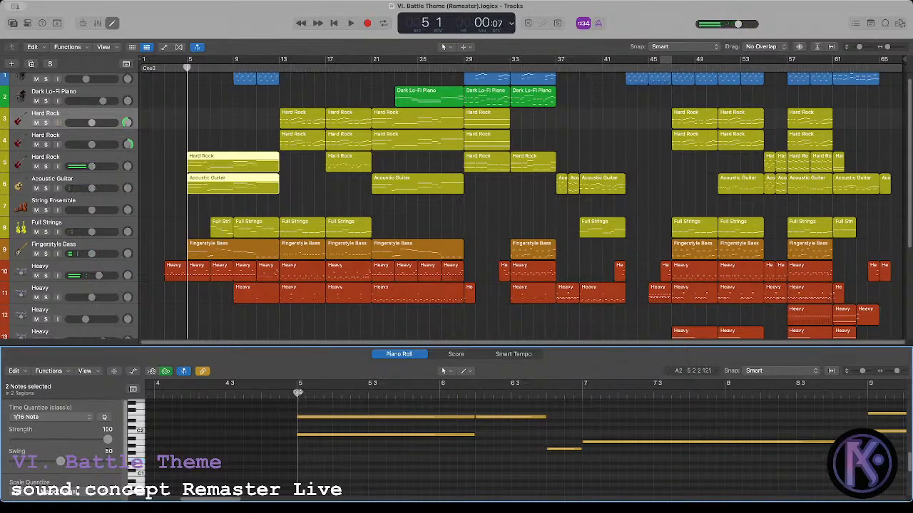
key("space")
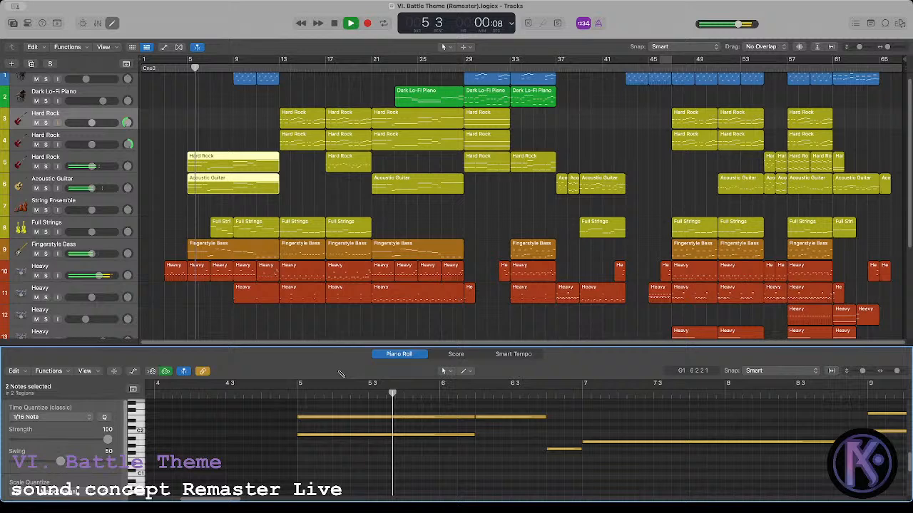
left_click(158, 151)
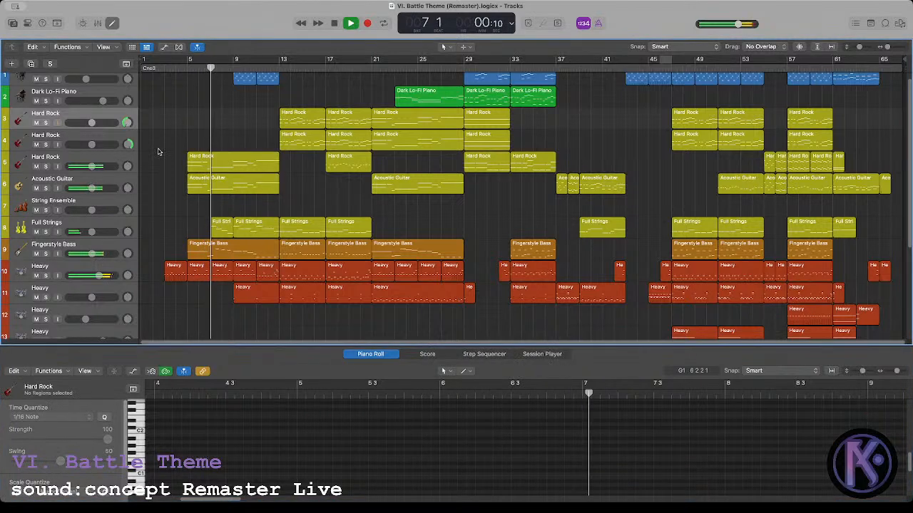
left_click(205, 165)
key("space")
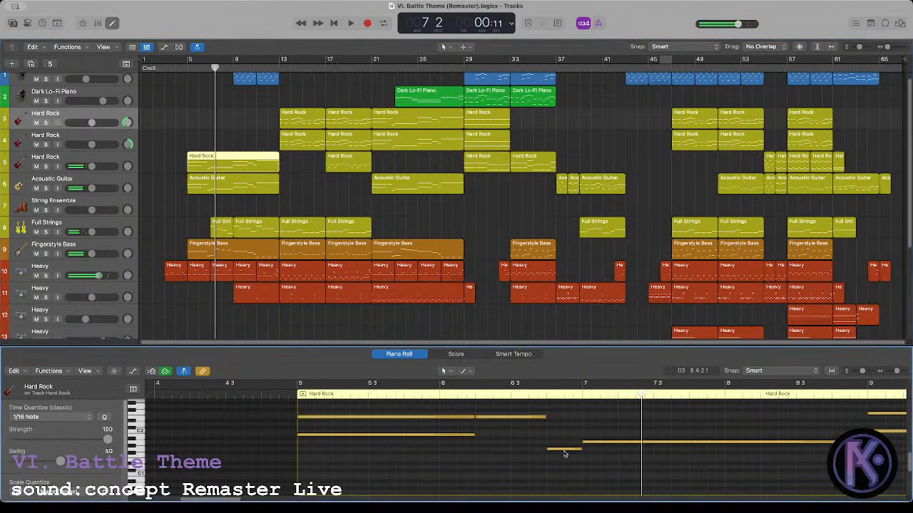
left_click(189, 68)
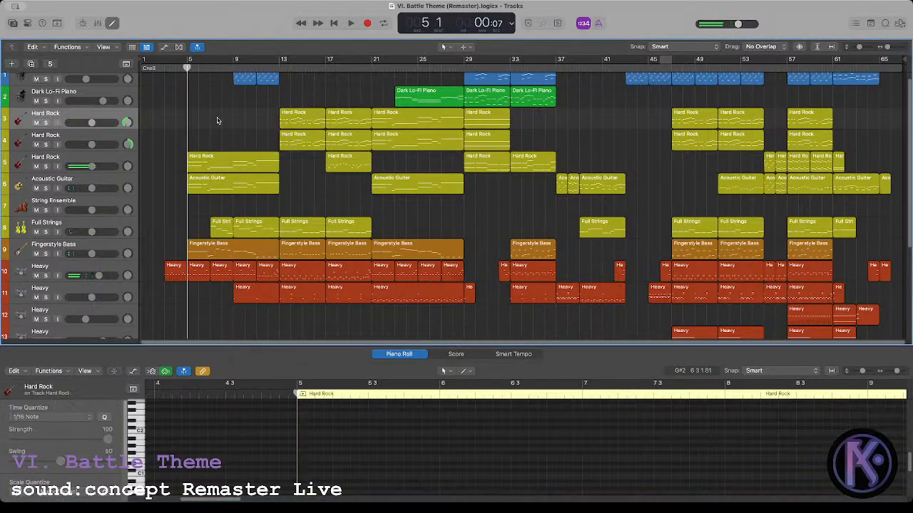
Step: Set the gain of track 5's Hard Rock guitar to 3.0 in its Smart Controls while playing from bar 5
left_click(107, 158)
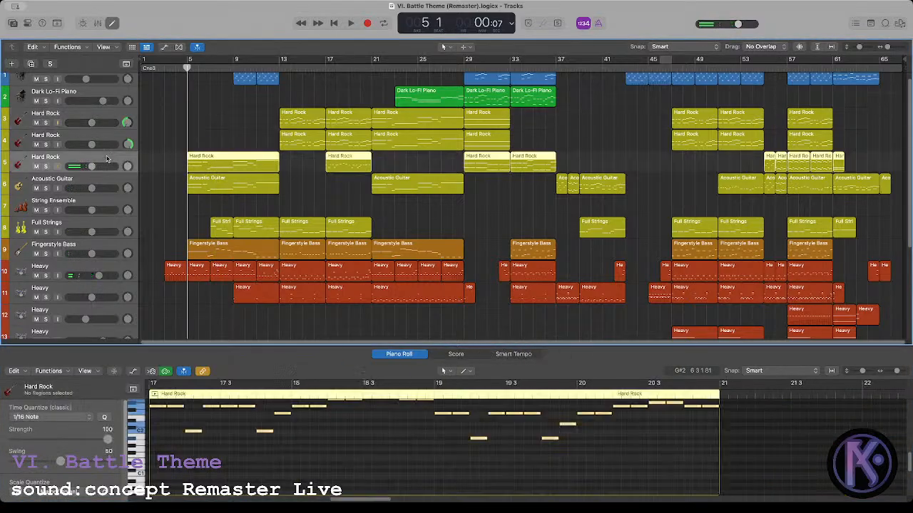
left_click(83, 23)
key("space")
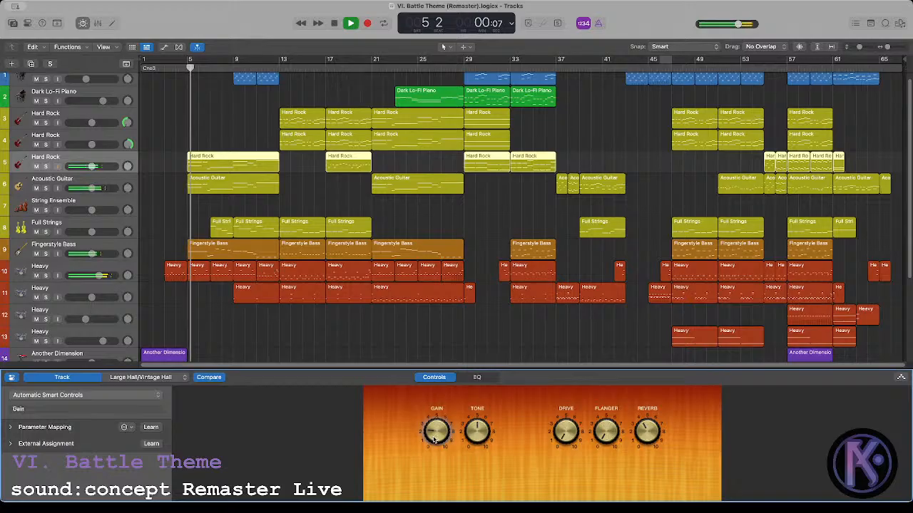
mouse_move(427, 433)
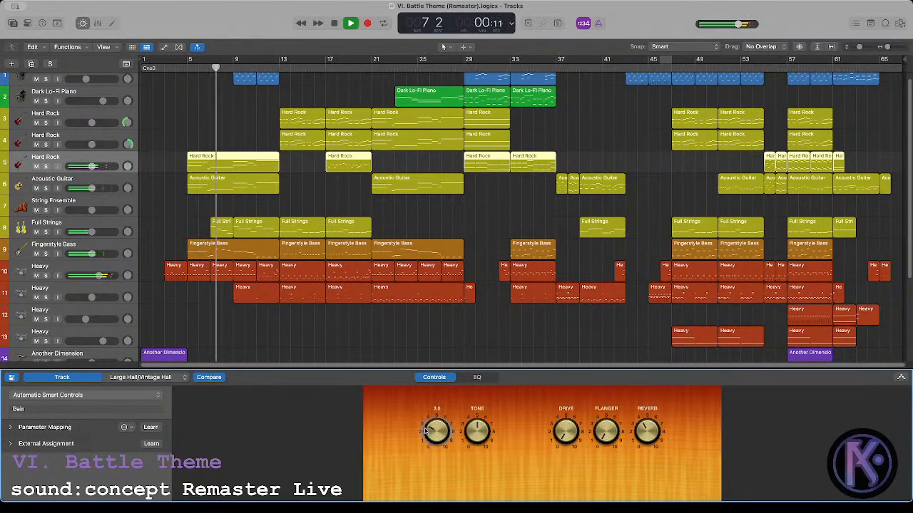
left_click(169, 169)
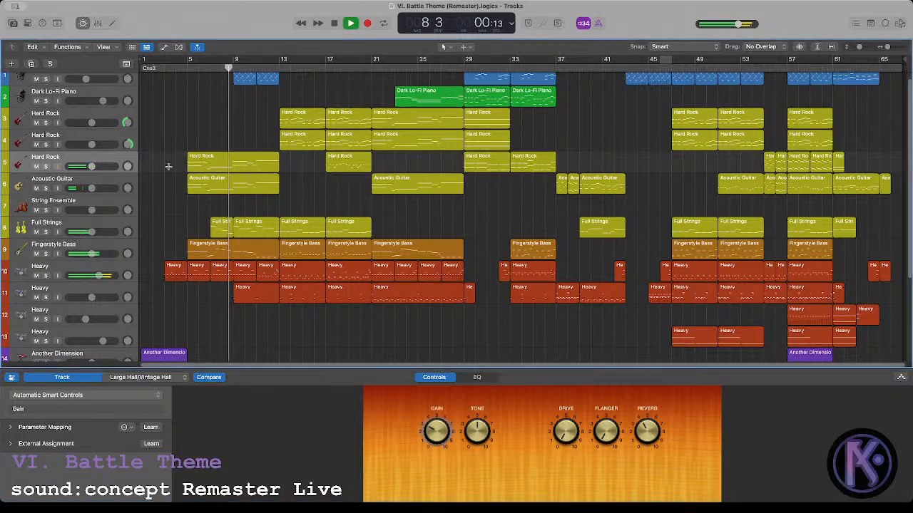
Step: Listen to the adjusted guitar through bar 12 to check the transition into bar 13
scroll(170, 171, "down", 1)
scroll(170, 172, "up", 1)
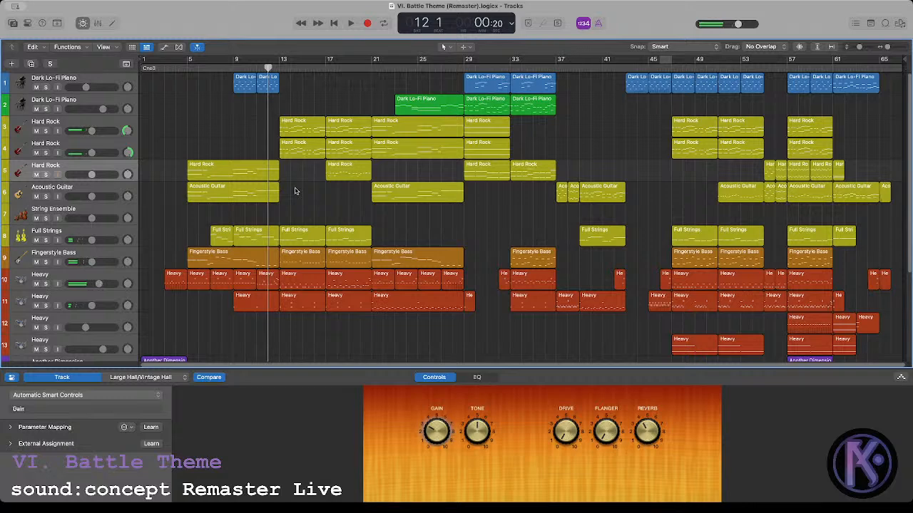
key("space")
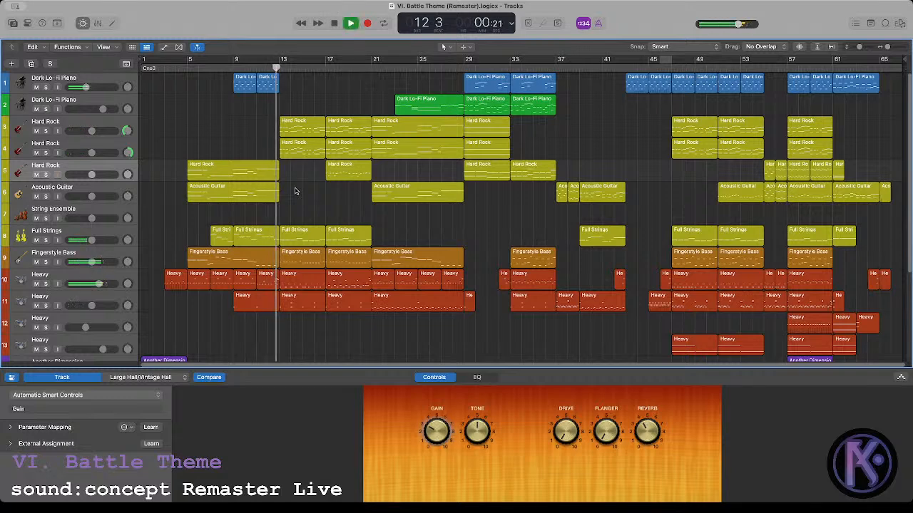
key("space")
Step: Set the playhead to bar 11 and open the notes of track 5's opening Hard Rock region for editing
left_click(254, 70)
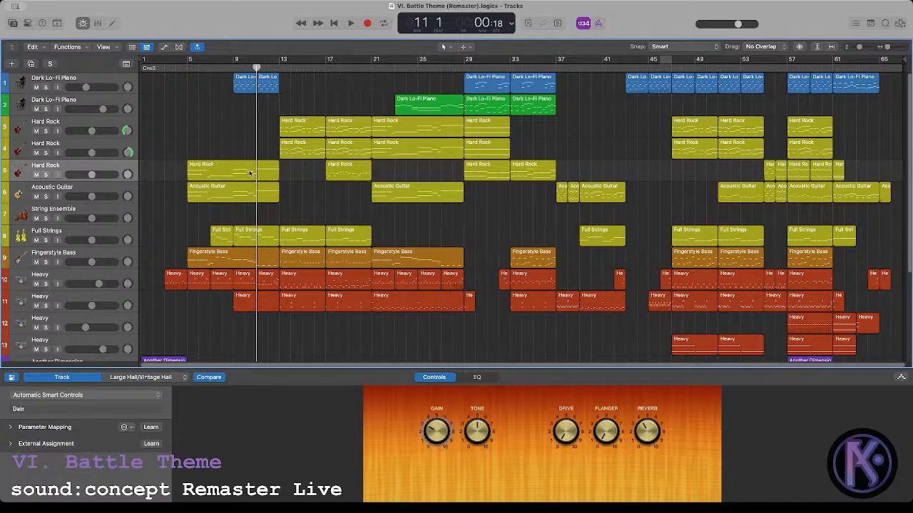
key("e")
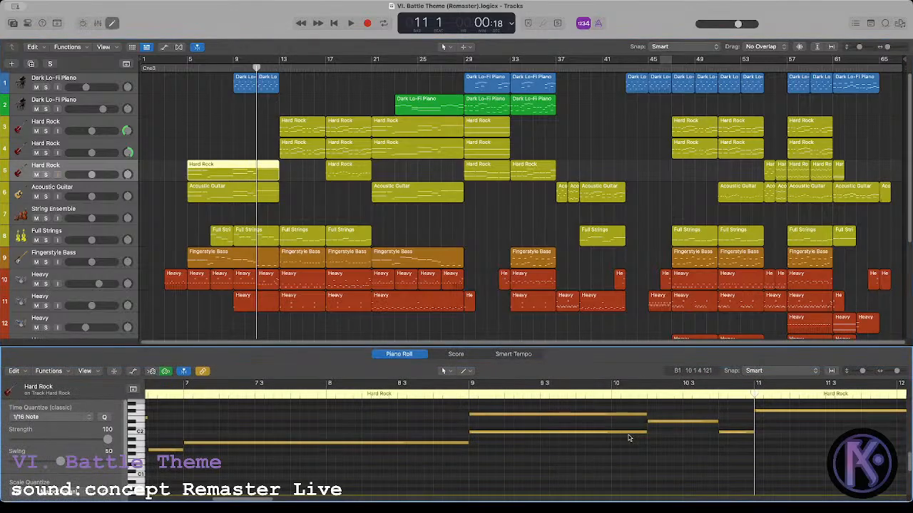
Step: Copy the note at bar 11 from the third Hard Rock track and paste it on the same track at bar 13
left_click(763, 412)
left_click(278, 68)
left_click(304, 197)
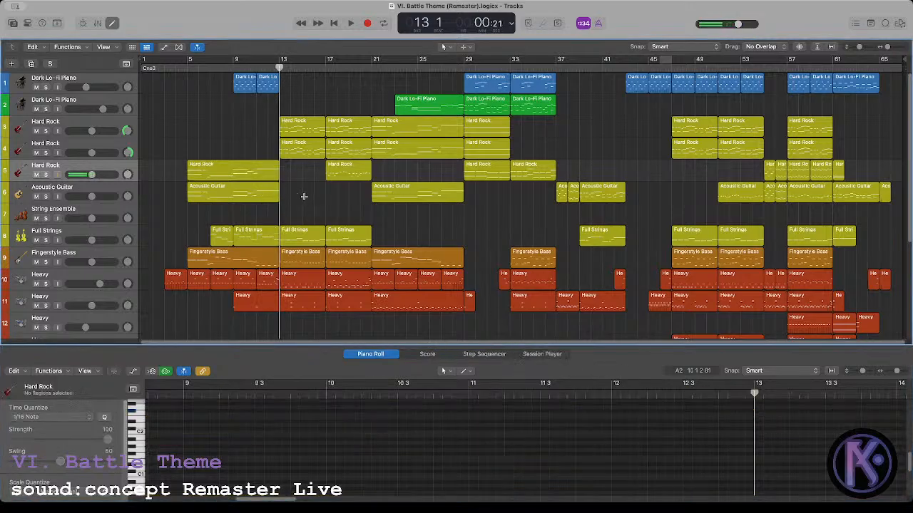
key("super+v")
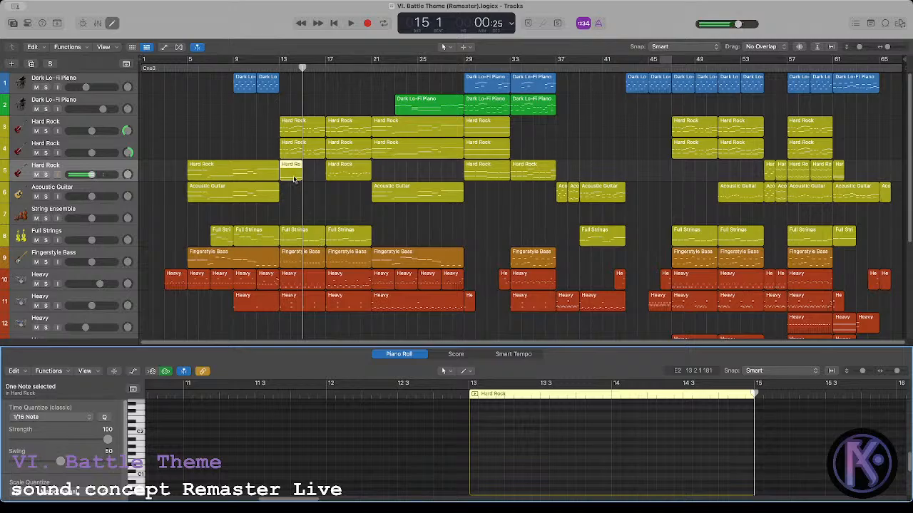
Step: Bounce the pasted Hard Rock region in place to a new track with the source muted, and move the bounced audio to bar 11
key("ctrl+b")
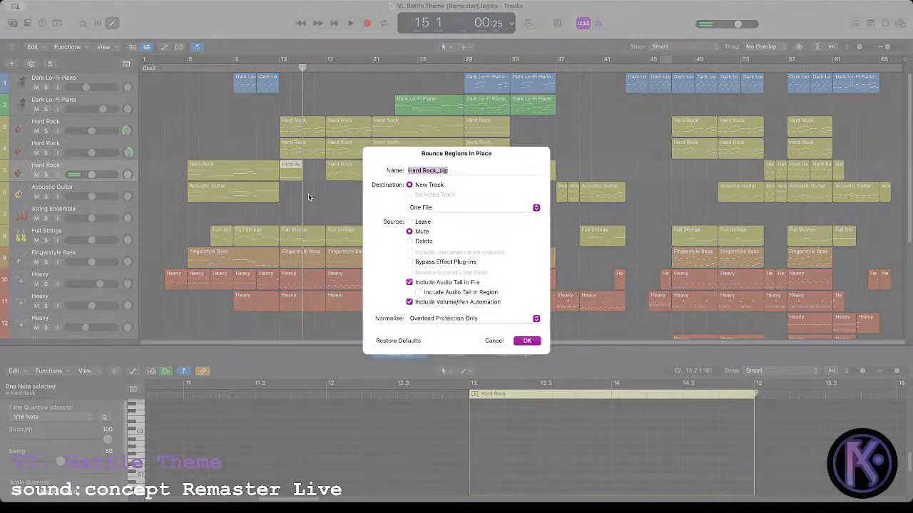
key("Return")
left_click(291, 195)
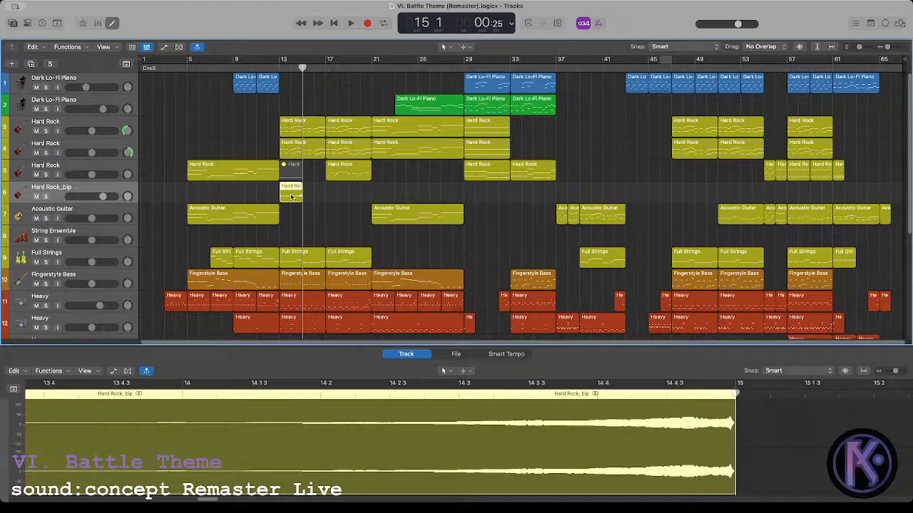
left_click_drag(290, 194, 266, 194)
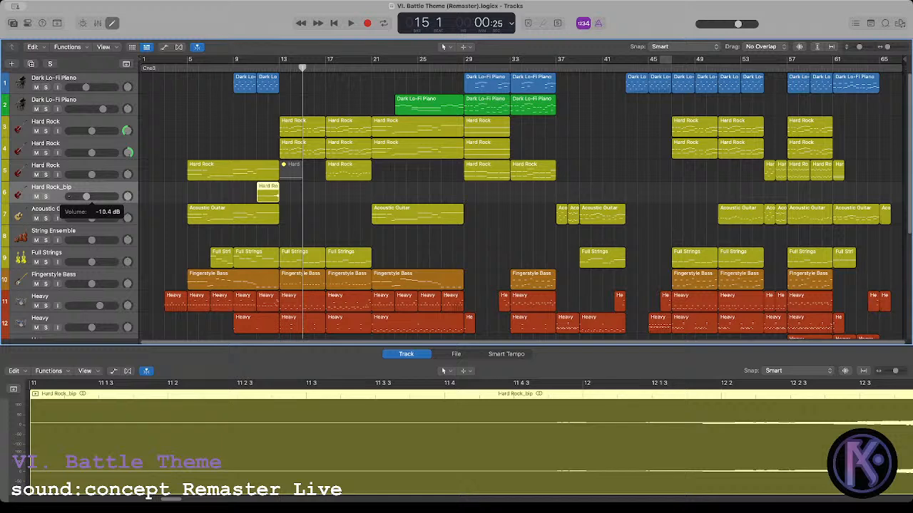
Step: Audition the bounced guitar region twice from bar 11 against the rest of the arrangement
left_click(259, 66)
key("space")
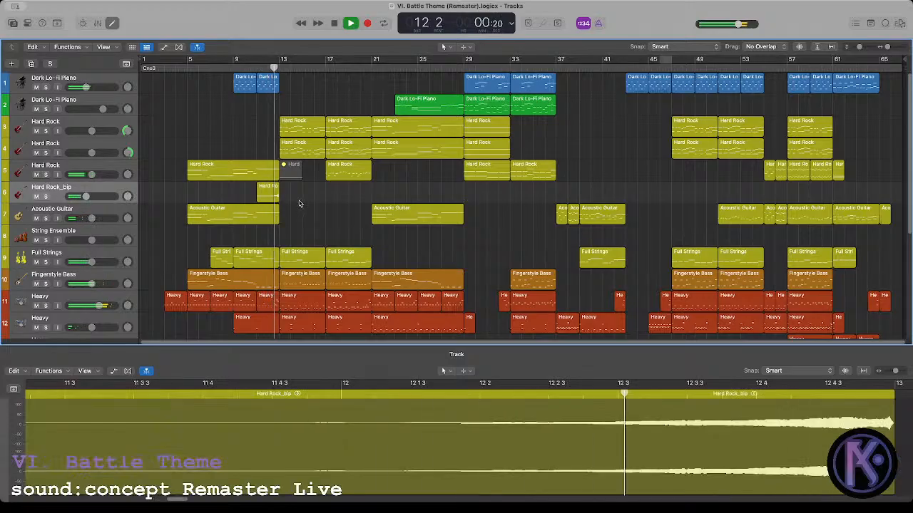
key("space")
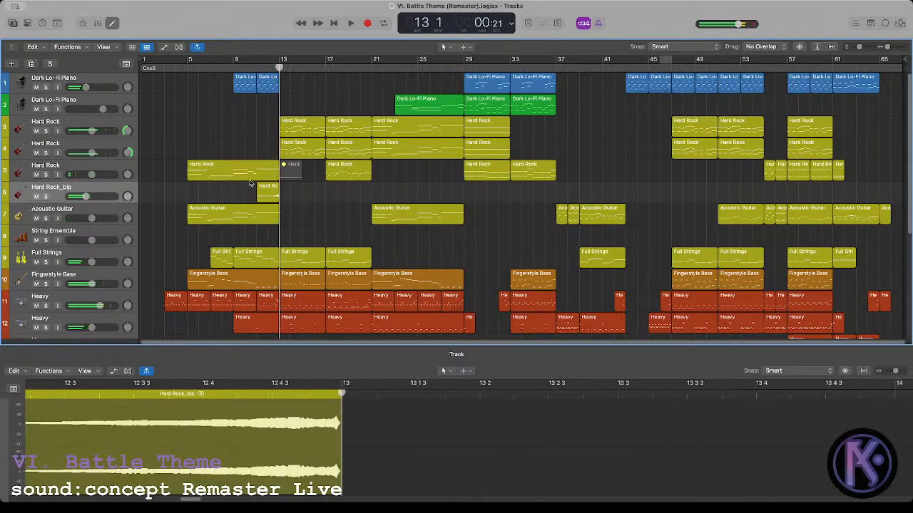
left_click(264, 191)
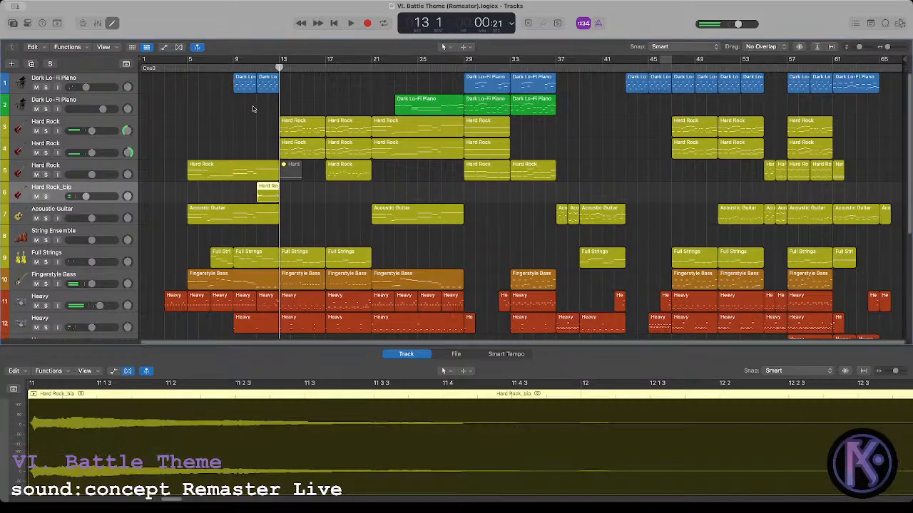
left_click(256, 68)
key("space")
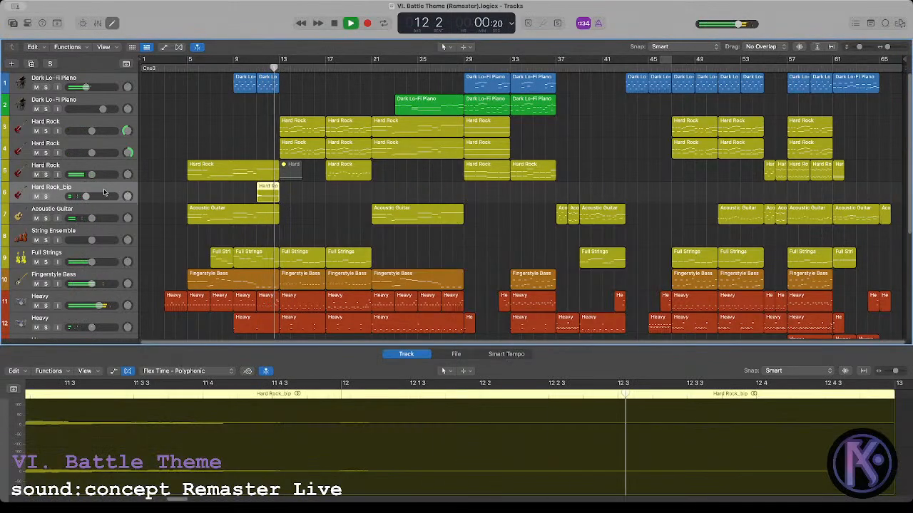
Step: Delete the Hard Rock_bip track and the muted source region at bar 13, and return the playhead to bar 11
key("super+BackSpace")
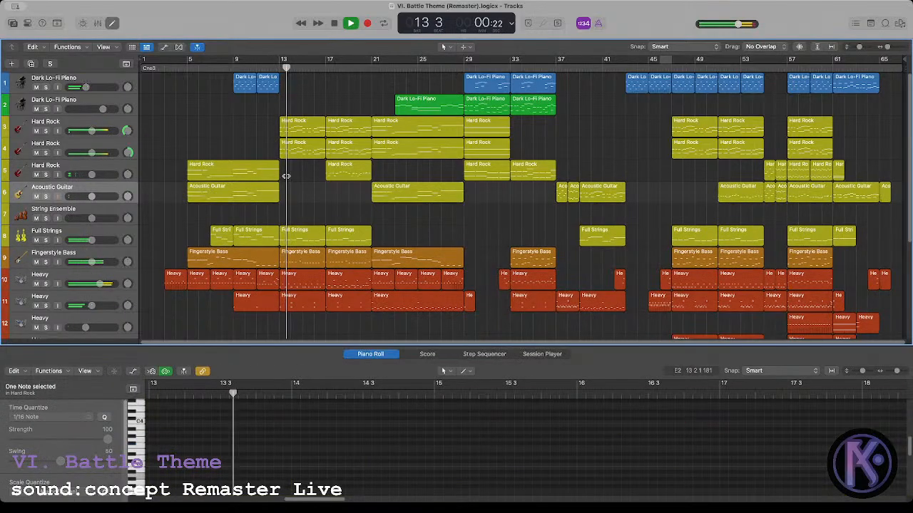
key("space")
left_click(255, 68)
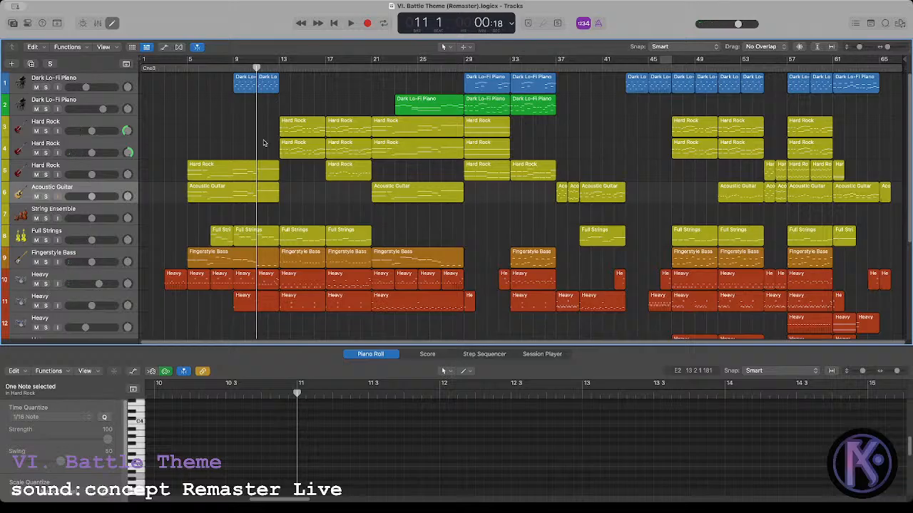
Step: Delete the bass note at beat 3 of bar 12 in the first Fingerstyle Bass region and play the passage from bar 11
left_click(260, 249)
scroll(715, 434, "up", 2)
left_click_drag(720, 414, 905, 437)
scroll(568, 437, "right", 5)
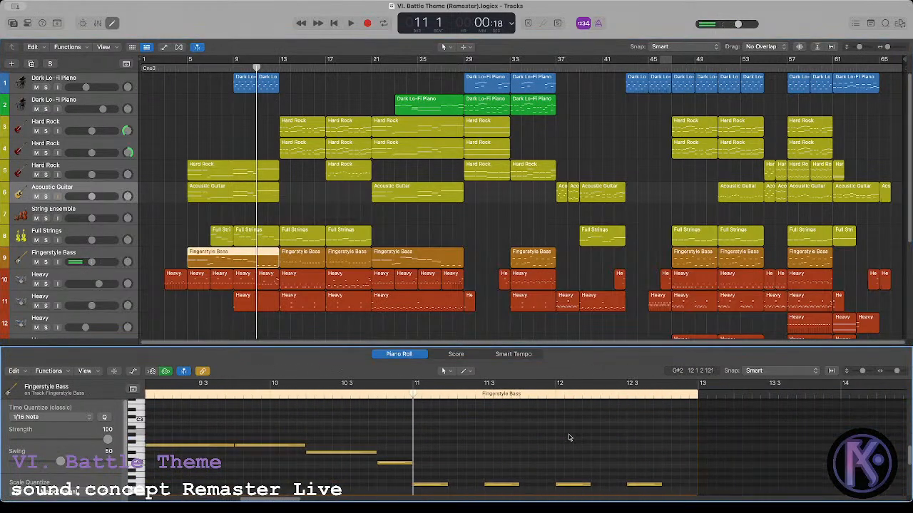
left_click(644, 484)
scroll(632, 452, "down", 1)
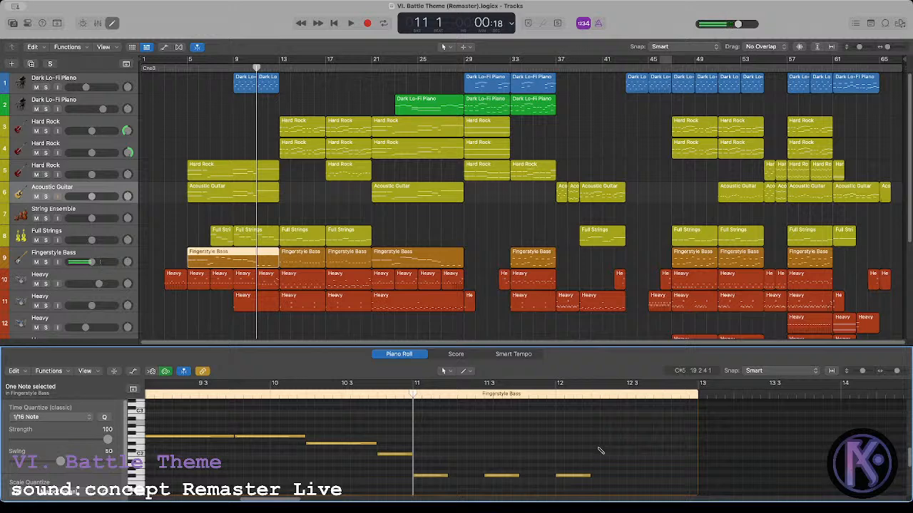
key("space")
left_click(298, 206)
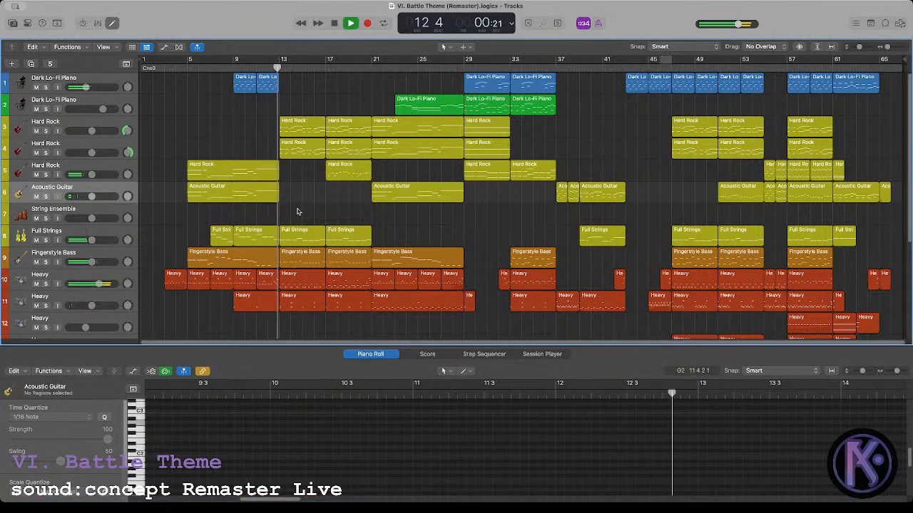
key("space")
Step: Show region volume automation for the Dark Lo-Fi Piano region at bar 11 and add a -11.0 dB point at bar 12
left_click(268, 82)
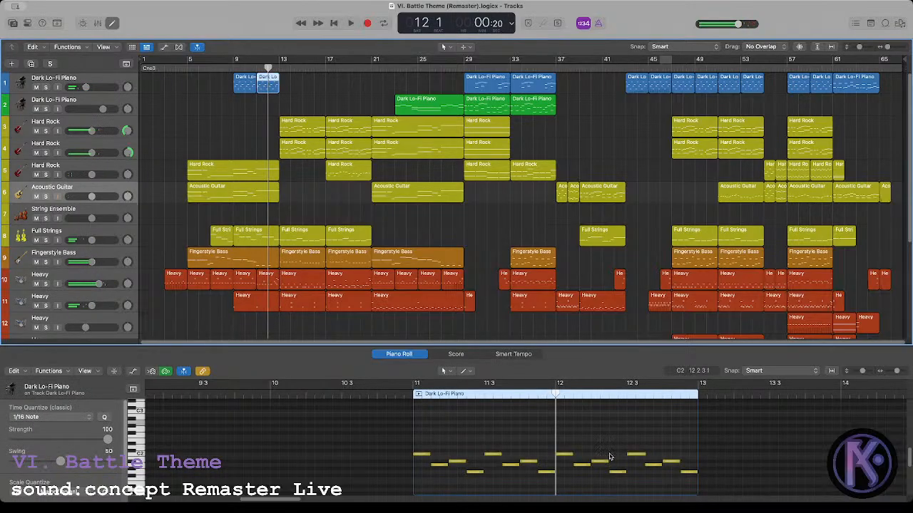
key("a")
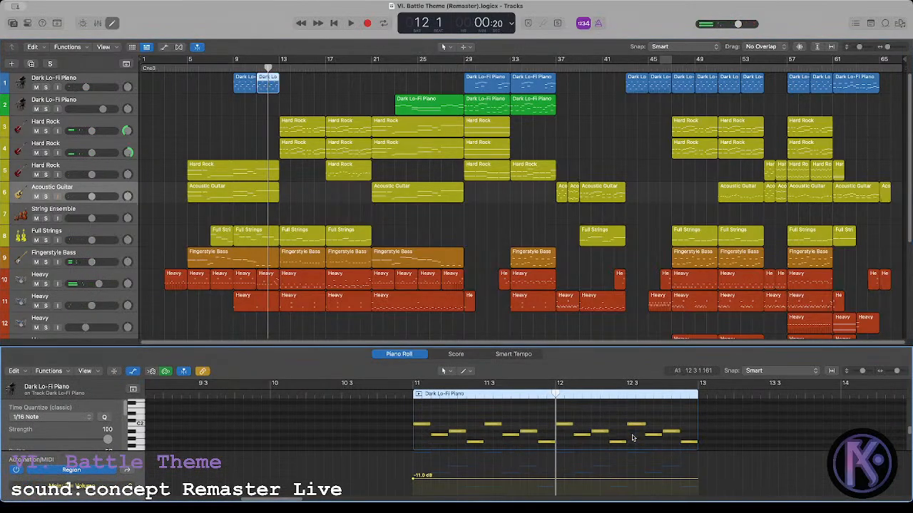
left_click(556, 482)
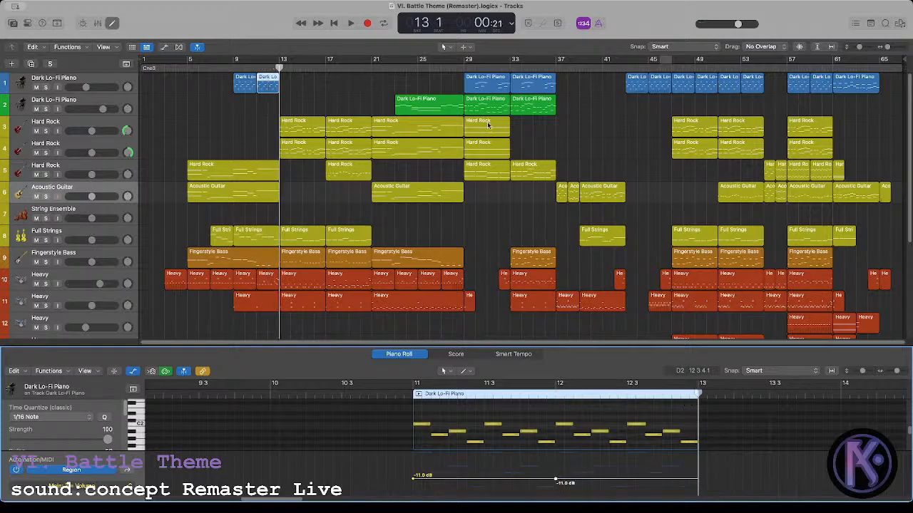
Step: Ramp the piano region's volume automation up from bar 12 to bar 13, audition it from bar 11, and lower the end point slightly
left_click(463, 66)
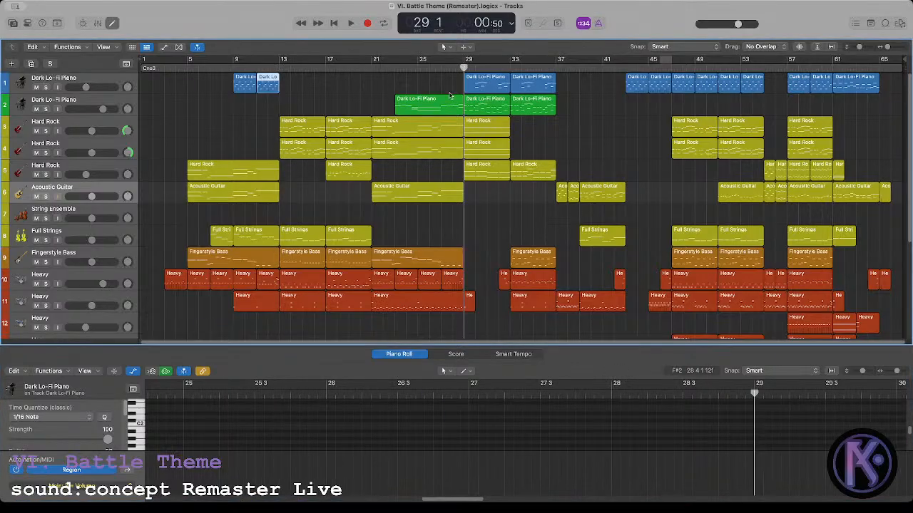
left_click(484, 88)
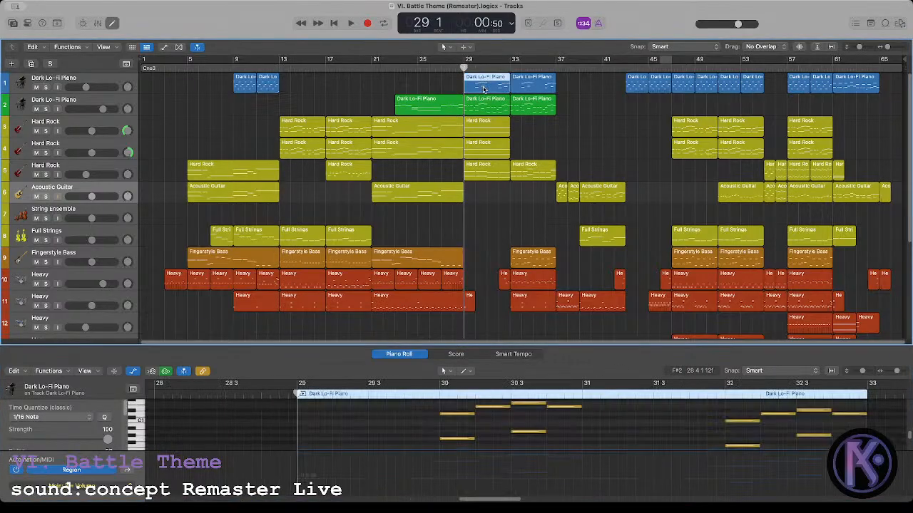
left_click(266, 66)
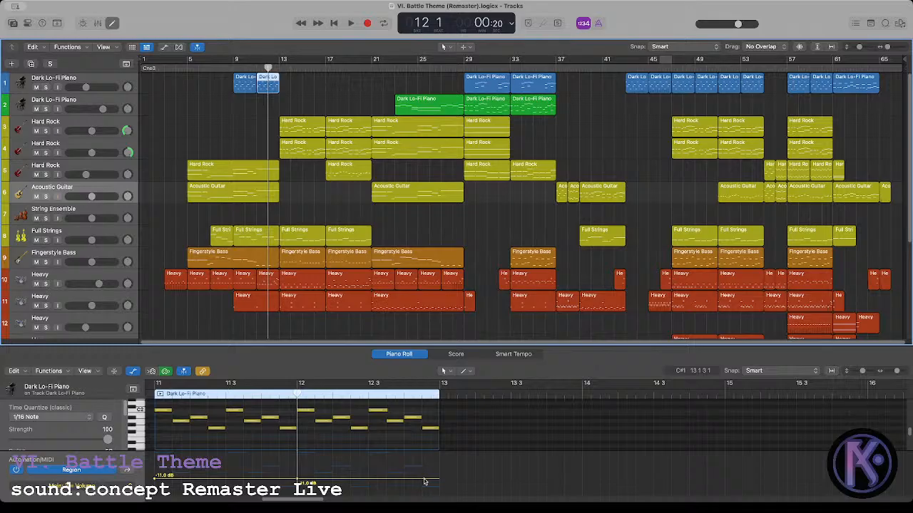
left_click_drag(441, 483, 439, 468)
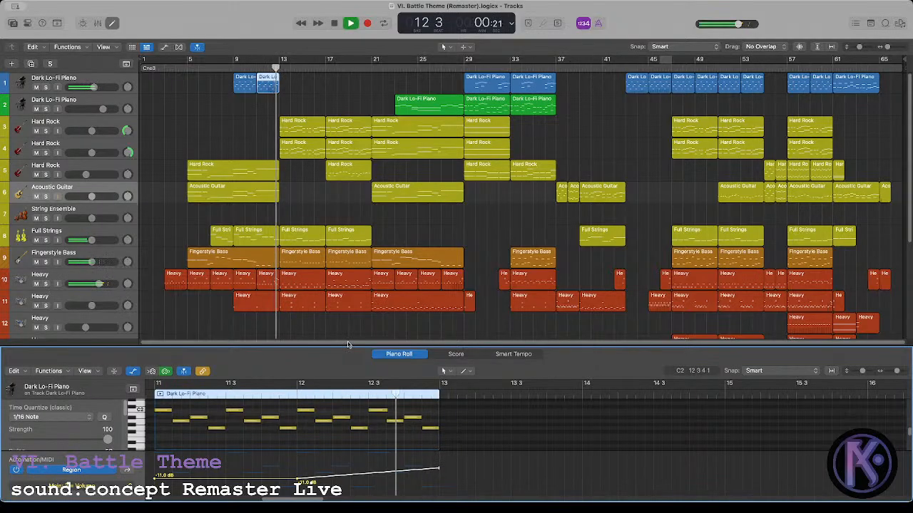
left_click(258, 66)
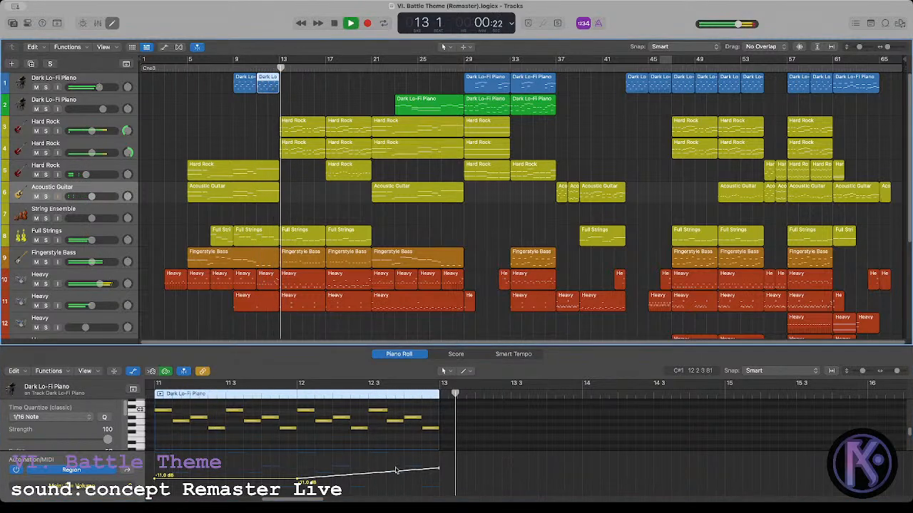
key("space")
left_click_drag(437, 471, 439, 472)
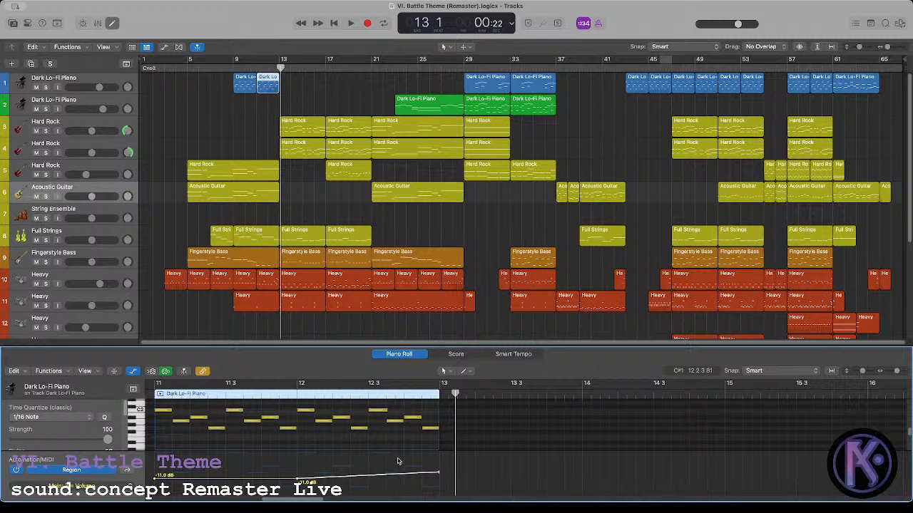
Step: Examine the notes of the Hard Rock and Acoustic Guitar regions that start at bar 5 in the piano roll
left_click(187, 71)
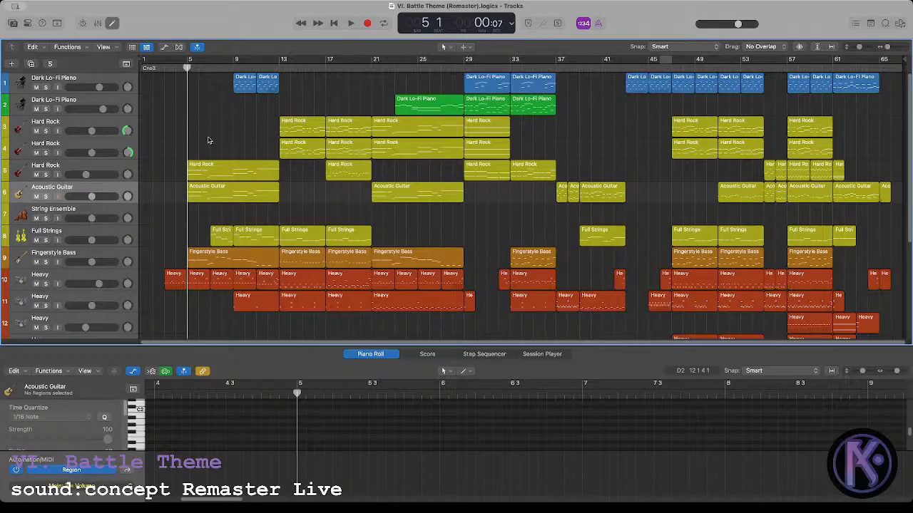
scroll(205, 142, "down", 5)
scroll(206, 142, "up", 5)
left_click_drag(224, 147, 225, 205)
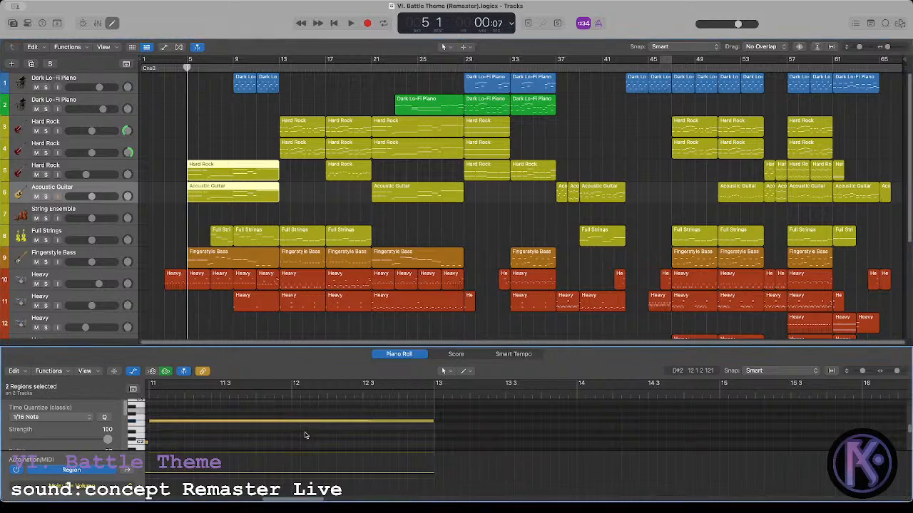
left_click(300, 432)
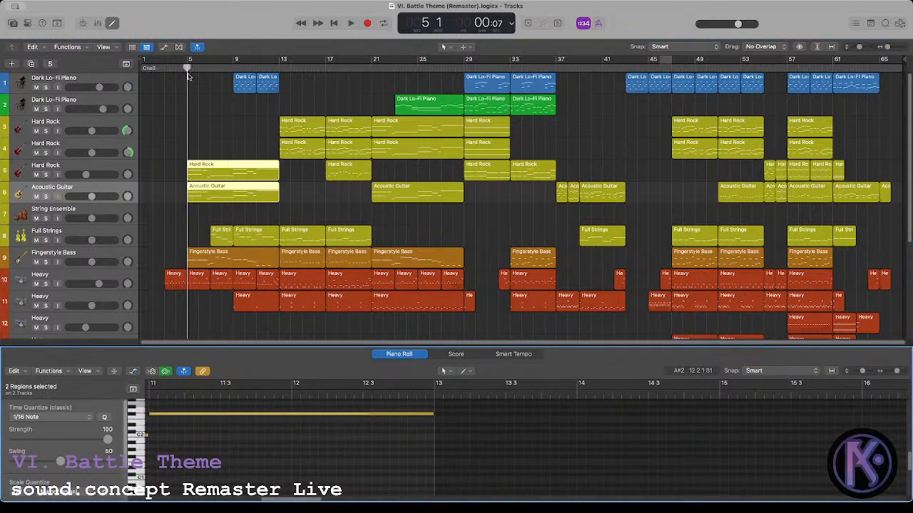
mouse_move(188, 77)
left_mouse_down()
mouse_move(302, 77)
mouse_move(179, 79)
mouse_move(198, 81)
mouse_move(188, 79)
left_mouse_up()
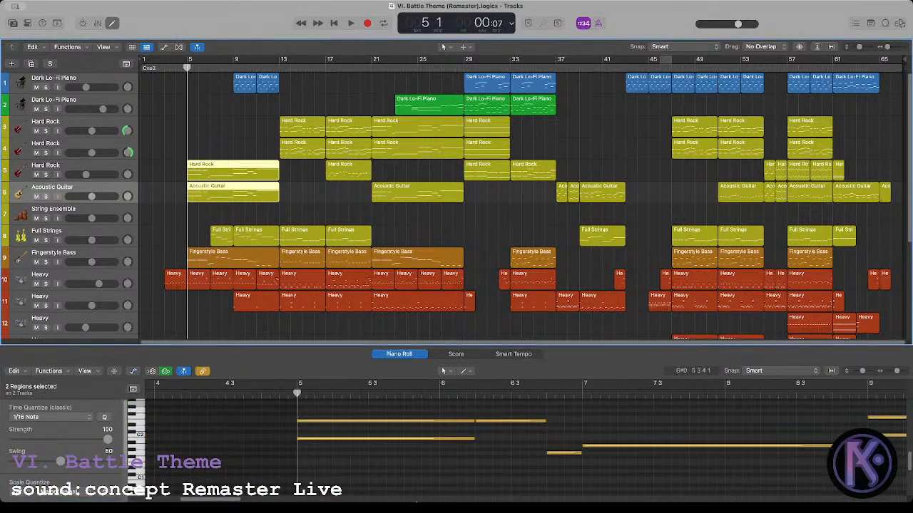
scroll(491, 451, "up", 1)
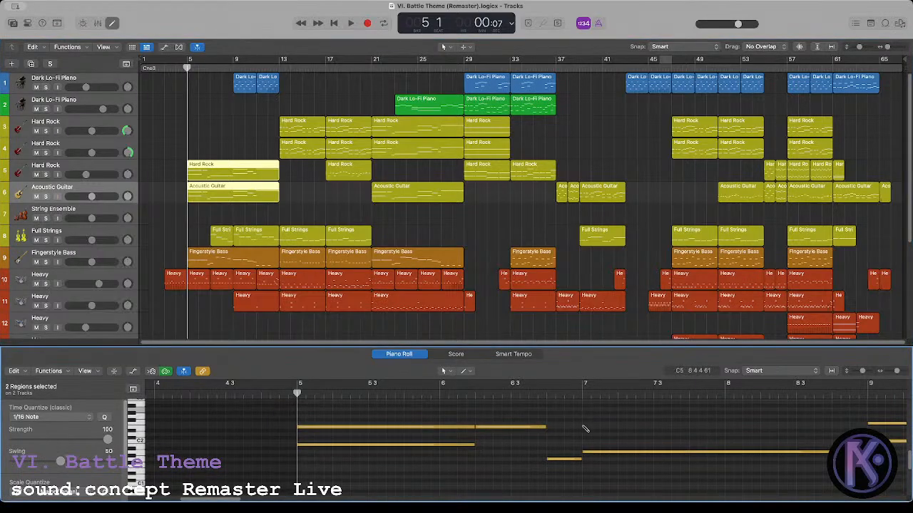
left_click(241, 222)
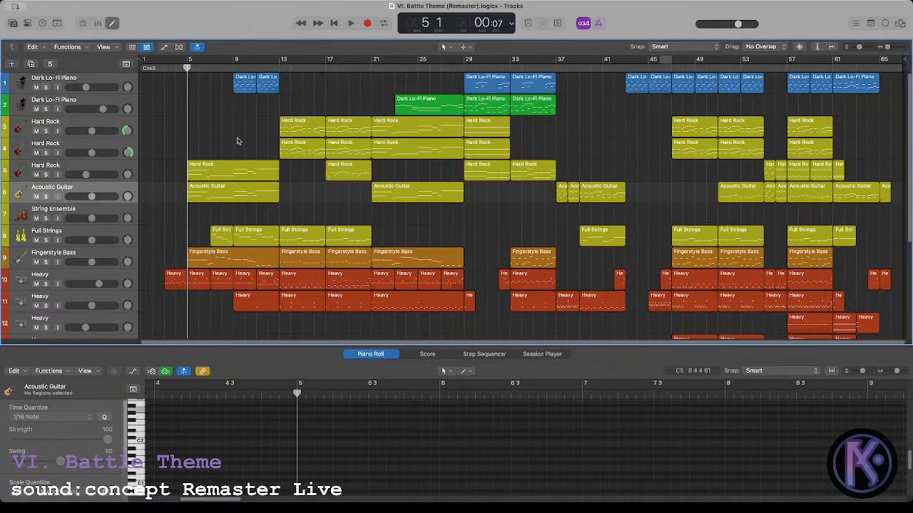
Step: Play the transition from bar 11 into bar 13 and bring the lower tracks into view
left_click(258, 69)
key("space")
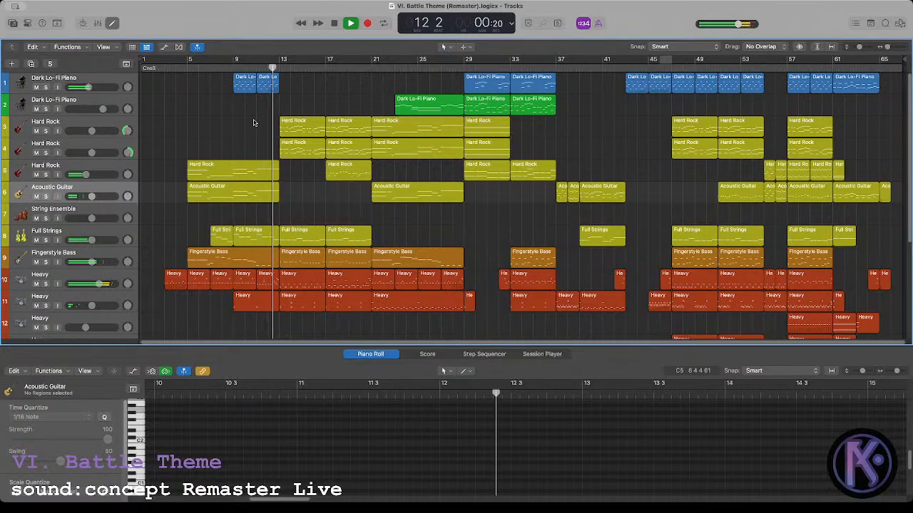
scroll(253, 123, "down", 6)
key("space")
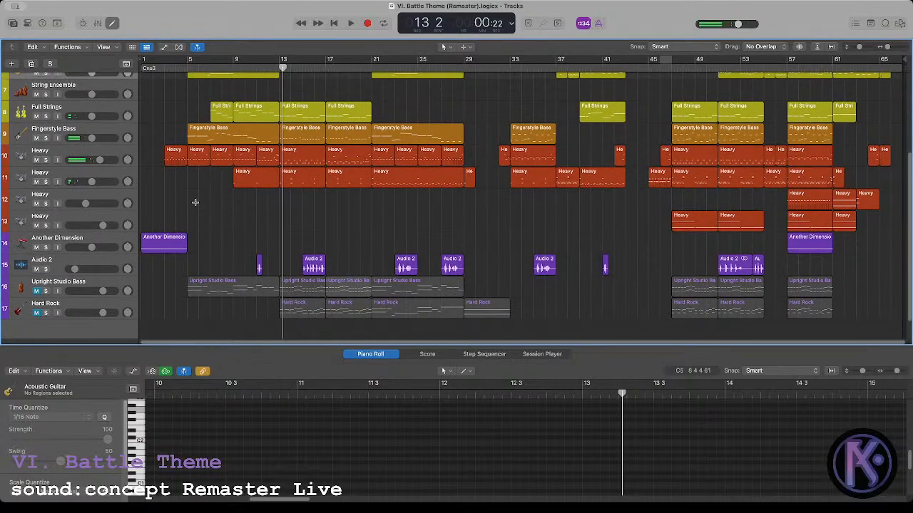
Step: Copy the opening Another Dimension region to bar 9 on its track and audition it from there
scroll(180, 228, "up", 1)
left_click_drag(154, 255, 243, 254)
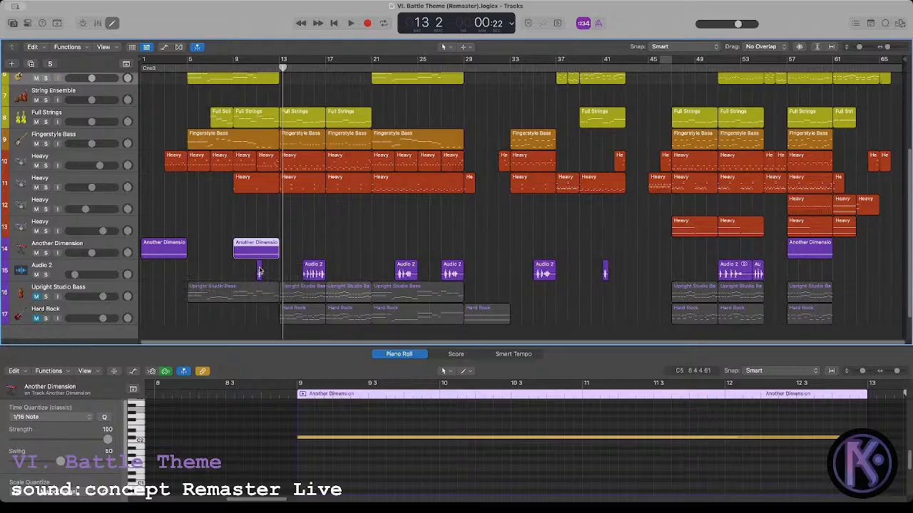
left_click(235, 65)
key("space")
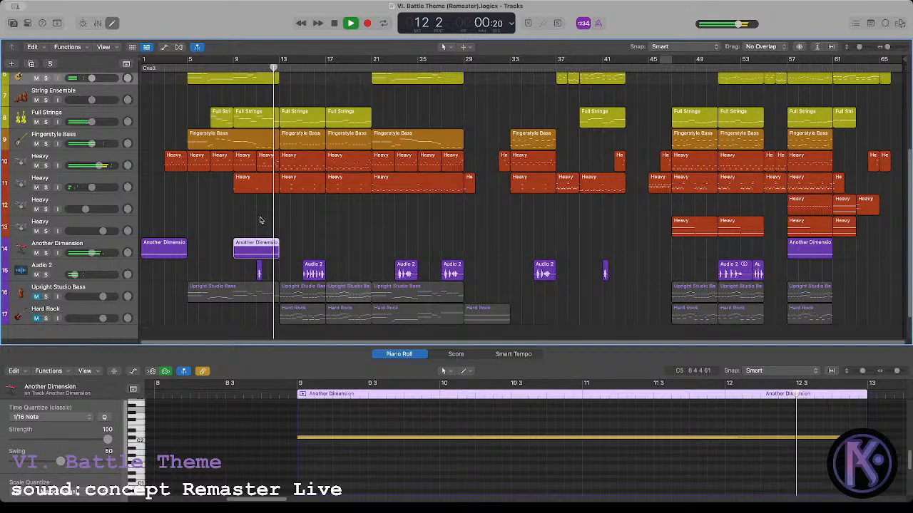
key("space")
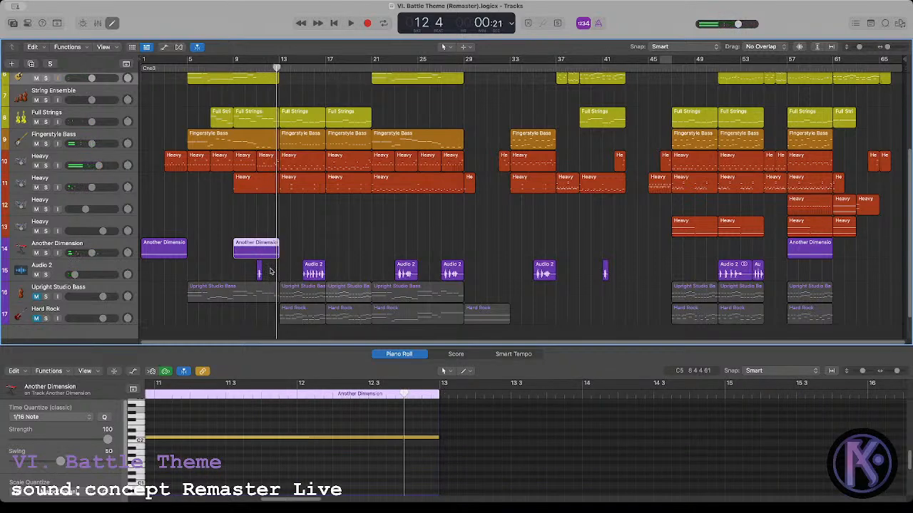
left_click(236, 212)
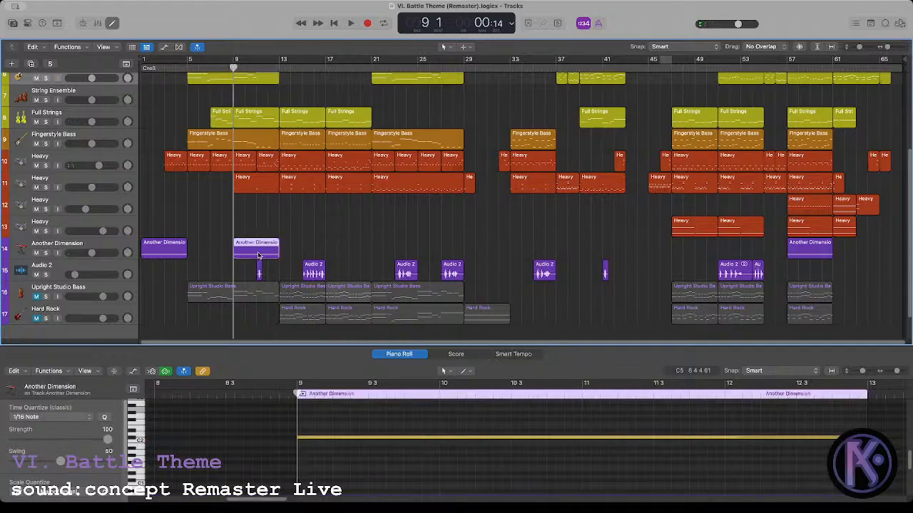
Step: Delete the copied Another Dimension region at bar 9
key("Delete")
scroll(255, 251, "up", 2)
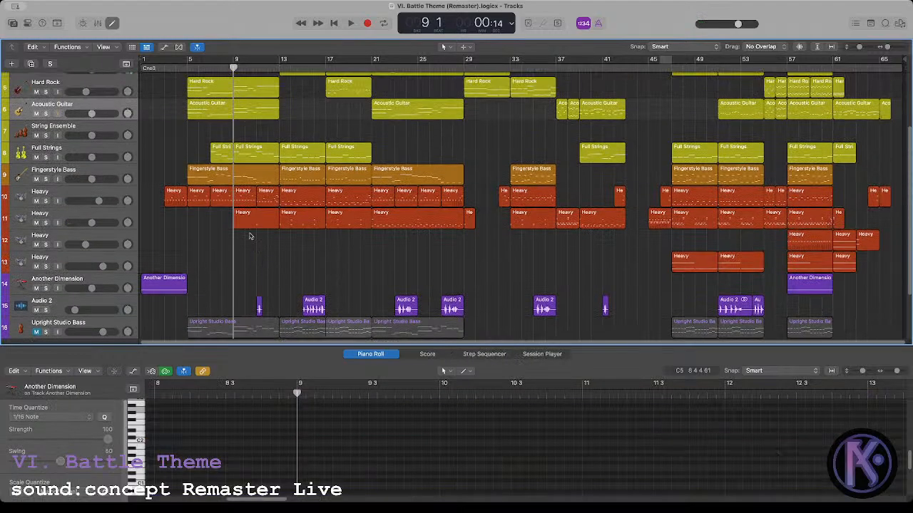
Step: Bounce the Heavy region at bar 9 on track 11 in place to a new track
left_click(251, 224)
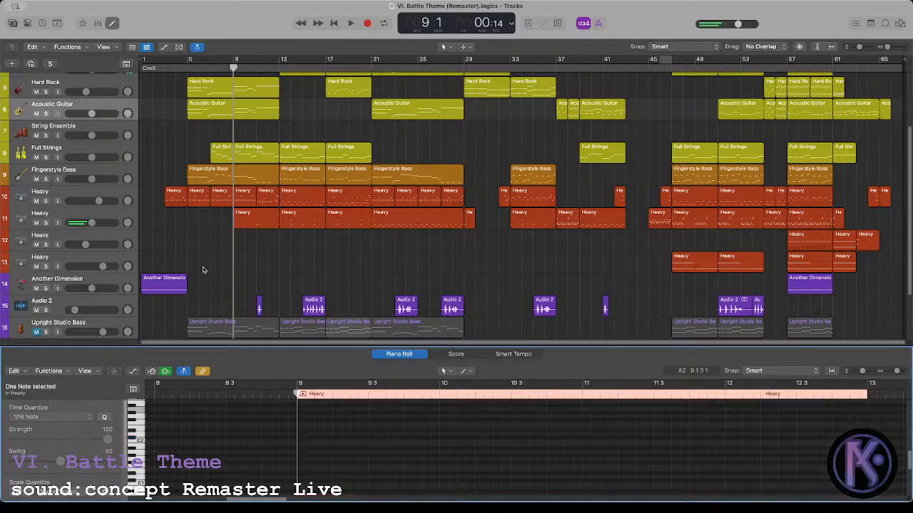
left_click(249, 219)
key("ctrl+b")
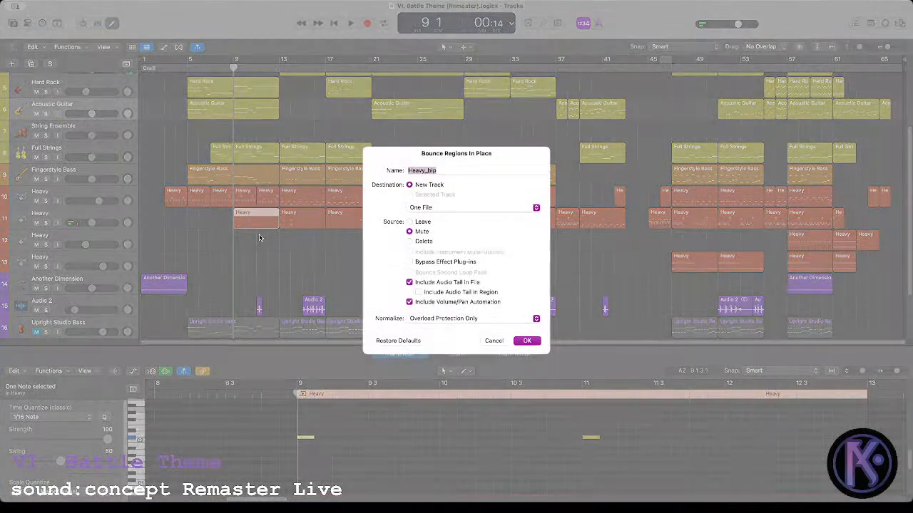
key("Return")
Step: Split the bounced region at bar 11 and keep its first part, reversed, as a short region ending at bar 13
left_click(258, 225)
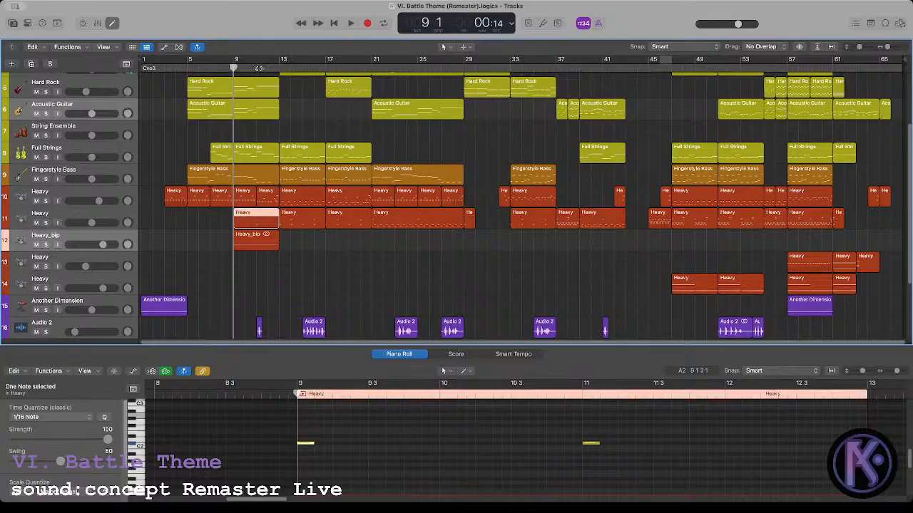
left_click(258, 246)
key("super+t")
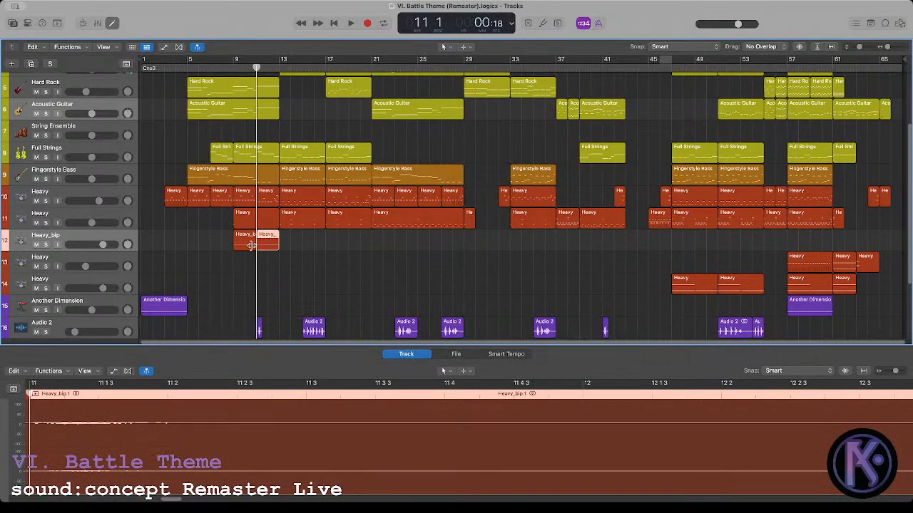
left_click_drag(251, 246, 251, 246)
left_click_drag(249, 246, 272, 243)
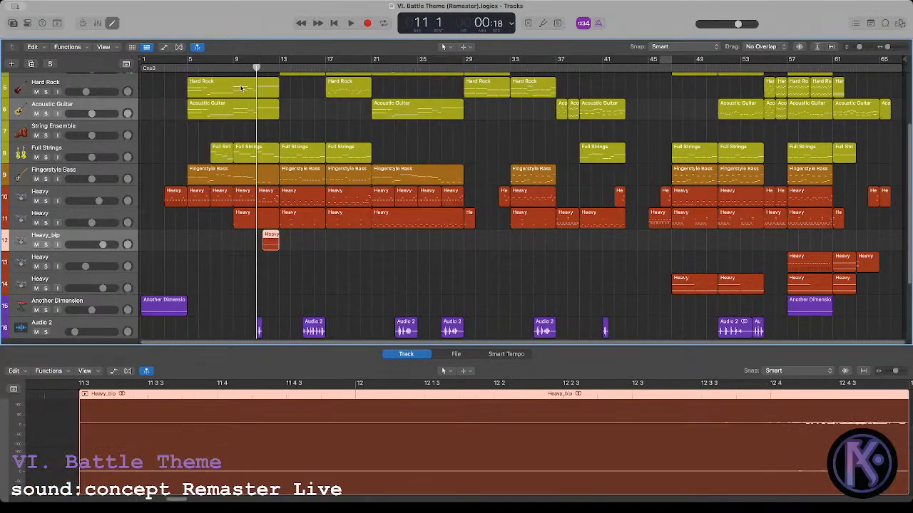
Step: Audition the Heavy_bip region into bar 13 and compare its ending with the notes of track 10's Heavy region at bar 11
left_click(285, 117)
key("space")
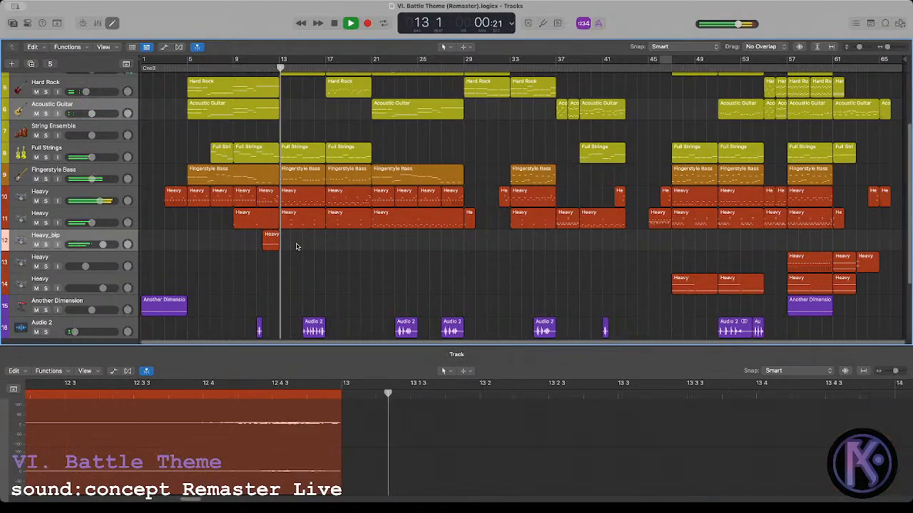
key("space")
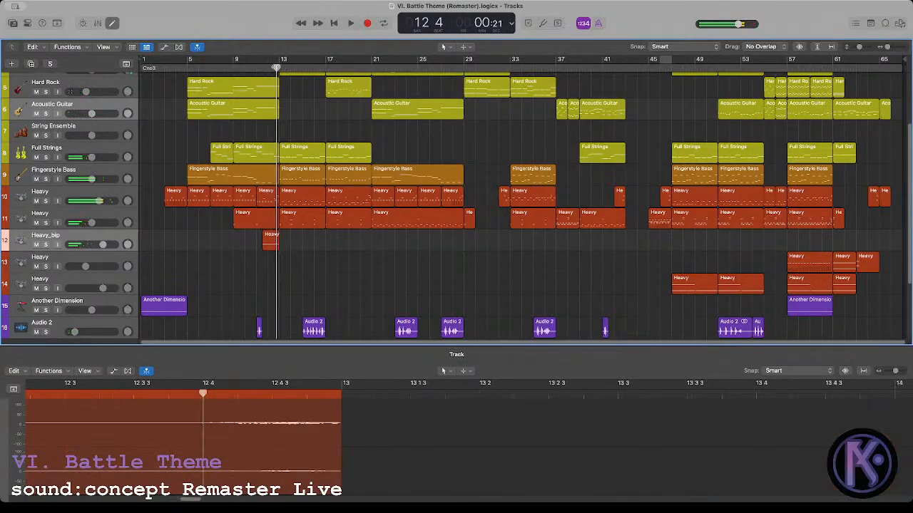
left_click(272, 235)
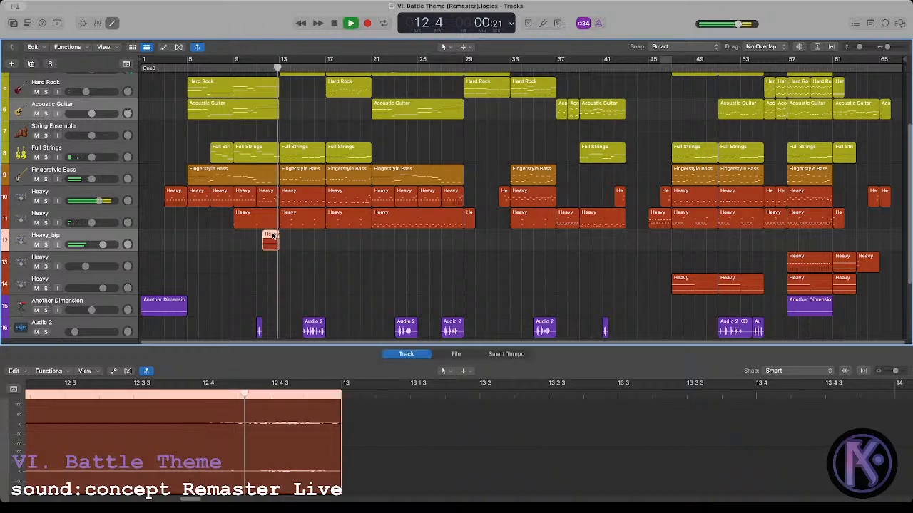
left_click(270, 193)
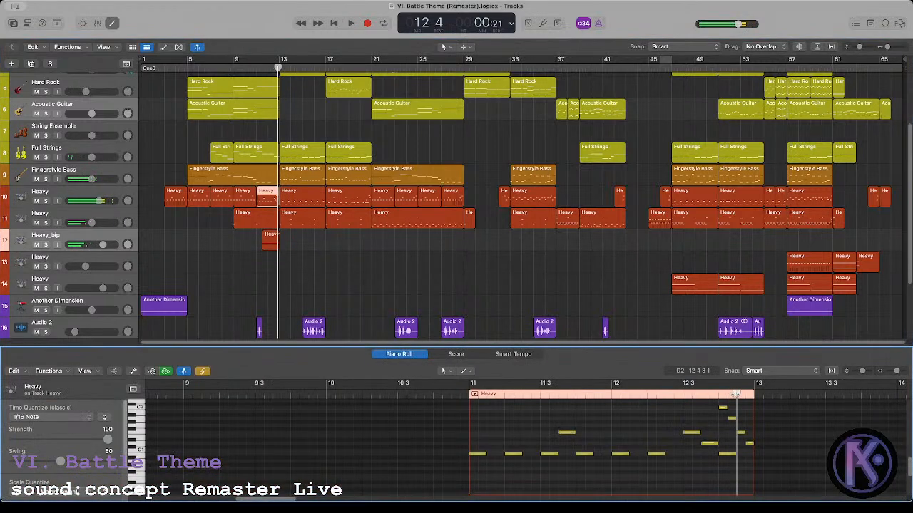
left_click(269, 243)
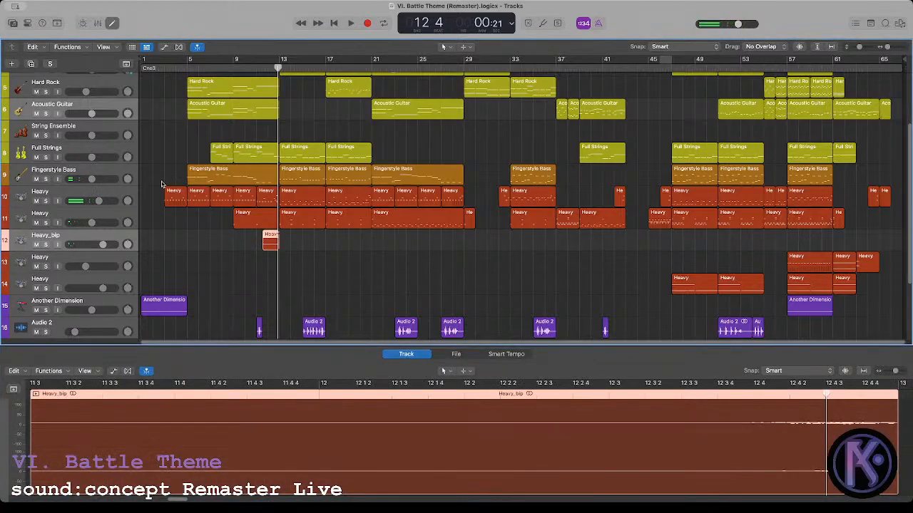
left_click(274, 68)
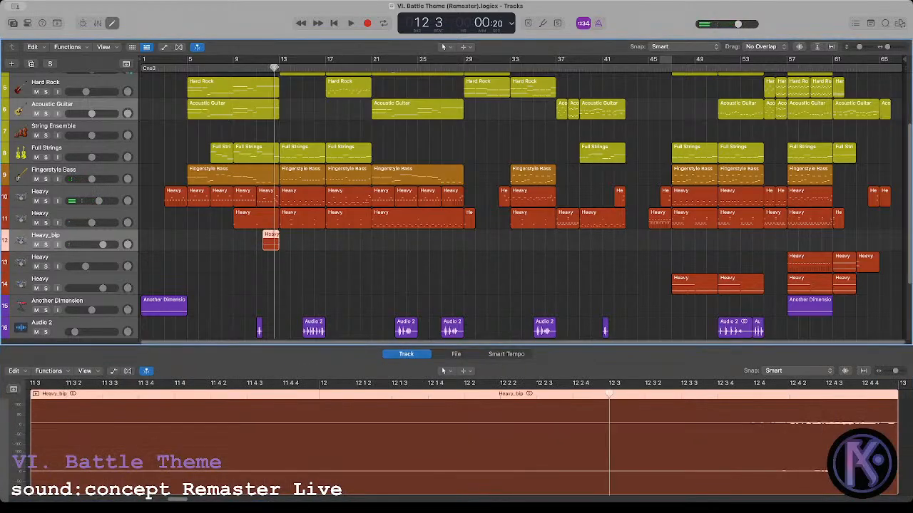
left_click(278, 71)
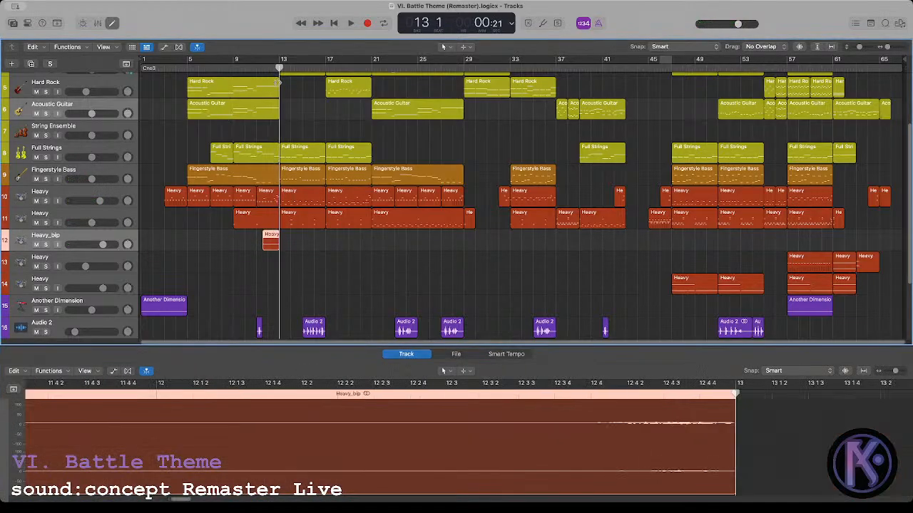
Step: Move the Heavy_bip region earlier so it ends at bar 12 beat 4, and audition the transition
left_click(590, 396)
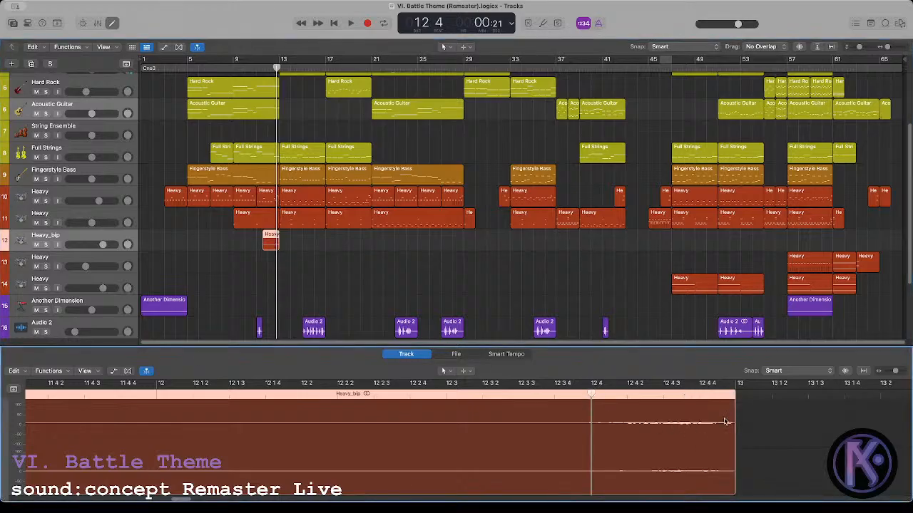
left_click_drag(725, 422, 590, 422)
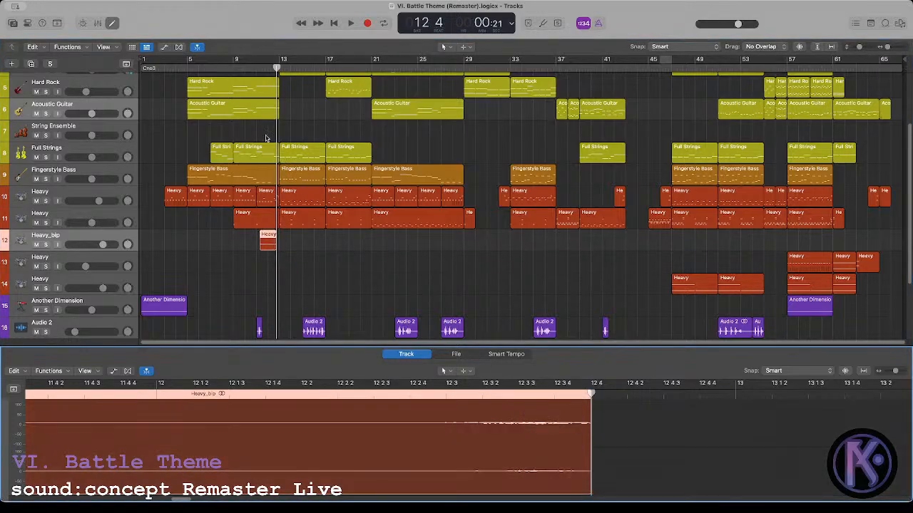
left_click(261, 65)
key("space")
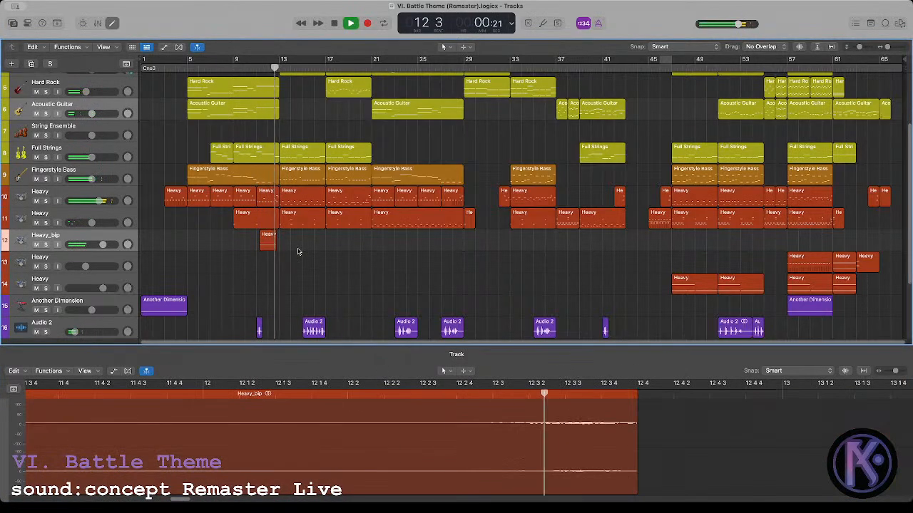
key("space")
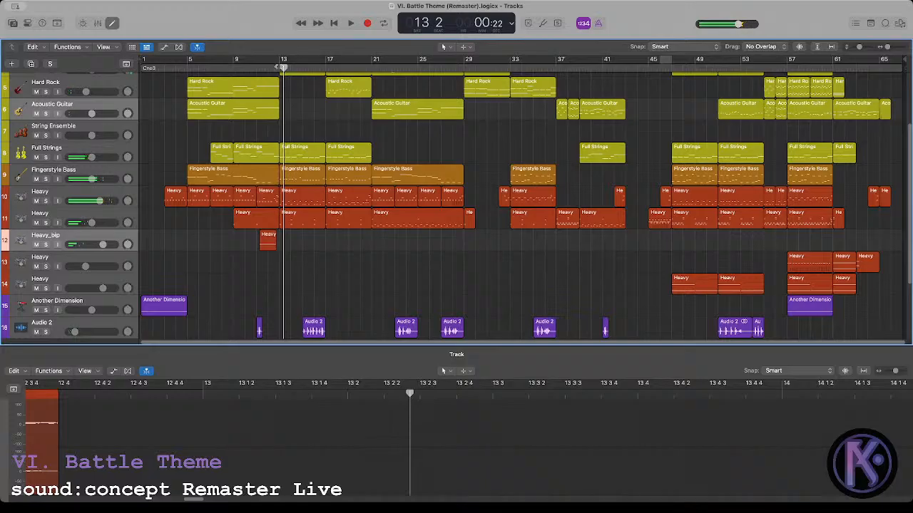
Step: Try the volume of the Heavy track 11 at -2.1 dB and audition its region from bar 13
left_click(280, 67)
left_click(290, 219)
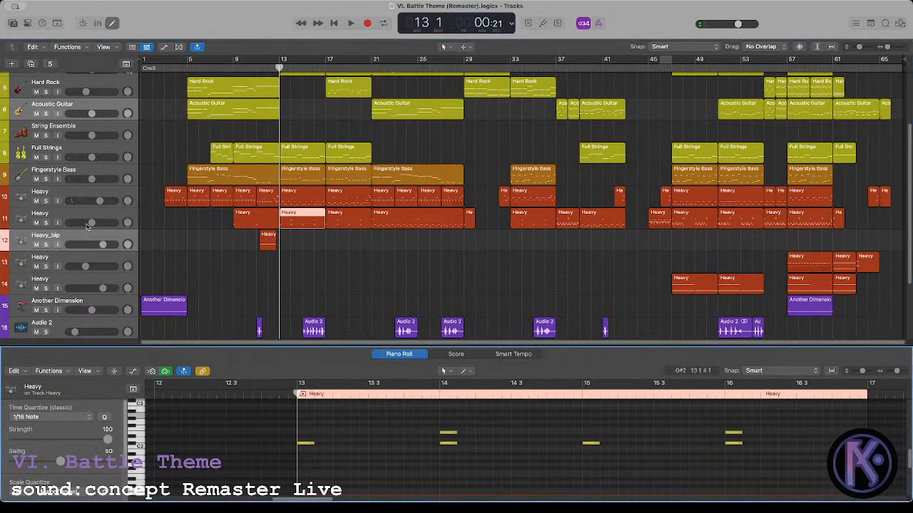
left_click_drag(92, 223, 93, 223)
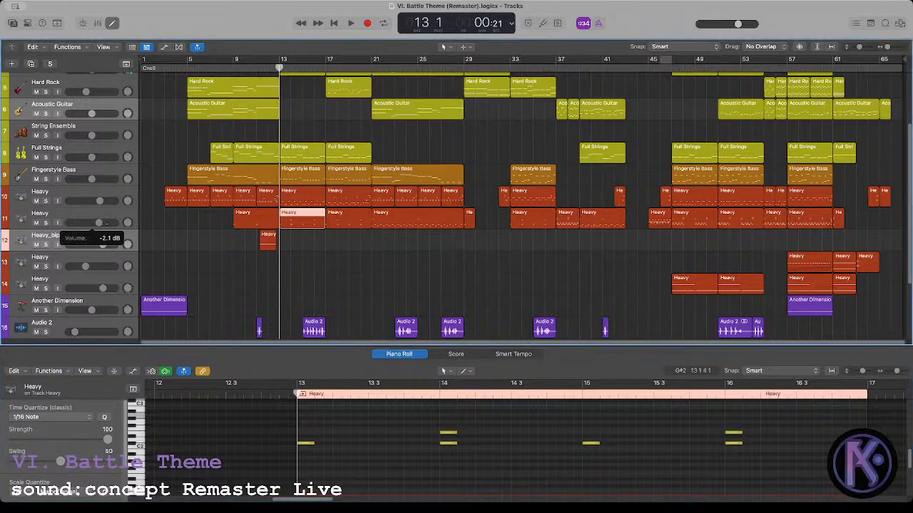
key("space")
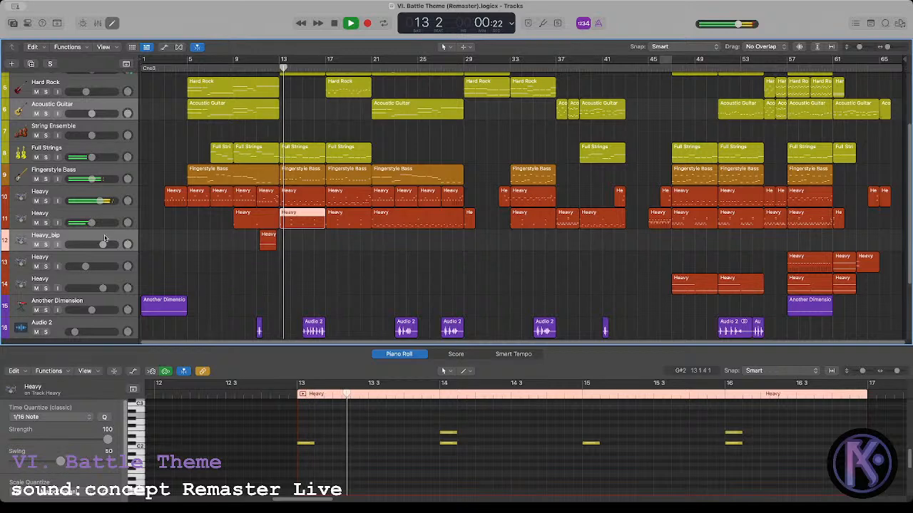
left_click(321, 261)
key("space")
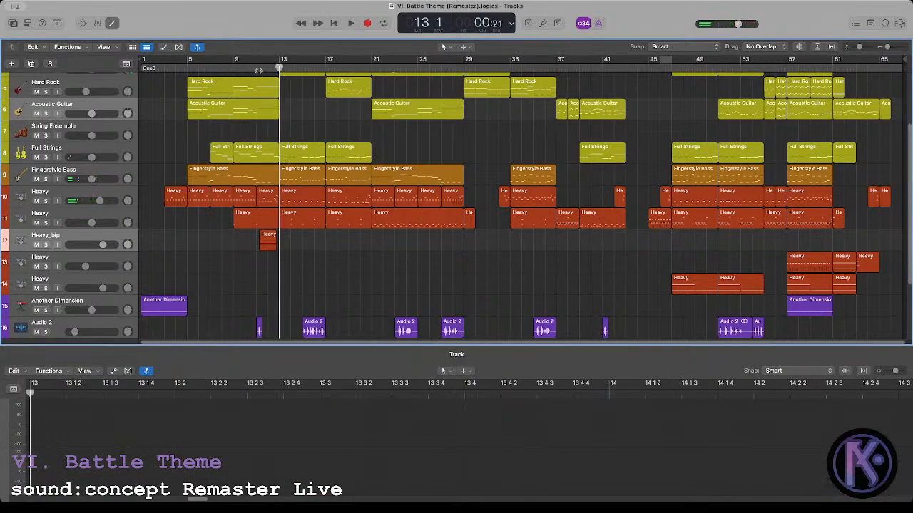
Step: Audition the build-up from bar 11 and shift the Heavy_bip region slightly later so it ends just before 12 4 3
left_click(258, 71)
key("space")
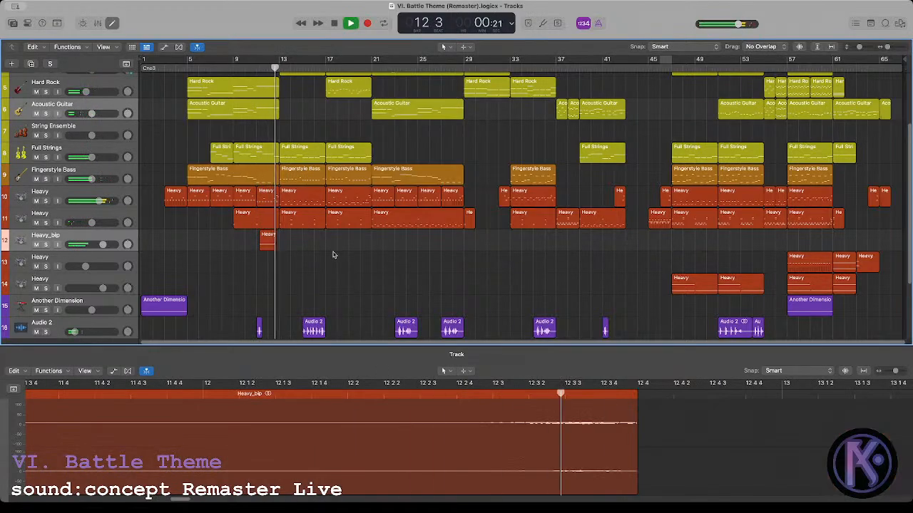
key("space")
left_click(270, 240)
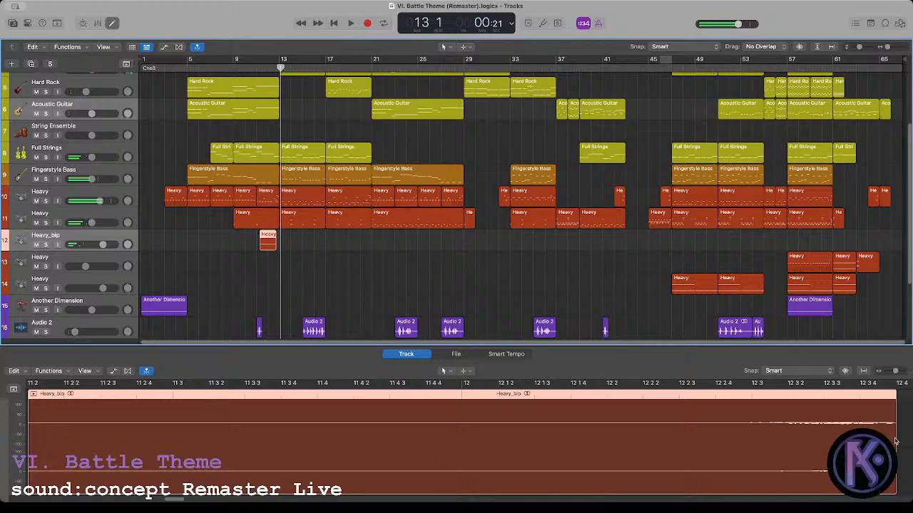
scroll(171, 500, "right", 10)
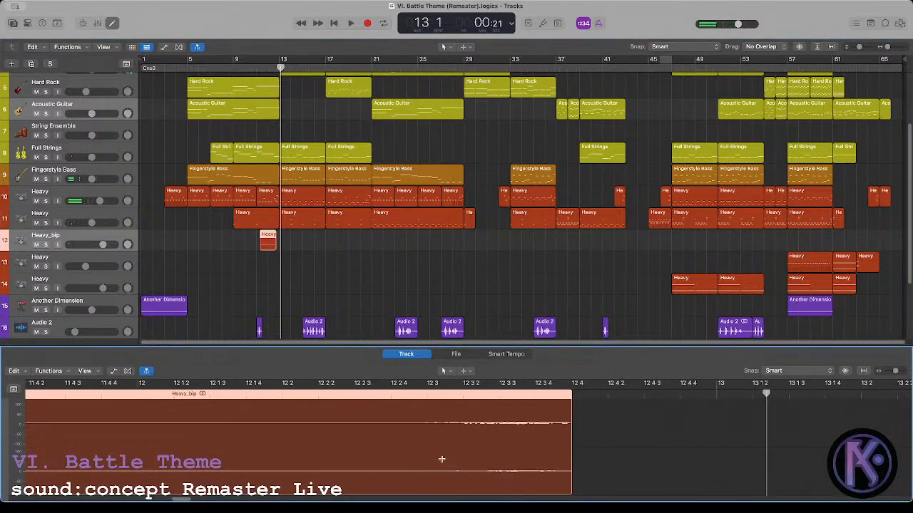
left_click_drag(480, 442, 613, 467)
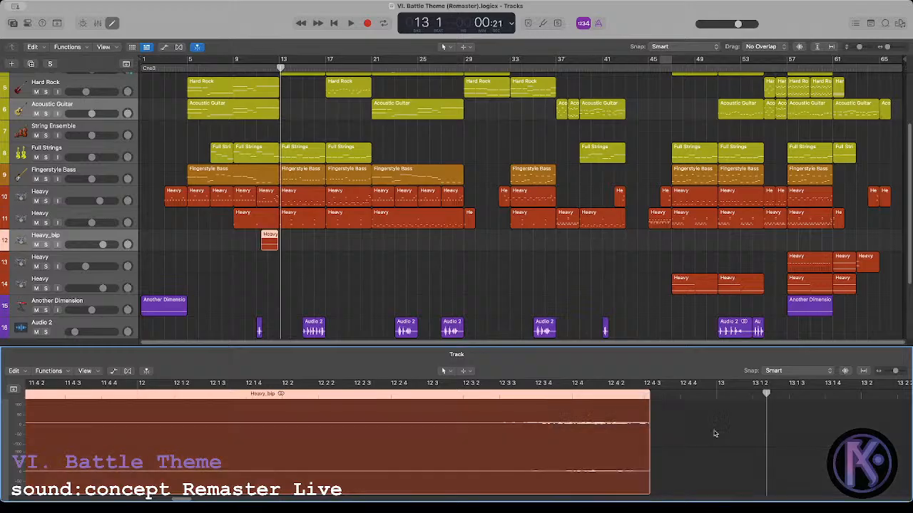
left_click_drag(291, 419, 365, 421)
left_click(505, 346)
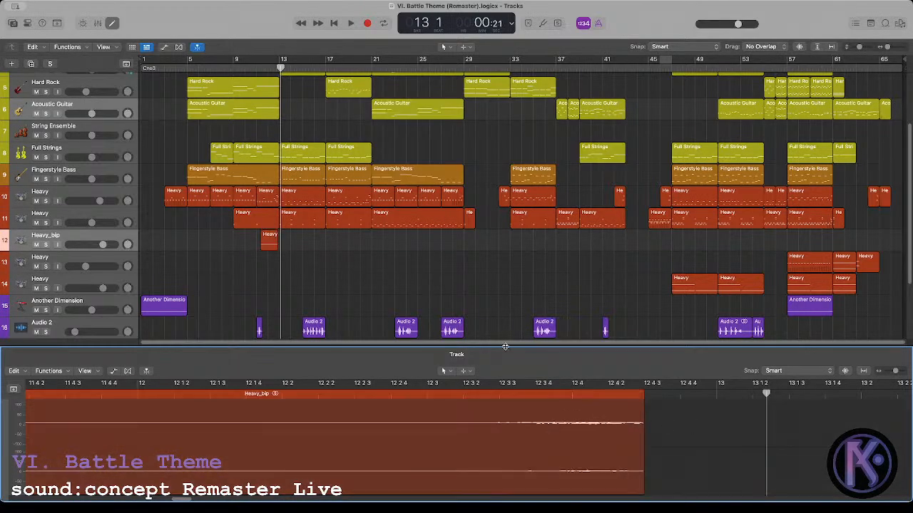
Step: Play the repositioned region into bar 13 and lower the Heavy_bip track's volume to -2.1 dB
left_click(253, 67)
key("space")
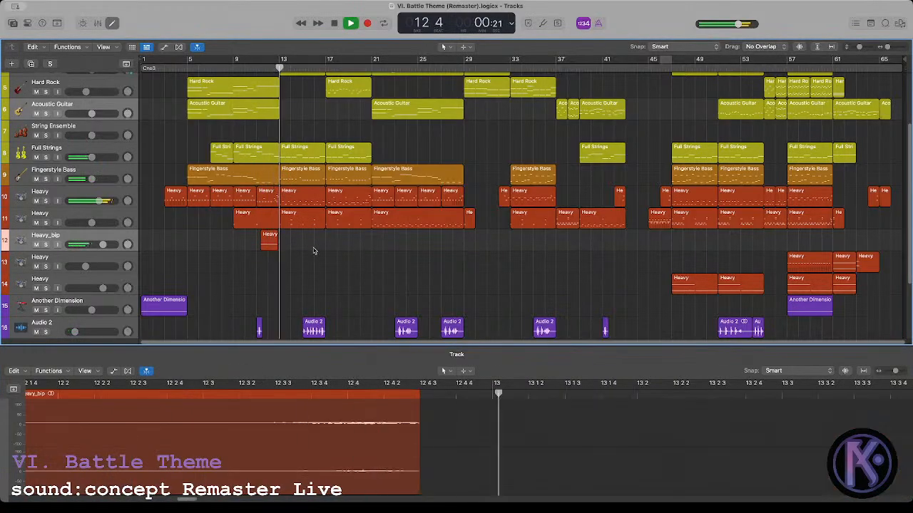
key("space")
left_click(279, 67)
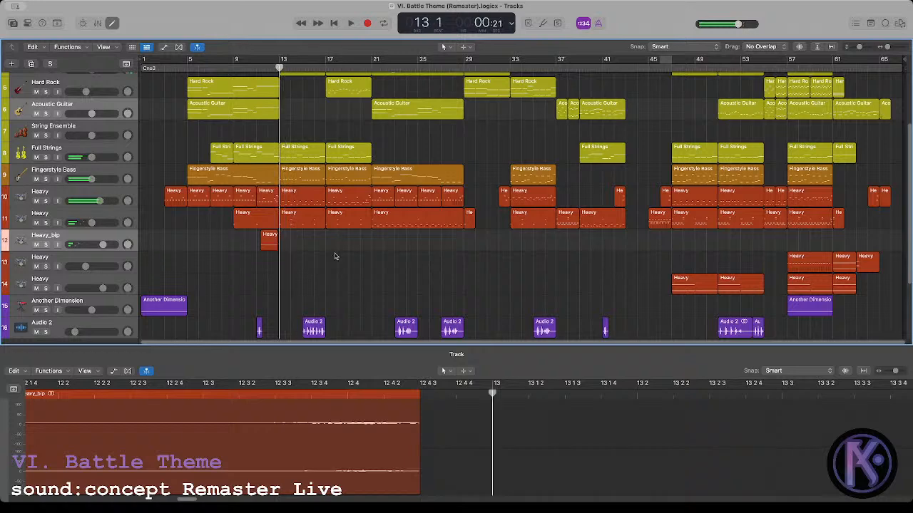
left_click_drag(107, 247, 103, 247)
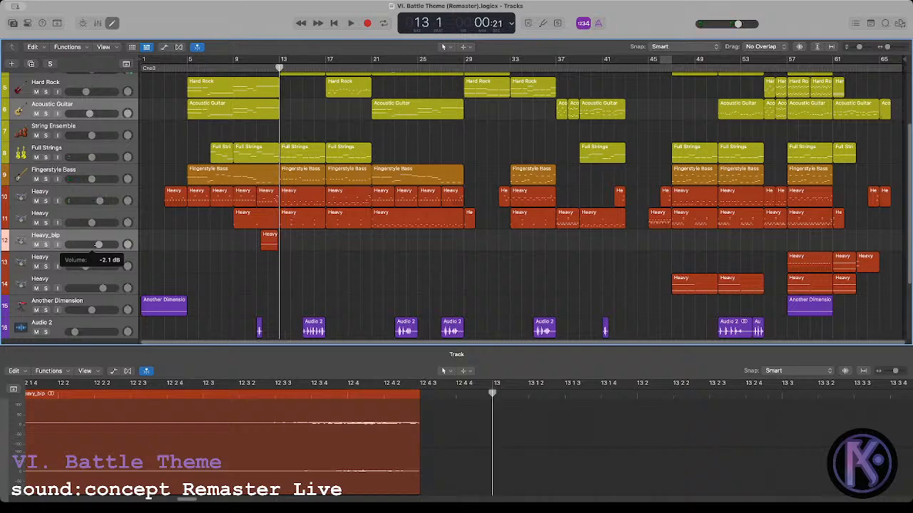
Step: Audition the quieter Heavy_bip region from bar 11 past bar 13 and select only its track
left_click(260, 70)
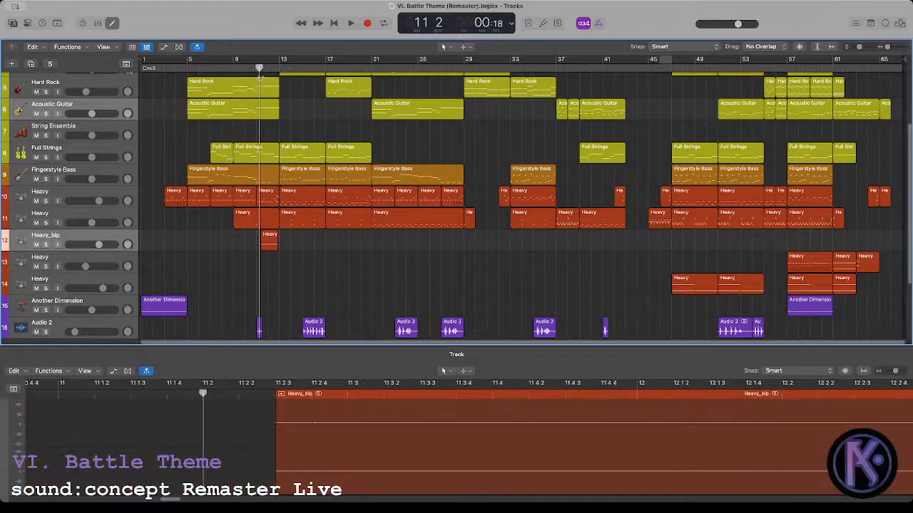
key("space")
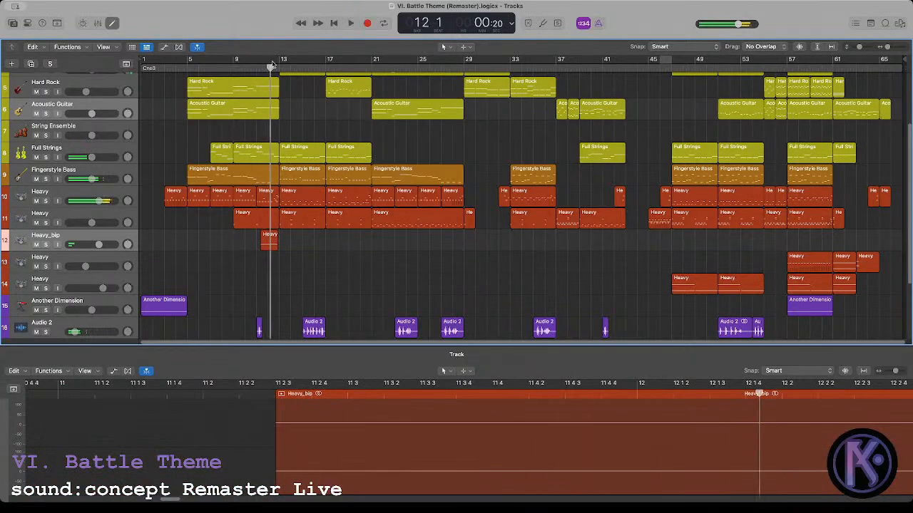
key("comma")
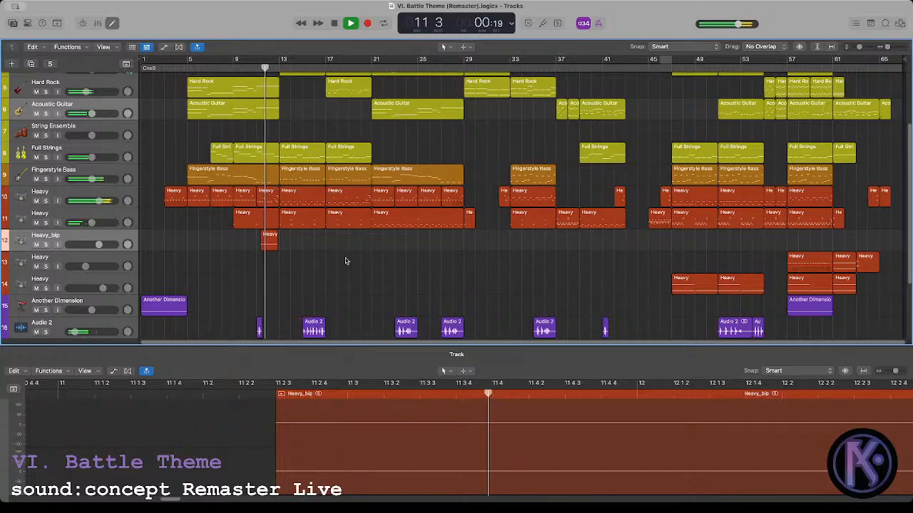
scroll(345, 260, "up", 1)
scroll(335, 243, "up", 3)
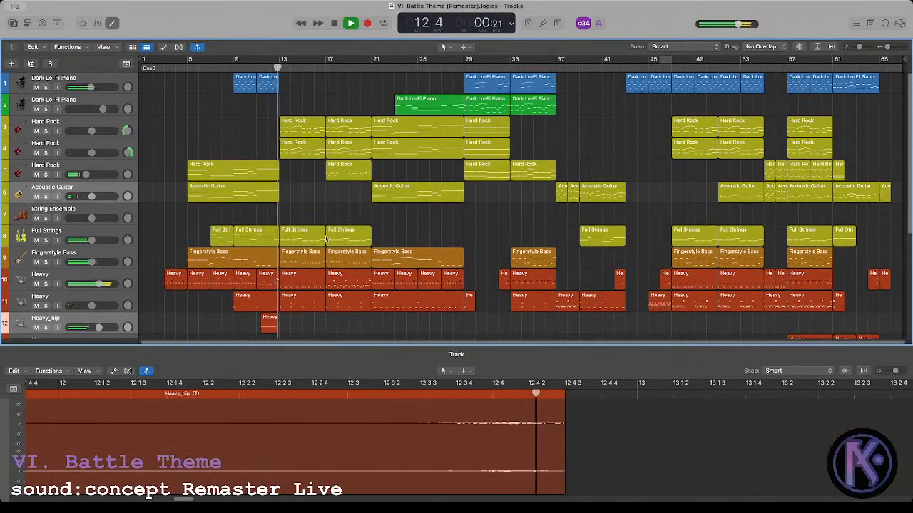
scroll(214, 285, "down", 1)
key("space")
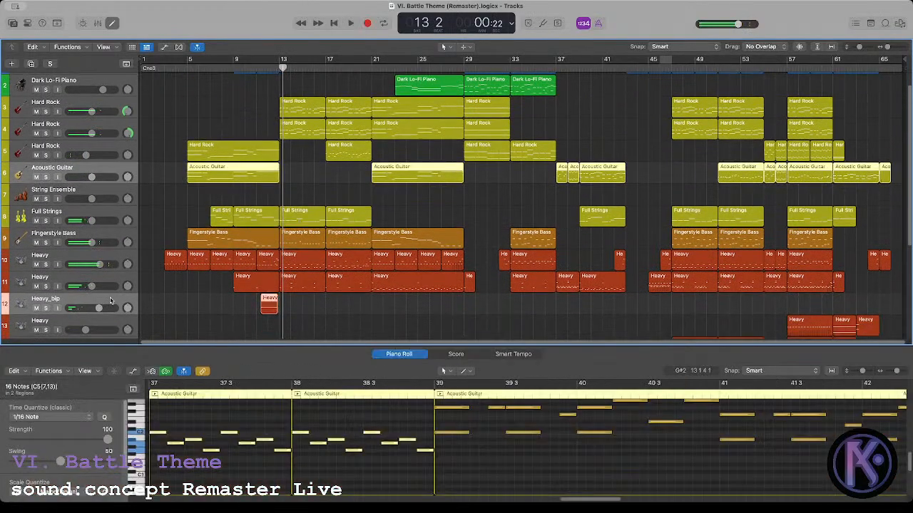
left_click(110, 300)
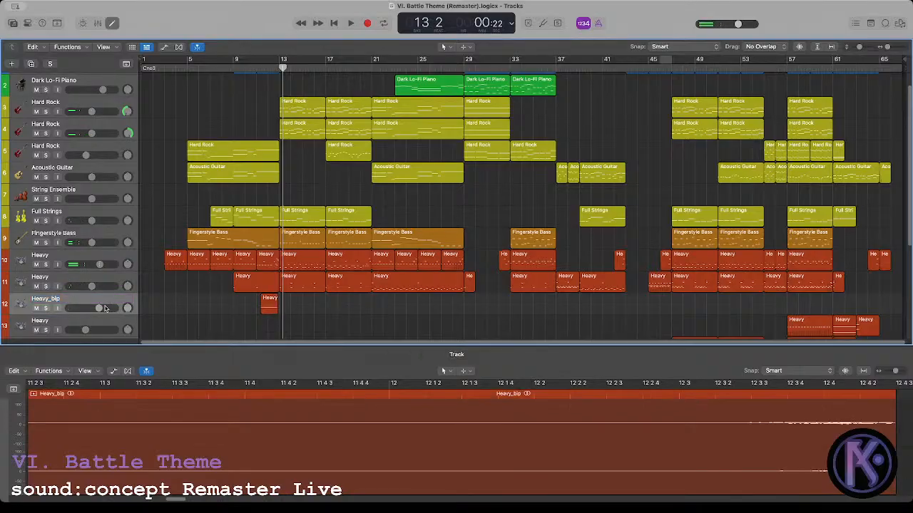
Step: Delete the Heavy_bip track and clear the remaining region selection
key("super+BackSpace")
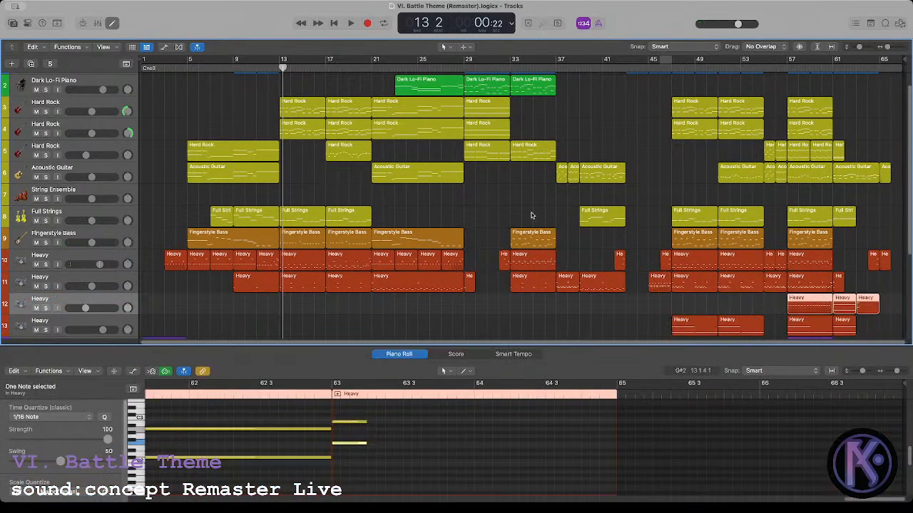
left_click(532, 215)
scroll(399, 178, "down", 1)
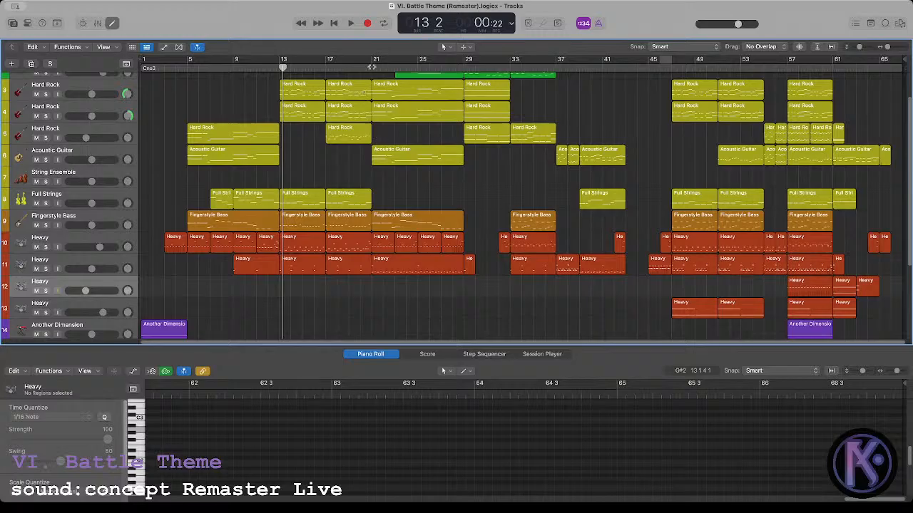
Step: Audition the Heavy drum regions of tracks 10 and 11 from bar 21 with the notes of track 10 open
left_click(372, 66)
left_click_drag(460, 291, 374, 238)
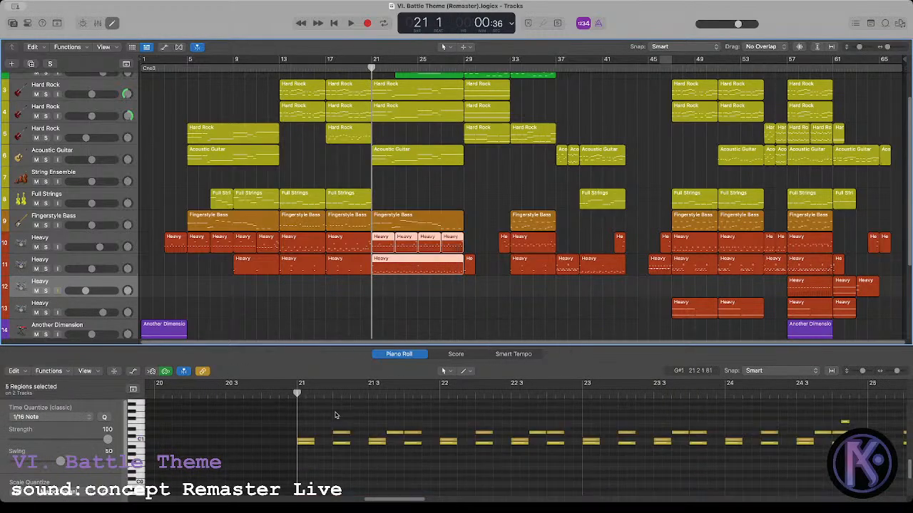
key("space")
left_click(417, 285)
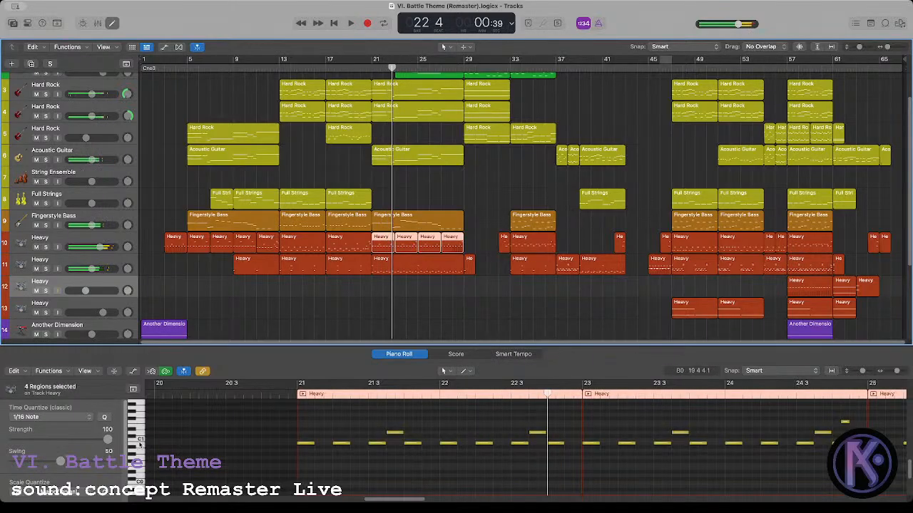
key("space")
Step: Raise the three D1 notes of Heavy track 10 in bars 21 to 23 to F1 and audition up to bar 25
left_click(389, 246)
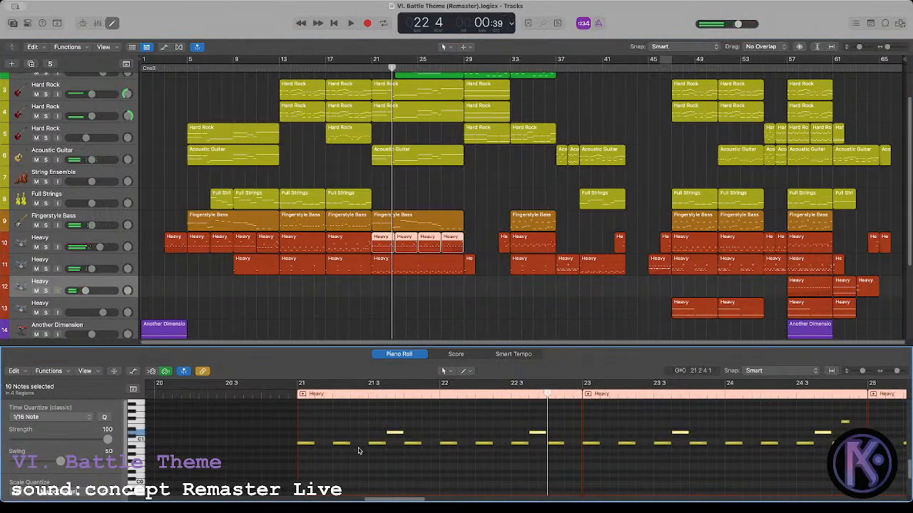
left_click_drag(365, 418, 715, 435)
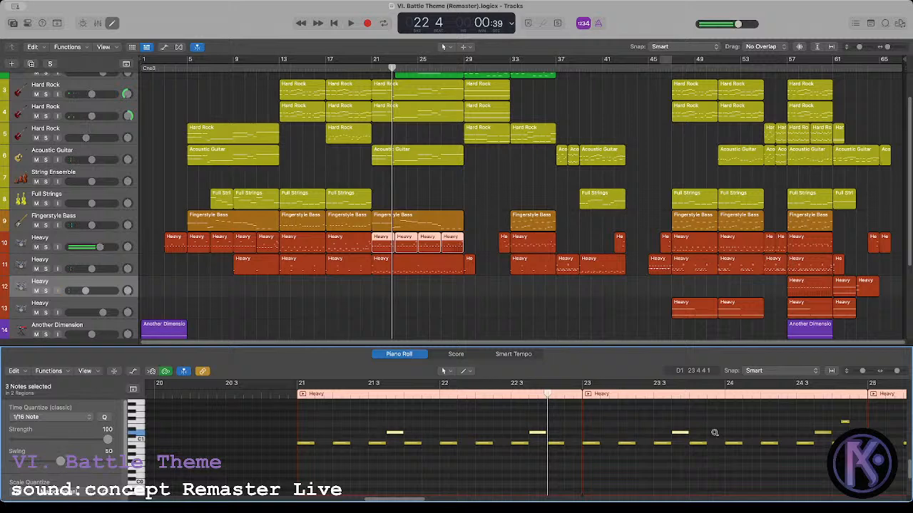
left_click_drag(422, 499, 445, 499)
key("space")
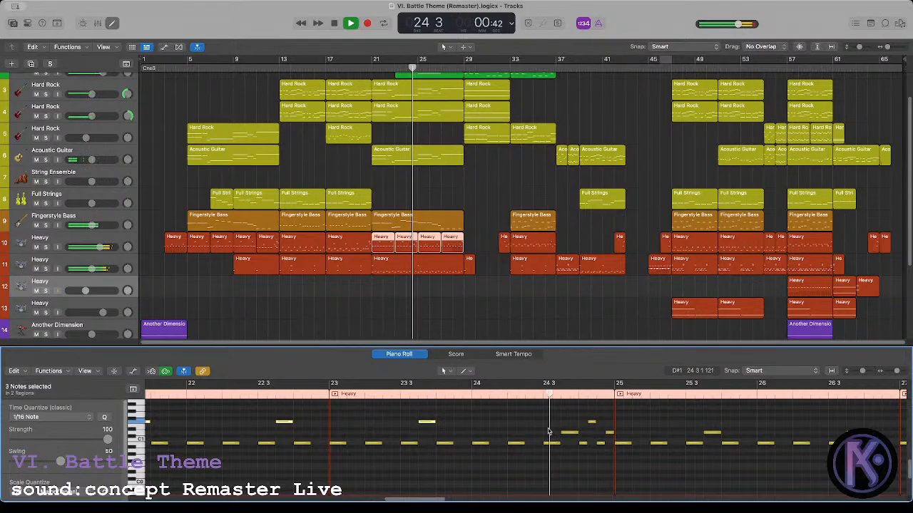
key("space")
key("space")
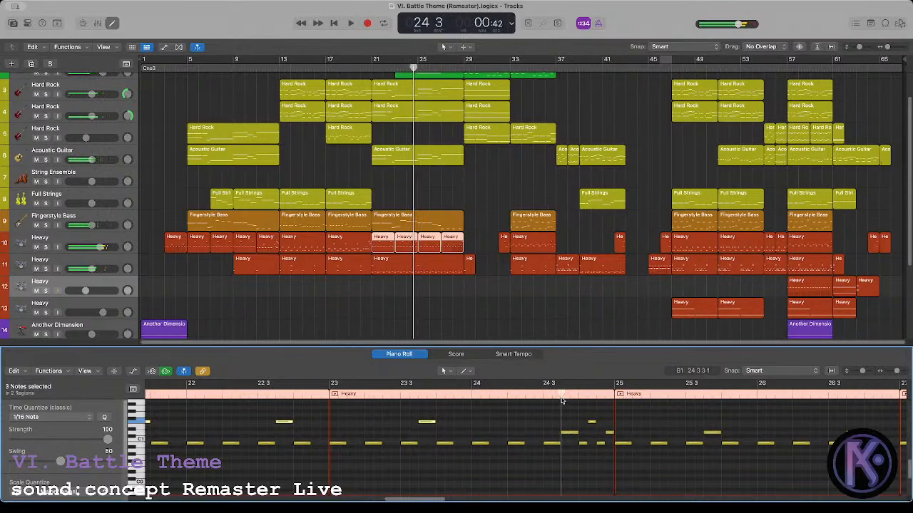
key("space")
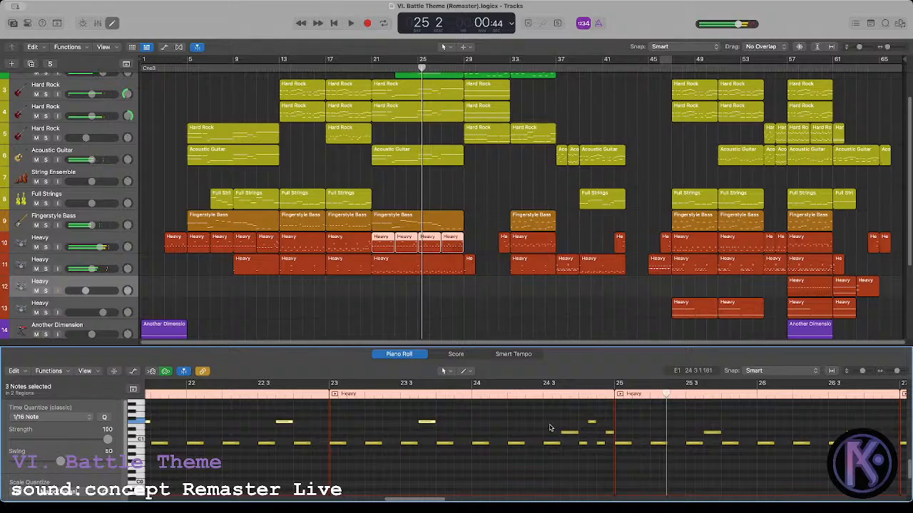
Step: Replace the Heavy region at bar 23 on track 10 with a copy of its bar 11 region, resume playback and clear the selection
left_click(581, 436)
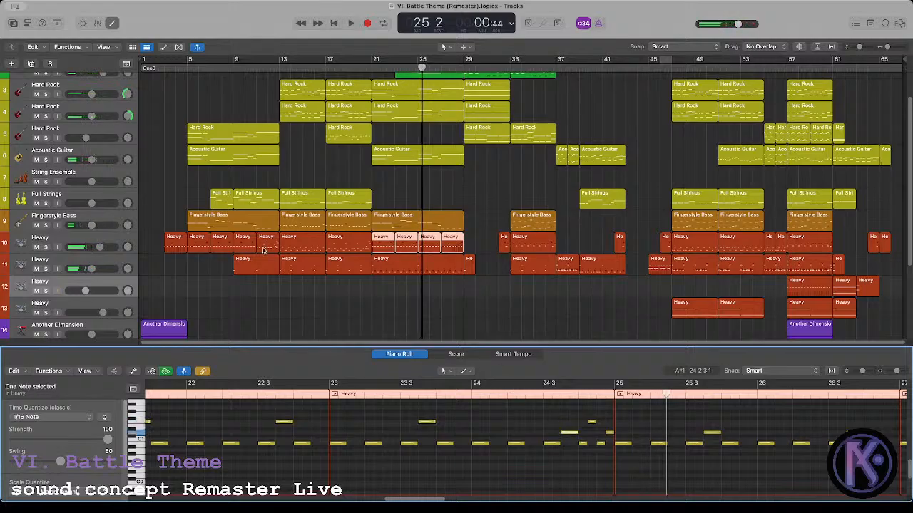
left_click_drag(262, 249, 403, 250)
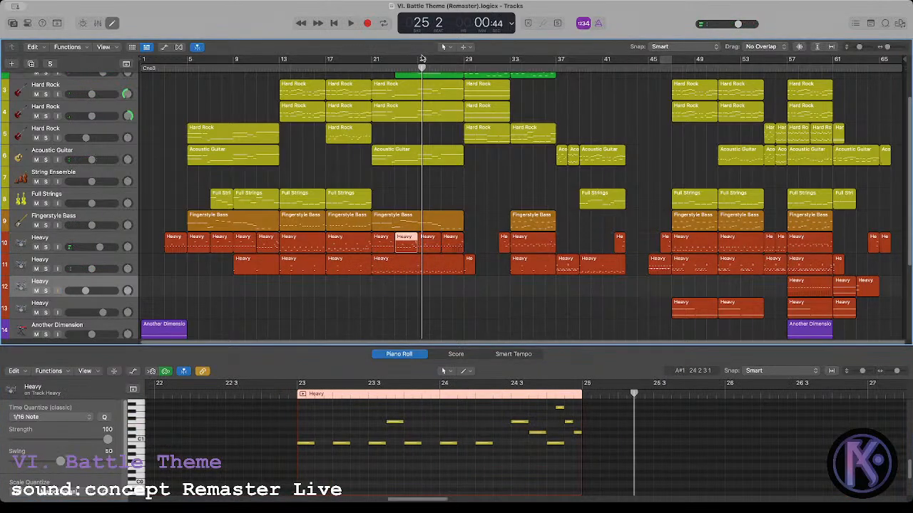
key("space")
left_click(382, 246, "shift")
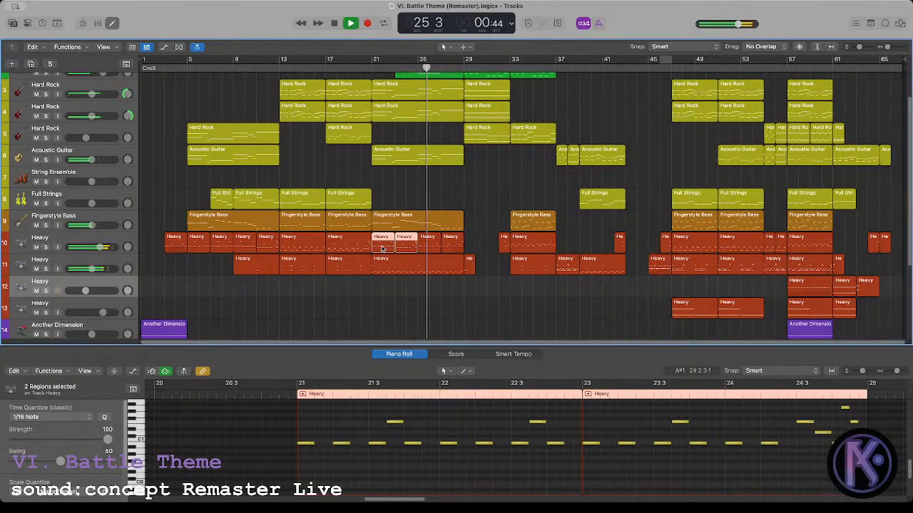
key("shift+super+a")
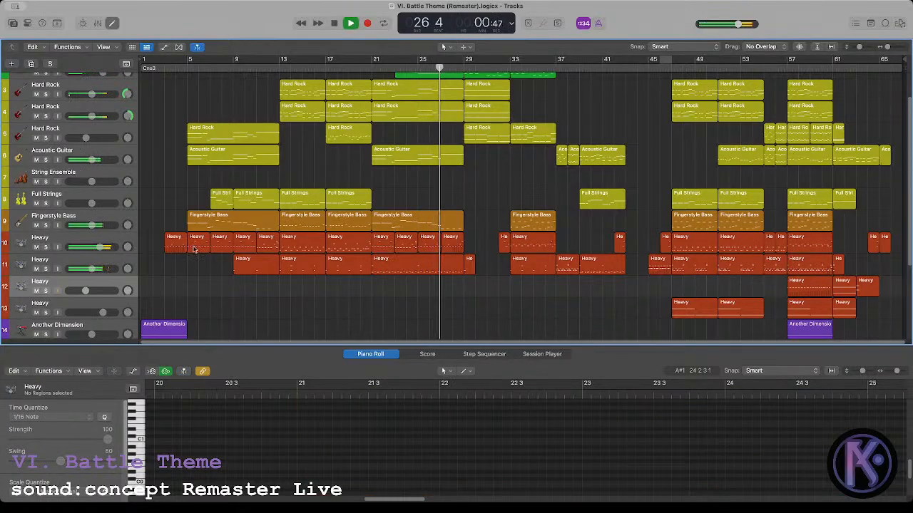
Step: Replace the Heavy regions at bars 25 and 27 on track 10 with copies of earlier two-bar Heavy regions
left_click_drag(262, 248, 431, 253)
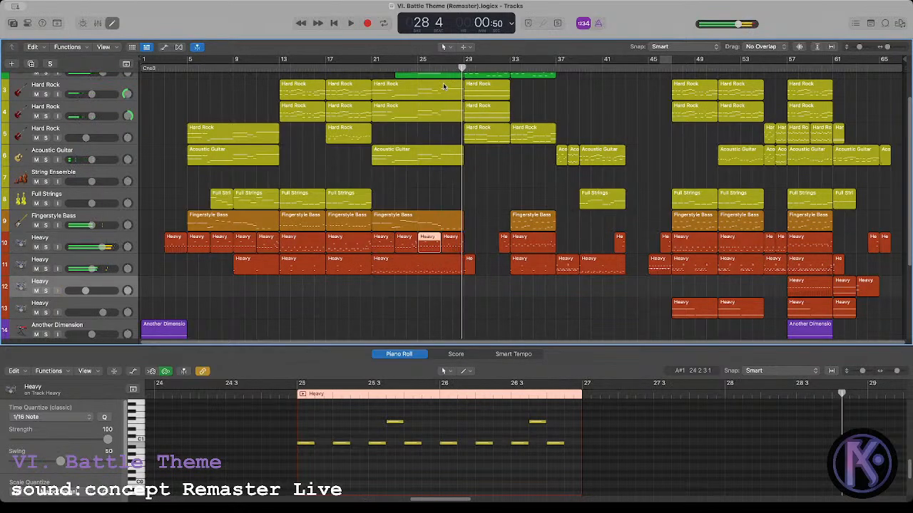
key("super+r")
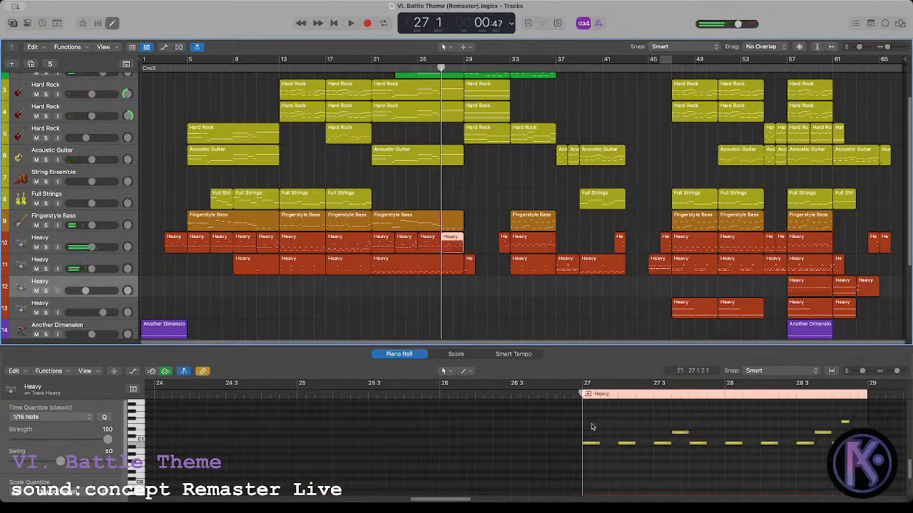
left_click_drag(591, 426, 711, 450)
key("a")
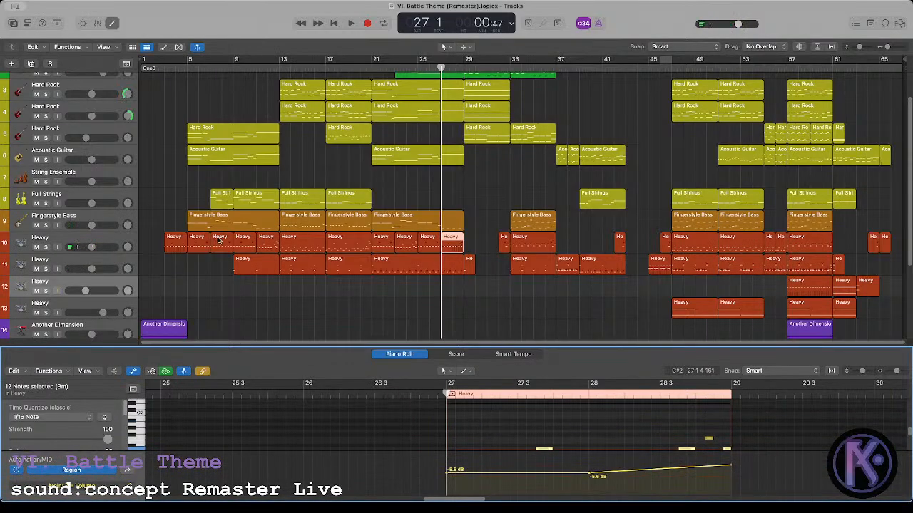
left_click_drag(257, 244, 445, 246)
Step: Return the playhead to bar 21, clear the region selection and hide the automation display
left_click(370, 64)
left_click(394, 204)
key("super+Down")
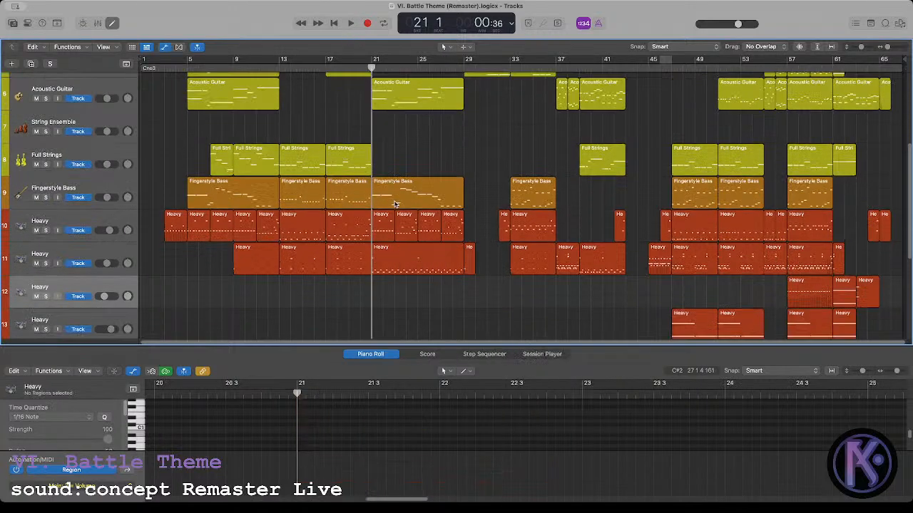
key("super+Up")
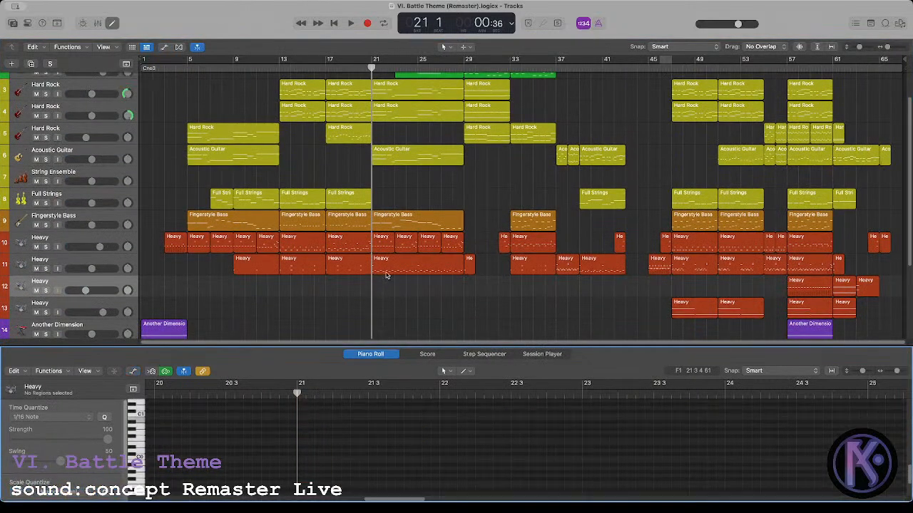
Step: Compare the notes of the bar 21 Heavy regions on tracks 10 and 11 and audition them together
left_click(387, 269)
left_click(307, 416)
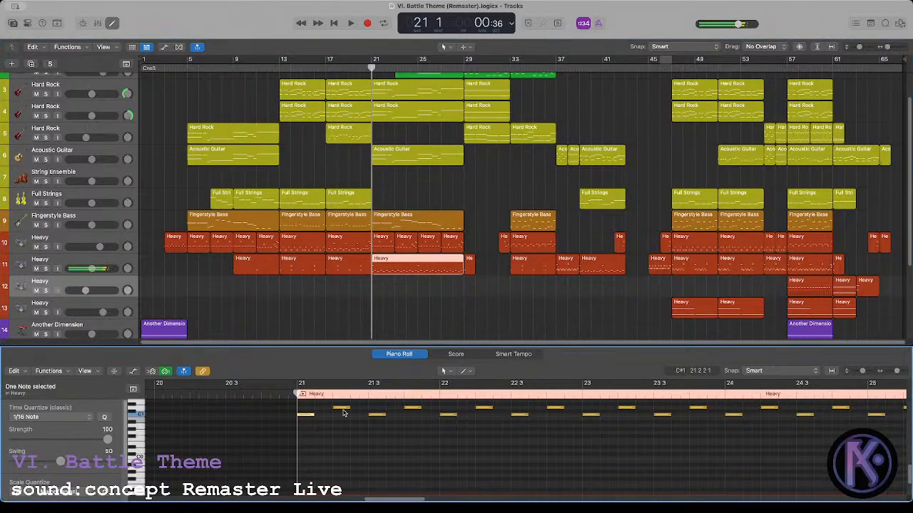
scroll(355, 437, "up", 1)
left_click(356, 450)
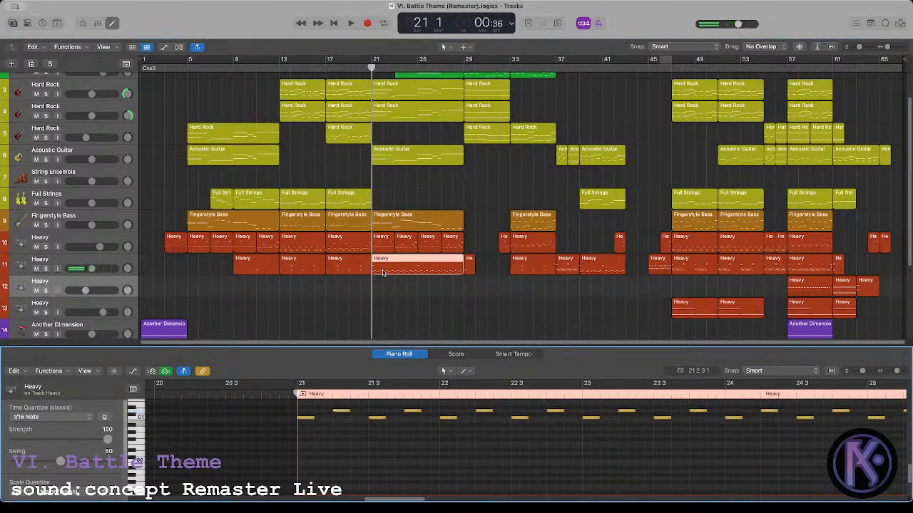
left_click(383, 243, "shift")
key("space")
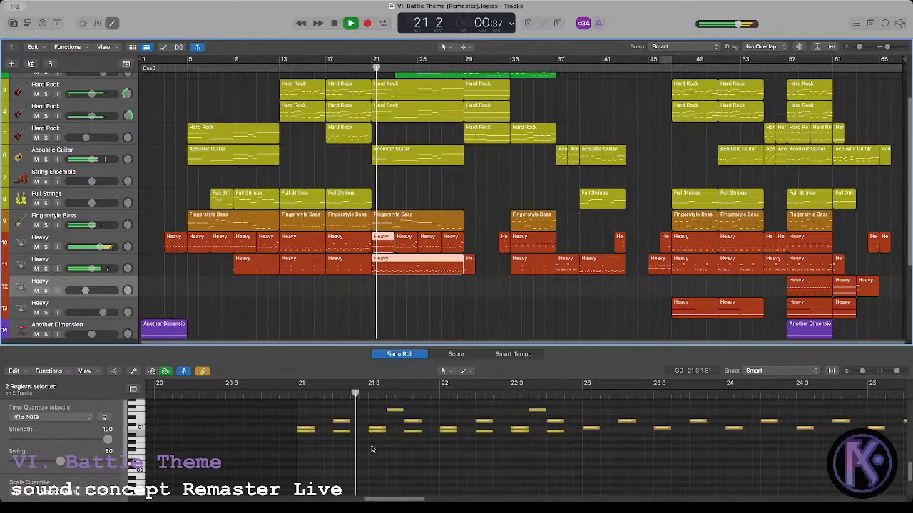
key("space")
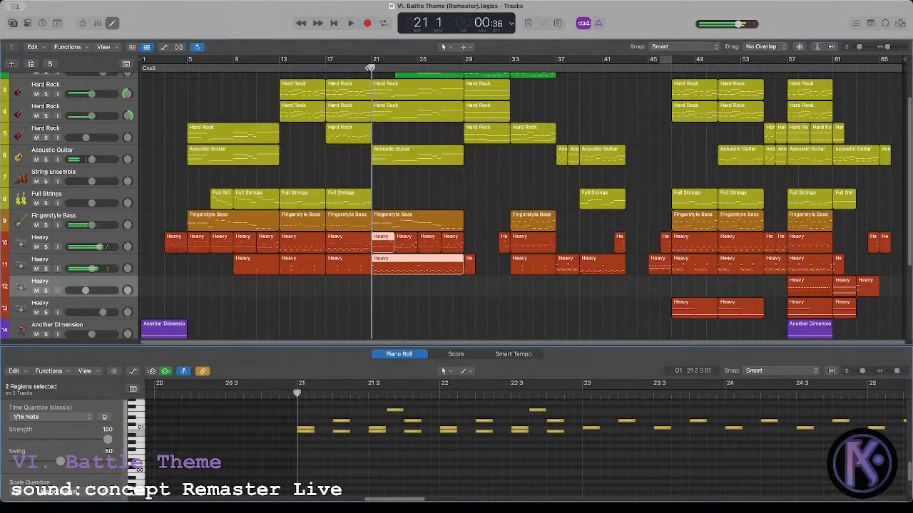
Step: Remove all C1 notes from the Heavy region at bar 21 on track 11
left_click(387, 273)
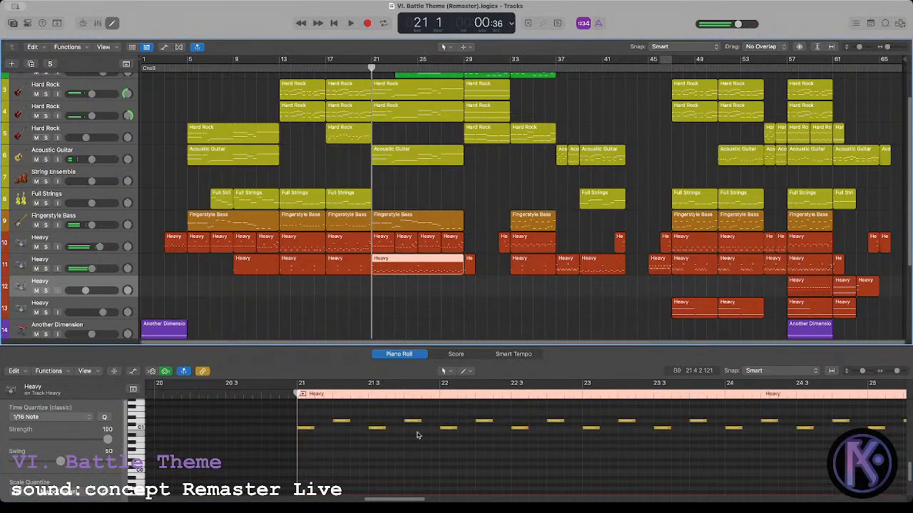
left_click(137, 428)
scroll(557, 428, "up", 1)
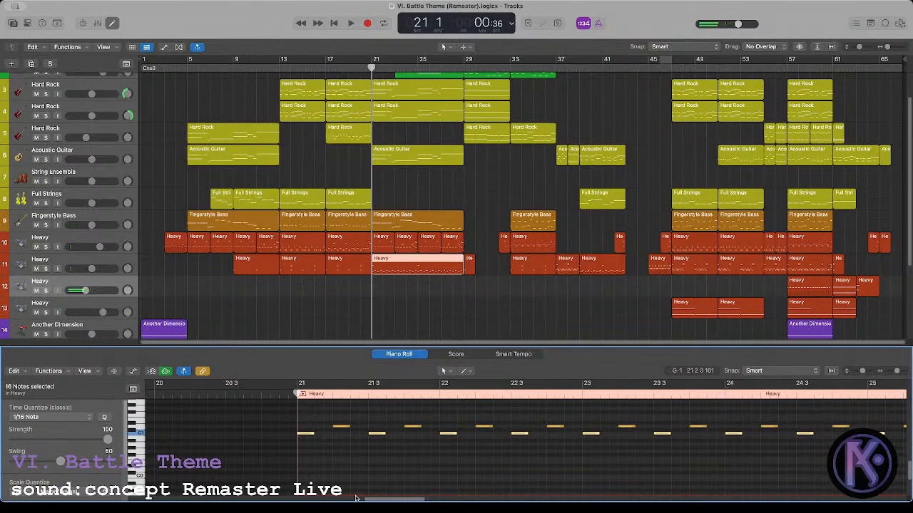
mouse_move(388, 499)
left_mouse_down()
mouse_move(403, 497)
mouse_move(388, 494)
left_mouse_up()
scroll(361, 460, "up", 1)
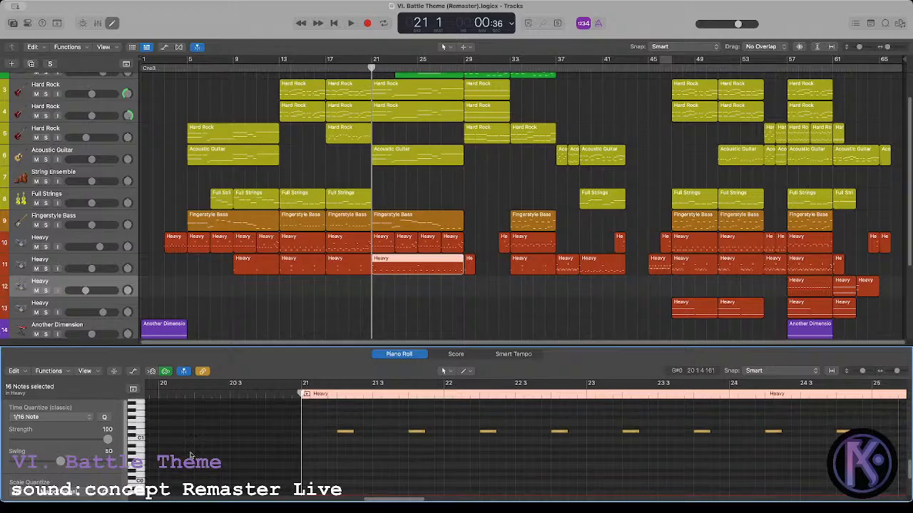
Step: Add D1 notes at 21 2 and 21 4 to the Heavy region at bar 21 on track 10
left_click(386, 242)
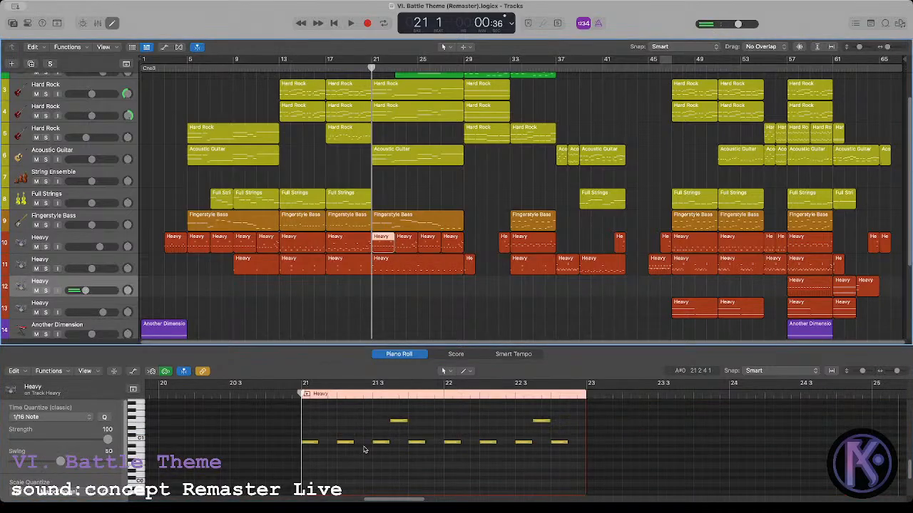
left_click_drag(333, 433, 417, 432)
left_click(363, 435)
left_click_drag(330, 433, 329, 433)
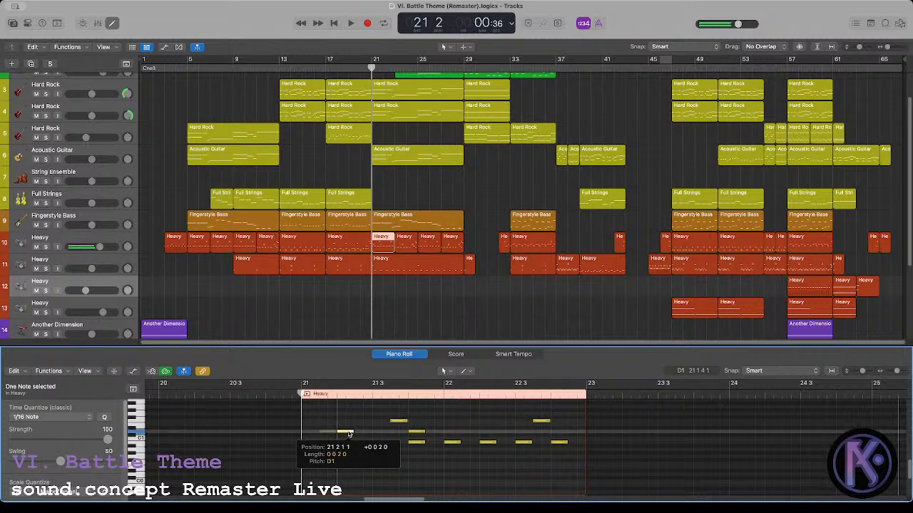
Step: Remove all D1 notes from the bar 21 Heavy region on track 11 and start playback from bar 21
left_click(397, 270)
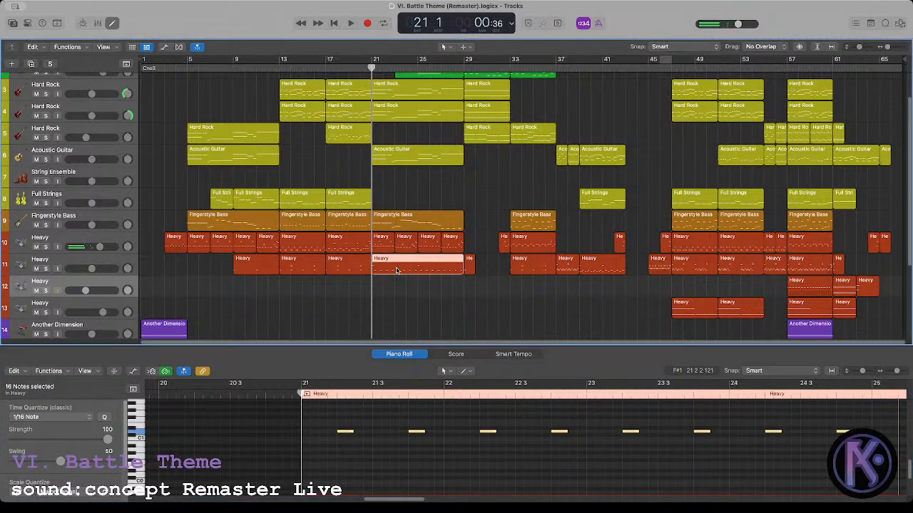
left_click(141, 444)
scroll(349, 451, "up", 3)
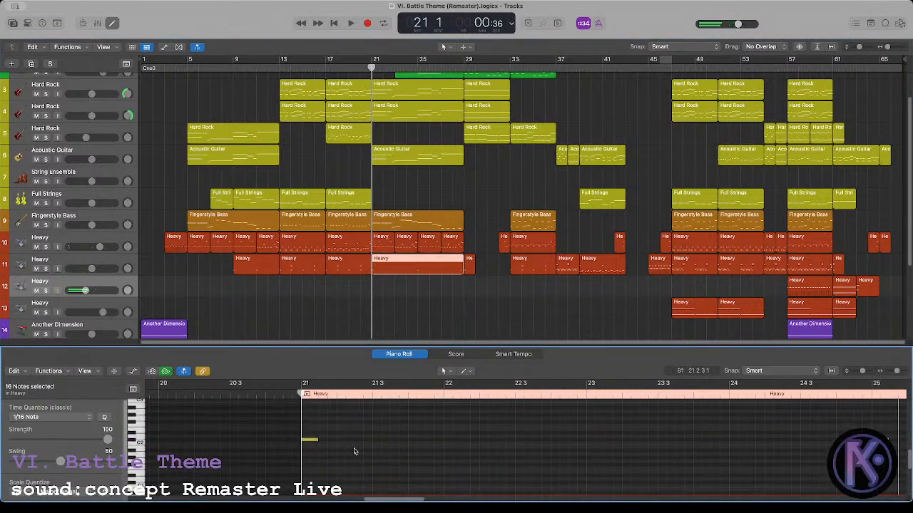
key("space")
left_click(389, 286)
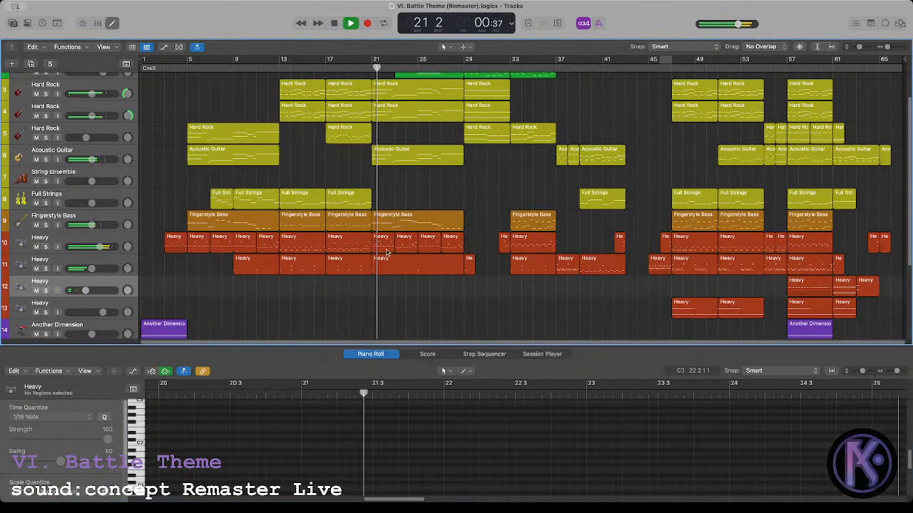
Step: Try track 10's bar 21 Heavy pattern without the B0 notes at 21 2 and 21 4, audition it and restore both notes
left_click(385, 249)
scroll(381, 442, "down", 3)
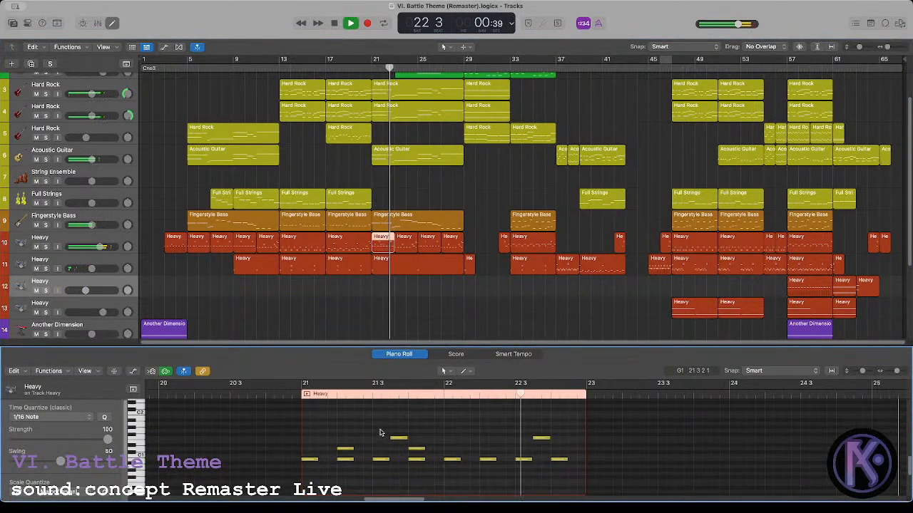
key("space")
left_click(306, 396)
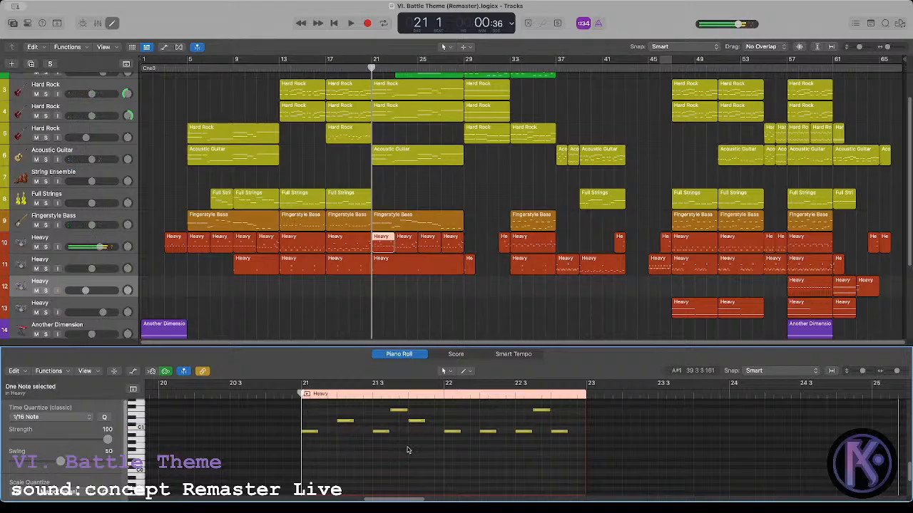
key("space")
left_click(407, 450)
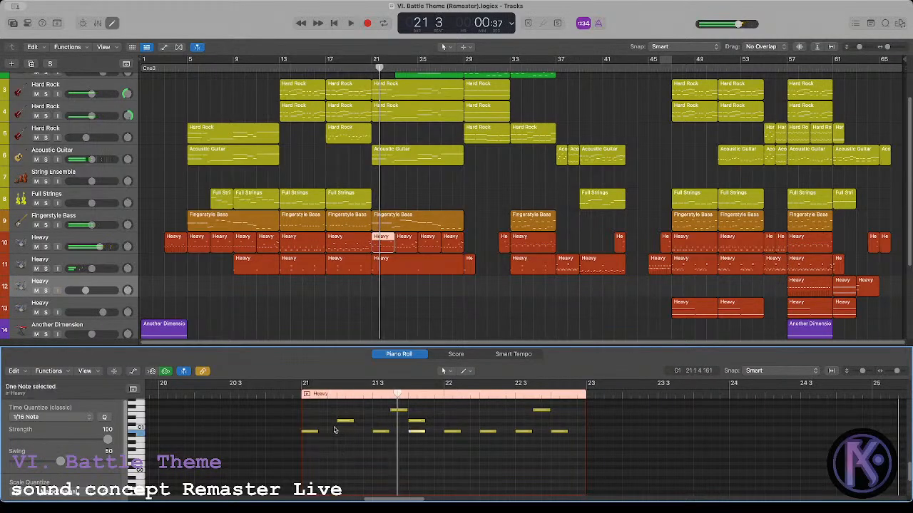
left_click(338, 431, "super")
Step: Try the D1 notes at 21 2 and 21 4 in track 10's bar 21 Heavy region at a lower pitch and audition them
left_click_drag(329, 417, 420, 425)
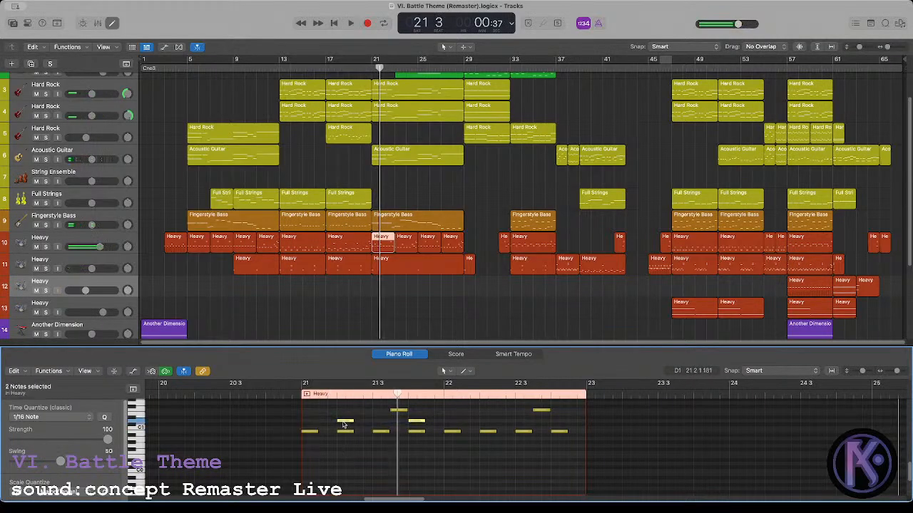
left_click(343, 424)
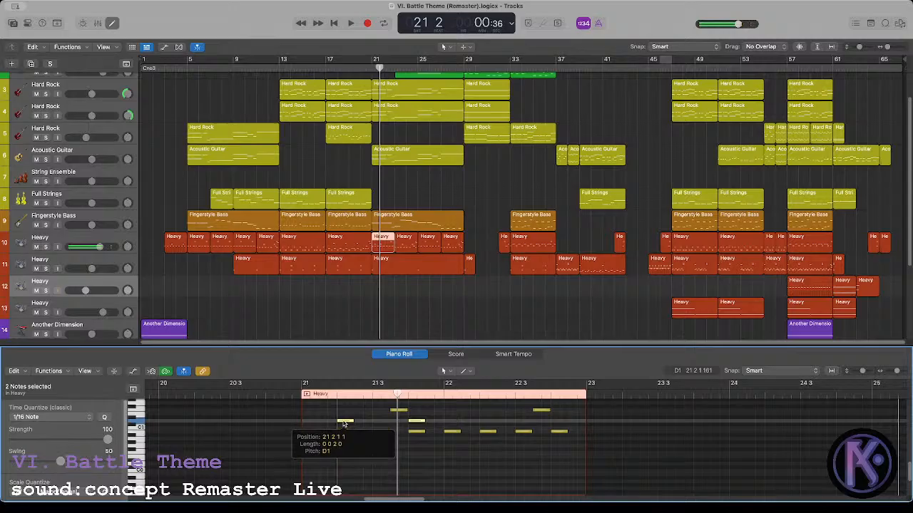
left_click_drag(343, 421, 343, 433)
key("shift+space")
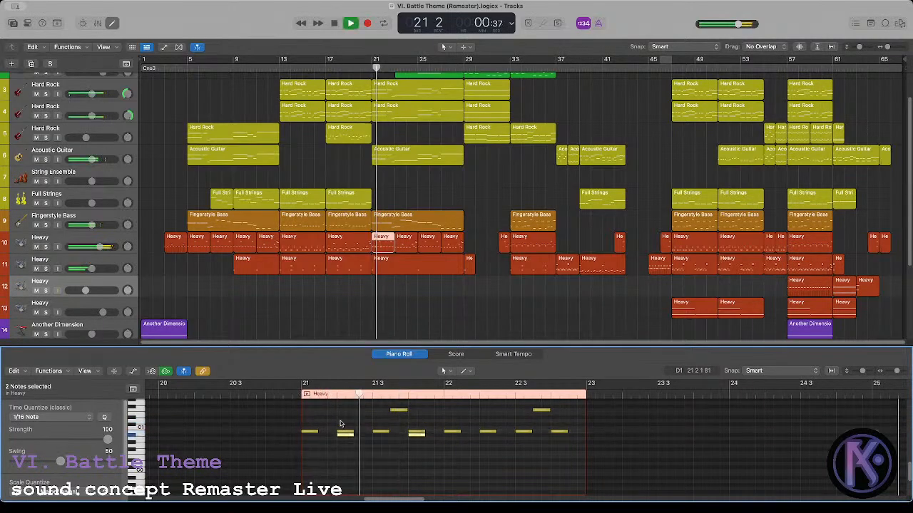
key("space")
Step: Return the playhead to bar 21 and copy the region's two D1 notes to 22 2 and 22 4
left_click(299, 394)
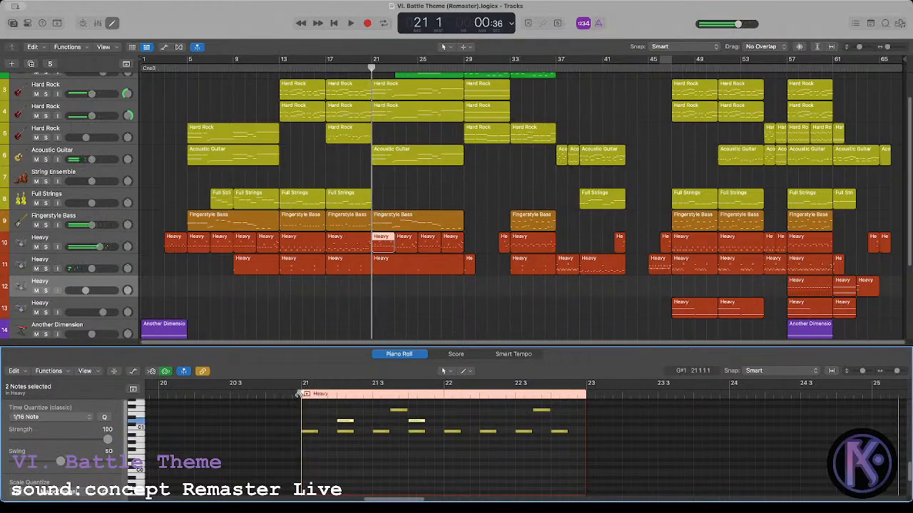
left_click_drag(343, 426, 485, 426)
left_click(451, 419)
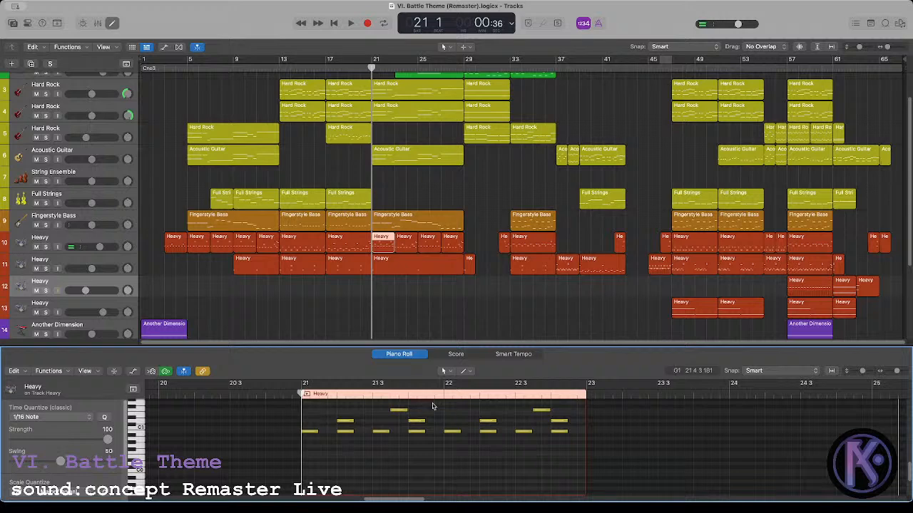
Step: In track 10's bar 23 Heavy region, copy the B0 notes at 23 2, 23 4 and 24 2 up to D1
left_click(406, 243)
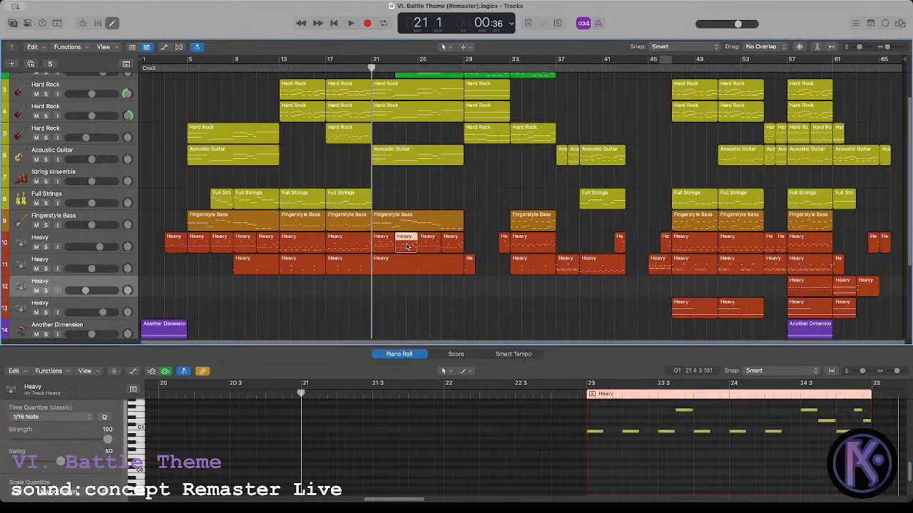
scroll(657, 485, "up", 2)
left_click(631, 443)
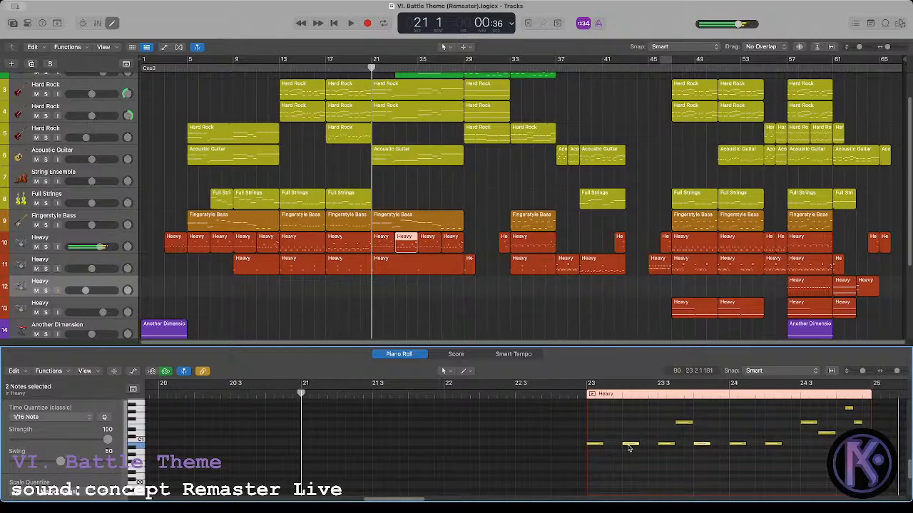
left_click_drag(630, 443, 631, 432)
left_click(723, 427)
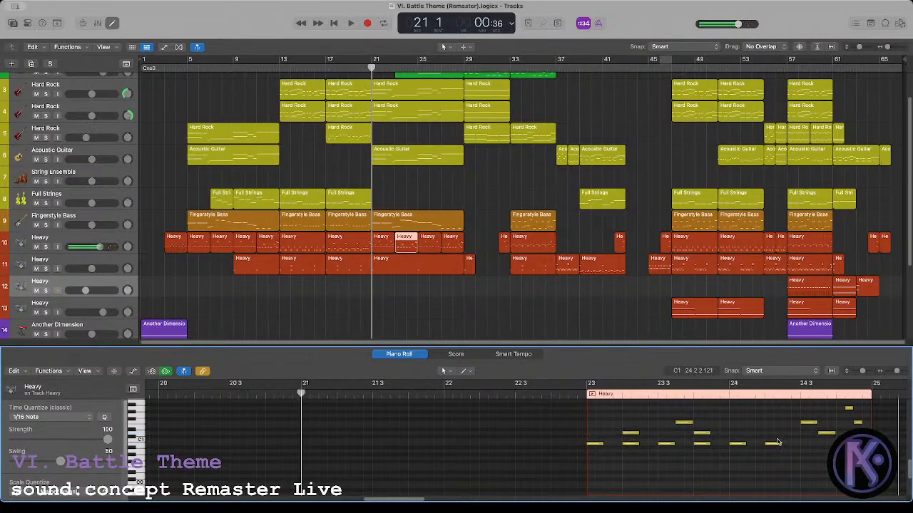
left_click_drag(776, 445, 774, 437)
left_click_drag(777, 437, 777, 438)
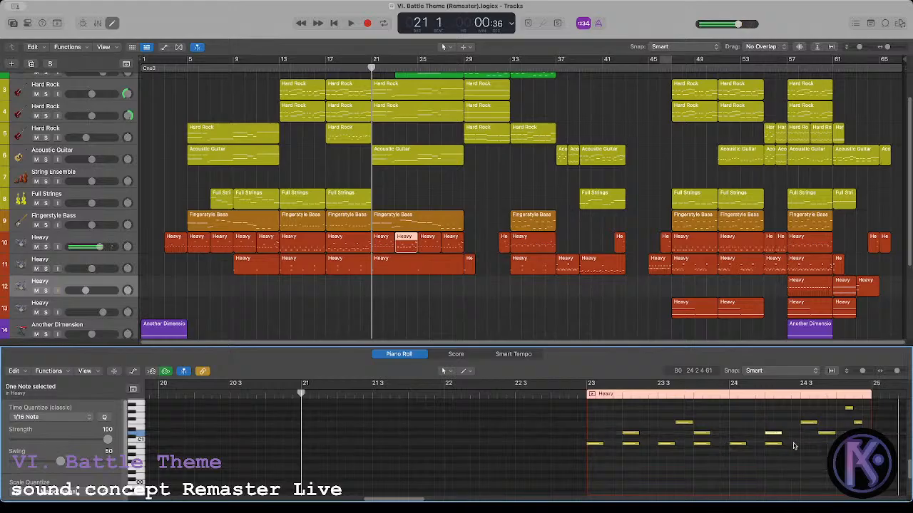
Step: Play the section from bar 21 and copy track 10's Heavy regions at bars 21 and 23 over those at bars 25 and 27
key("space")
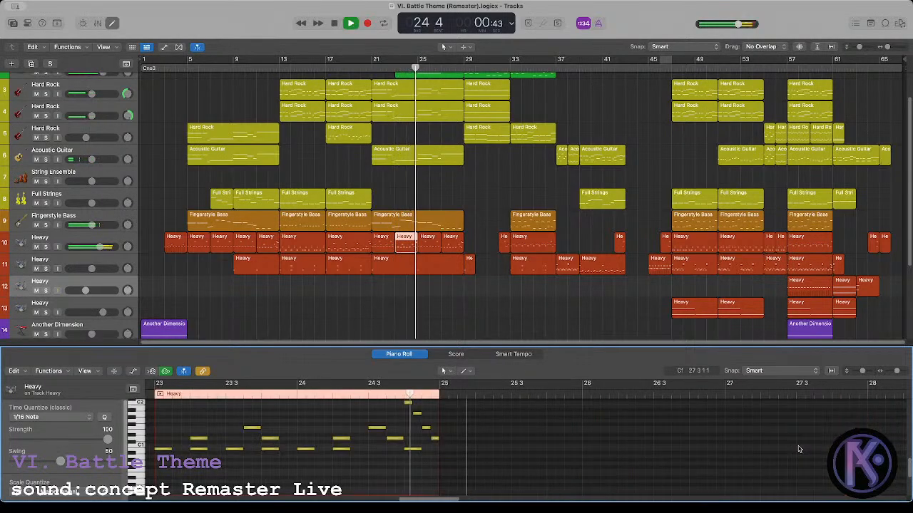
left_click(383, 295)
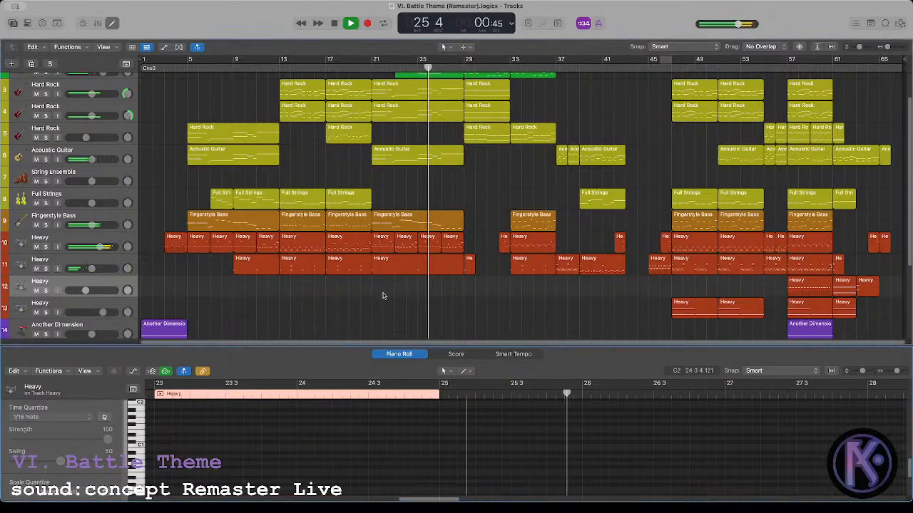
left_click(385, 243)
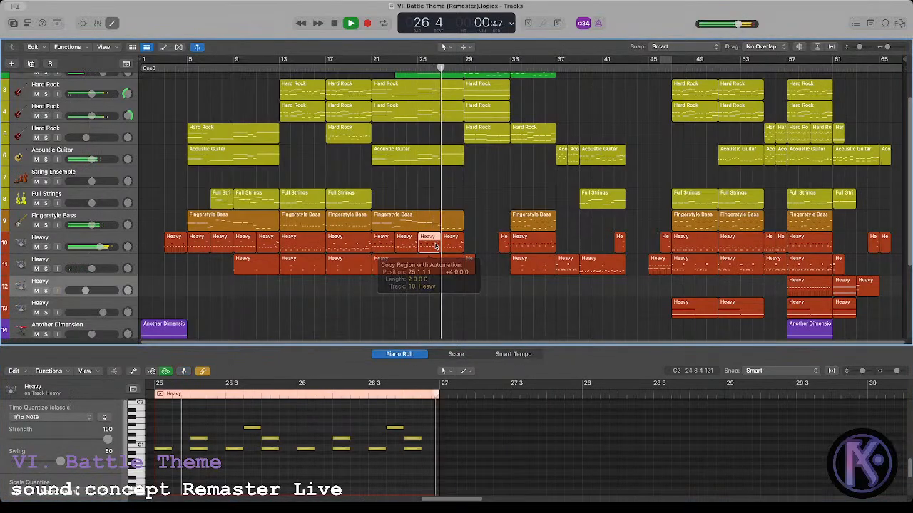
left_click(455, 243)
mouse_move(455, 244)
left_mouse_down()
mouse_move(363, 244)
mouse_move(471, 247)
left_mouse_up()
left_click(471, 247)
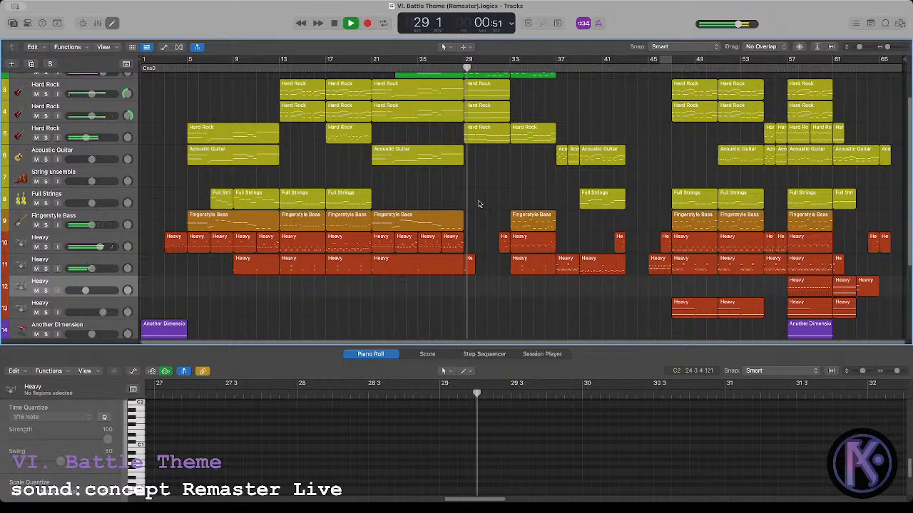
Step: Place a copy of the two-bar Heavy fill region at bar 31 on track 10, delete its notes before 32 3 and audition it
scroll(479, 203, "up", 2)
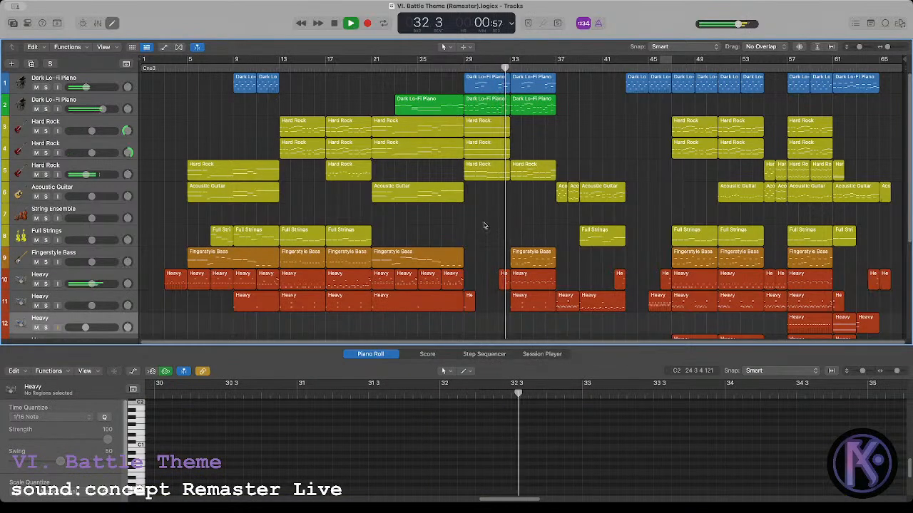
key("space")
left_click(505, 278)
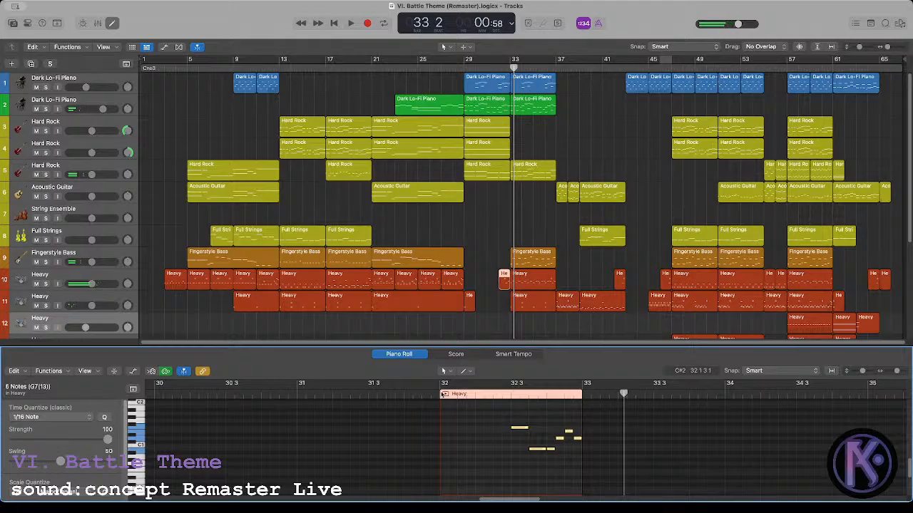
left_click(442, 394)
left_click_drag(500, 283, 491, 284)
left_click_drag(813, 475, 606, 410)
key("Delete")
key("space")
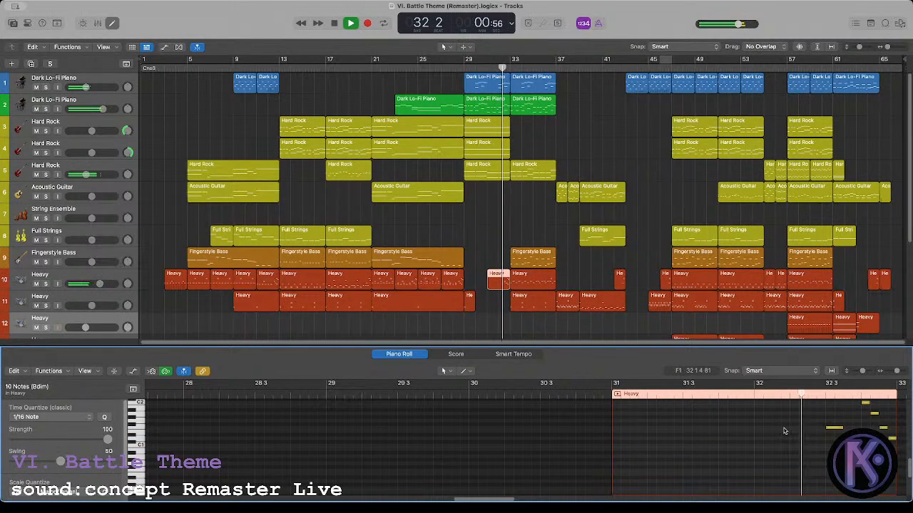
left_click(487, 262)
Step: Replace track 10's bar 33 Heavy region with a copy of the bar 17 region and check track 11's bar 33 notes during playback
left_click(520, 284)
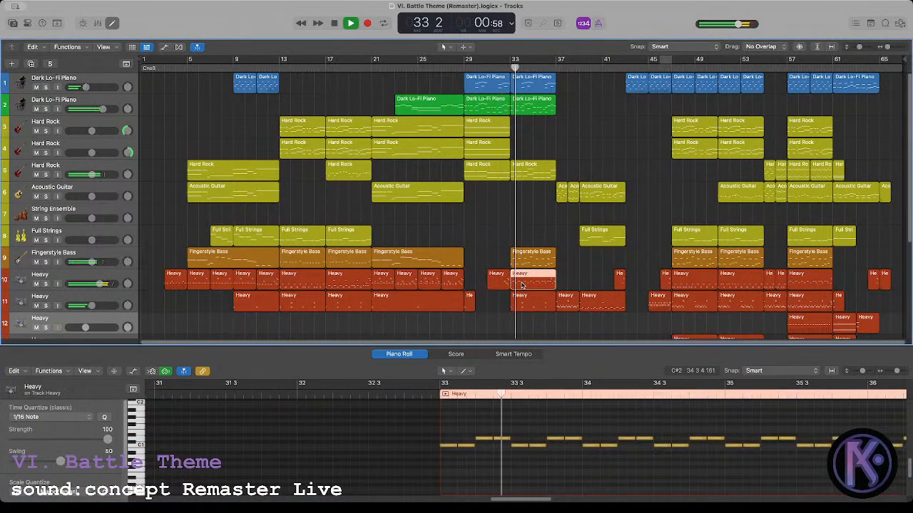
left_click_drag(347, 286, 564, 285)
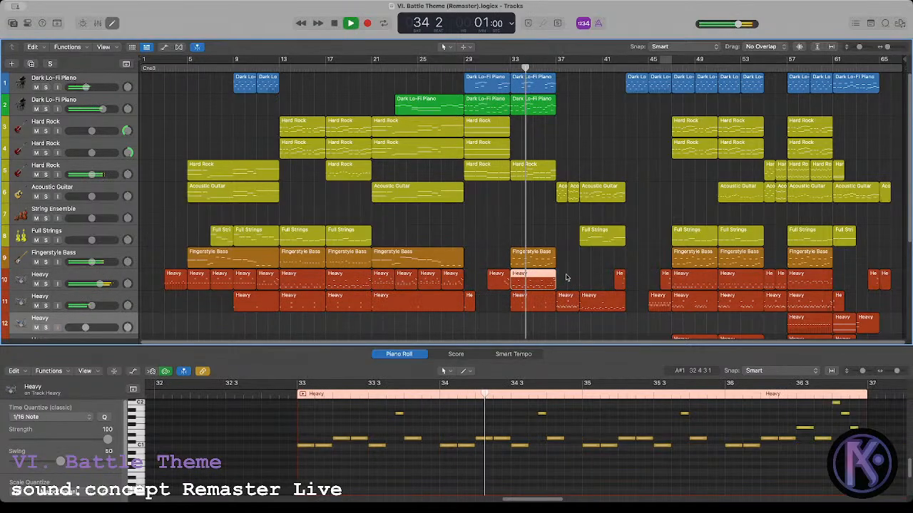
left_click(533, 301)
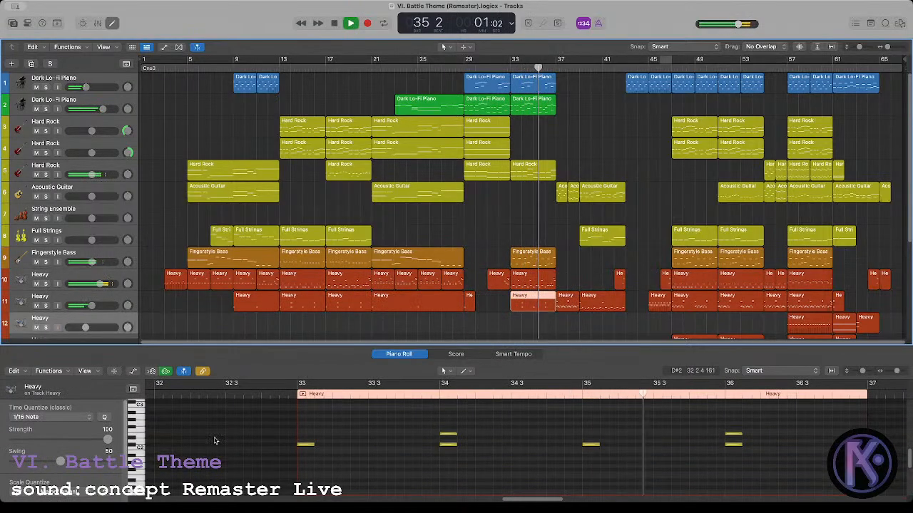
left_click(139, 438)
key("space")
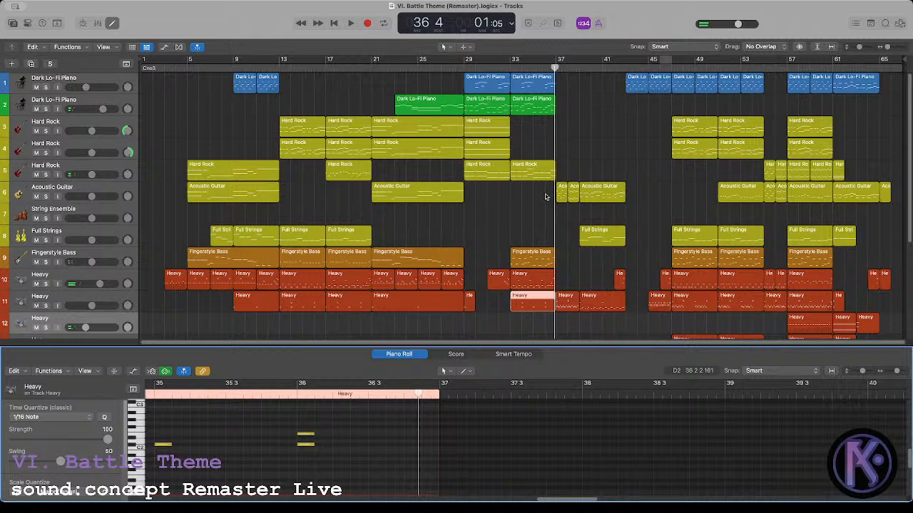
Step: Audition the Heavy region at bar 37 on track 11 and return the playhead to bar 37
scroll(573, 231, "down", 2)
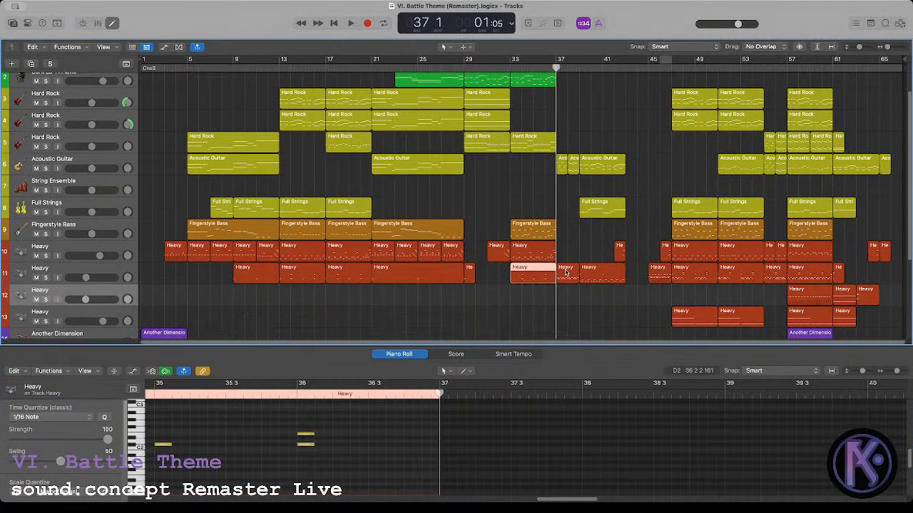
left_click(565, 272)
key("space")
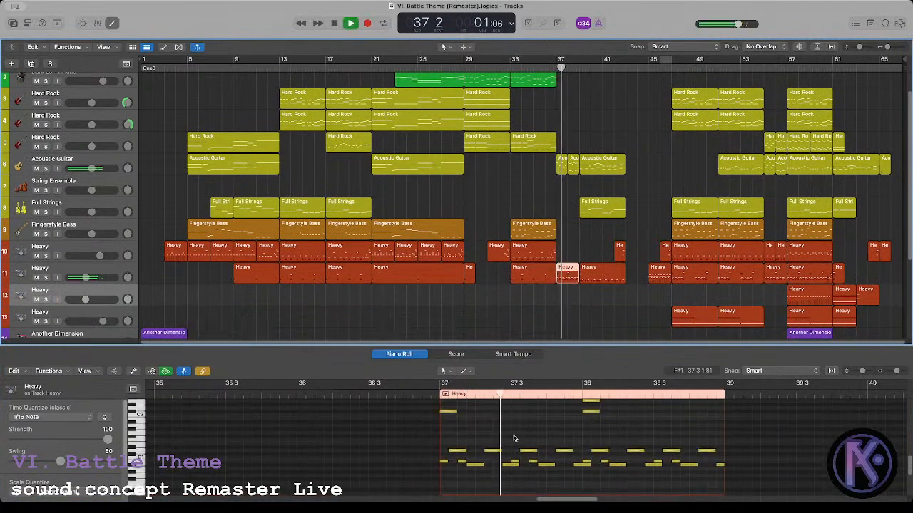
scroll(513, 436, "up", 1)
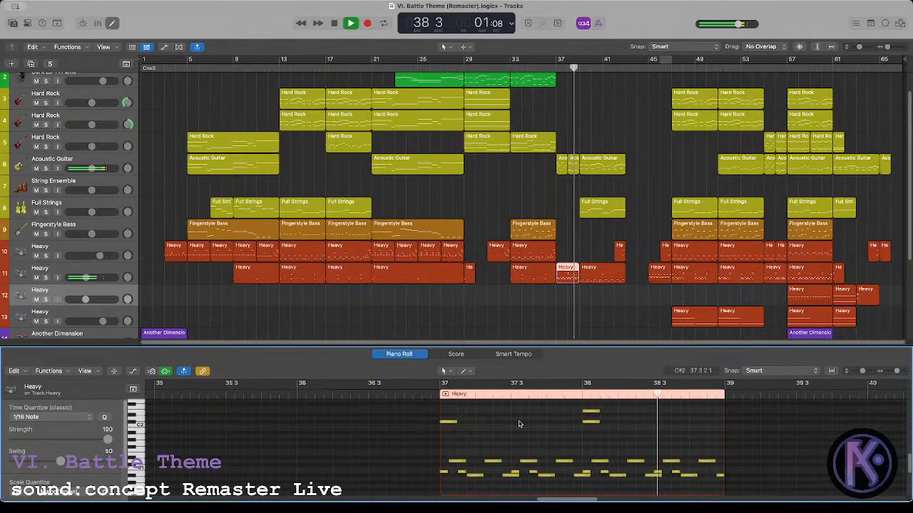
key("space")
left_click(556, 85)
left_click(556, 69)
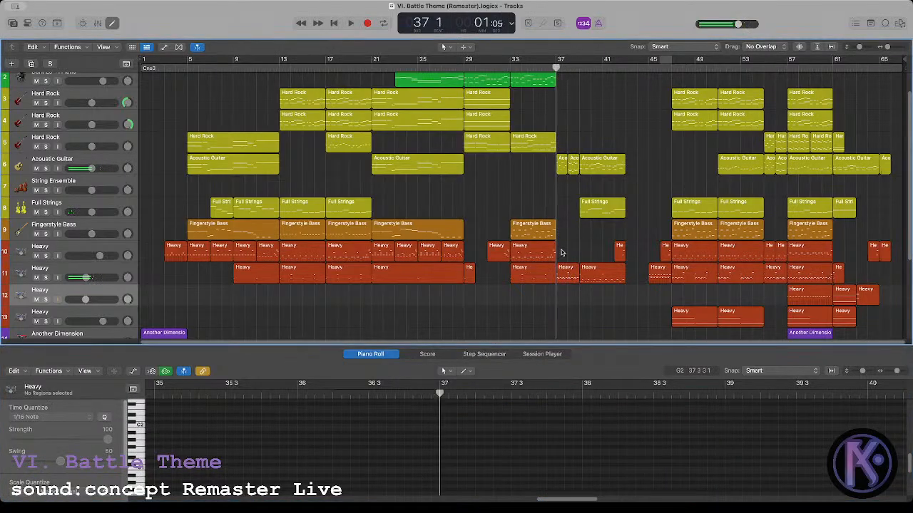
Step: Solo track 11 and listen through the bar 37 Heavy region's drum notes from its start
left_click(567, 277)
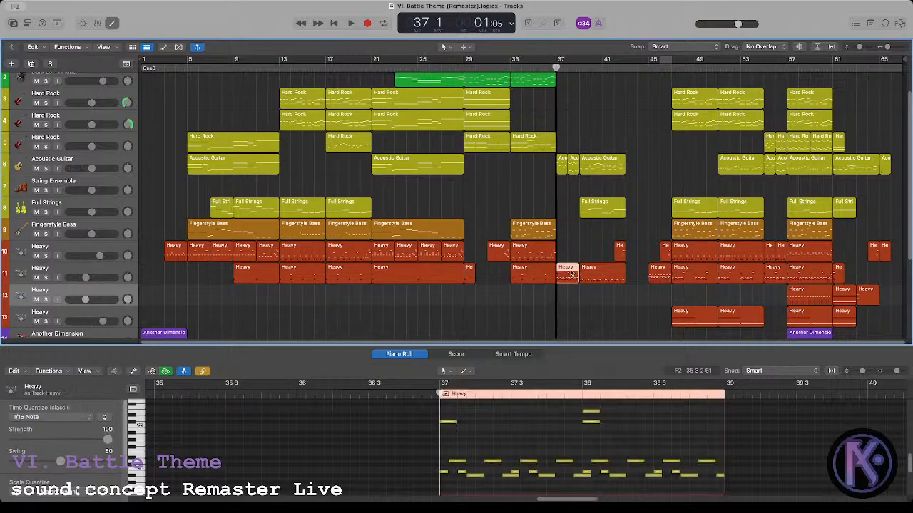
left_click(45, 277)
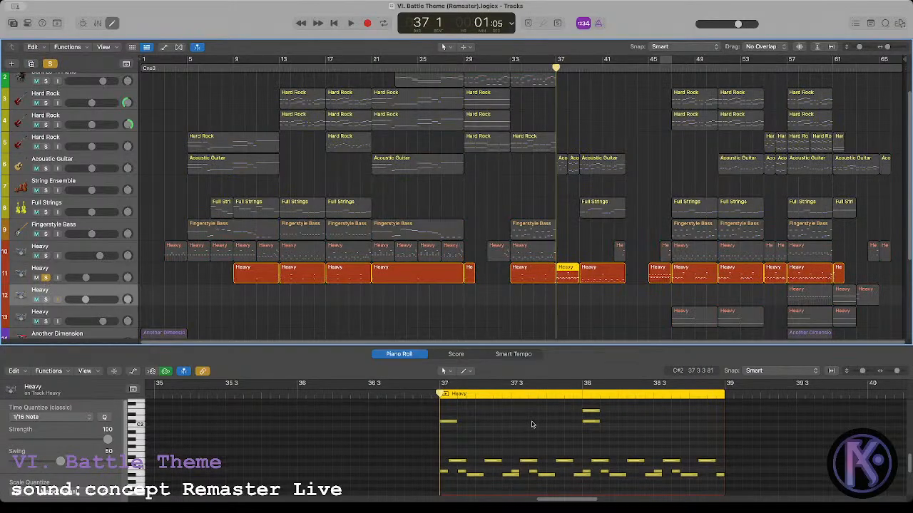
key("space")
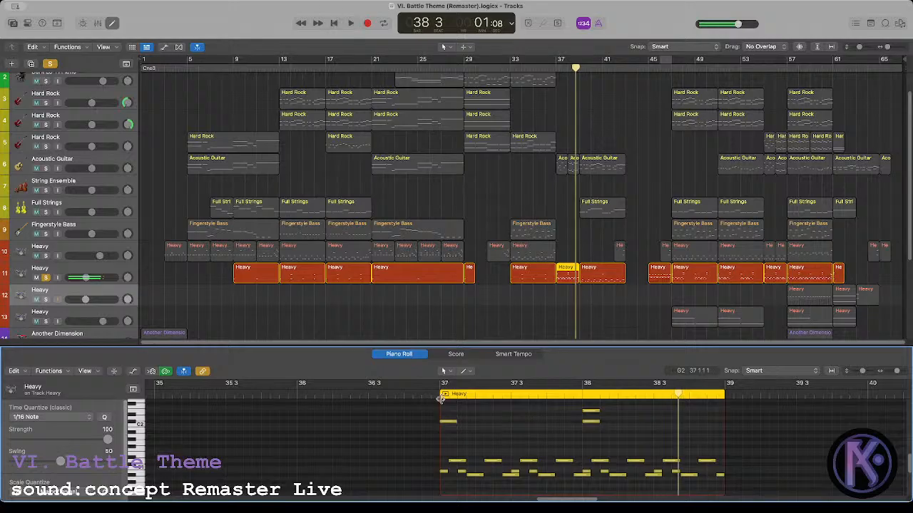
key("space")
scroll(451, 447, "down", 2)
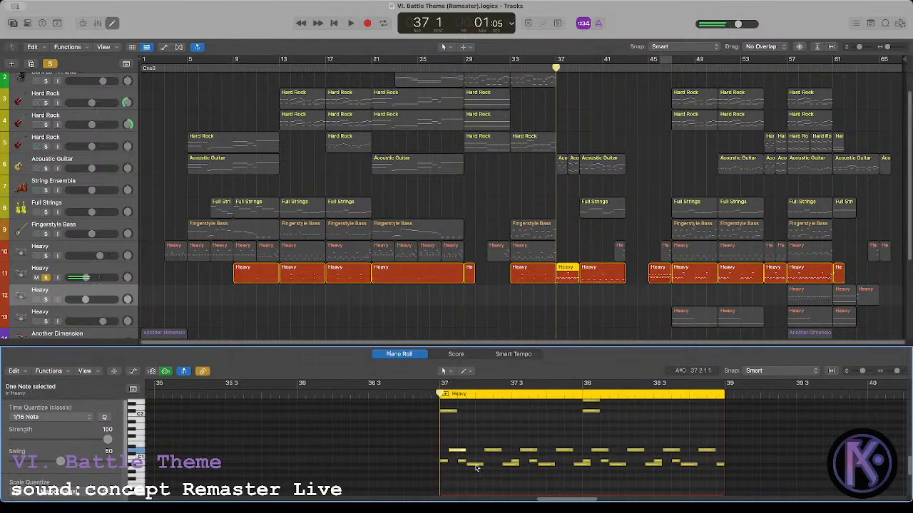
left_click(470, 453)
key("space")
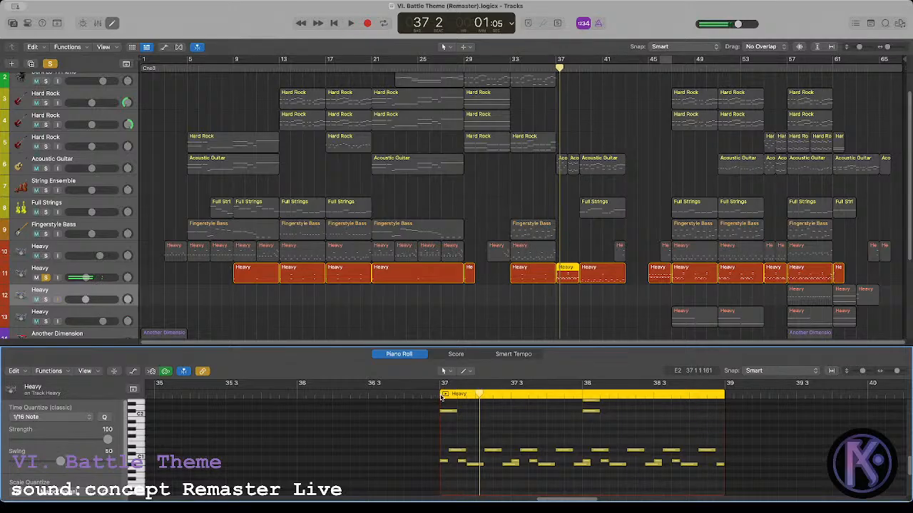
key("space")
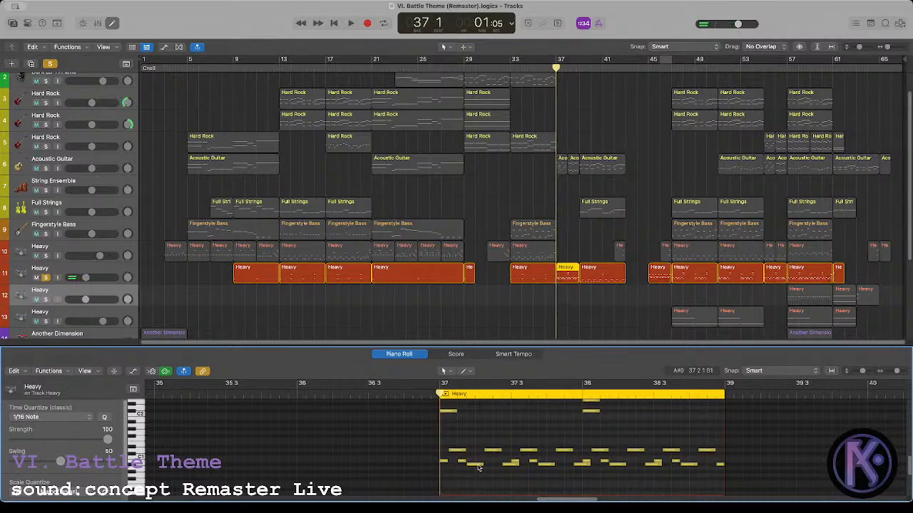
Step: Move the bar 37 region's short C1 notes at 37 1 3, 37 3 3, 38 1 3 and 38 3 3 up to C#2 and audition them
key("space")
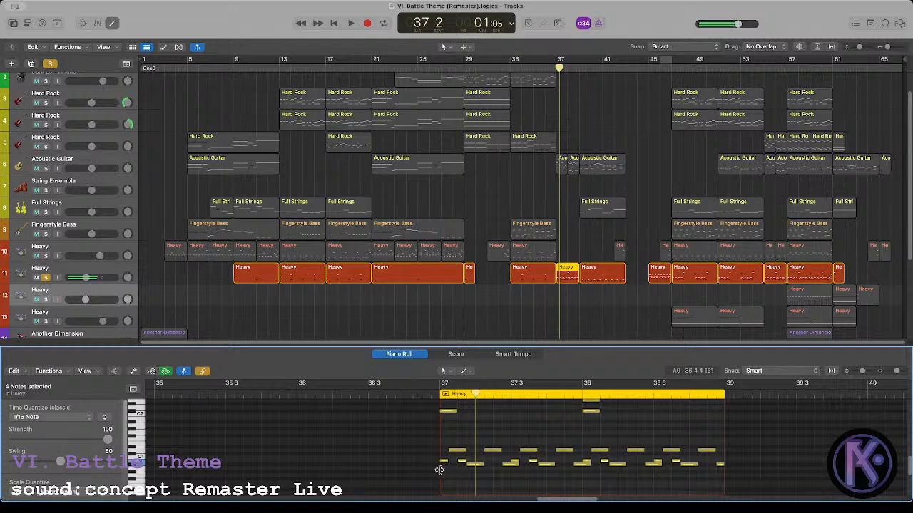
left_click_drag(460, 463, 463, 416)
scroll(471, 428, "up", 2)
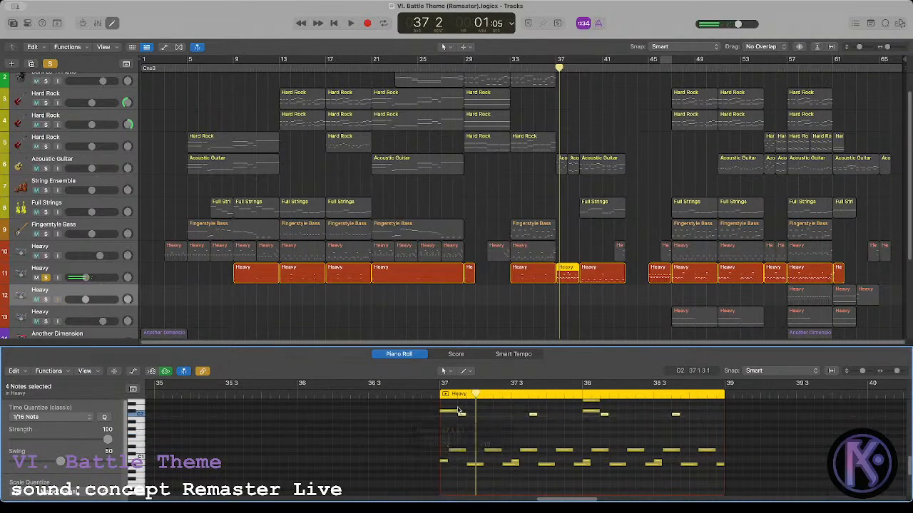
key("space")
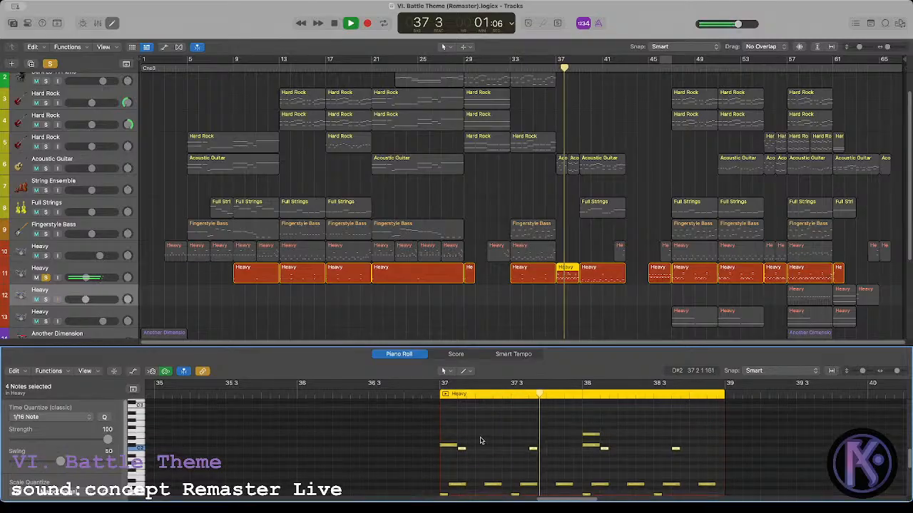
scroll(482, 442, "down", 1)
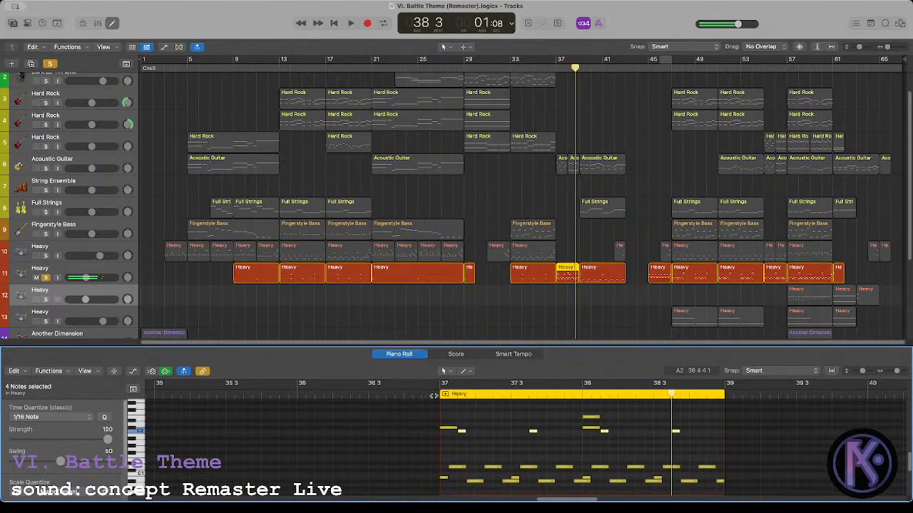
key("space")
key("space")
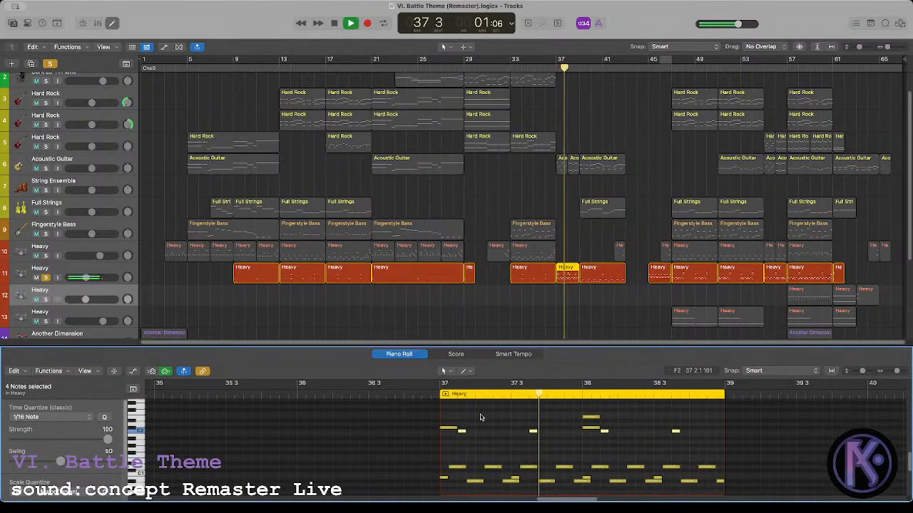
Step: Listen through the soloed bar 37 Heavy region on track 11 from its start and check its low notes
key("space")
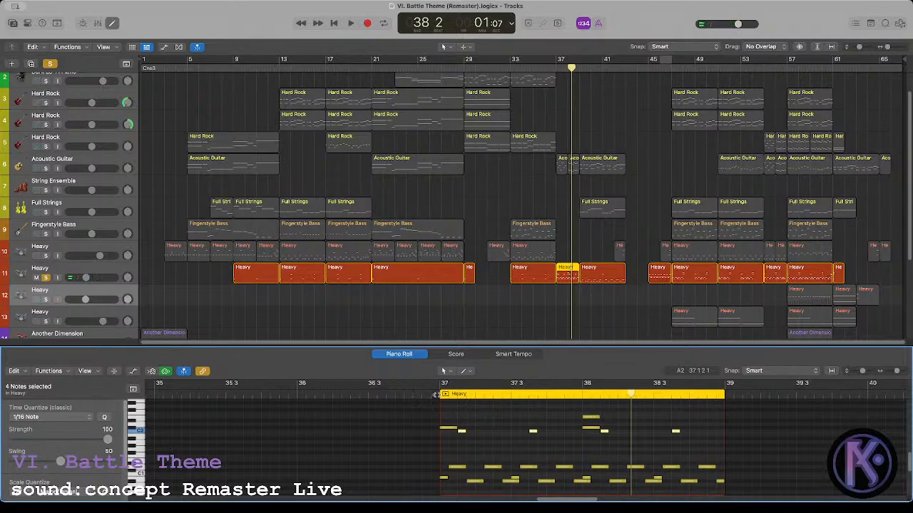
left_click(436, 394)
key("space")
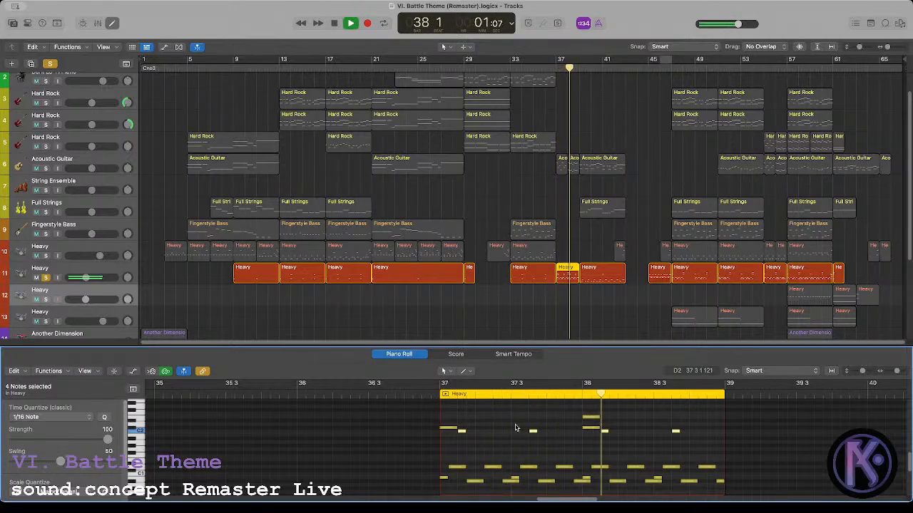
key("space")
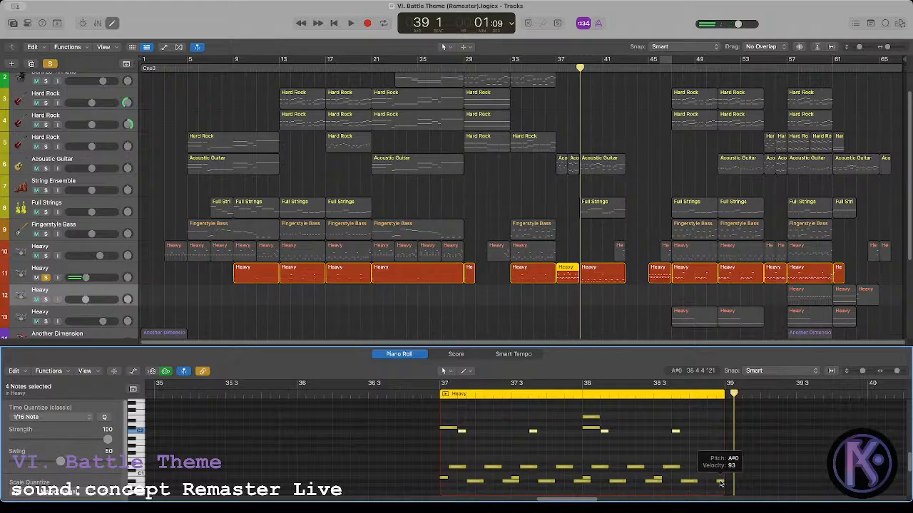
scroll(525, 455, "down", 2)
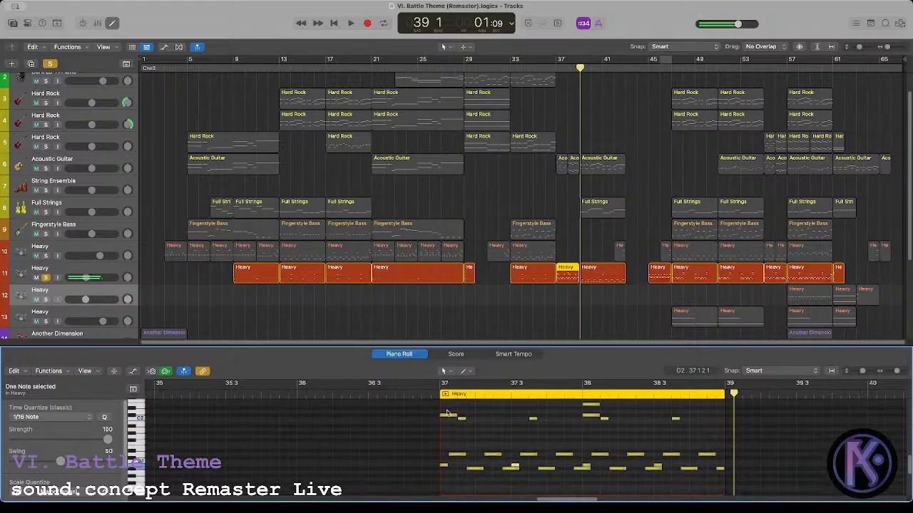
key("shift+space")
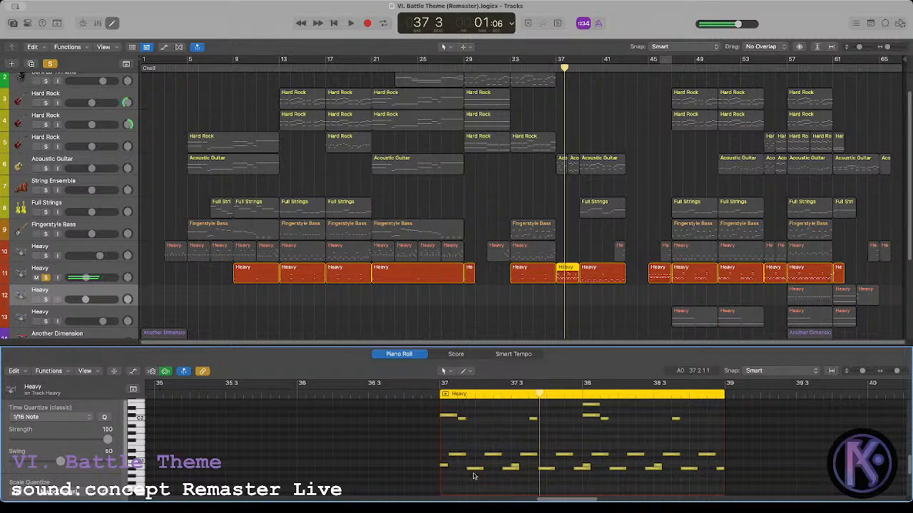
Step: Halve the length of all D1 and A#0 notes in track 11's bar 37 region and audition the pattern
left_click_drag(502, 478, 504, 477)
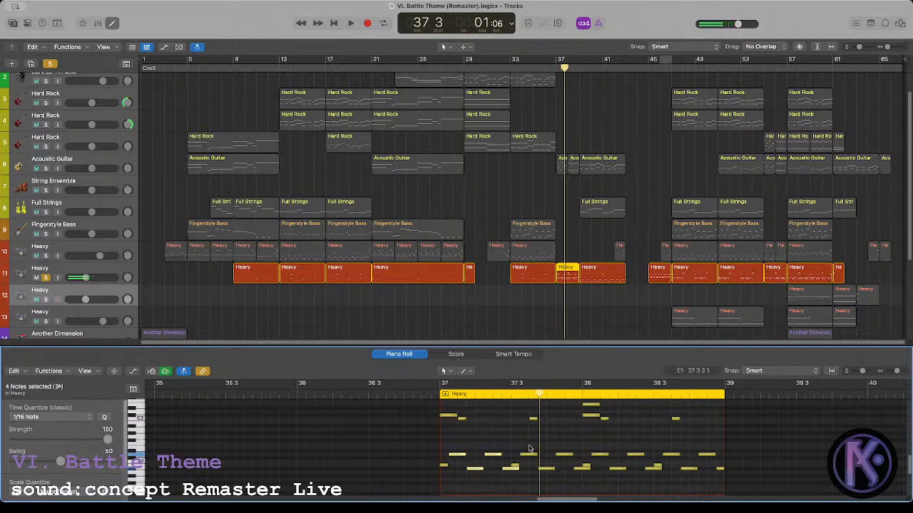
left_click_drag(592, 489, 646, 441)
scroll(676, 417, "down", 3)
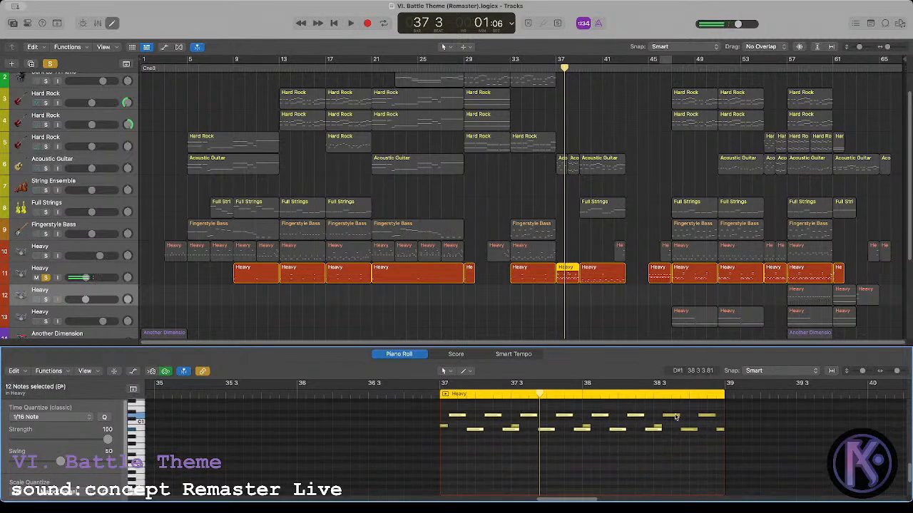
left_click_drag(697, 428, 687, 430)
scroll(535, 457, "up", 2)
scroll(492, 436, "up", 1)
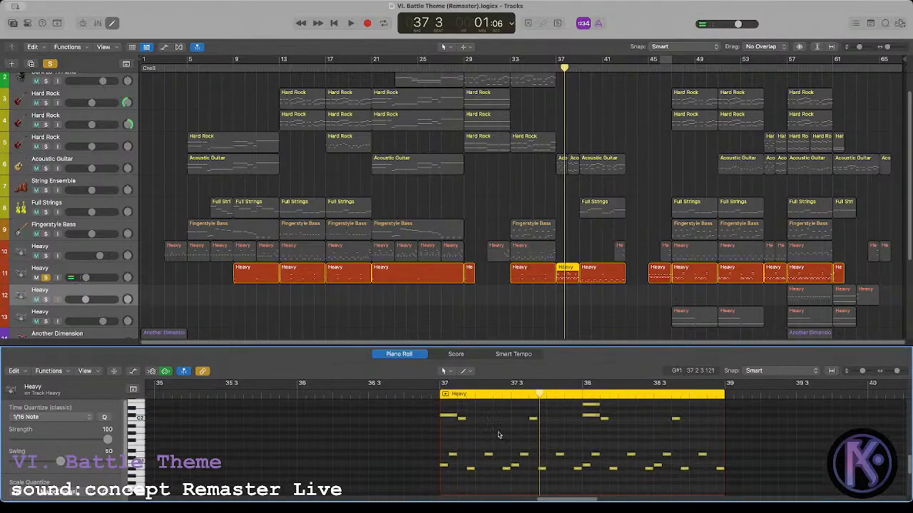
left_click(441, 396)
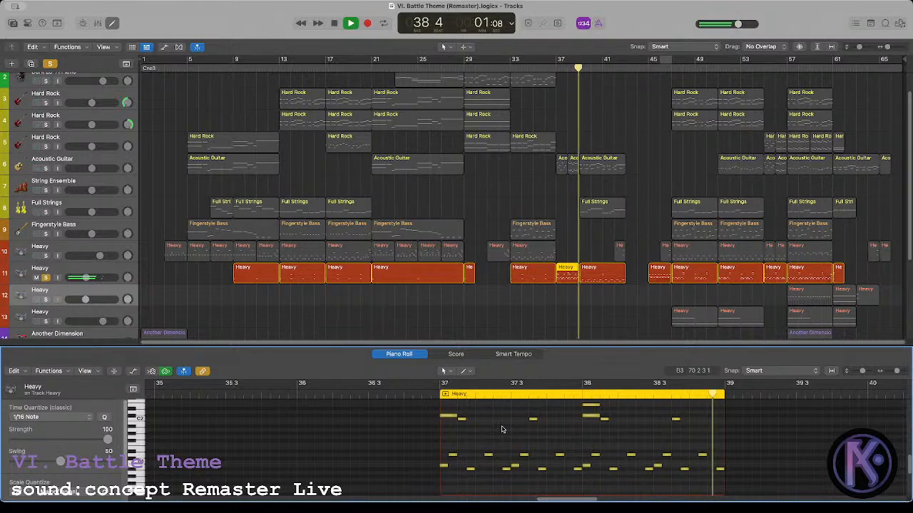
key("space")
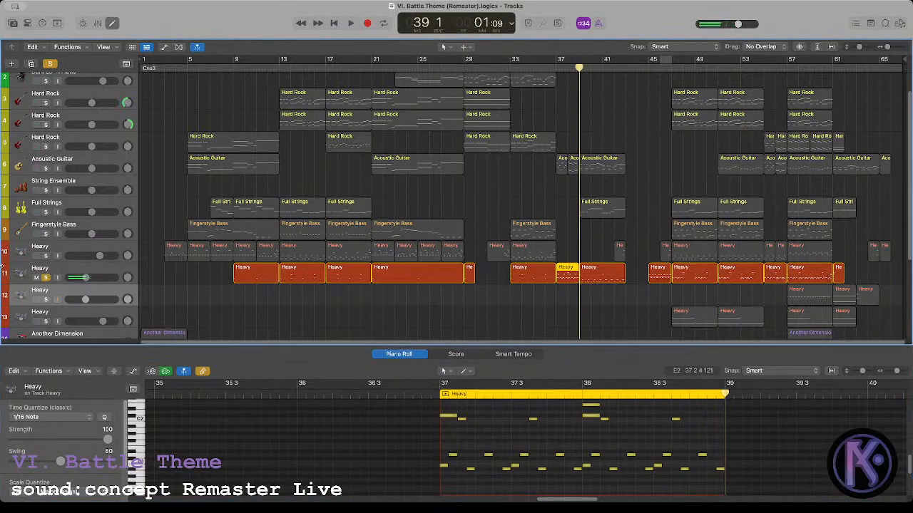
Step: Unsolo track 11 and replace its bar 39 Heavy region with a copy of track 10's bar 33 region
left_click(45, 278)
left_click(601, 269)
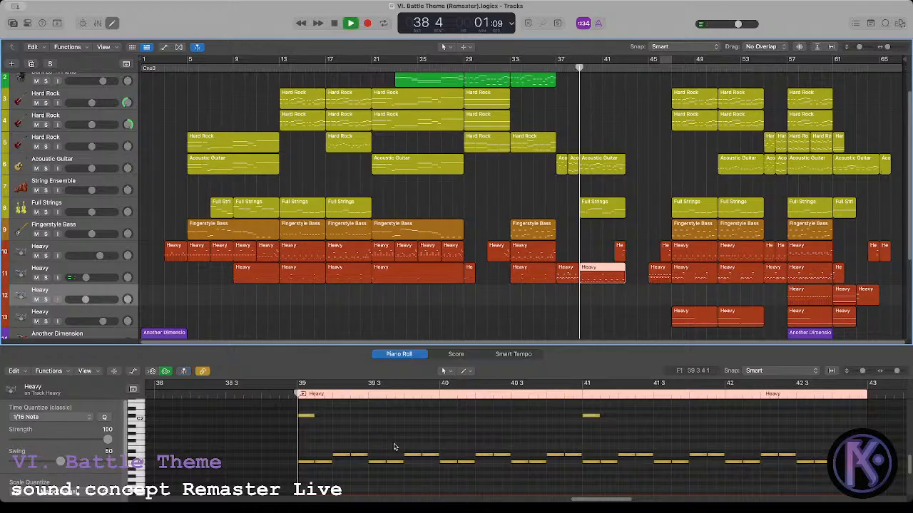
scroll(396, 448, "up", 1)
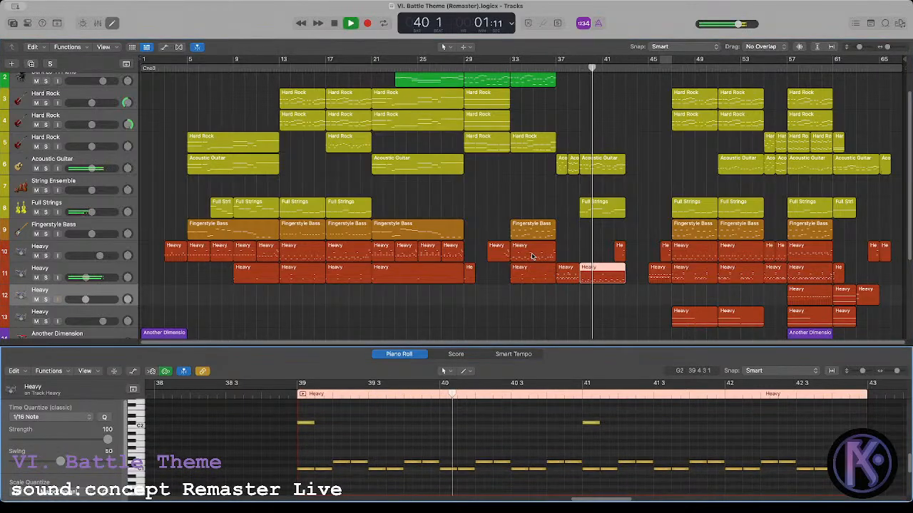
left_click_drag(531, 257, 604, 281)
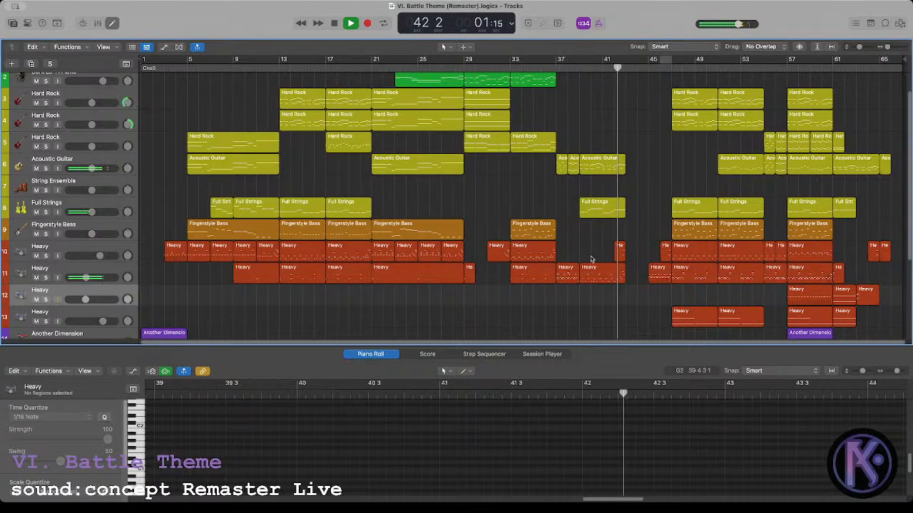
Step: Replace track 10's one-bar fill region at bar 42 with a copy of its bar 31 Heavy region placed at bar 41
left_click(618, 249)
key("space")
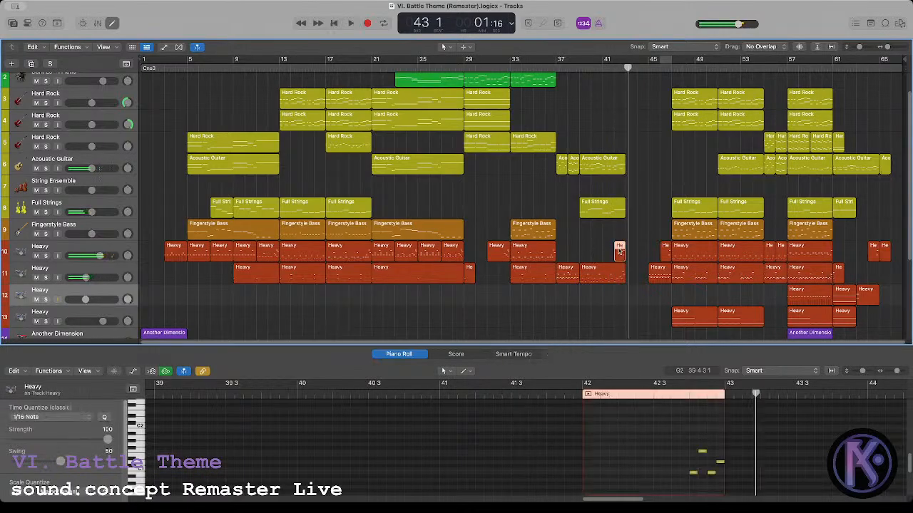
left_click_drag(619, 251, 622, 262)
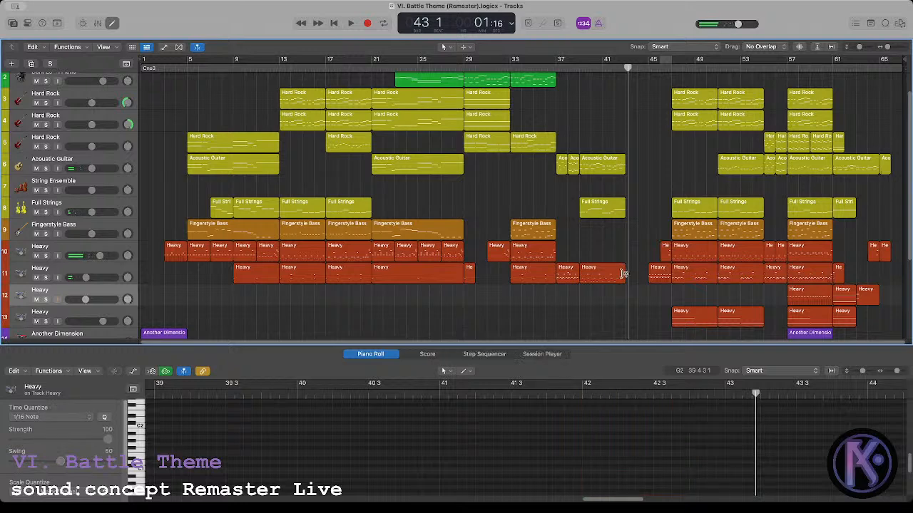
key("comma")
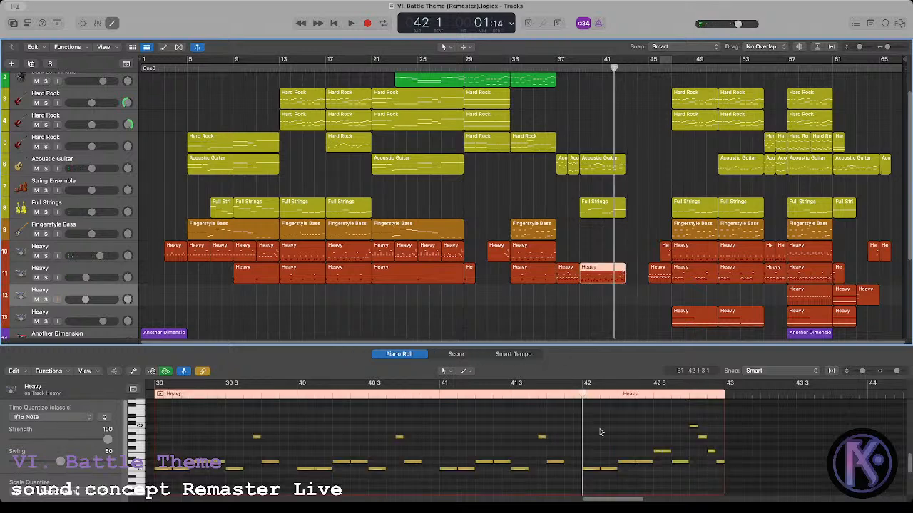
left_click(653, 396)
left_click_drag(494, 249, 611, 251)
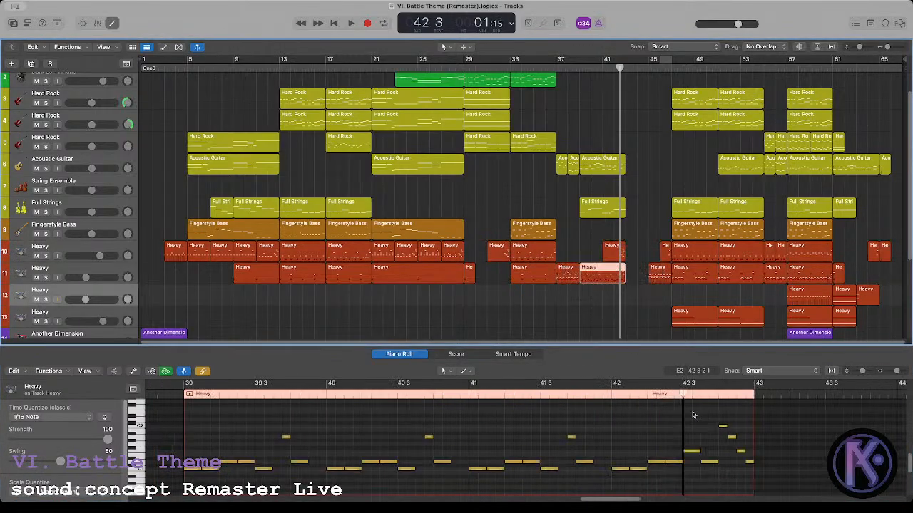
Step: Clear track 11's overlapping notes from 42 3 to bar 43 and play back the fill
left_click_drag(692, 414, 773, 483)
key("space")
left_click(578, 252)
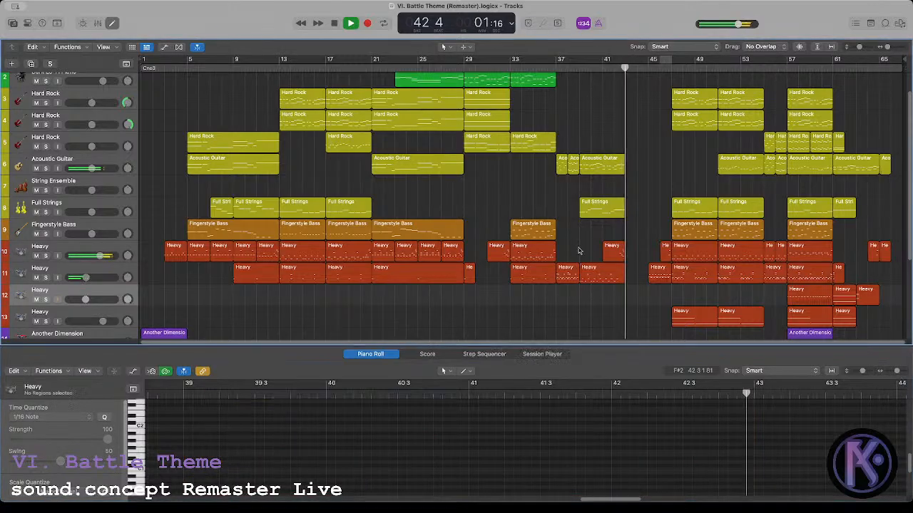
Step: Replace the notes in track 11's bar 45 Heavy region with the pattern copied from its bar 37 region and audition it
scroll(651, 214, "up", 2)
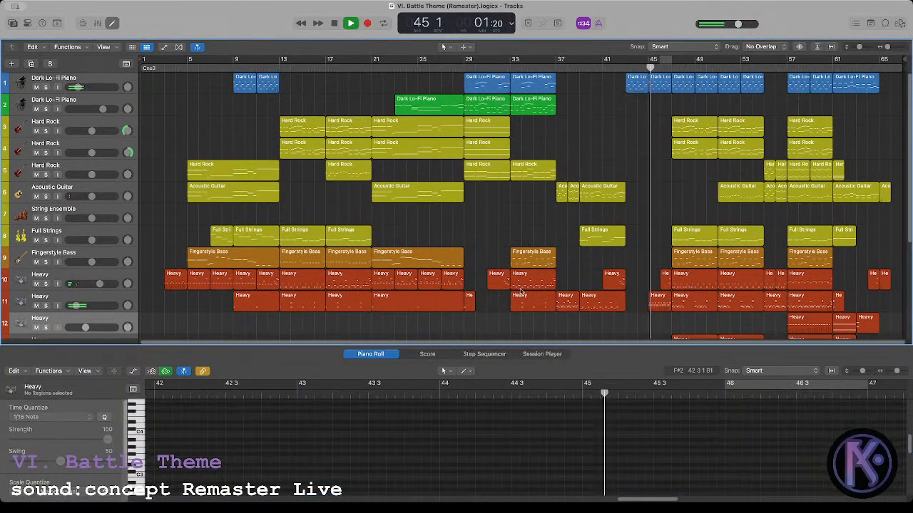
left_click(660, 302)
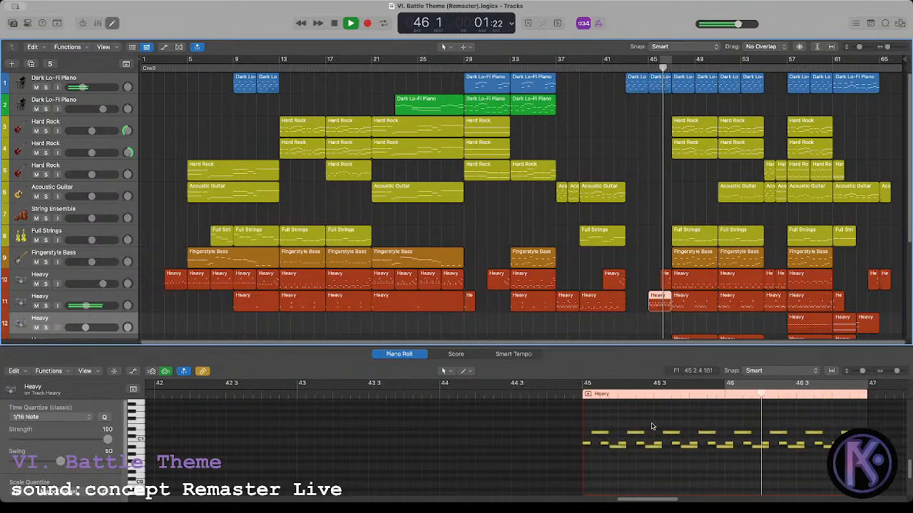
key("space")
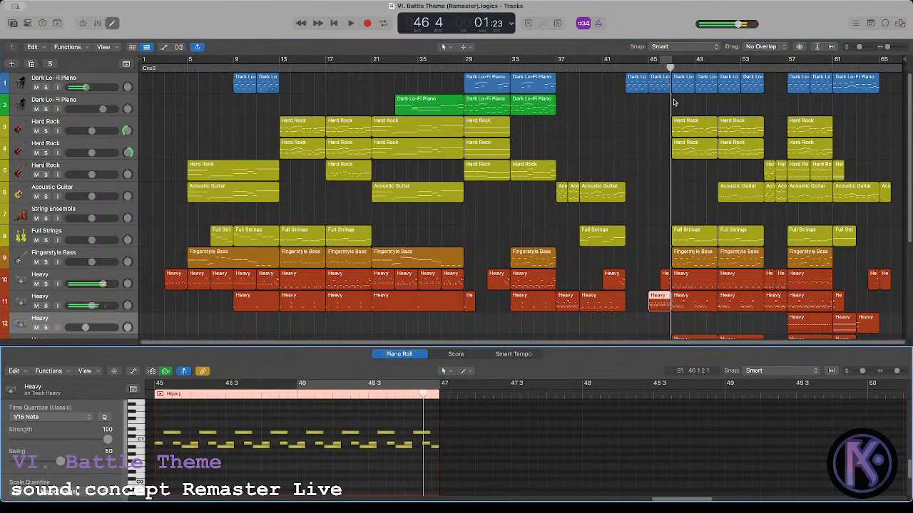
left_click(649, 72)
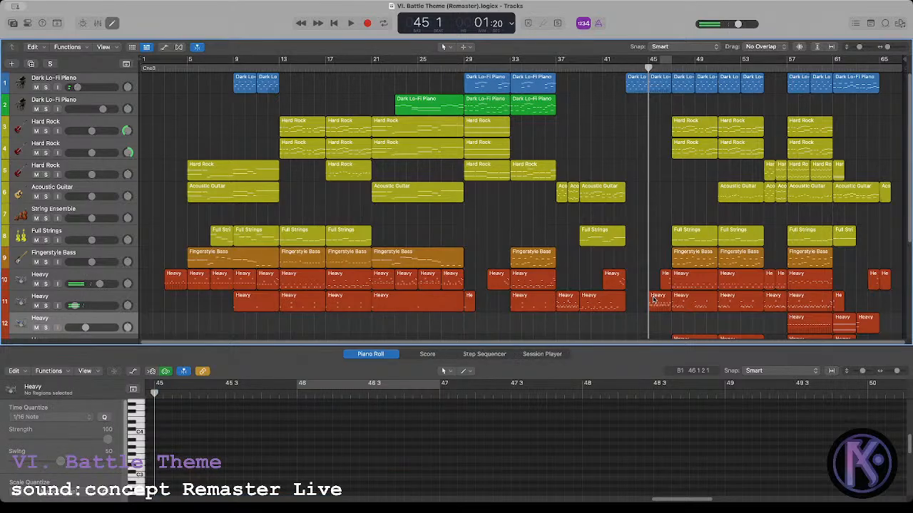
left_click_drag(158, 428, 433, 462)
left_click(569, 303)
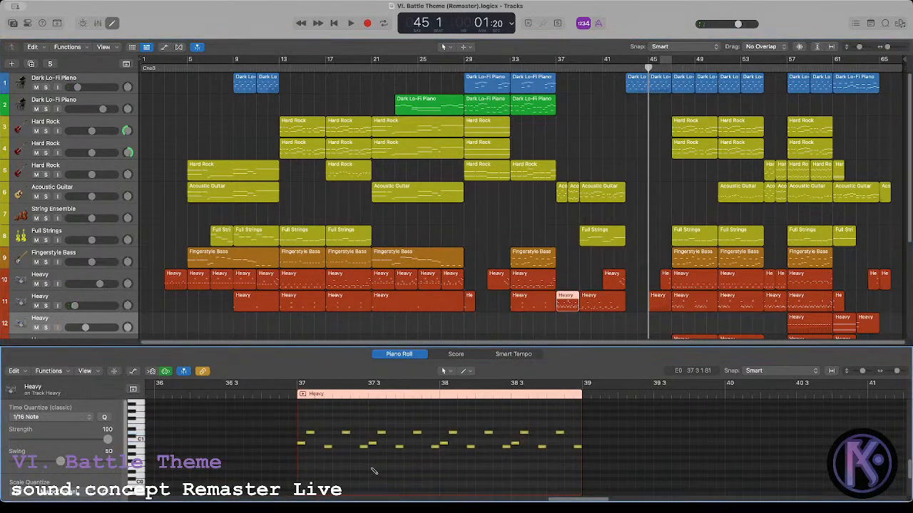
left_click(658, 303)
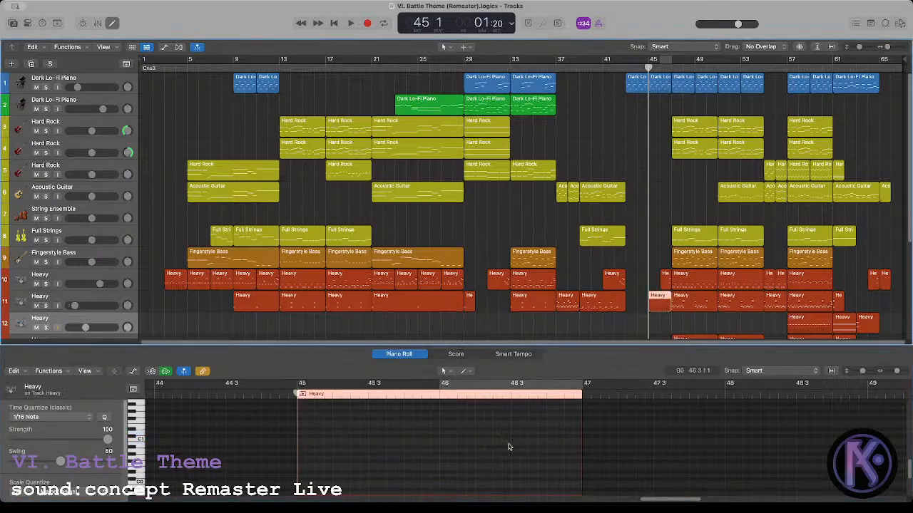
key("shift+space")
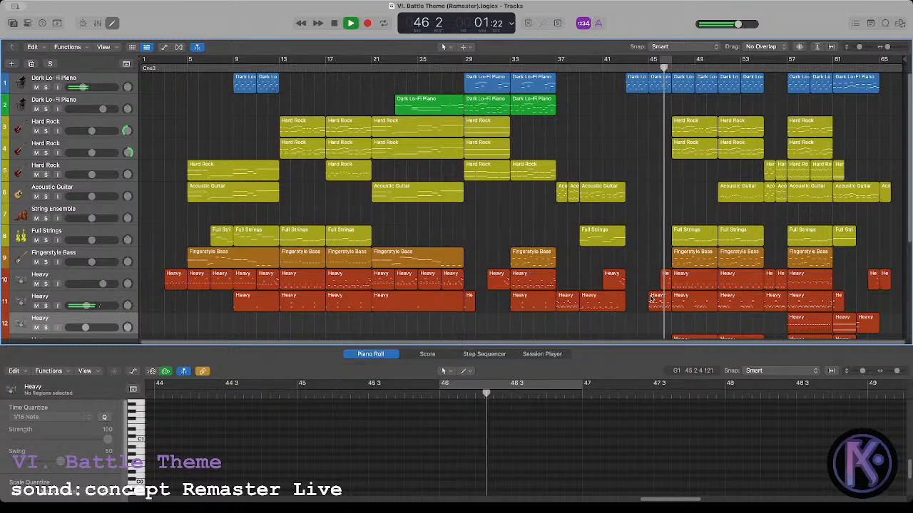
Step: Replace track 10's one-bar fill region at bar 46 with a copy of its bar 41 Heavy region placed at bar 45
left_click(667, 278)
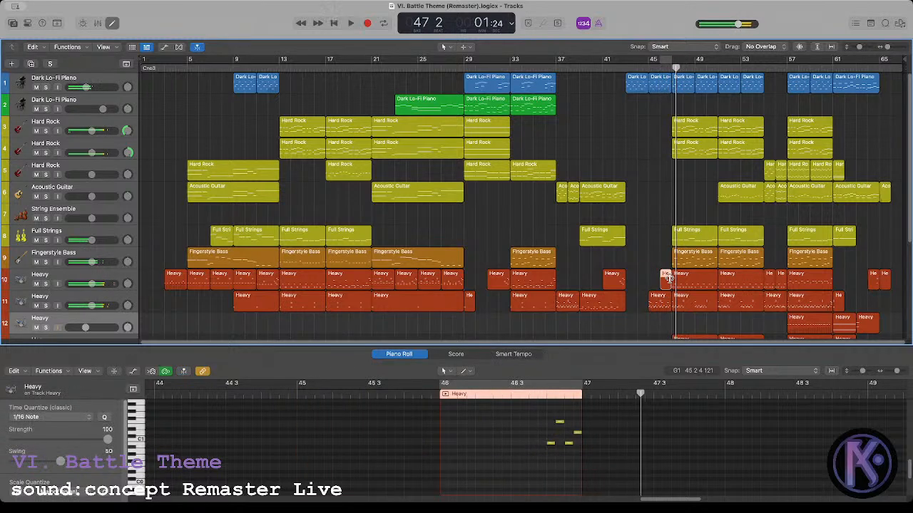
key("Delete")
double_click(662, 64)
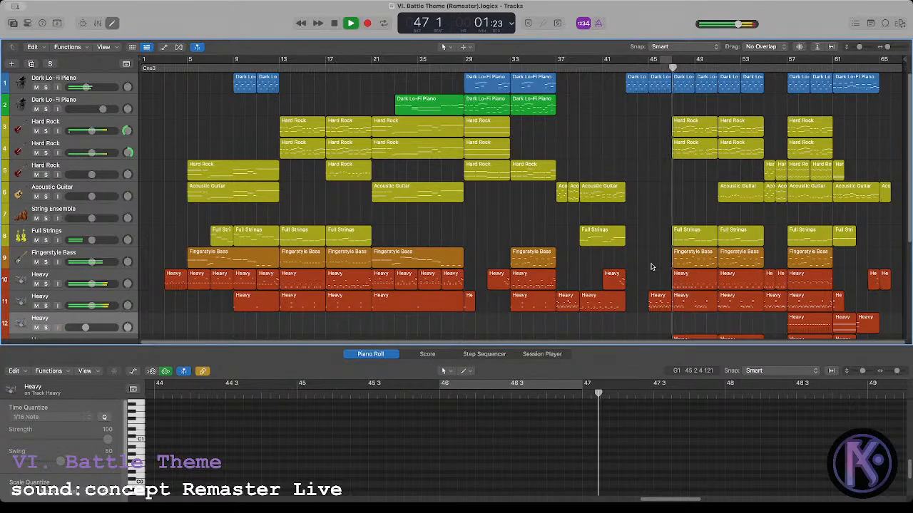
left_click(663, 67)
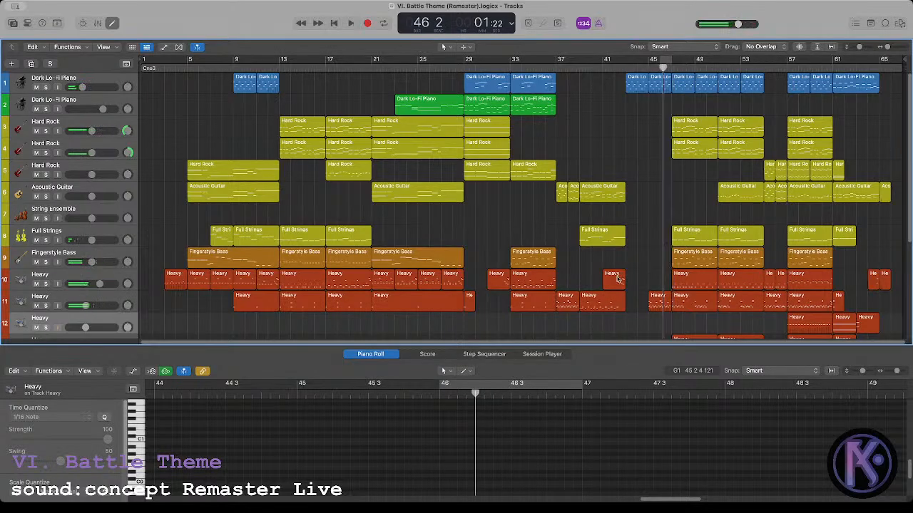
left_click_drag(617, 279, 659, 280)
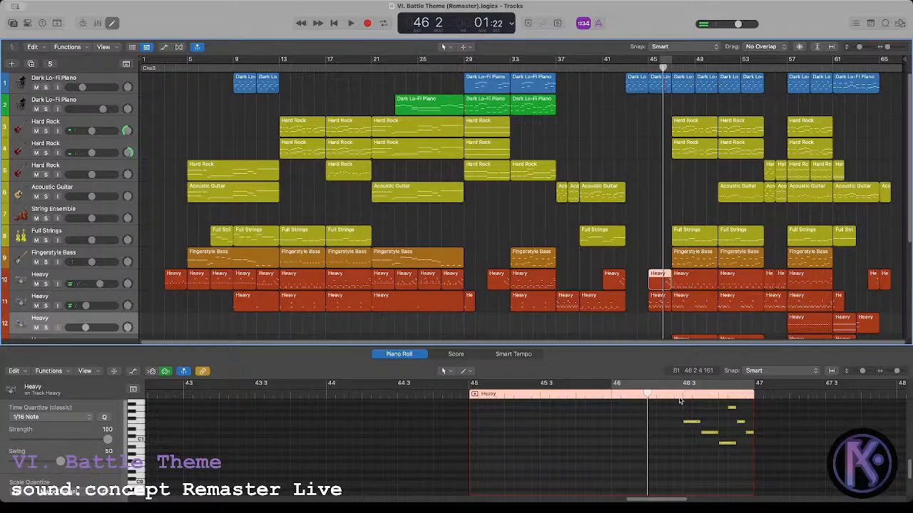
Step: Delete the notes in track 11's bar 45 region that overlap the fill after 46 3 and audition the transition into bar 47
left_click(662, 301)
left_click_drag(685, 417, 791, 467)
key("Delete")
key("space")
left_click(631, 236)
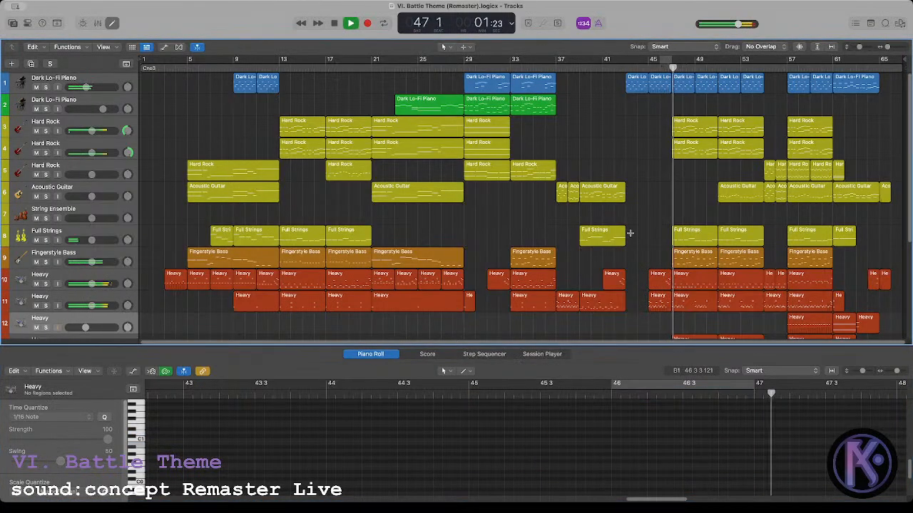
key("space")
Step: Remove the two fill notes on beat 46 3 from track 10's bar 45 region, continue track 11's pattern through that beat, and audition both
left_click(665, 283)
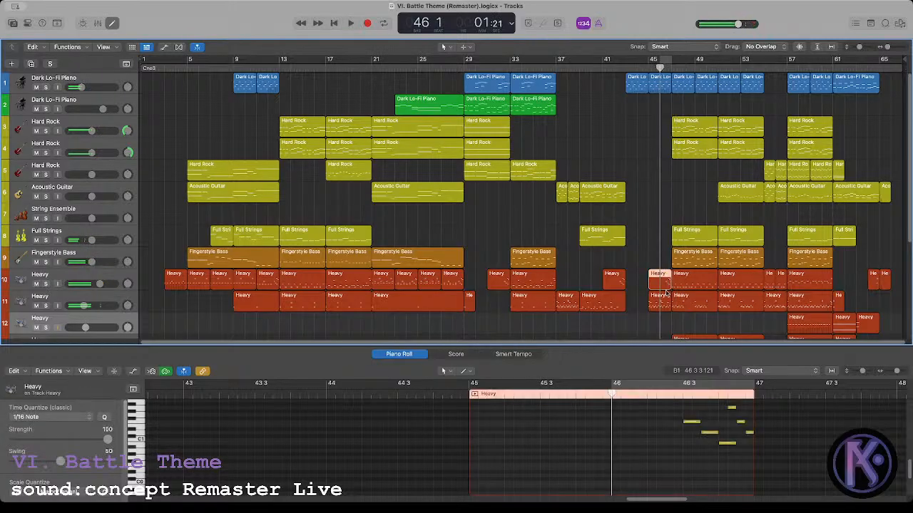
left_click_drag(684, 410, 711, 446)
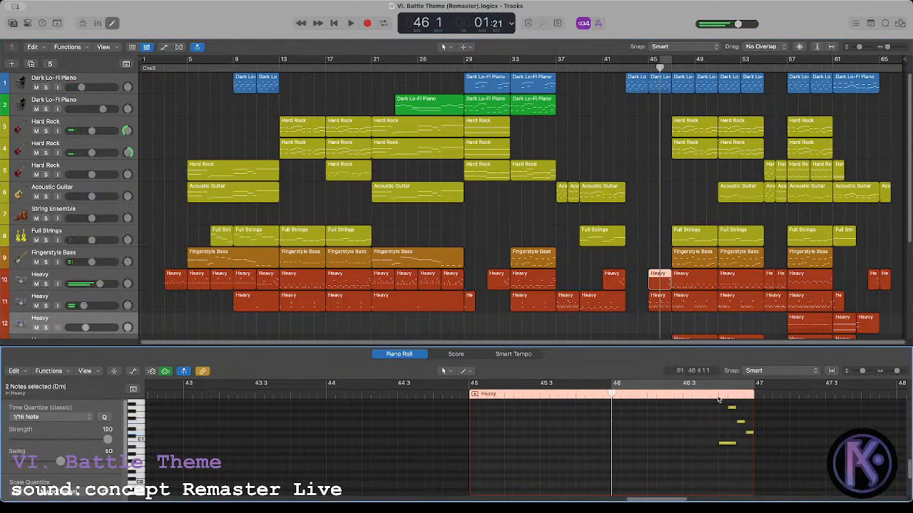
key("space")
left_click(660, 302)
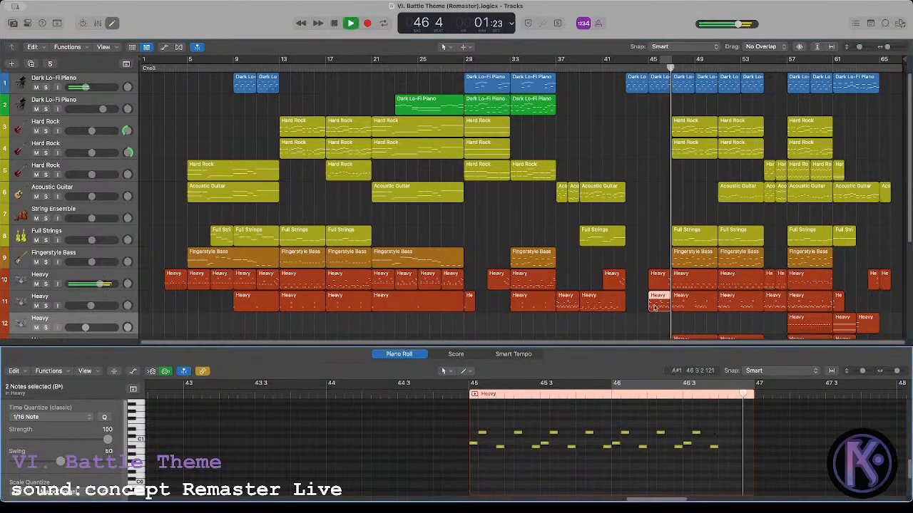
left_click(646, 233)
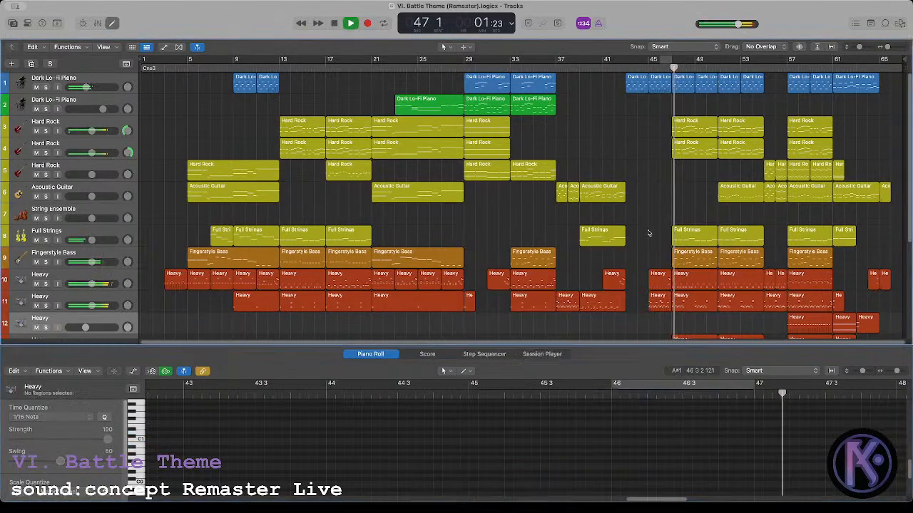
Step: Solo track 10, replace the notes in its bar 47 Heavy region with the pattern from its bar 17 region, and audition it
left_click(688, 280)
key("space")
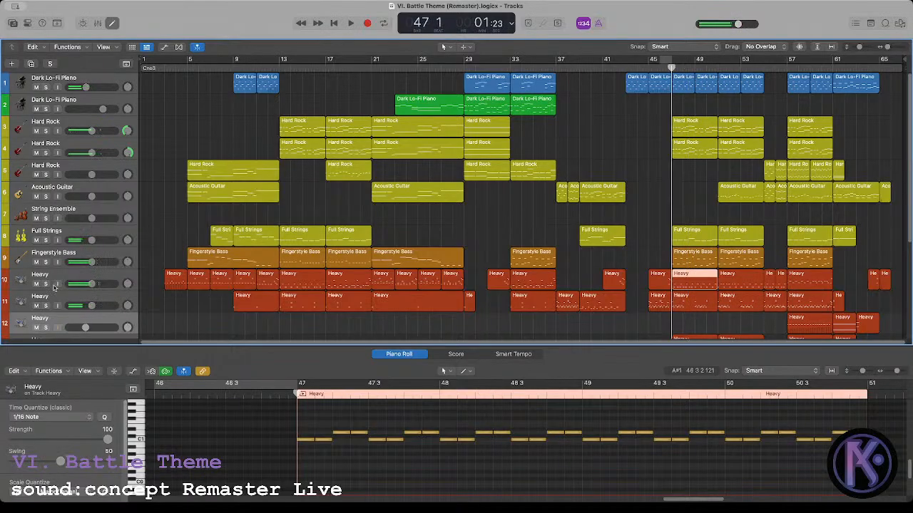
left_click(45, 284)
key("space")
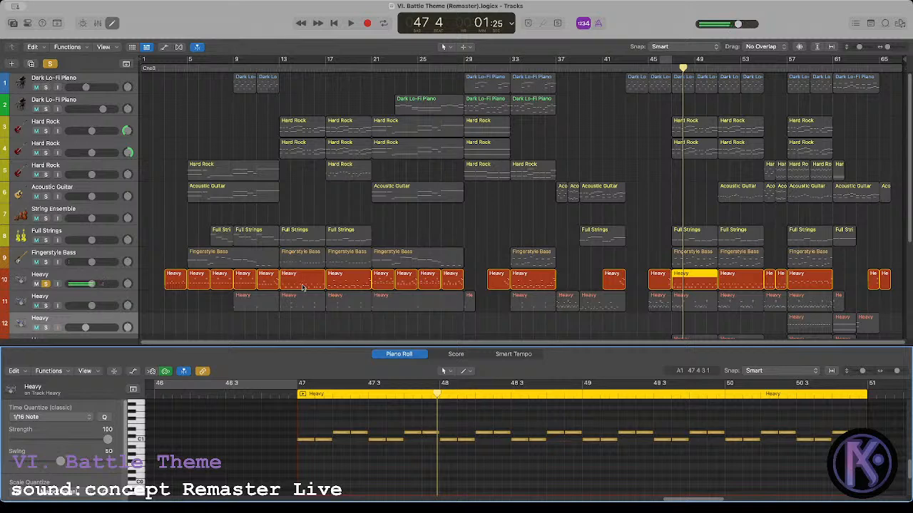
left_click_drag(302, 288, 695, 284)
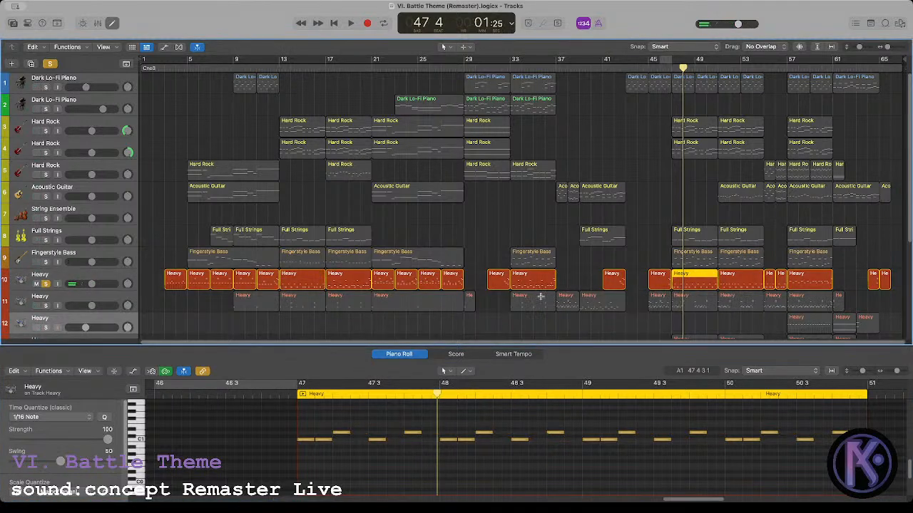
left_click_drag(344, 289, 690, 287)
key("space")
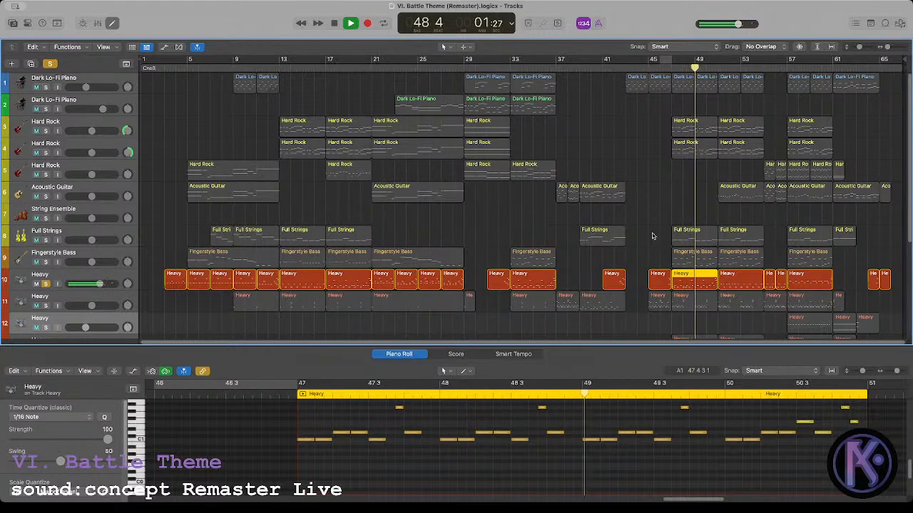
Step: Copy the new pattern and closing fill from track 10's bar 47 region into its bar 51 Heavy region
left_click_drag(684, 281, 802, 284)
left_click(770, 279)
left_click(781, 282, "shift")
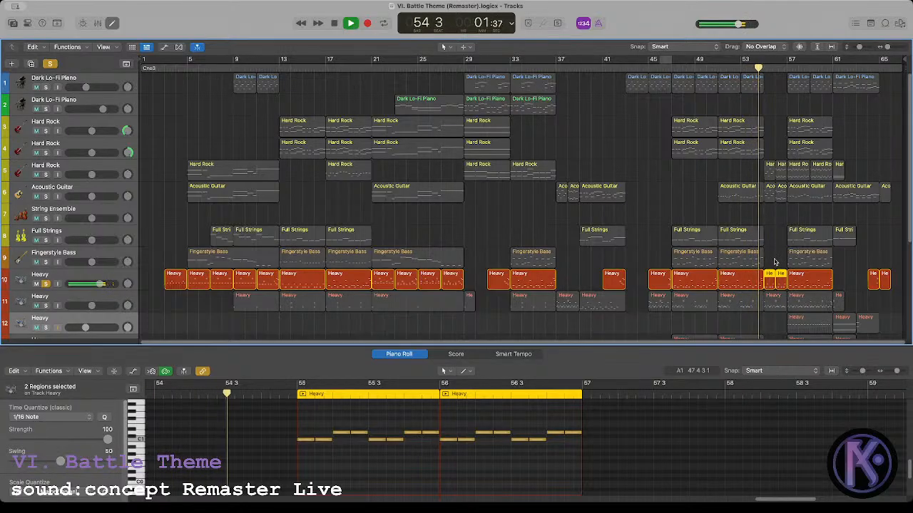
key("space")
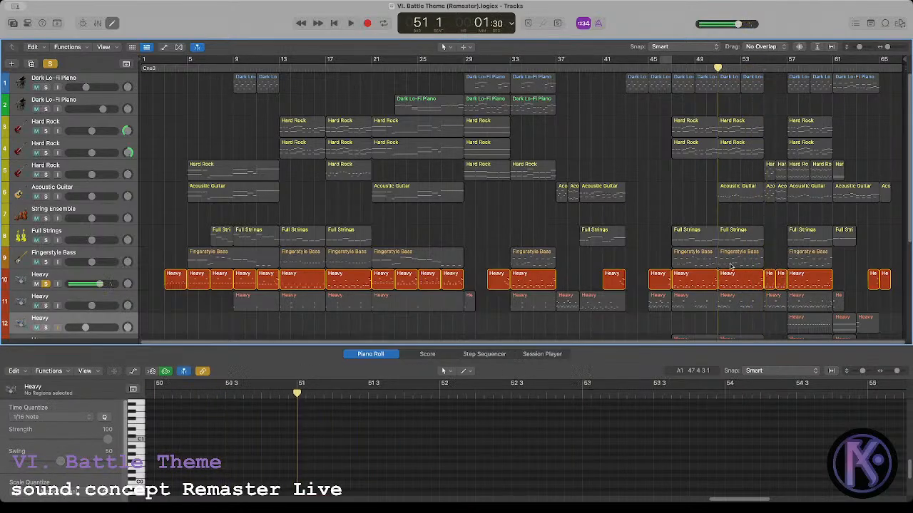
left_click(730, 267)
Step: Join track 10's one-bar Heavy regions at bars 55 and 56 and replace their notes with bar 51's seven-note pattern in both bars
left_click_drag(298, 415, 414, 465)
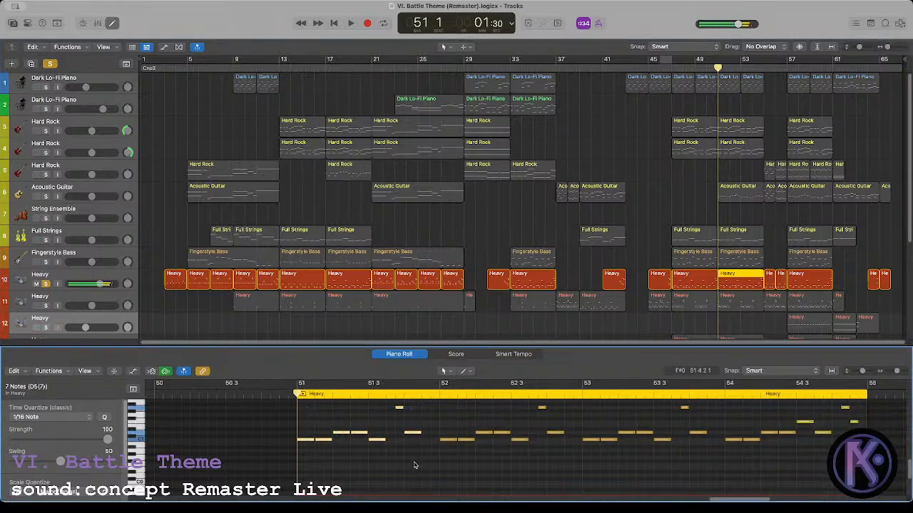
left_click(761, 67)
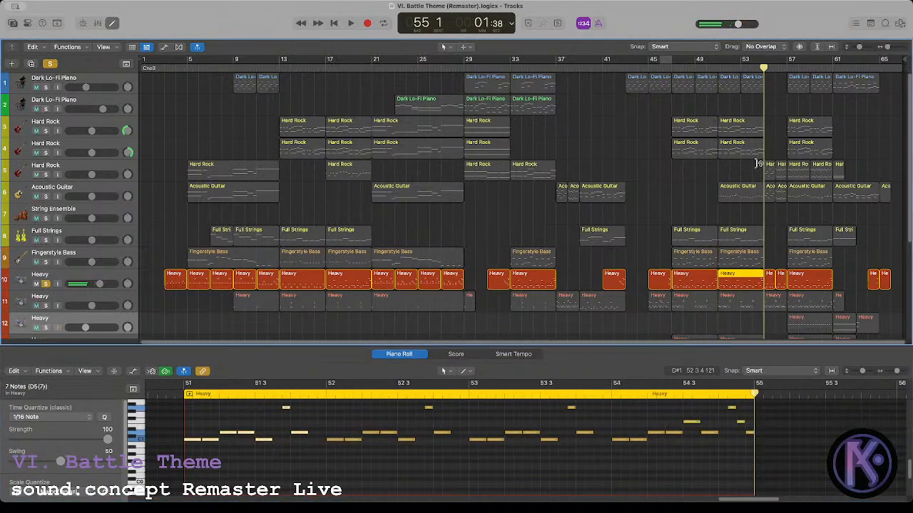
left_click(770, 270)
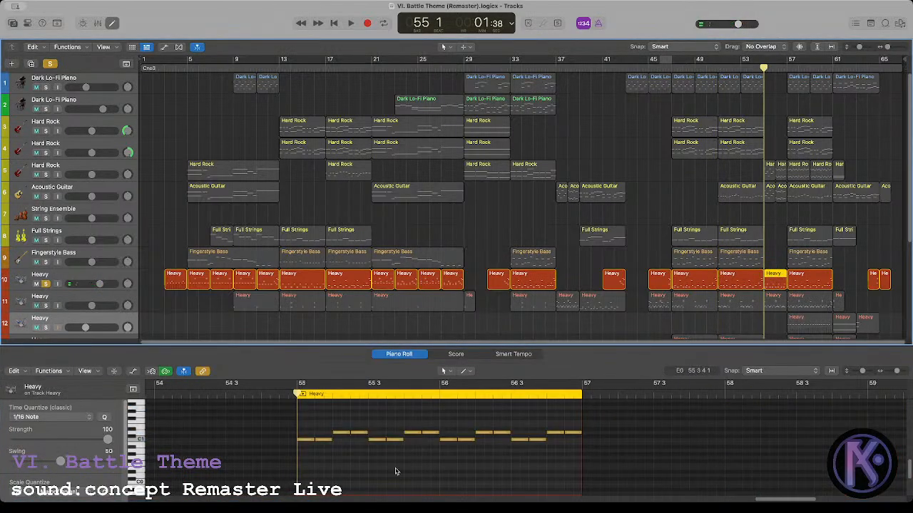
key("r")
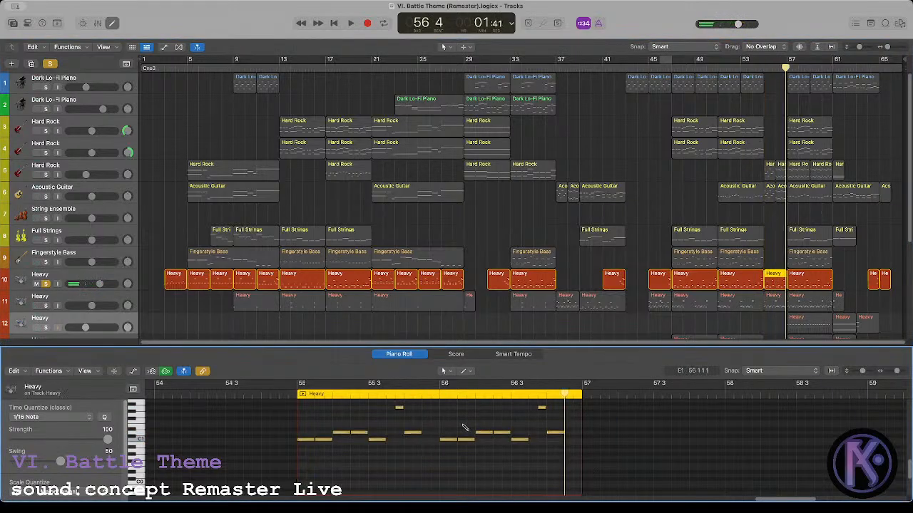
Step: Solo track 11 instead of track 10 and audition its Heavy regions from bar 47
left_click(664, 64)
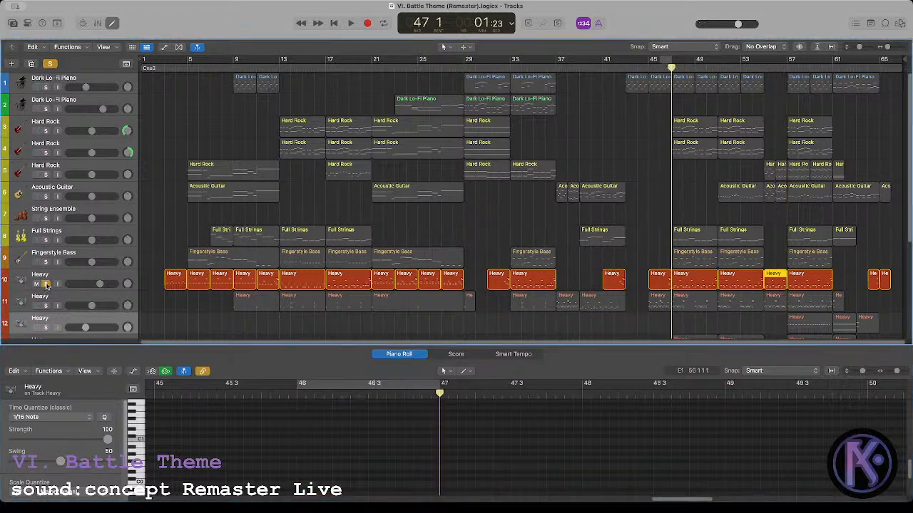
left_click(47, 304)
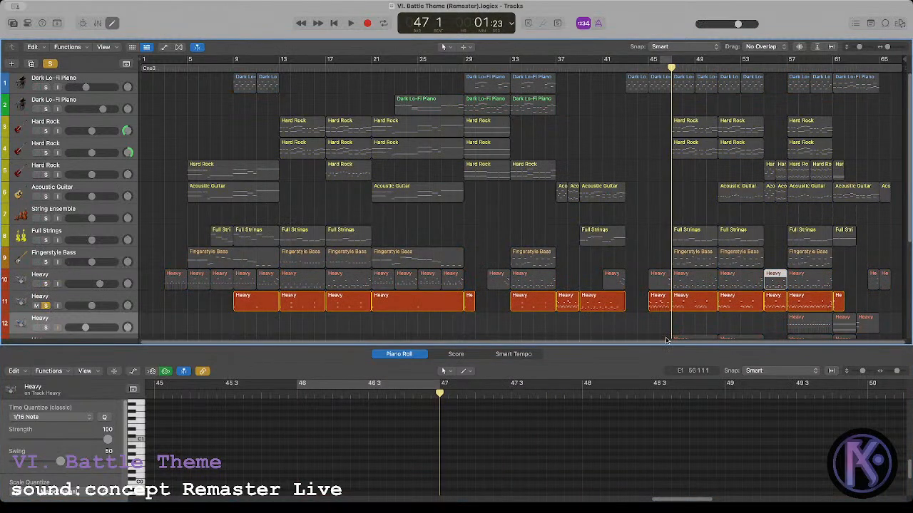
left_click_drag(744, 320, 685, 303)
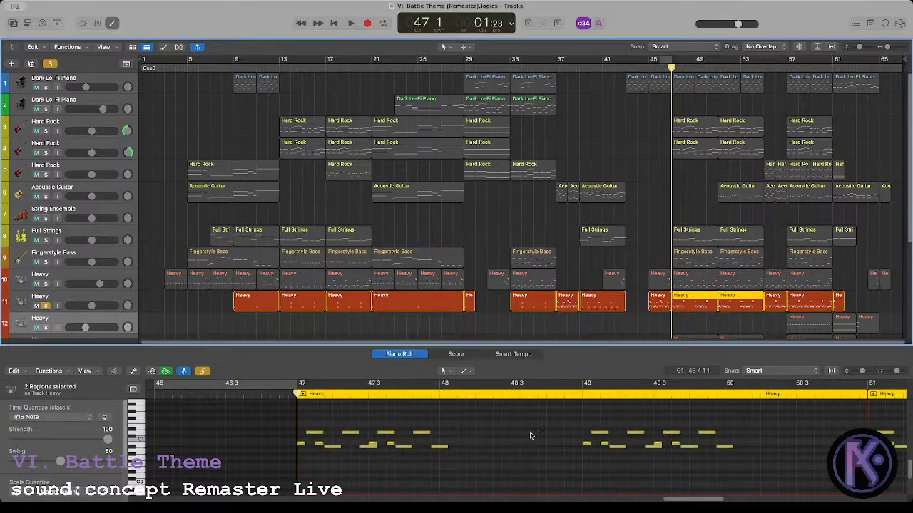
key("space")
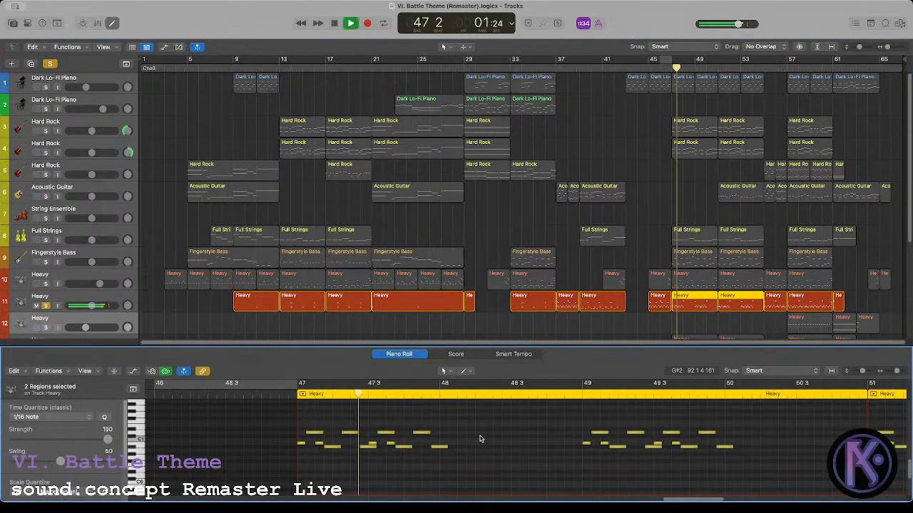
key("space")
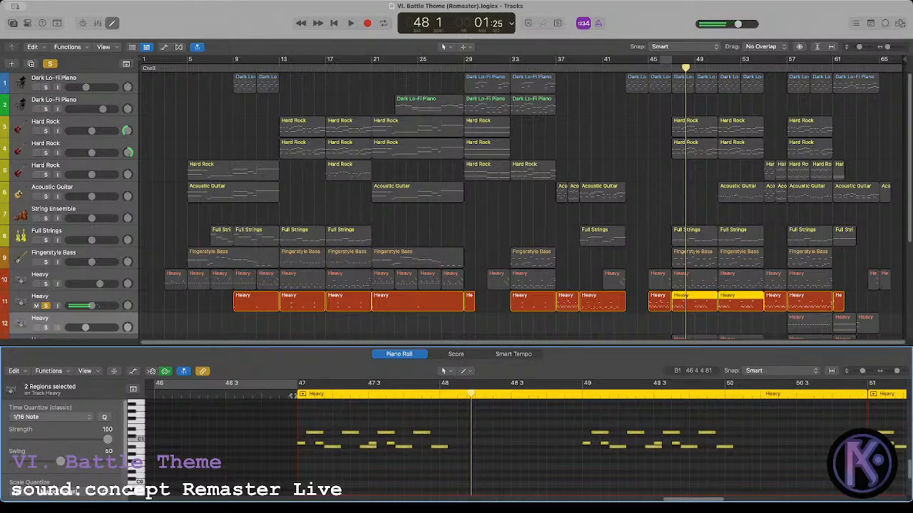
left_click(293, 395)
scroll(525, 443, "up", 3)
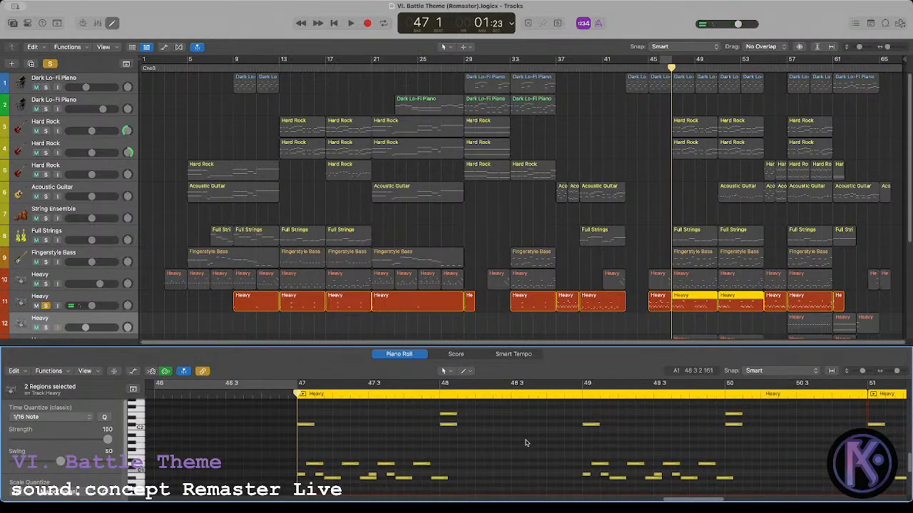
Step: Replace the lower notes in bar 47 of track 11's Heavy region with the two-bar, 27-note pattern copied from its bar 37 region
left_click(650, 303)
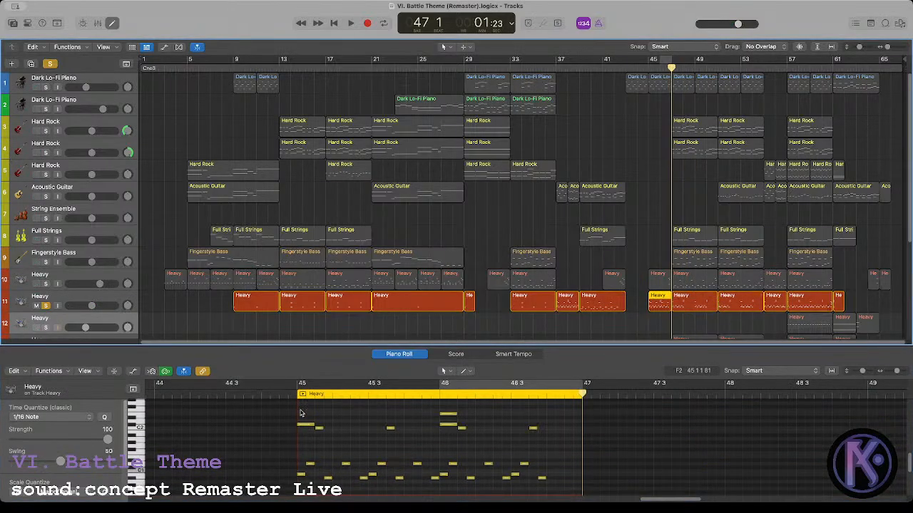
left_click_drag(300, 413, 549, 482)
left_click(567, 302)
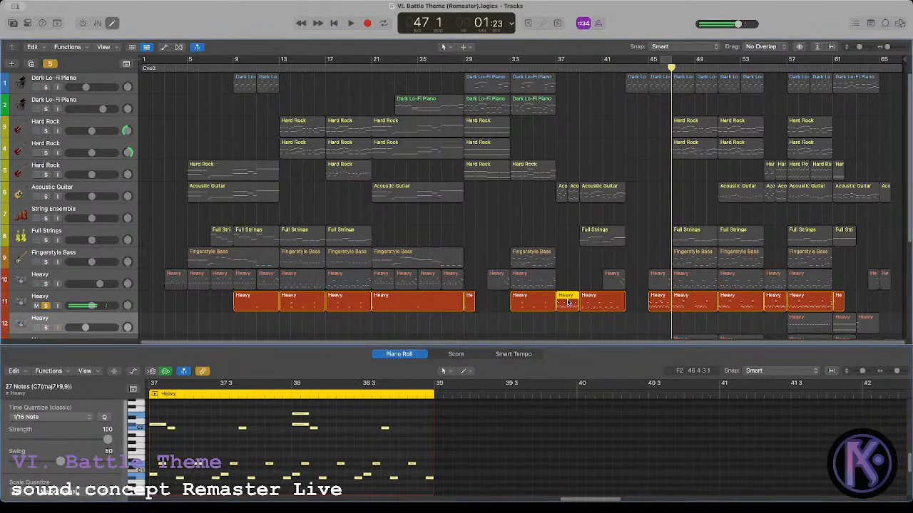
left_click(518, 446)
left_click(686, 308)
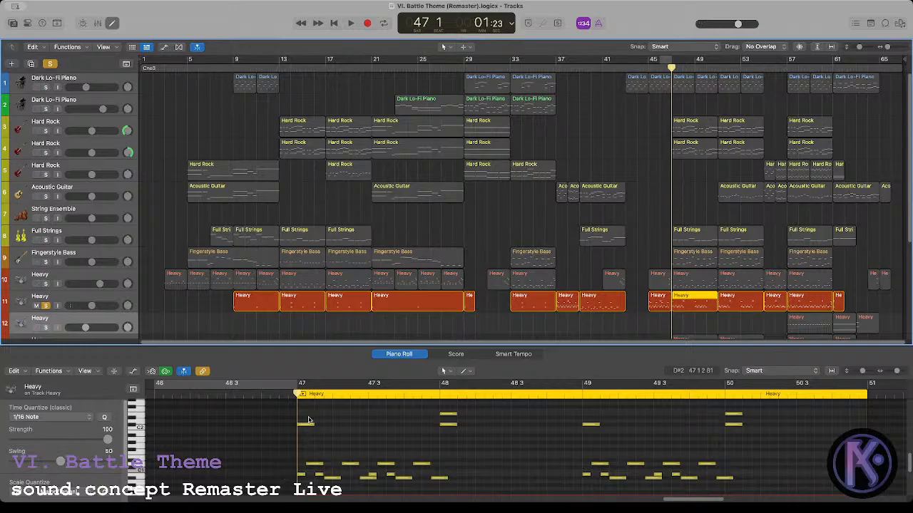
left_click_drag(302, 457, 480, 484)
key("Delete")
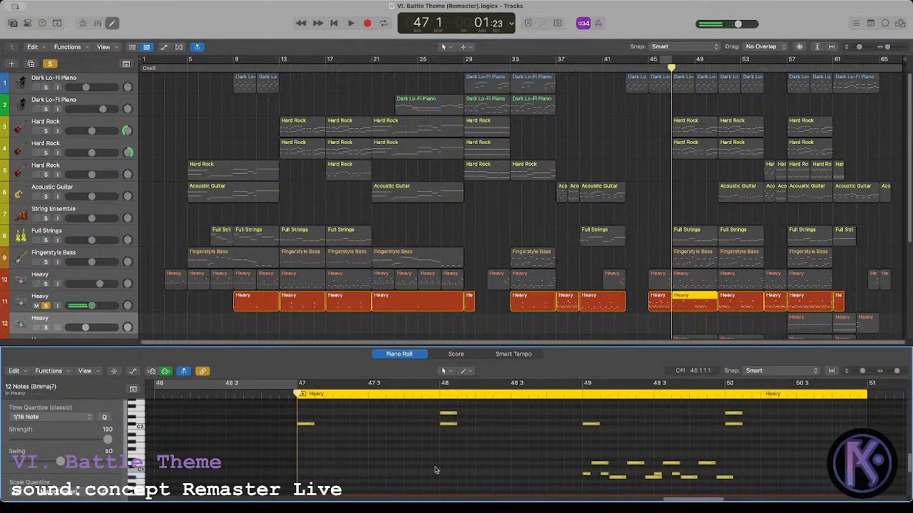
key("ctrl+z")
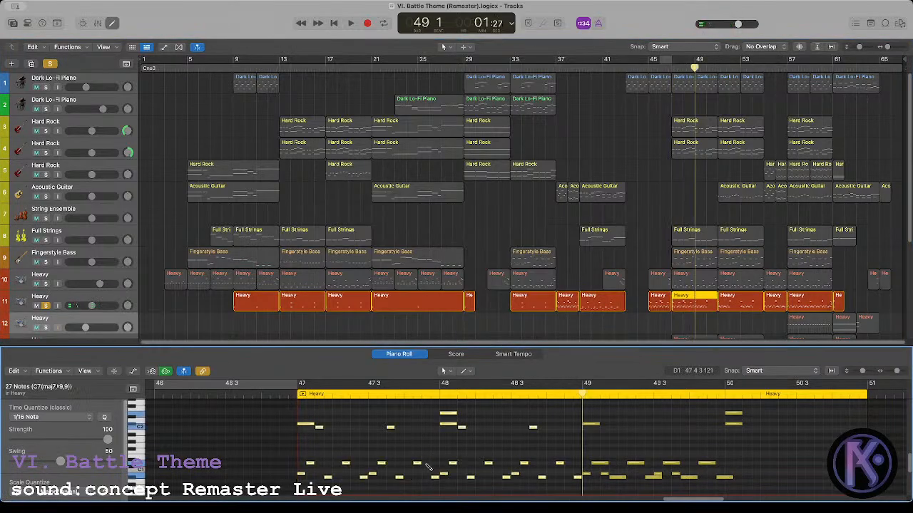
Step: Transpose the pasted notes by octaves to isolate and delete the three duplicate long notes, then return the remaining 24 to their original pitch
key("alt+shift+Up")
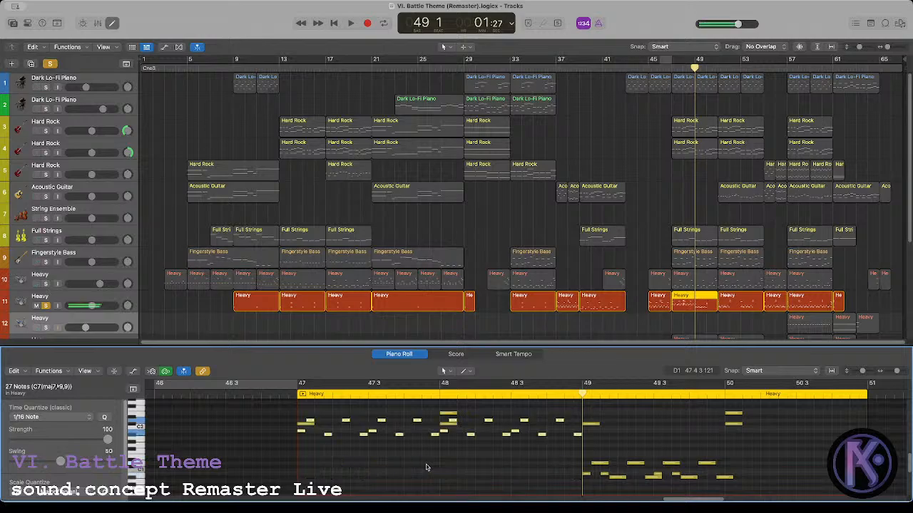
key("alt+shift+Down")
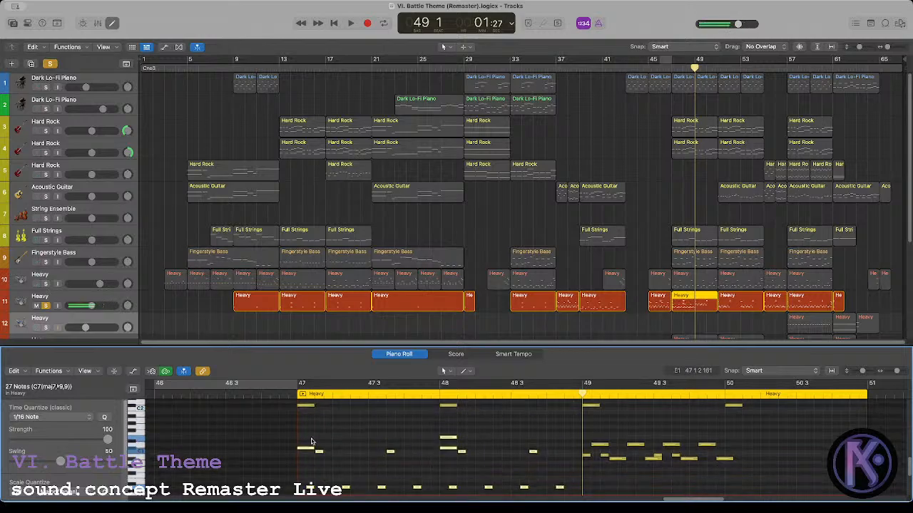
left_click_drag(307, 431, 529, 452)
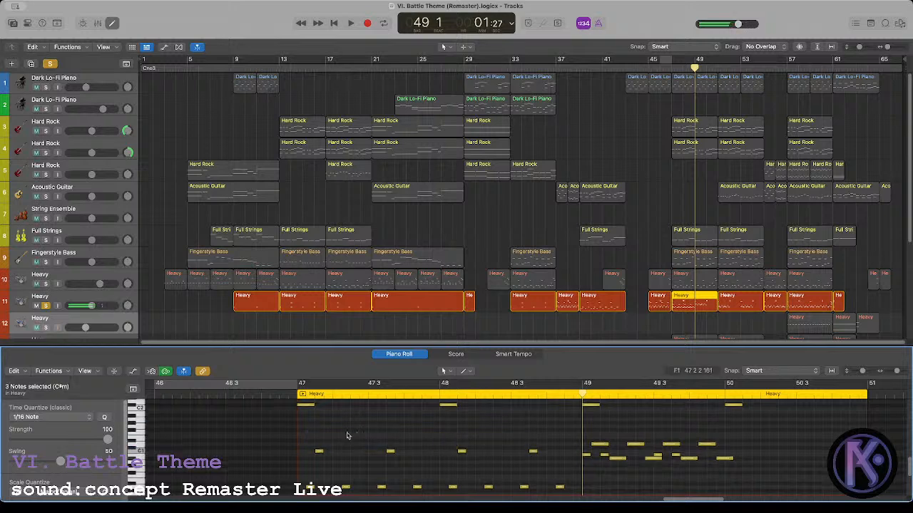
key("alt+shift+Down")
left_click_drag(301, 416, 576, 482)
key("alt+shift+Down")
scroll(576, 482, "up", 5)
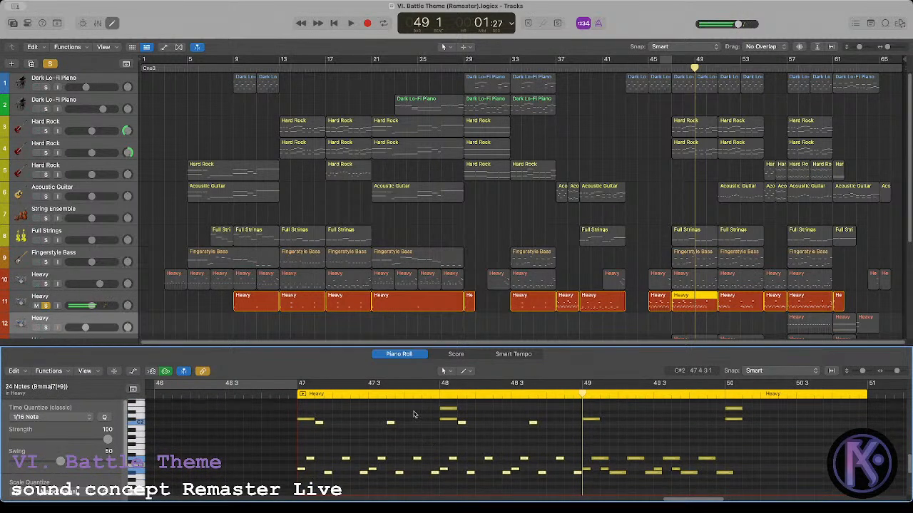
Step: Enlarge the piano roll and audition track 11's new pattern from bar 47
left_click_drag(364, 345, 335, 284)
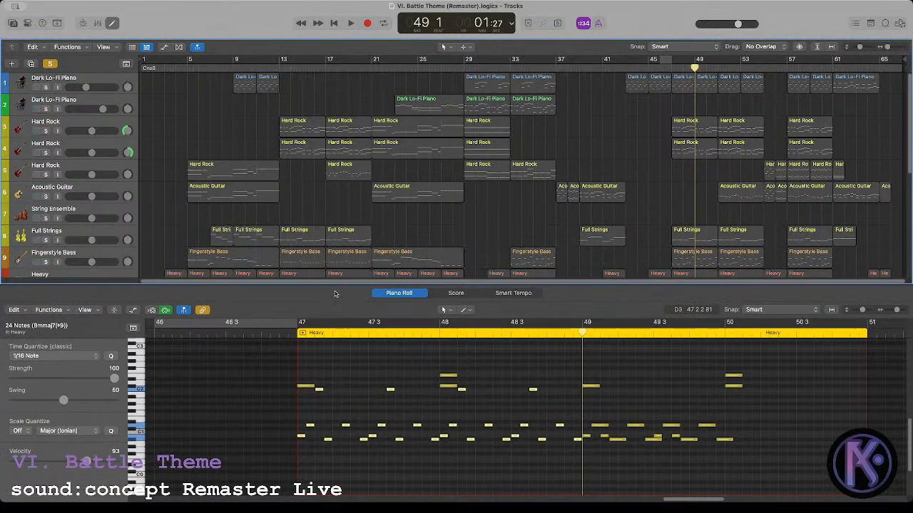
double_click(297, 340)
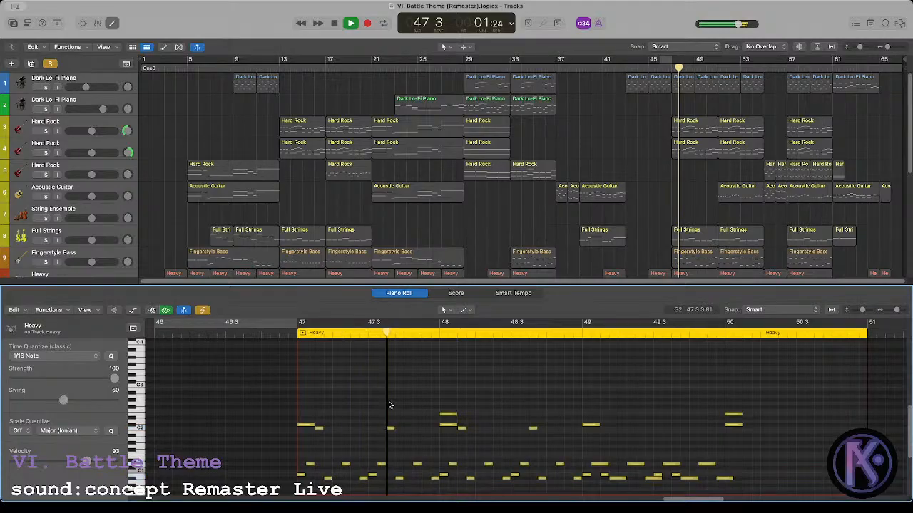
scroll(420, 396, "down", 1)
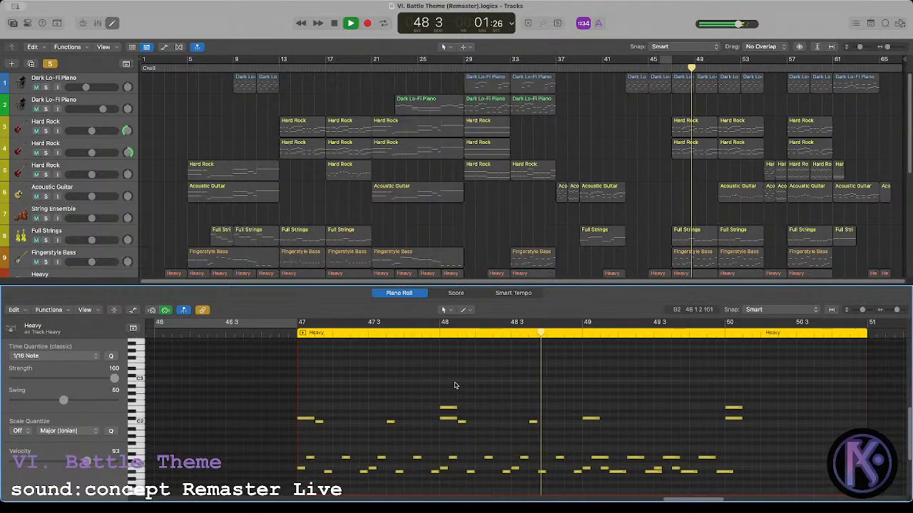
key("space")
Step: Delete the pattern notes in bars 48 and 49 of track 11's Heavy region, keeping the long high notes
left_click_drag(442, 426, 550, 486)
scroll(478, 431, "up", 5)
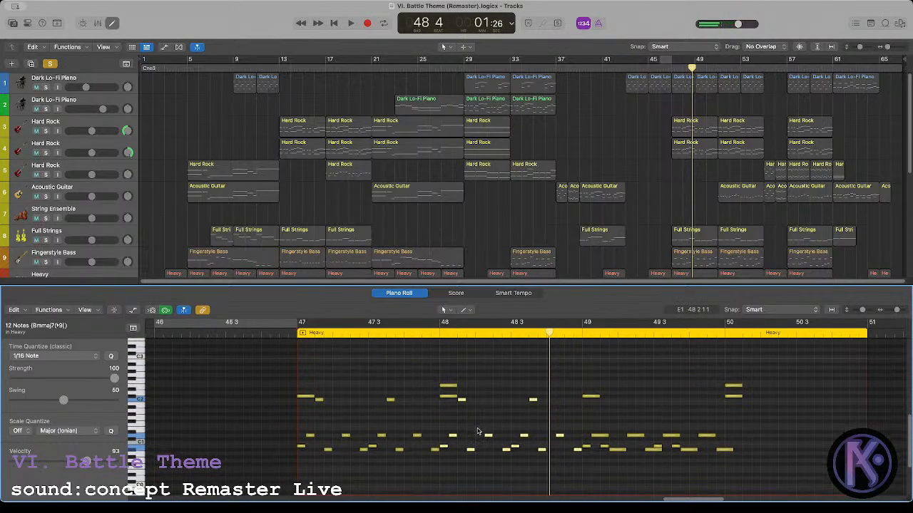
left_click_drag(768, 472, 588, 435)
key("Delete")
Step: Copy the 12 pattern notes from bar 47 to bar 49 in track 11's Heavy region
left_click_drag(454, 475, 303, 416)
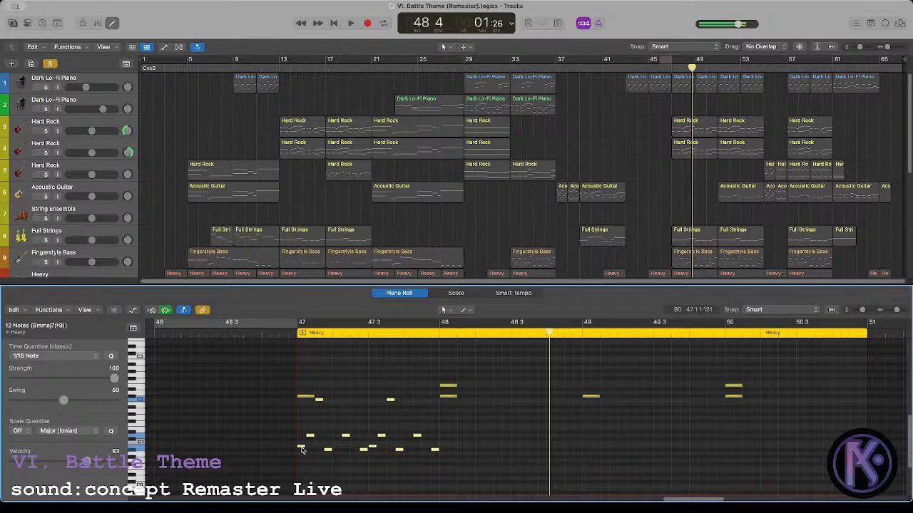
left_click_drag(301, 450, 587, 449)
left_click(526, 415)
Step: Solo track 10 alongside track 11, show both bar 47 Heavy regions together, and audition them from bar 47
left_click(295, 333)
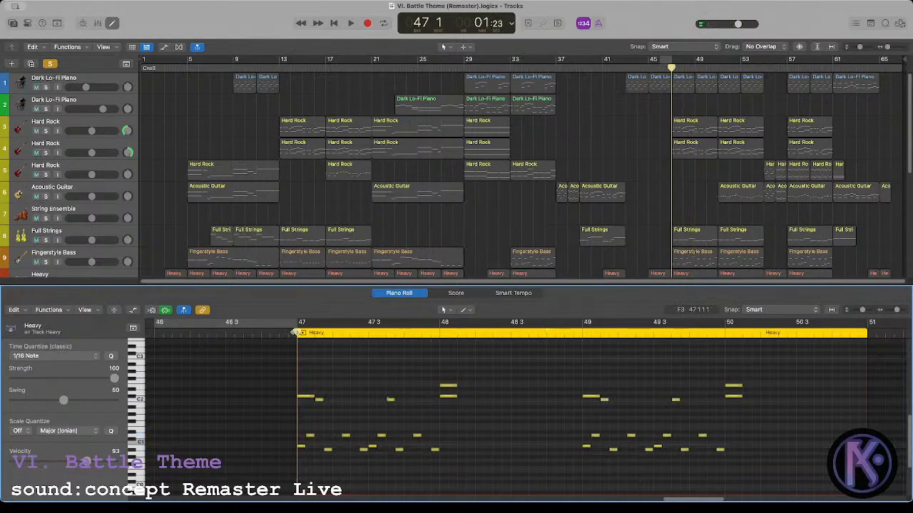
scroll(142, 208, "down", 3)
left_click(141, 208)
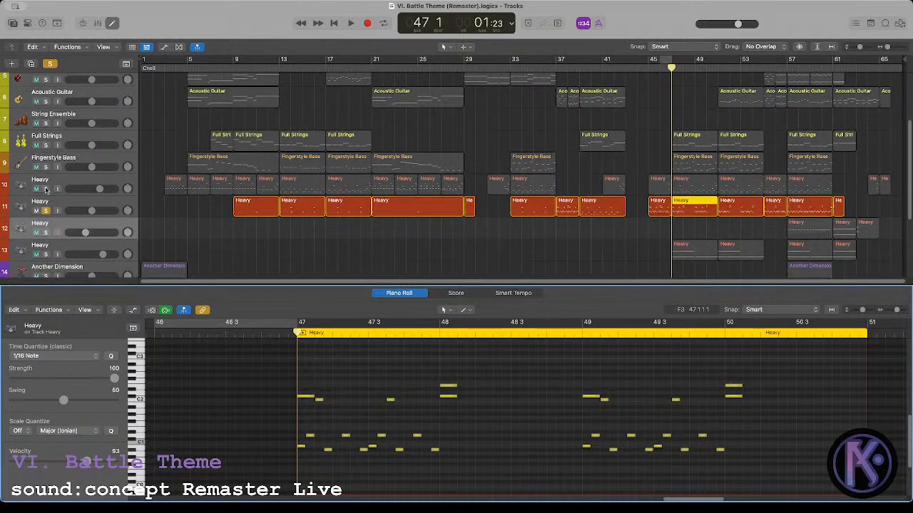
left_click(46, 189, "shift")
left_click(695, 183, "shift")
key("space")
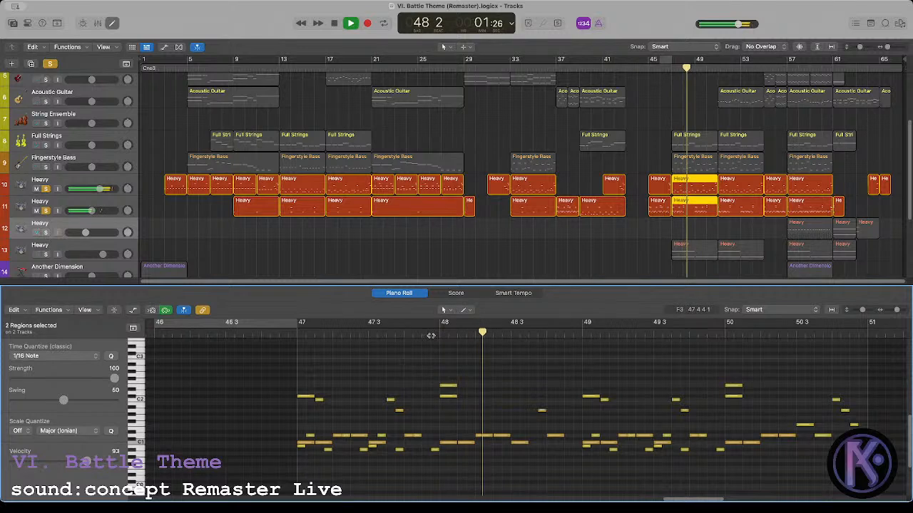
key("space")
Step: Delete the seven notes in bar 47 of track 10's Heavy region
left_click(659, 270)
left_click(695, 183)
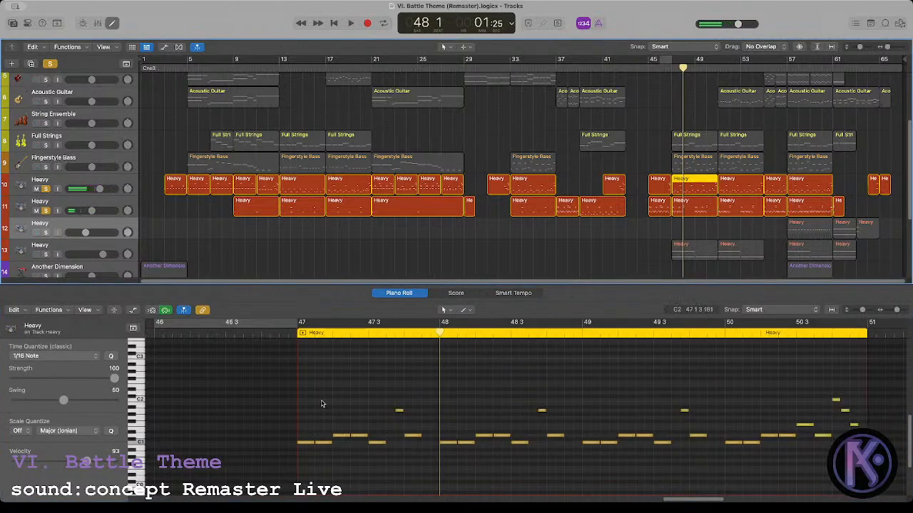
left_click_drag(303, 395, 438, 467)
key("Delete")
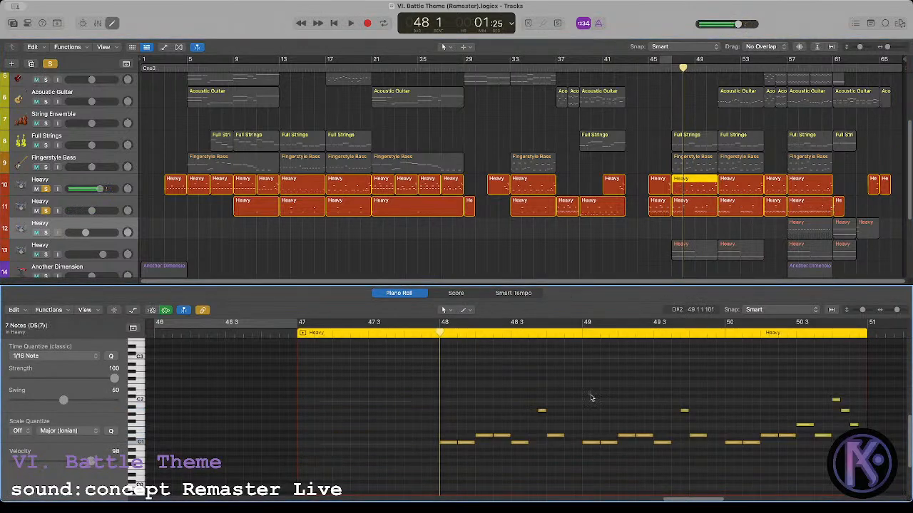
Step: Delete the seven notes in bar 49 of track 10's Heavy region and merge track 11's bar 47 Heavy region into it
left_click_drag(590, 398, 707, 477)
key("Delete")
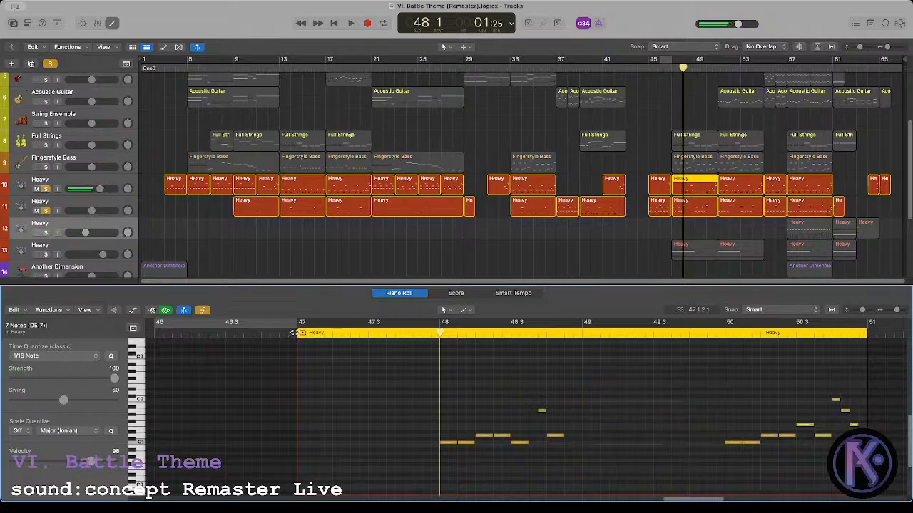
key("space")
left_click(685, 205, "shift")
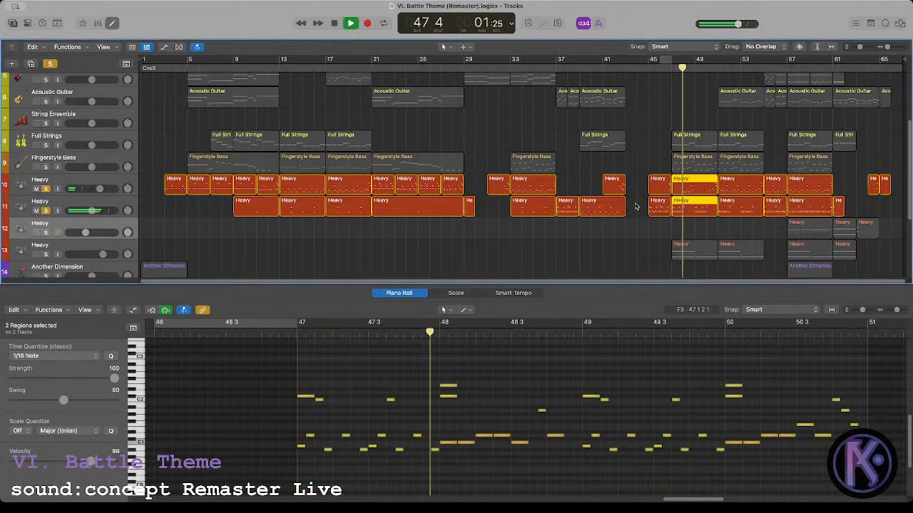
key("space")
left_click(690, 210)
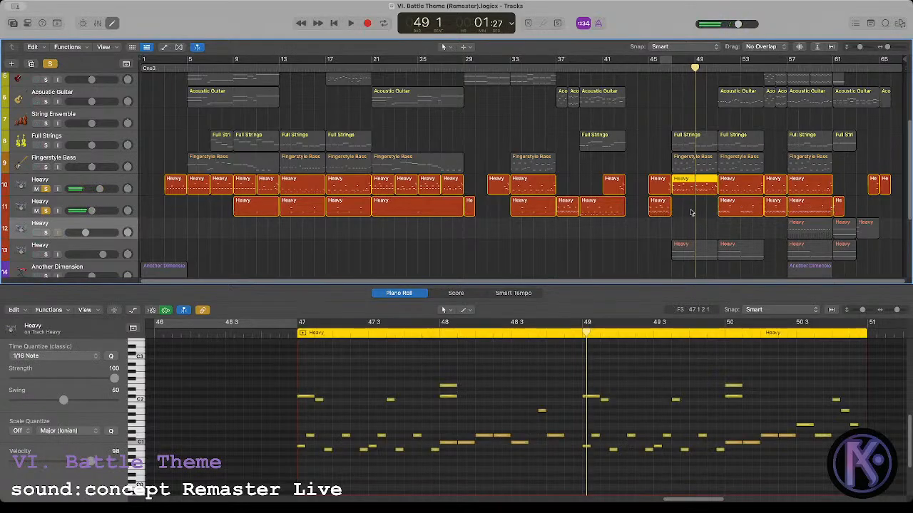
Step: Unsolo tracks 10 and 11 and play the full mix from bar 47
left_click(671, 79)
left_click(46, 189)
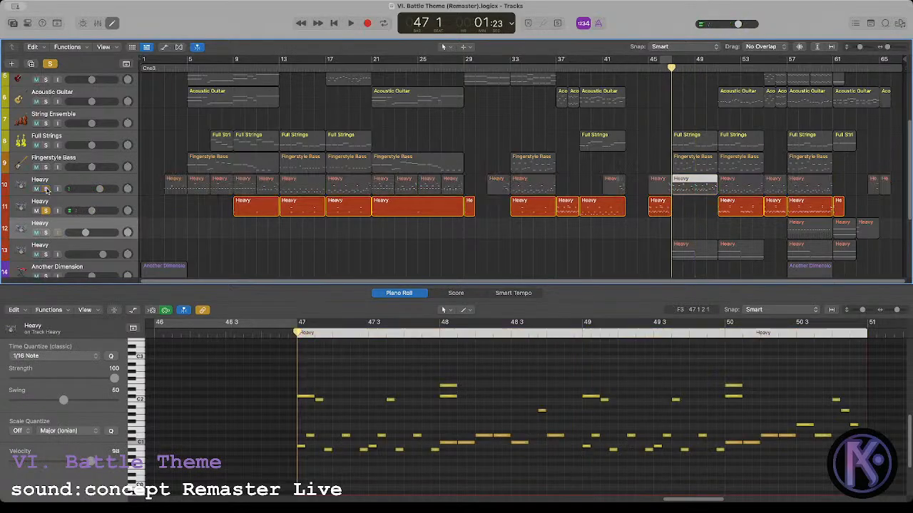
key("space")
Step: Replace track 10's bar 51 Heavy region with a copy of the merged bar 47 region, and delete track 11's bar 51 region
left_click(696, 216)
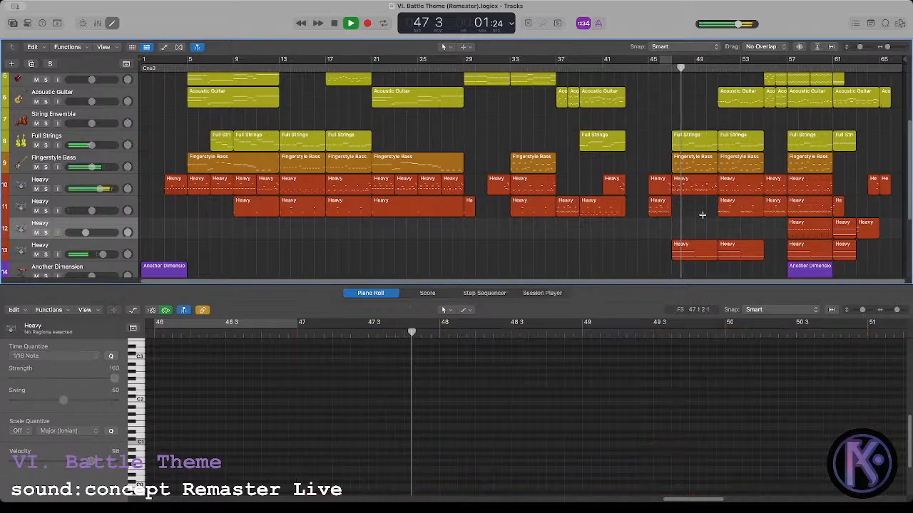
left_click(737, 212)
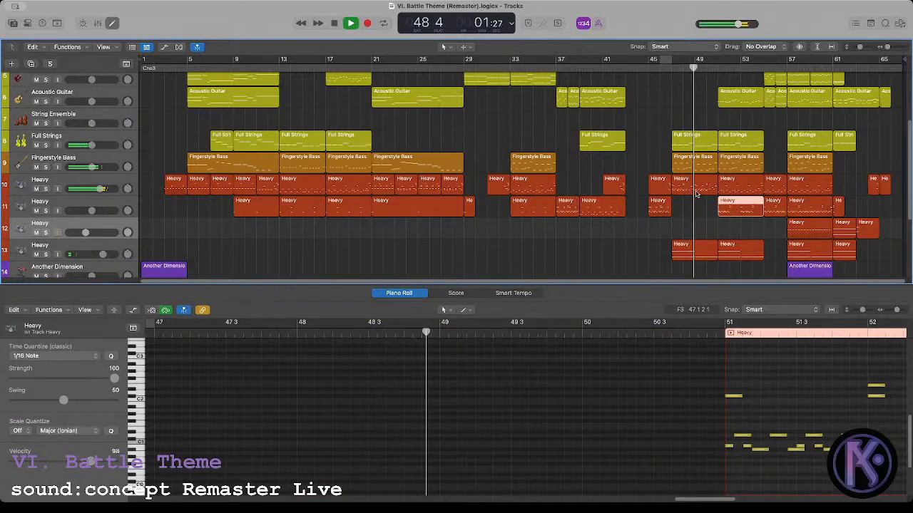
left_click_drag(693, 189, 737, 205)
key("Delete")
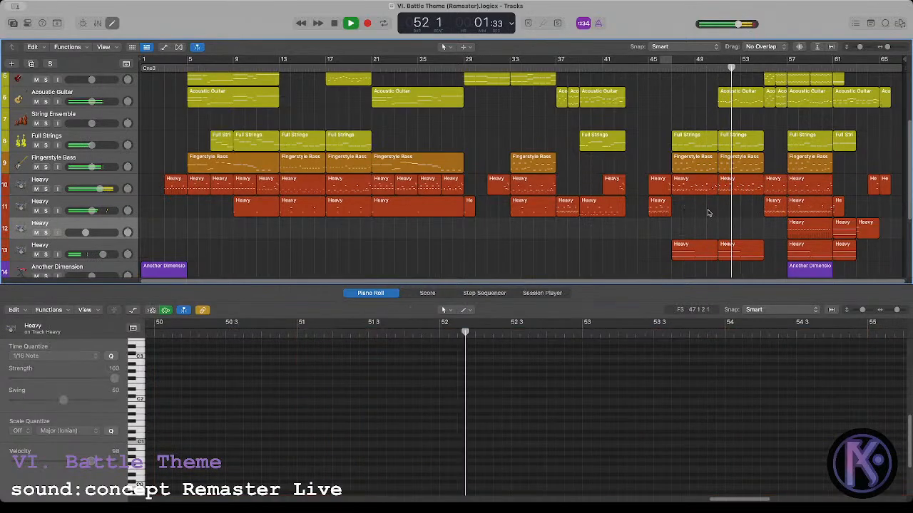
Step: Move the 12 long high notes out of track 10's Heavy regions at bars 47 and 51 into matching regions on track 11
key("space")
left_click(670, 69)
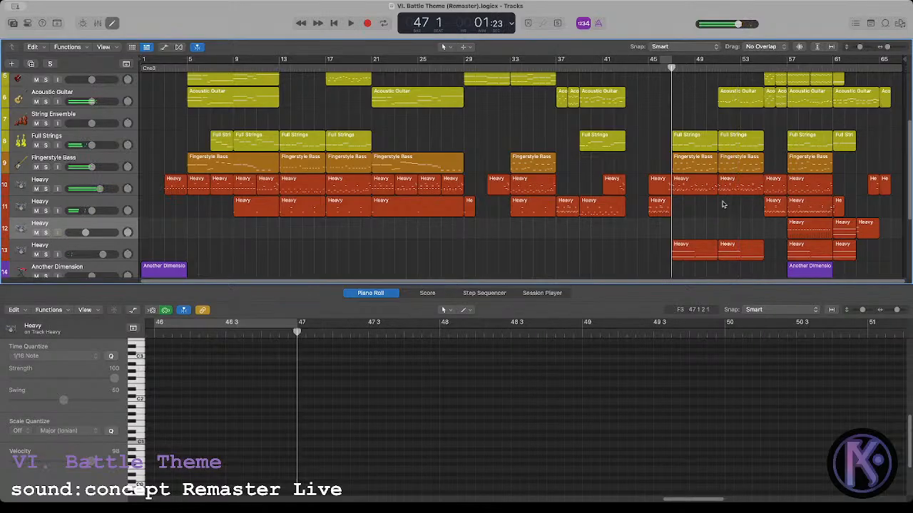
left_click_drag(679, 187, 726, 191)
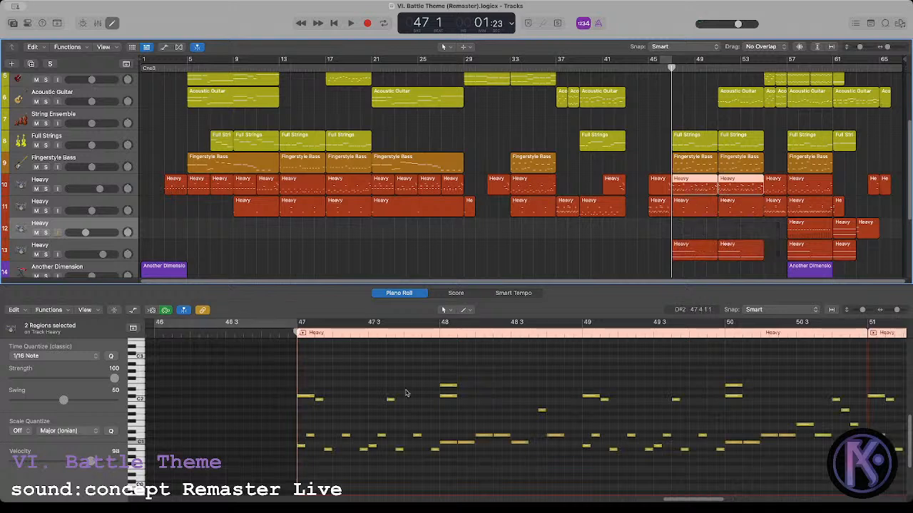
left_click(134, 388)
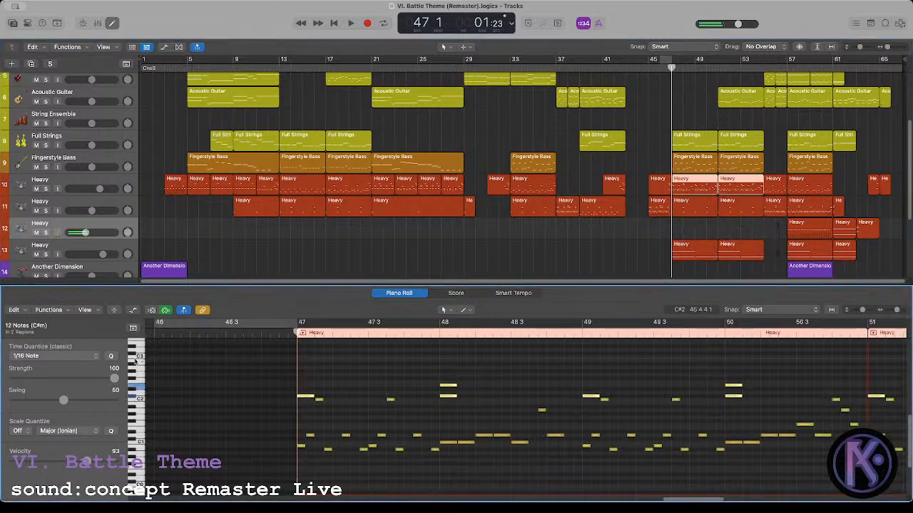
key("Delete")
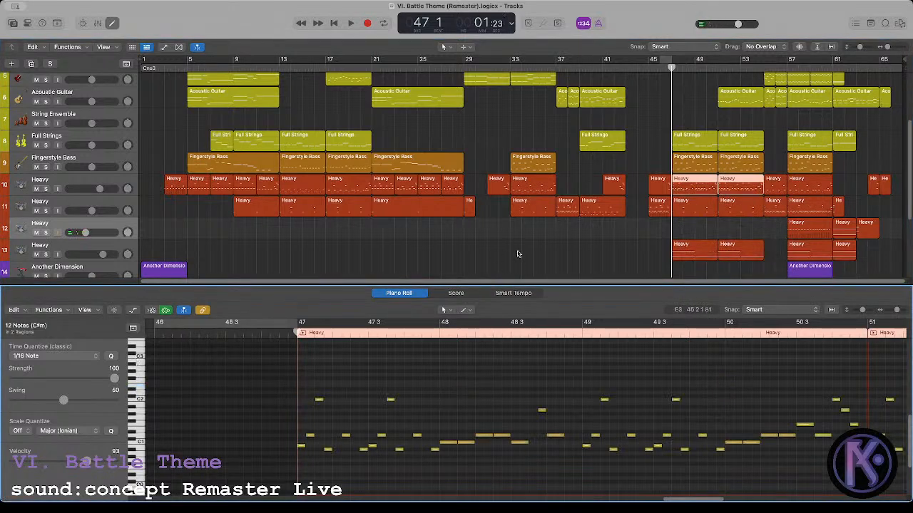
Step: Audition the split drums from bar 47 and delete the opening long note at bar 47 in track 11's Heavy region
left_click(633, 247)
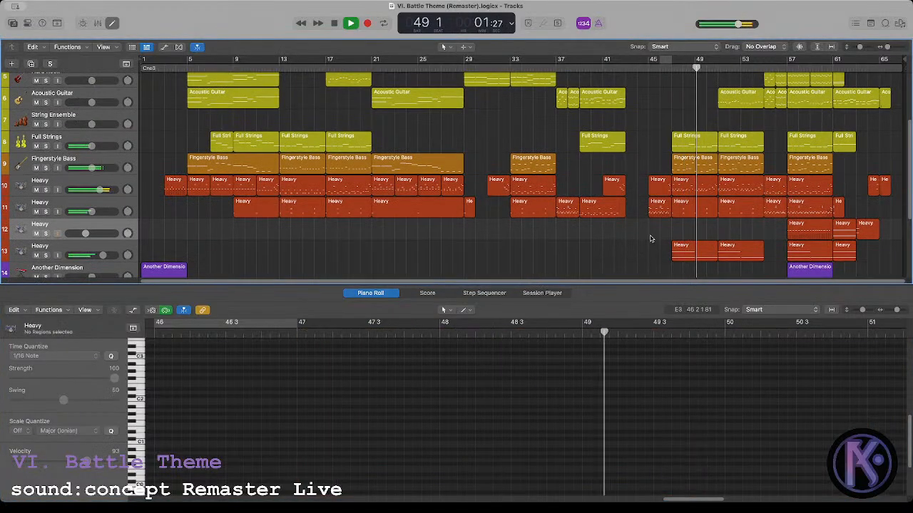
scroll(652, 239, "up", 2)
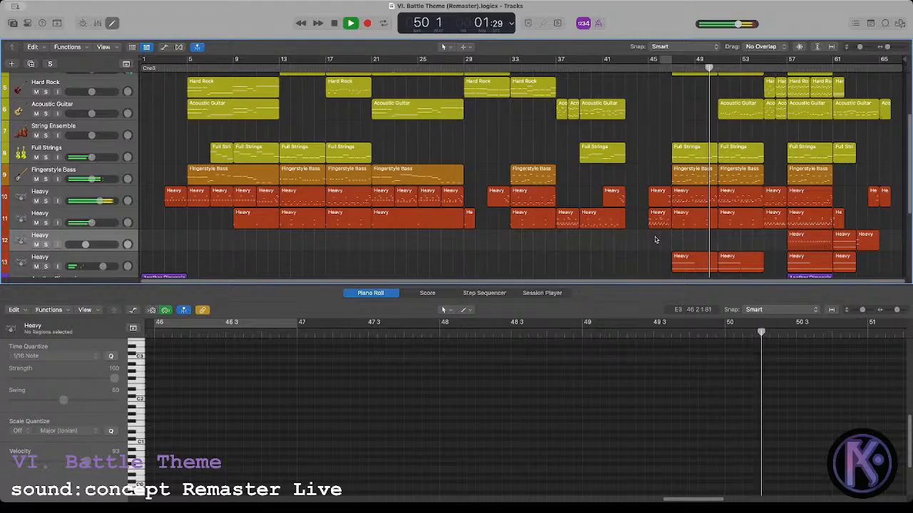
scroll(656, 240, "up", 1)
key("space")
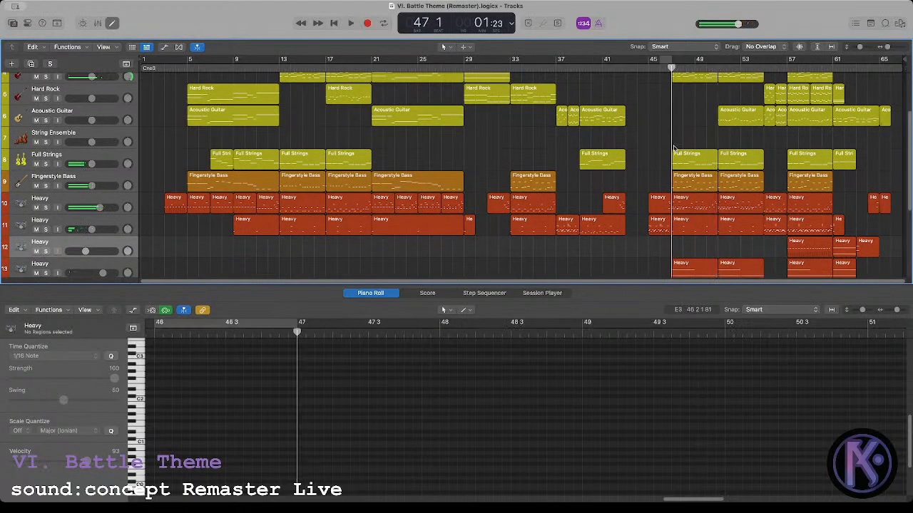
left_click(688, 228)
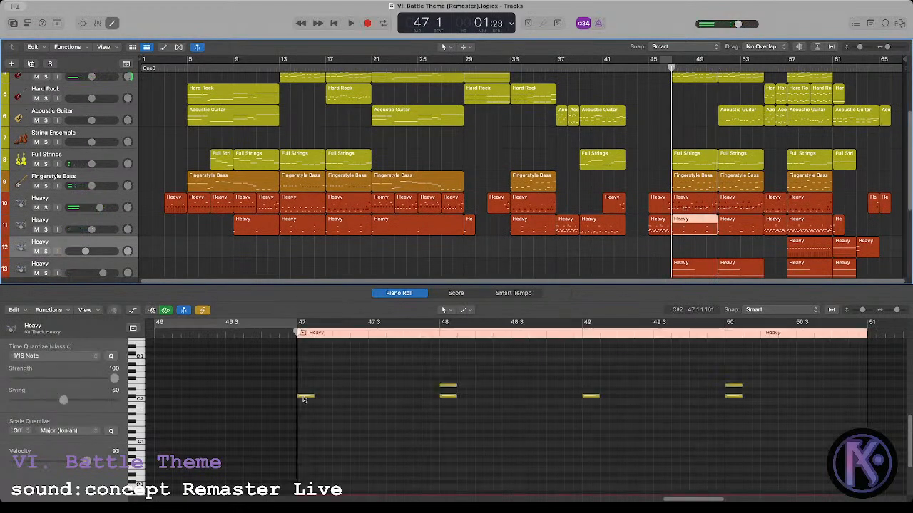
left_click(304, 396)
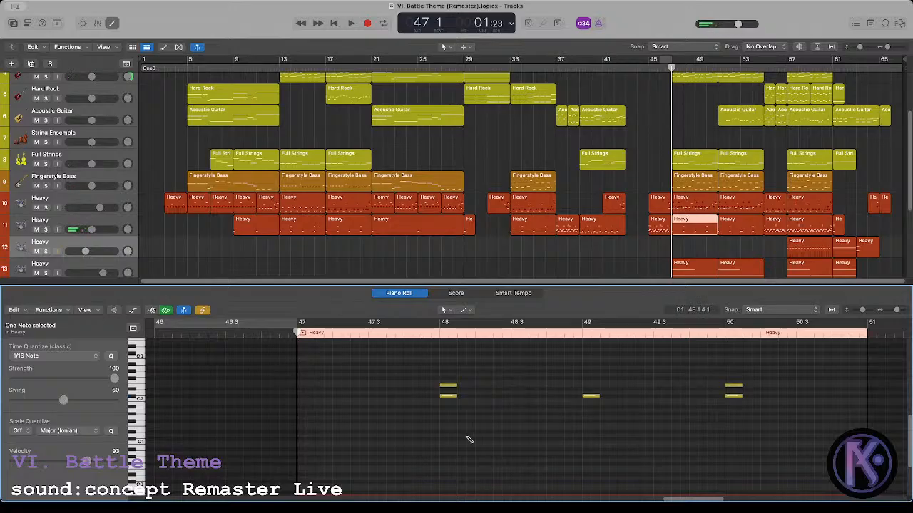
left_click(372, 442)
Step: Show the notes of the bar 47 Fingerstyle Bass region, solo track 9, and listen from bar 47
left_click(682, 183)
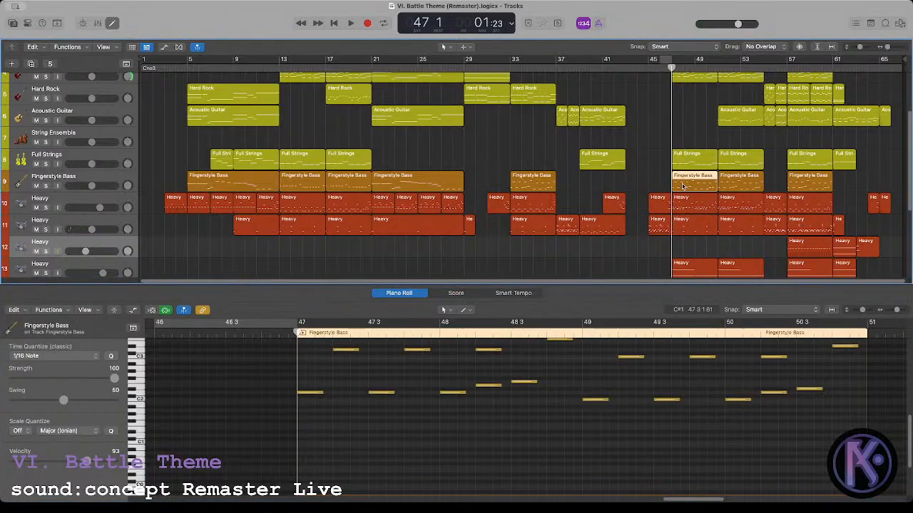
scroll(557, 255, "up", 1)
scroll(481, 358, "up", 2)
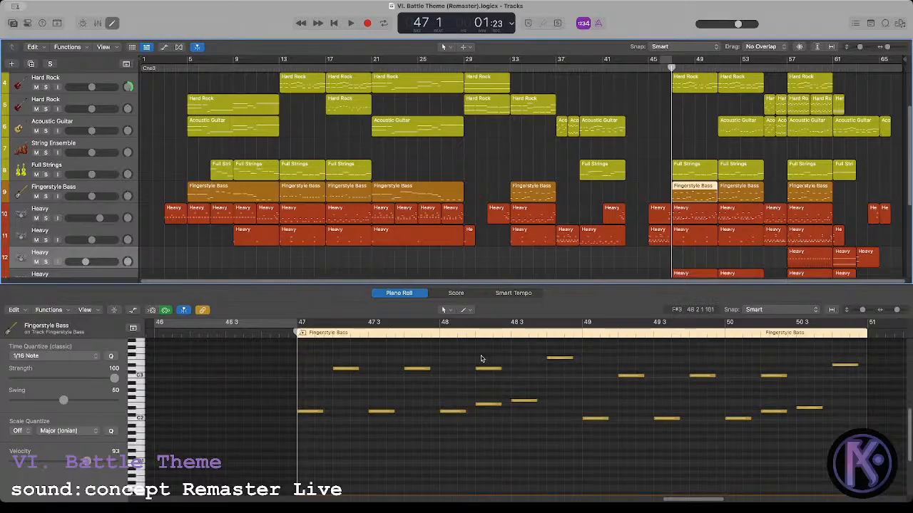
left_click(45, 197)
key("space")
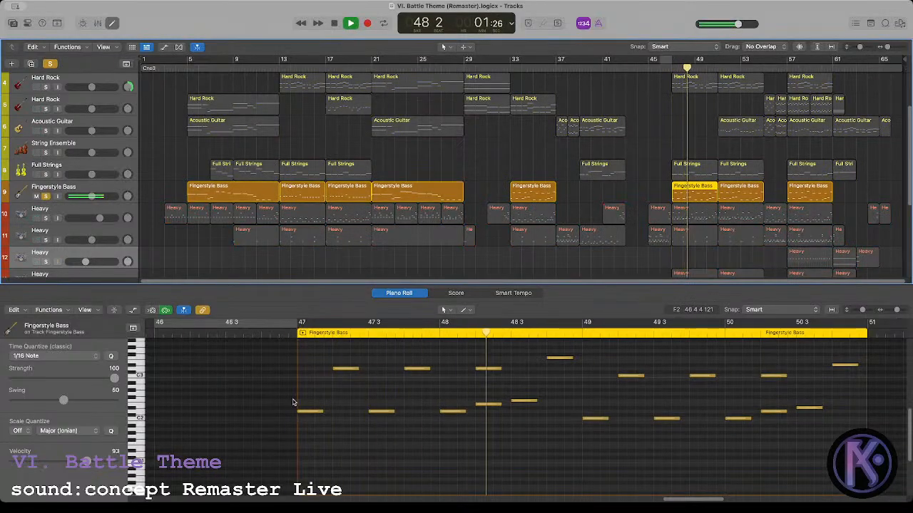
key("space")
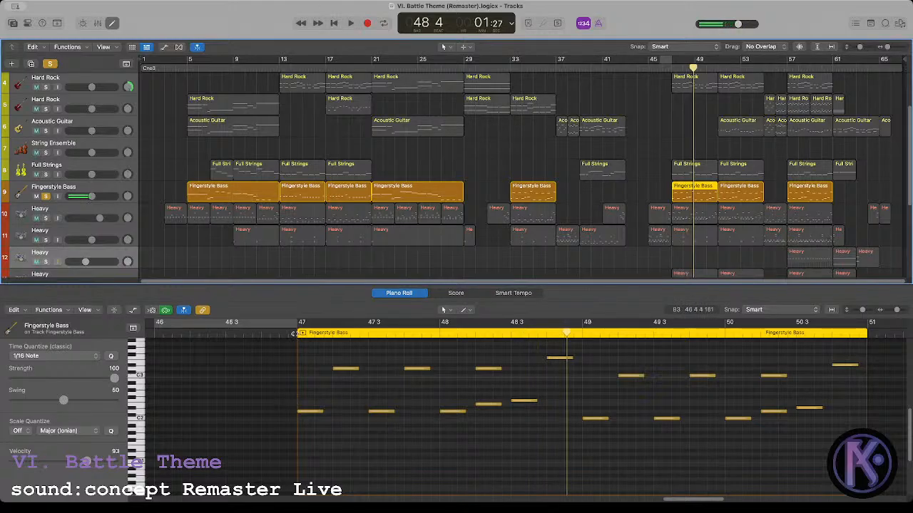
Step: Copy the three rising low notes starting at bar 48 of the Fingerstyle Bass to bar 14 in the bass region at bar 13
left_click_drag(449, 393, 523, 431)
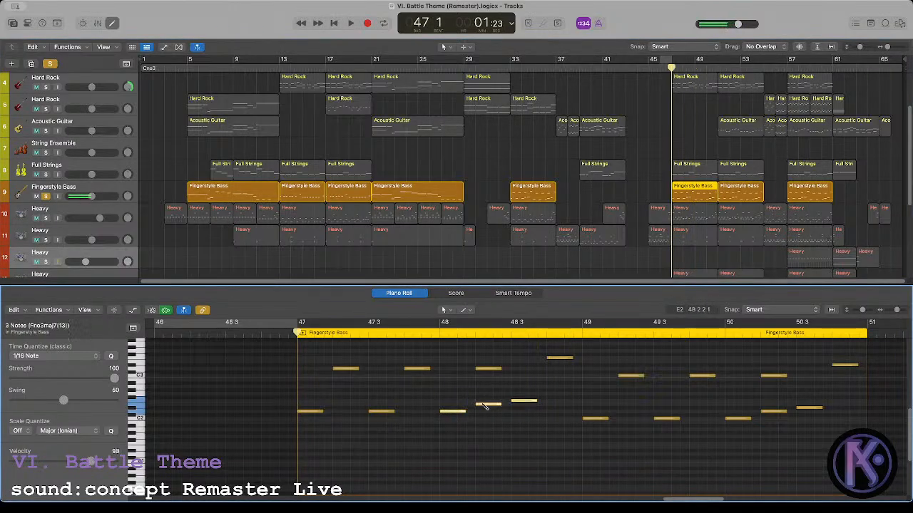
left_click(440, 340)
left_click(452, 363)
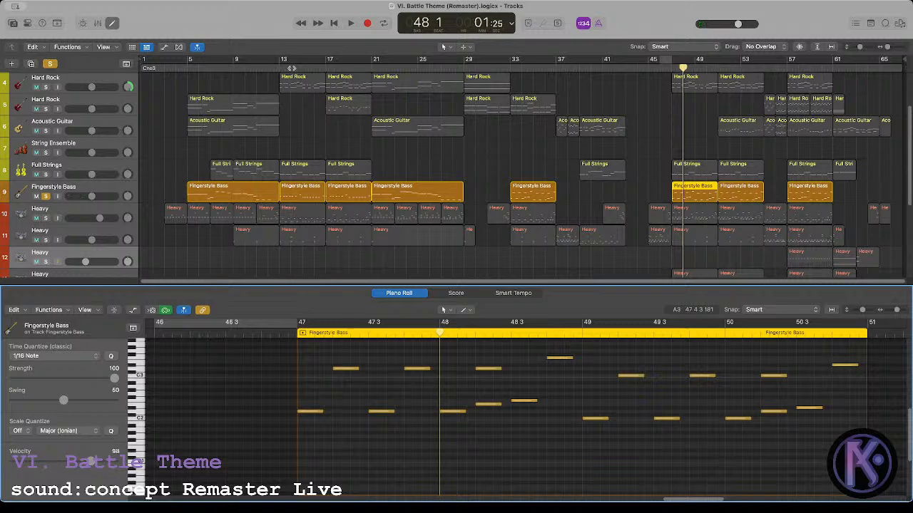
left_click(292, 69)
left_click(299, 194)
left_click(374, 387)
key("super+v")
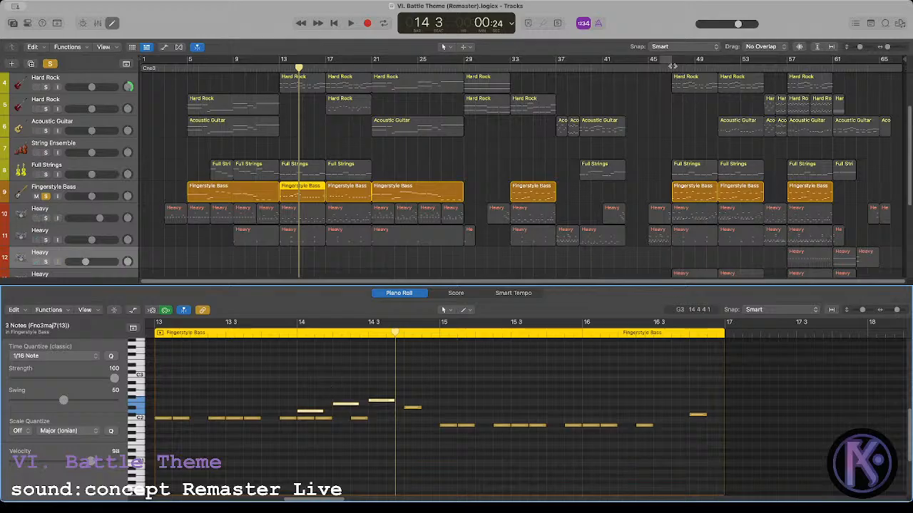
Step: Audition the low bass notes at bars 47 and 48 of the Fingerstyle Bass region, and unsolo track 9
left_click(672, 65)
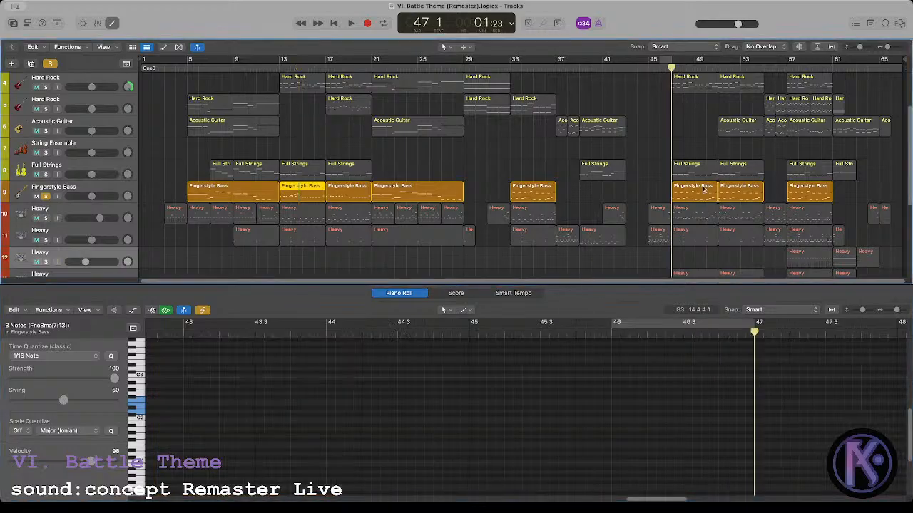
left_click(702, 193)
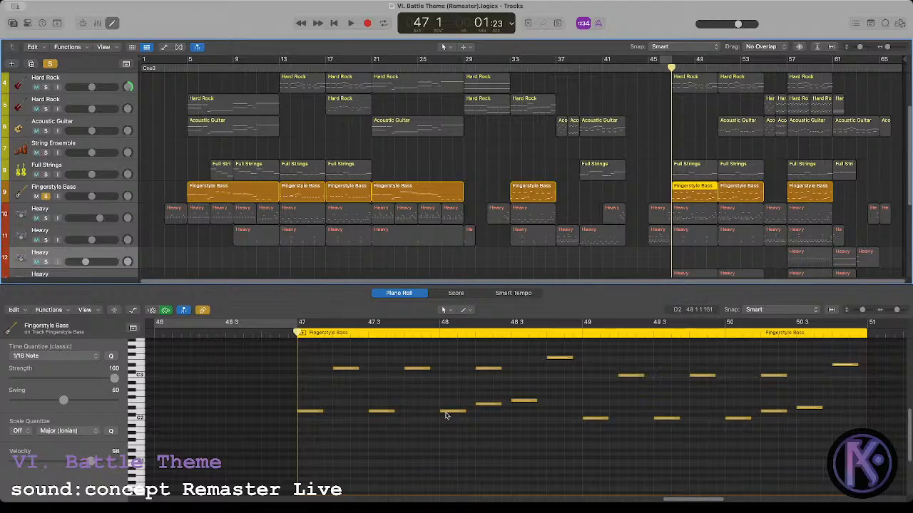
left_click(446, 413)
left_click(310, 412)
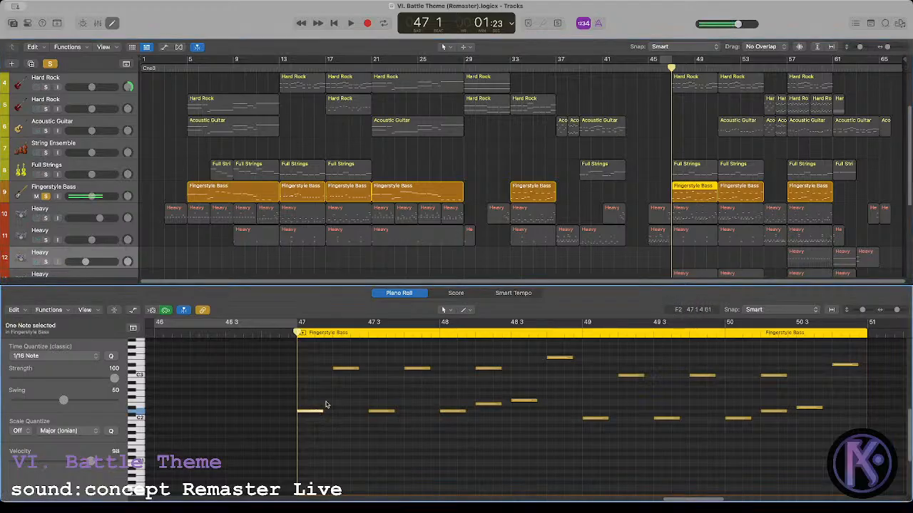
left_click(326, 405)
left_click(46, 197)
Step: Compare the opening notes of the two bar 47 Hard Rock regions with the Fingerstyle Bass, and play the full mix from bar 47
scroll(737, 193, "up", 3)
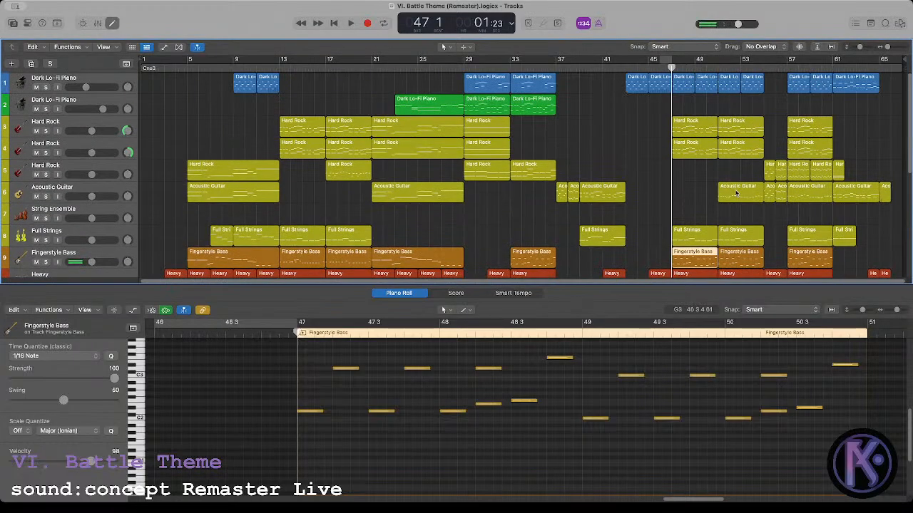
left_click(690, 124)
left_click(702, 147, "shift")
left_click_drag(317, 368, 322, 452)
left_click(338, 384)
left_click(689, 255)
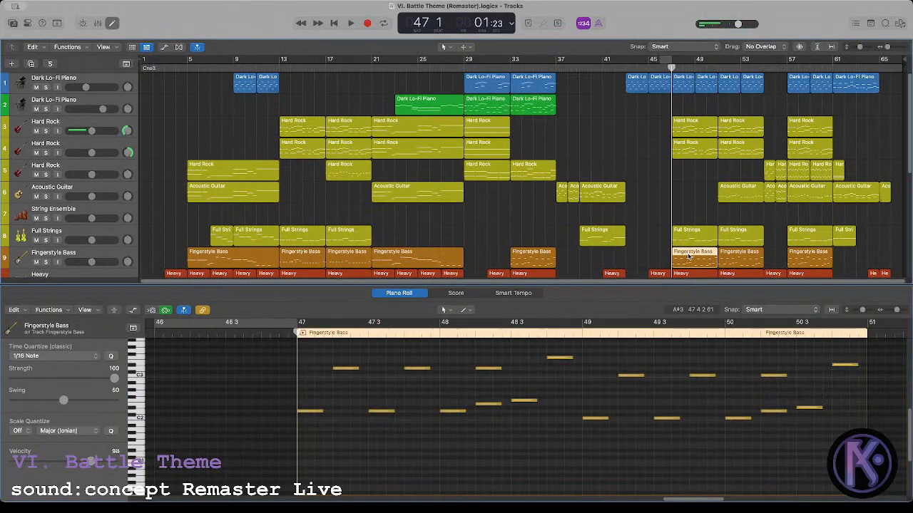
left_click_drag(313, 353, 352, 443)
key("space")
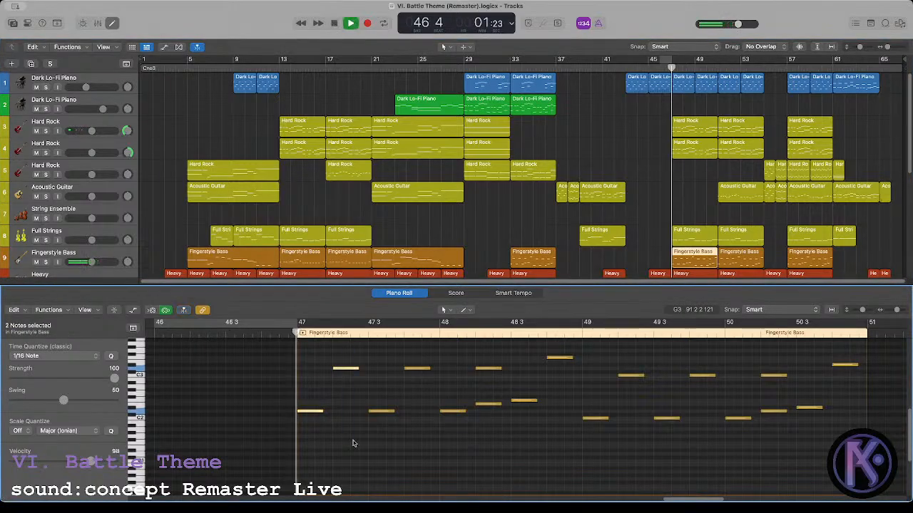
left_click(358, 444)
key("space")
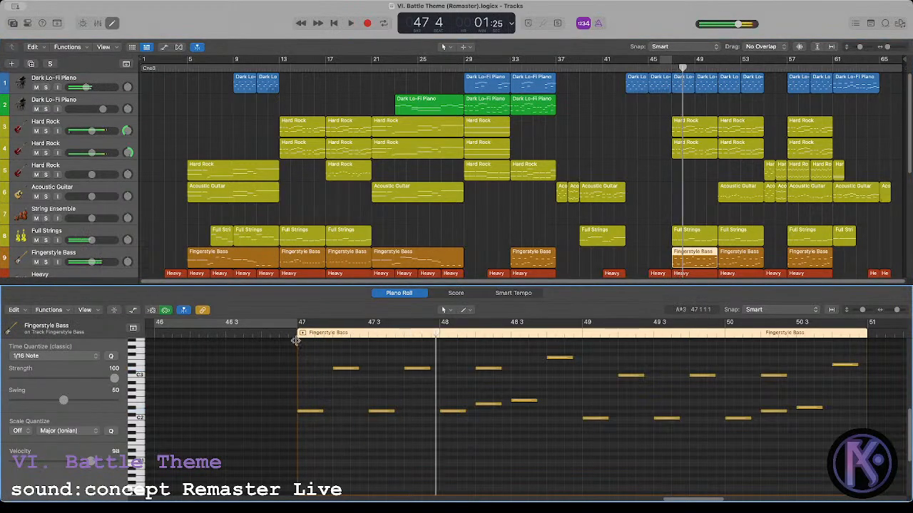
left_click(298, 333)
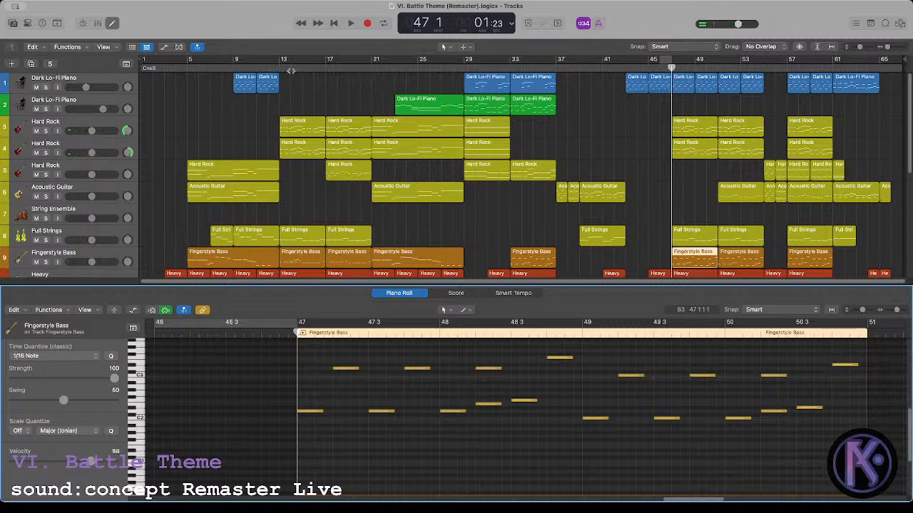
Step: Transpose the three pasted bass notes in bar 14 of the Fingerstyle Bass region down two semitones
left_click(291, 70)
left_click(300, 257)
left_click_drag(306, 389, 387, 417)
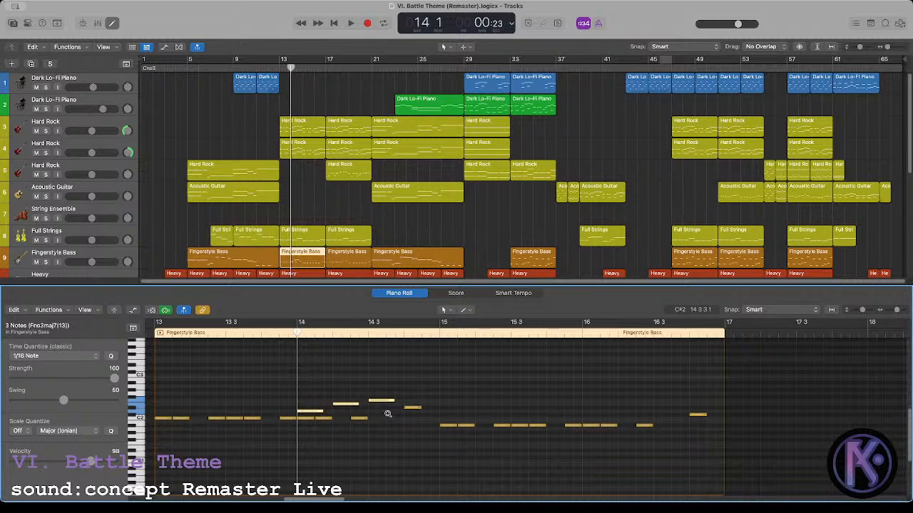
key("alt+Down")
key("alt+Down")
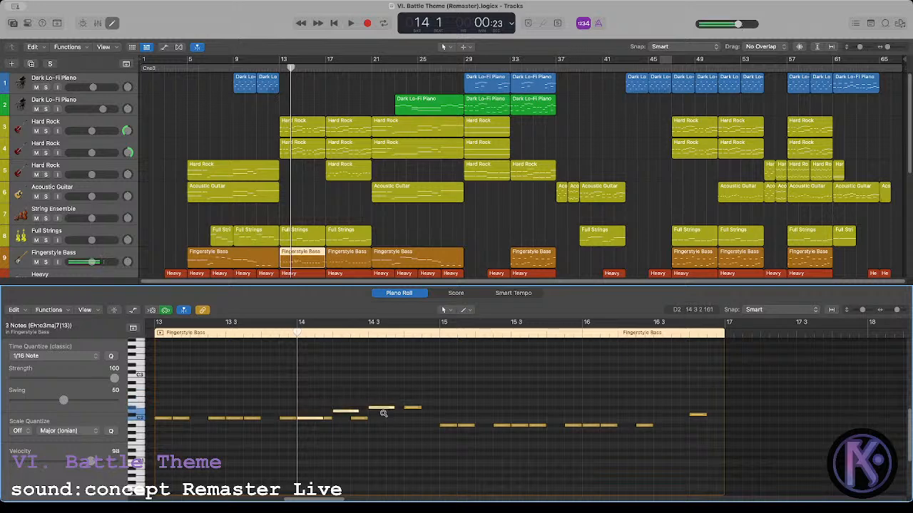
Step: Shorten the three pasted bass notes to match their neighbours and delete the clashing C2 notes in bar 14
left_click_drag(321, 418, 314, 426)
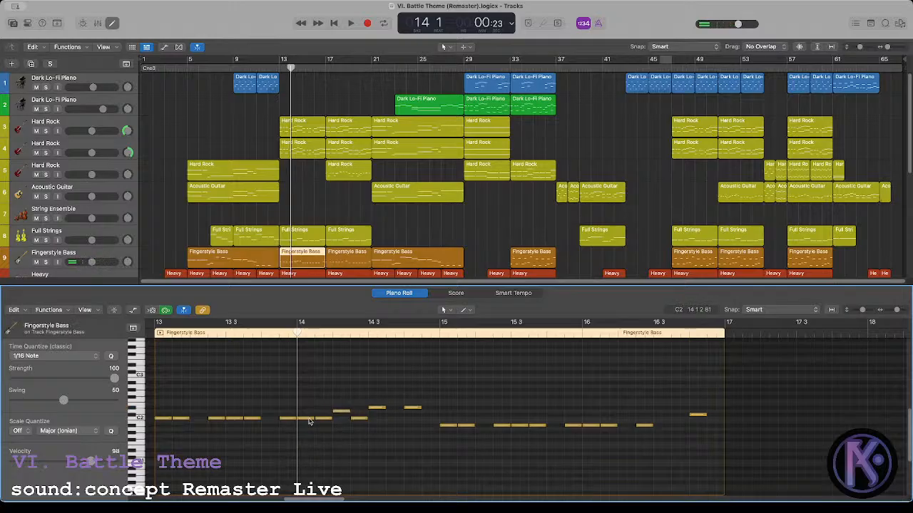
left_click(310, 420)
key("Delete")
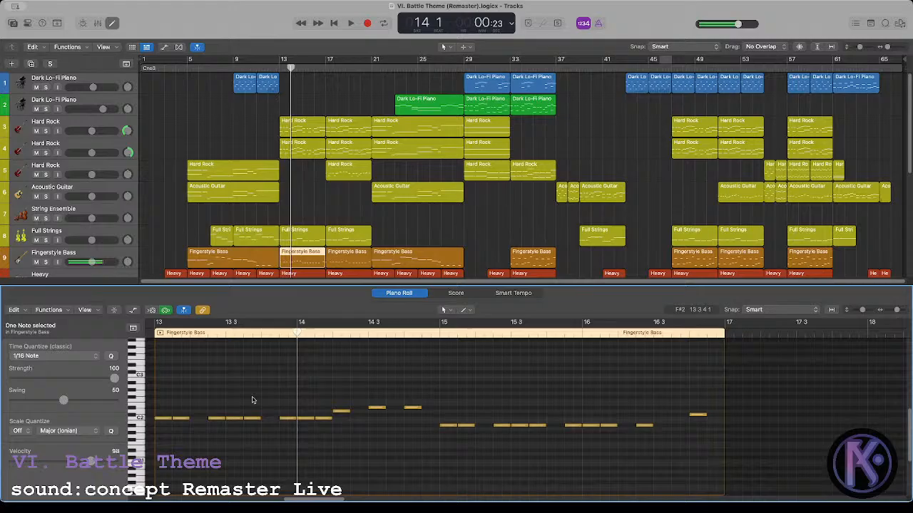
Step: Play the Fingerstyle Bass region with the full mix from bar 13 to check the edited bar 14 notes
left_click(162, 337)
key("space")
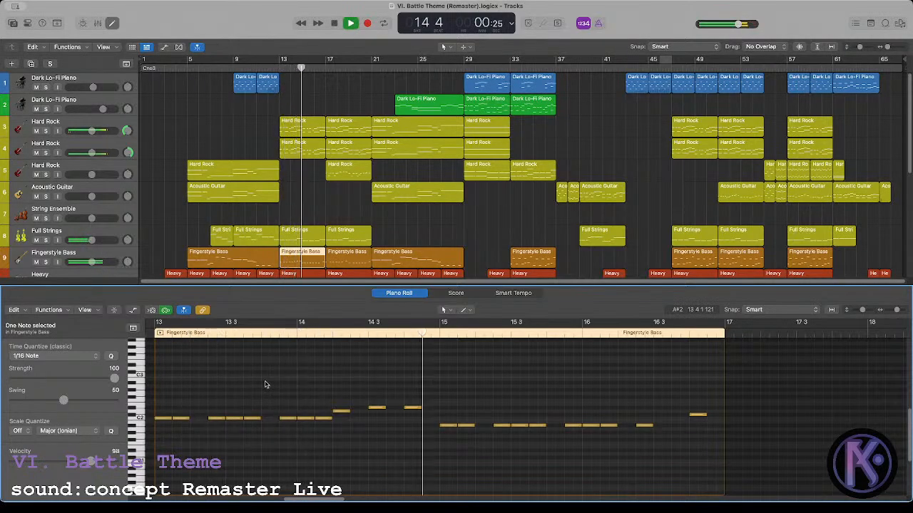
key("space")
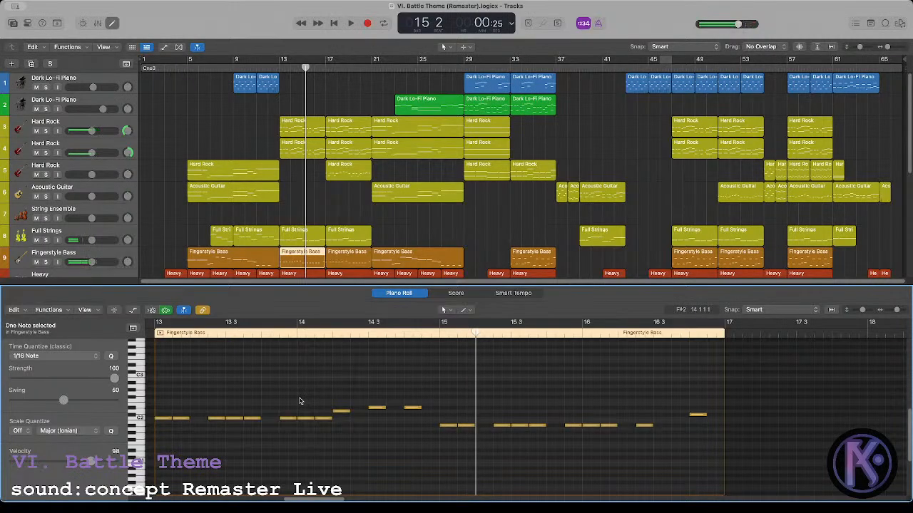
key("space")
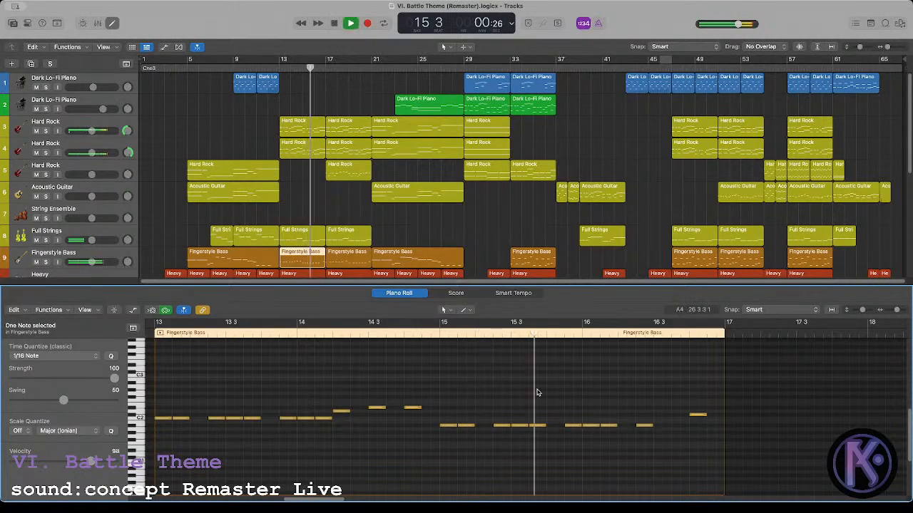
left_click(538, 392)
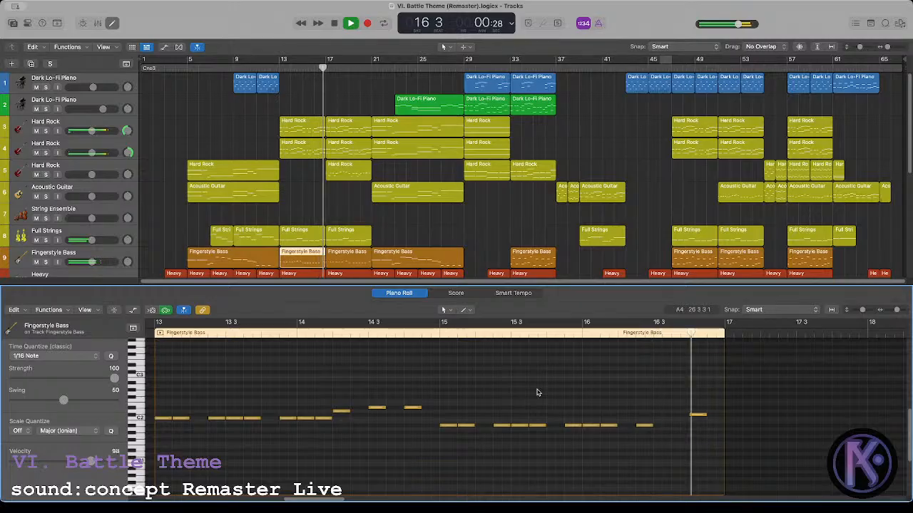
key("space")
key("shift+Return")
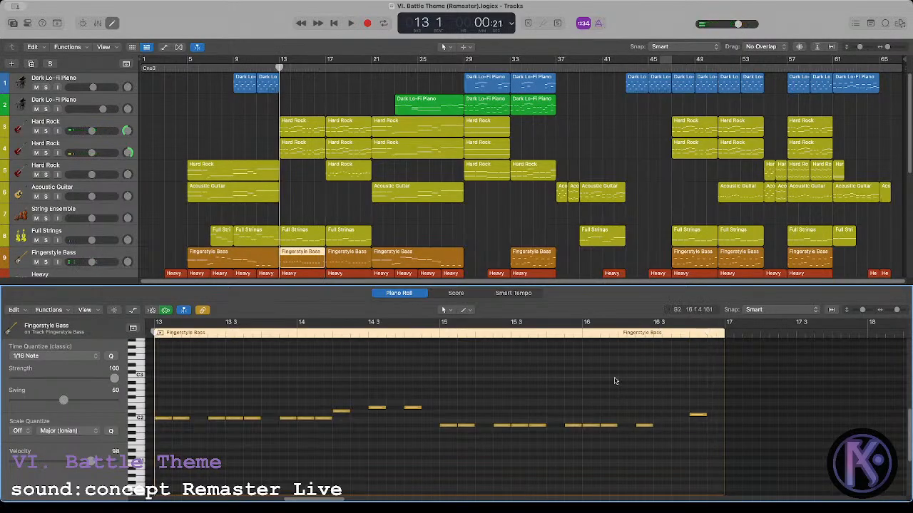
Step: Show the track 4 Hard Rock region alongside the Fingerstyle Bass and play both from bar 13 to compare bar 14
left_click_drag(335, 401, 391, 425)
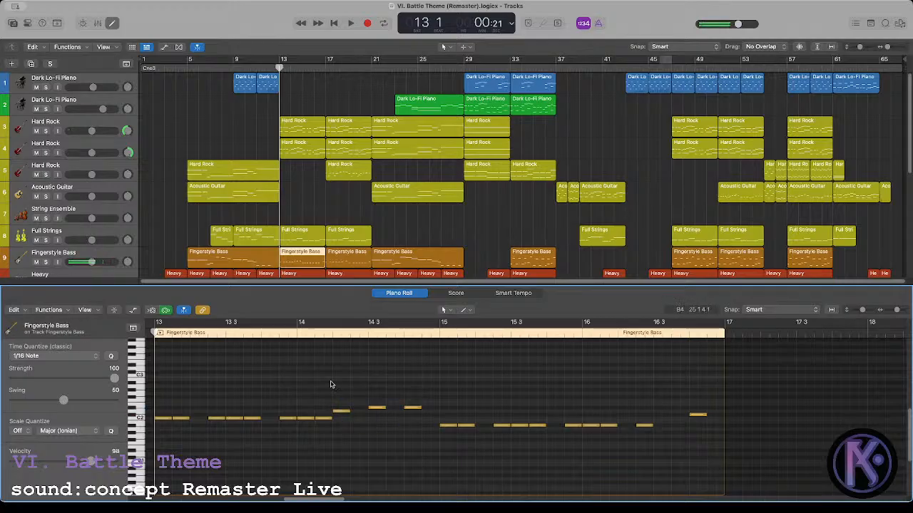
key("space")
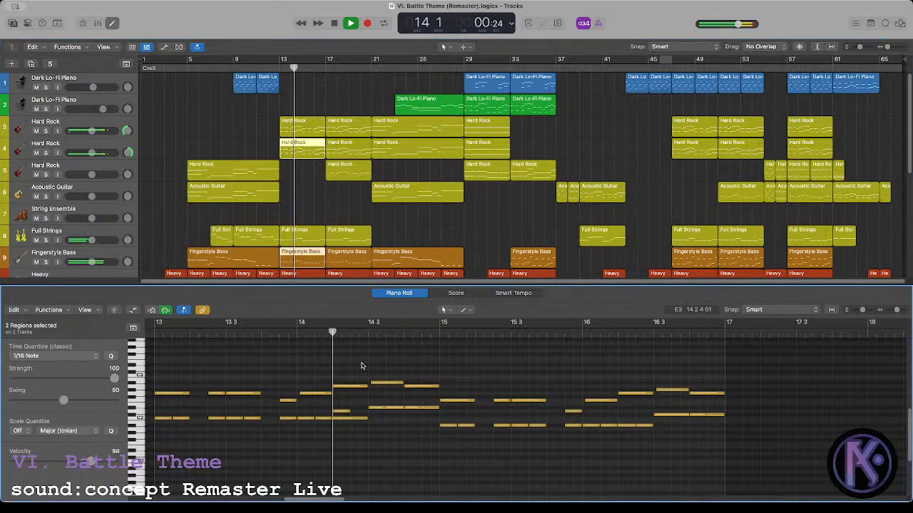
key("space")
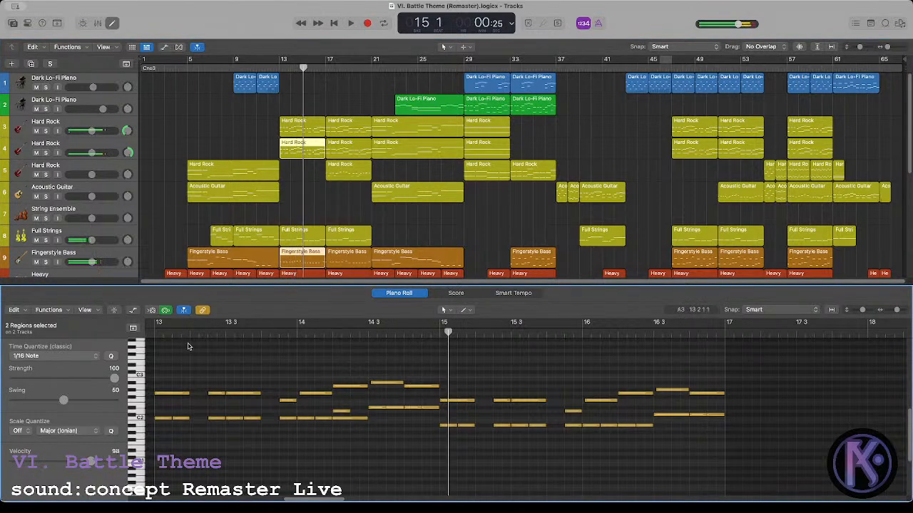
left_click(152, 332)
Step: Lower the last Fingerstyle Bass note in bar 14 by one semitone, play from bar 13, and reselect only the bass region
left_click_drag(415, 378, 412, 407)
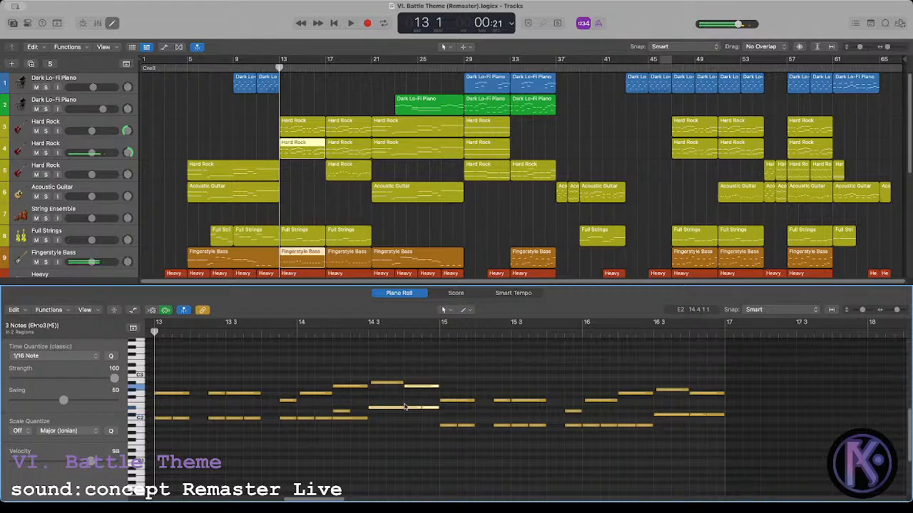
left_click(405, 407)
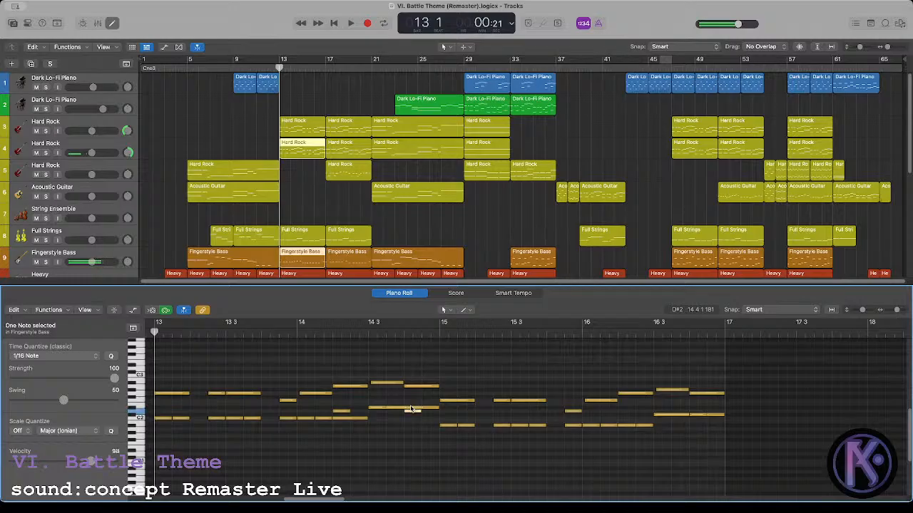
left_click(403, 435)
key("space")
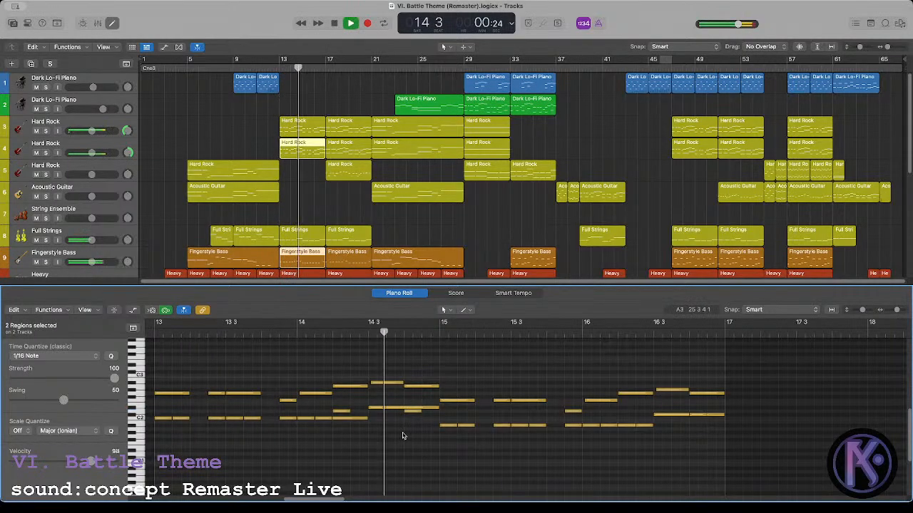
key("space")
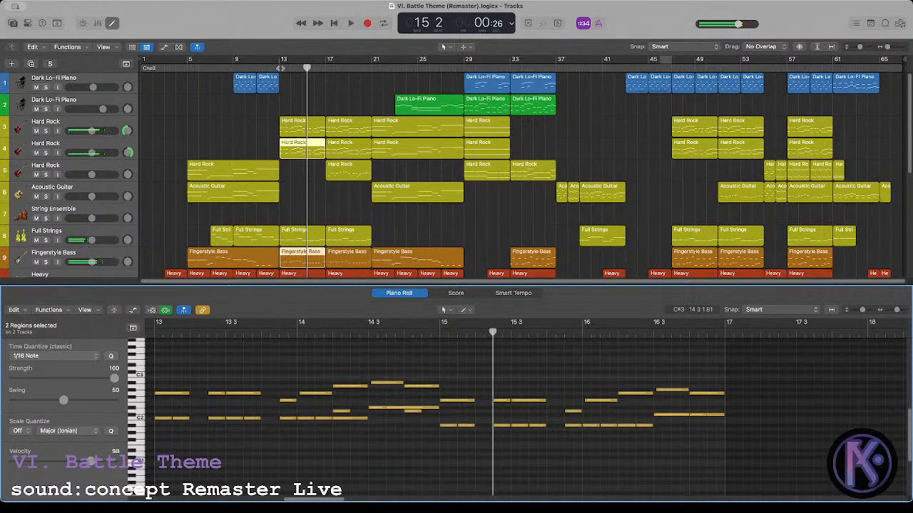
left_click(280, 67)
left_click(301, 255)
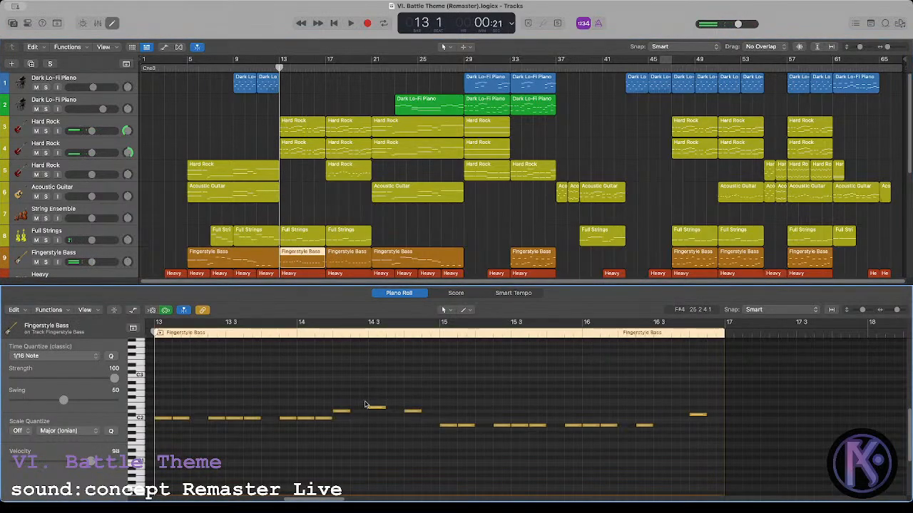
left_click_drag(706, 392, 633, 474)
key("Delete")
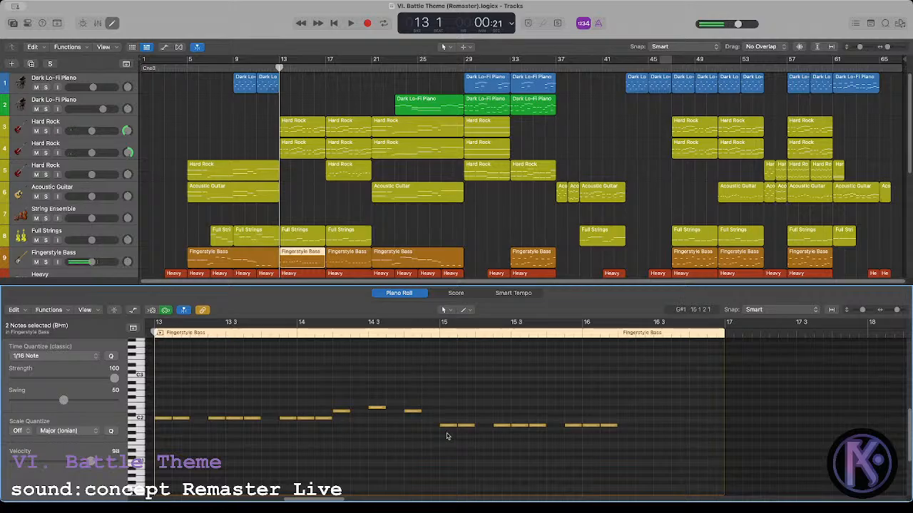
key("super+z")
Step: Play bars 13 to 16 of the mix and audition the Fingerstyle Bass notes in bar 16
key("space")
left_click(619, 375)
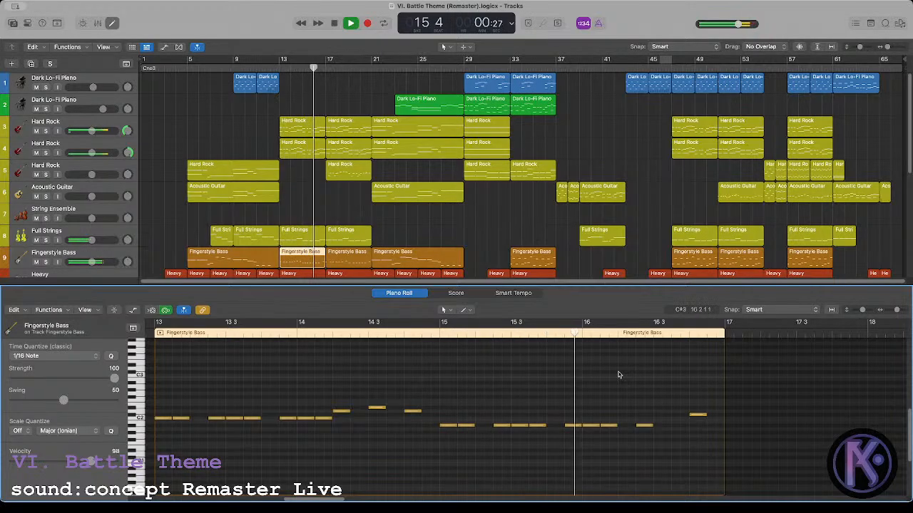
key("space")
left_click(610, 426)
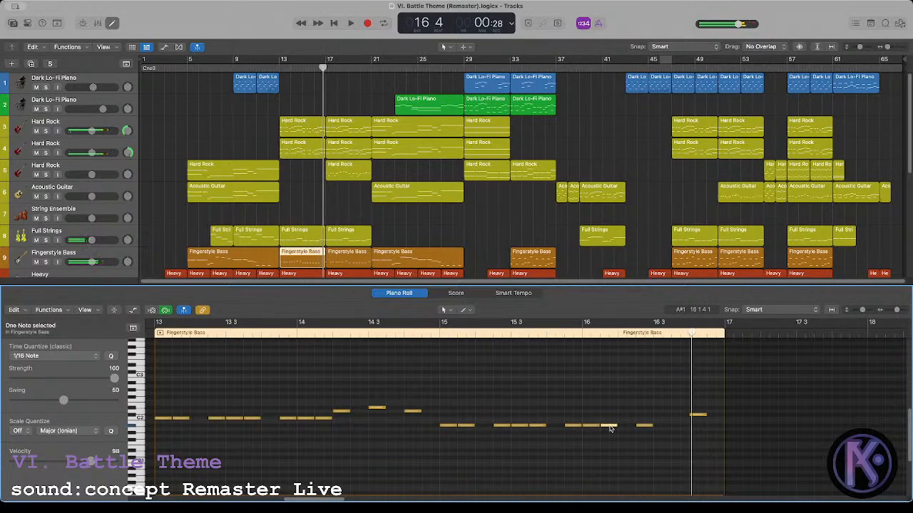
left_click(606, 416)
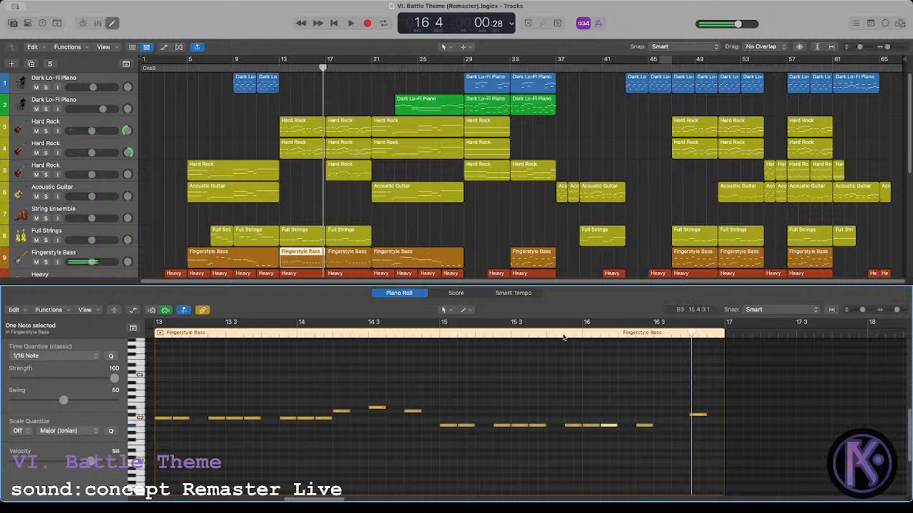
key("space")
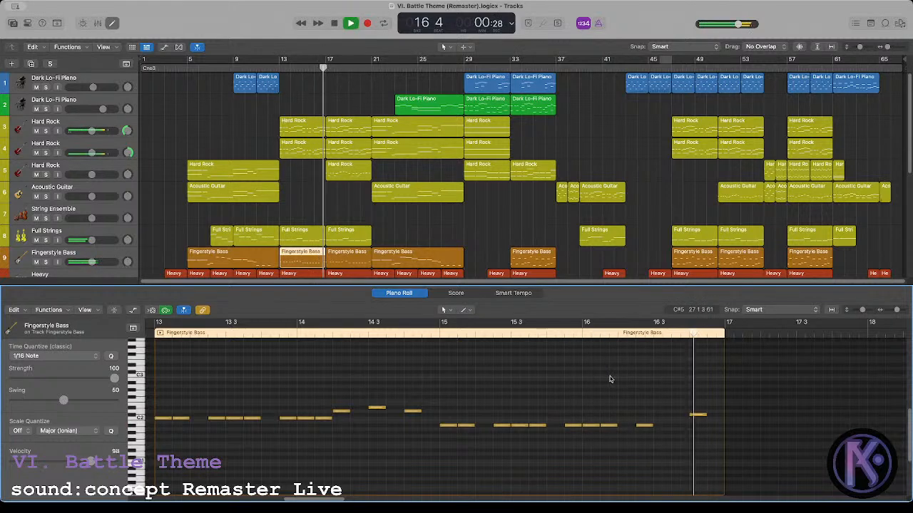
key("space")
left_click(618, 338)
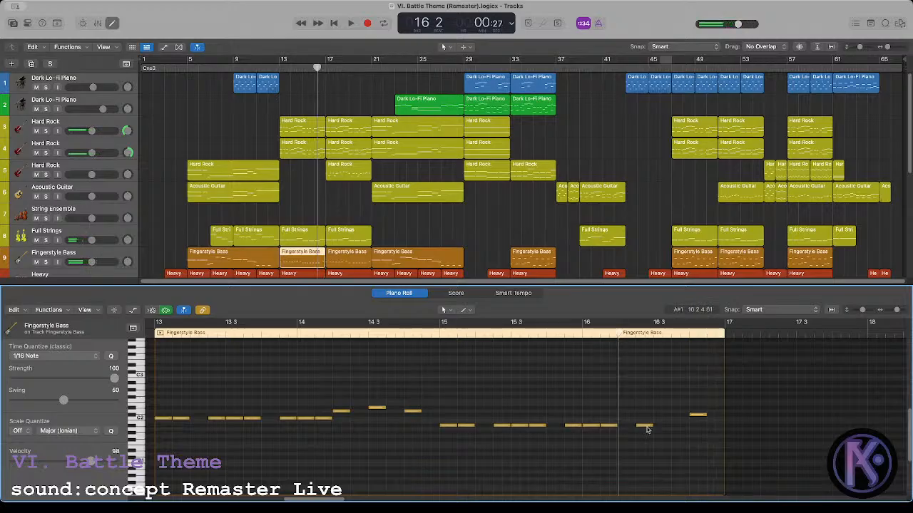
left_click(644, 426)
Step: Copy the last three upper notes of bar 16 in the track 3 Hard Rock region into the Fingerstyle Bass region at bar 16
left_click(302, 124)
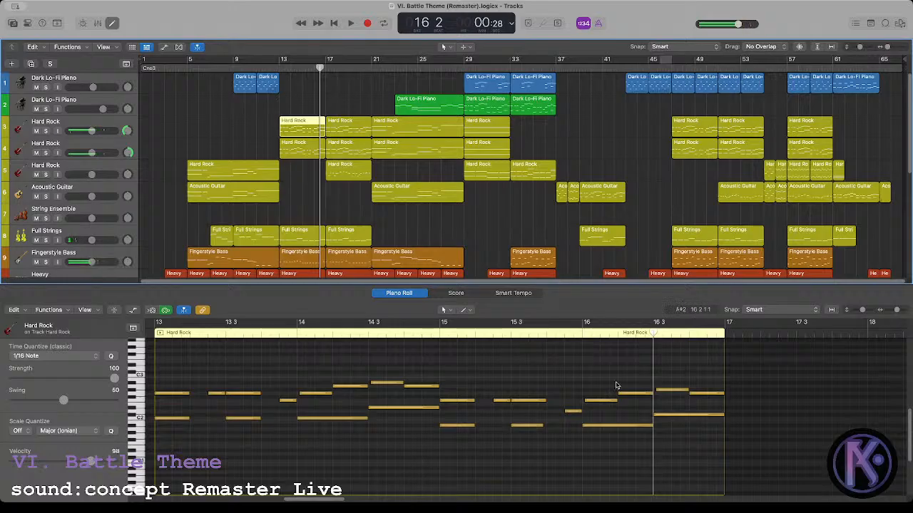
left_click_drag(617, 385, 691, 407)
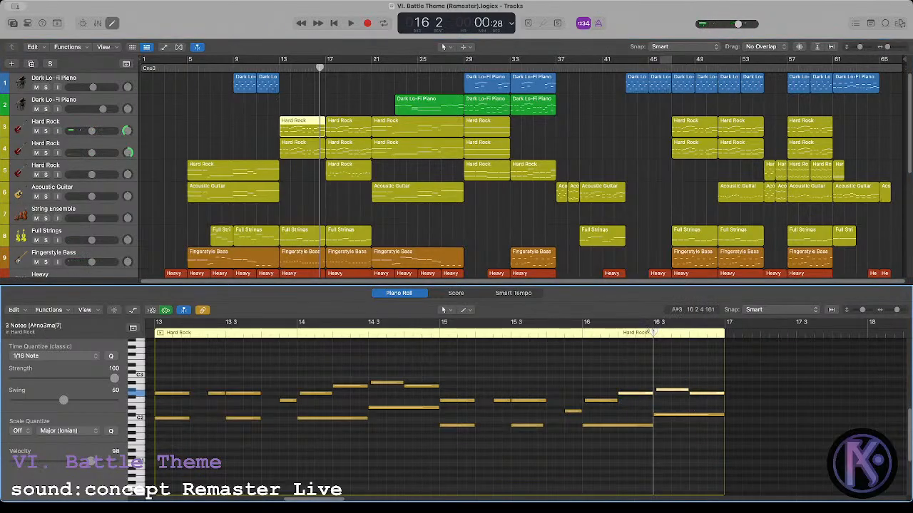
left_click(619, 337)
left_click(581, 337)
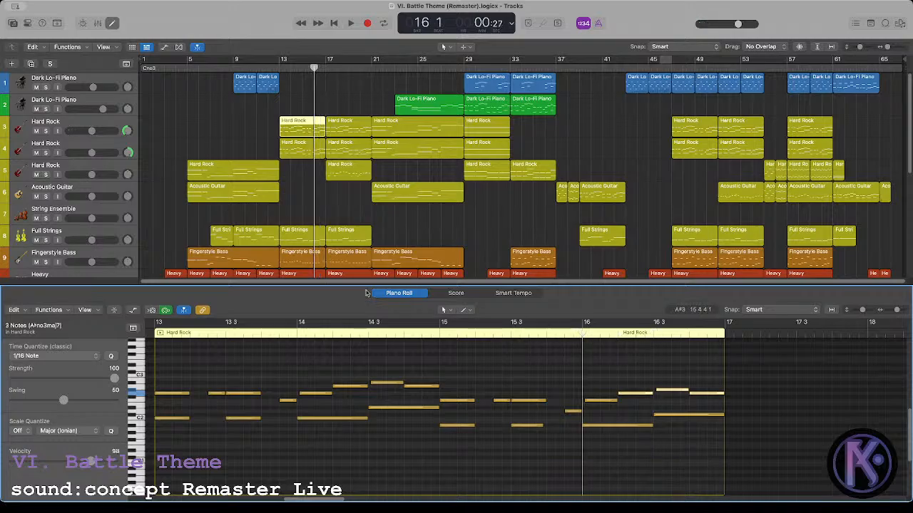
key("Down")
key("Down")
key("Down")
key("Down")
key("Down")
key("Down")
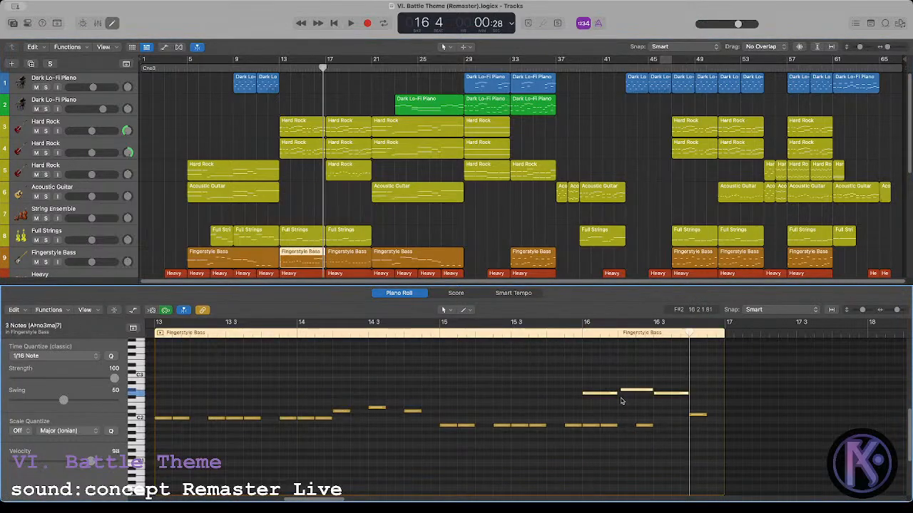
left_click(620, 421)
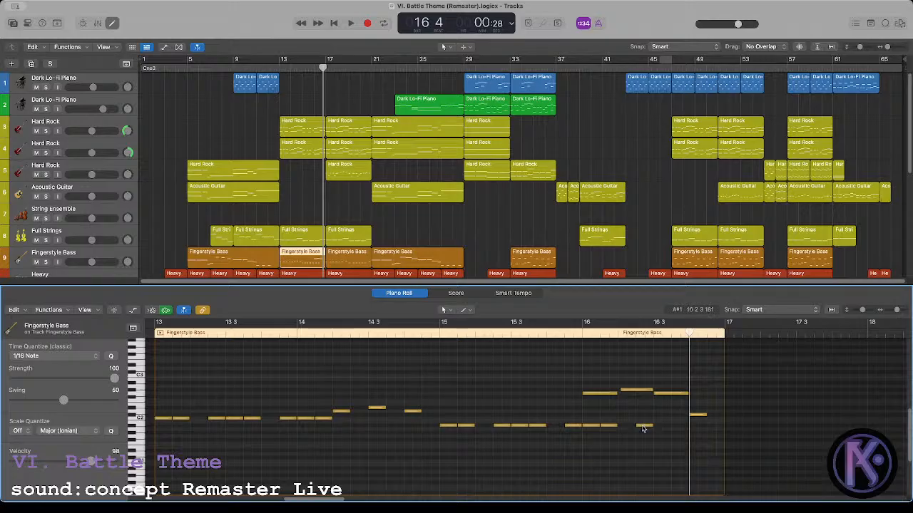
Step: Move the second-to-last bass note in bar 16 earlier to beat 2, two semitones lower, and play from bar 14
left_click_drag(643, 427, 624, 393)
key("shift+alt+Down")
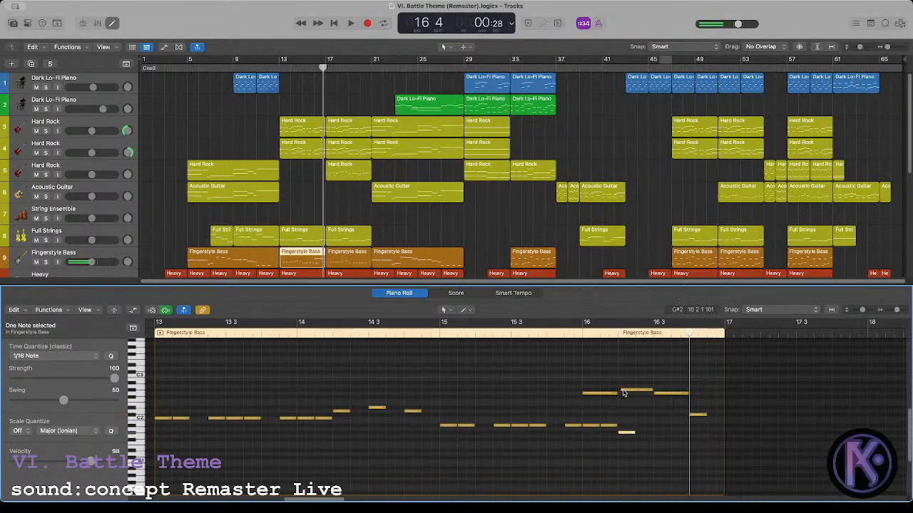
left_click(699, 417)
left_click(331, 337)
key("space")
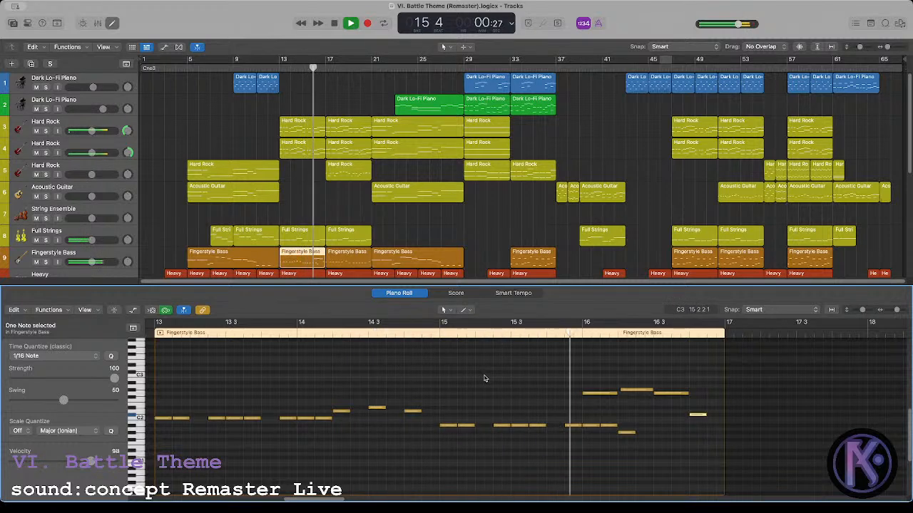
key("space")
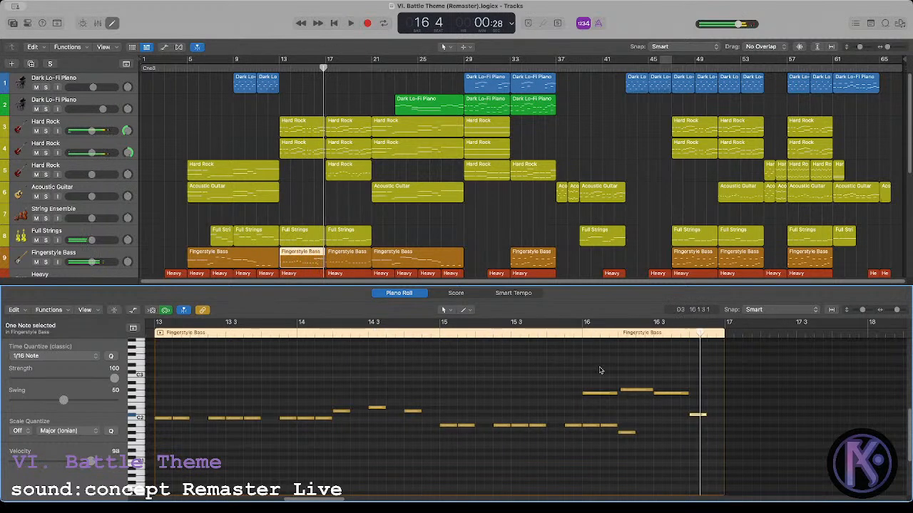
Step: Shift the three pasted notes to start at beat 2 of bar 16 and raise the bass note beneath to the last note's pitch
left_click_drag(599, 368, 661, 400)
left_click_drag(596, 394, 628, 394)
left_click(626, 412)
left_click_drag(628, 434, 628, 416)
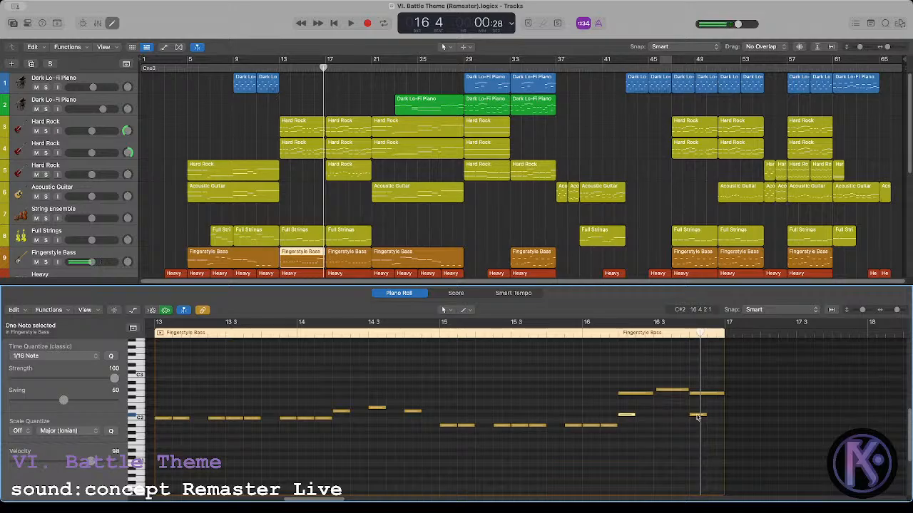
Step: Copy the last bar 16 bass note to beat 3, two semitones higher, and raise the bass notes on beats 2 and 4 one semitone
left_click_drag(698, 415, 662, 394)
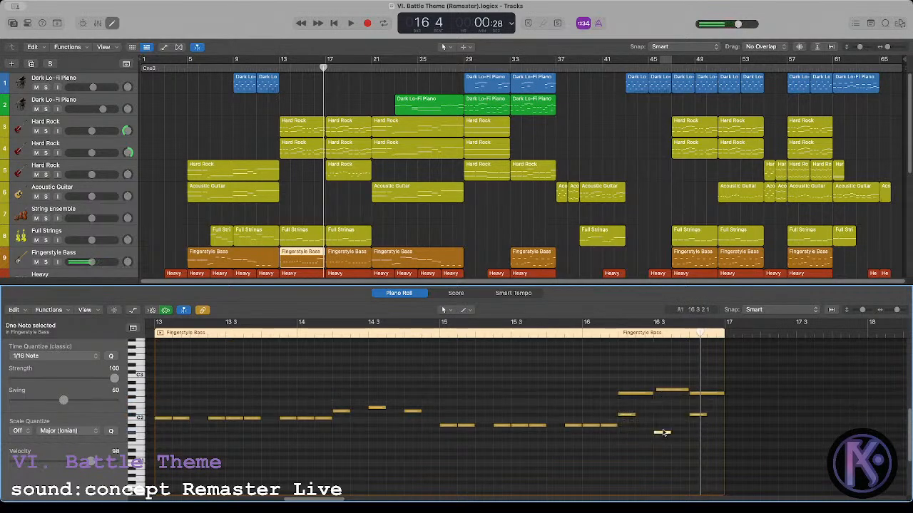
left_click_drag(661, 434, 660, 411)
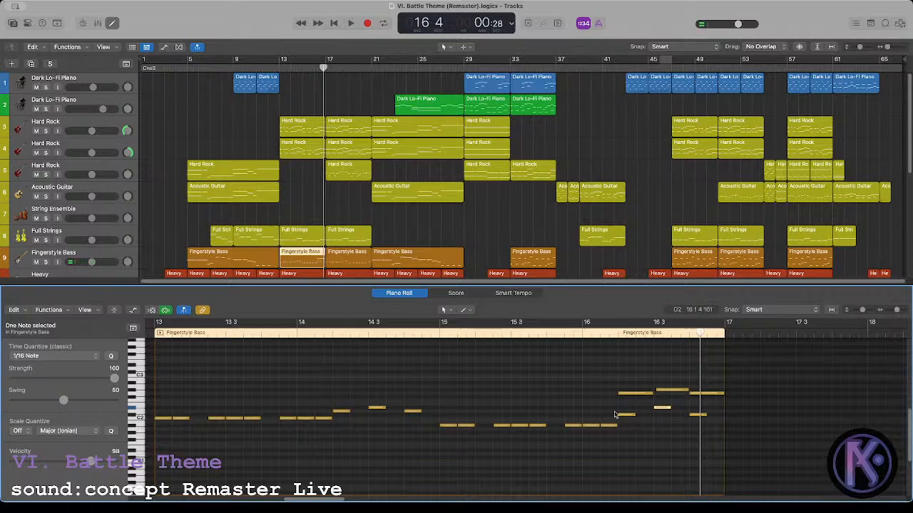
left_click_drag(614, 412, 701, 424)
left_click_drag(631, 383, 627, 402)
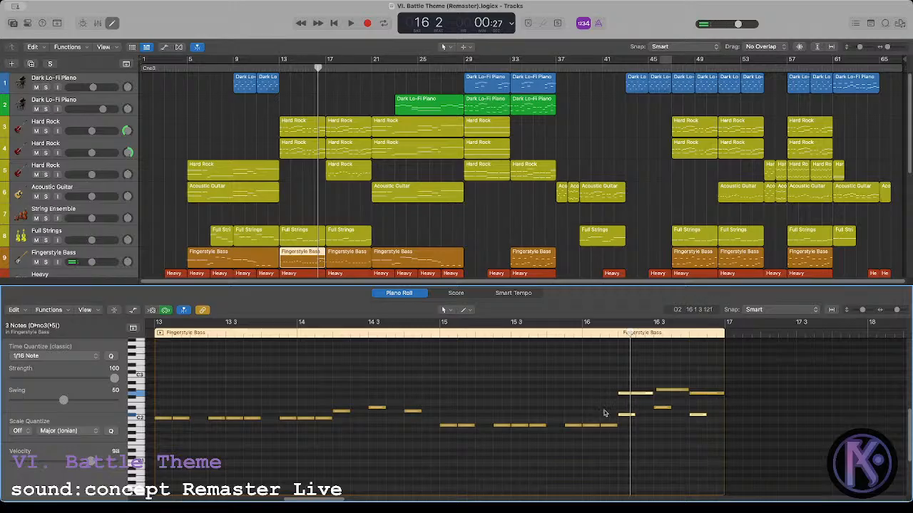
left_click_drag(604, 413, 709, 419)
key("alt+Up")
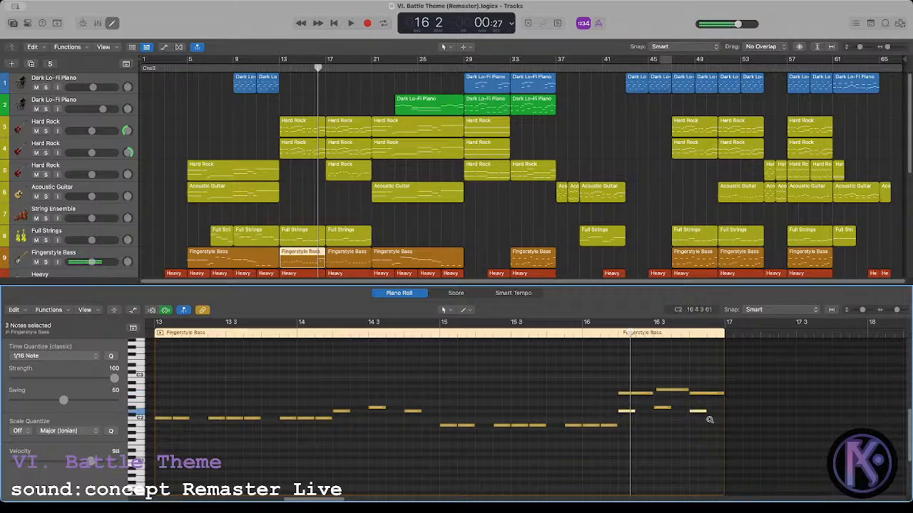
Step: Delete the three pasted guide notes in bar 16, play the result, and show the track 4 Hard Rock region alongside the bass
left_click_drag(622, 380, 721, 400)
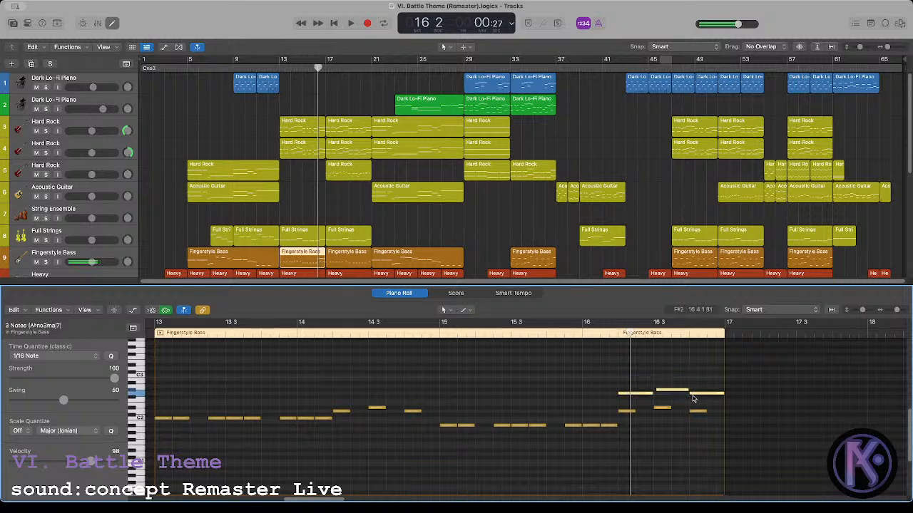
key("Delete")
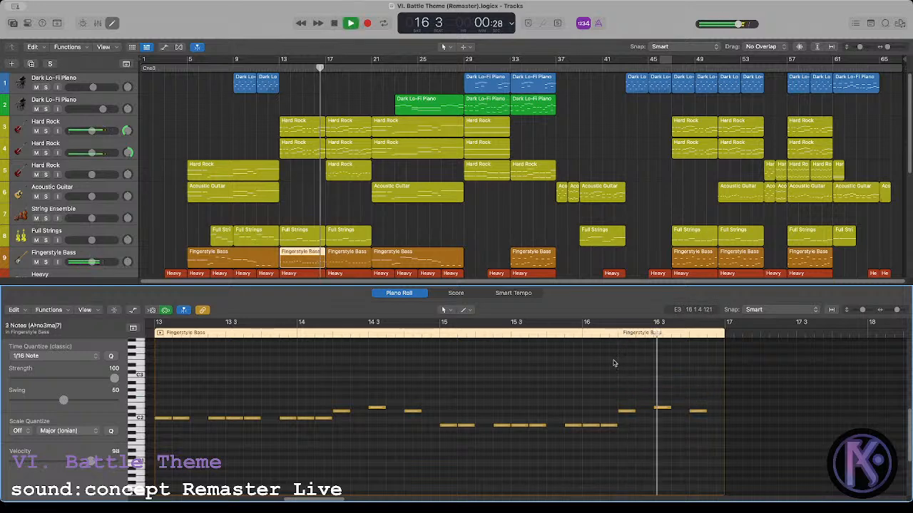
left_click(312, 152, "shift")
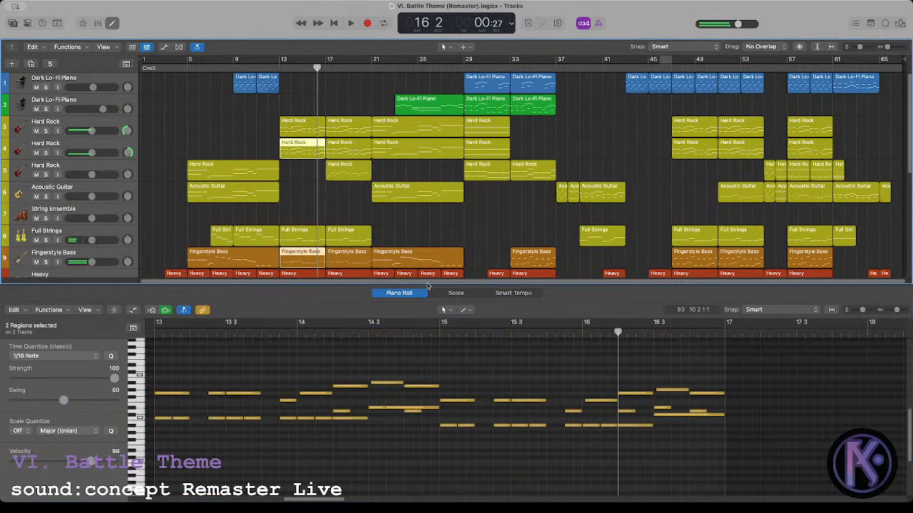
Step: Examine how the Fingerstyle Bass notes line up with the track 4 Hard Rock chords on beats 1 and 2 of bar 16
left_click_drag(627, 440, 624, 374)
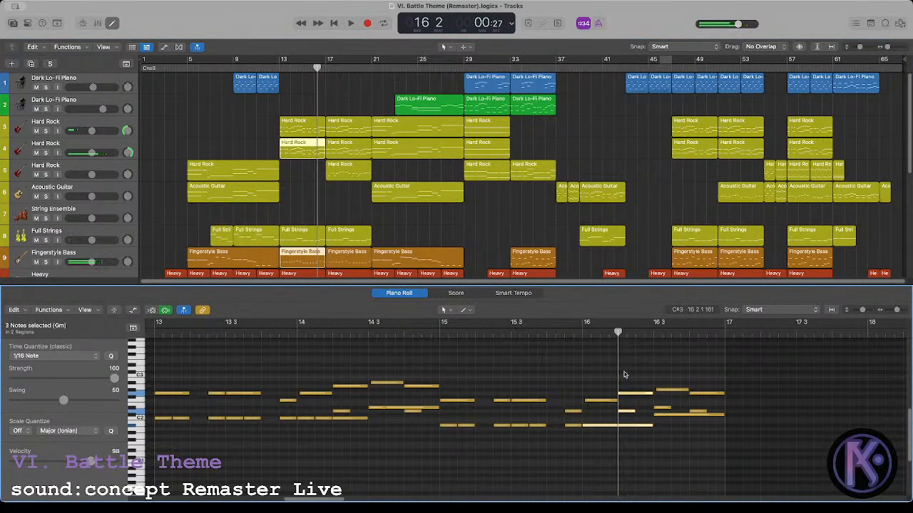
left_click(284, 184)
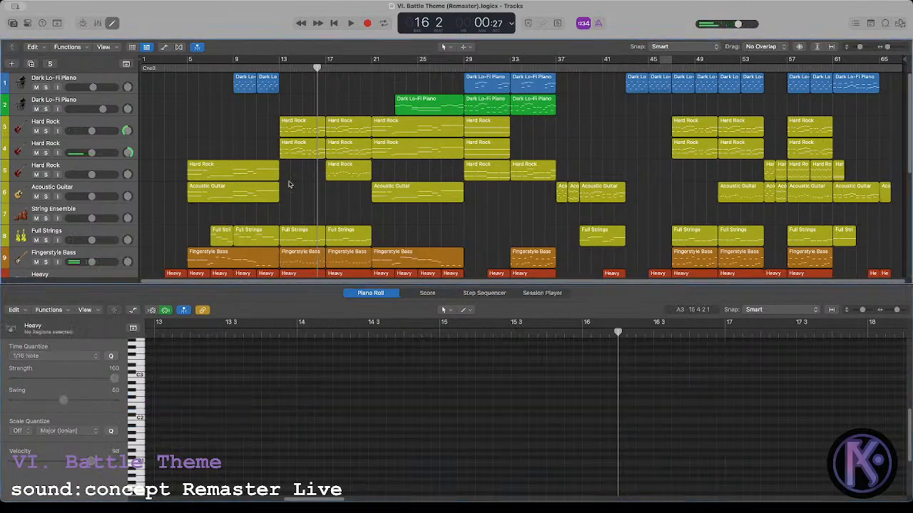
left_click(312, 135)
left_click(315, 156)
left_click(314, 259, "shift")
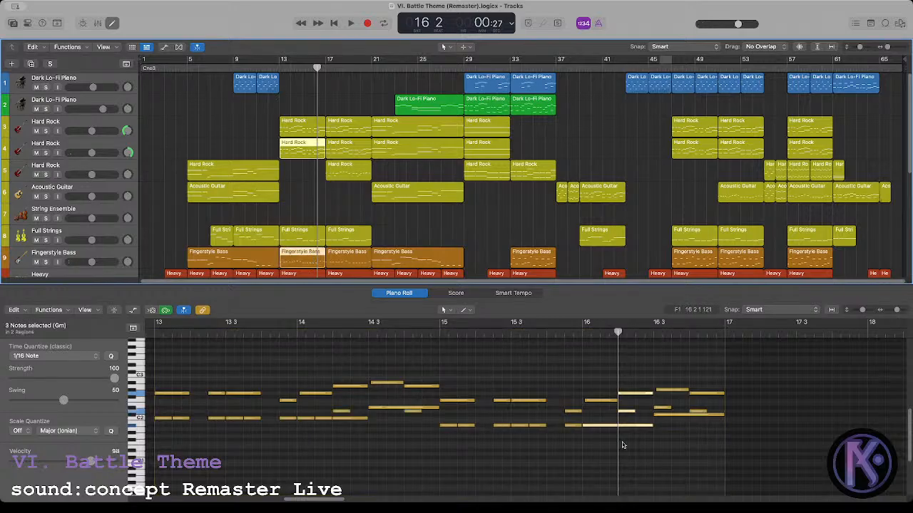
left_click_drag(585, 389, 594, 453)
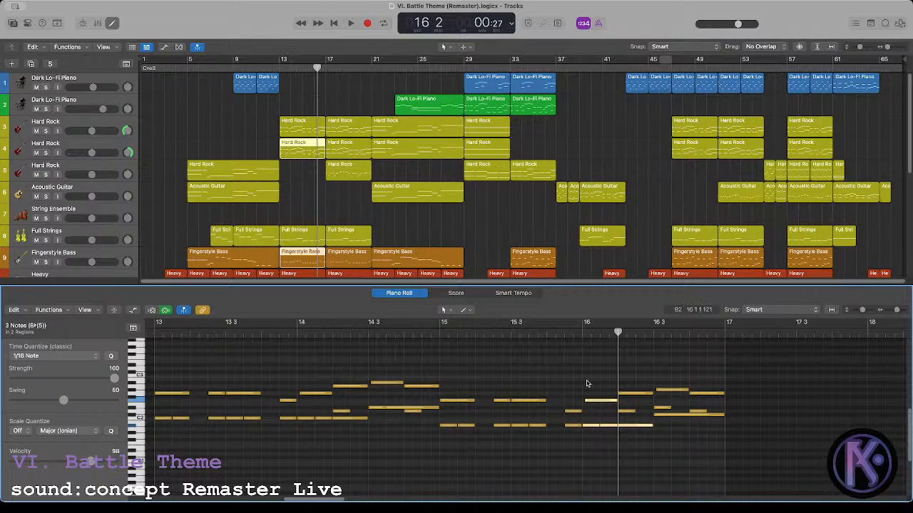
left_click_drag(586, 383, 631, 478)
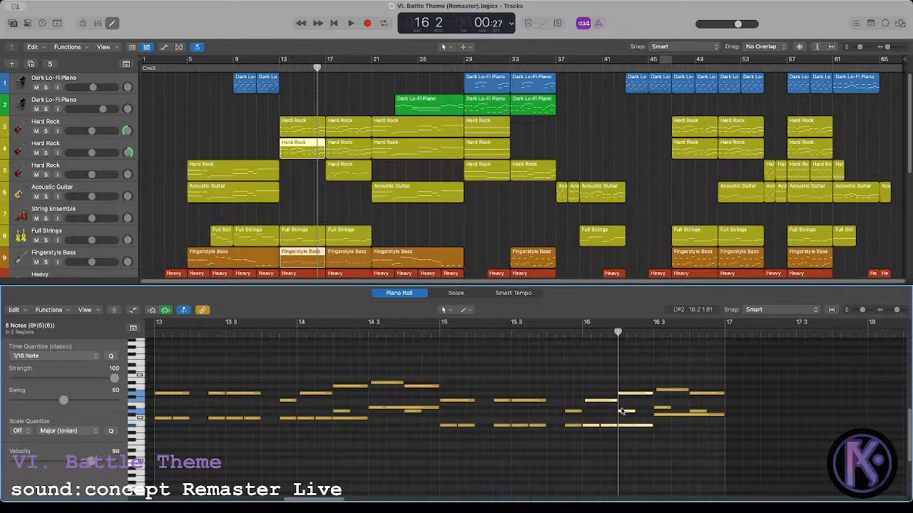
left_click(630, 450)
key("space")
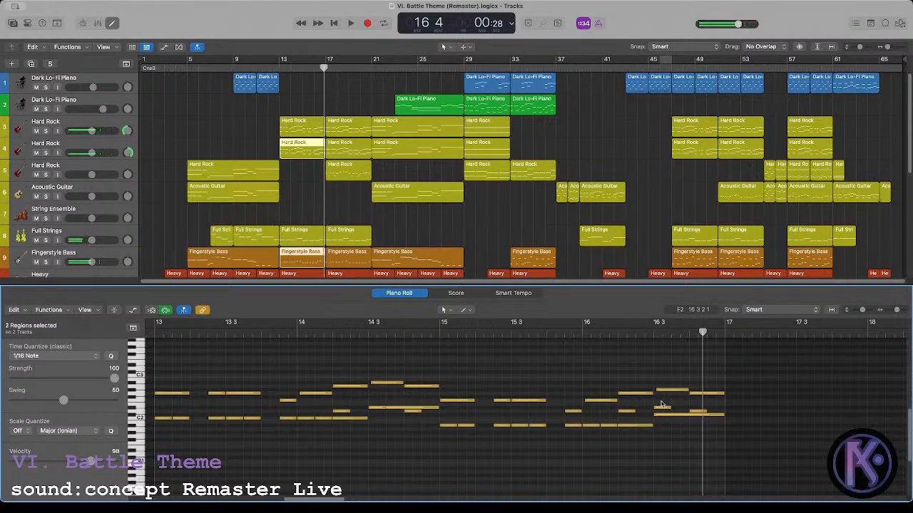
Step: Lower the last two Fingerstyle Bass notes in bar 16, on beats 3 and 4, by two semitones and play from bar 16
left_click_drag(661, 405, 694, 413)
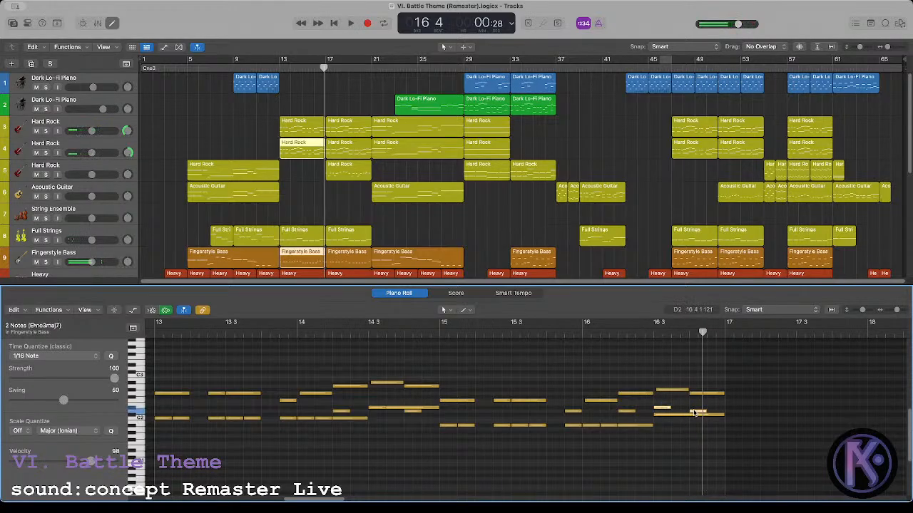
key("alt+Down")
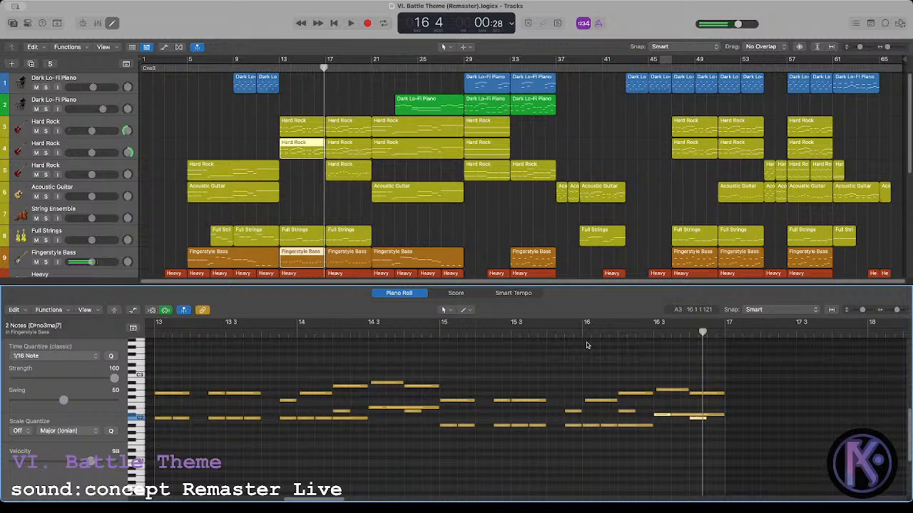
left_click(580, 334)
key("space")
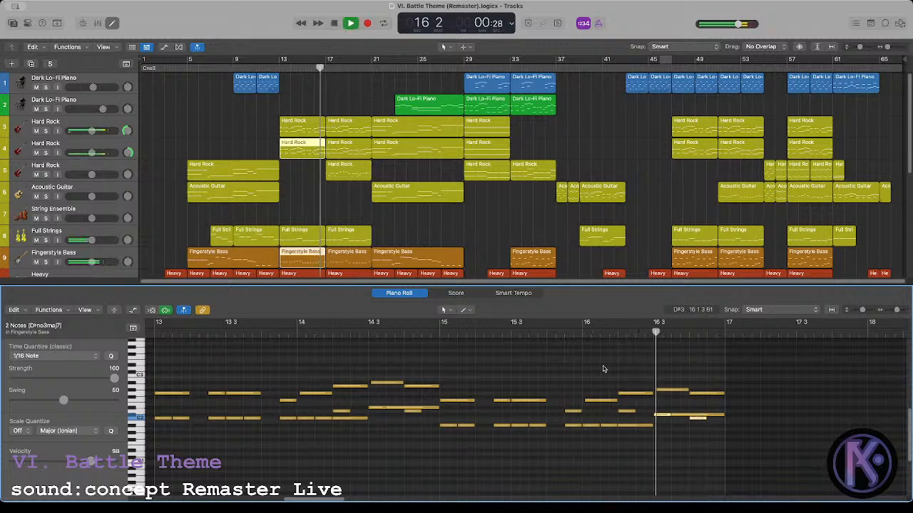
key("comma")
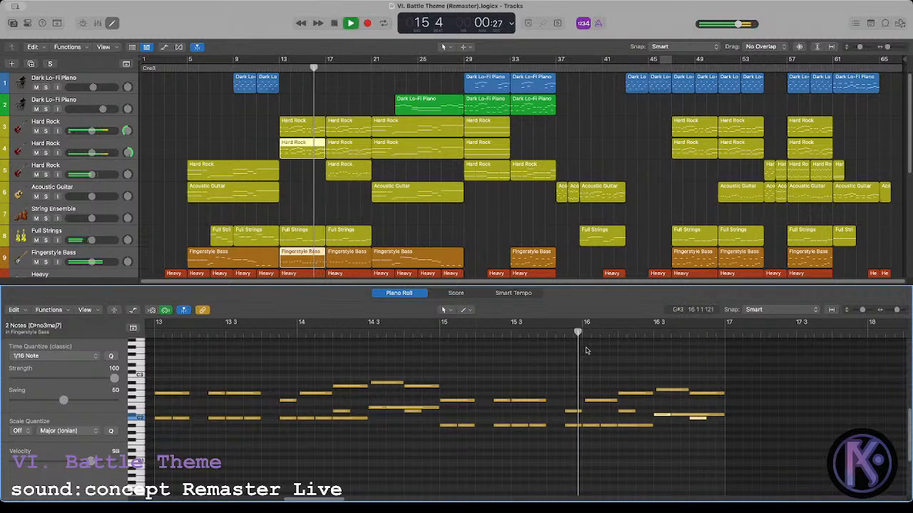
key("space")
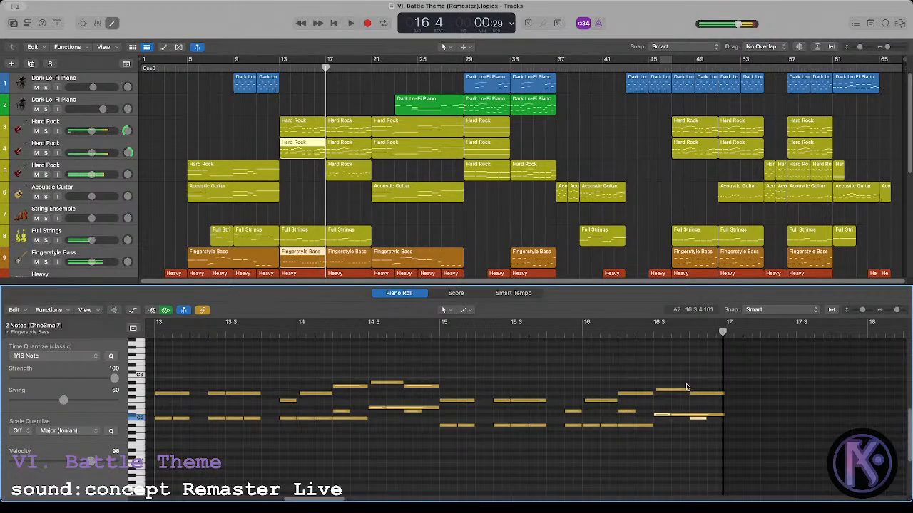
Step: Compare the bass and Hard Rock notes on beat 4 of bar 16 and replay the bar
left_click(698, 393)
left_click(697, 419, "shift")
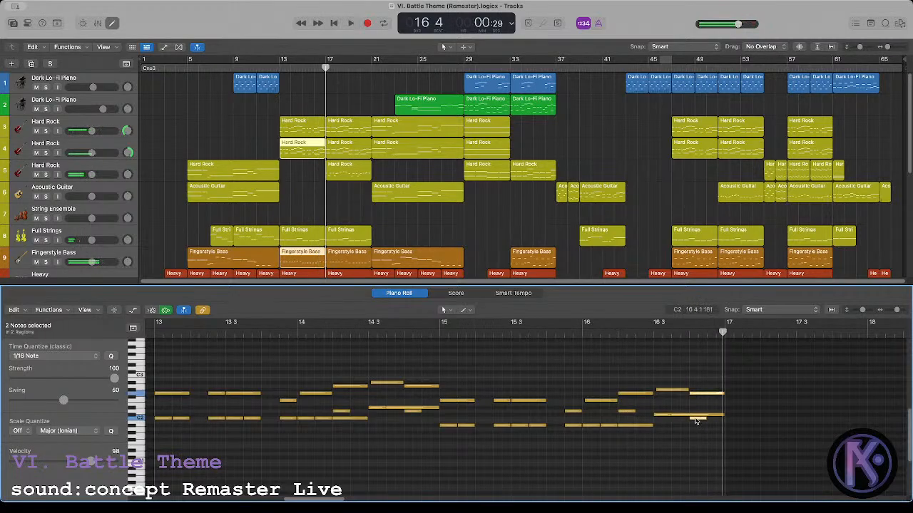
left_click(662, 385)
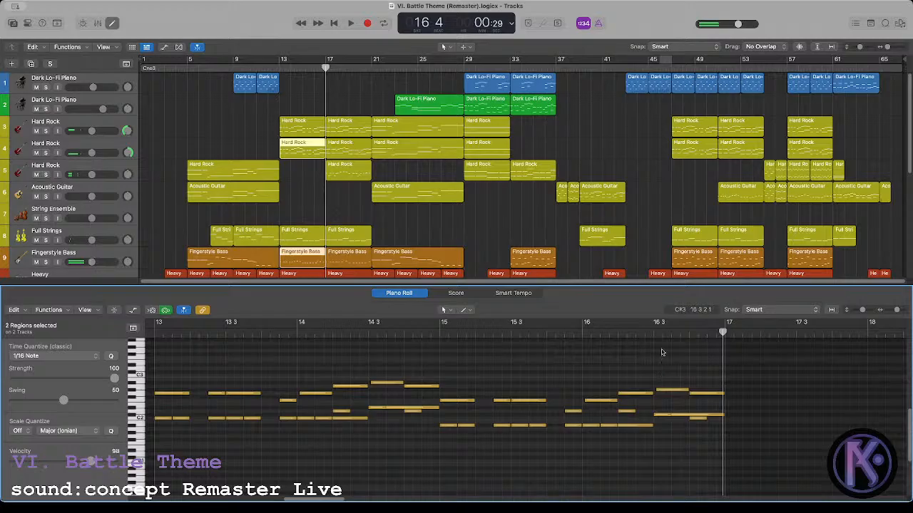
key("space")
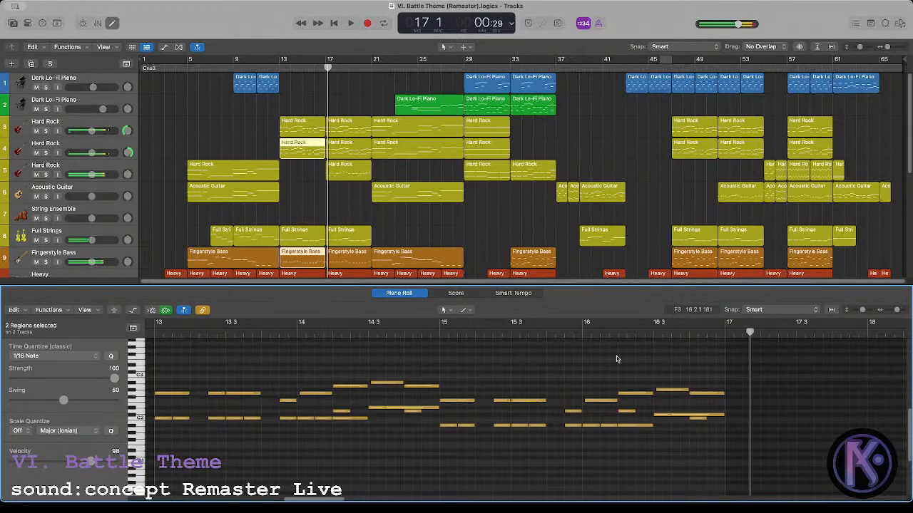
key("space")
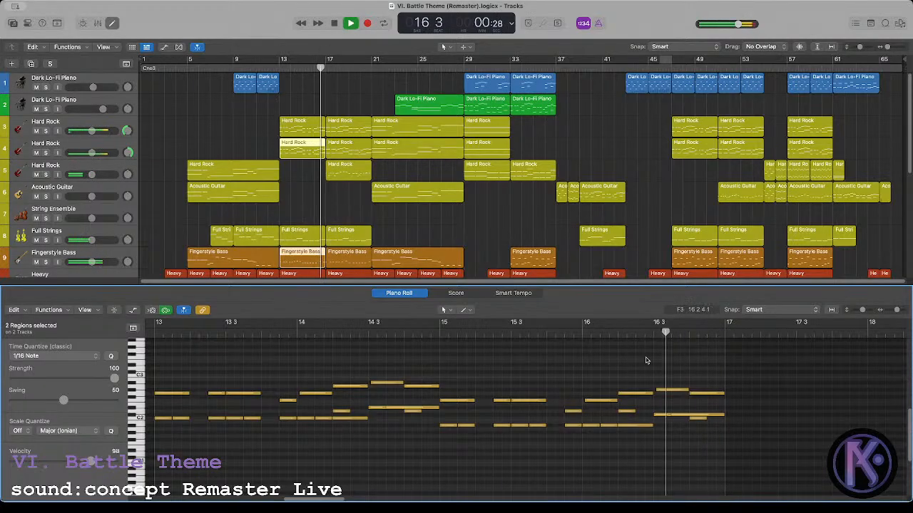
key("space")
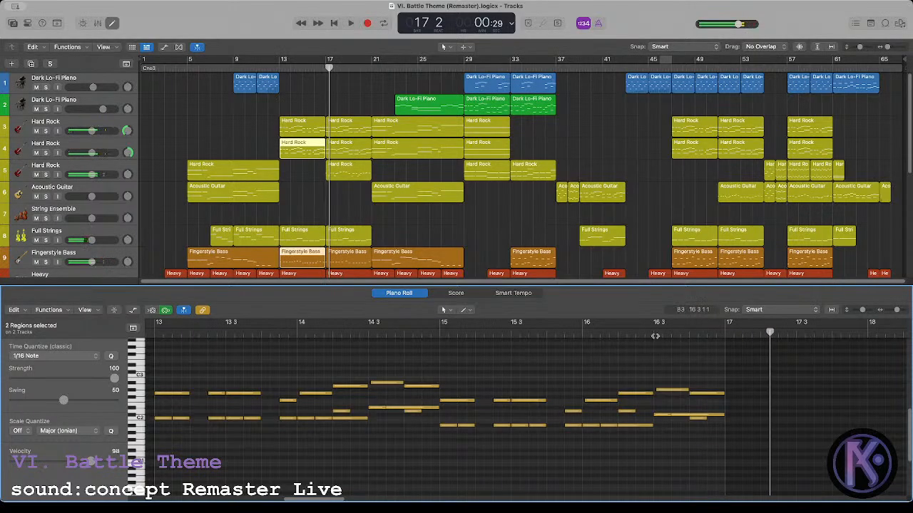
Step: Raise the last bass note in bar 16 one semitone to the pitch of the beat 3 note and replay the bar
left_click(655, 335)
left_click(695, 419)
key("space")
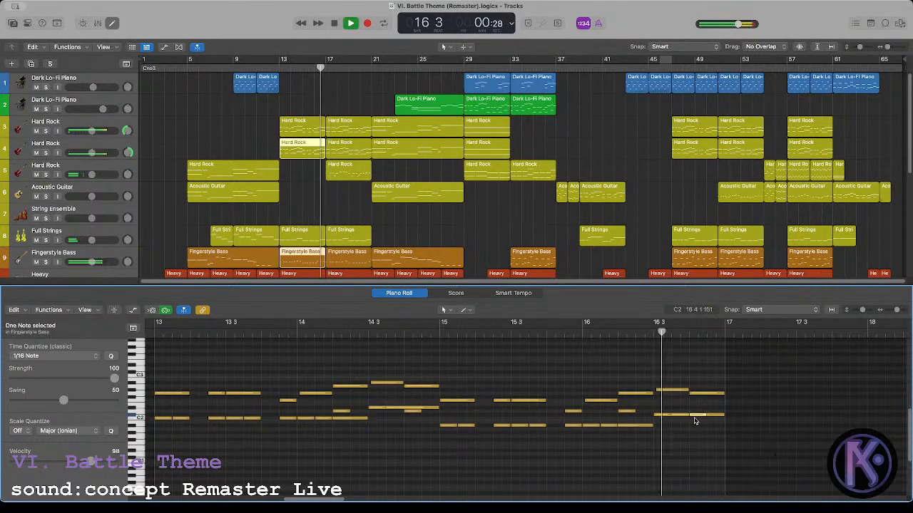
key("space")
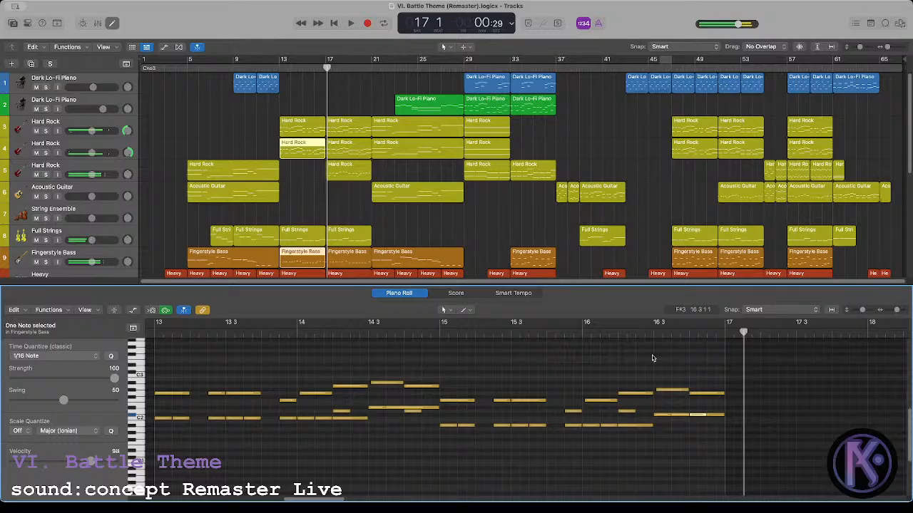
left_click(578, 334)
key("space")
left_click(634, 362)
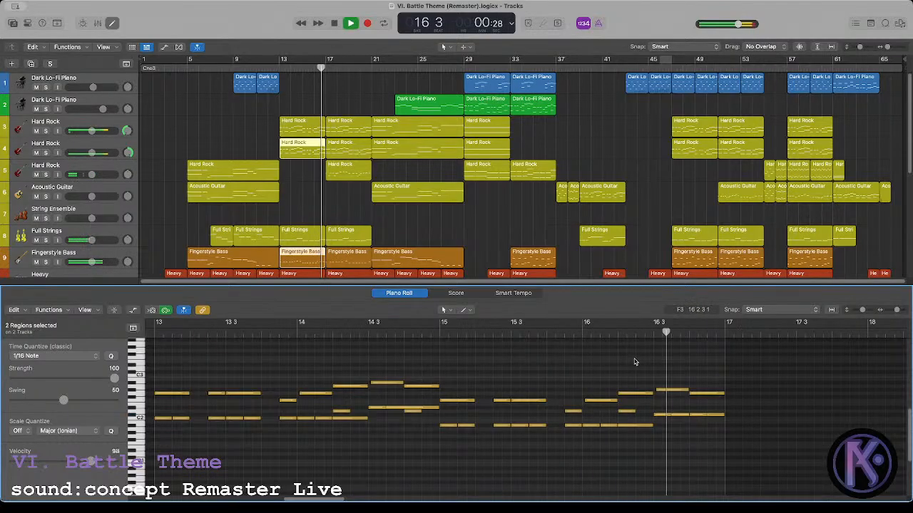
key("space")
Step: Show only the Fingerstyle Bass region at bar 13 in the editor and play from the end of bar 15
left_click(577, 334)
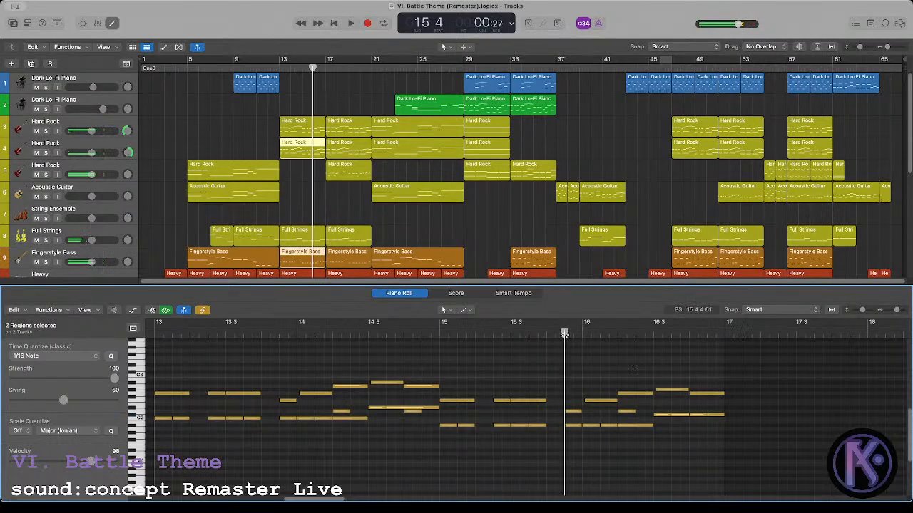
left_click(295, 190)
left_click(301, 257)
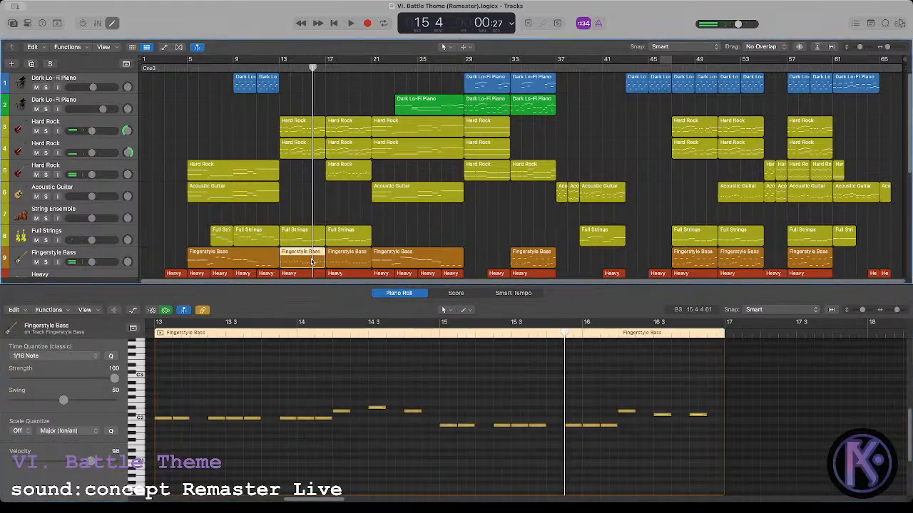
key("space")
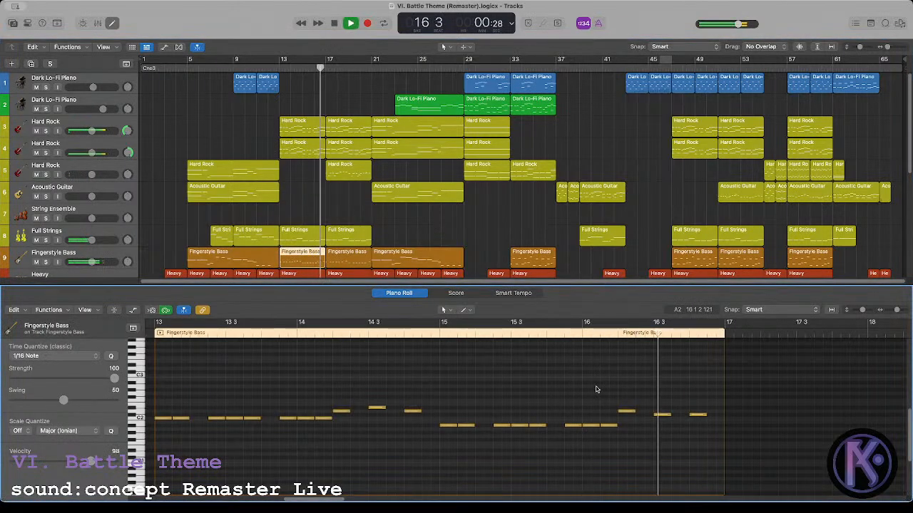
key("space")
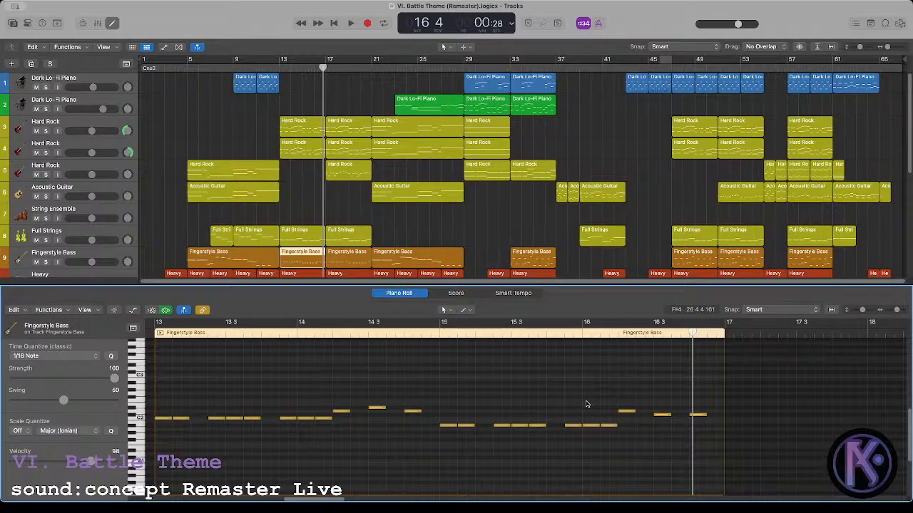
Step: Lower the Fingerstyle Bass note at position 13 4 3 by two semitones to A#1
left_click_drag(445, 386, 723, 465)
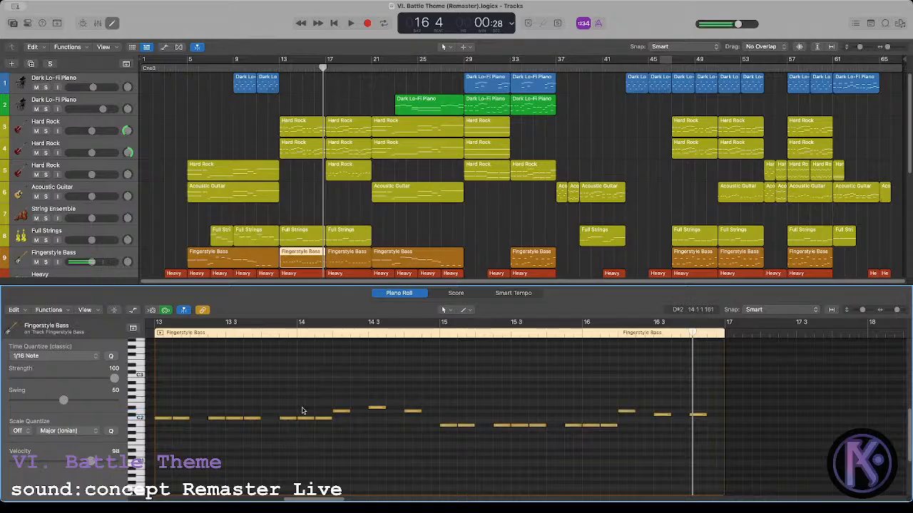
left_click(290, 420)
left_click_drag(290, 420, 291, 427)
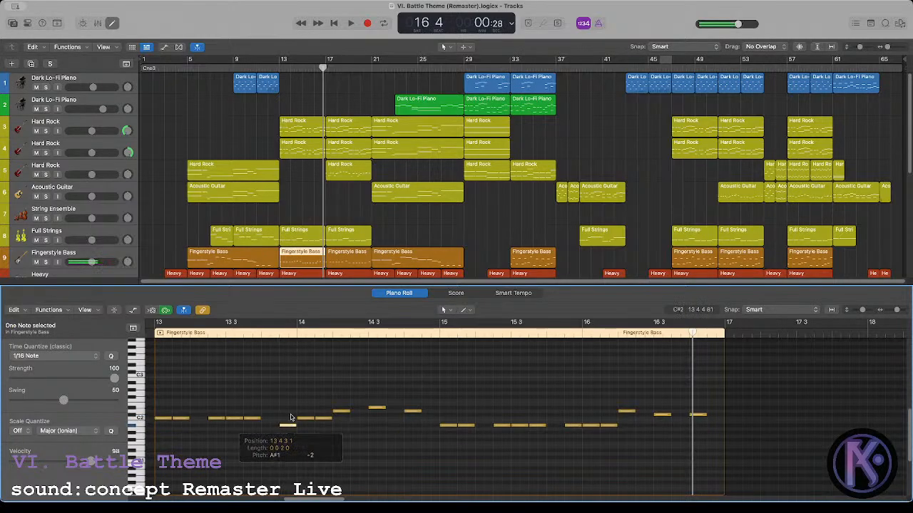
Step: Compare the Fingerstyle Bass region at bar 13 with the guitar region on track 4, and play the song from bar 13
left_click(290, 398)
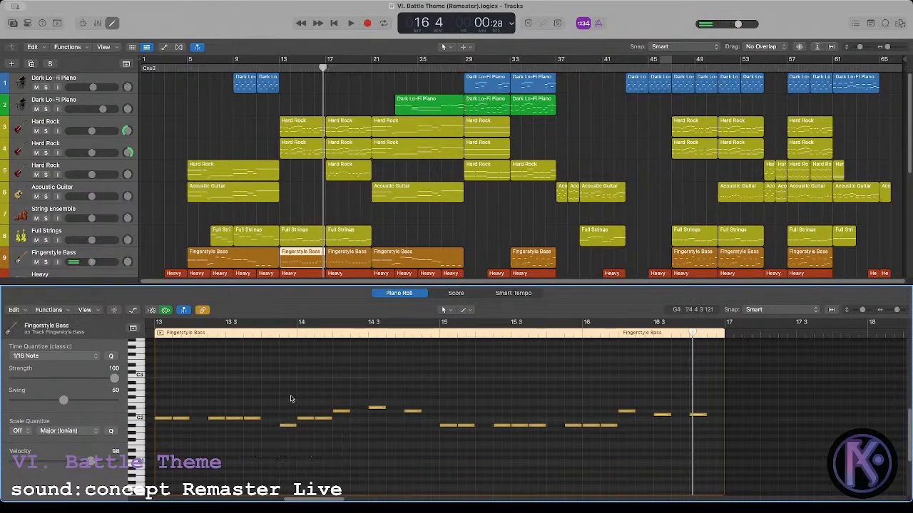
left_click(279, 335)
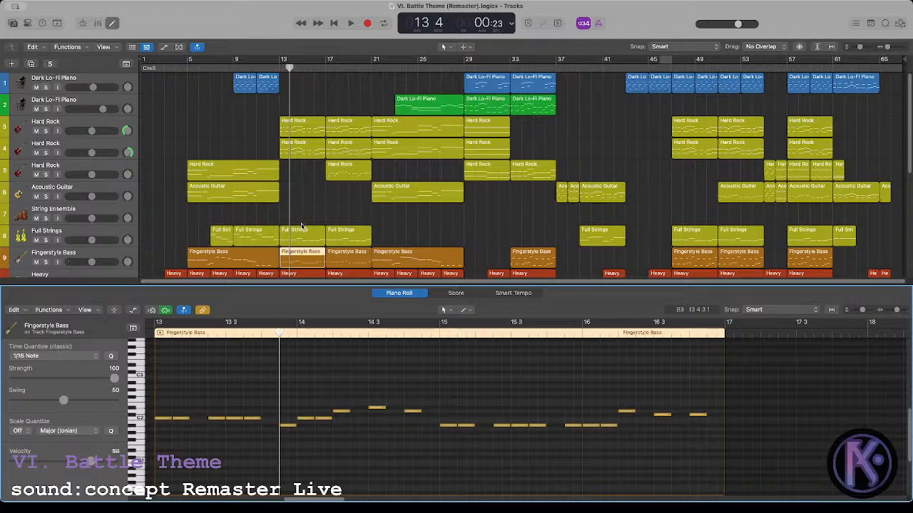
left_click(301, 150, "shift")
left_click_drag(284, 389, 288, 460)
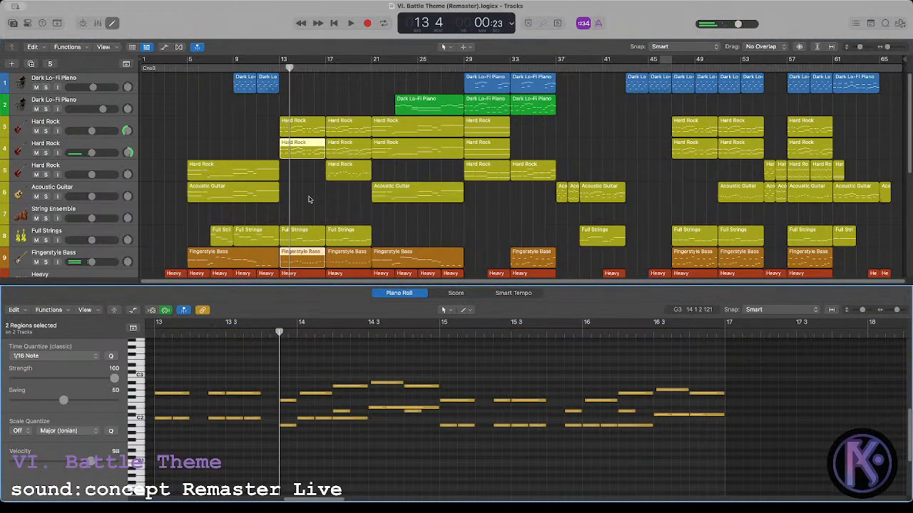
left_click(298, 267)
left_click(279, 67)
key("space")
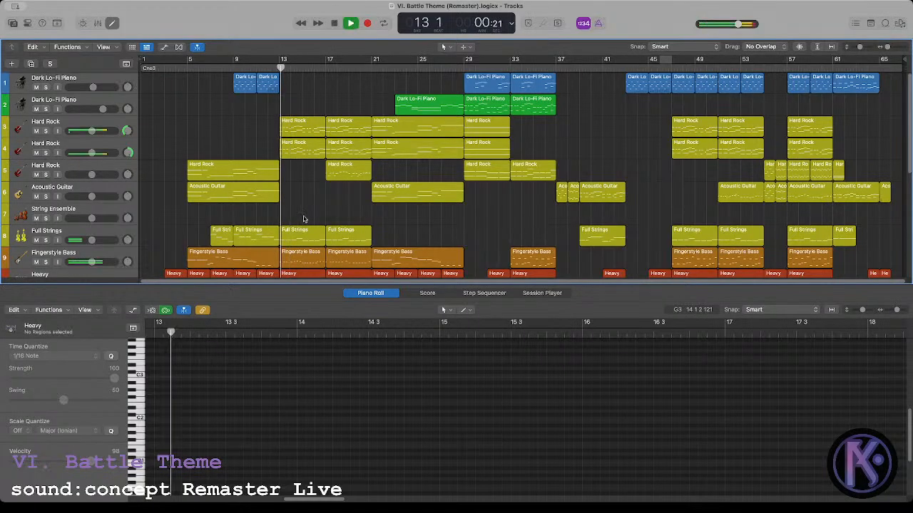
Step: In the bar 13 bass region, lower the note at 13 2 3 to A#1, delete the note at 14 1 3, and play back
left_click(307, 261)
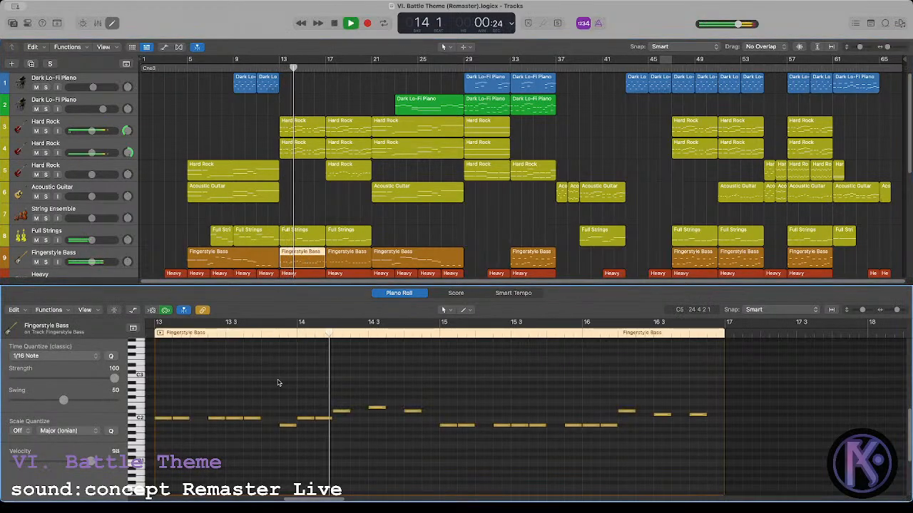
key("space")
left_click_drag(215, 419, 214, 426)
left_click(213, 394)
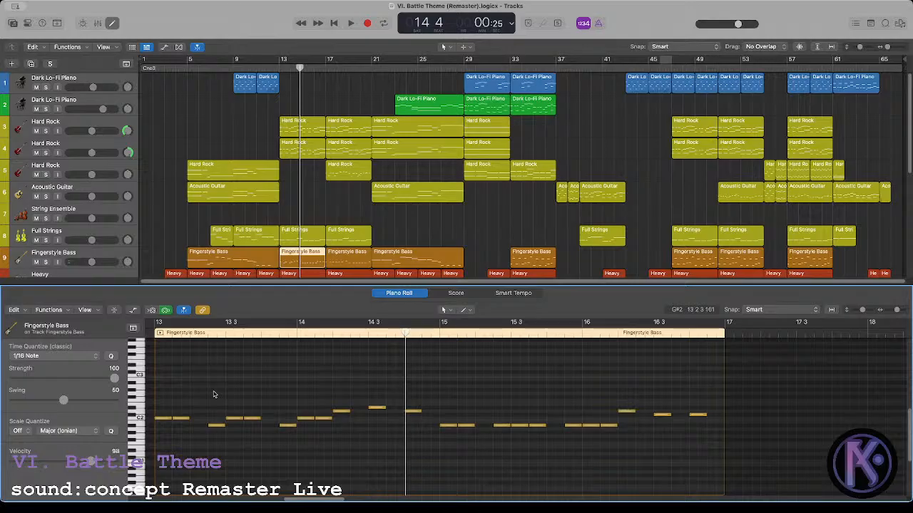
left_click(319, 418)
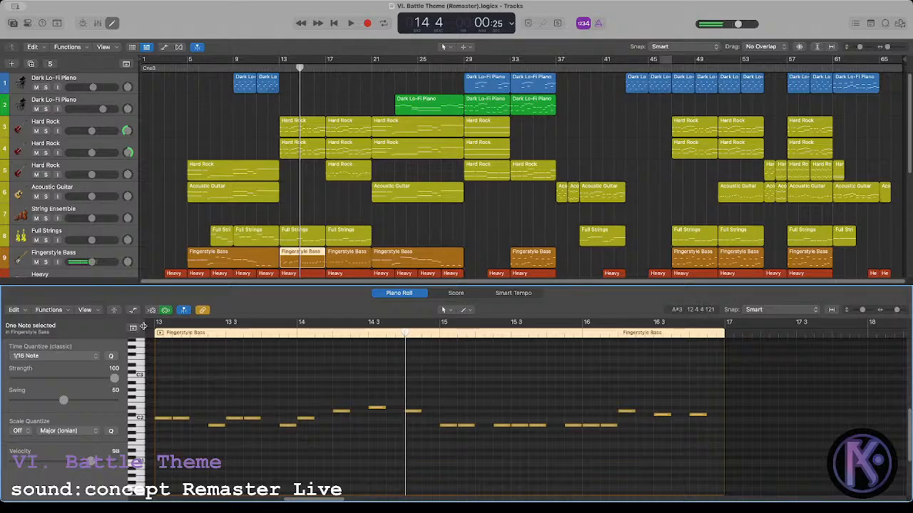
key("shift+space")
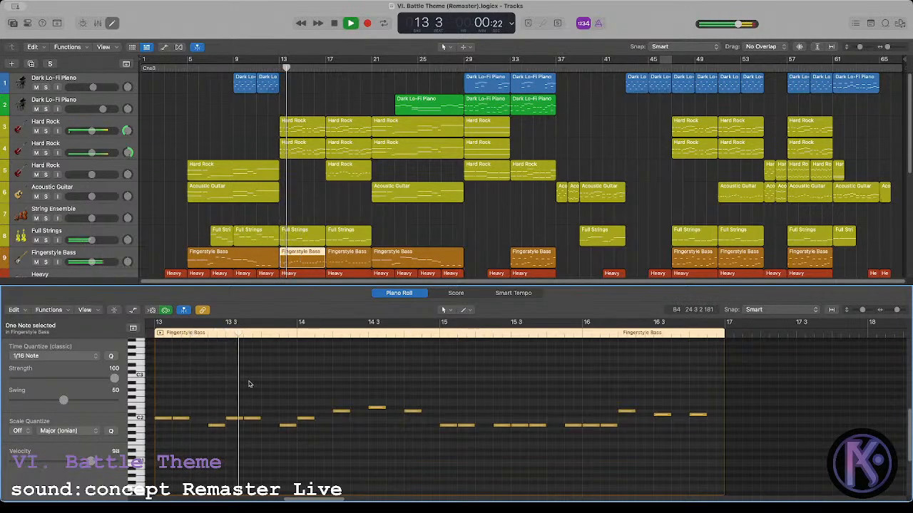
left_click(248, 383)
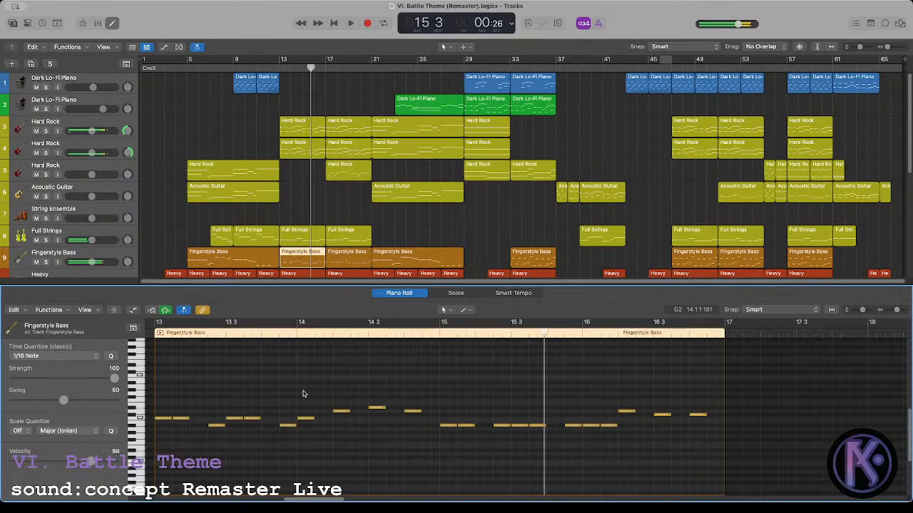
Step: Lengthen the four remaining bass notes in bar 14 to one full beat each
left_click_drag(302, 392, 429, 411)
left_click(151, 333)
key("space")
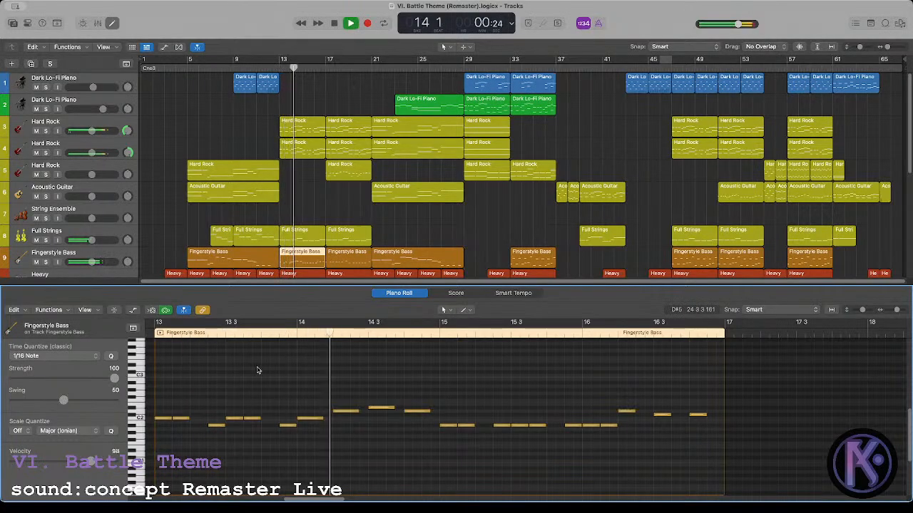
key("space")
left_click_drag(314, 388, 410, 439)
left_click_drag(321, 419, 332, 419)
key("super+z")
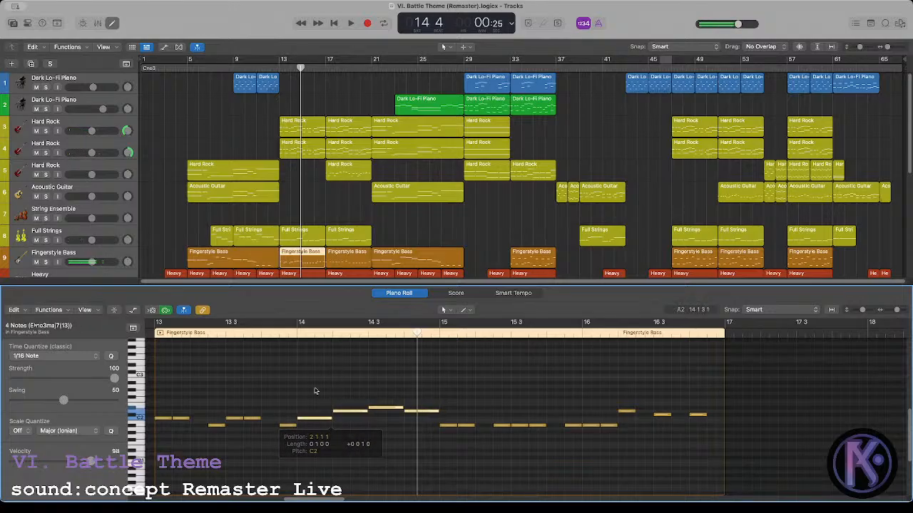
left_click(412, 378)
Step: Lower the bass notes at 15 2 3 and 15 4 3 by two semitones and delete the note at 16 1 3
left_click(441, 333)
key("space")
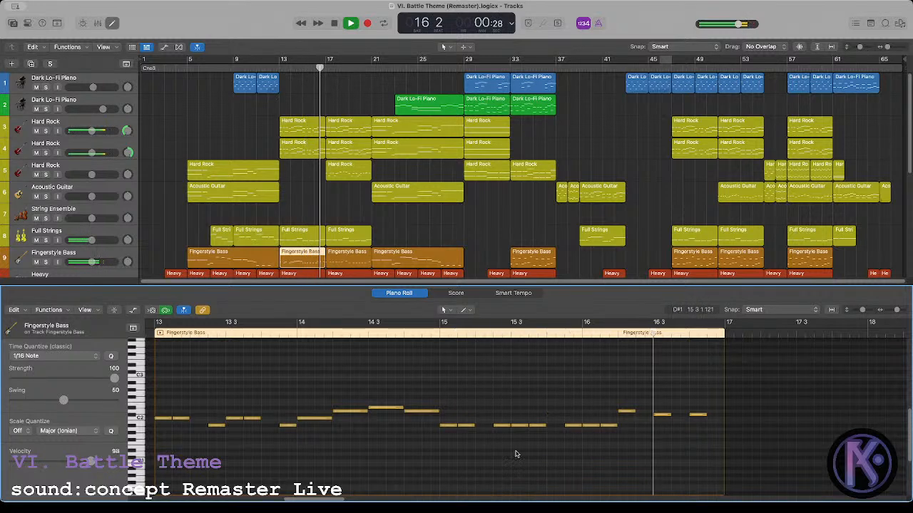
key("space")
left_click(499, 427)
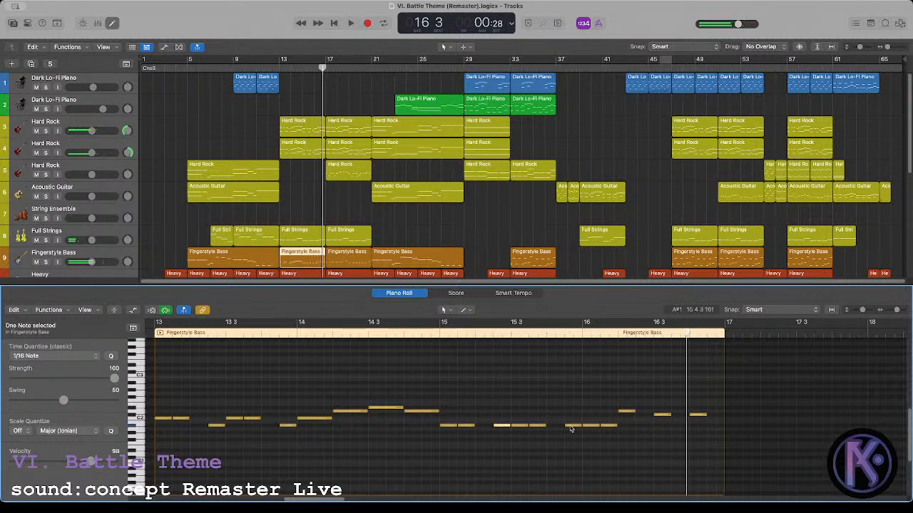
left_click(571, 425, "shift")
left_click_drag(570, 426, 570, 433)
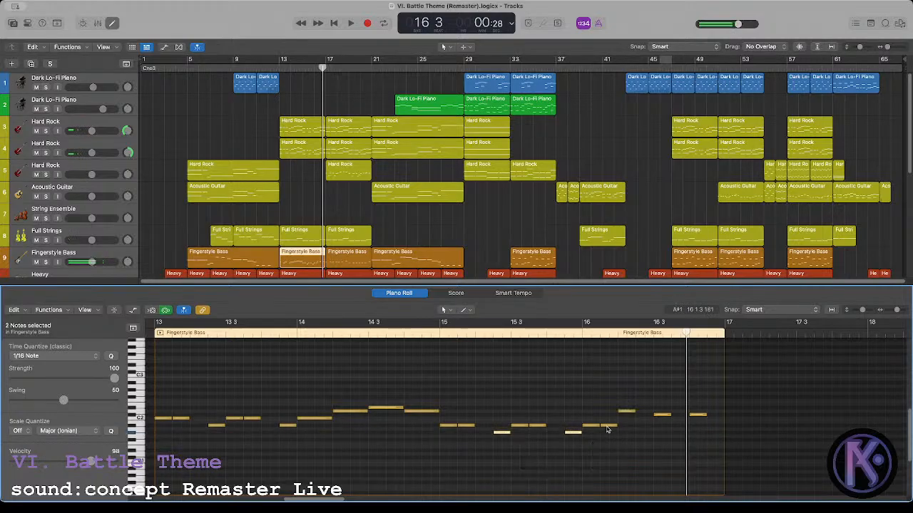
key("space")
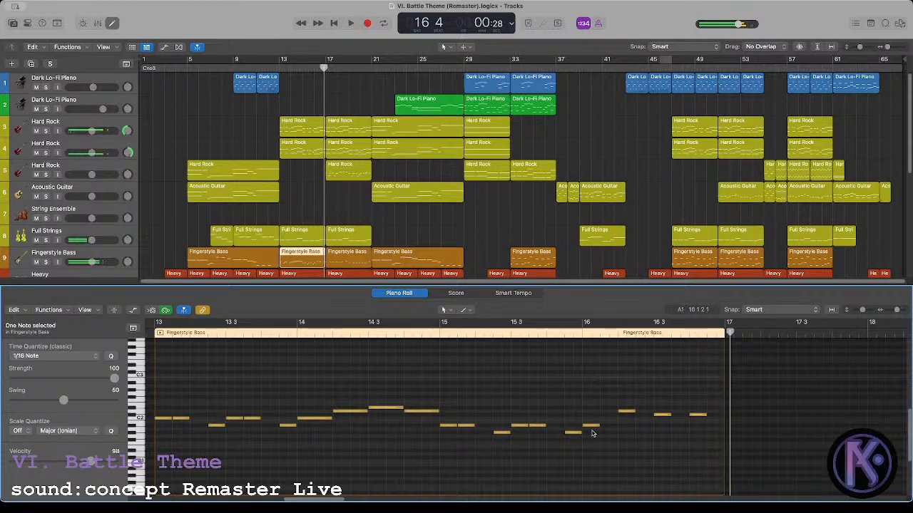
key("space")
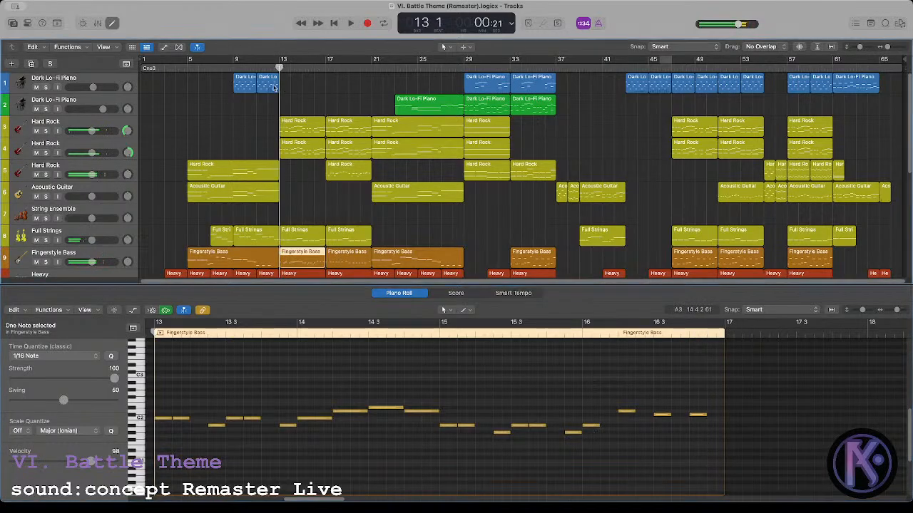
Step: Solo the Fingerstyle Bass track, lengthen the four bar 16 notes to one beat each, and play the line
left_click(46, 261)
left_click_drag(667, 394, 616, 425)
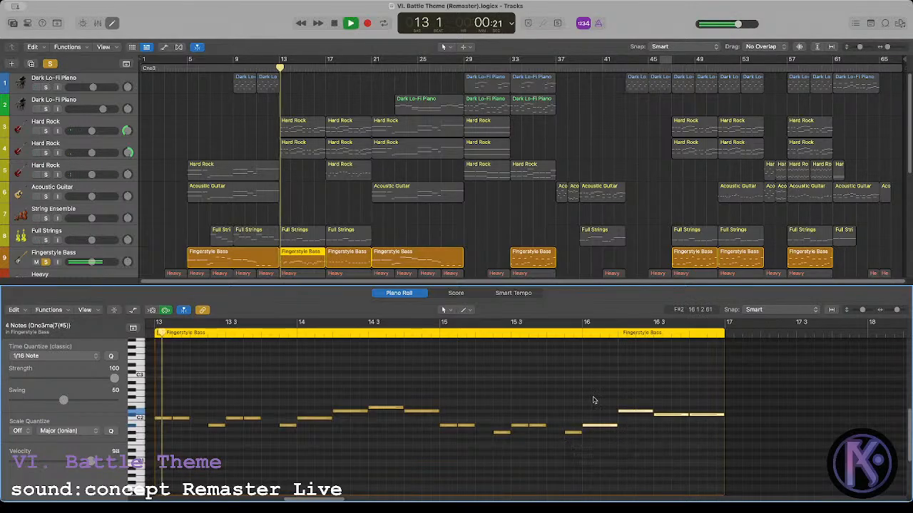
left_click(592, 400)
key("space")
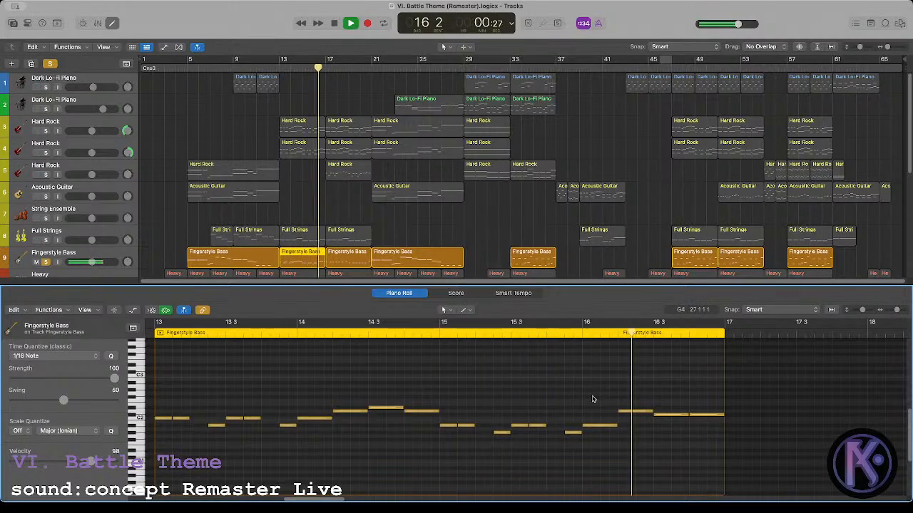
key("space")
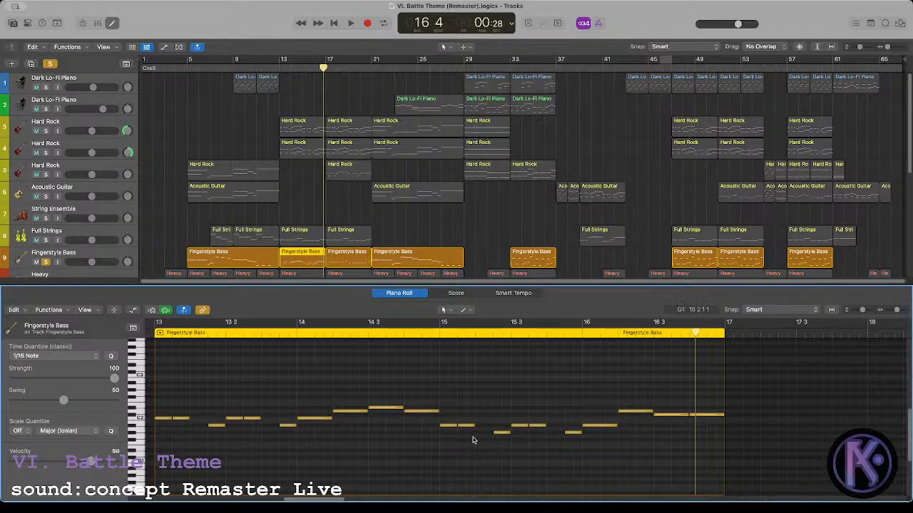
Step: Raise the bass notes at 15 2 3 and 15 4 3 by one semitone and audition the notes of bars 15 and 16
left_click_drag(475, 432, 571, 430)
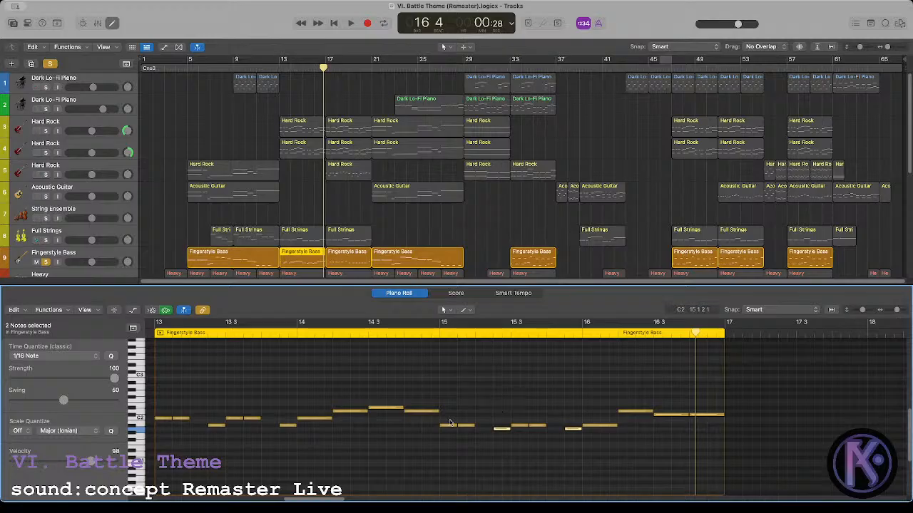
left_click_drag(448, 420, 596, 452)
left_click(591, 405)
left_click(599, 425)
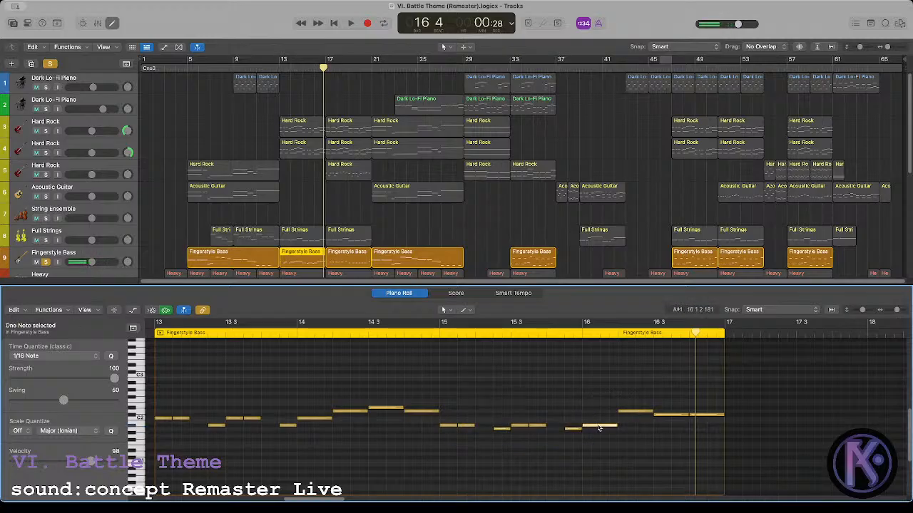
left_click(634, 411)
left_click(659, 415)
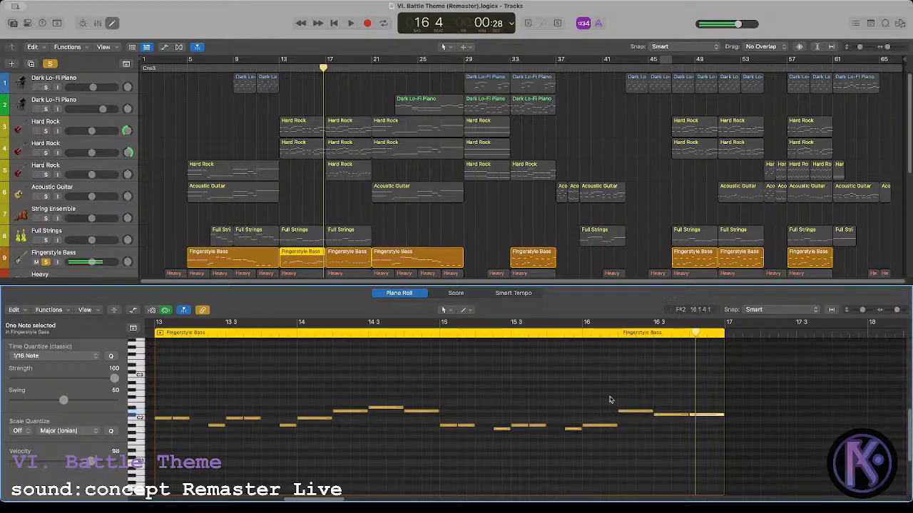
left_click_drag(599, 388, 661, 447)
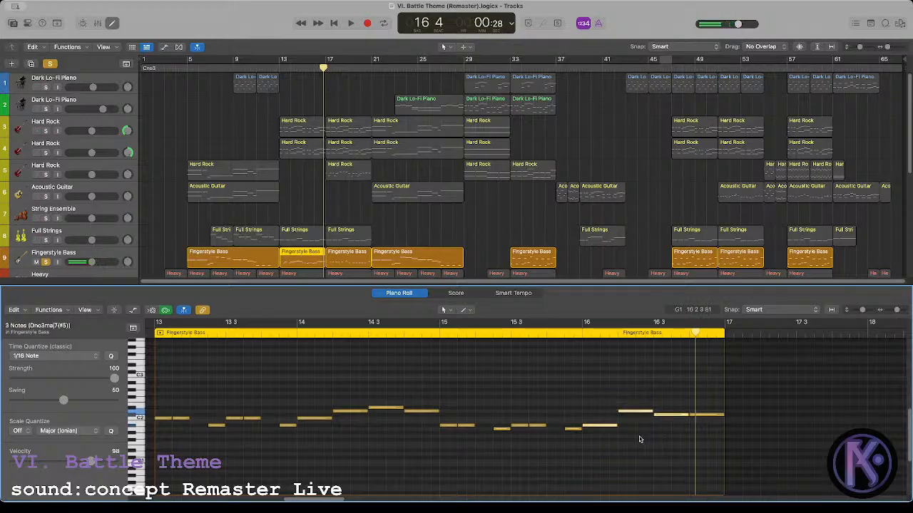
left_click(640, 439)
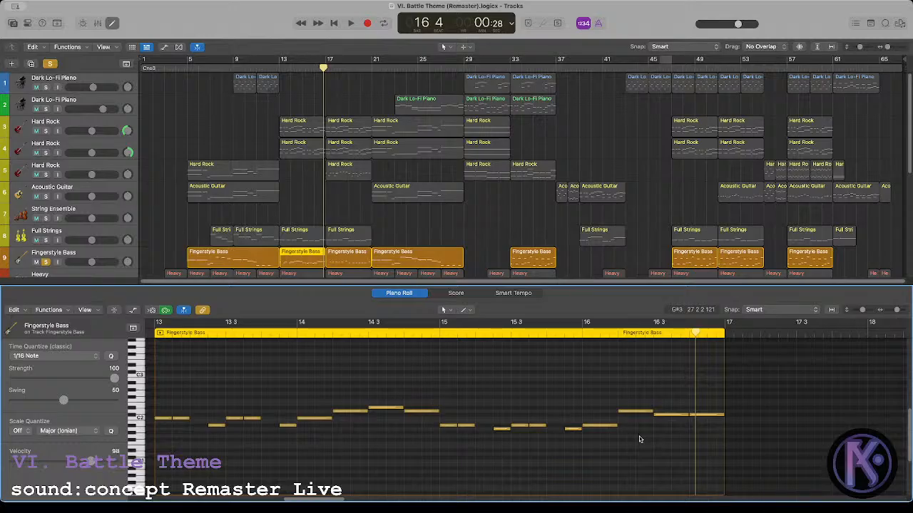
Step: Turn off the bass solo, play the full arrangement from bar 13, and return the playhead to bar 16
left_click(279, 67)
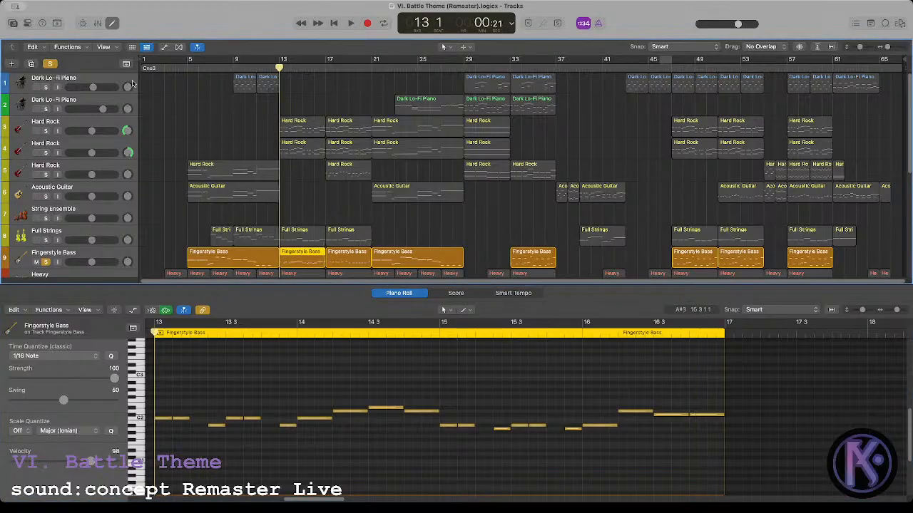
left_click(50, 63)
key("space")
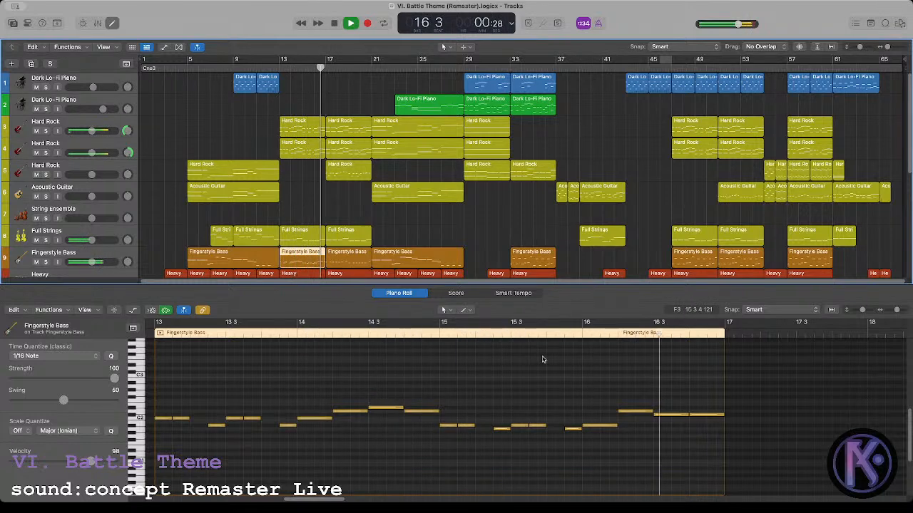
key("space")
left_click(582, 333)
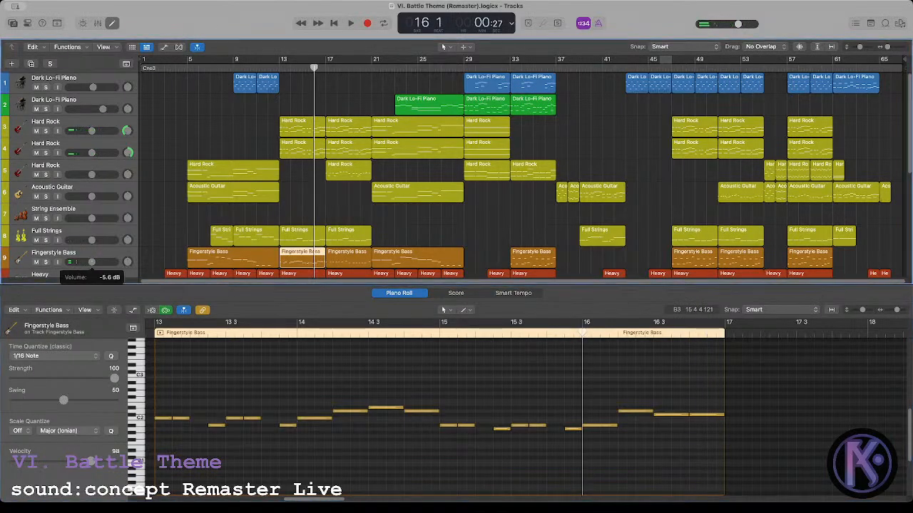
Step: Set the volume automation point at the start of the bar 5 Fingerstyle Bass region to -2.0 dB and play from bar 13
key("a")
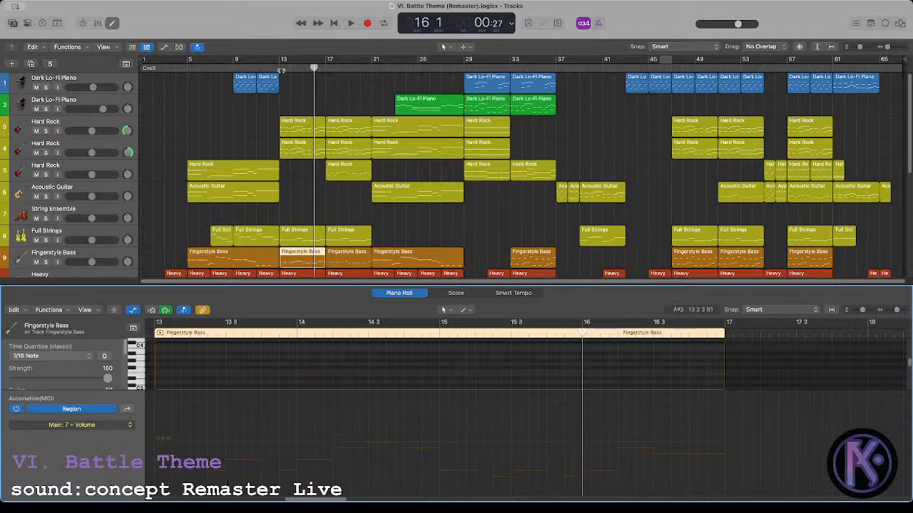
left_click(282, 71)
key("Left")
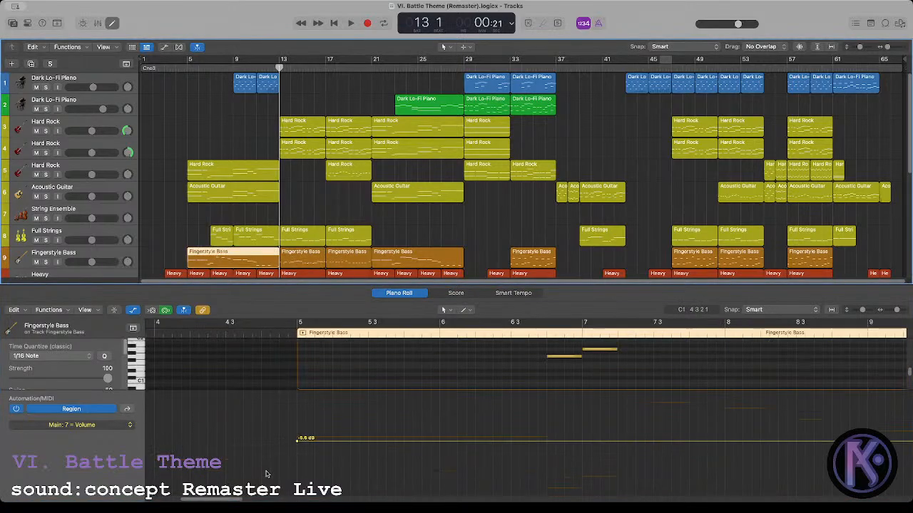
left_click_drag(297, 439, 298, 426)
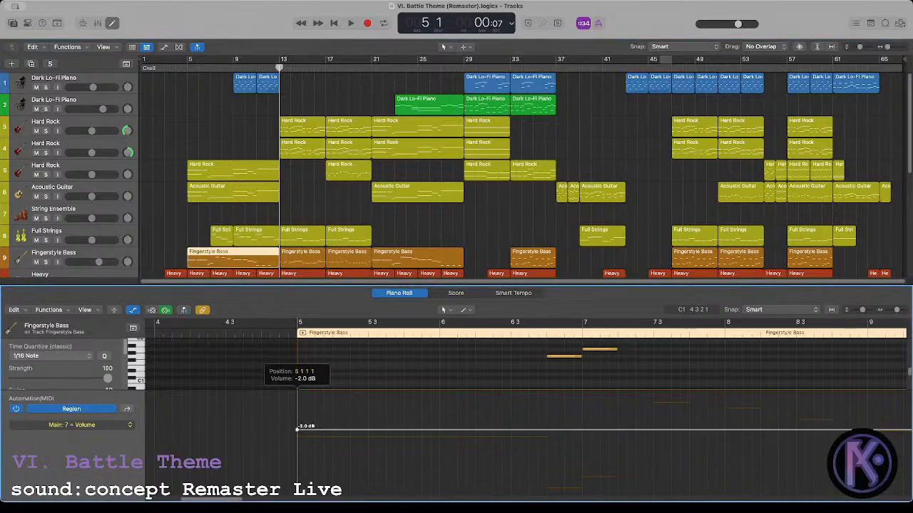
key("space")
left_click(312, 208)
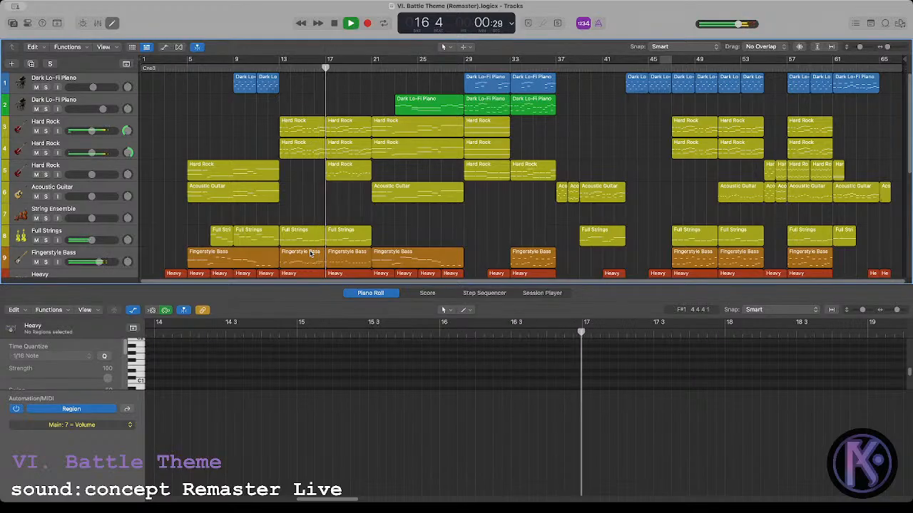
Step: Hide the automation, compare the bar 16 notes of the track 4 guitar and bass regions, and play from bar 16
left_click(313, 69)
left_click(321, 150)
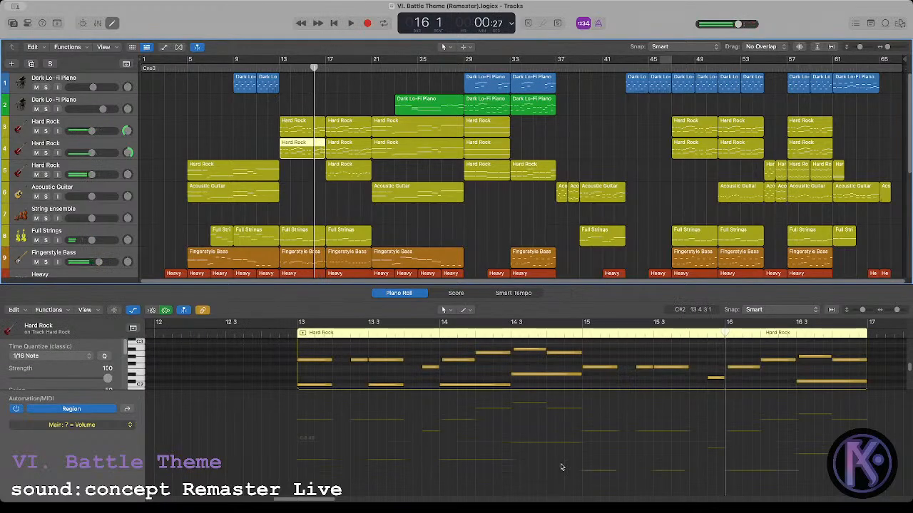
key("a")
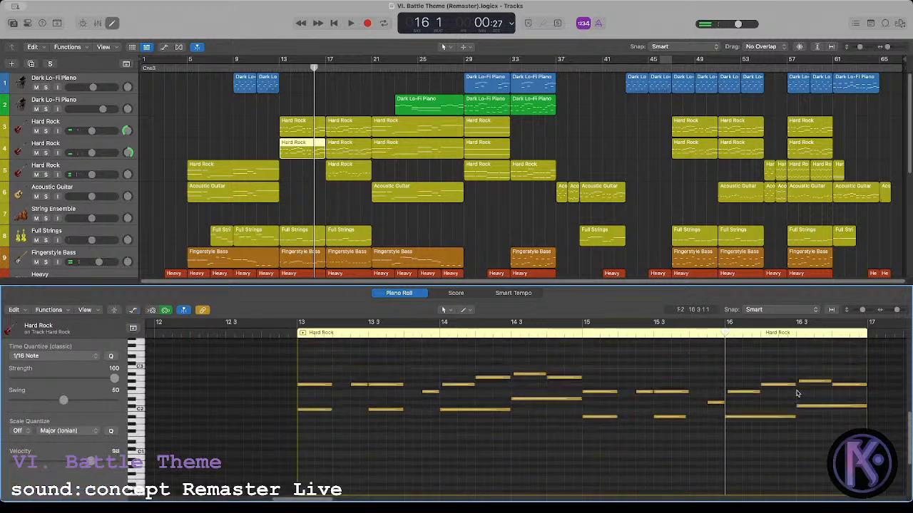
left_click(298, 264)
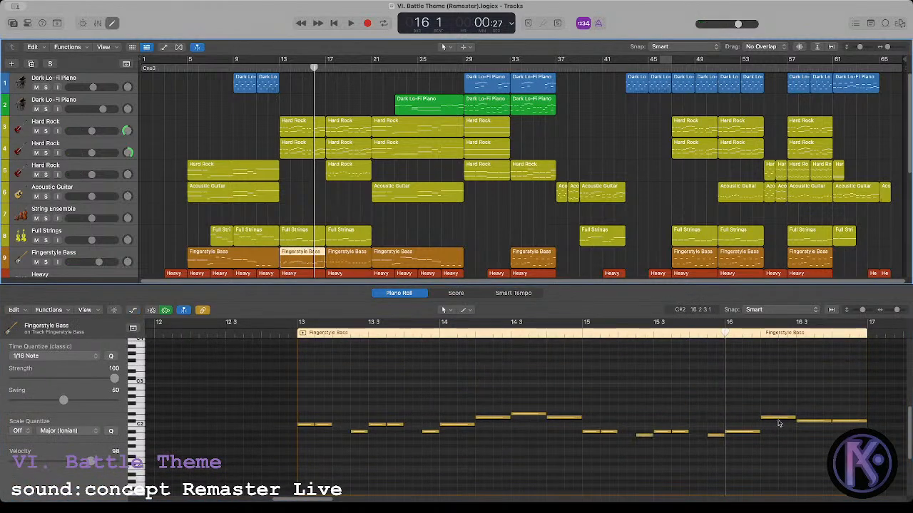
key("space")
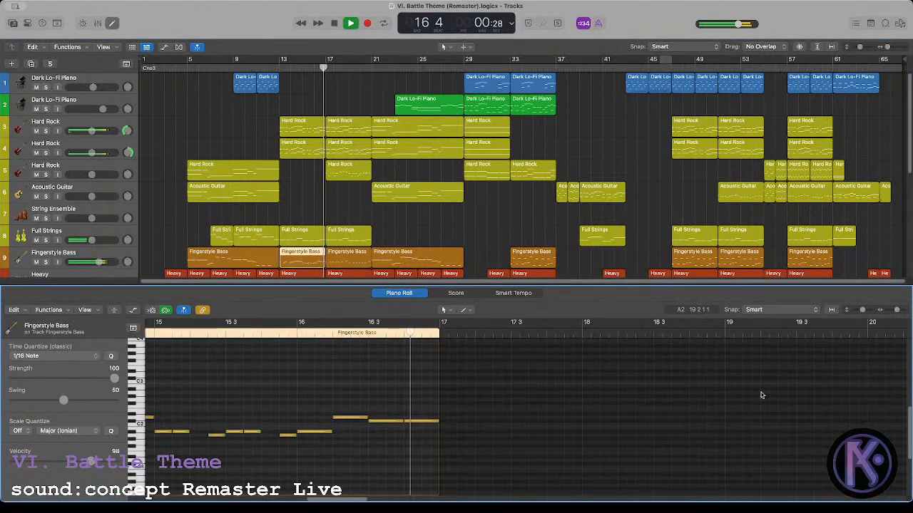
Step: Lower the last bass note of bar 16, on beat 4, by one semitone to C2 and audition the bar's ending
key("space")
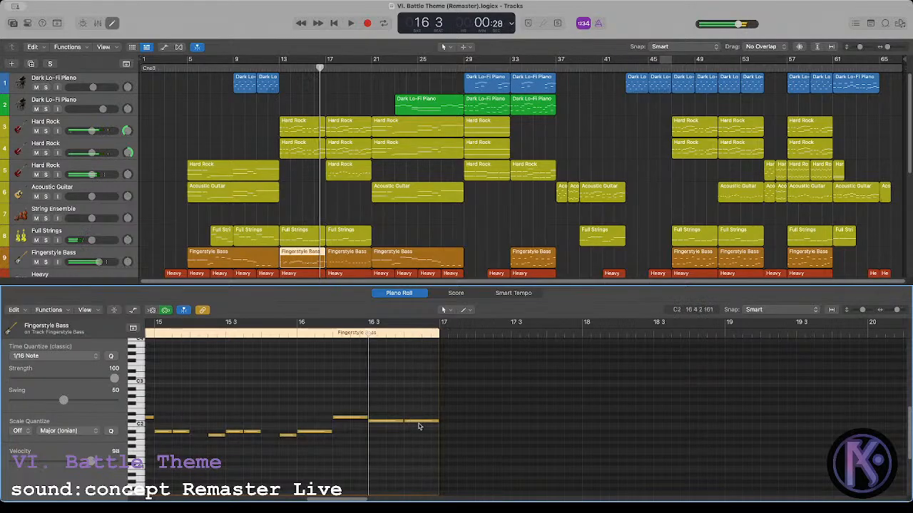
left_click(417, 422)
left_click_drag(418, 424, 417, 427)
left_click(403, 417)
key("space")
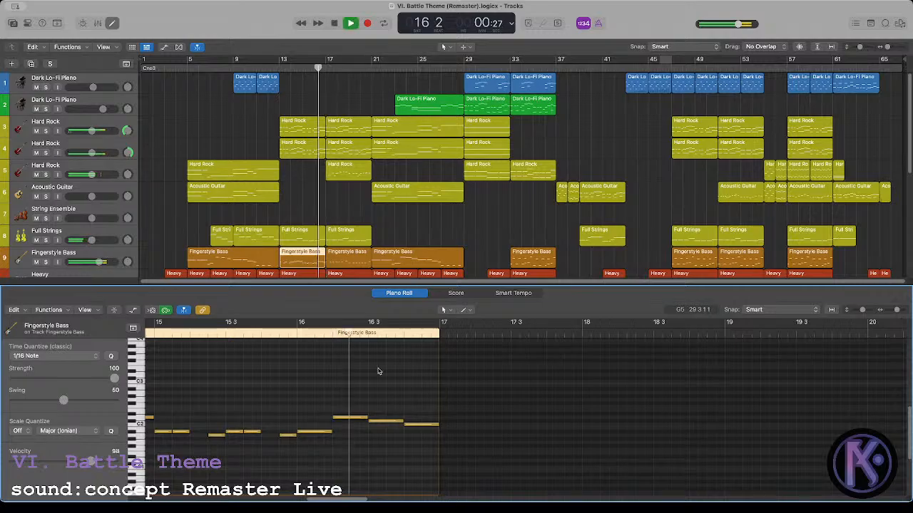
key("space")
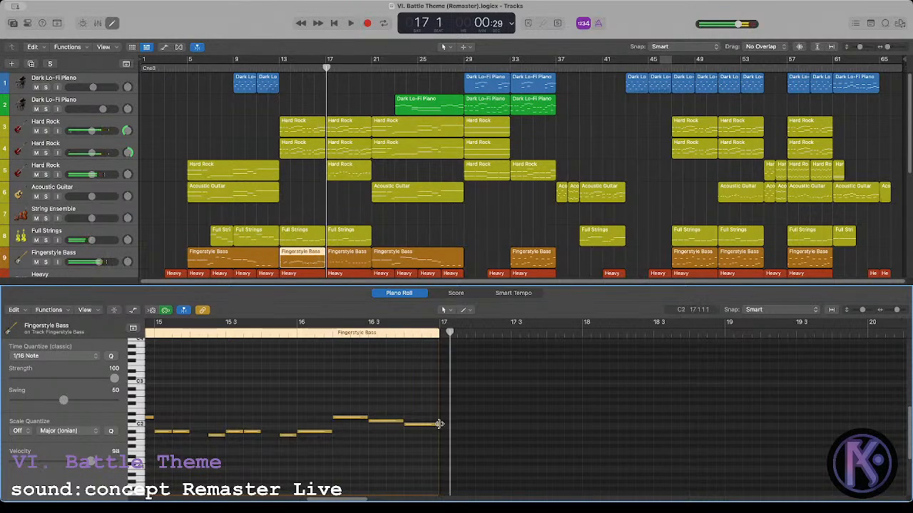
Step: Halve the bass note on beat 4 of bar 16, fill its second half with a B1 note, and audition it
mouse_move(437, 424)
left_mouse_down()
mouse_move(420, 435)
mouse_move(429, 432)
left_mouse_up()
left_click(409, 395)
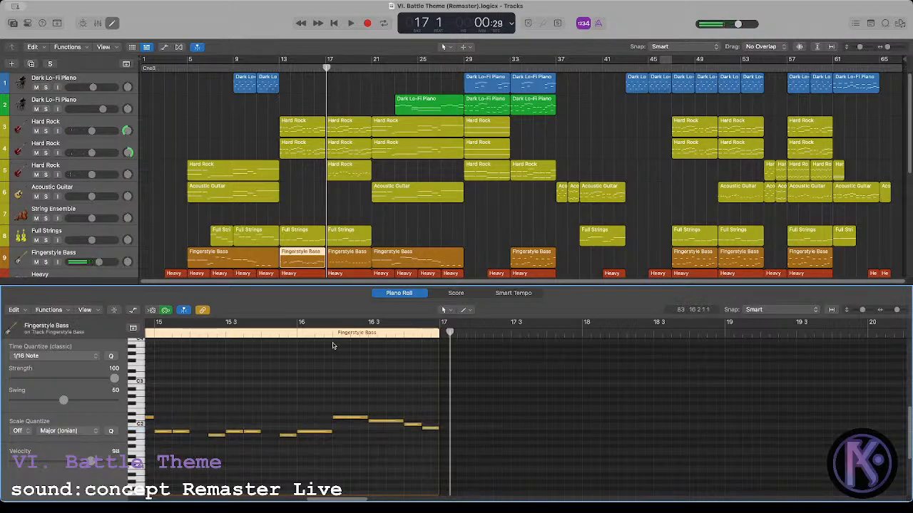
key("space")
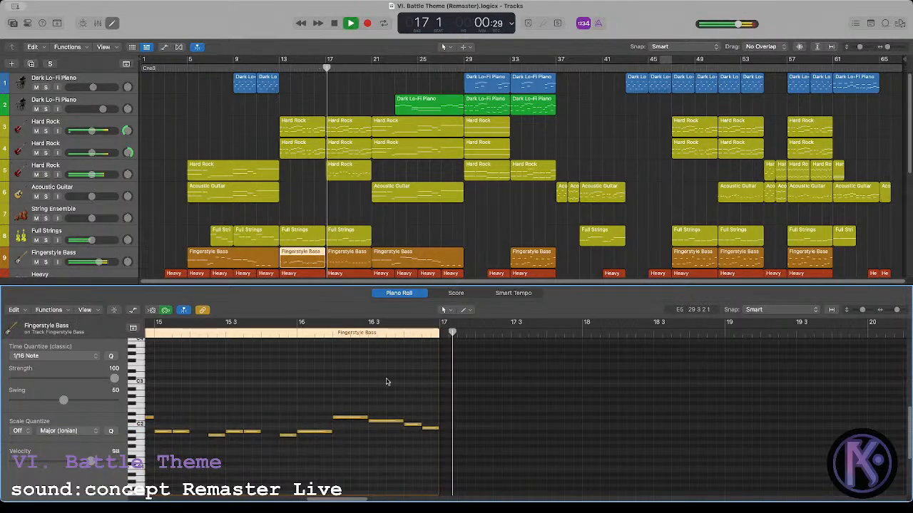
key("space")
left_click(325, 333)
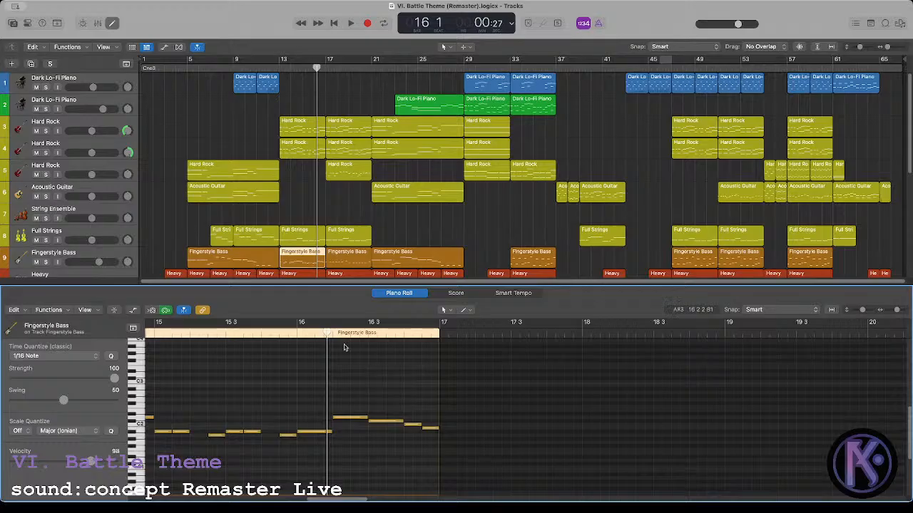
Step: Deselect the bass region and play the full arrangement from bar 13 through bar 16
left_click(285, 63)
left_click(321, 218)
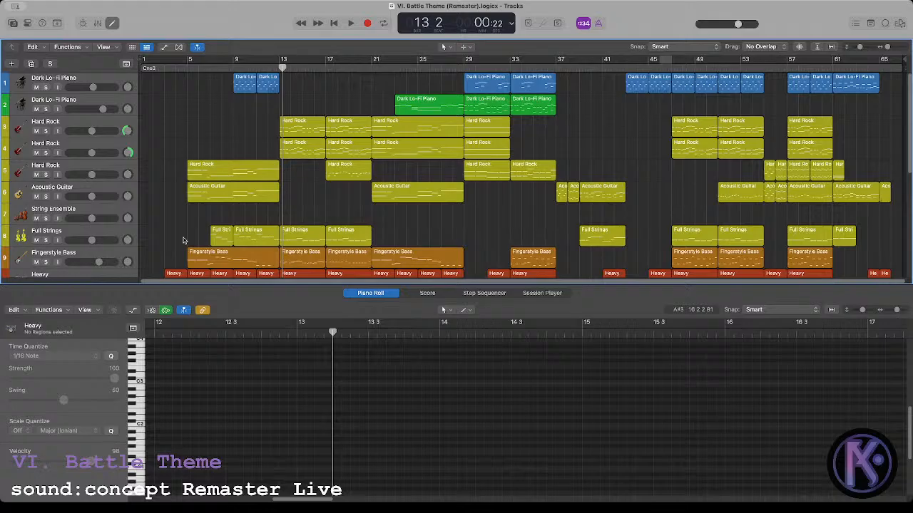
key("space")
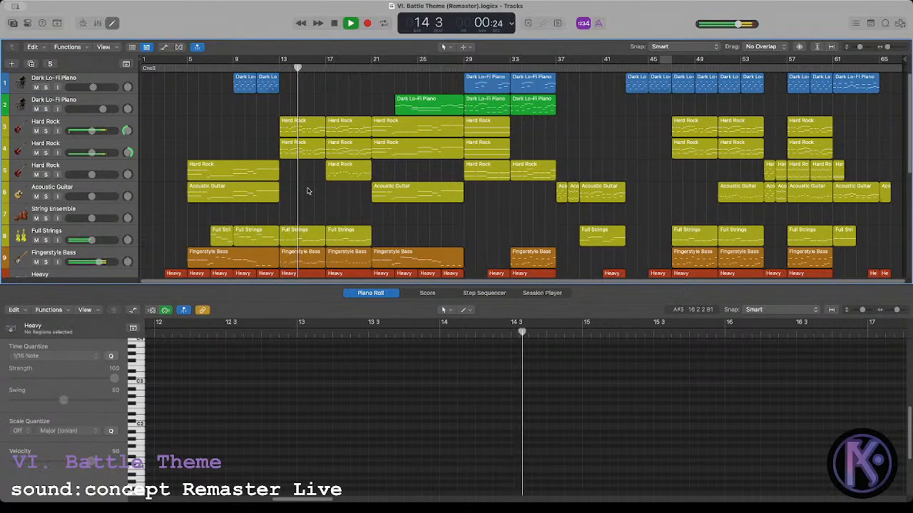
scroll(308, 191, "down", 3)
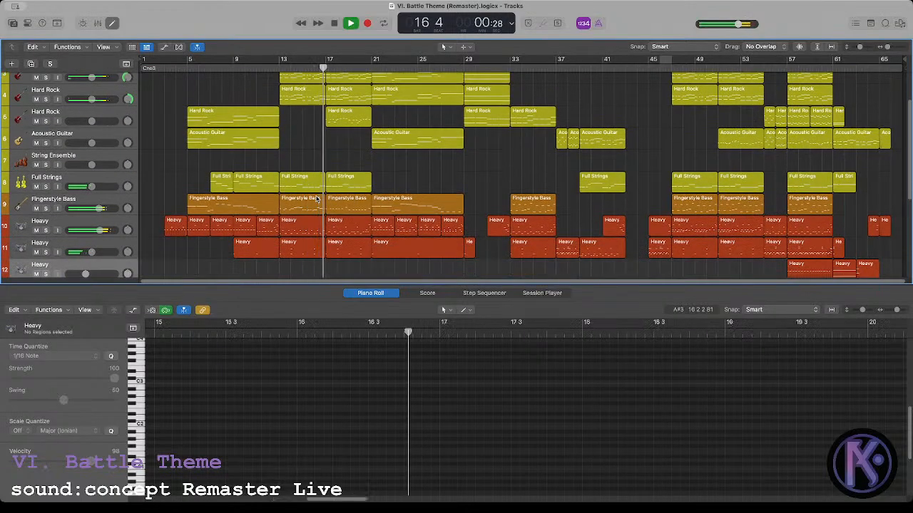
key("space")
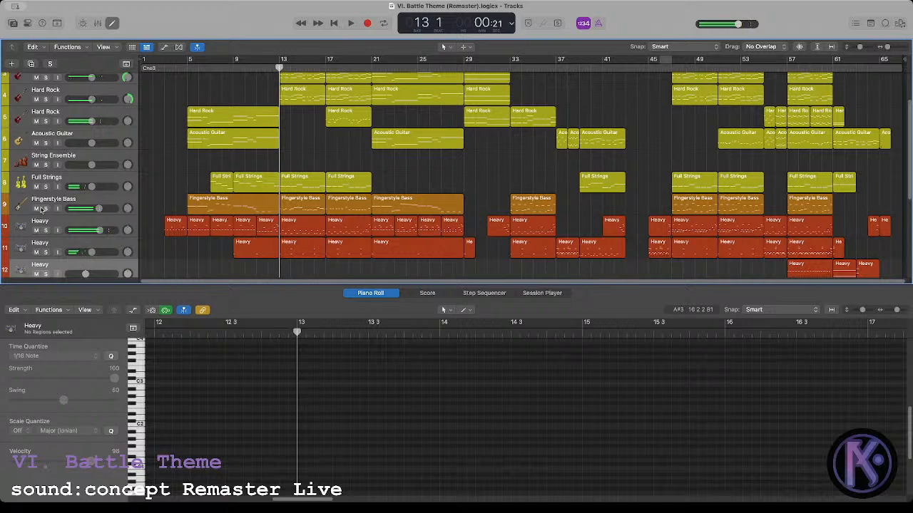
Step: Solo the Fingerstyle Bass together with the Hard Rock guitars on tracks 3 and 4
left_click(45, 208)
scroll(45, 207, "up", 2)
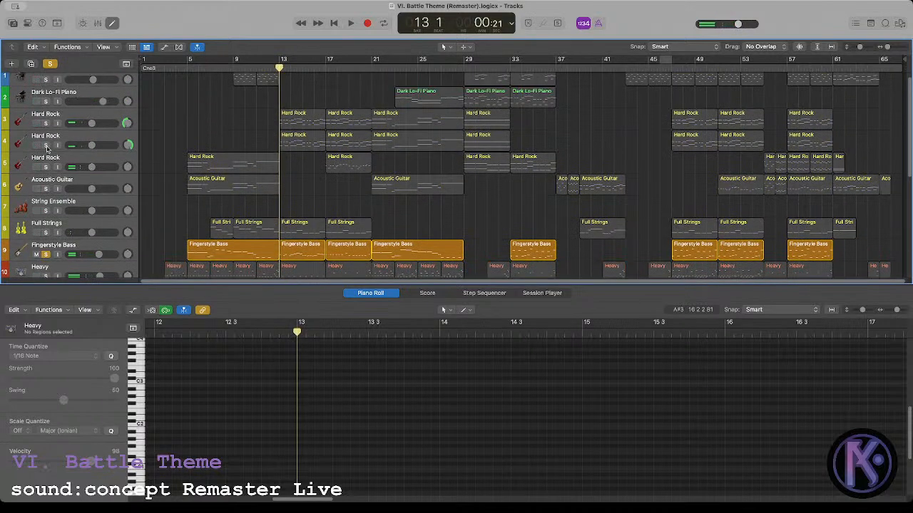
left_click(45, 145)
left_click(46, 123)
Step: Show the bar 13 regions of both soloed guitars and the bass together and play them from bar 13
left_click_drag(283, 107, 293, 178)
left_click(310, 250, "shift")
key("space")
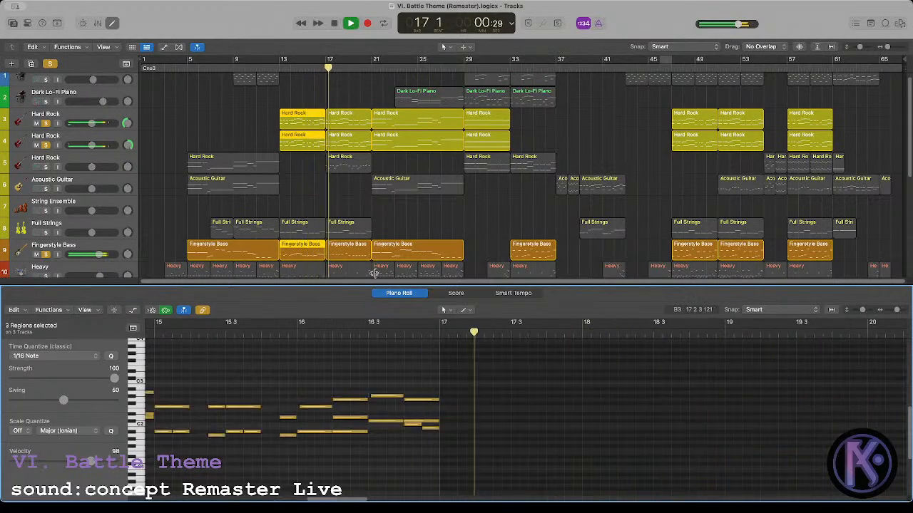
key("space")
left_click(282, 68)
key("space")
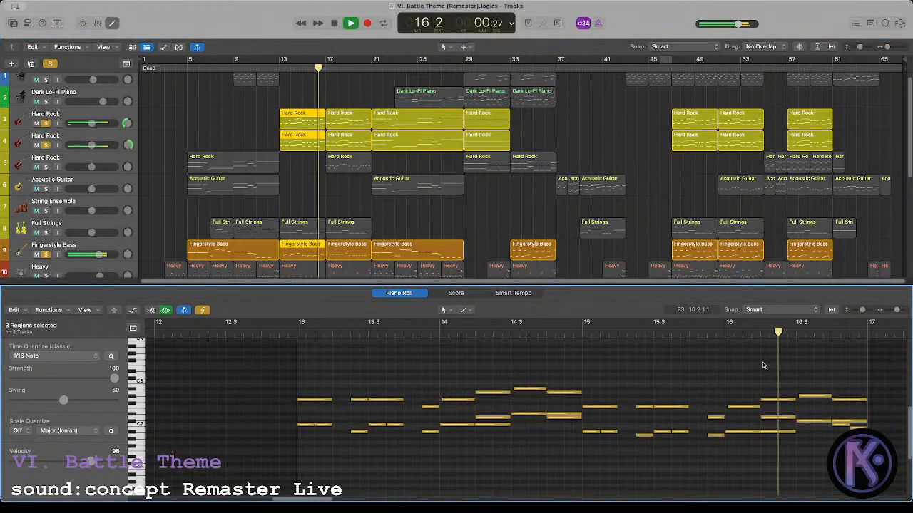
key("space")
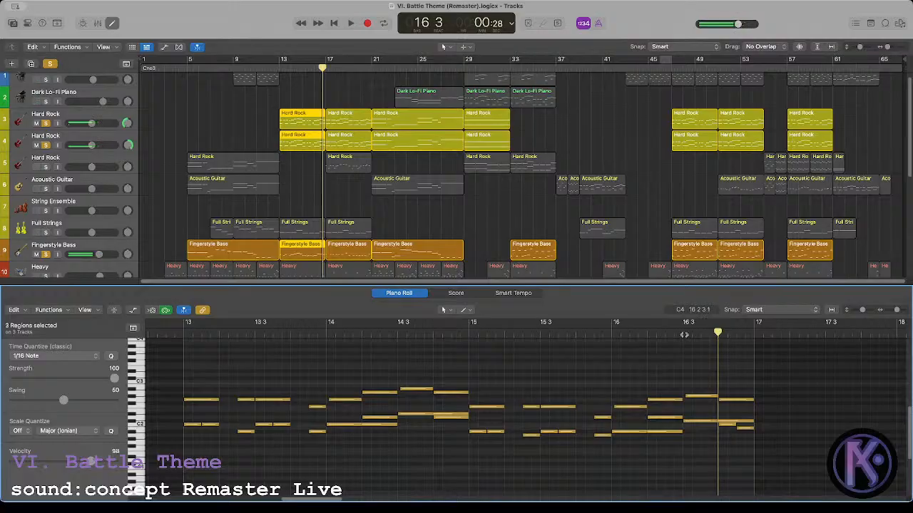
Step: Try the bass and guitar notes on beat 3 of bar 16 one semitone lower, restore them, and play bar 16
left_click(709, 421)
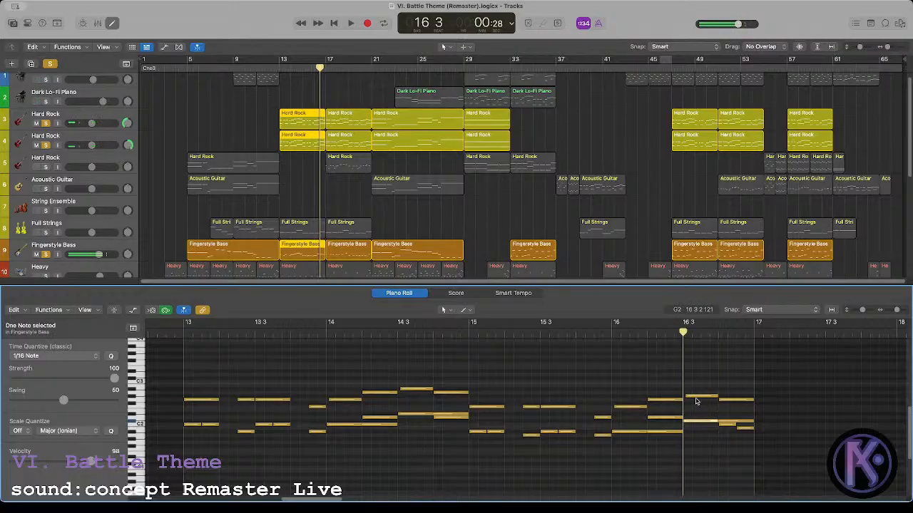
left_click(697, 398, "shift")
key("alt+Down")
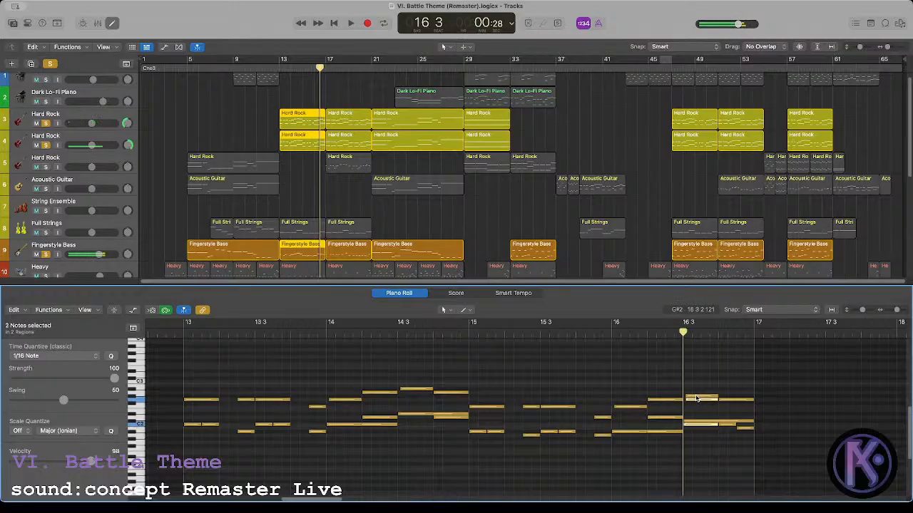
key("alt+Up")
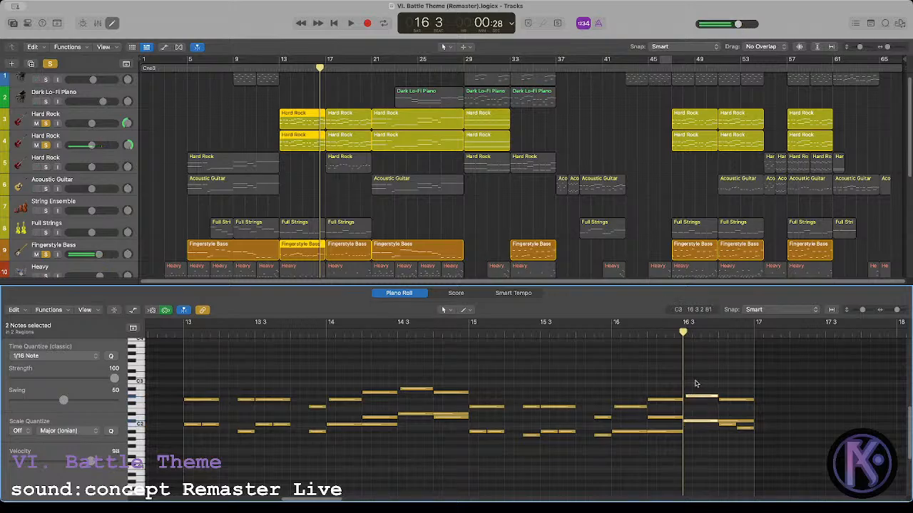
key("space")
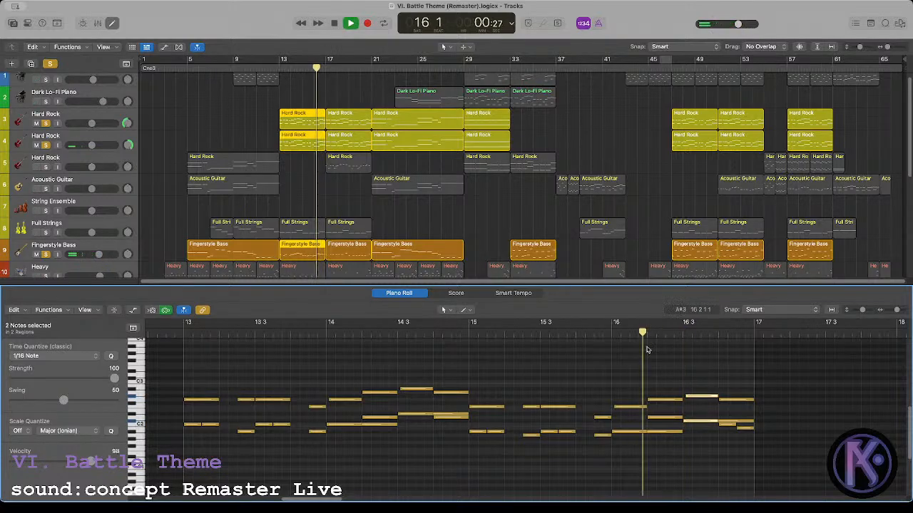
key("space")
Step: Raise the bass note on beat 3 of bar 16 by two semitones to D#2 and audition bar 16
left_click(692, 423)
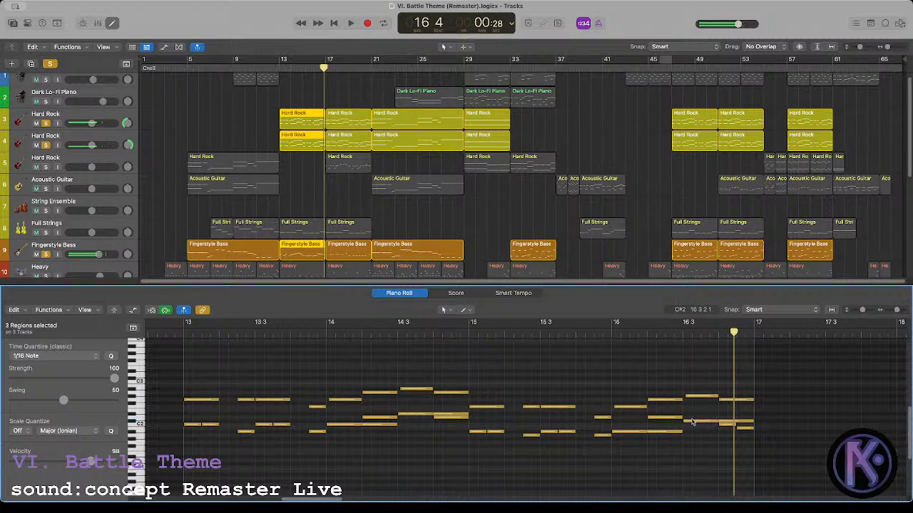
left_click_drag(692, 422, 691, 415)
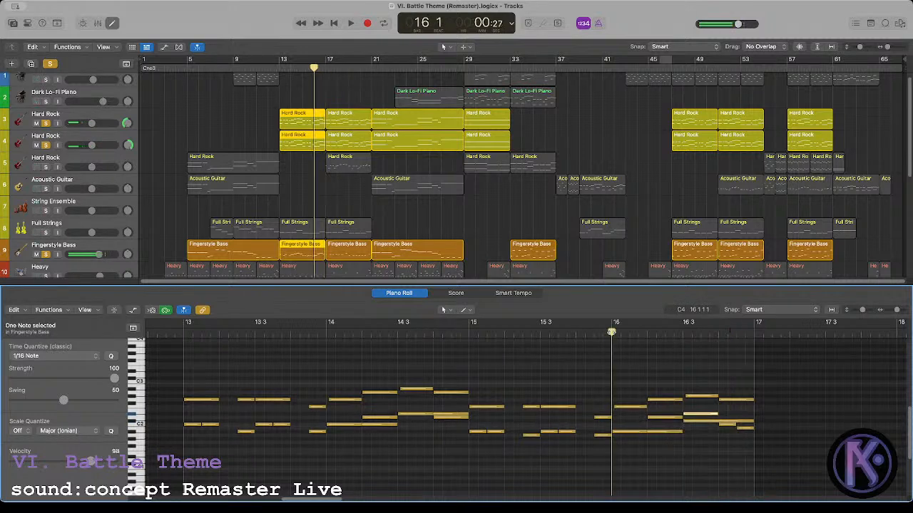
key("space")
left_click(648, 356)
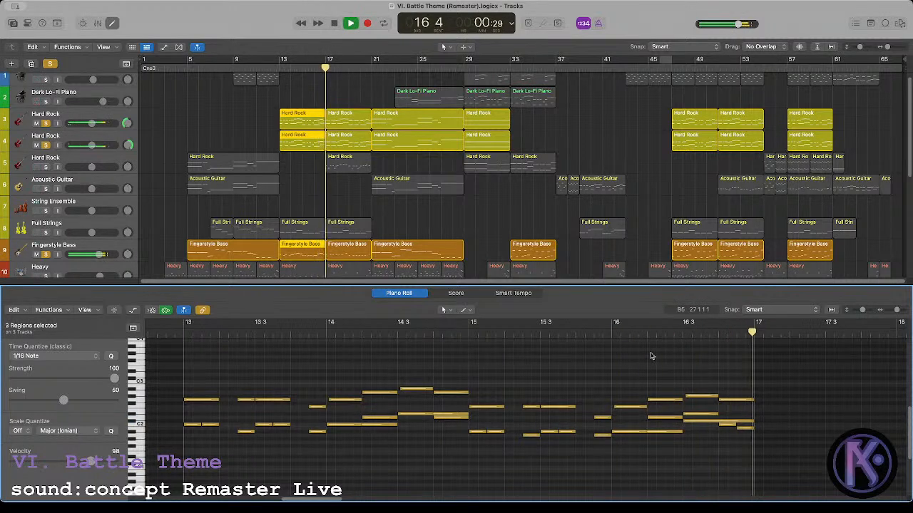
key("space")
Step: Raise the last two bass notes of bar 16 by two semitones to D2 and C#2 and play from bar 16
left_click_drag(714, 442, 743, 425)
left_click(601, 334)
key("space")
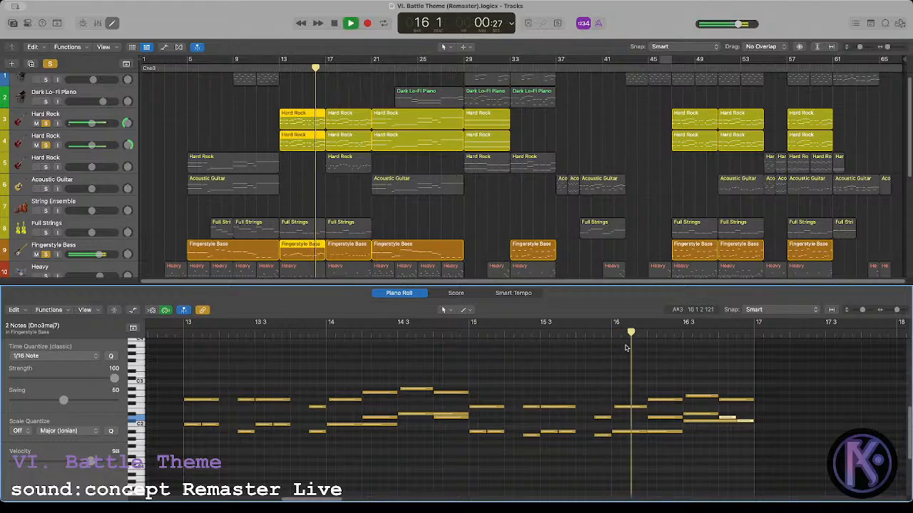
key("space")
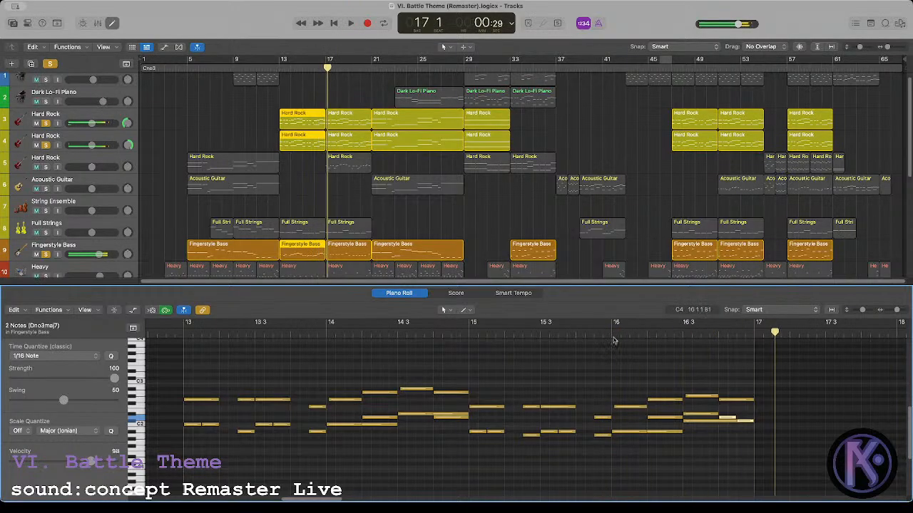
Step: Turn off all track solos, deselect the regions, and play the full arrangement from beat 4 of bar 15
left_click(588, 334)
left_click(571, 341)
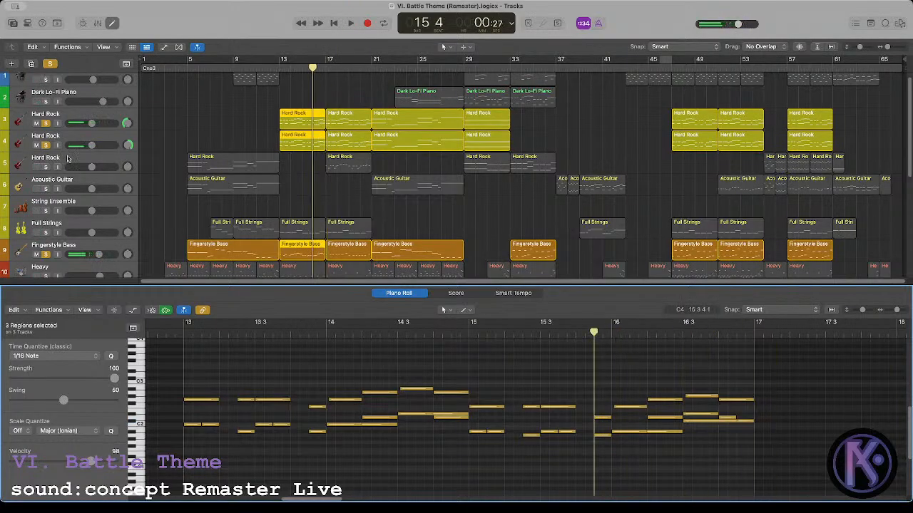
left_click(48, 255, "alt")
key("space")
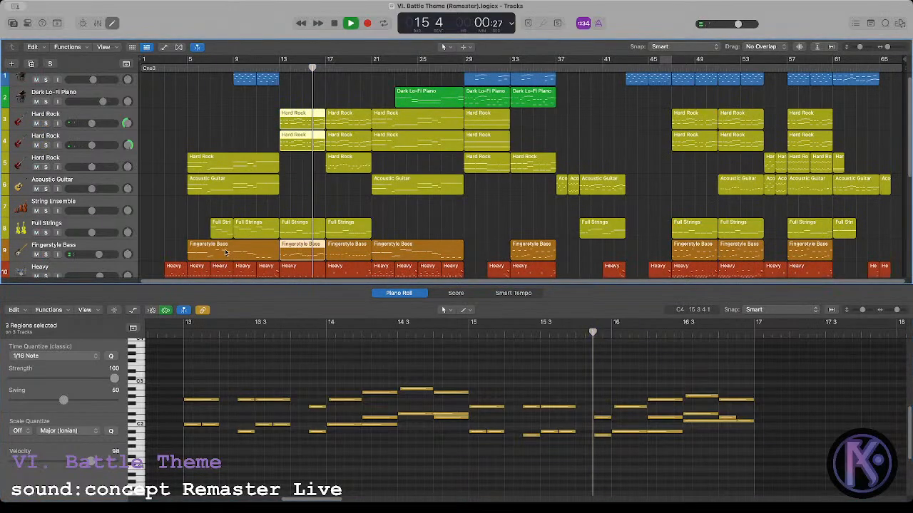
left_click(303, 210)
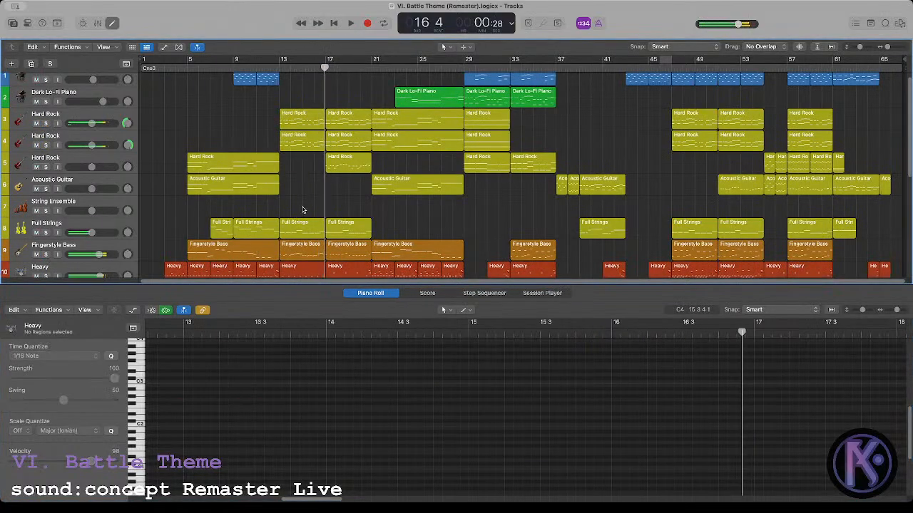
key("space")
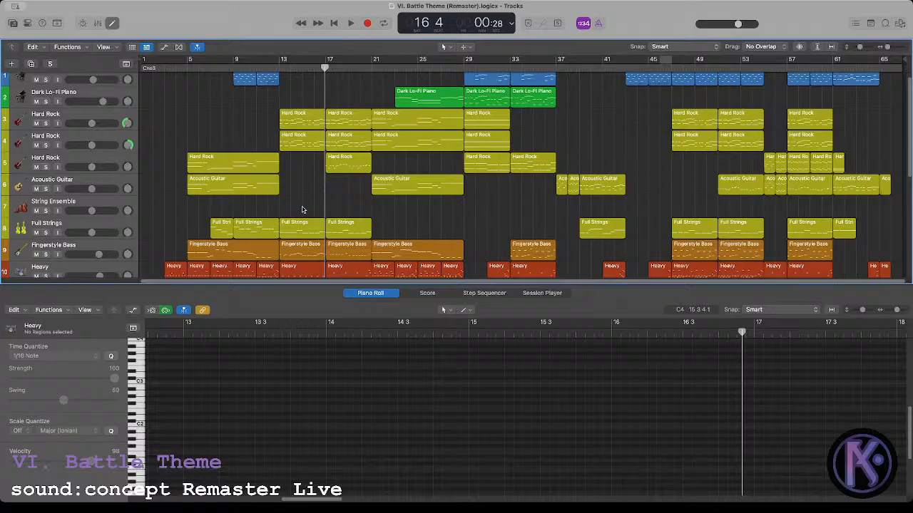
Step: Examine the last four bass notes of bar 16 and play the full arrangement from bar 13
left_click(311, 250)
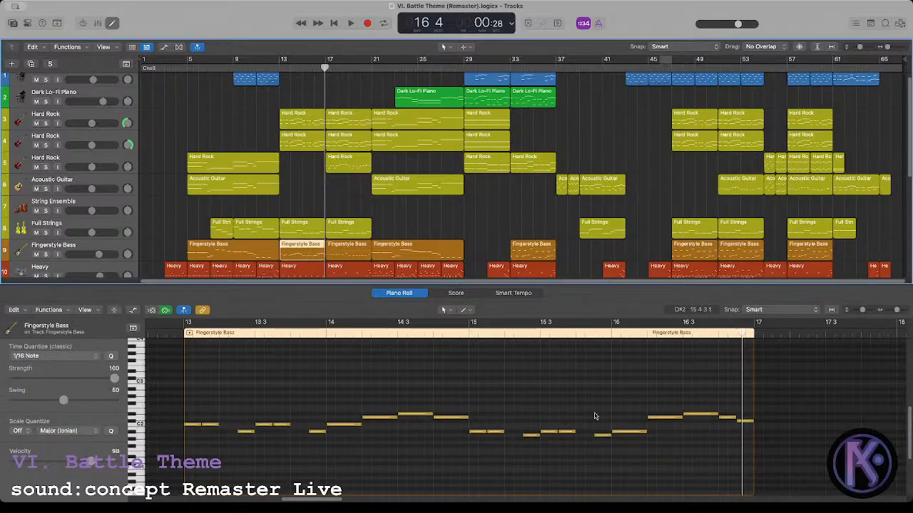
left_click_drag(663, 391, 750, 431)
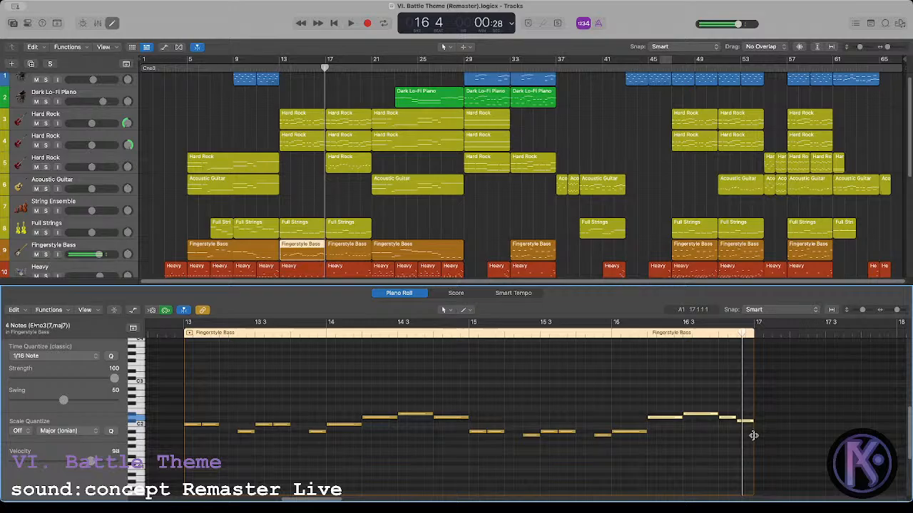
left_click(653, 386)
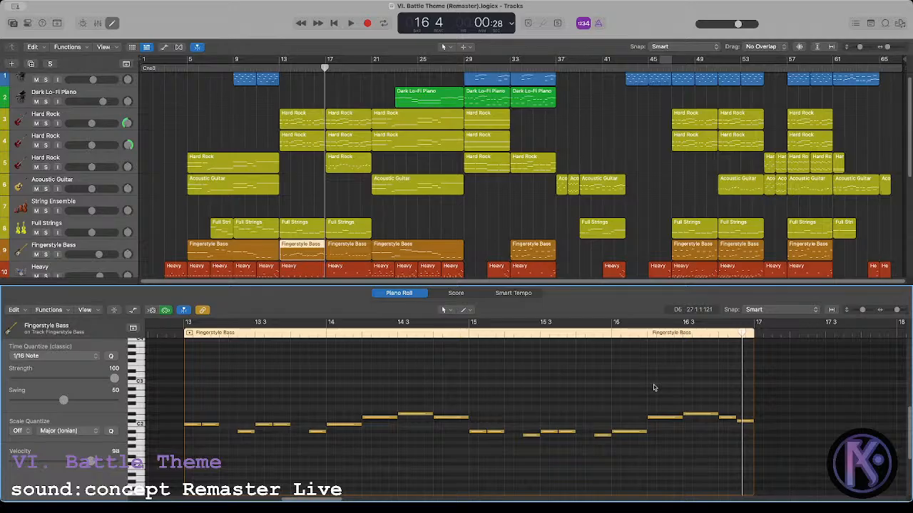
key("space")
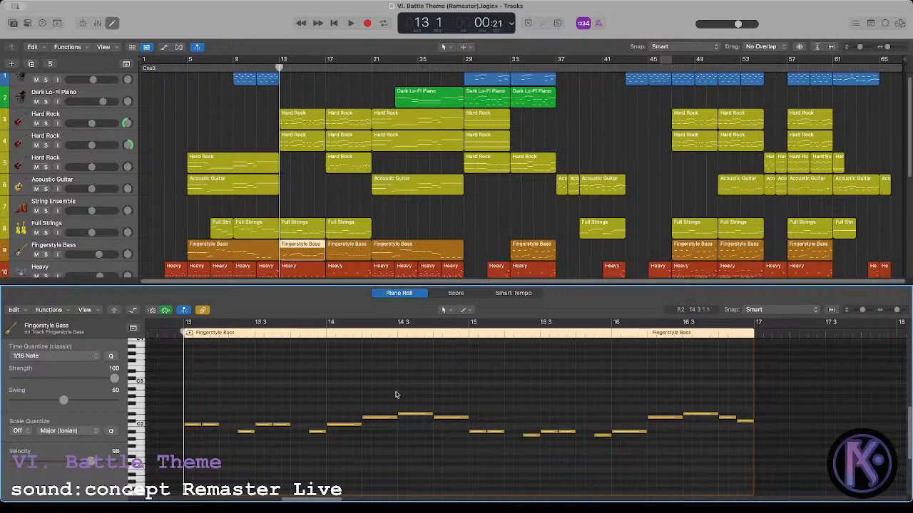
key("space")
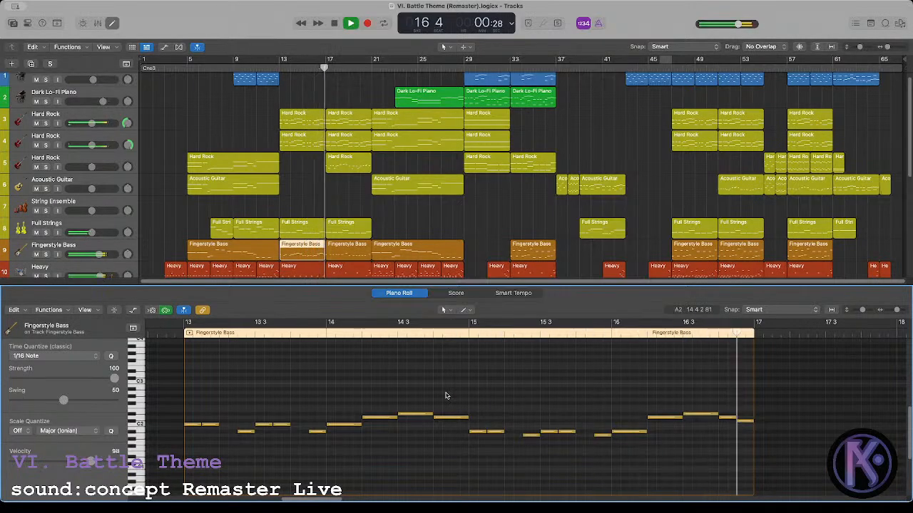
key("space")
Step: Copy the bar 13 Fingerstyle Bass region to bar 17 in place of the region there
left_click(275, 67)
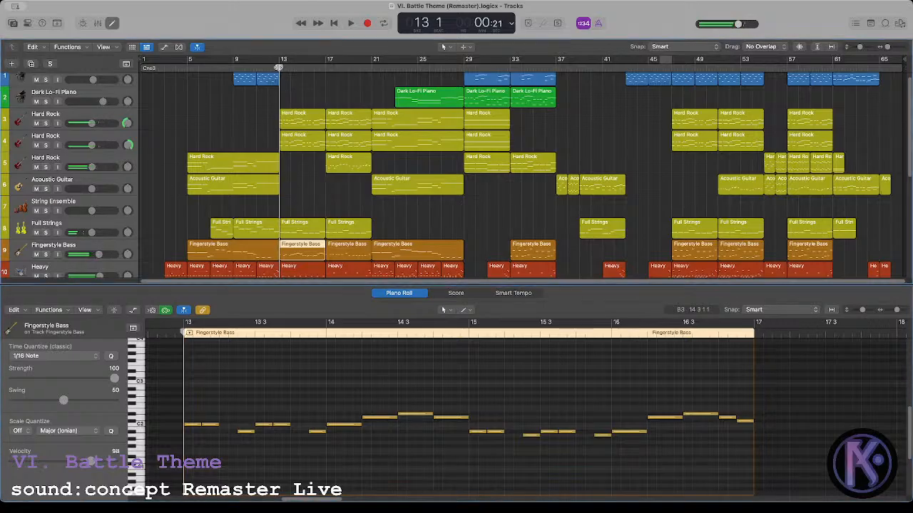
left_click(295, 188)
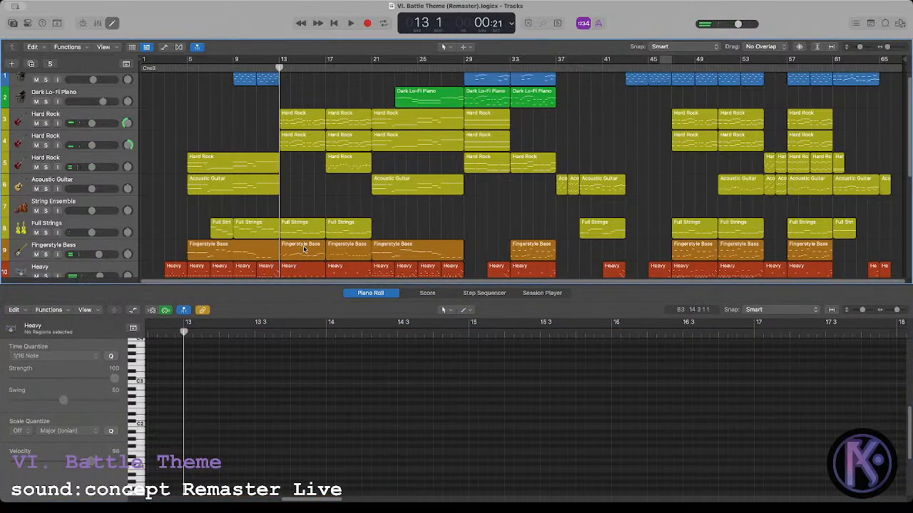
left_click_drag(304, 248, 346, 247)
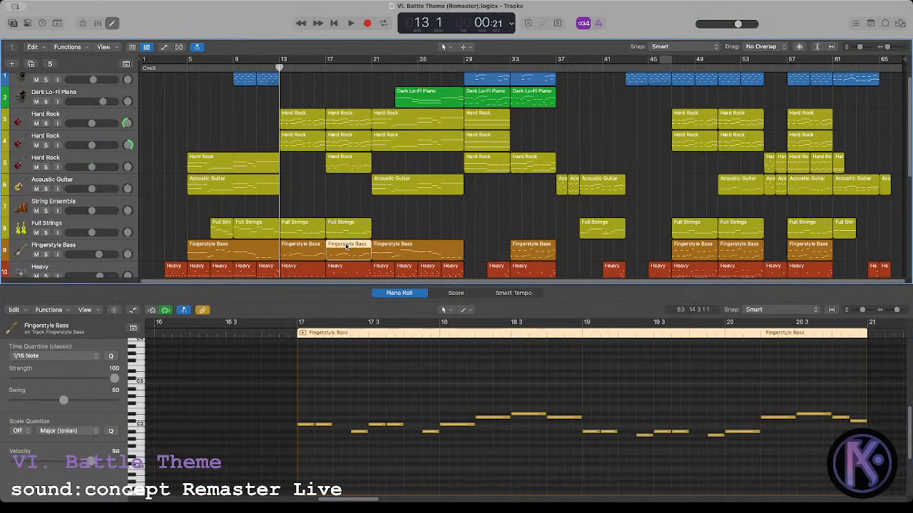
Step: Play from bar 33 and replace the Fingerstyle Bass region there with a copy of the bar 17 region
left_click(517, 67)
key("space")
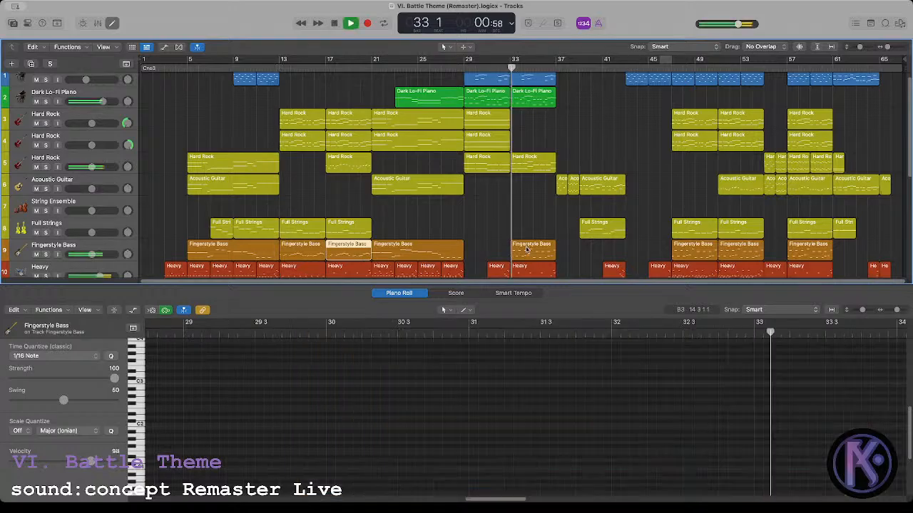
left_click(526, 250)
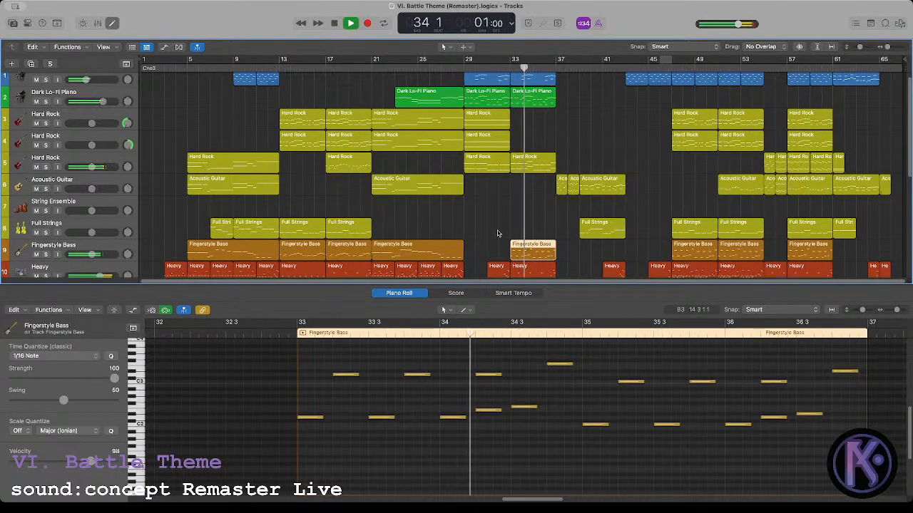
left_click(499, 234)
left_click_drag(339, 254, 528, 254)
Step: Raise all notes of the bar 33 Fingerstyle Bass region by two semitones and listen to the result
key("super+a")
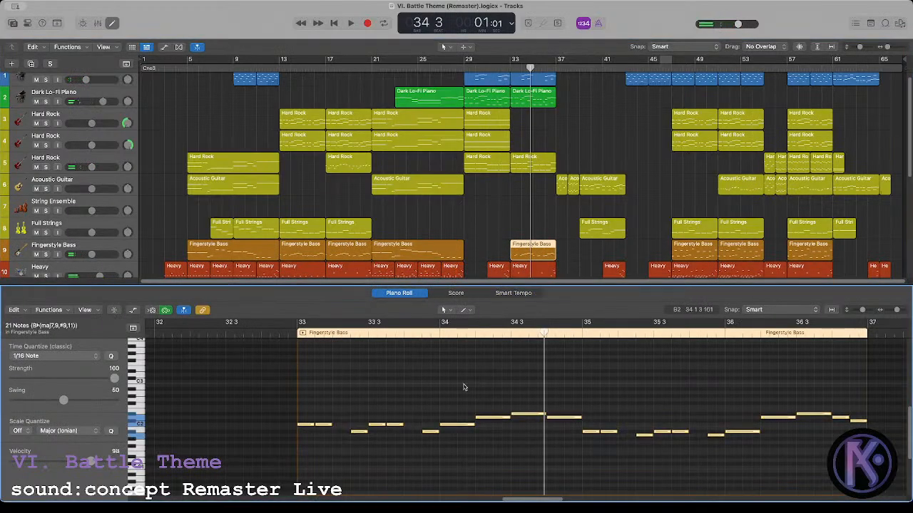
key("alt+Up")
key("alt+Up")
left_click(355, 355)
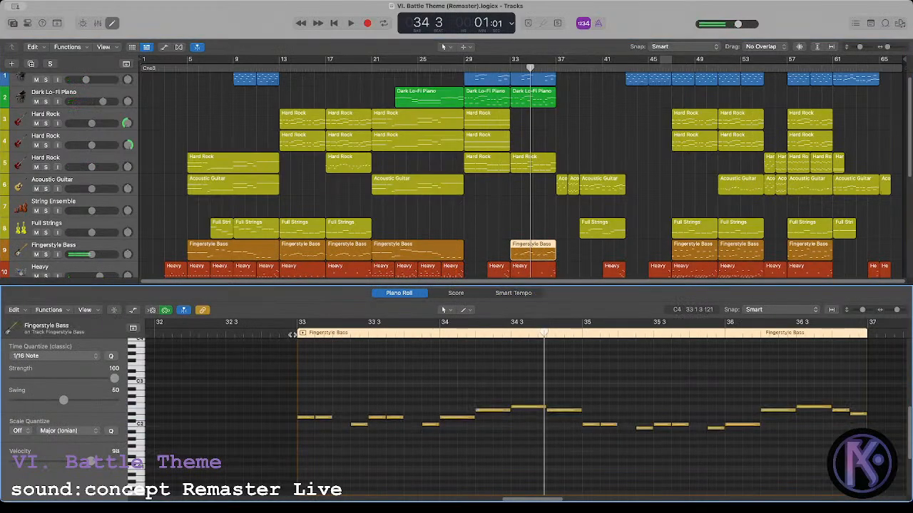
key("shift+space")
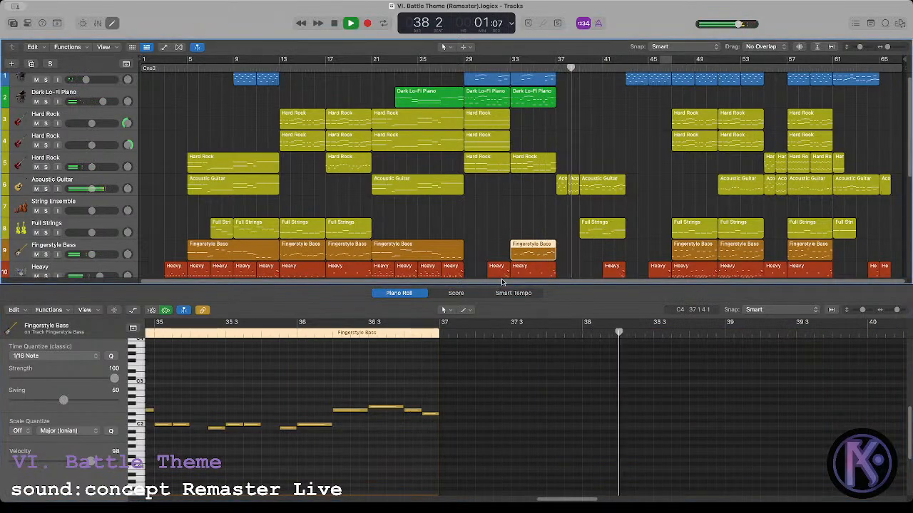
scroll(538, 157, "down", 5)
key("space")
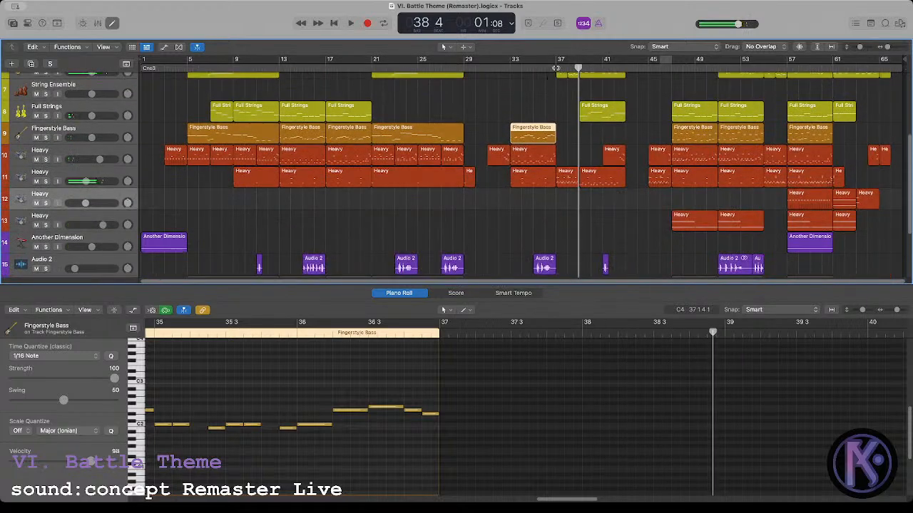
Step: Duplicate the Heavy drum track 11 and move its regions at bars 37 and 39 onto the duplicate track
left_click(556, 68)
scroll(587, 125, "up", 1)
left_click(567, 190)
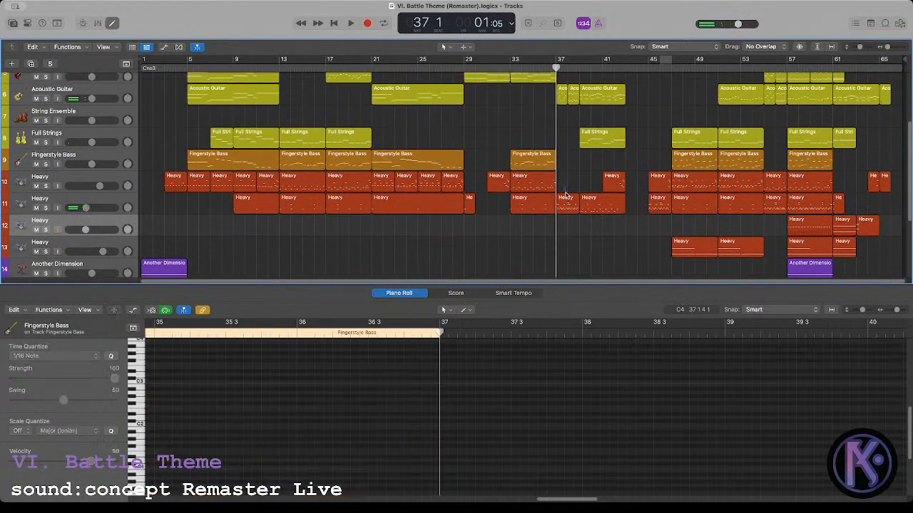
left_click(565, 202)
left_click(103, 189)
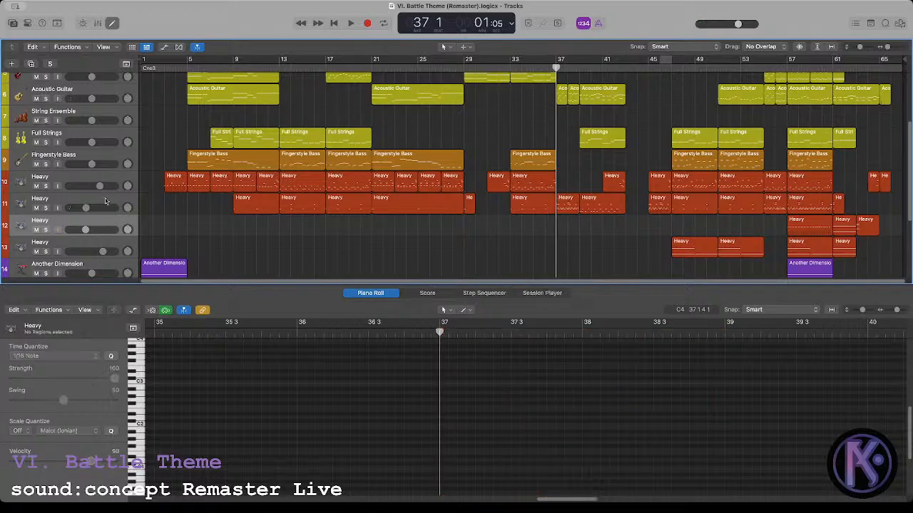
left_click(105, 202)
left_click_drag(597, 234, 627, 214)
left_click(279, 228)
Step: Set the volume automation of the two moved Heavy regions to -5.5 dB and play from bar 37
key("a")
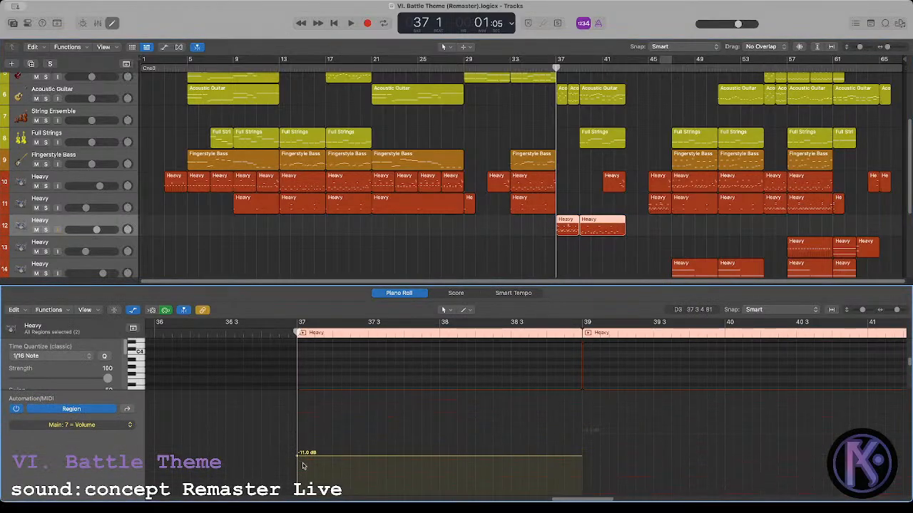
left_click_drag(298, 457, 297, 440)
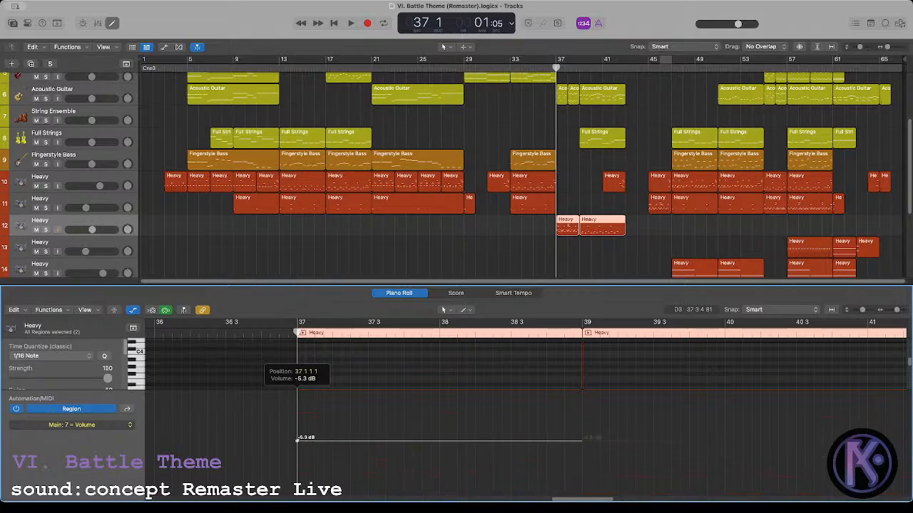
key("space")
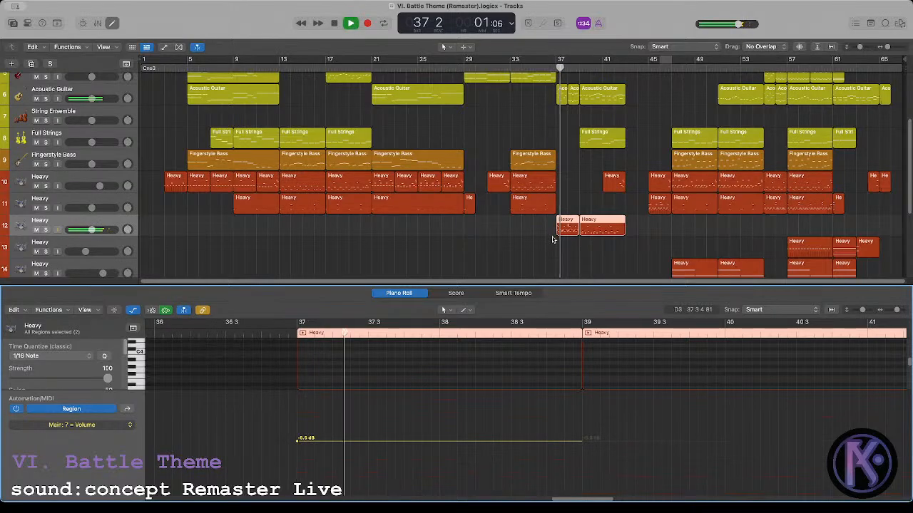
left_click(450, 232)
scroll(499, 224, "down", 3)
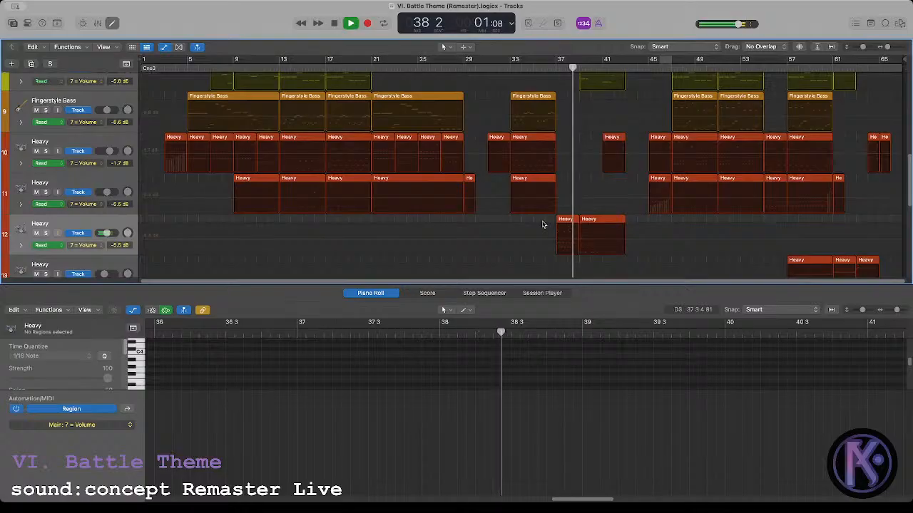
scroll(535, 228, "up", 3)
key("space")
left_click(555, 69)
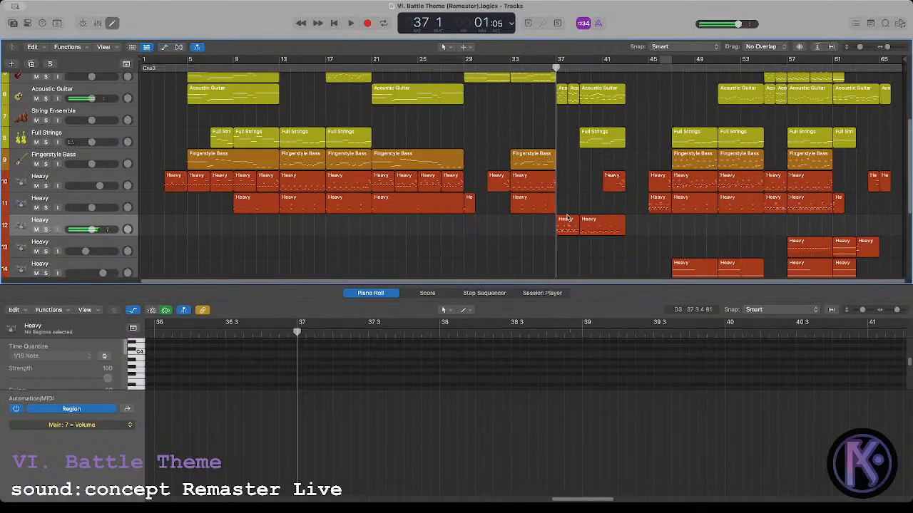
Step: Open the duplicated Heavy track's EQ and lower its high-cut frequency while playing from bar 37
left_click(567, 219)
left_click(529, 234)
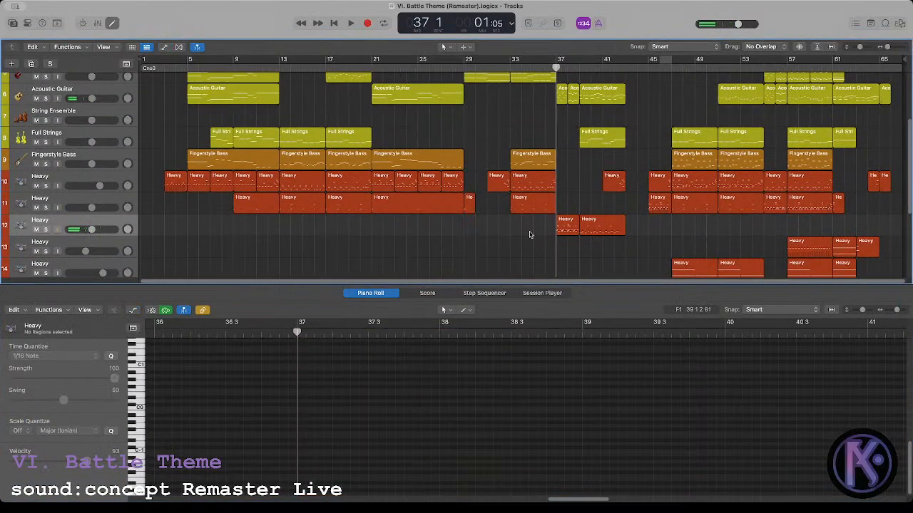
left_click(507, 228)
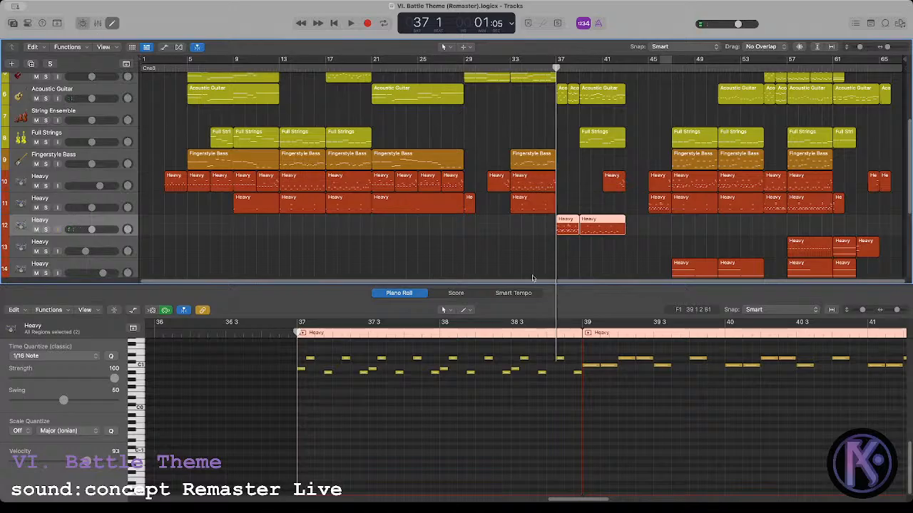
key("b")
scroll(79, 236, "up", 1)
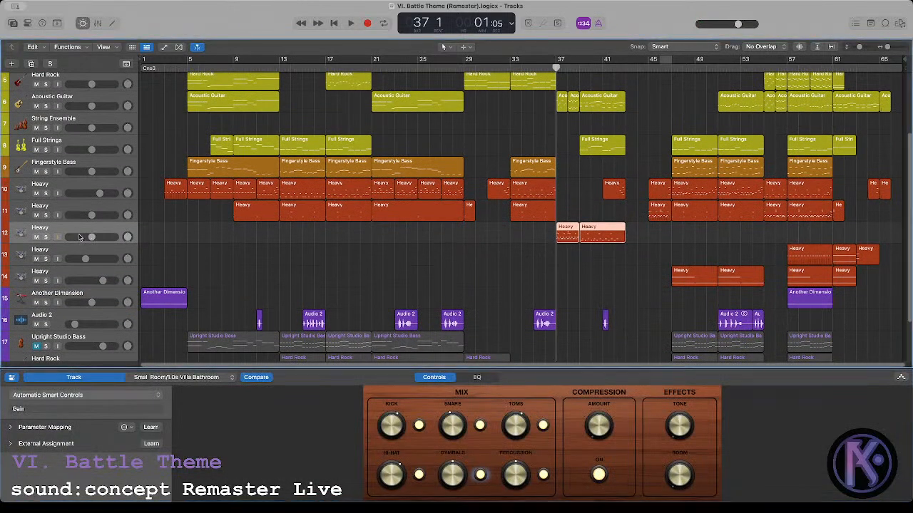
left_click(477, 378)
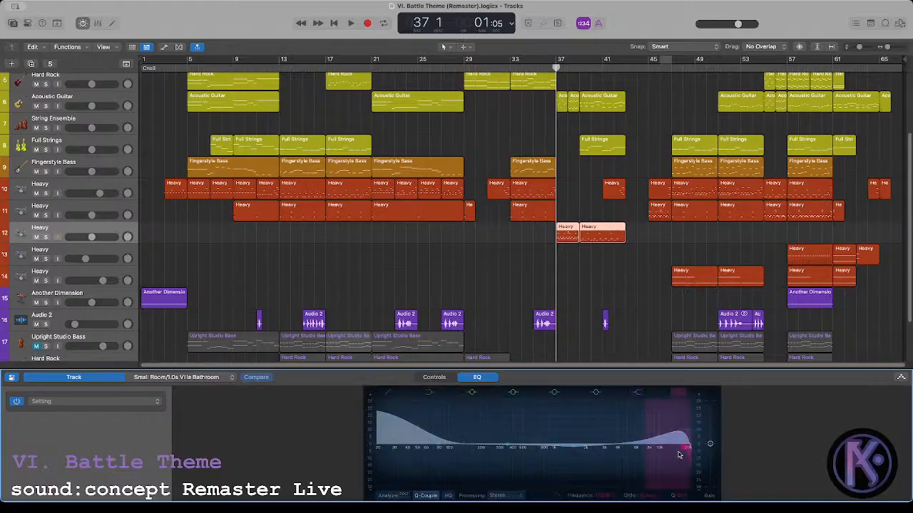
key("space")
left_click_drag(679, 455, 646, 458)
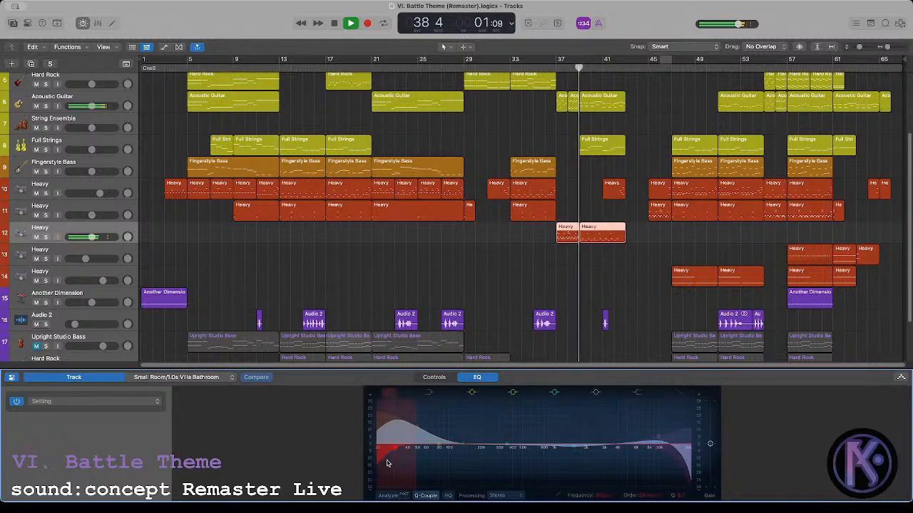
Step: Raise the low-cut frequency on the Heavy track 12 EQ to thin out the low end, replaying from bar 37 to compare
left_click_drag(387, 463, 515, 460)
key("space")
key("space")
key("space")
key("space")
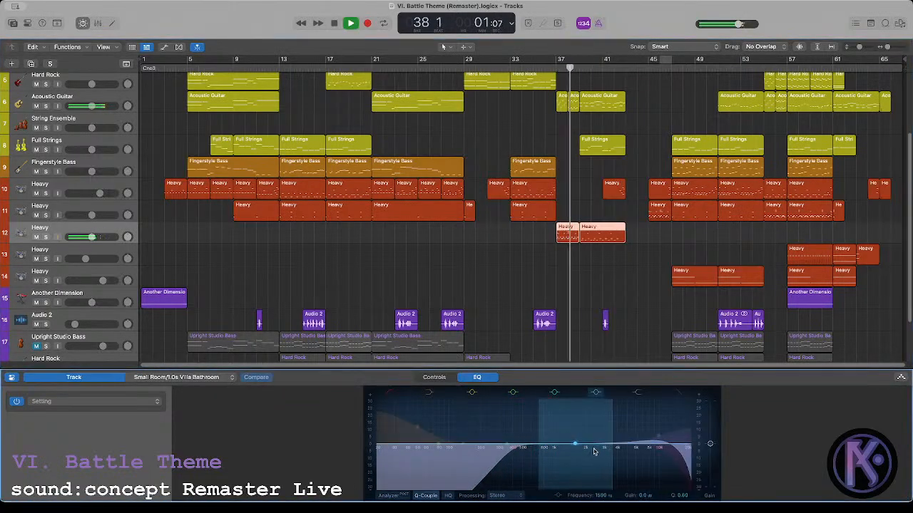
key("space")
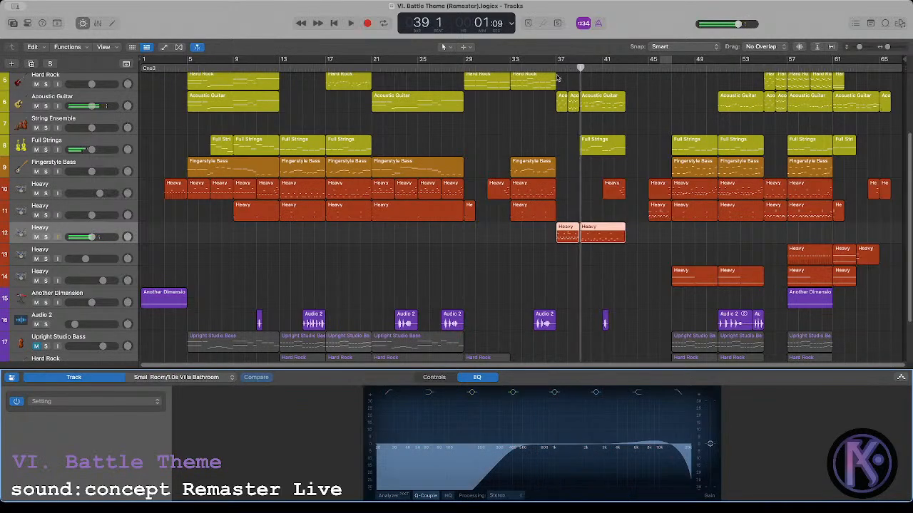
key("space")
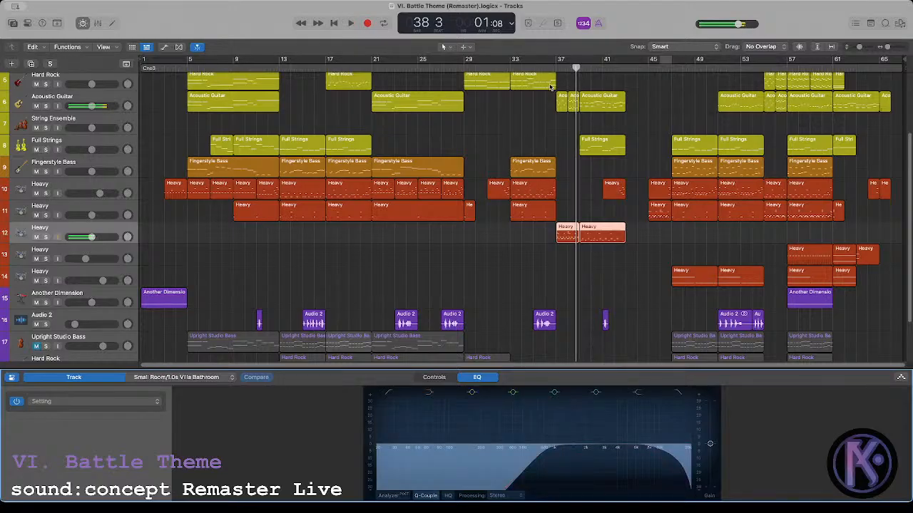
key("space")
Step: Boost the high shelf of the Heavy track 12 EQ around 3300 Hz and readjust its high cut while replaying from bar 37
mouse_move(622, 457)
left_mouse_down()
mouse_move(640, 429)
mouse_move(620, 449)
left_mouse_up()
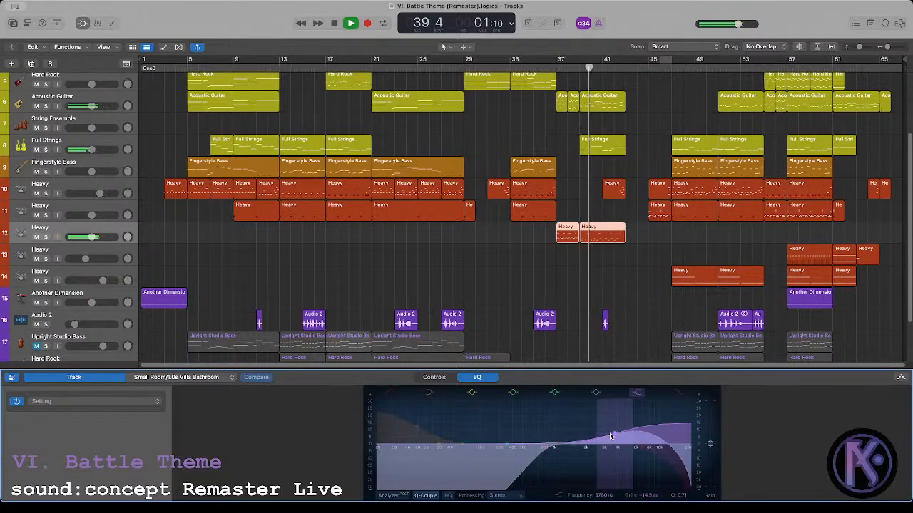
left_click_drag(610, 437, 626, 452)
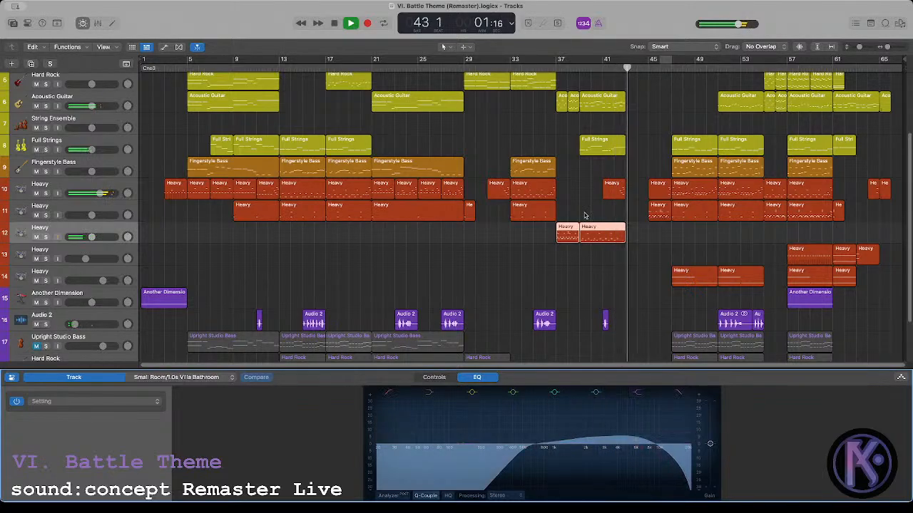
double_click(555, 69)
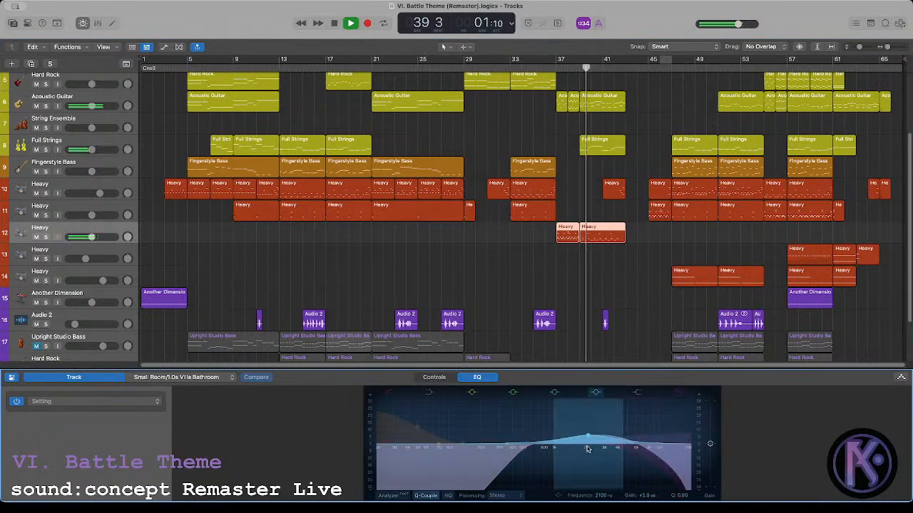
left_click_drag(588, 449, 621, 405)
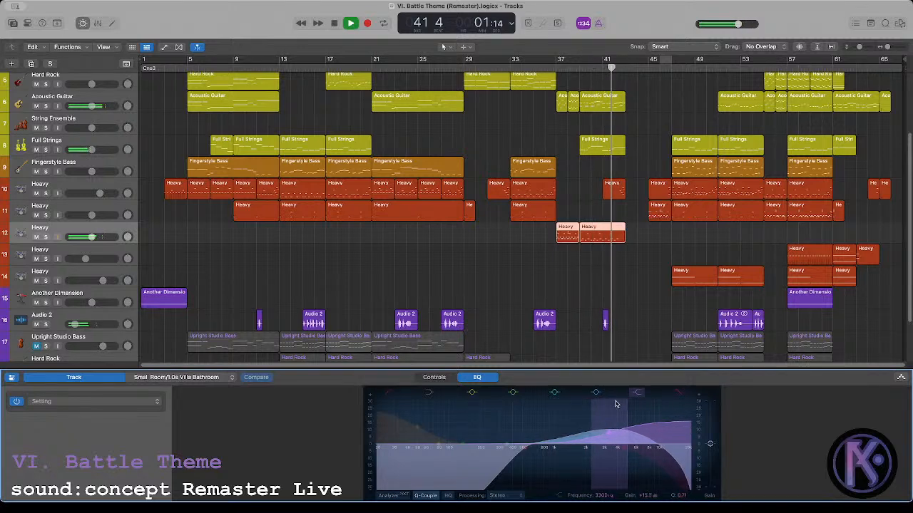
mouse_move(650, 467)
left_mouse_down()
mouse_move(627, 472)
mouse_move(667, 469)
left_mouse_up()
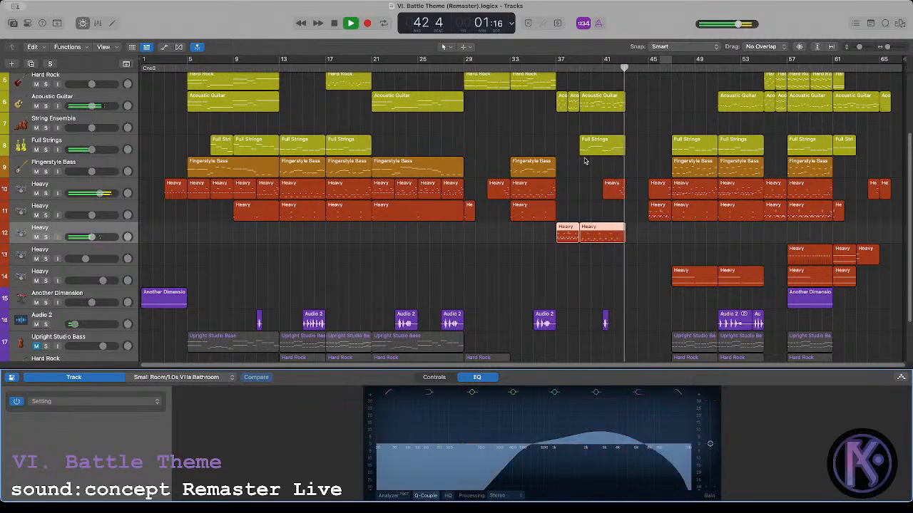
Step: Shift the upper peak band of the Heavy track 12 EQ to 1070 Hz at +0.5 dB during playback and deselect the regions
left_click(561, 63)
key("space")
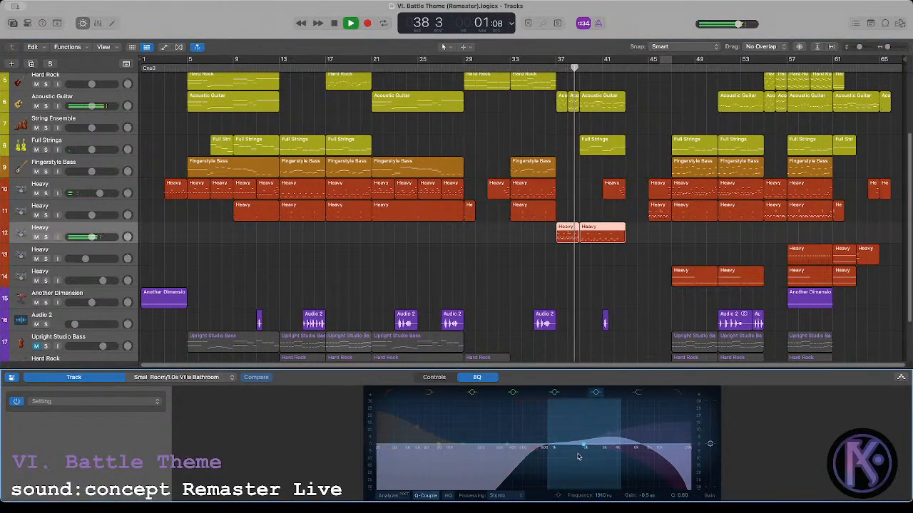
left_click_drag(578, 456, 551, 455)
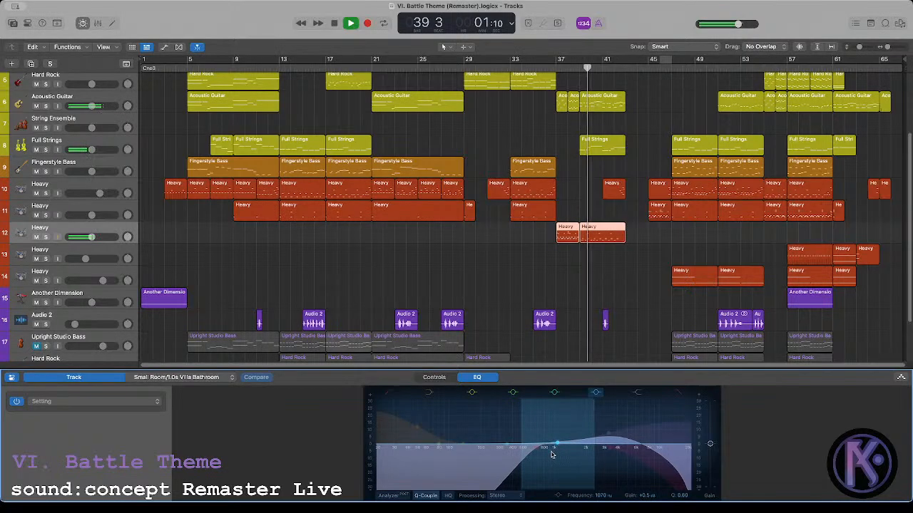
left_click(489, 242)
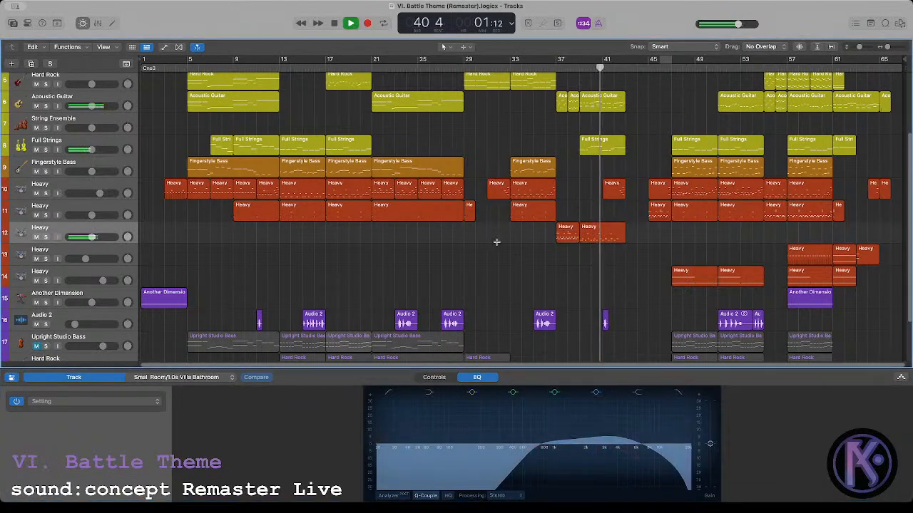
scroll(539, 253, "up", 4)
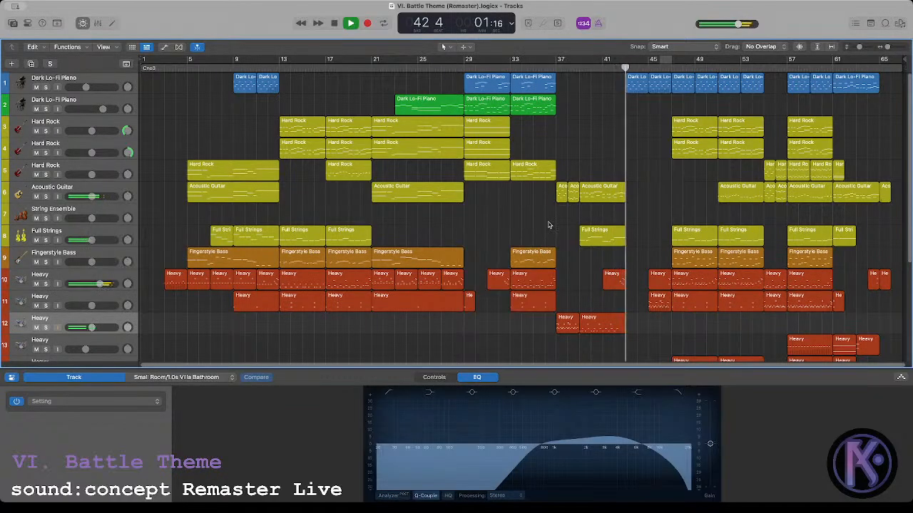
Step: Examine the first two notes of the bar 42 drum fill in the bar 41 Heavy region on track 10
double_click(472, 299)
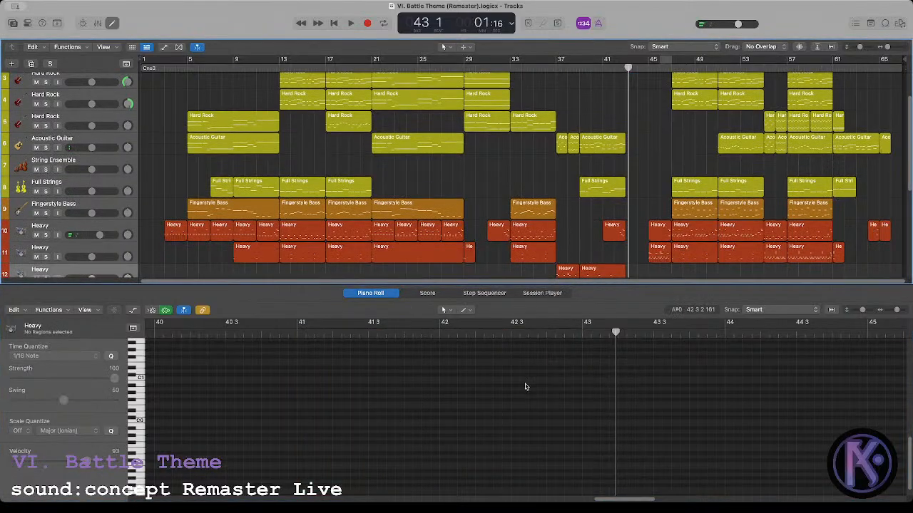
left_click(611, 236)
left_click_drag(515, 344, 537, 386)
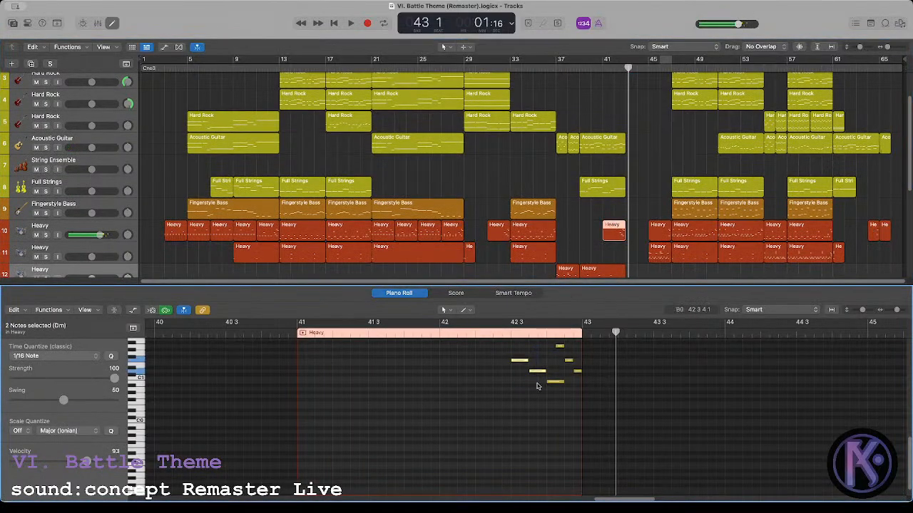
Step: Copy the C1 note on beat 3 of bar 40 to beat 3 of bar 42 in the bar 39 Heavy region and play from bar 39
left_click(607, 268)
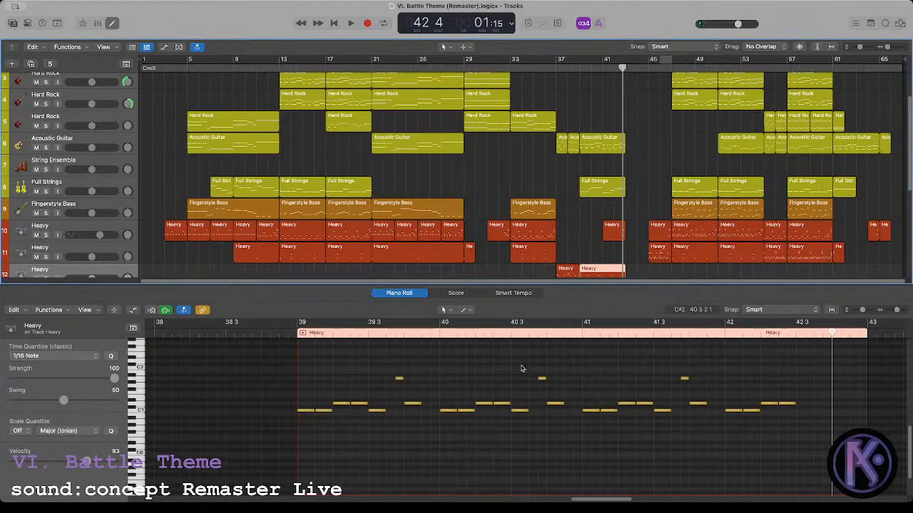
left_click_drag(518, 413, 804, 417)
left_click(751, 374)
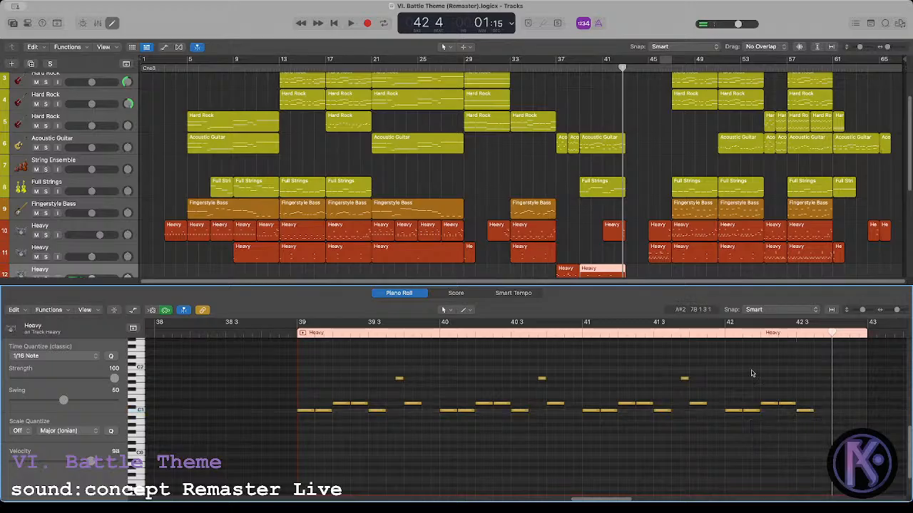
left_click(299, 336)
key("space")
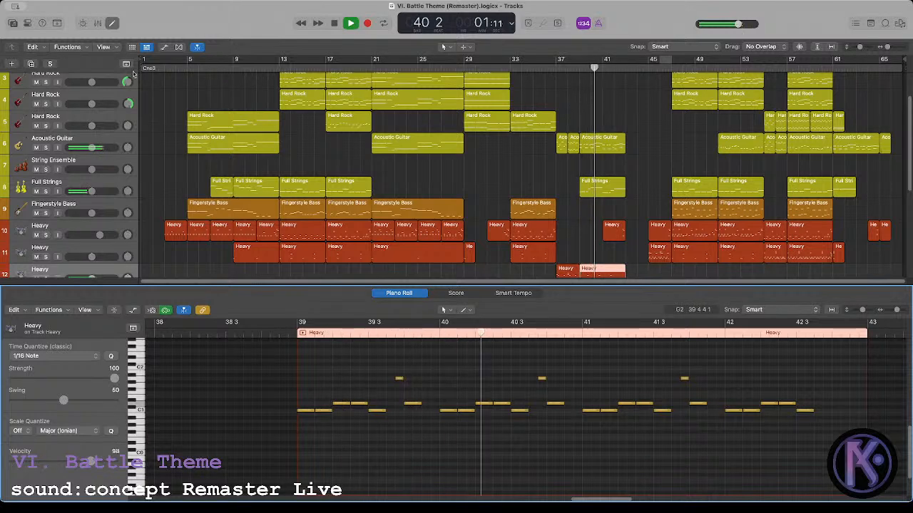
Step: Move the bar 45 Heavy region from track 11 to track 12 and play from bar 45
key("b")
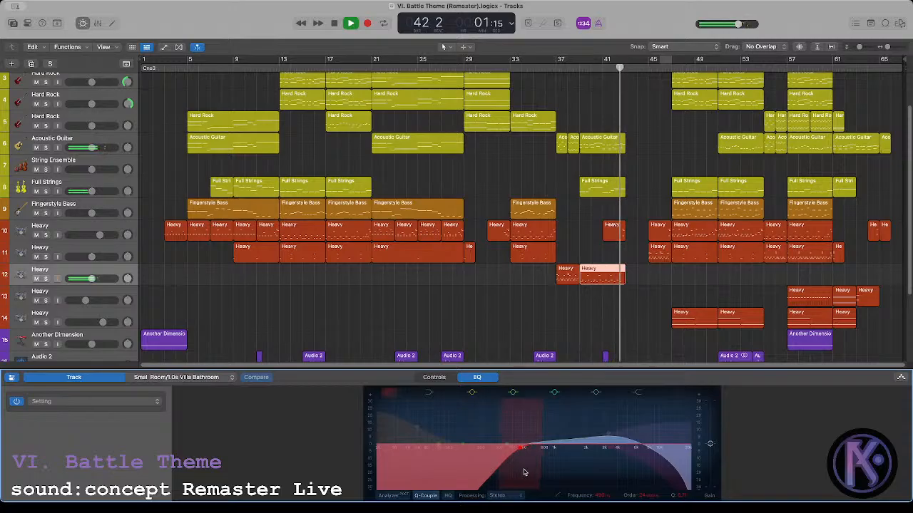
left_click(532, 286)
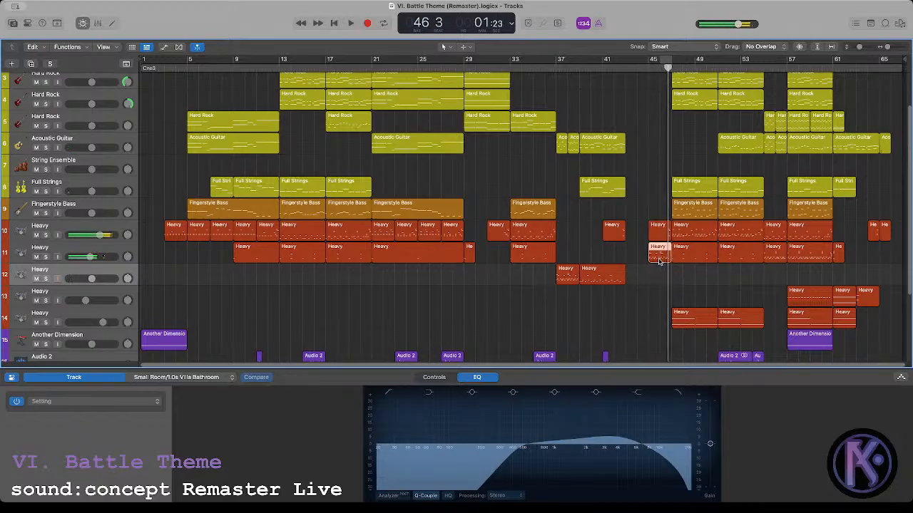
left_click_drag(659, 262, 660, 275)
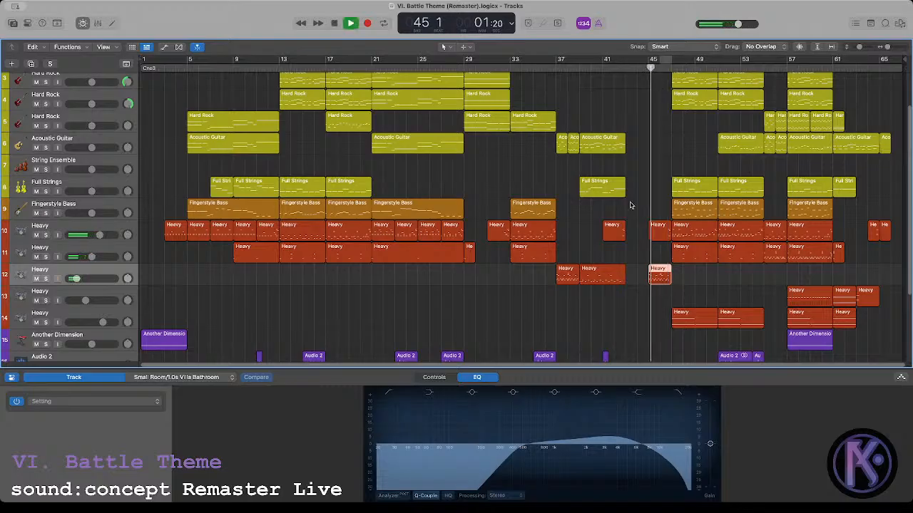
left_click(630, 228)
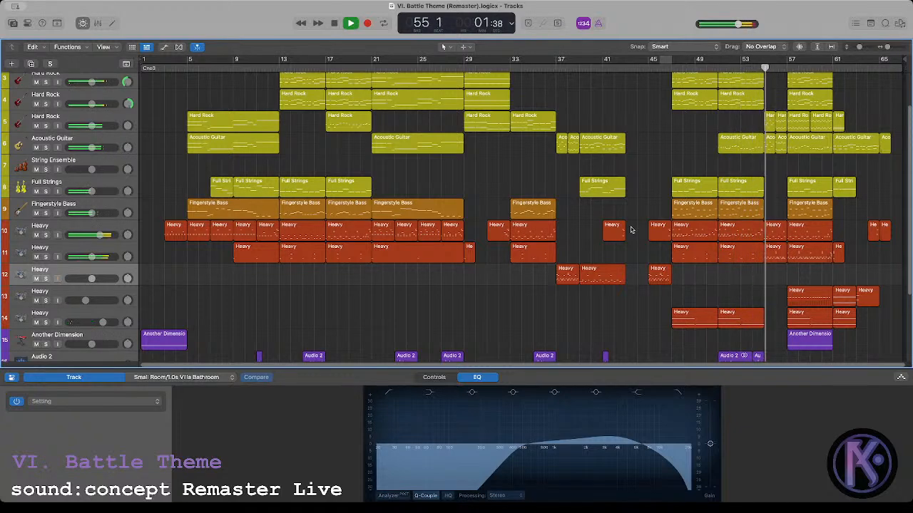
Step: Try copying the bar 17 Hard Rock region on track 5 to bar 51 and remove the copy
scroll(631, 229, "up", 2)
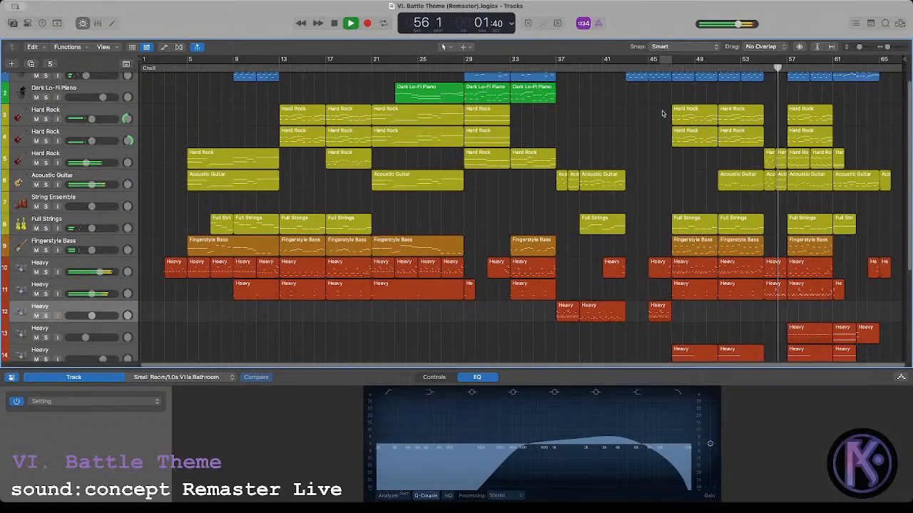
left_click(682, 140)
left_click_drag(682, 140, 728, 142)
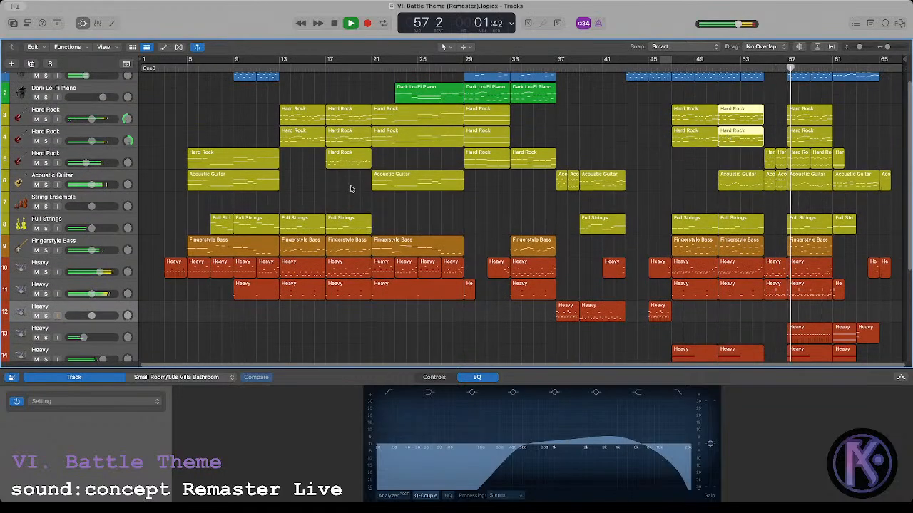
left_click(345, 158)
left_click_drag(345, 159, 739, 158)
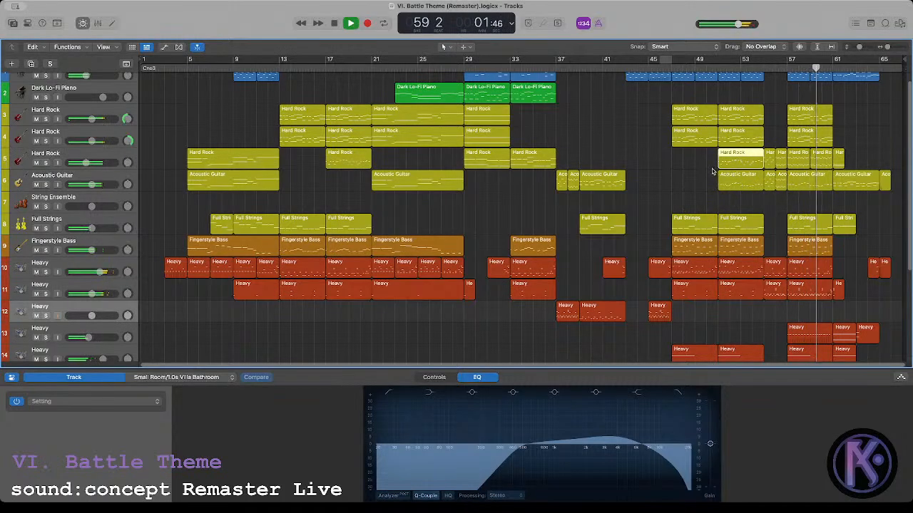
key("Delete")
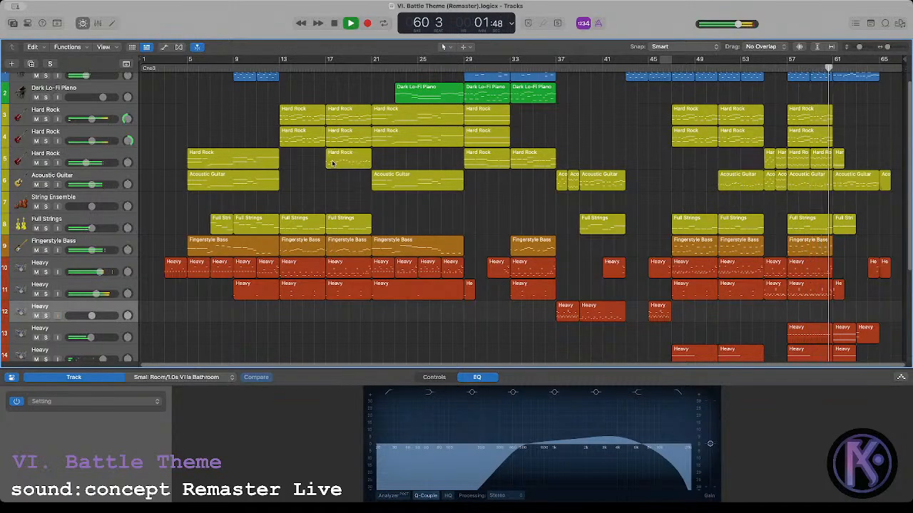
left_click_drag(332, 164, 726, 186)
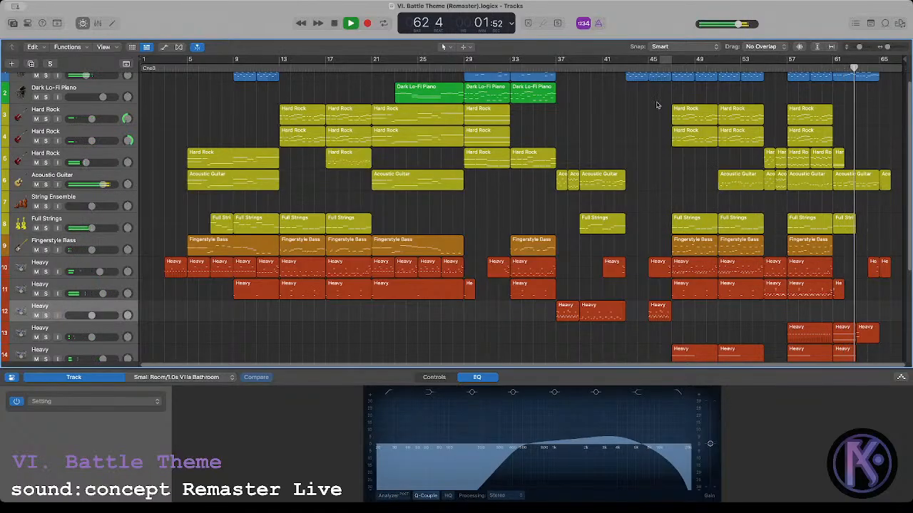
left_click_drag(654, 101, 799, 137)
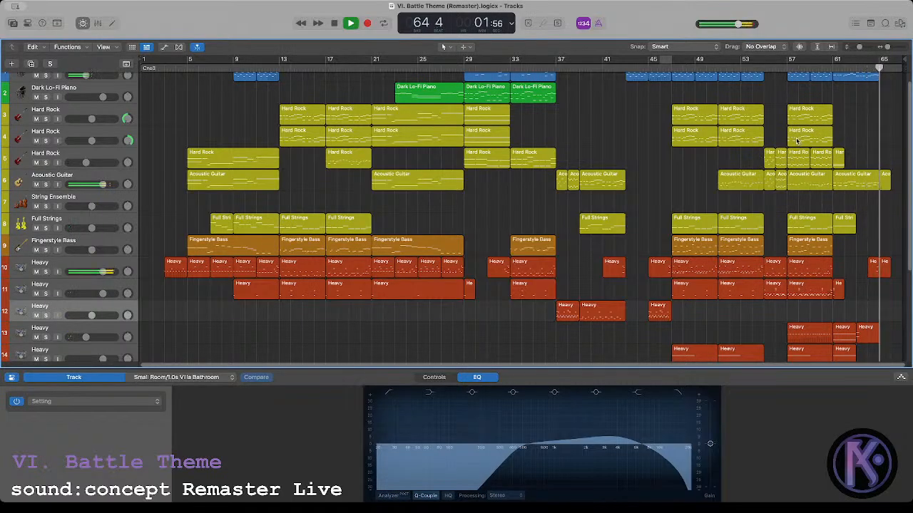
Step: Solo Hard Rock track 5 and play its bar 57 region from the start with its notes open in the Piano Roll
left_click(787, 68)
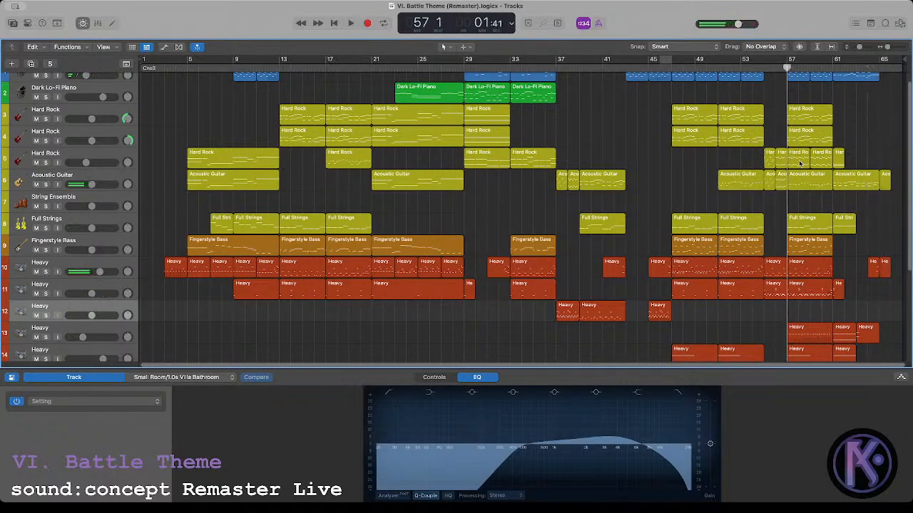
left_click(798, 152)
left_click(47, 163)
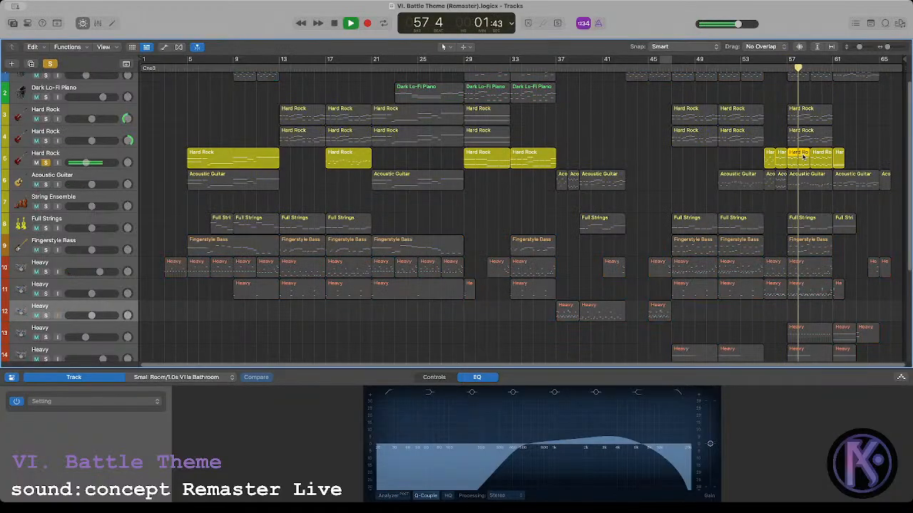
double_click(802, 157)
key("space")
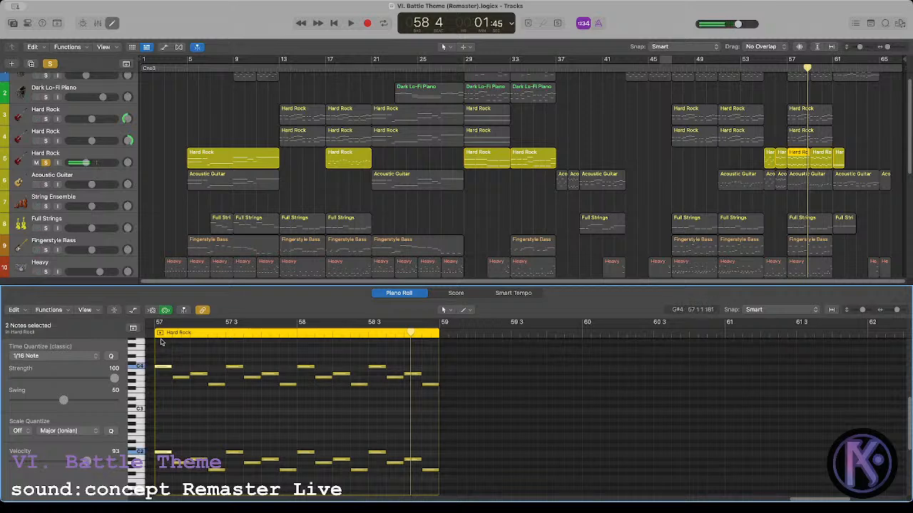
left_click(153, 334)
key("space")
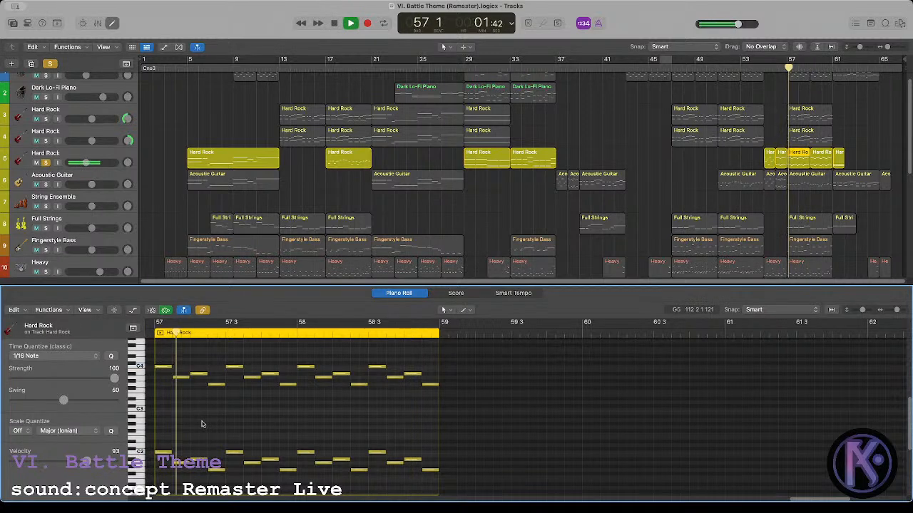
Step: Try raising the 16 lower notes of the bar 57 Hard Rock region on track 5 by one octave
left_click_drag(182, 447, 451, 479)
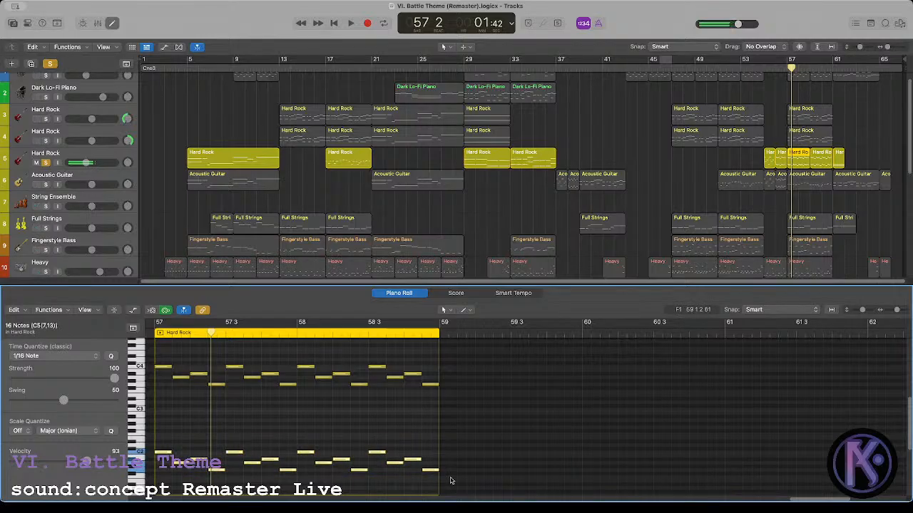
key("alt+shift+Up")
key("space")
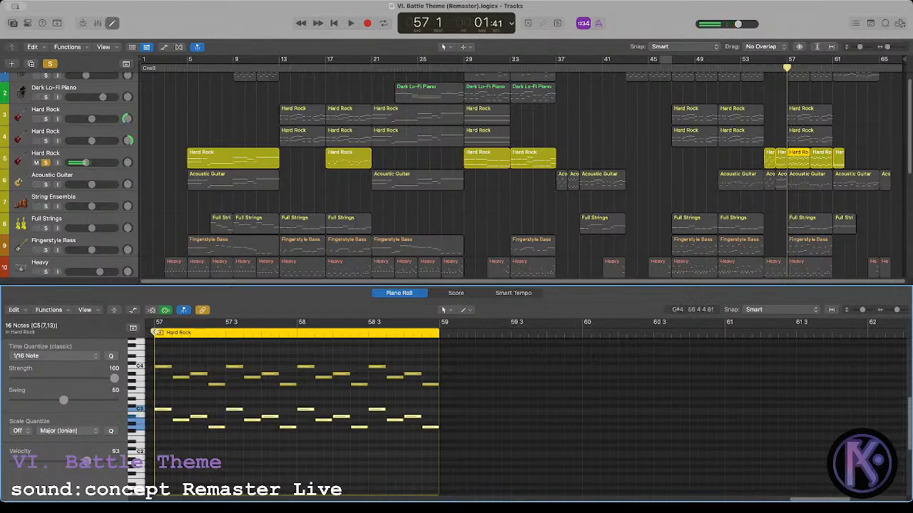
Step: Turn off the solo on Hard Rock track 5 and replay the full mix from bar 57
left_click(46, 163)
key("space")
left_click(45, 163)
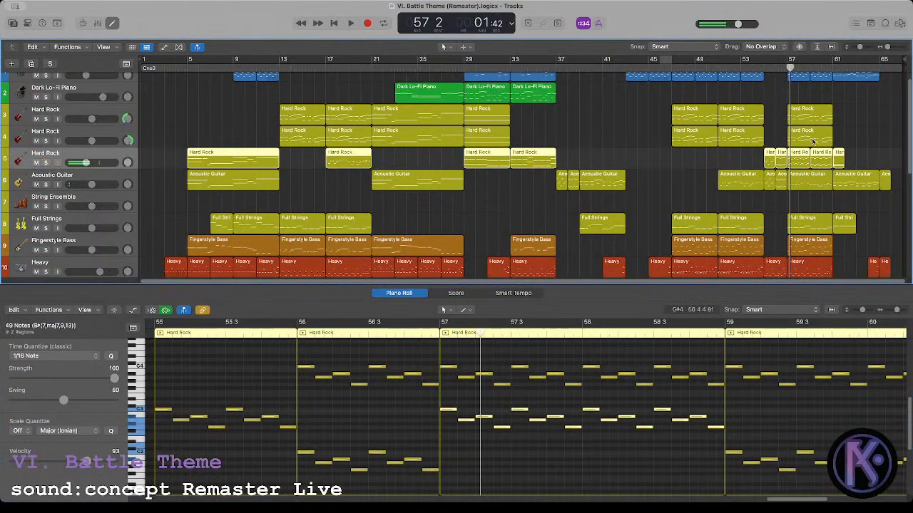
key("space")
left_click(775, 111)
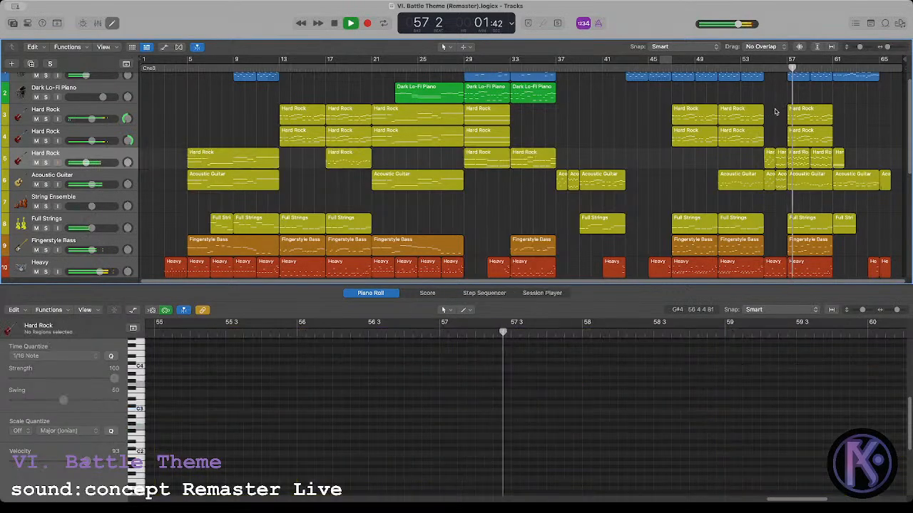
key("space")
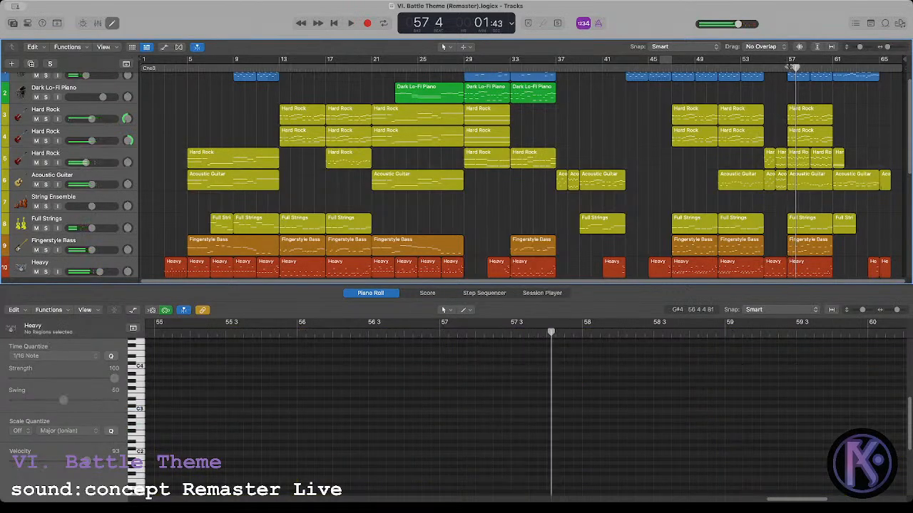
Step: Raise the lower notes of both the bar 57 and bar 59 Hard Rock regions on track 5 by one octave
key("space")
left_click(817, 164)
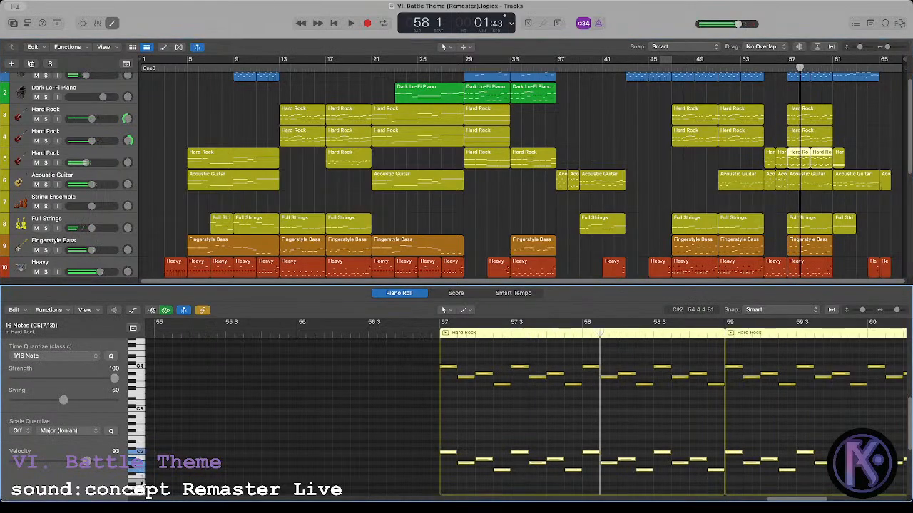
key("alt+shift+Up")
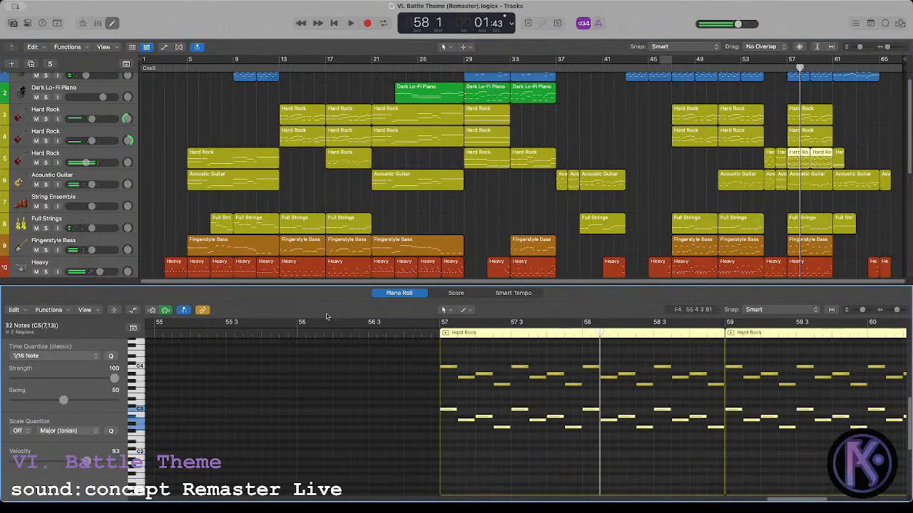
Step: Raise the lower notes of the bar 56 Hard Rock region on track 5 by one octave and play from bar 55
left_click(763, 69)
left_click_drag(771, 142, 777, 176)
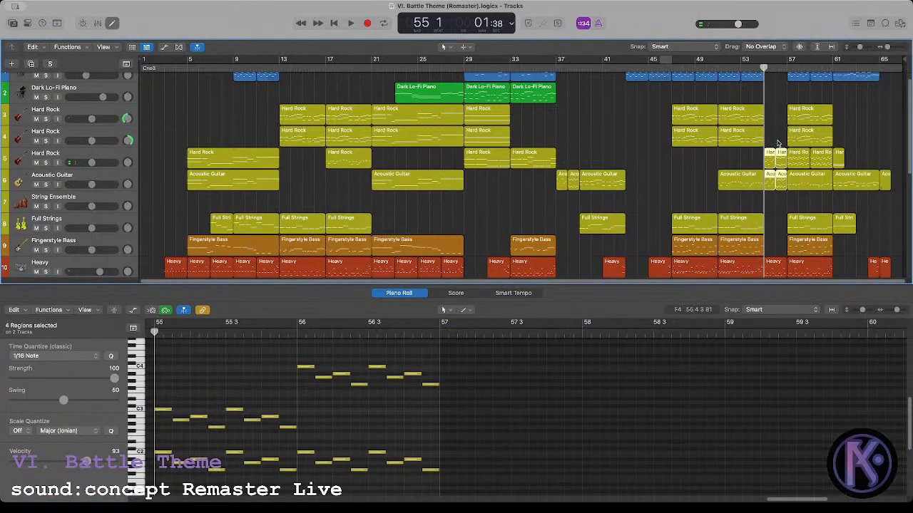
left_click(780, 152)
left_click_drag(277, 433, 469, 487)
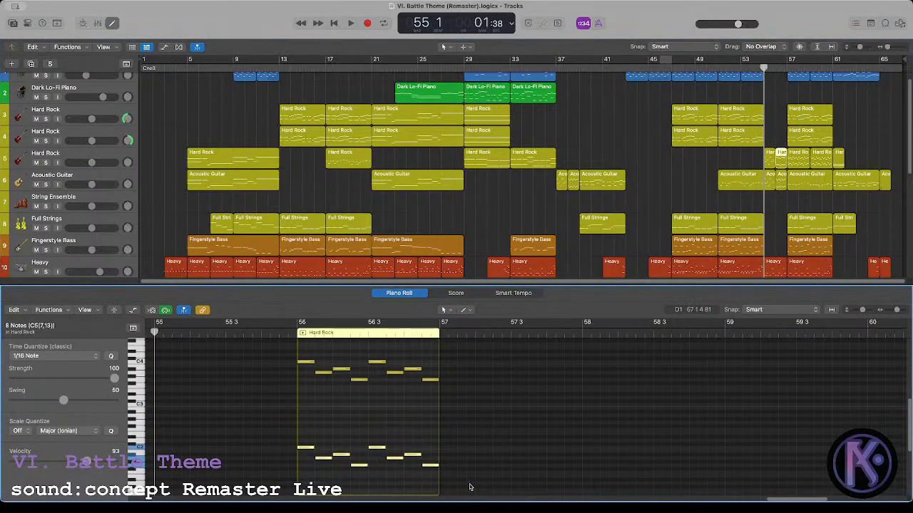
key("alt+shift+Up")
key("space")
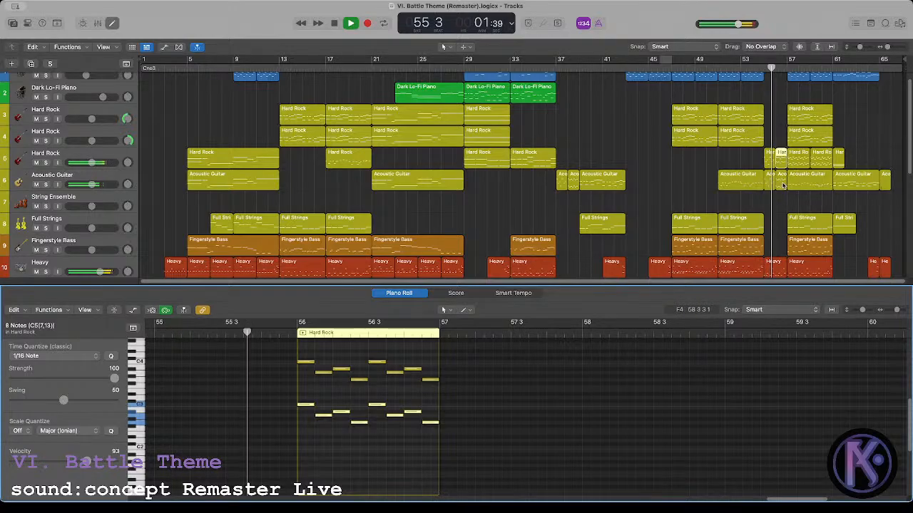
Step: Raise the lower notes of the bar 56 Acoustic Guitar region by one octave and replay from bar 55
left_click(782, 185)
key("space")
left_click_drag(261, 437, 457, 477)
key("alt+shift+Up")
key("space")
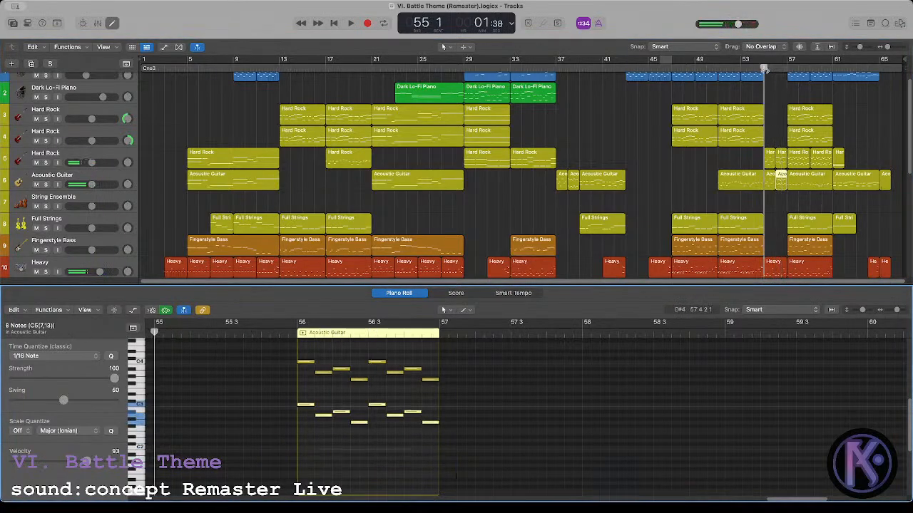
left_click(765, 144)
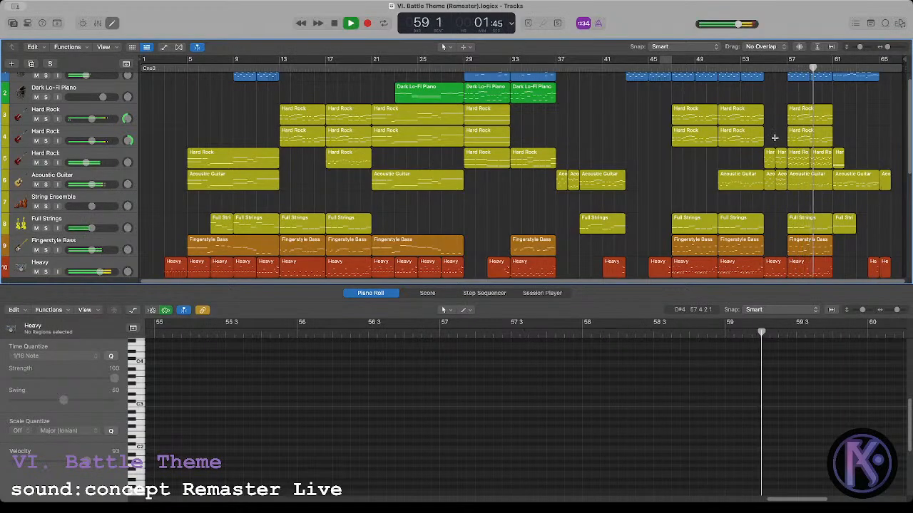
Step: Lower all notes of the bar 57 and 59 Hard Rock regions on track 5 by one octave and delete their lower line
left_click(818, 163)
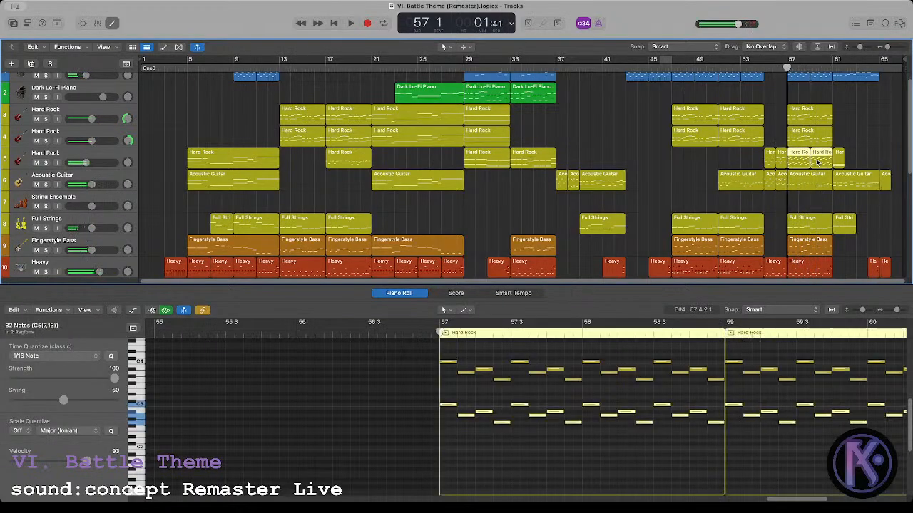
key("super+a")
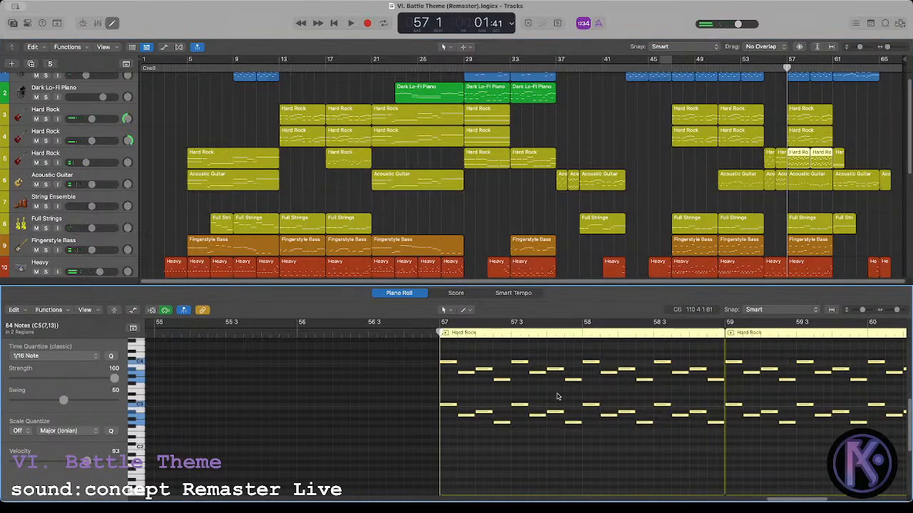
key("alt+shift+Down")
key("space")
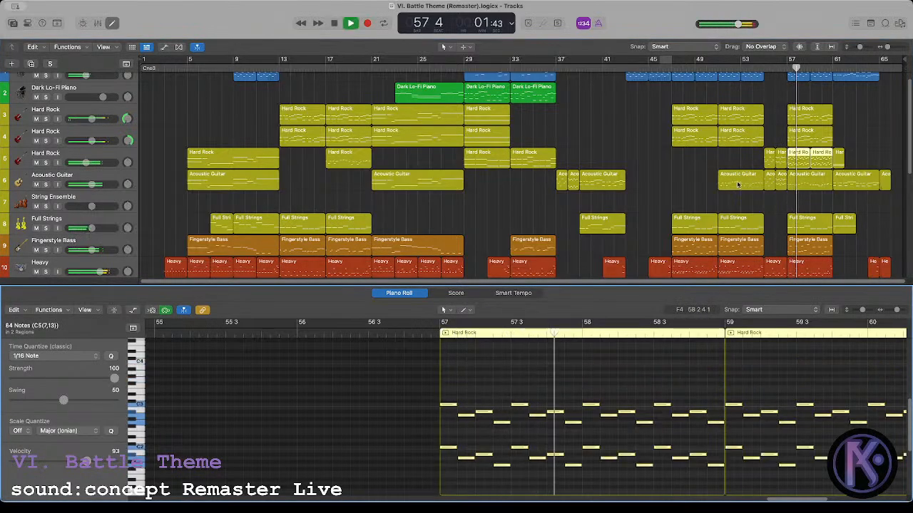
scroll(437, 451, "down", 1)
left_click_drag(440, 428, 907, 465)
key("Delete")
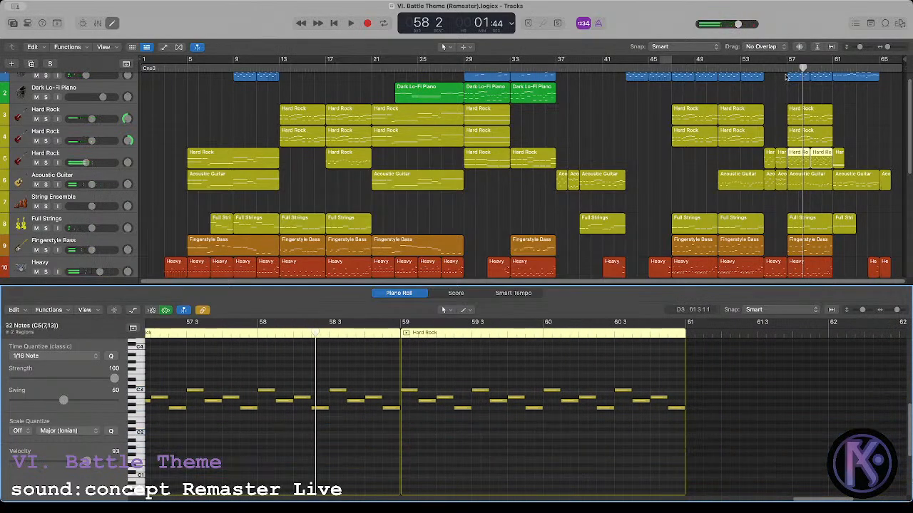
Step: Play from bar 56 while examining the bar 56 Hard Rock region on track 5 and the bar 57 Acoustic Guitar region
left_click(779, 68)
left_click(772, 154)
key("space")
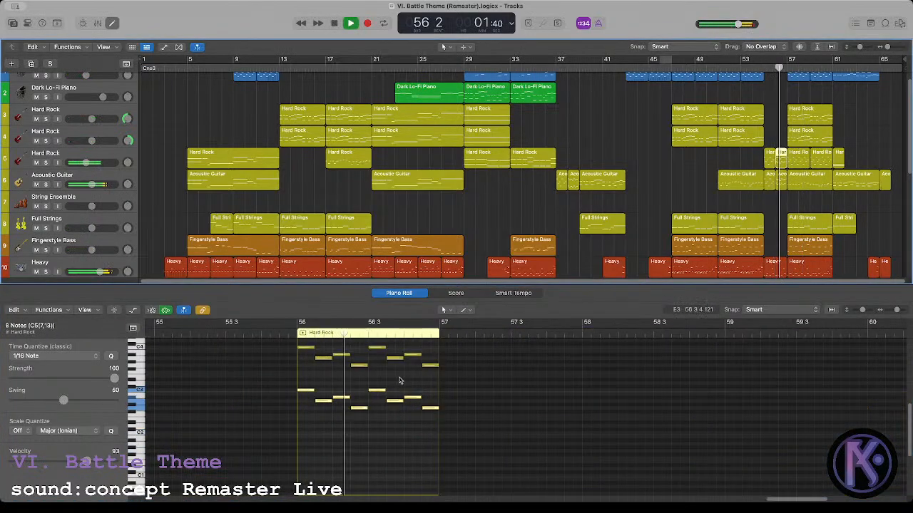
left_click(400, 380)
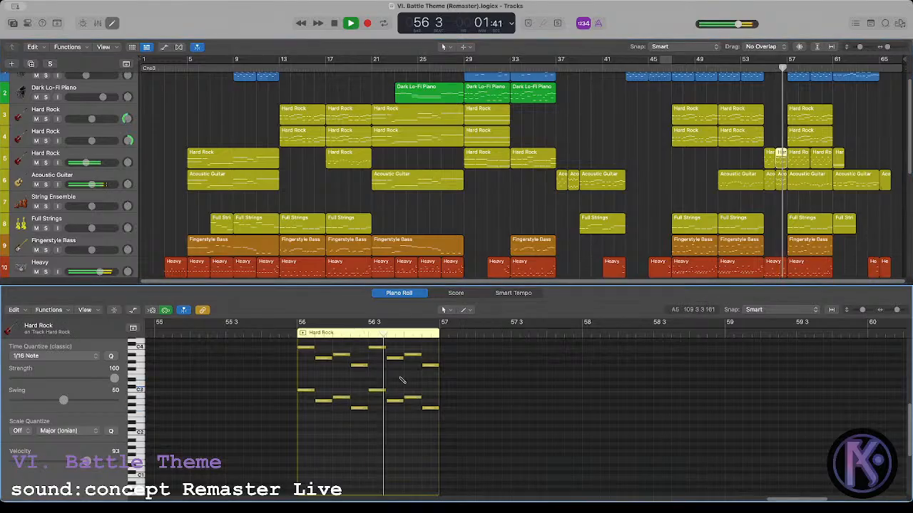
left_click(728, 162)
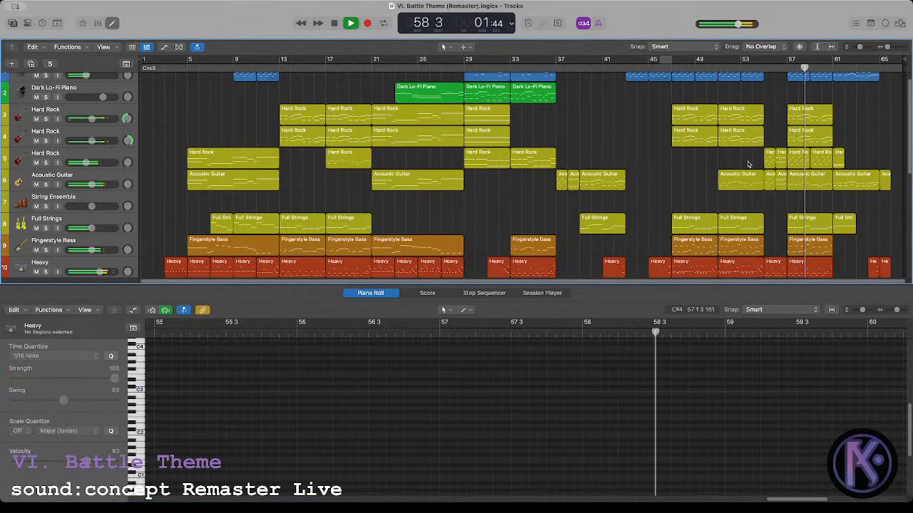
left_click(804, 184)
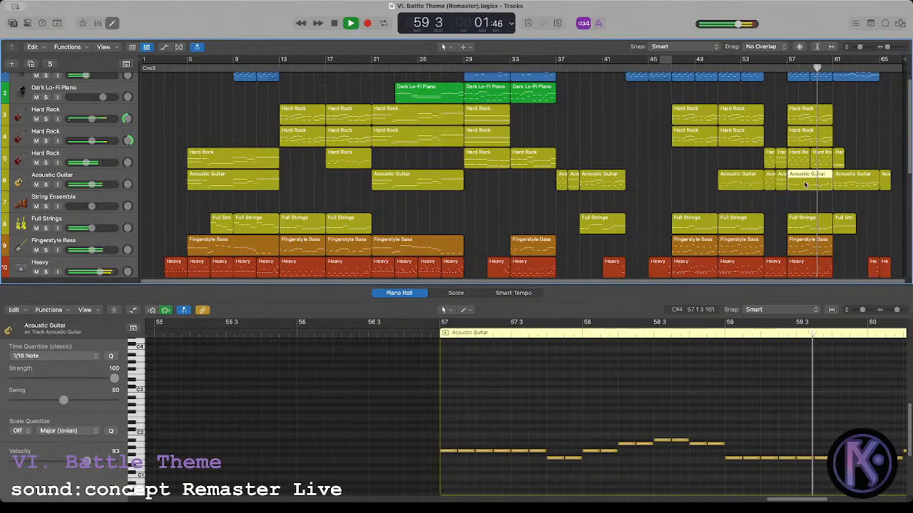
left_click(803, 203)
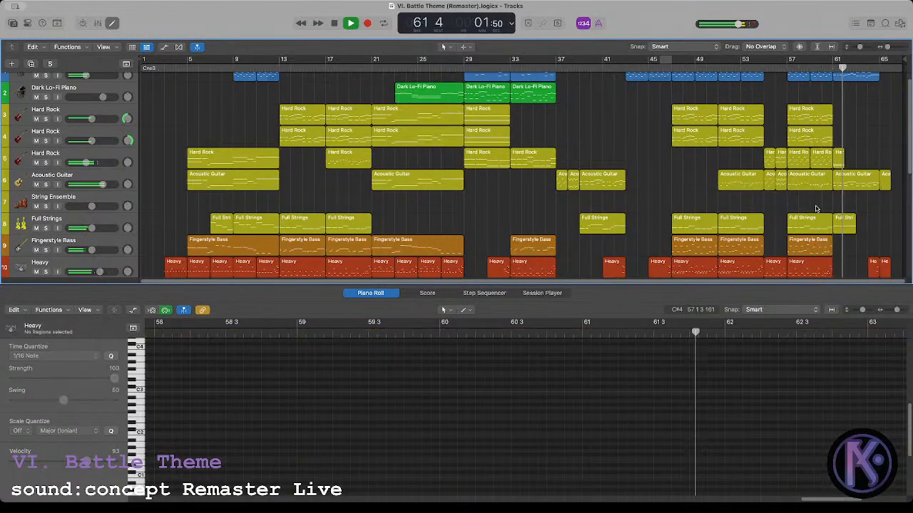
Step: Play the ending through bar 66 while checking the bar 61 Acoustic Guitar region and the other tracks, and return to the project start
left_click(850, 184)
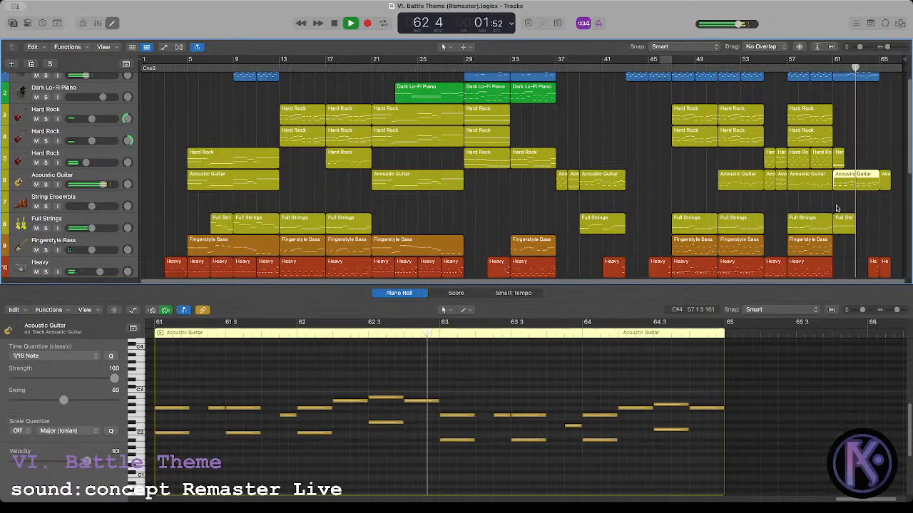
left_click(834, 202)
scroll(835, 205, "down", 5)
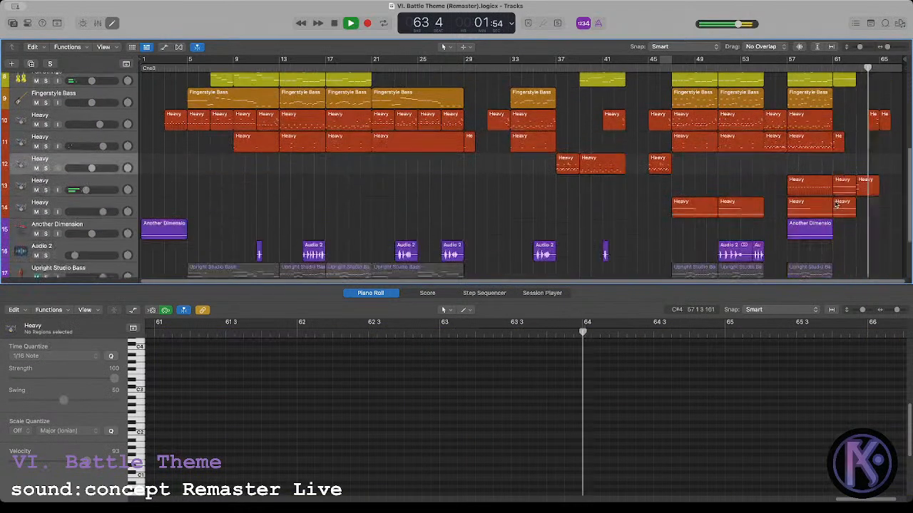
scroll(835, 205, "up", 6)
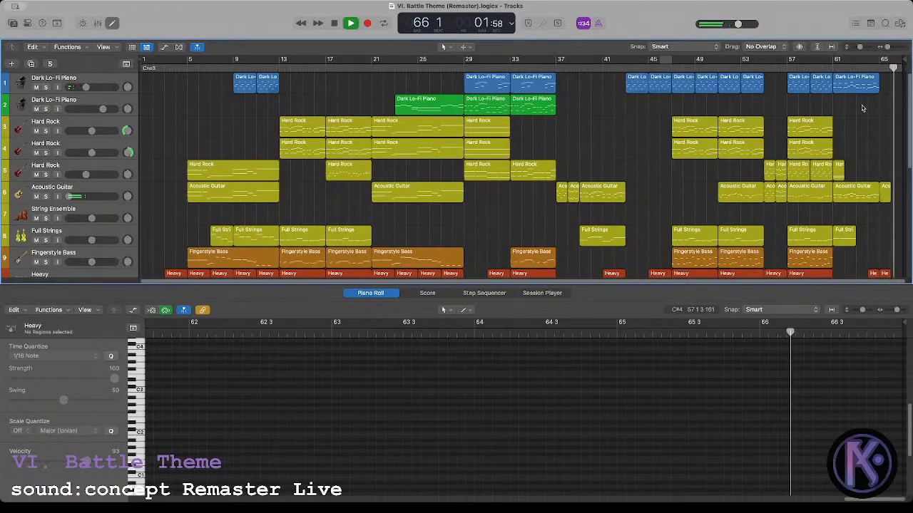
key("space")
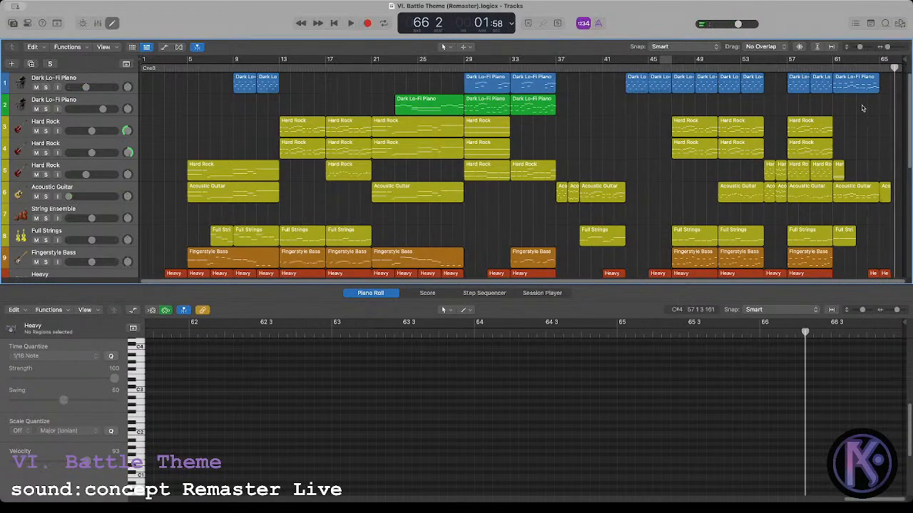
key("Return")
scroll(371, 174, "down", 5)
scroll(361, 175, "up", 5)
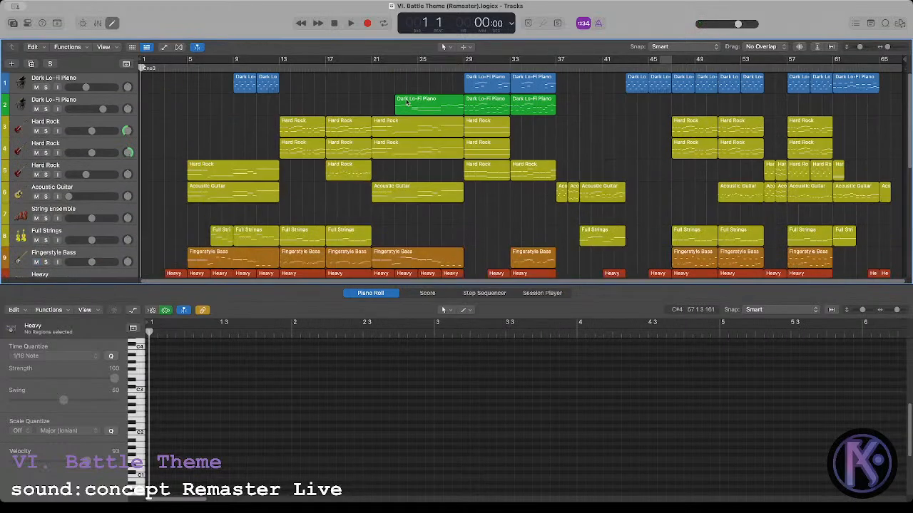
Step: Examine the bar 23 Dark Lo-Fi Piano region on track 2 and play the arrangement from bar 29
left_click(400, 70)
left_click(423, 98)
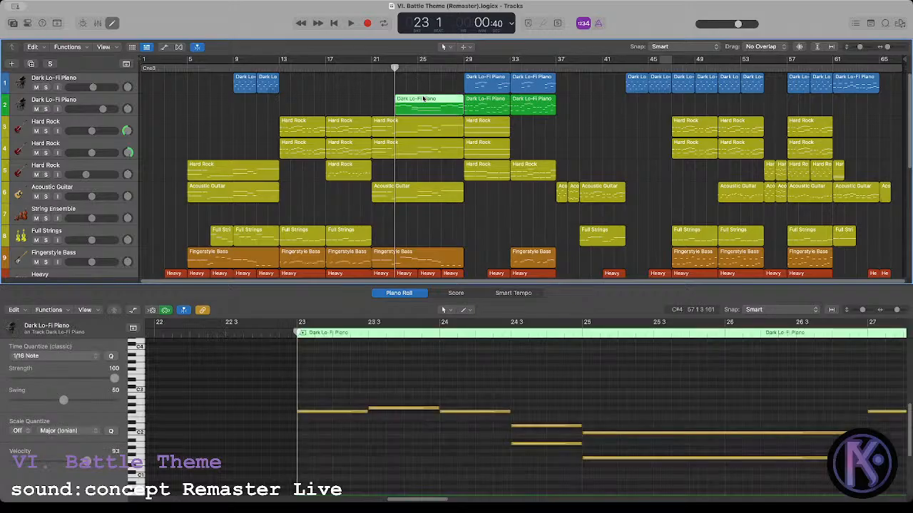
left_click(426, 82)
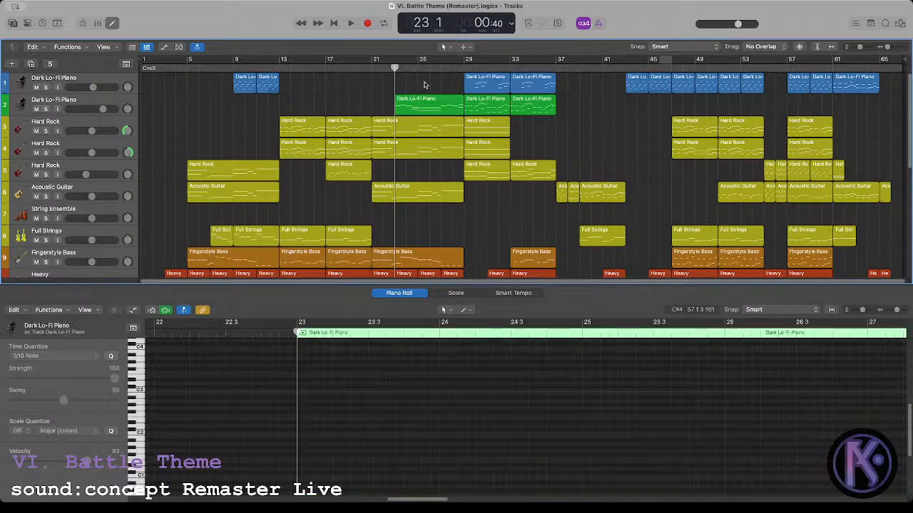
double_click(462, 70)
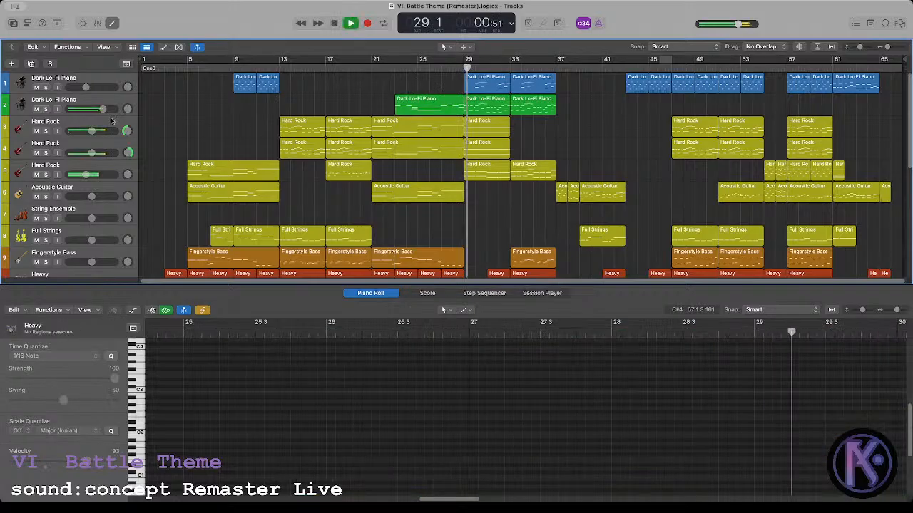
Step: Solo both Dark Lo-Fi Piano tracks, examine their regions in bars 29 to 36, and replay track 1 alone from bar 29
left_click(46, 88)
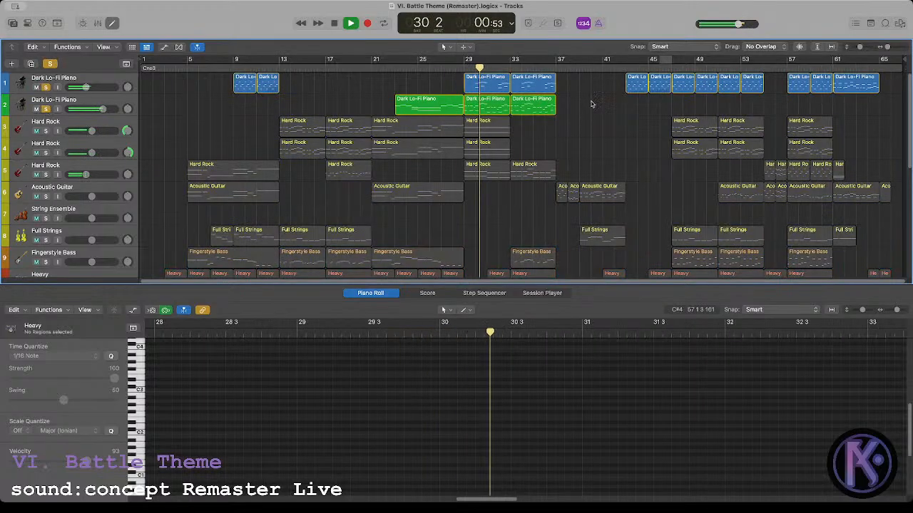
left_click(495, 84)
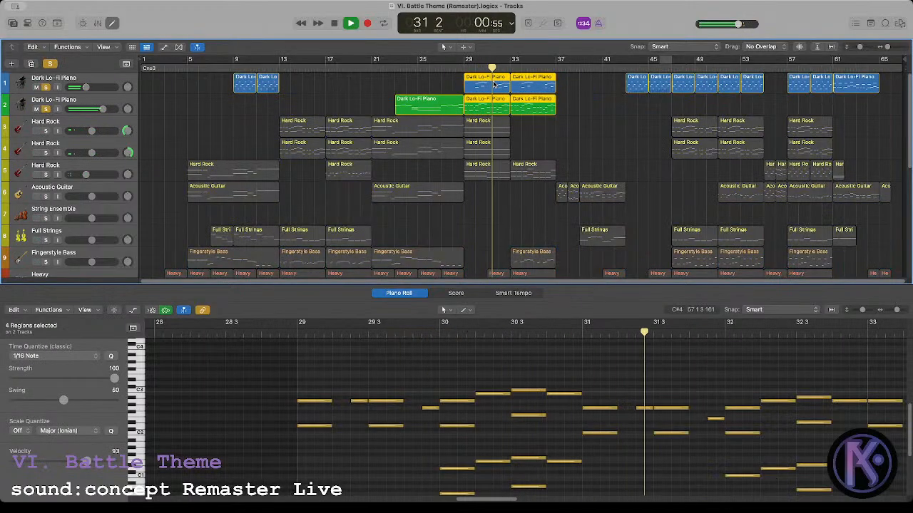
scroll(597, 386, "down", 2)
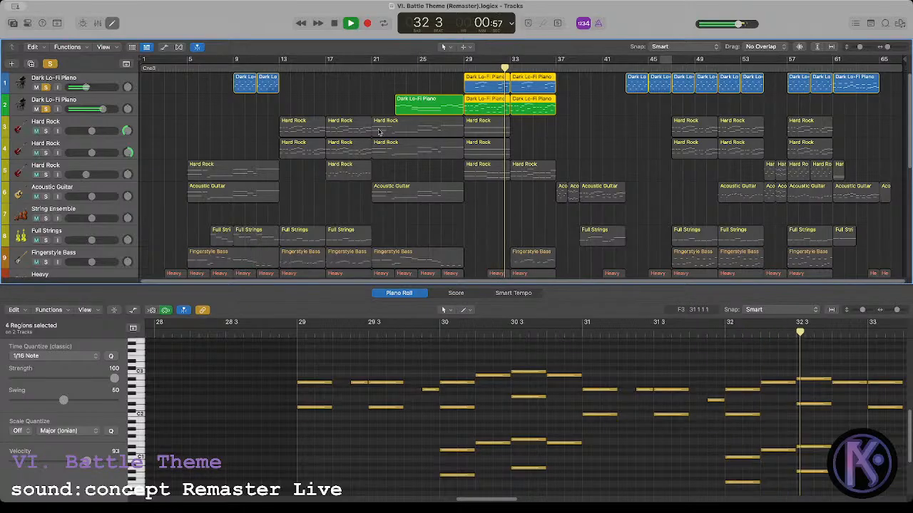
left_click(46, 109)
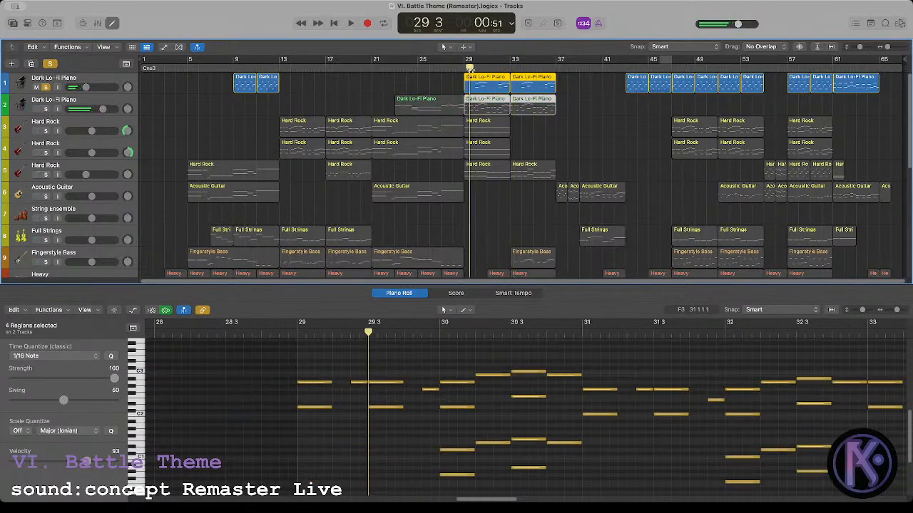
left_click(472, 70)
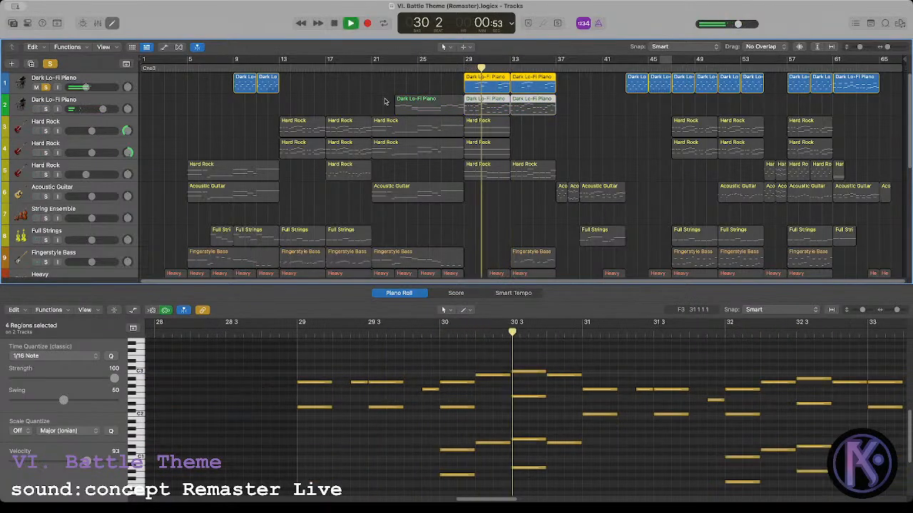
Step: Solo only the Dark Lo-Fi Piano on track 2 and listen to it from bar 29
left_click(45, 87)
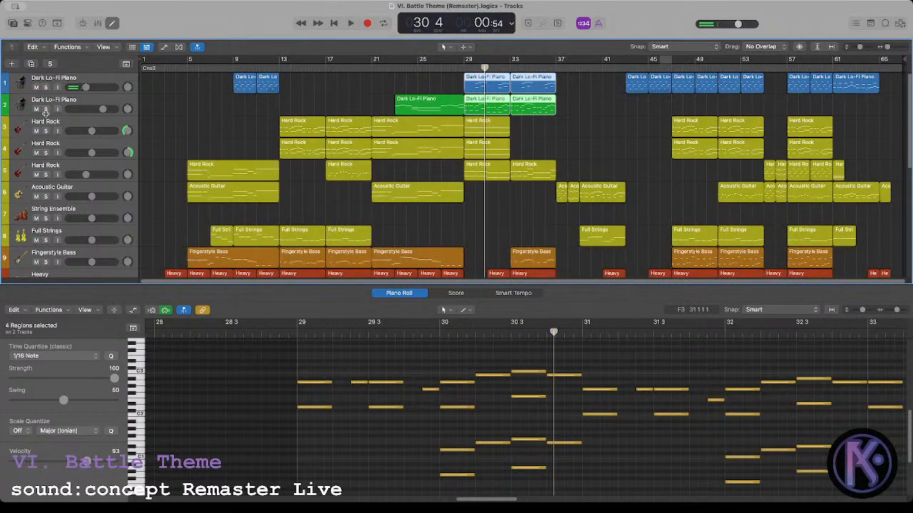
left_click(46, 109)
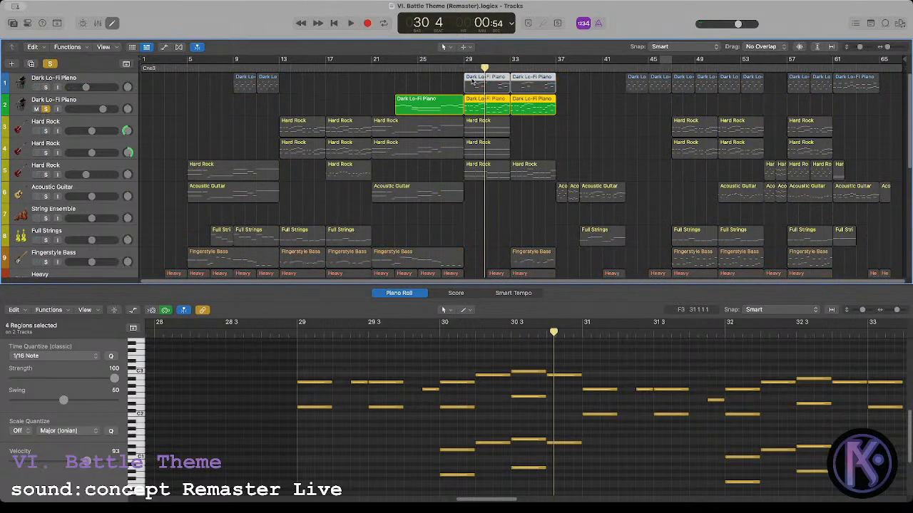
left_click(464, 66)
key("space")
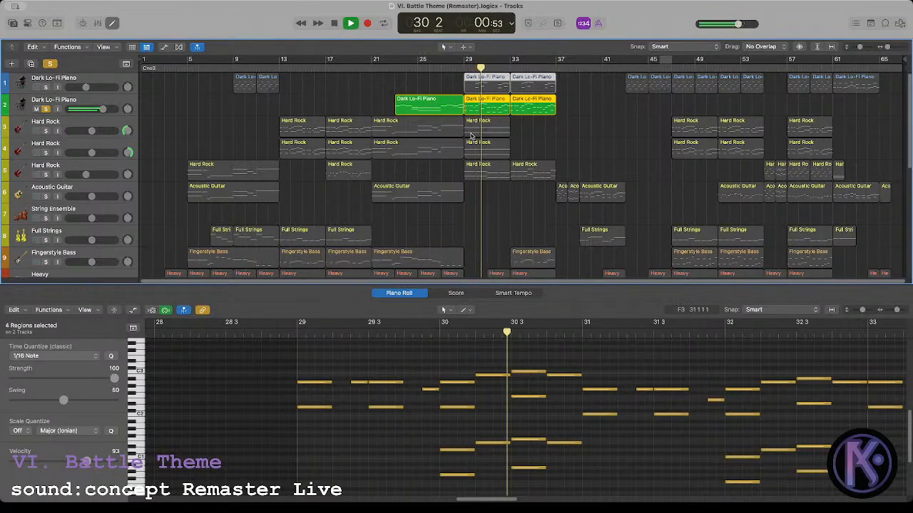
key("space")
left_click(463, 67)
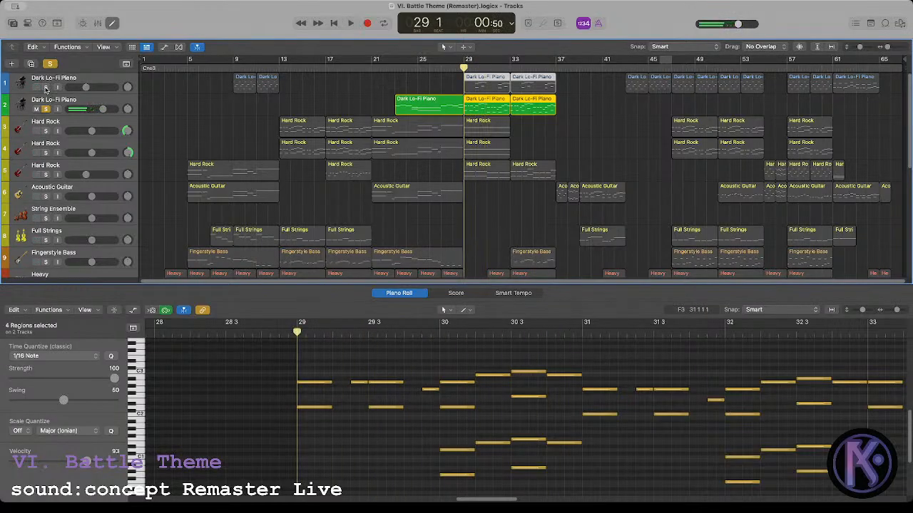
Step: Compare the two Dark Lo-Fi Piano tracks soloed together with the full mix, playing from bar 29
left_click(46, 90)
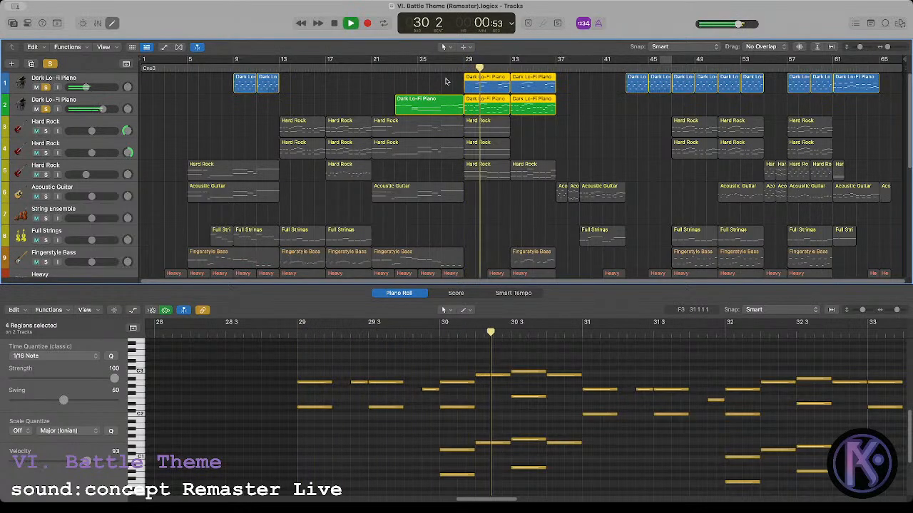
key("space")
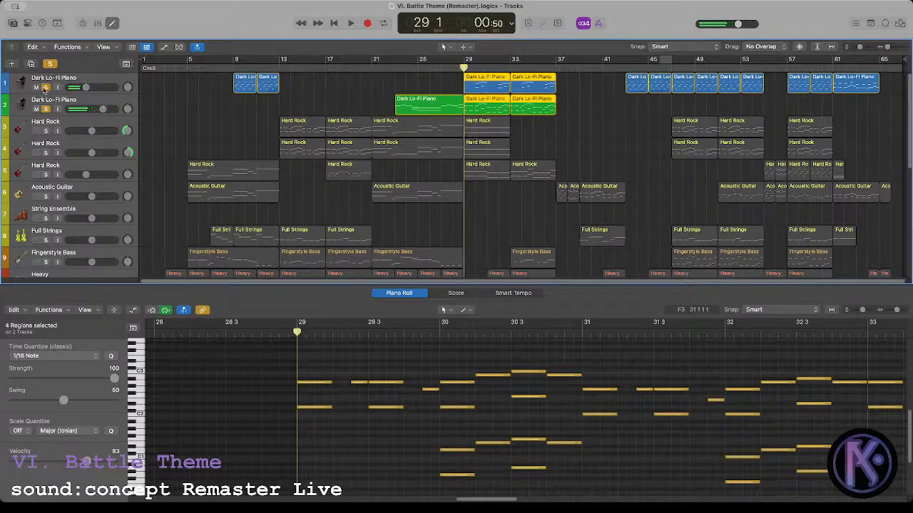
left_click(46, 87)
key("space")
left_click(450, 89)
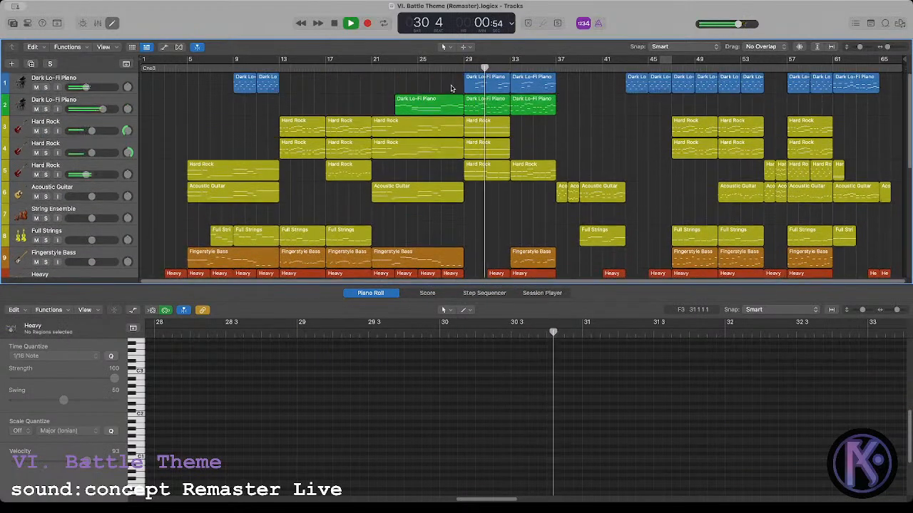
Step: Delete the bar 33 Dark Lo-Fi Piano region from track 1 and replay the passage around bar 30
left_click(479, 86)
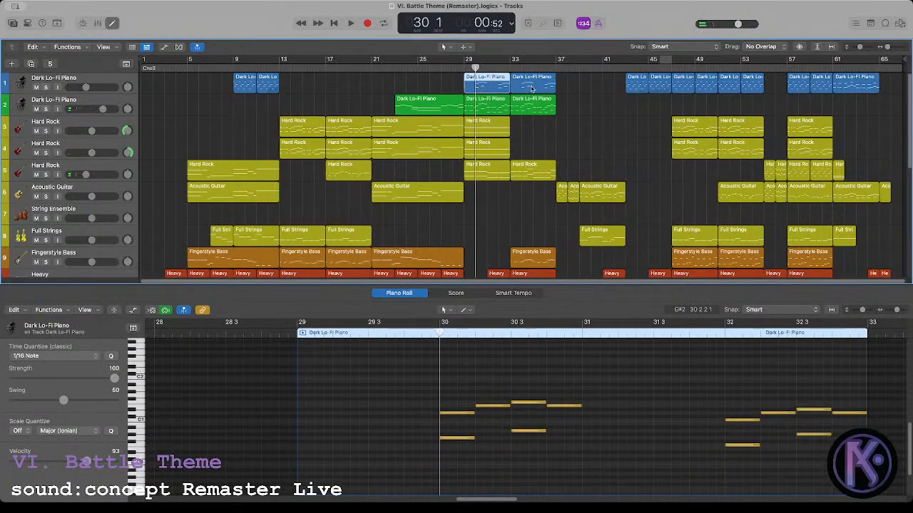
key("Delete")
key("space")
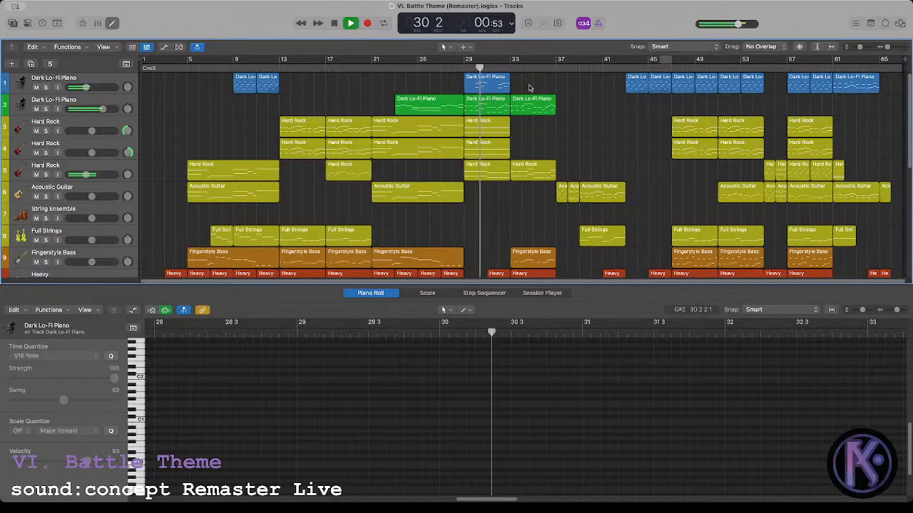
key("space")
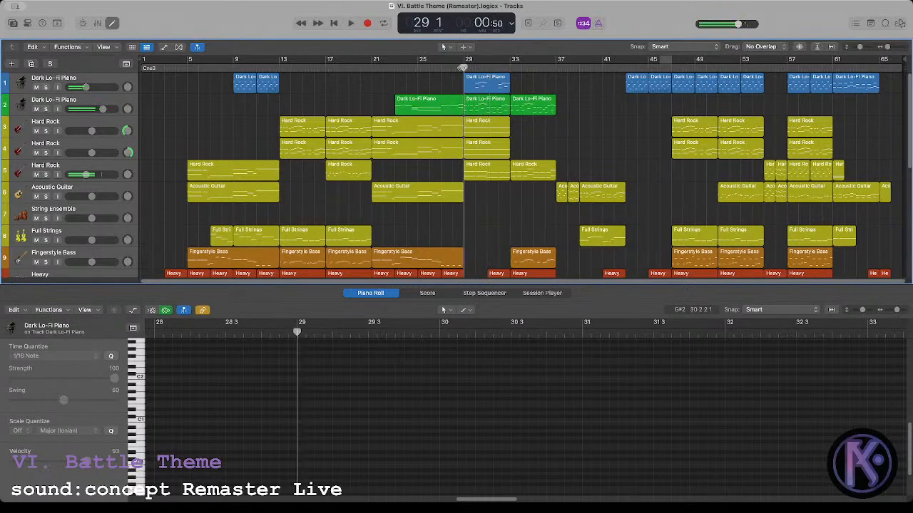
Step: Compare the passage from bar 29 with track 1's Dark Lo-Fi Piano region muted and unmuted, and delete that region
left_click(478, 87)
key("space")
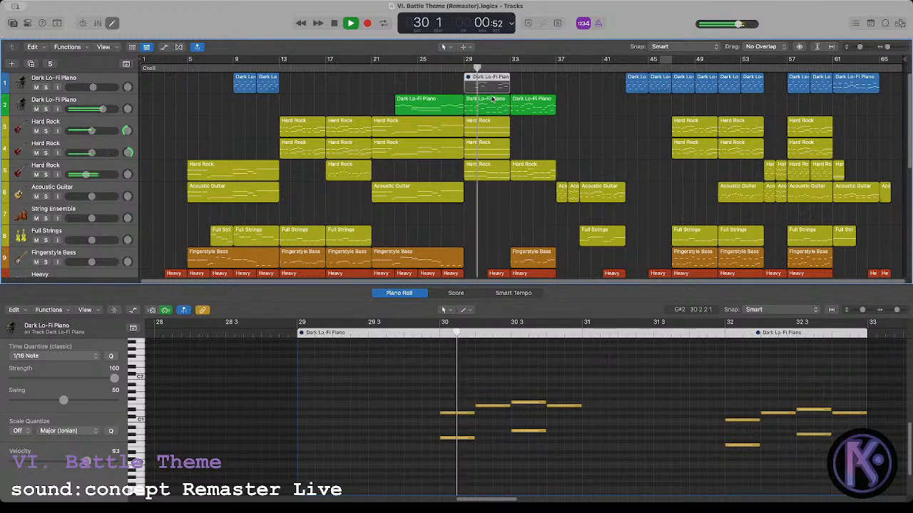
left_click(443, 86)
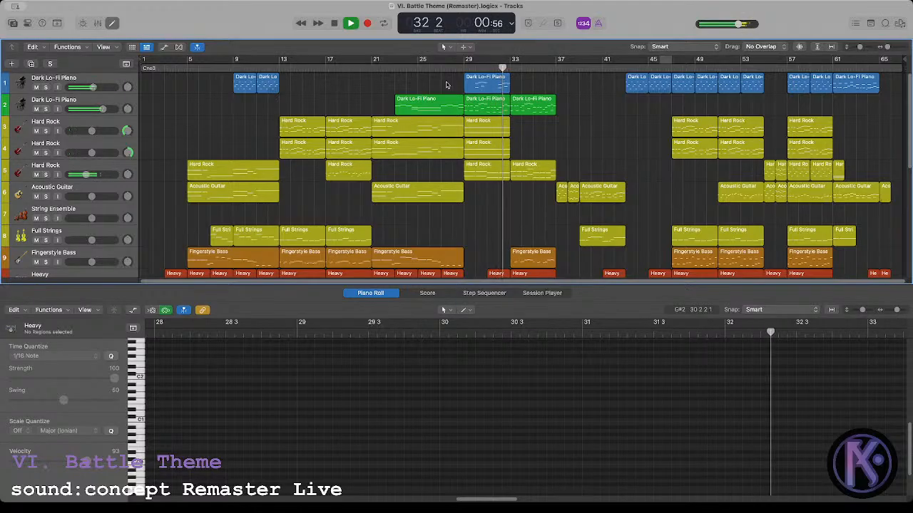
key("space")
left_click(484, 85)
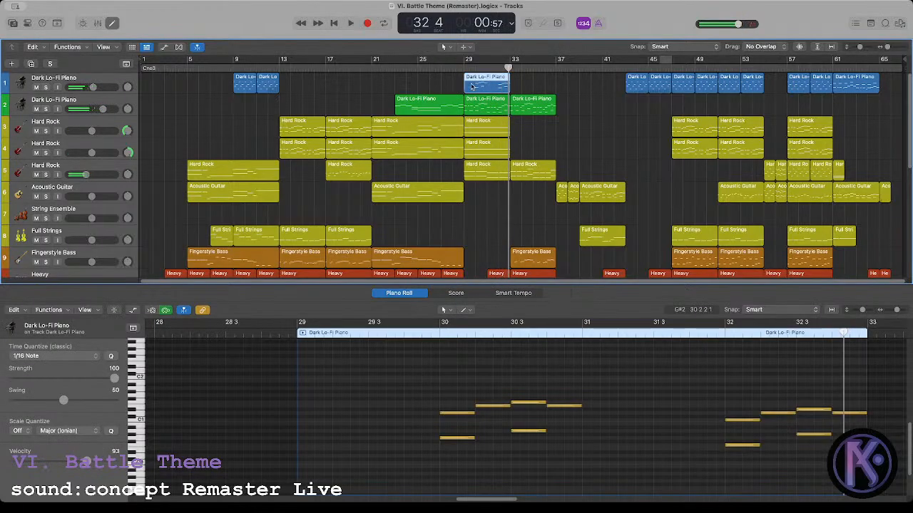
key("Delete")
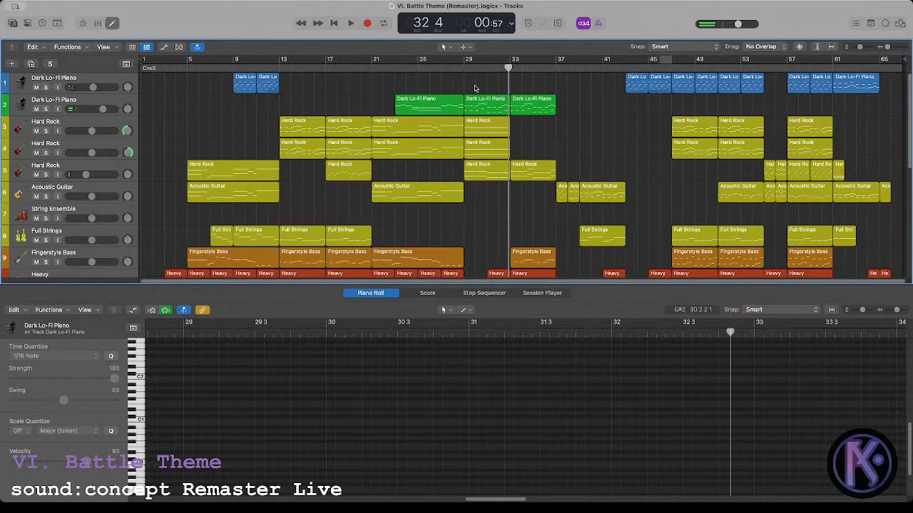
key("space")
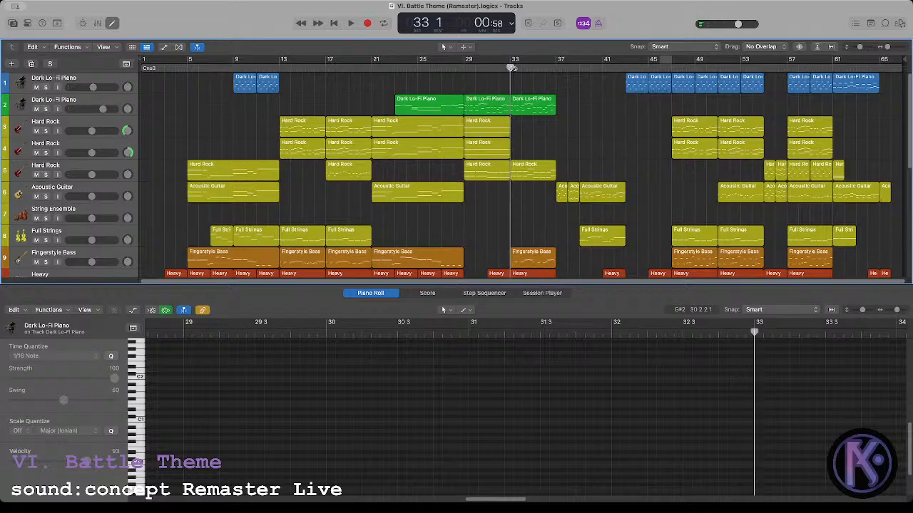
Step: Play from bar 37 while checking the notes and EQ of the Heavy drums on track 12
left_click(625, 68)
left_click(556, 68)
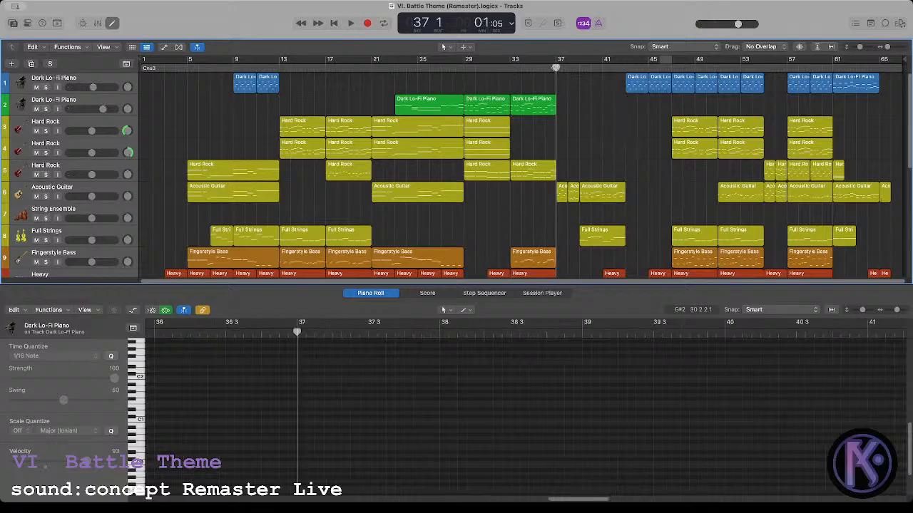
scroll(591, 136, "down", 5)
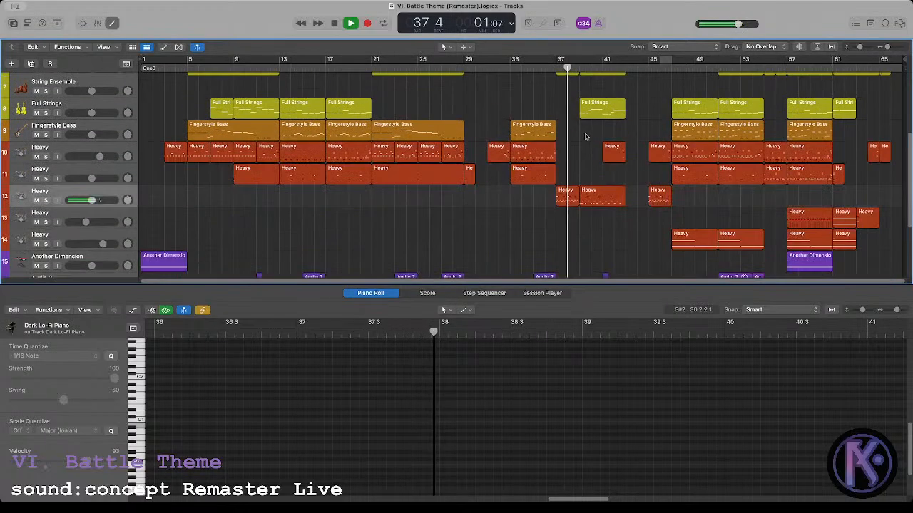
left_click(68, 191)
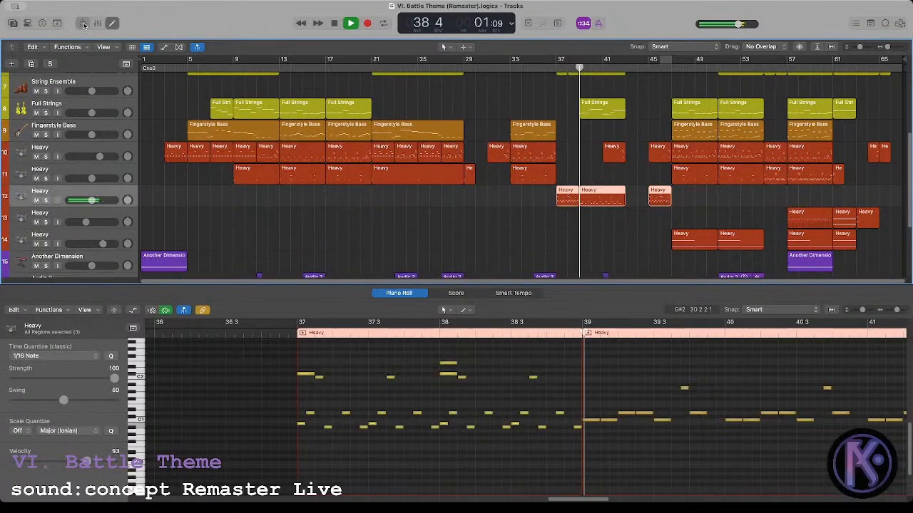
left_click(84, 23)
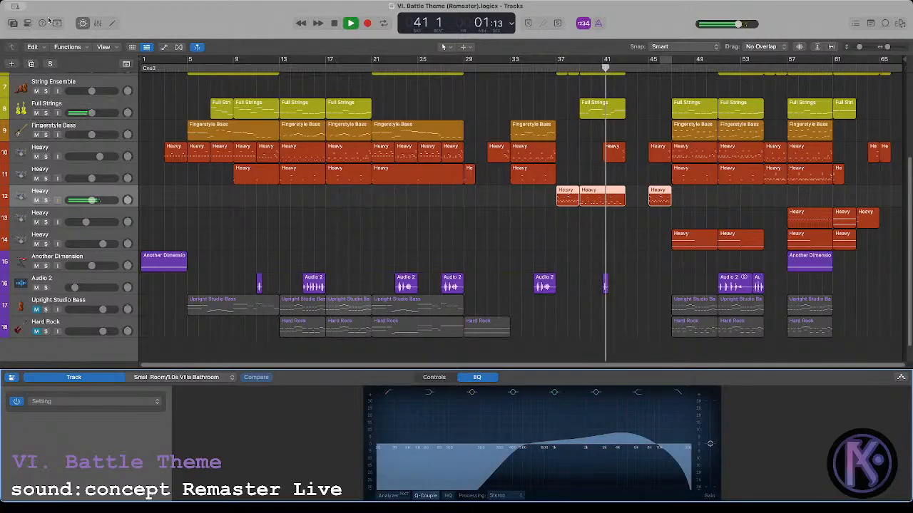
left_click(113, 24)
left_click(516, 206)
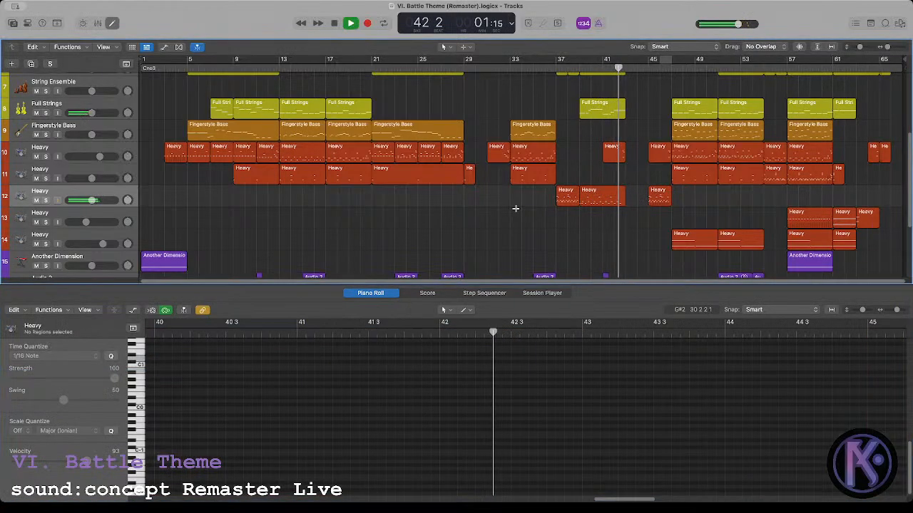
Step: Copy the short high note late in bar 41 to the matching spot in bar 42 of track 12's Heavy region
scroll(609, 234, "down", 5)
scroll(621, 234, "up", 10)
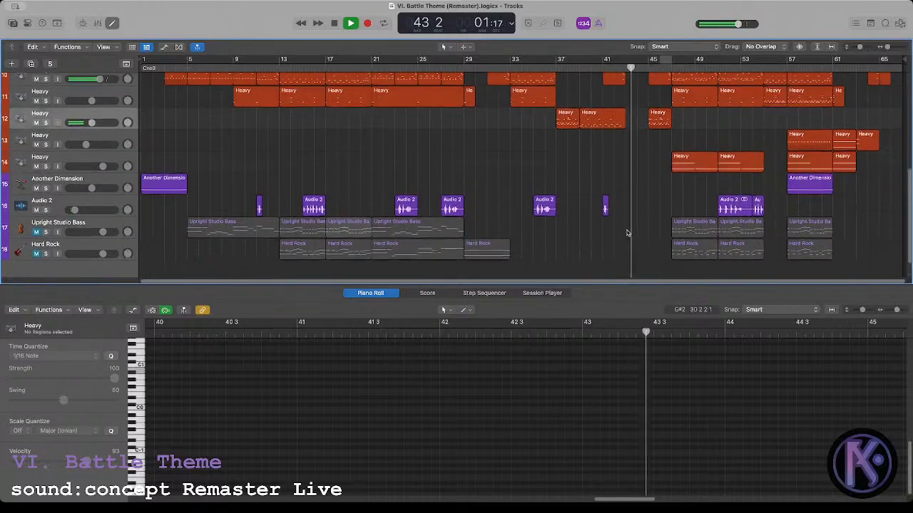
scroll(628, 233, "down", 5)
left_click(606, 63)
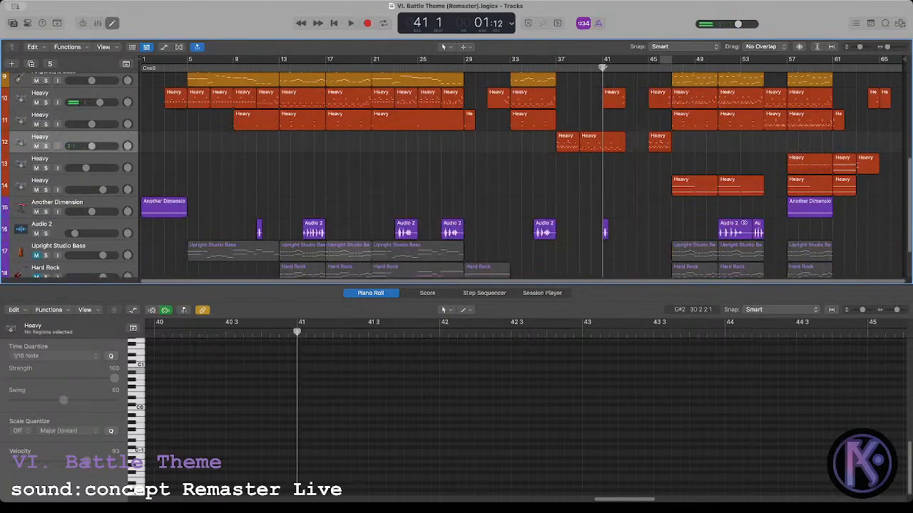
left_click(612, 149)
scroll(440, 375, "up", 2)
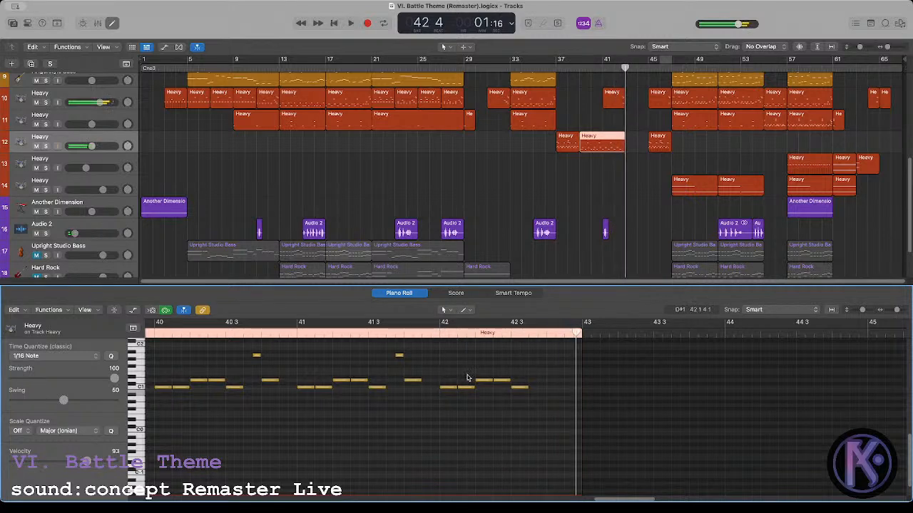
left_click_drag(400, 359, 542, 362)
left_click(493, 350)
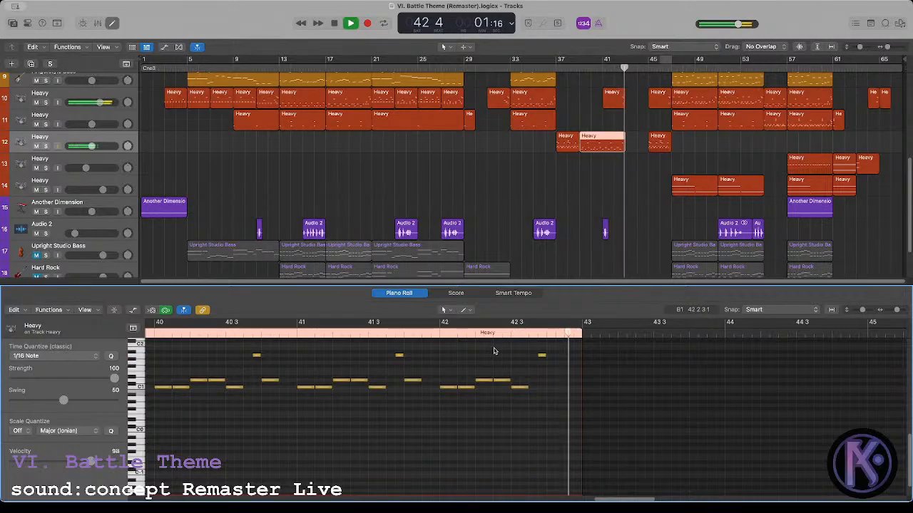
Step: Play from bar 45, examine the notes of track 12's Heavy region there, and review the tracks through bar 51
left_click(618, 188)
scroll(621, 185, "up", 5)
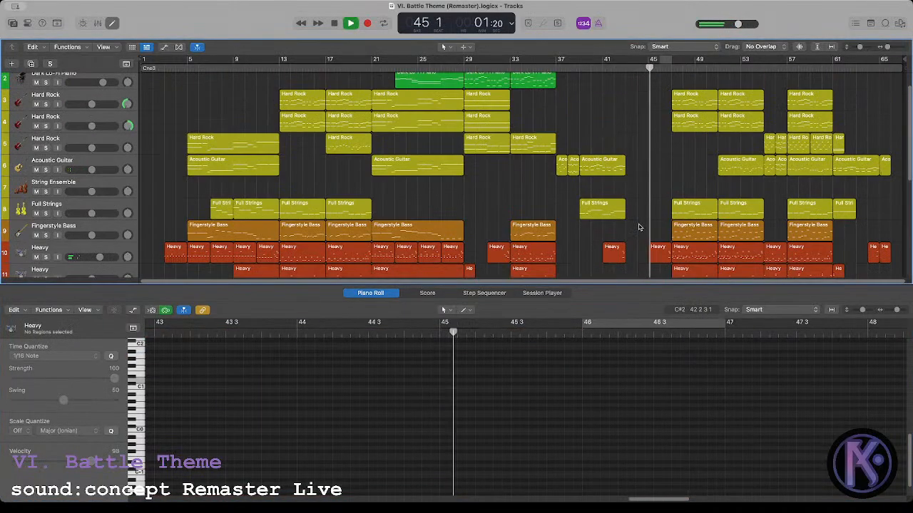
scroll(637, 226, "down", 4)
scroll(642, 213, "up", 2)
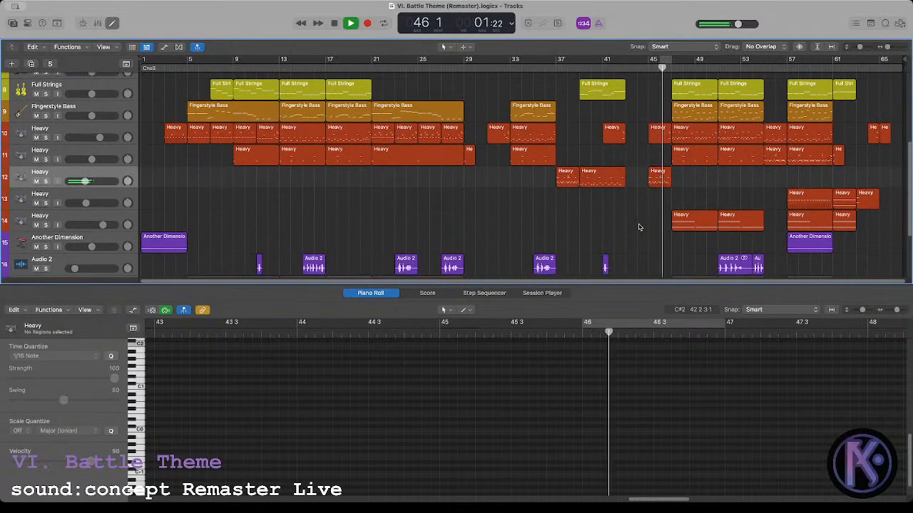
left_click(647, 70)
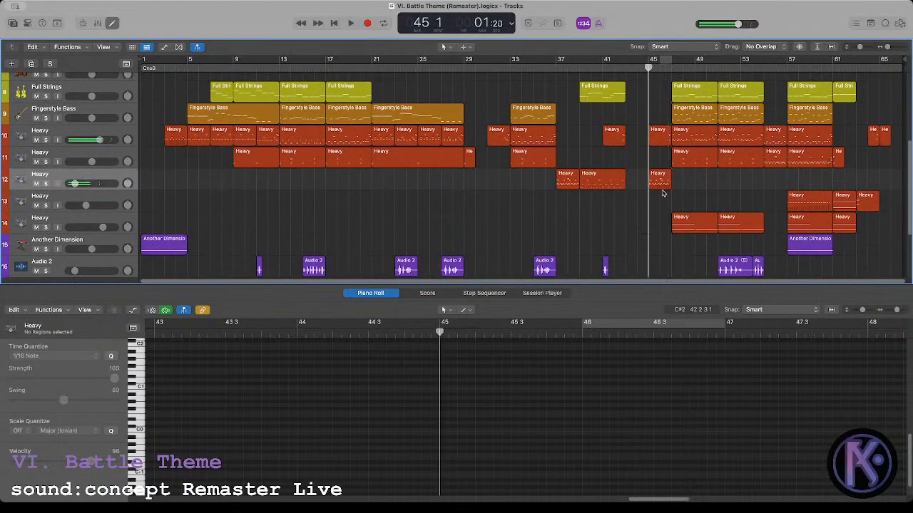
left_click(660, 181)
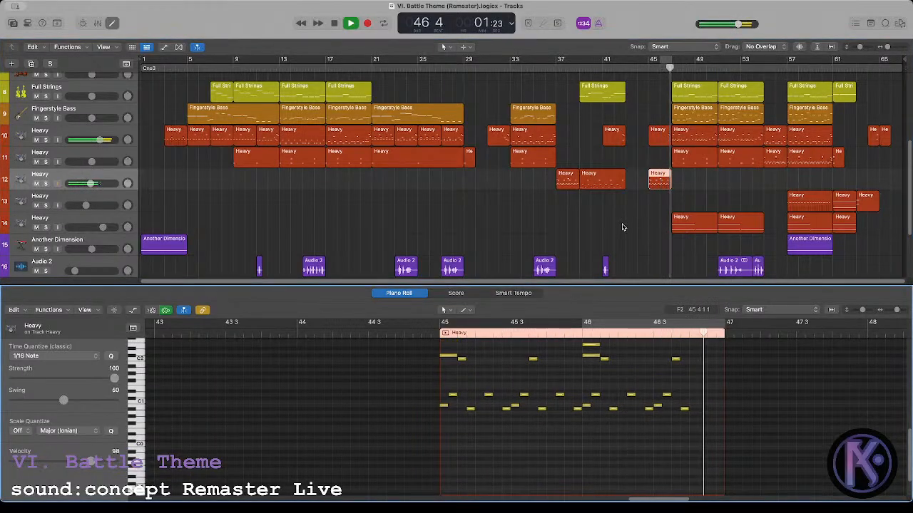
left_click(645, 216)
scroll(656, 214, "down", 4)
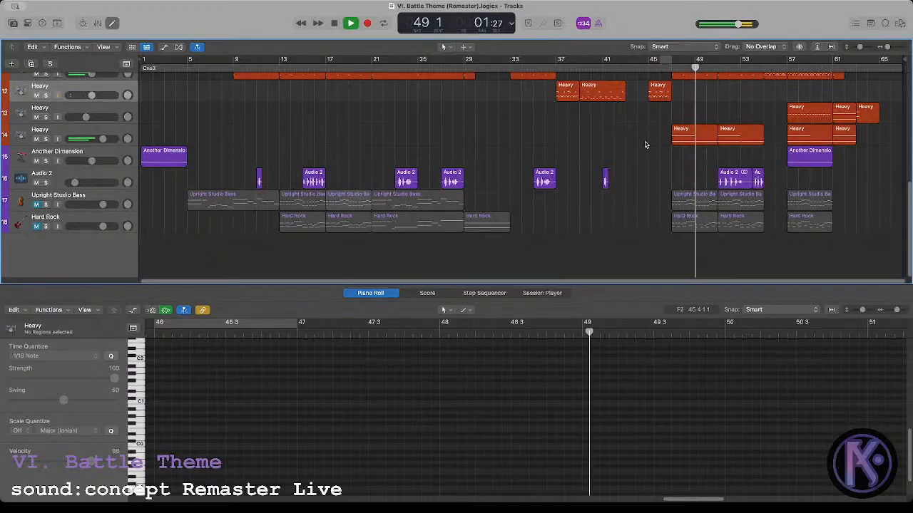
scroll(645, 145, "up", 7)
scroll(646, 145, "up", 4)
scroll(645, 145, "down", 5)
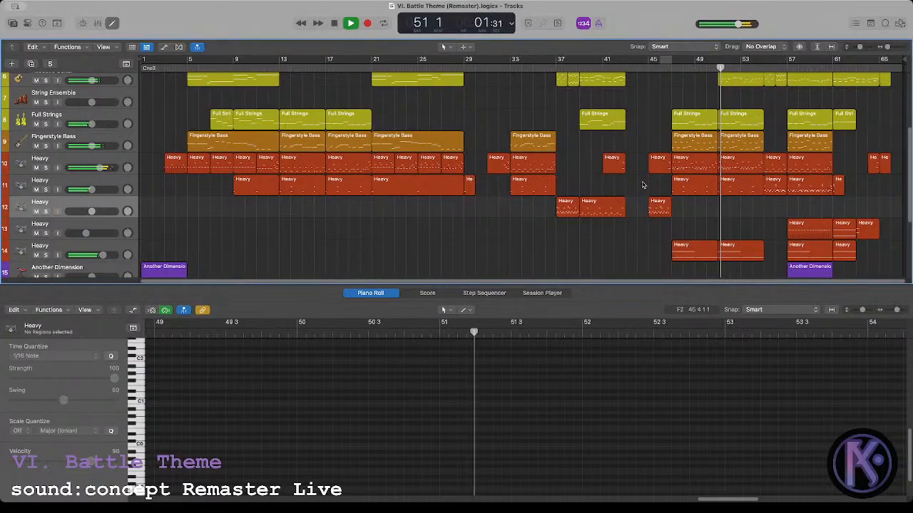
Step: Solo the Heavy drums on track 10, play from bar 47, and display the notes of the region starting there
key("space")
left_click(672, 68)
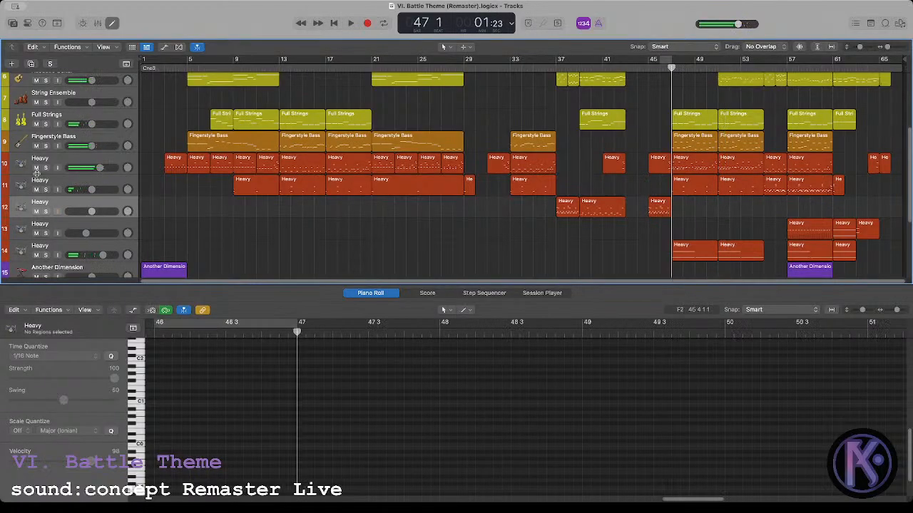
left_click(46, 167)
key("space")
left_click(683, 166)
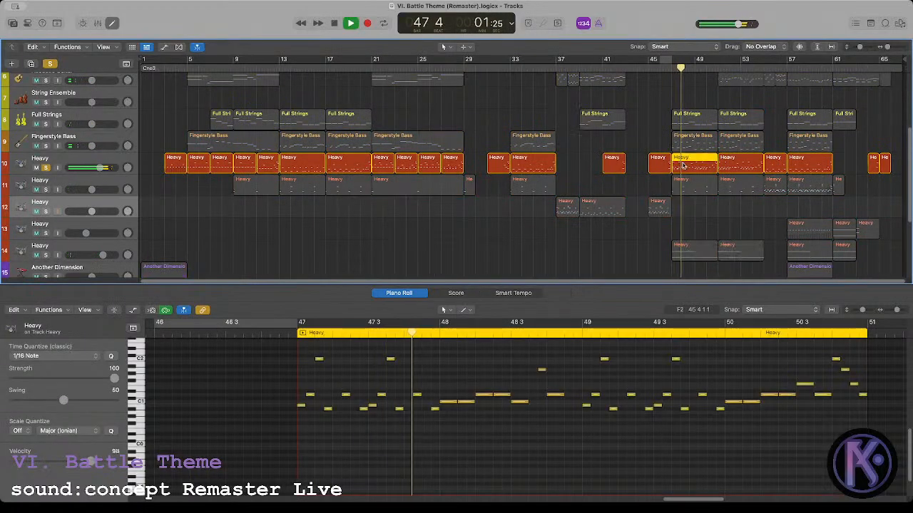
Step: Check the EQ of the Heavy drums on track 10, replay the soloed part from bar 47, and turn off its solo
key("b")
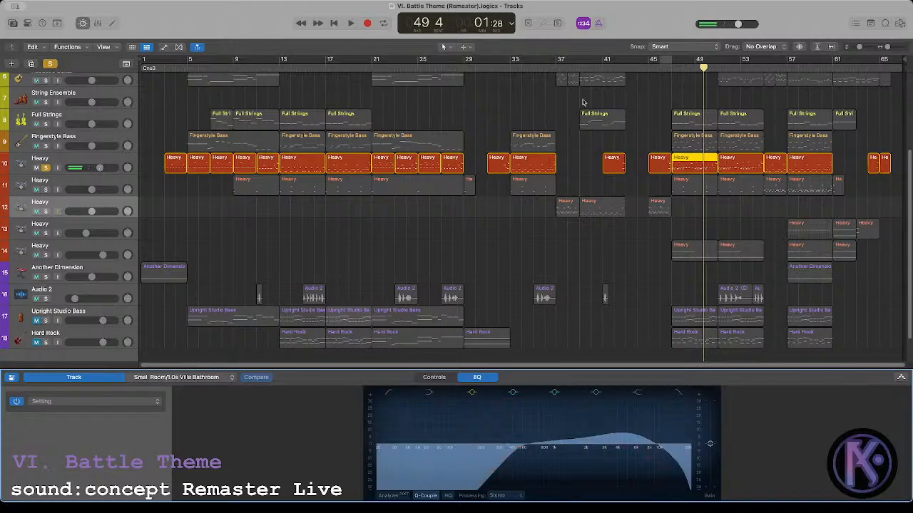
left_click(556, 71)
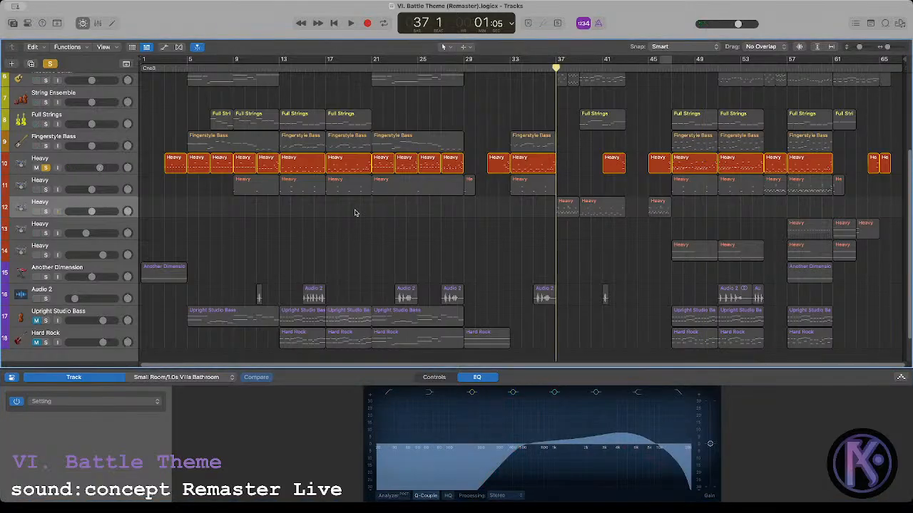
left_click(105, 160)
left_click(158, 169)
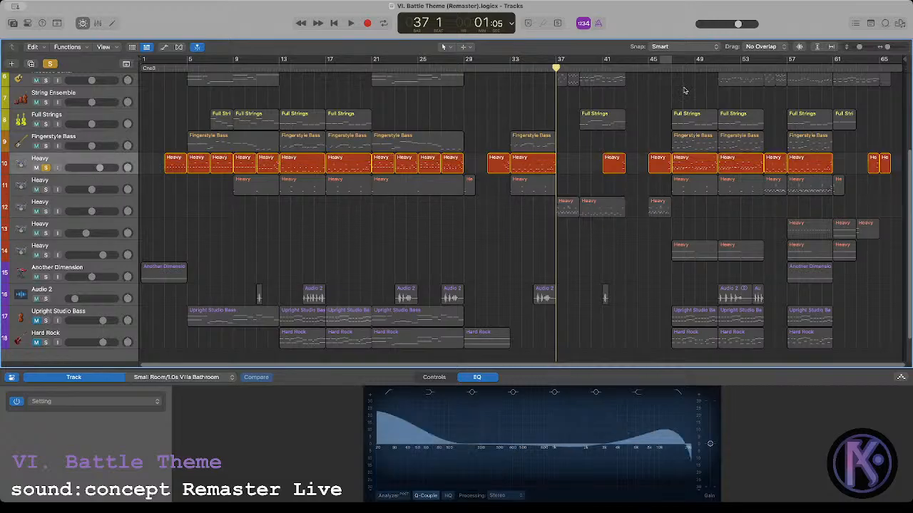
double_click(674, 68)
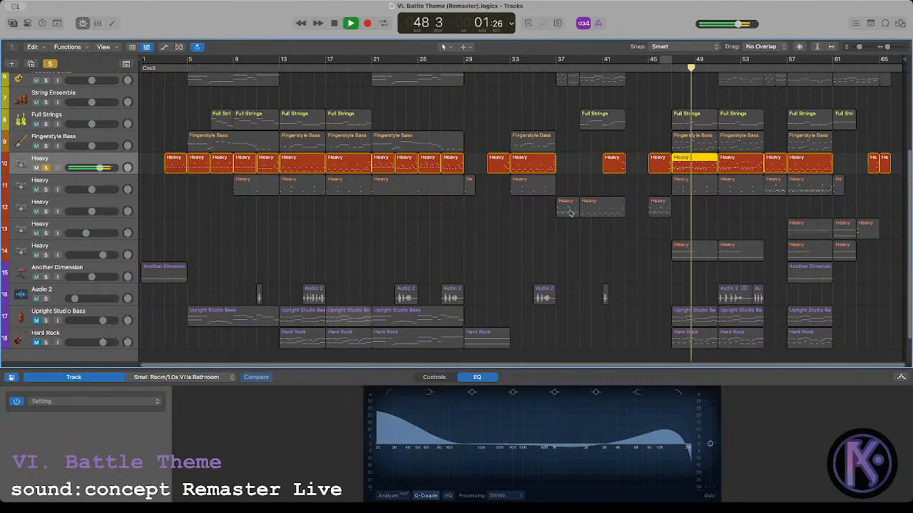
left_click(47, 168)
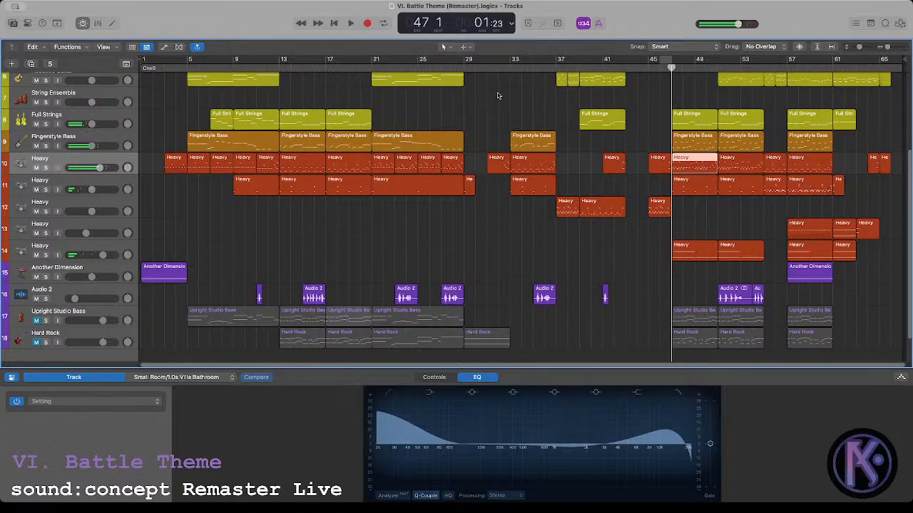
Step: Play bar 47 with track 10's Heavy notes displayed, comparing the full mix with the track soloed
left_click(114, 24)
scroll(409, 407, "up", 1)
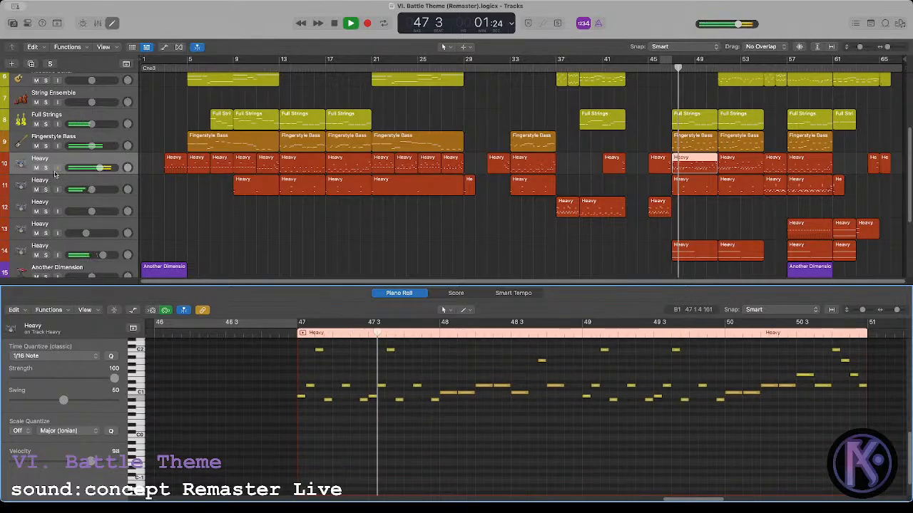
key("s")
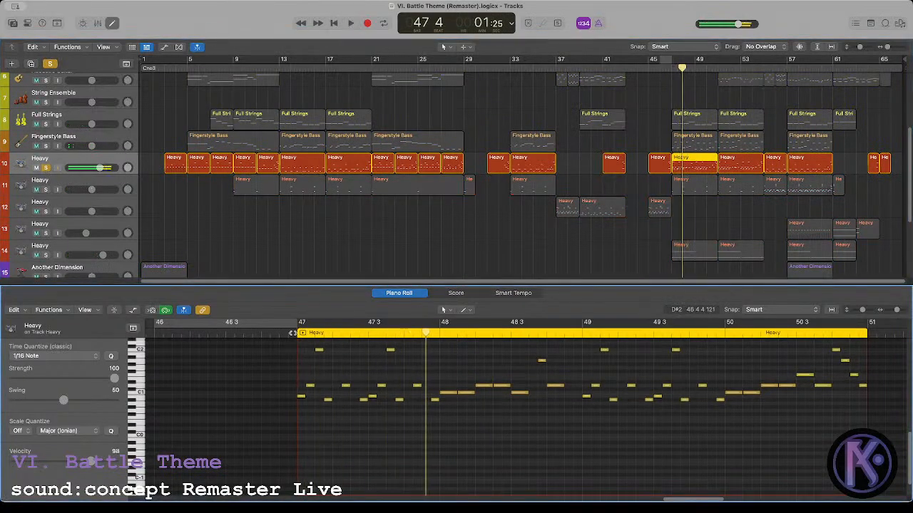
key("space")
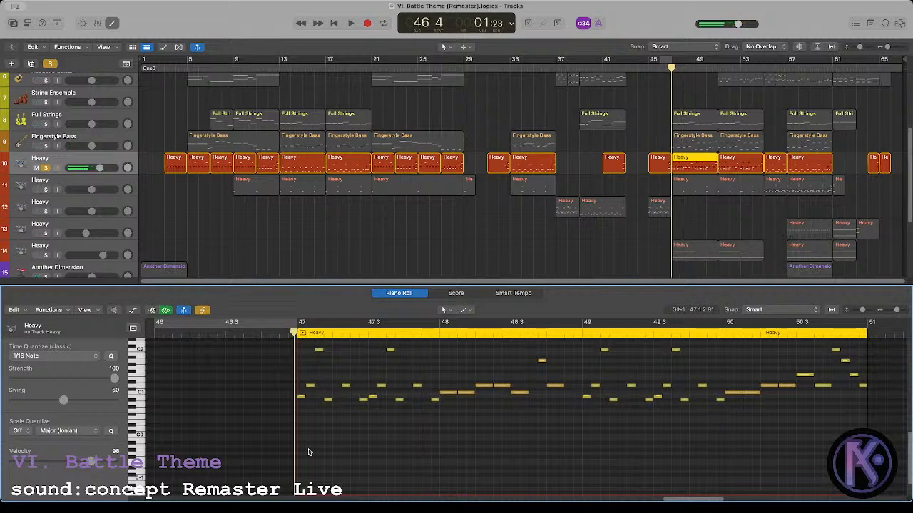
Step: Try a copy of bar 47's opening B0 note at position 47 2 1 1 in track 10's region and play it back
left_click(301, 397)
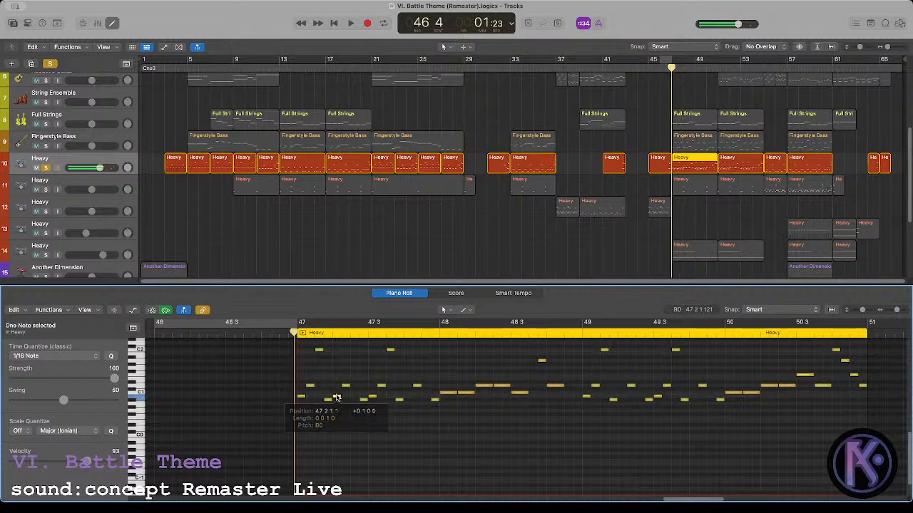
scroll(336, 397, "up", 1)
key("space")
key("space")
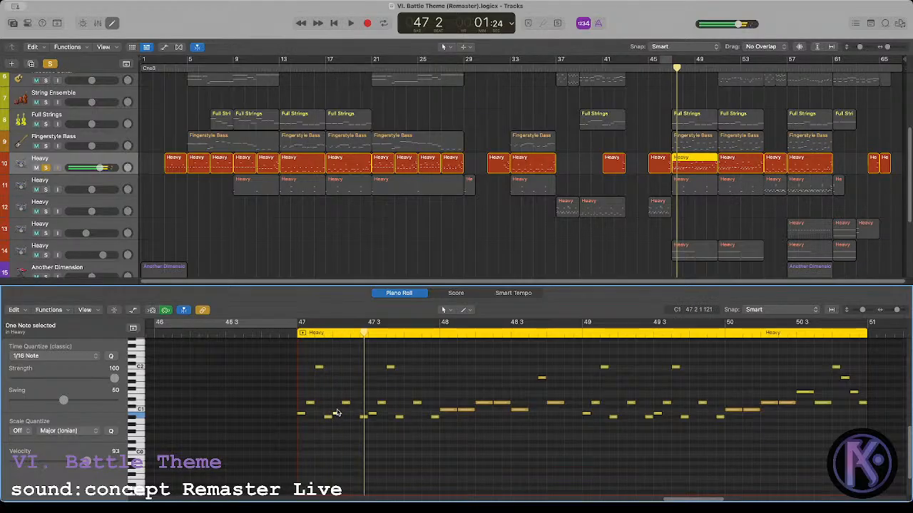
Step: Replay the soloed Heavy part on track 10 from bar 47 and restore the full mix
left_click(297, 345)
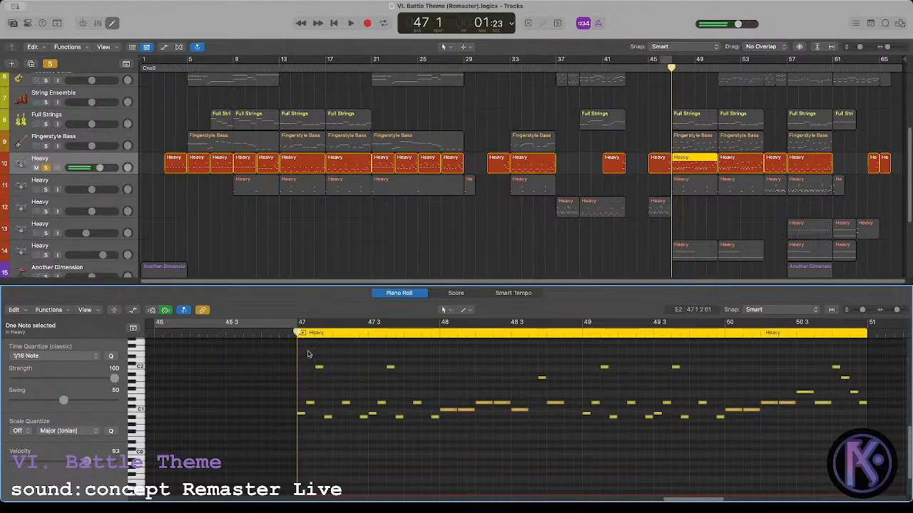
key("space")
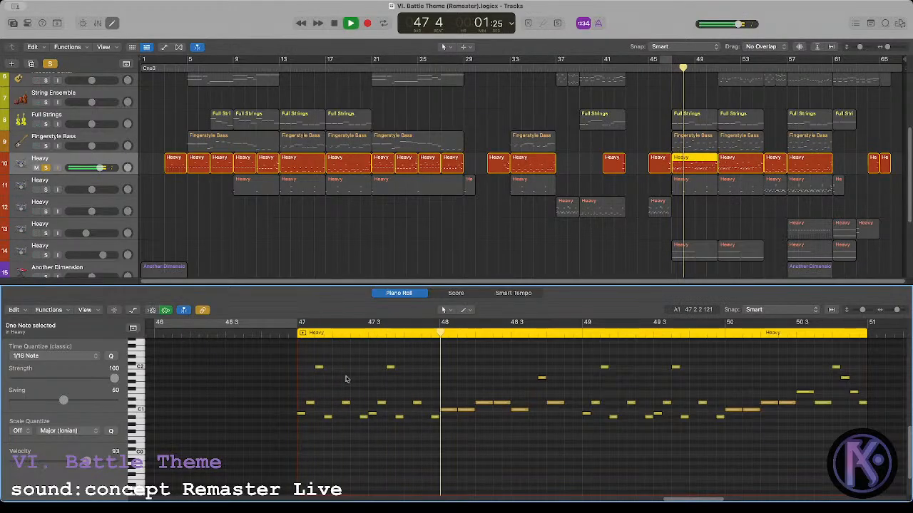
key("space")
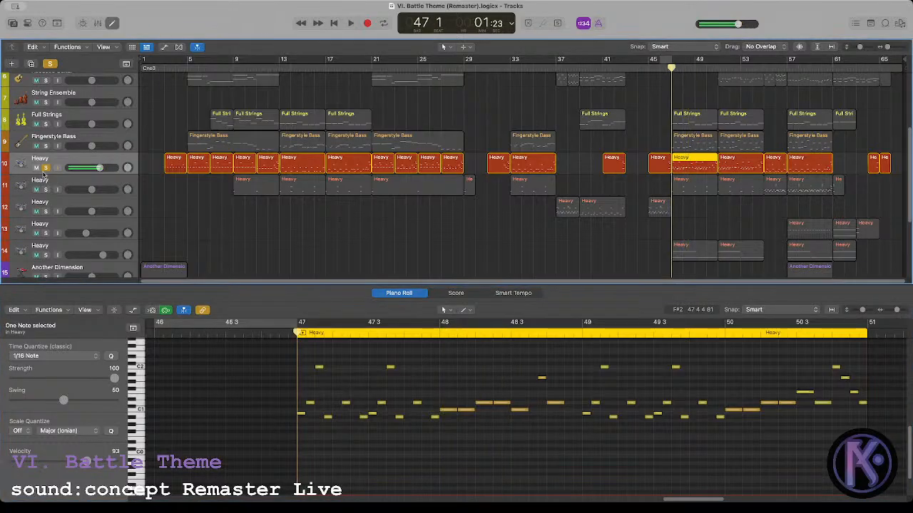
left_click(46, 168)
left_click(652, 142)
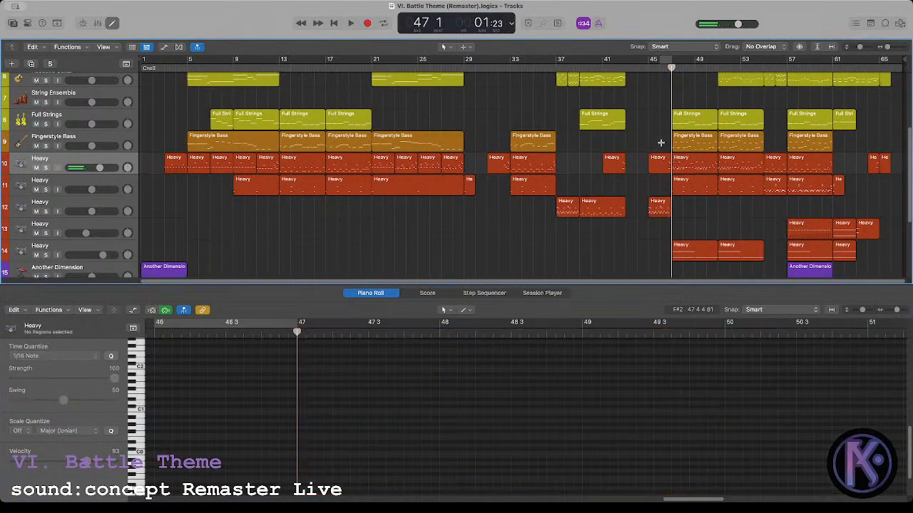
Step: Inspect the repeated notes in track 13's Heavy region starting at bar 57
scroll(660, 143, "down", 4)
left_click(788, 68)
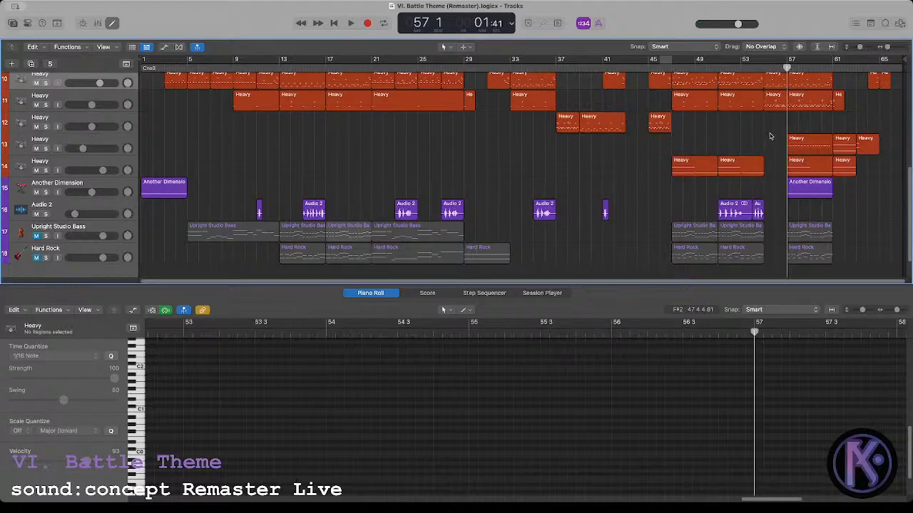
scroll(772, 137, "up", 1)
left_click(799, 146)
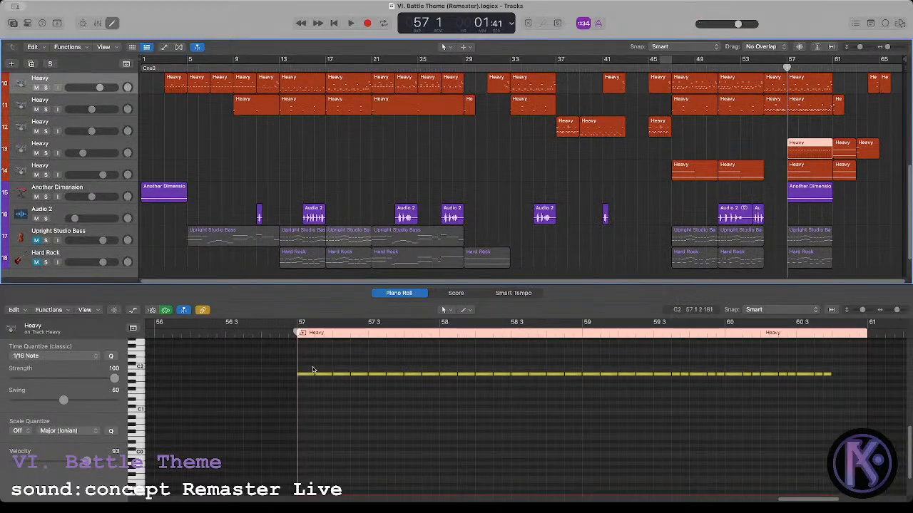
left_click_drag(312, 370, 838, 389)
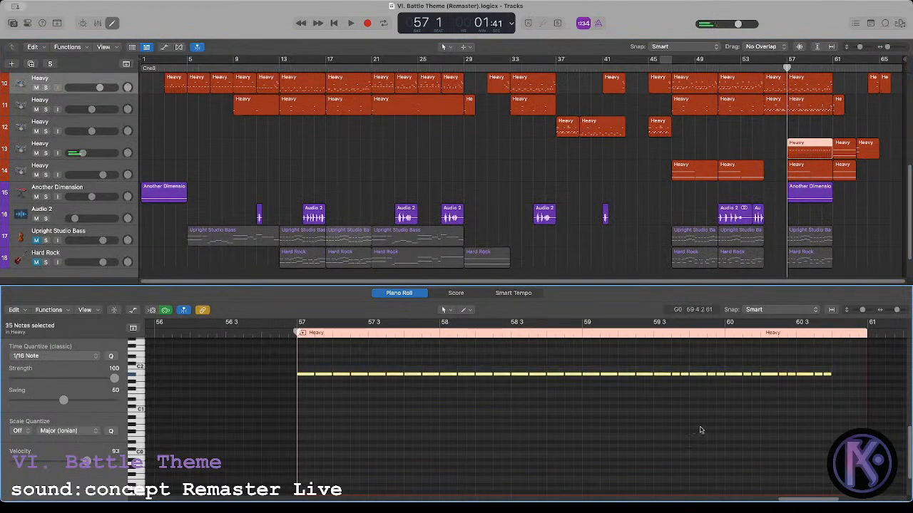
left_click(631, 428)
scroll(818, 180, "up", 3)
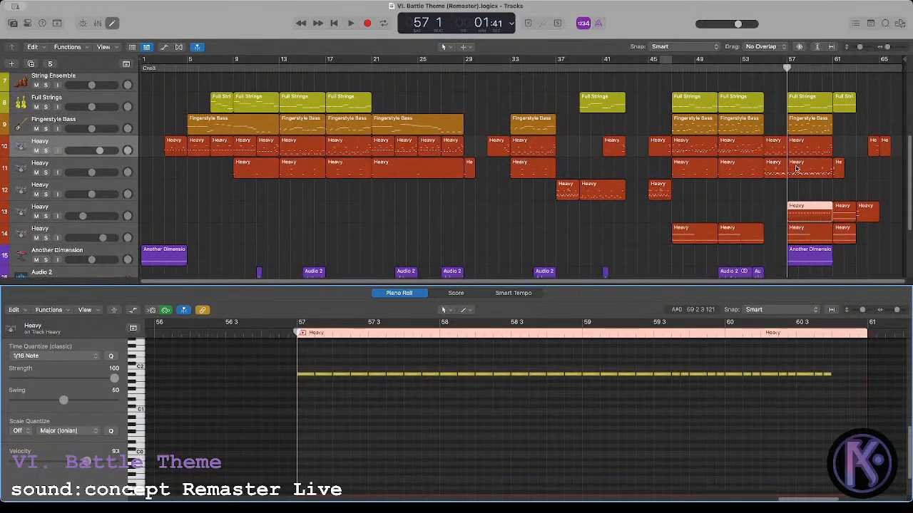
Step: Play from bar 57 while examining the notes of the Heavy regions on tracks 10 and 11 through bar 61
left_click(797, 169)
key("space")
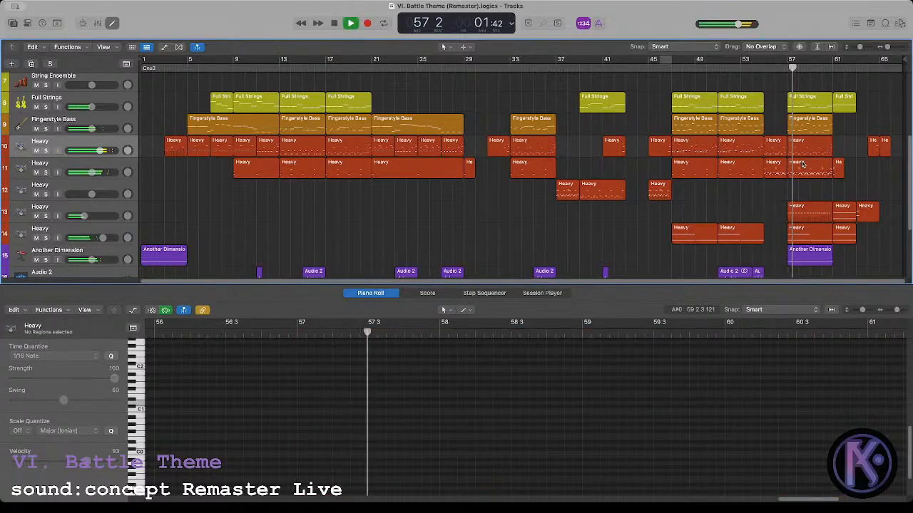
left_click(803, 151)
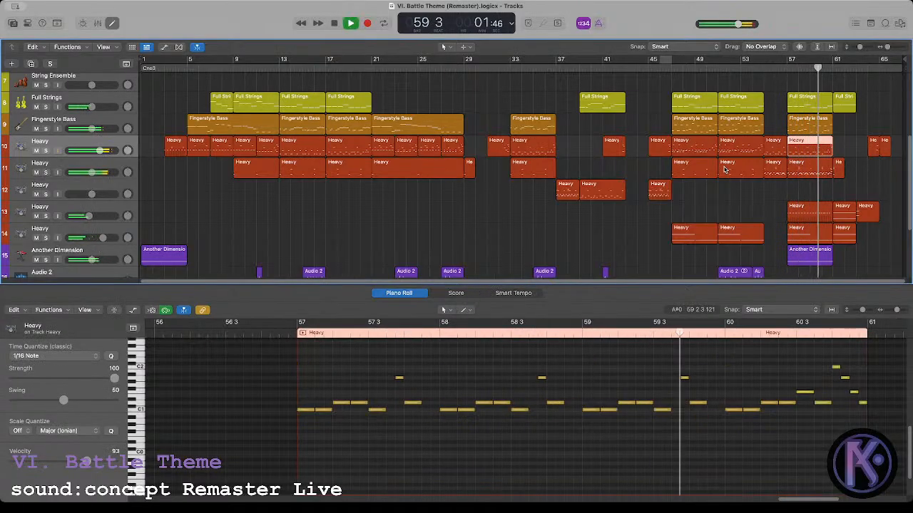
left_click(795, 170)
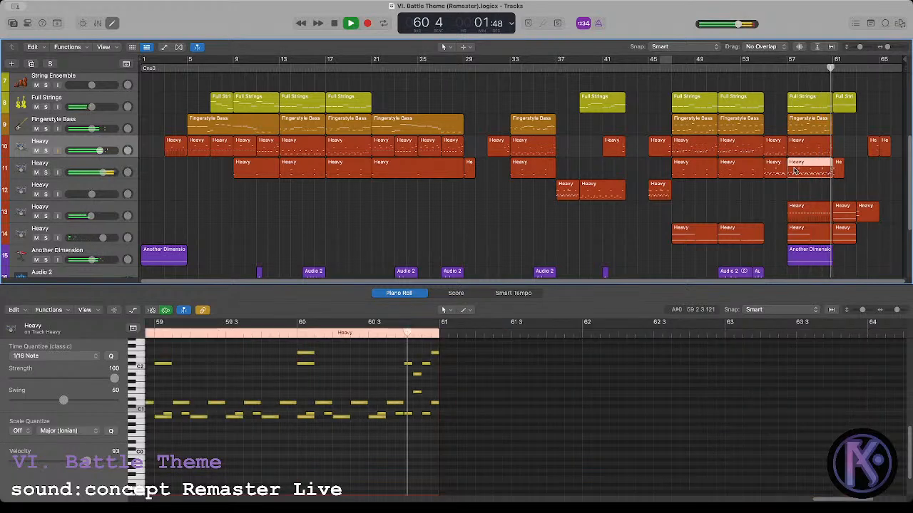
left_click(795, 190)
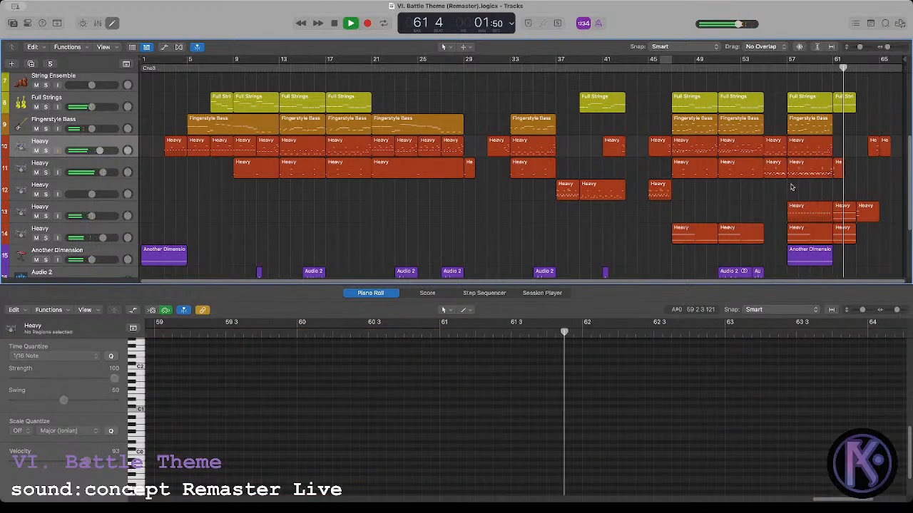
left_click(839, 170)
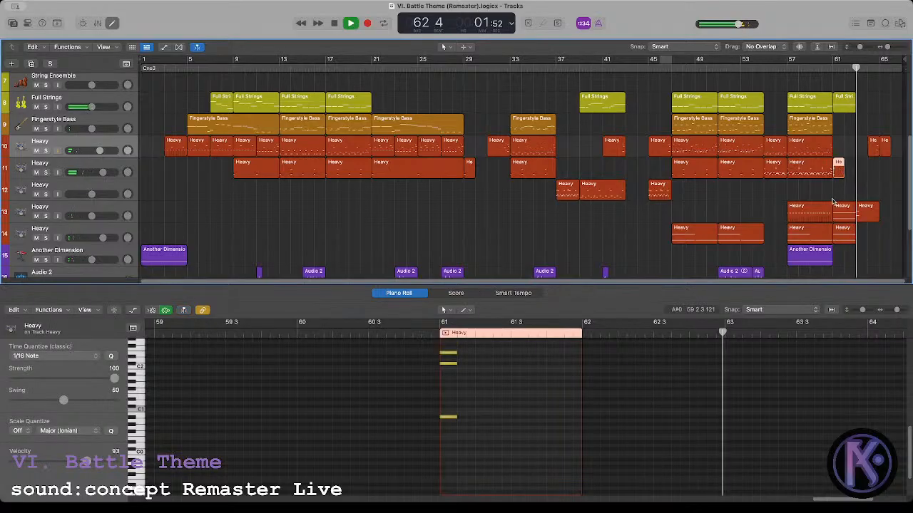
Step: Listen through to the end of the arrangement and return to the start of the project
left_click(831, 199)
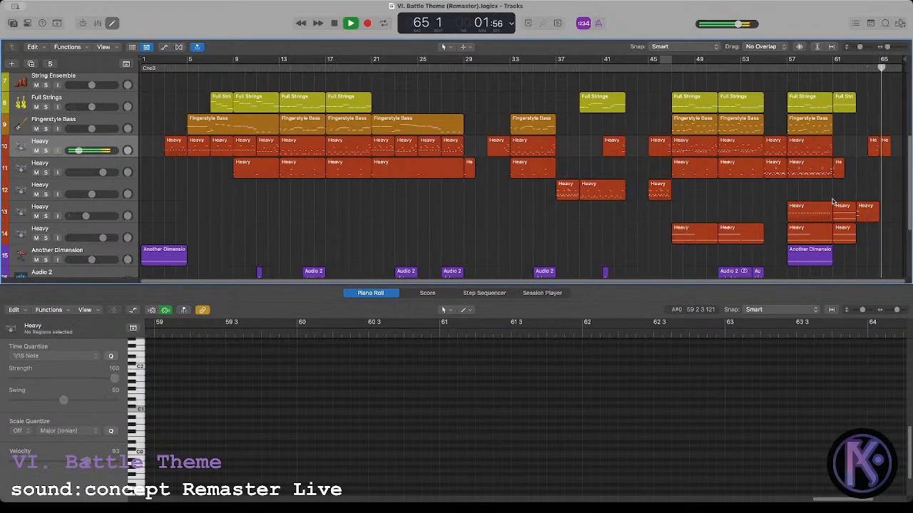
scroll(820, 192, "up", 5)
scroll(797, 184, "up", 1)
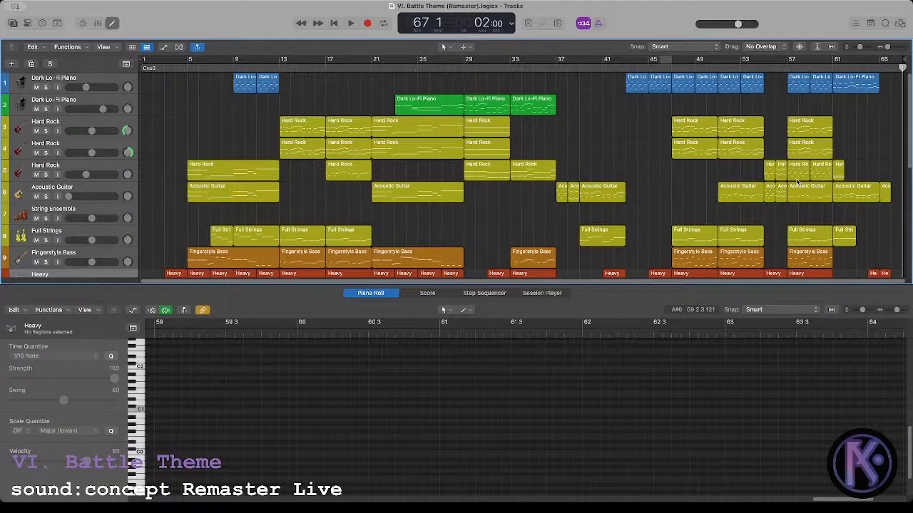
key("Return")
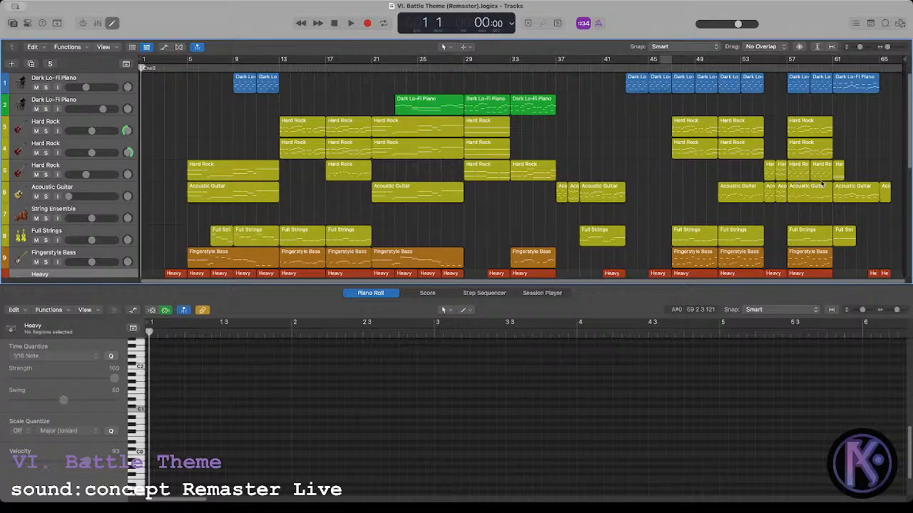
Step: Inspect the notes of the Fingerstyle Bass region starting at bar 47
scroll(612, 235, "down", 3)
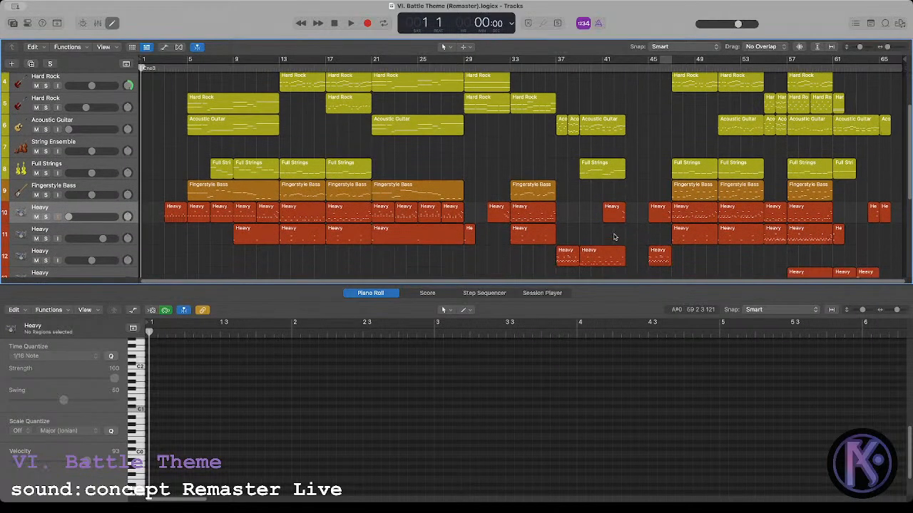
left_click(671, 65)
left_click(686, 195)
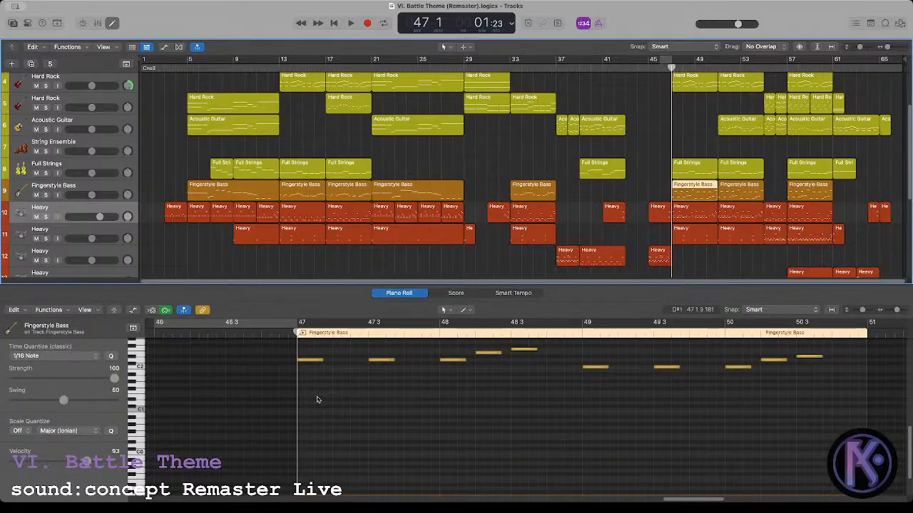
scroll(317, 400, "up", 3)
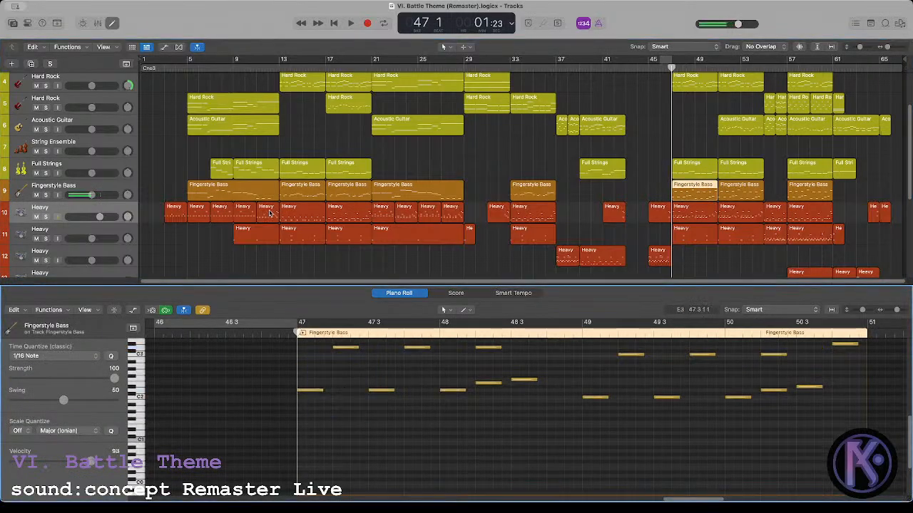
left_click(494, 174)
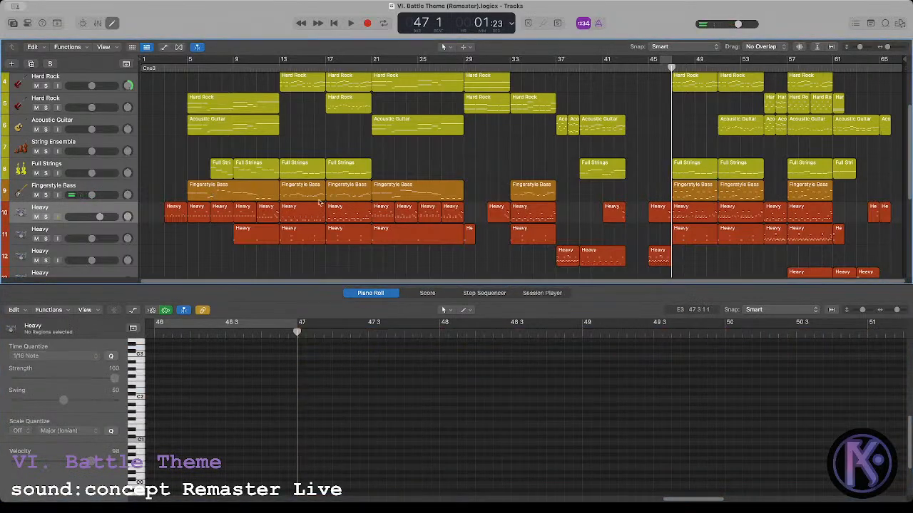
Step: Replace the Fingerstyle Bass regions at bars 47, 51 and 57 with copies of the bass part from bar 13
left_click_drag(306, 190, 738, 196)
left_click(822, 188)
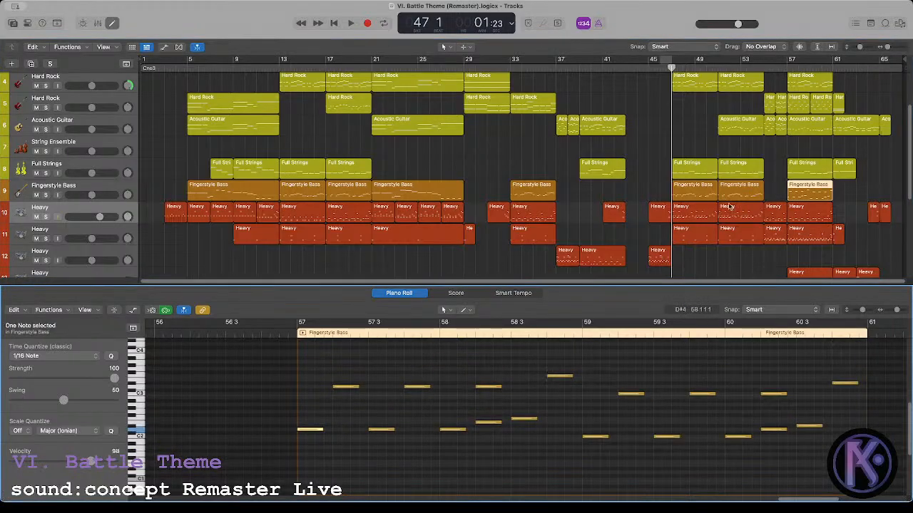
left_click_drag(738, 189, 801, 188)
Step: Play the mix from bar 47 and examine the notes of the three Fingerstyle Bass regions at bars 47, 51 and 57
key("space")
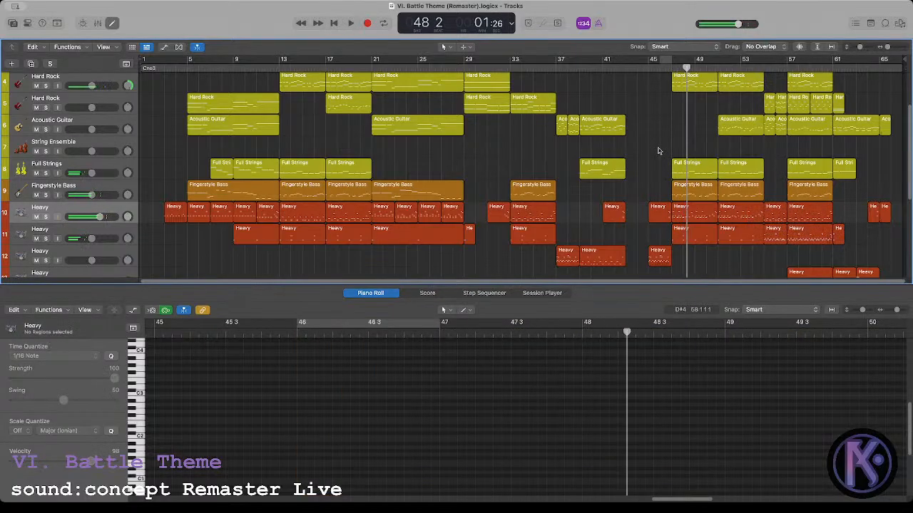
left_click(671, 69)
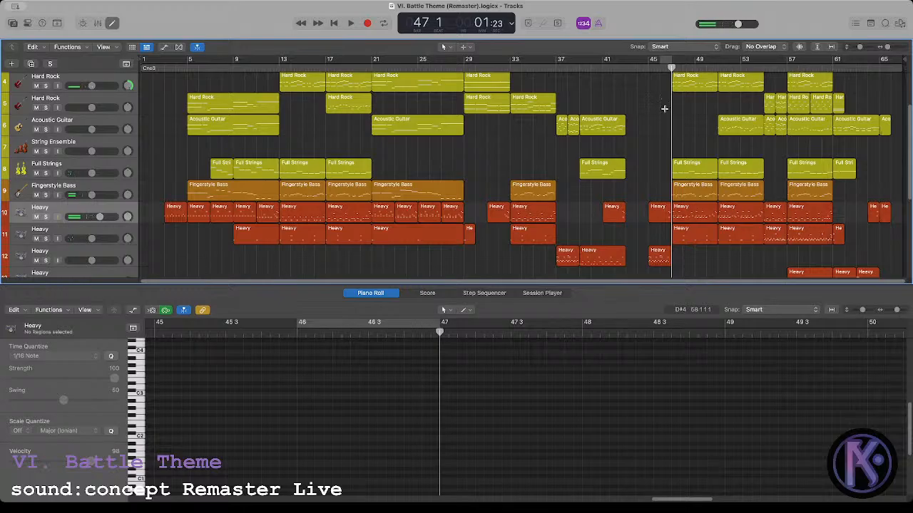
key("space")
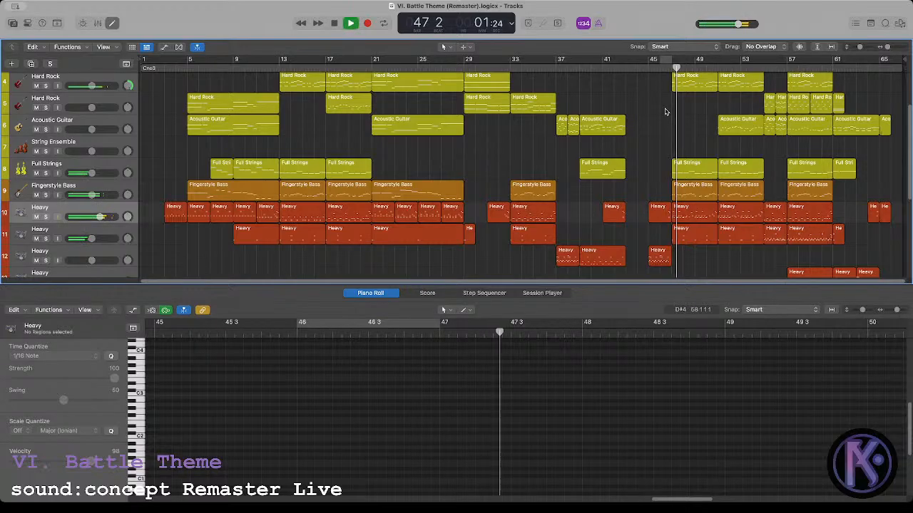
left_click_drag(666, 190, 789, 187)
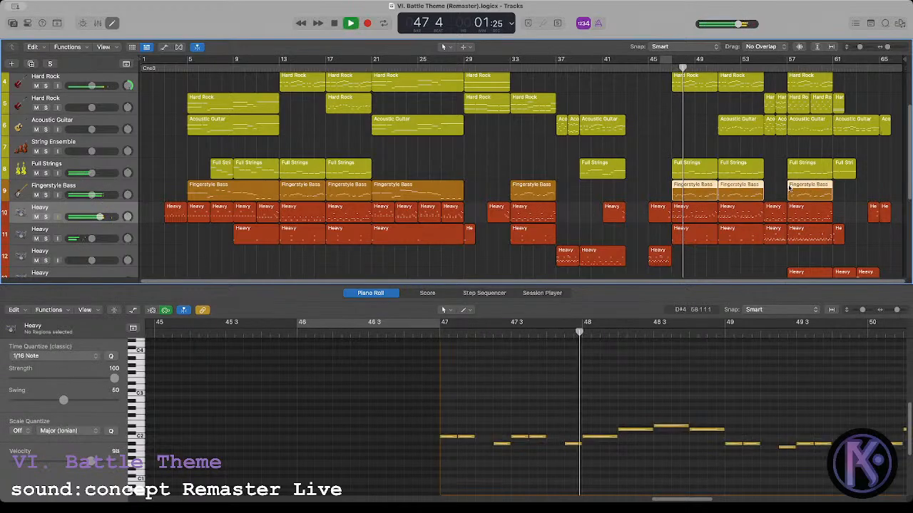
left_click(597, 404)
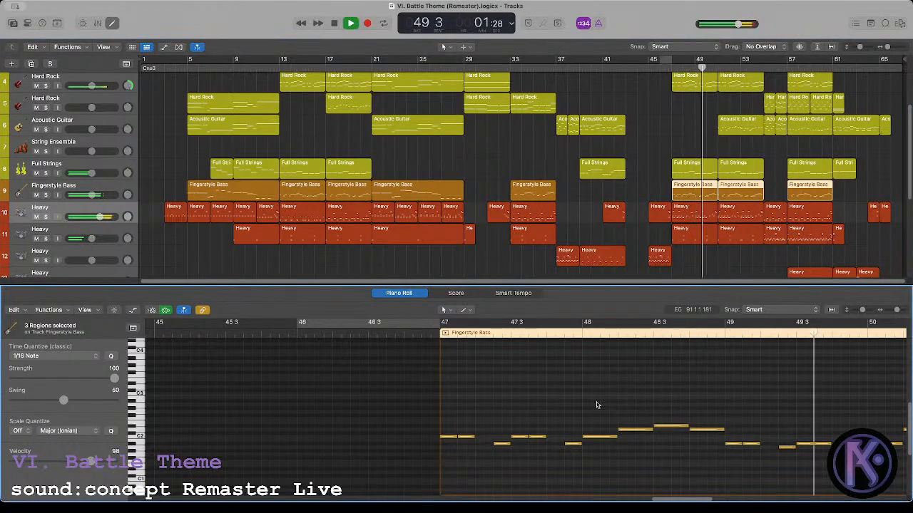
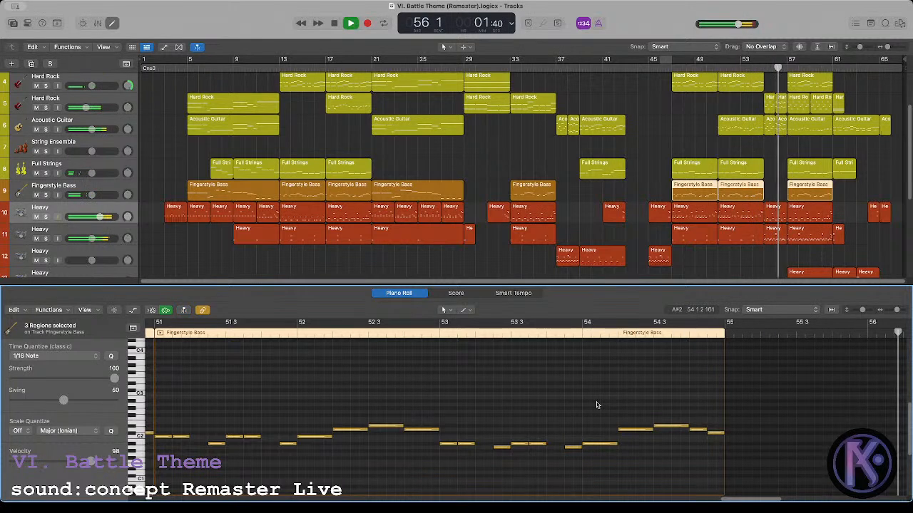
Step: Copy track 12's bar 37 Heavy region to bar 55 on track 11 and delete track 10's Heavy region there
left_click(773, 240)
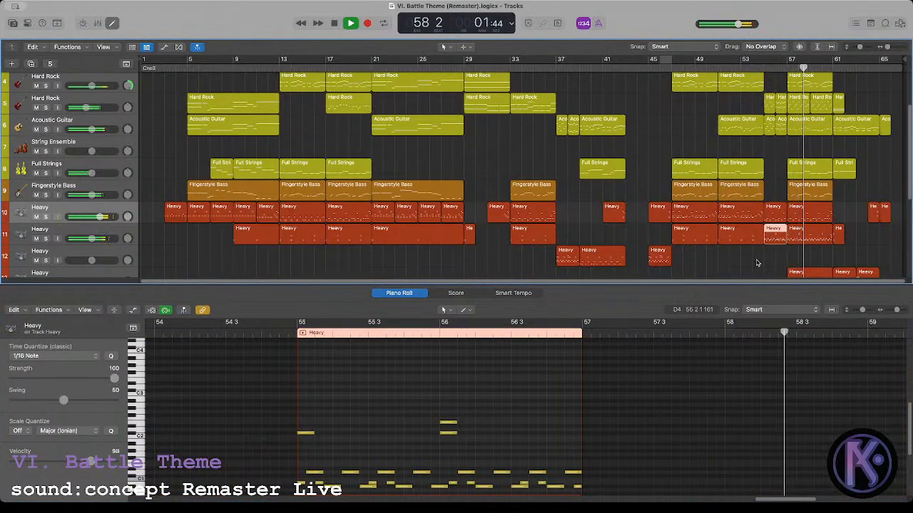
left_click(664, 263)
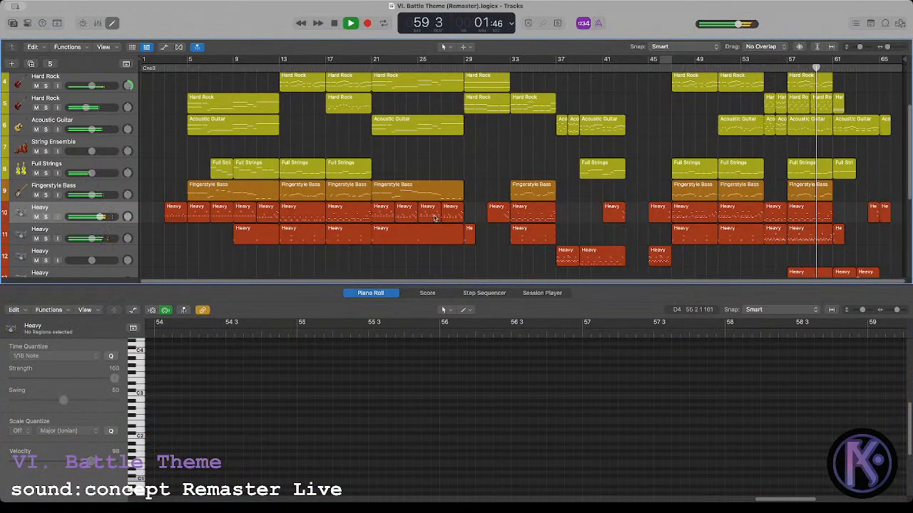
left_click(566, 258)
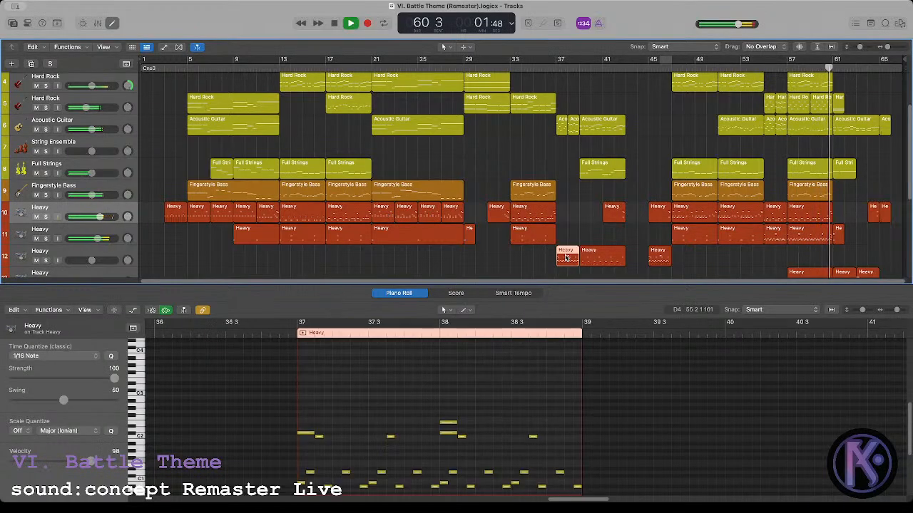
left_click_drag(563, 259, 772, 212)
key("Delete")
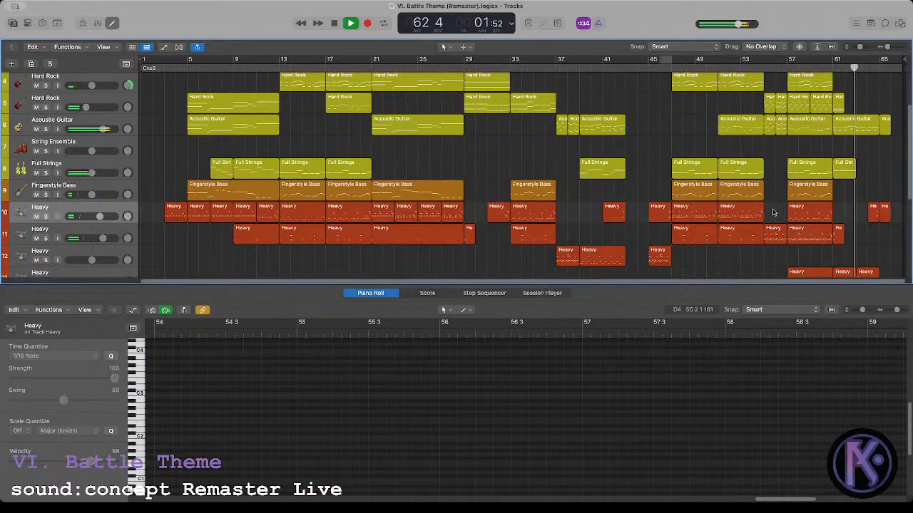
Step: Move the Heavy region at bar 55 from track 11 to track 10
left_click(772, 235)
left_click(773, 208)
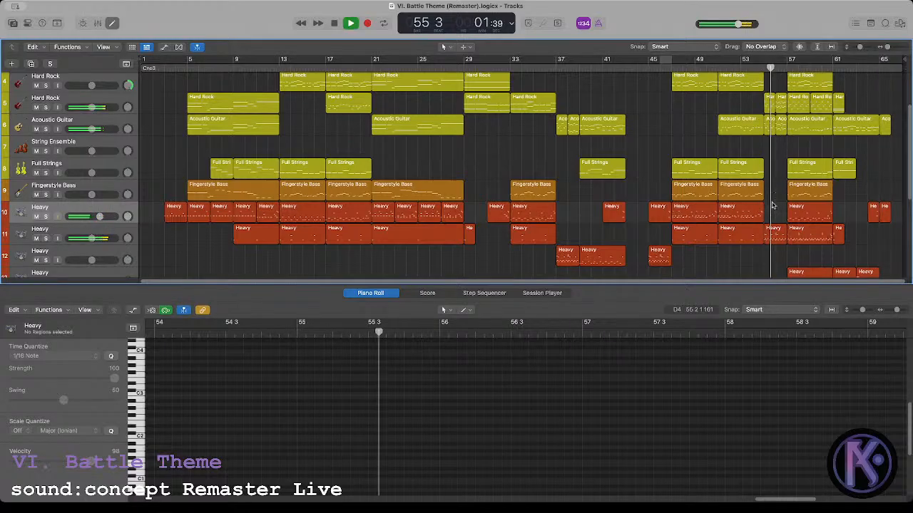
left_click_drag(773, 231, 772, 218)
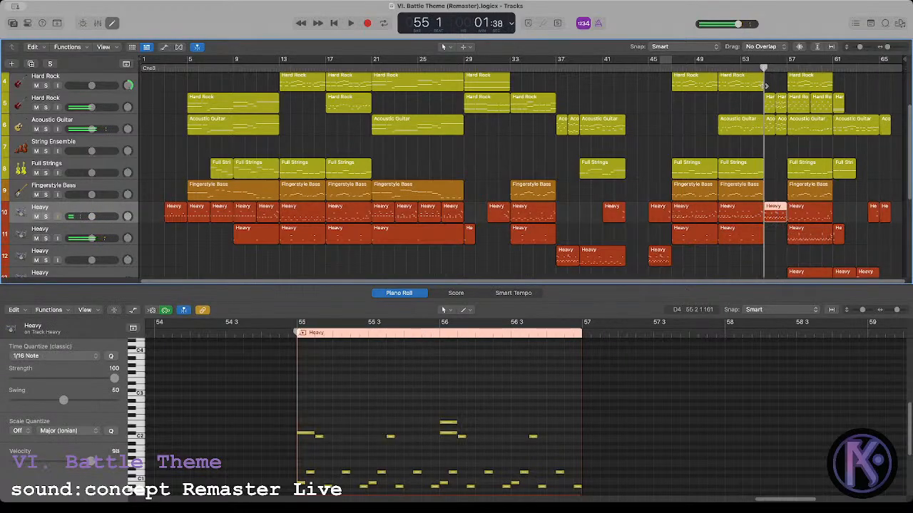
Step: Play the Heavy drum part from bar 55 and replay the transition from bar 56 into bar 57
left_click(771, 171)
left_click(773, 208)
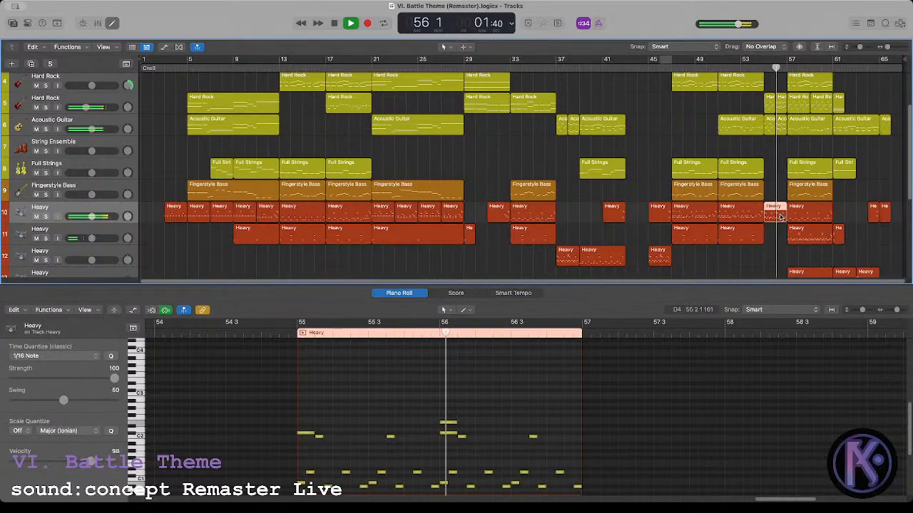
left_click(768, 190)
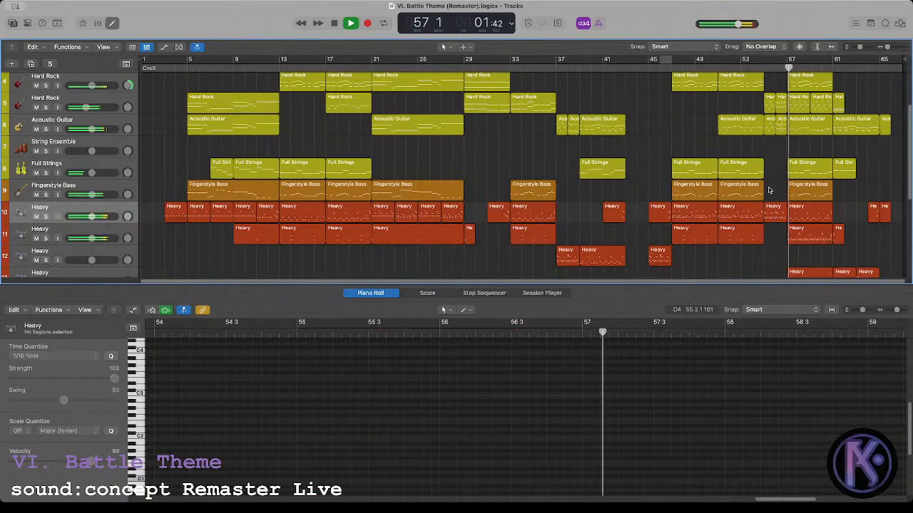
key("space")
left_click(778, 69)
key("space")
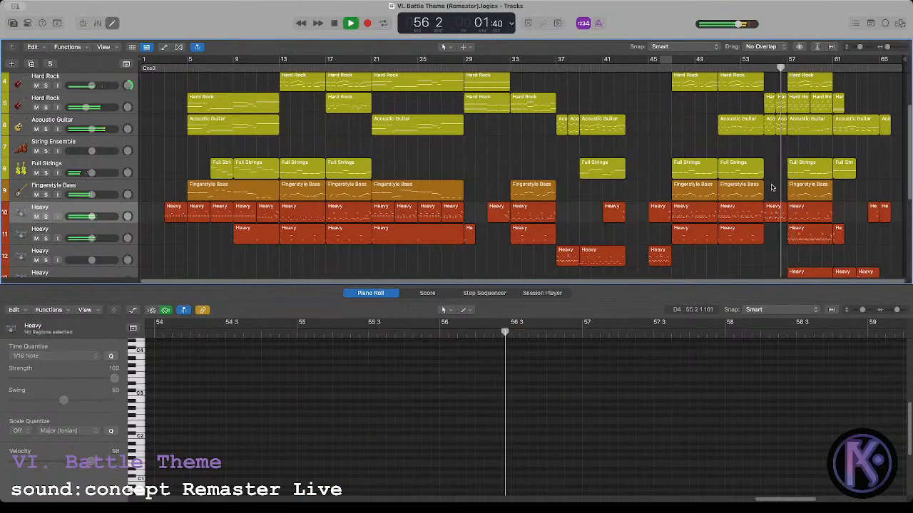
key("space")
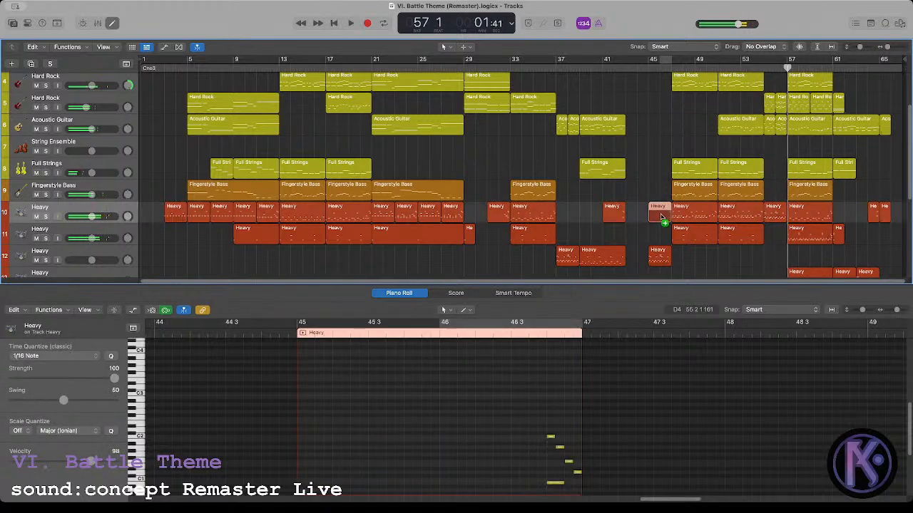
Step: Copy track 10's bar 45 Heavy fill region to bar 55 on track 11 and play it from bar 56
left_click_drag(663, 215, 775, 236)
key("space")
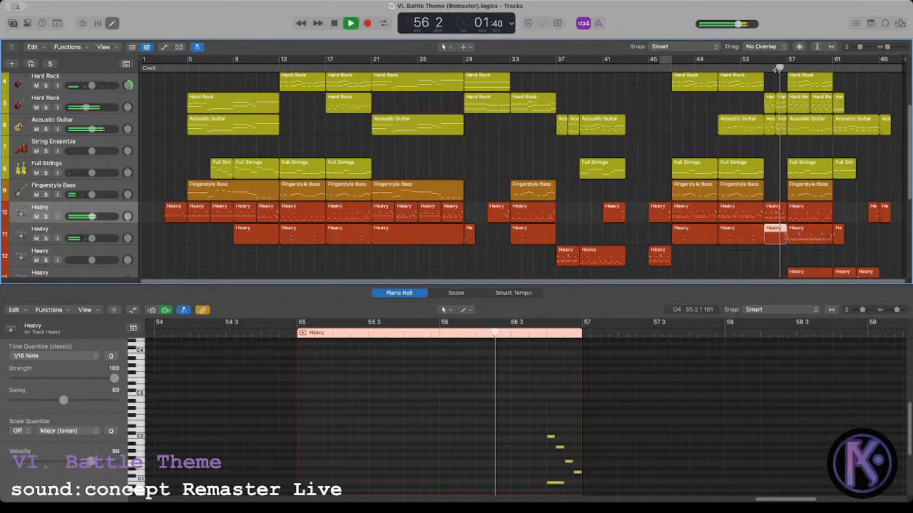
left_click(779, 222)
left_click(779, 237)
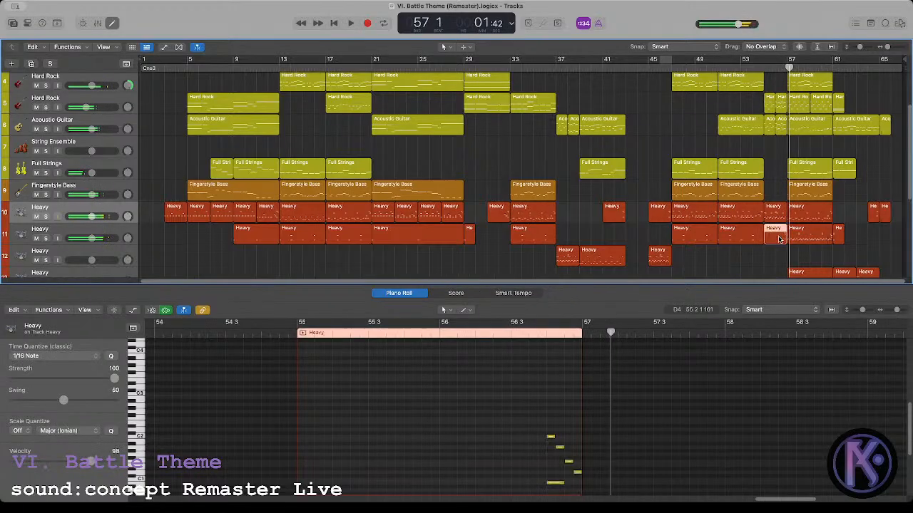
Step: Move the fill's five notes into track 10's bar 55 region at beat 56 4, replacing its last two notes, and remove the emptied track 11 region
left_click_drag(590, 492, 546, 397)
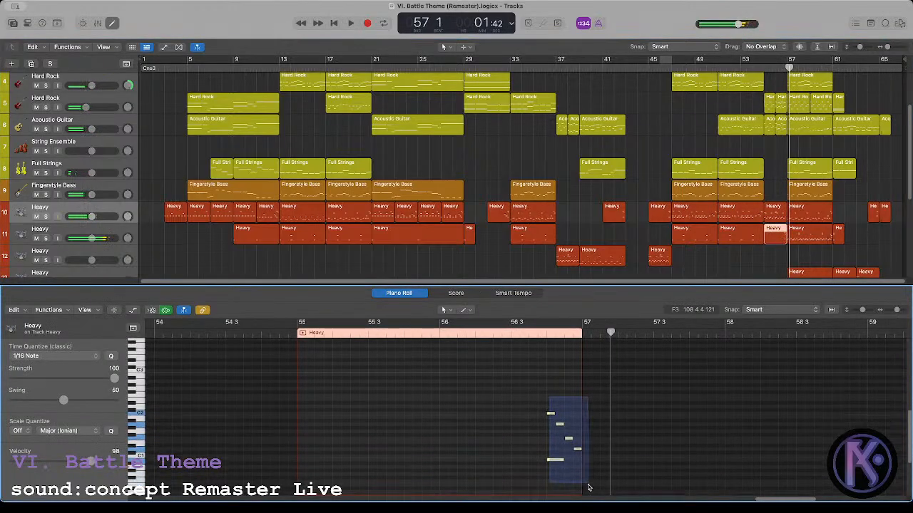
left_click(545, 334)
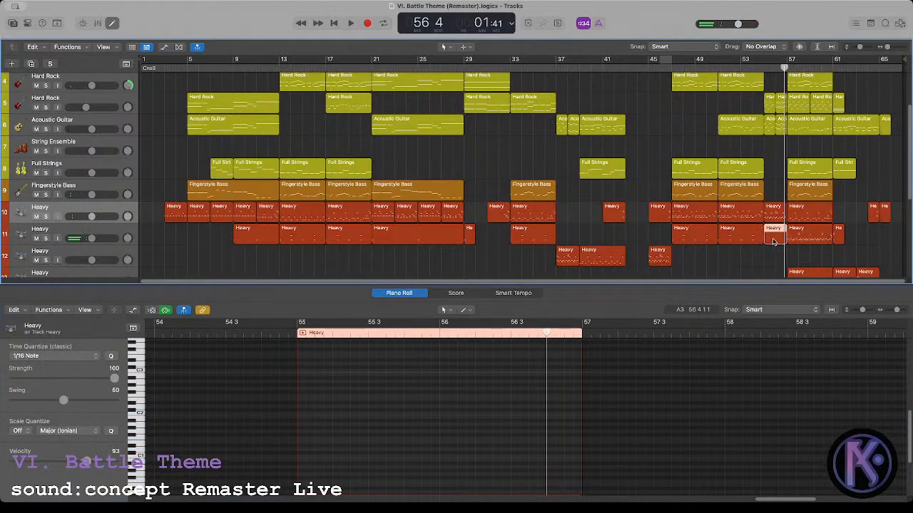
left_click(775, 211)
left_click_drag(559, 437, 584, 475)
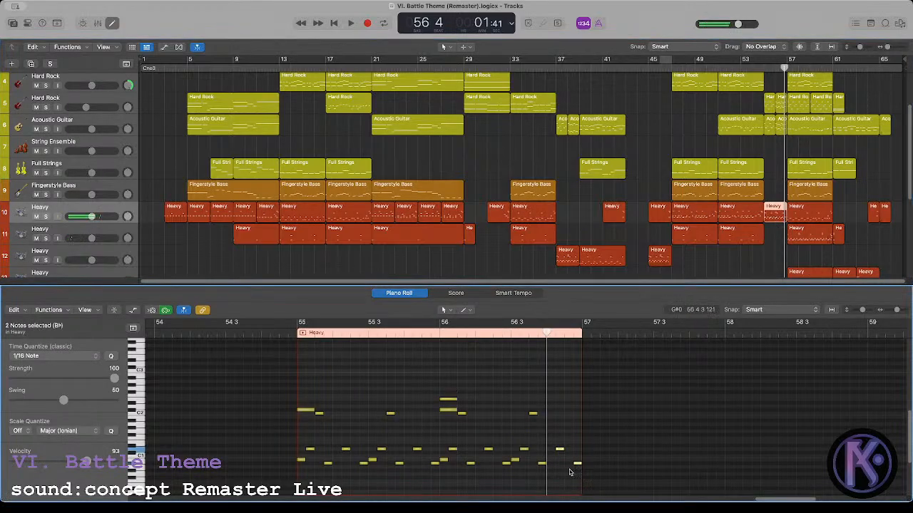
key("super+v")
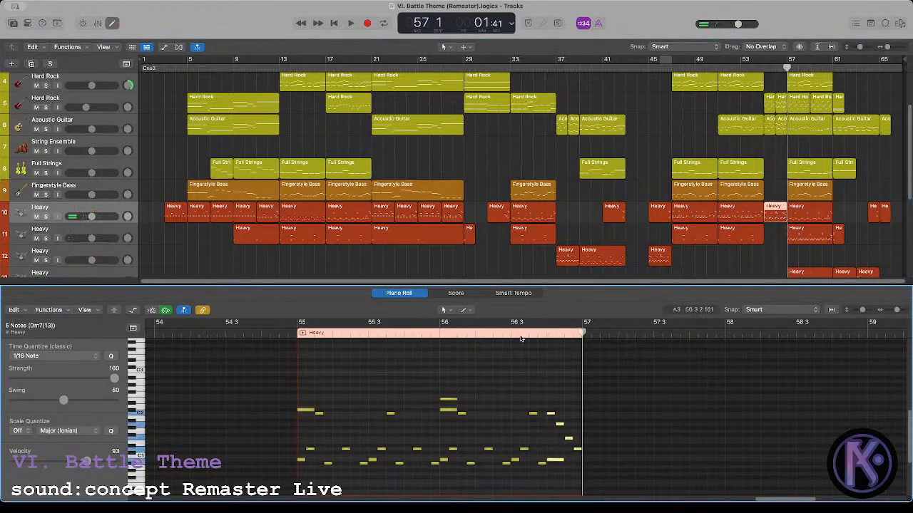
Step: Play from beat 56 3 through bar 65 to check the drum fill and the closing section
left_click(514, 335)
key("space")
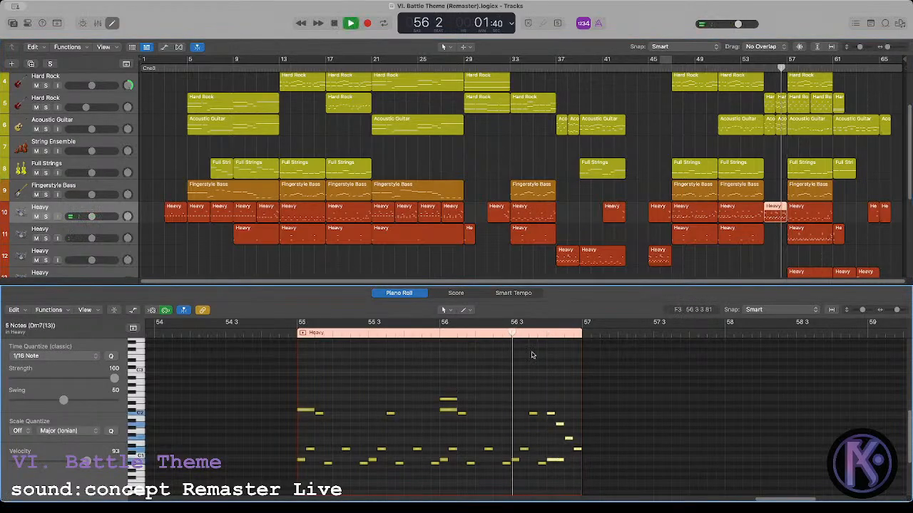
left_click(742, 262)
scroll(771, 260, "down", 2)
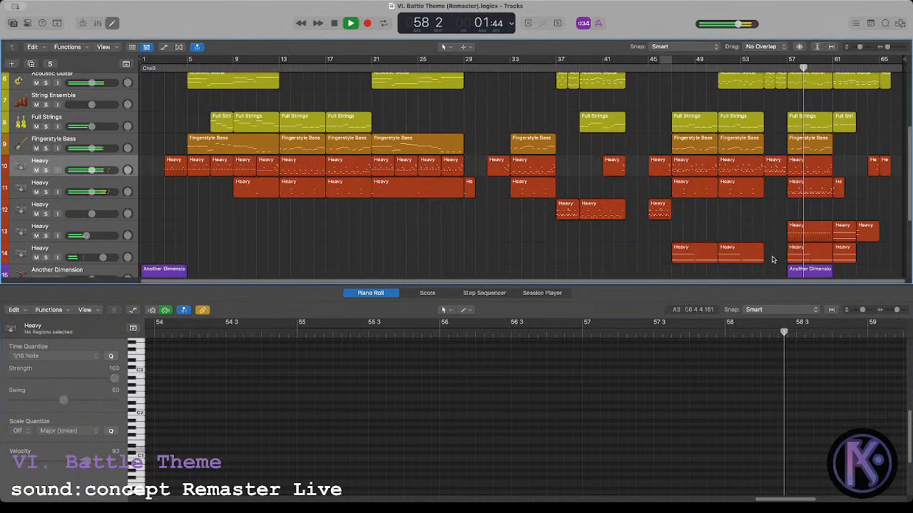
scroll(772, 259, "up", 3)
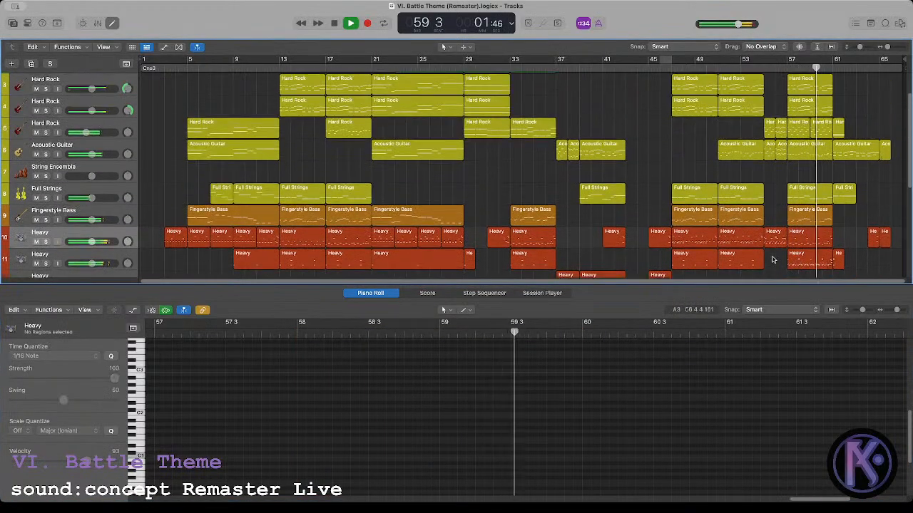
scroll(772, 260, "up", 2)
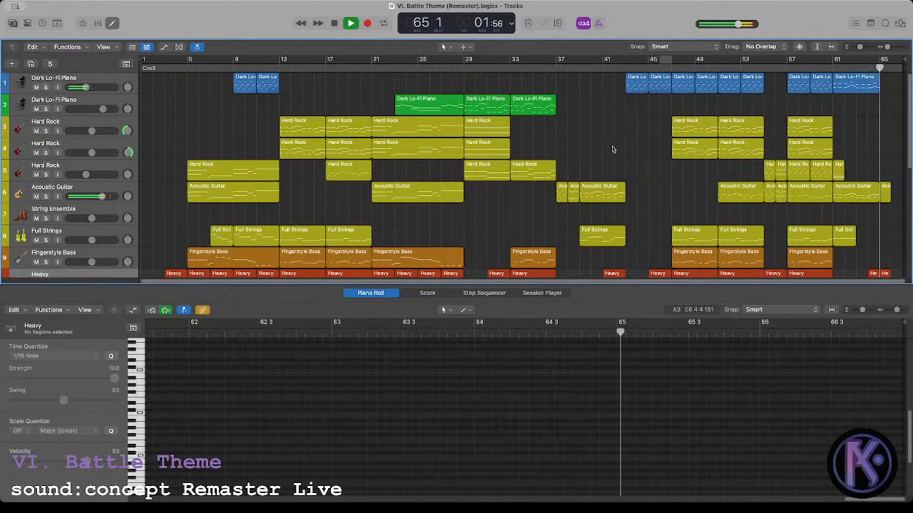
key("space")
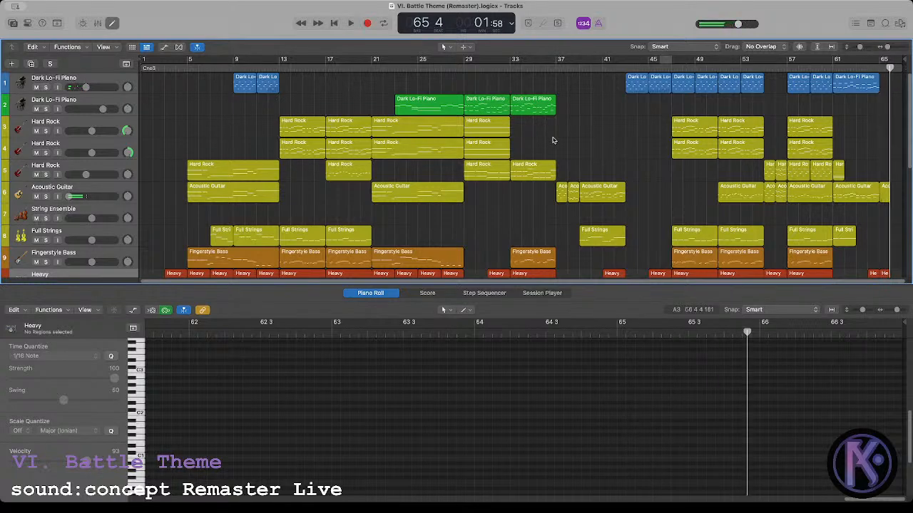
Step: Play the arrangement from bar 13 and listen with the Full Strings track muted
key("Return")
scroll(312, 187, "down", 8)
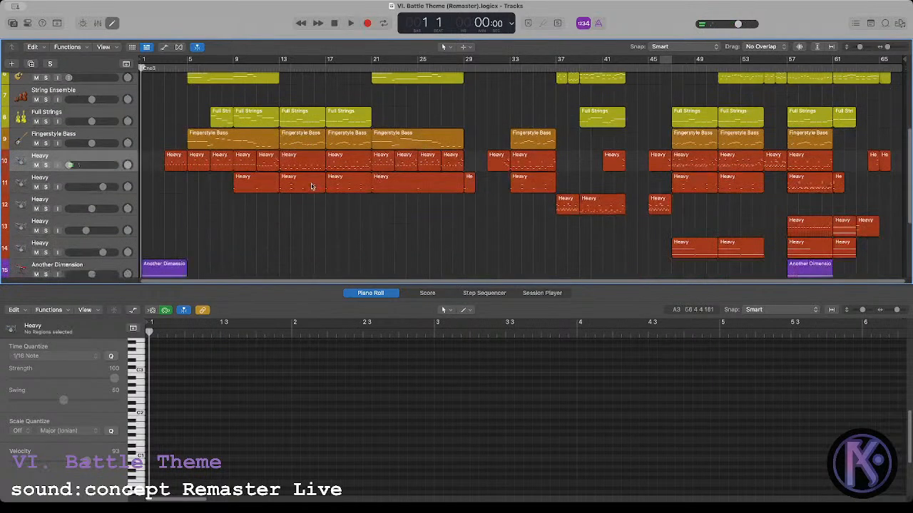
scroll(301, 159, "up", 8)
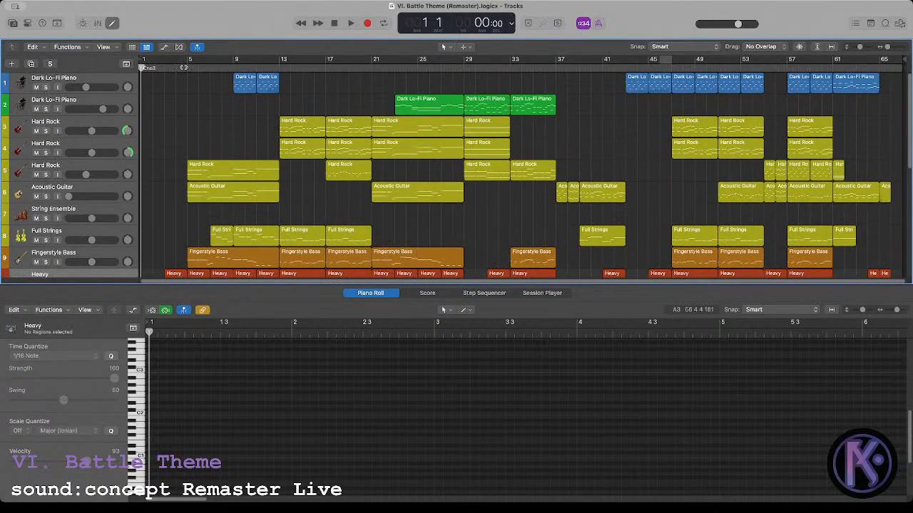
left_click_drag(183, 67, 281, 67)
key("space")
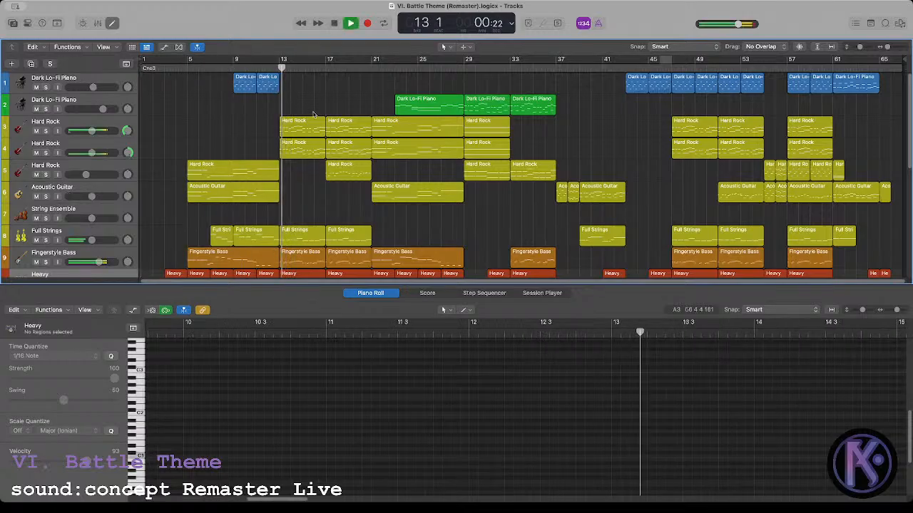
scroll(314, 171, "down", 2)
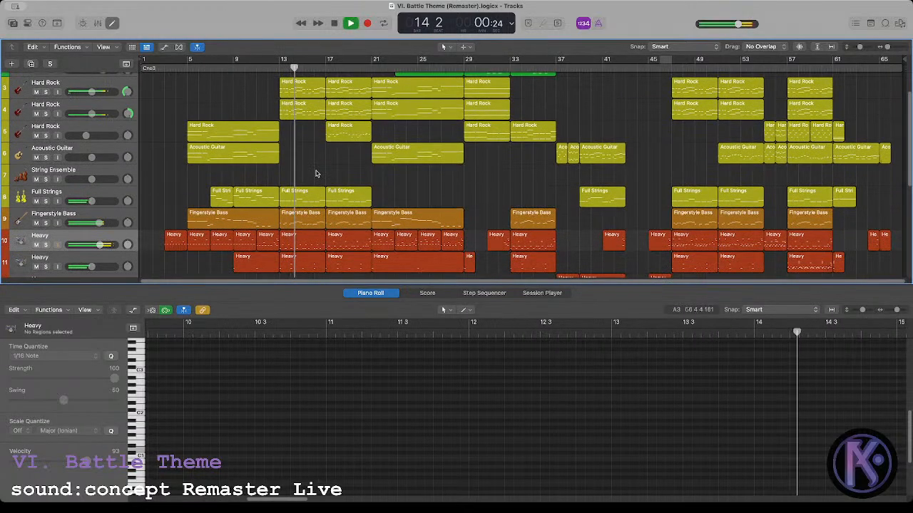
scroll(315, 171, "up", 2)
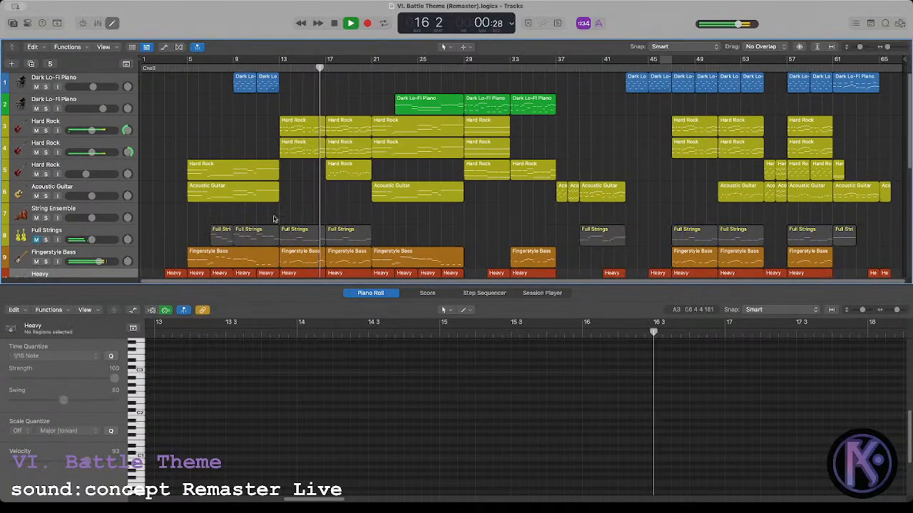
Step: Remove the Full Strings region at bar 13 and unmute the Full Strings track
left_click(309, 233)
key("Delete")
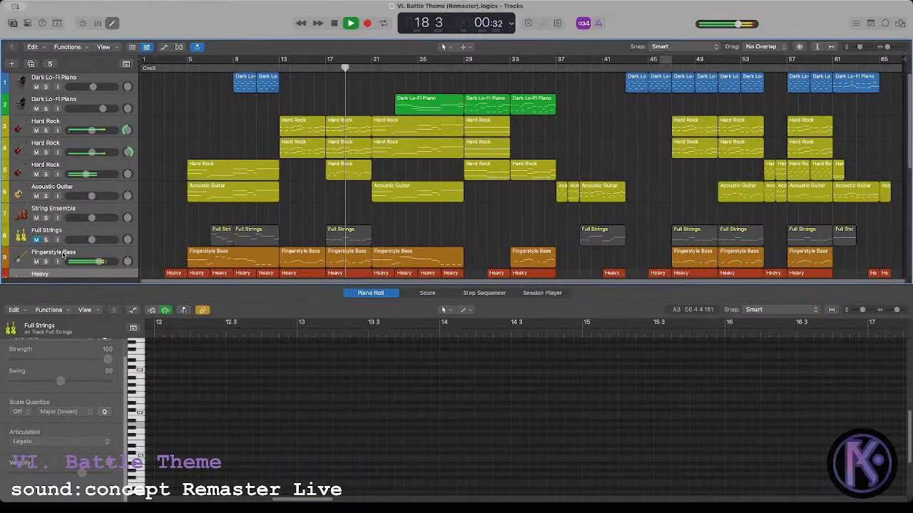
left_click(37, 240)
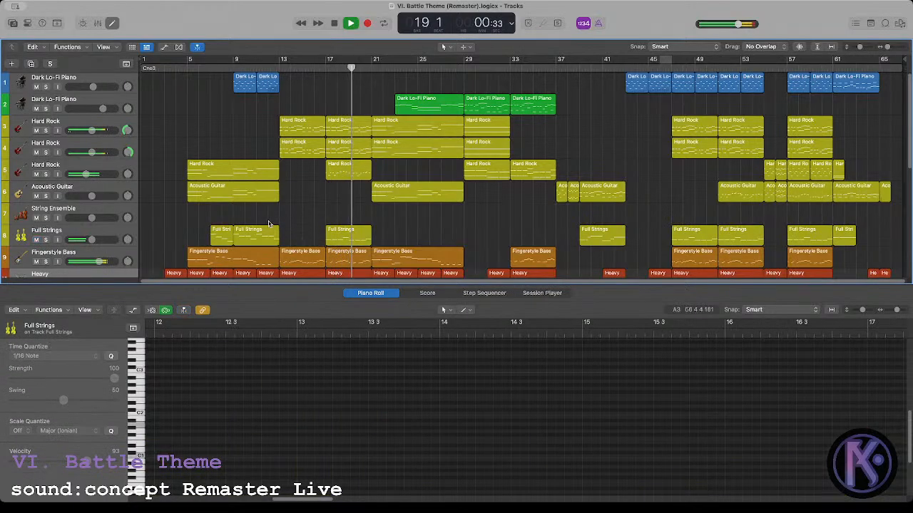
left_click(332, 214)
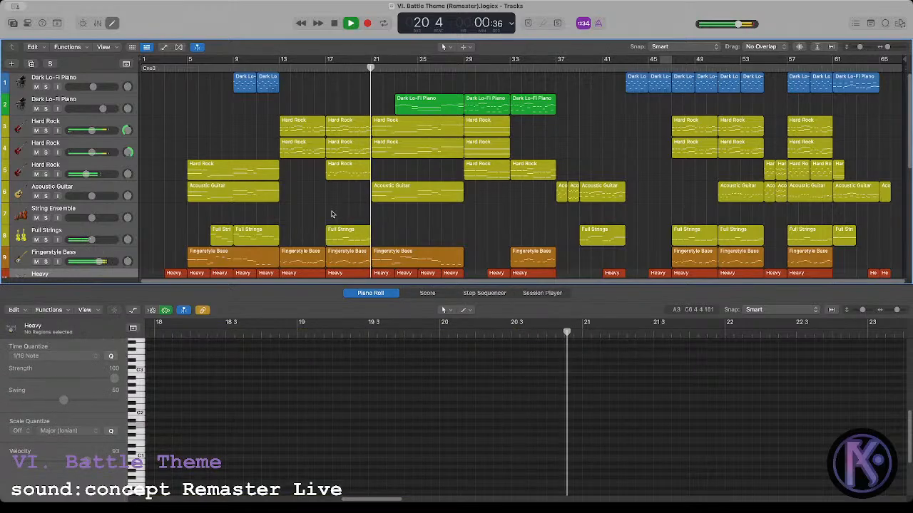
Step: Play from bar 7 and examine the notes of the Hard Rock and Acoustic Guitar regions that start at bar 5
left_click(209, 67)
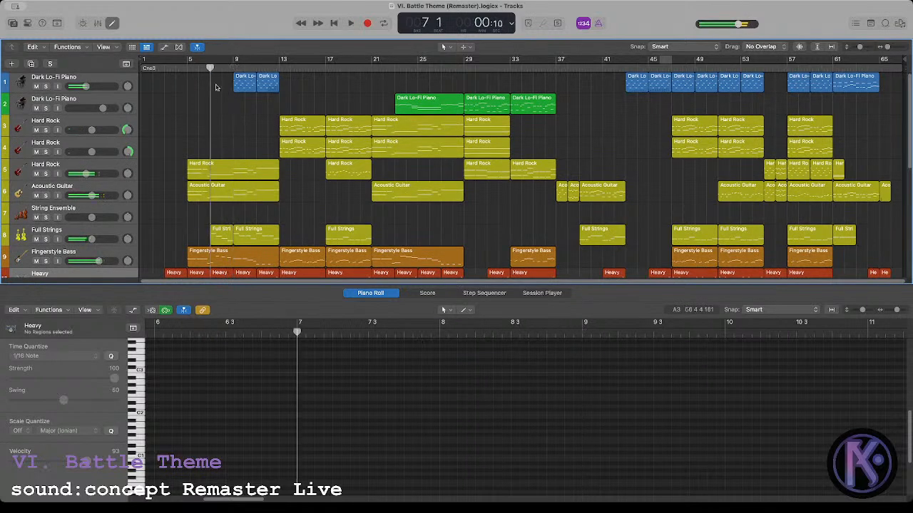
scroll(232, 122, "down", 2)
left_click(225, 128)
left_click(225, 151, "shift")
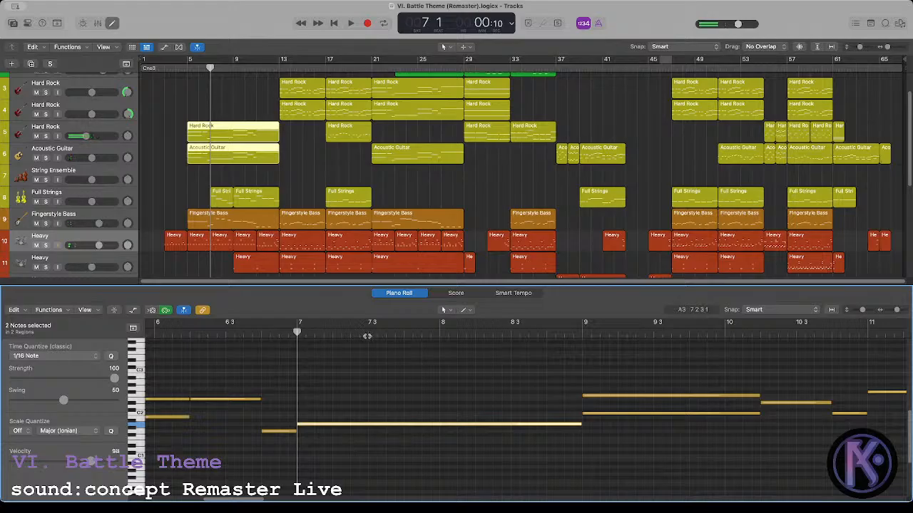
key("space")
left_click(379, 375)
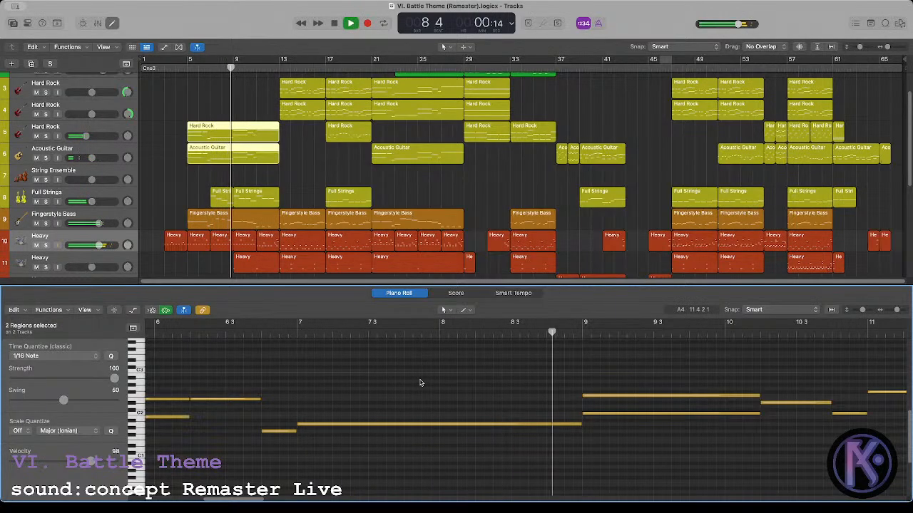
left_click(212, 64)
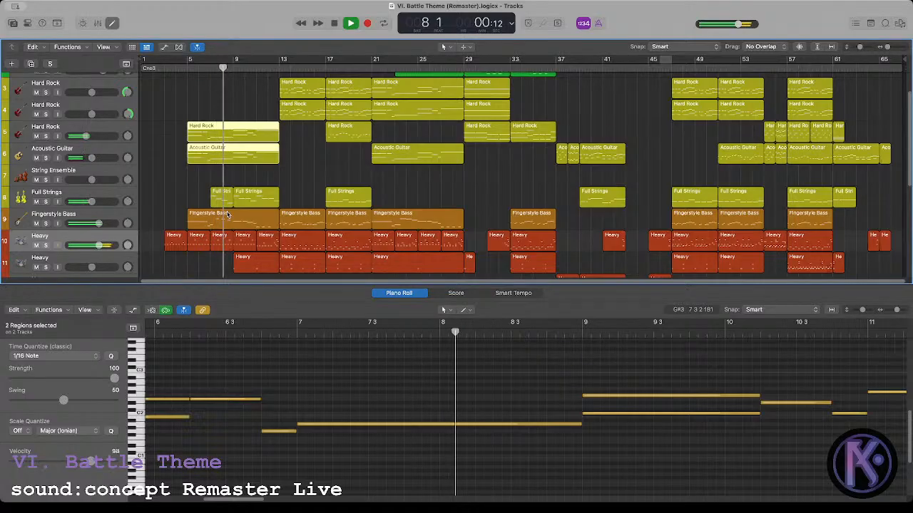
left_click(217, 177)
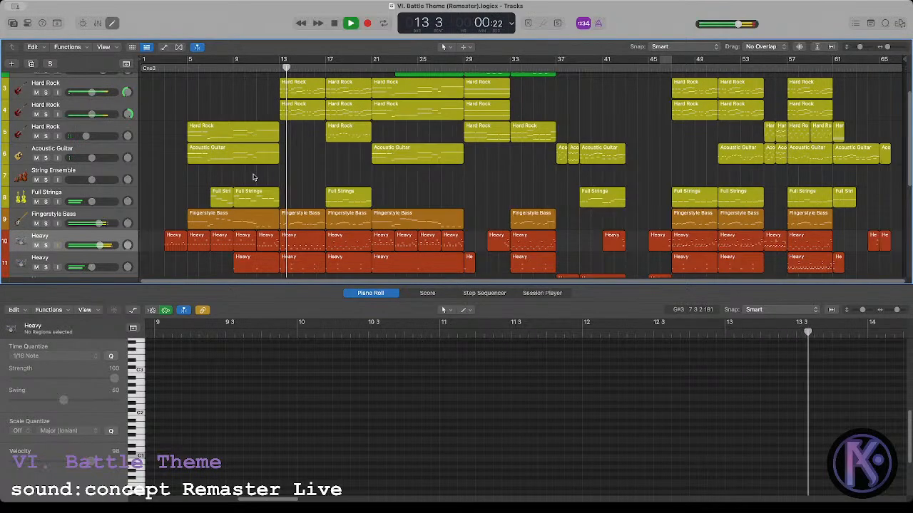
Step: Play from bar 12 to bar 34 and examine the bar 29 Hard Rock notes on tracks 3 and 4
left_click(271, 68)
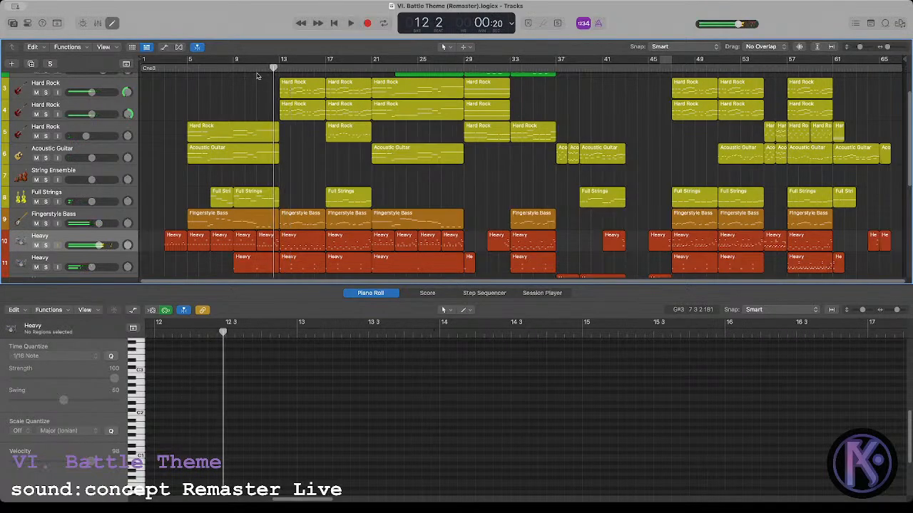
key("comma")
scroll(303, 179, "down", 2)
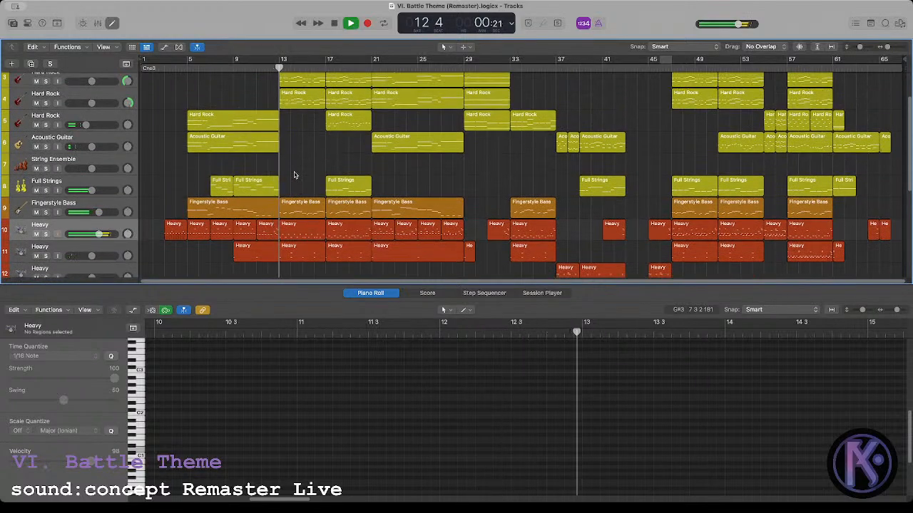
scroll(294, 175, "up", 5)
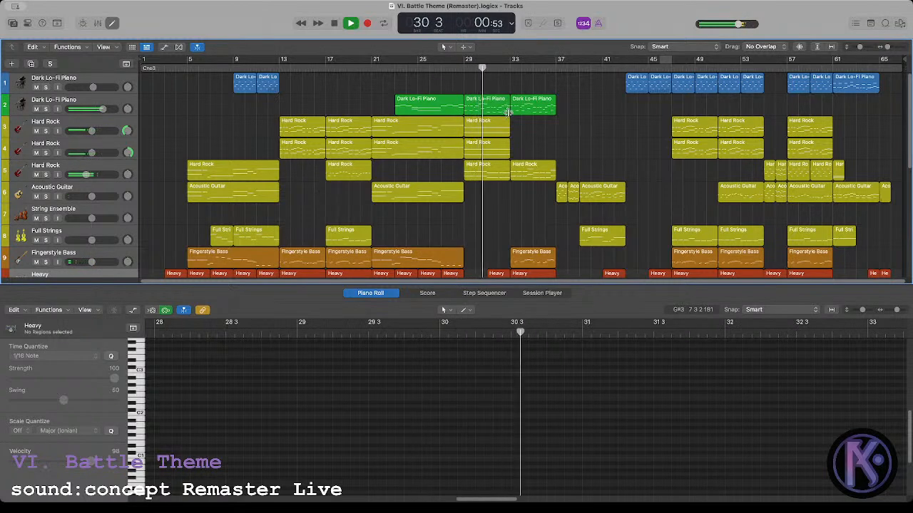
left_click_drag(512, 146, 499, 122)
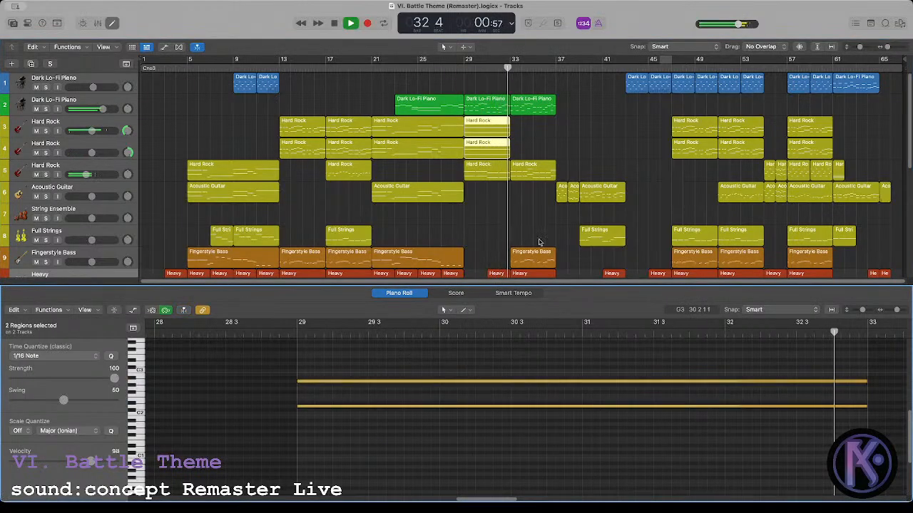
left_click(579, 135)
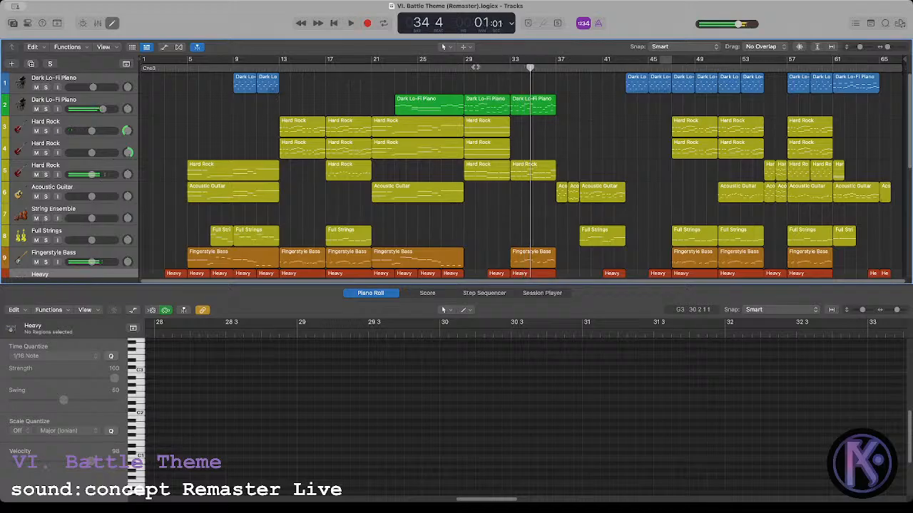
Step: Move track 5's Hard Rock regions at bars 29 and 33 onto track 4 and play from bar 29
left_click(465, 67)
left_click_drag(490, 172, 492, 158)
left_click(504, 178)
key("space")
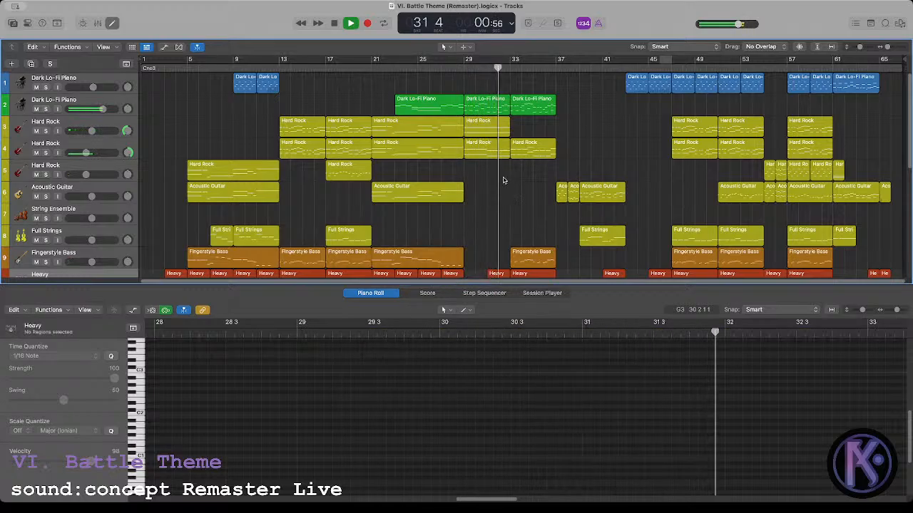
Step: Return the bar 33 Hard Rock region to track 5 and play on to bar 41
left_click_drag(529, 148, 529, 172)
left_click(503, 179)
key("space")
key("space")
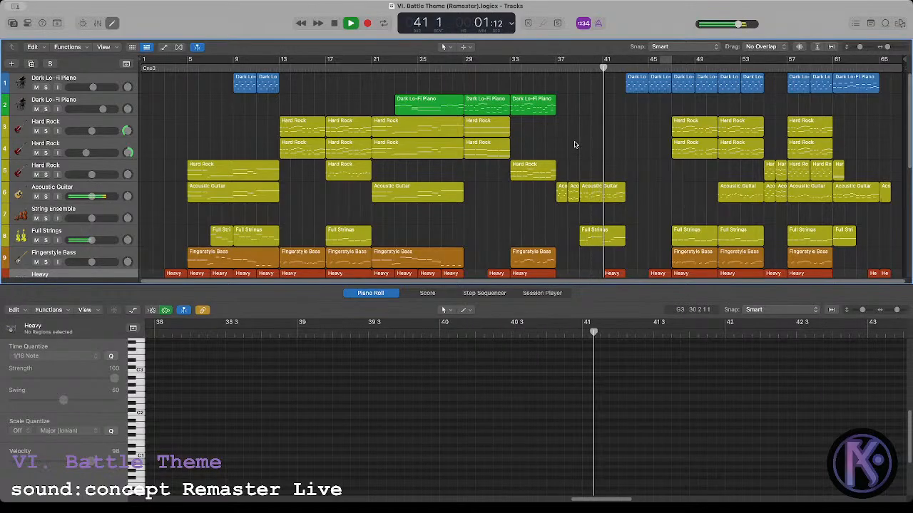
Step: Listen through bars 41 to 47 while checking the lower tracks, and replay the passage from bar 47
scroll(573, 162, "down", 1)
scroll(572, 162, "down", 5)
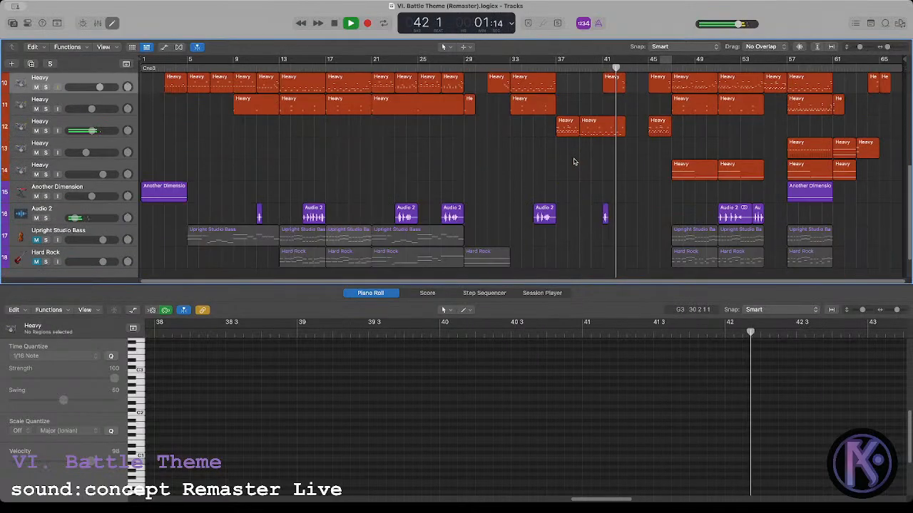
scroll(585, 168, "down", 1)
scroll(594, 176, "up", 6)
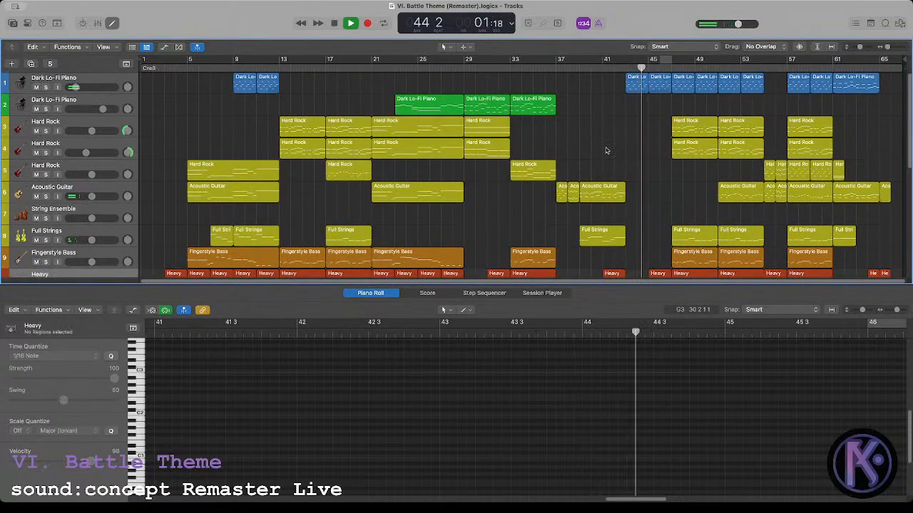
scroll(606, 149, "down", 3)
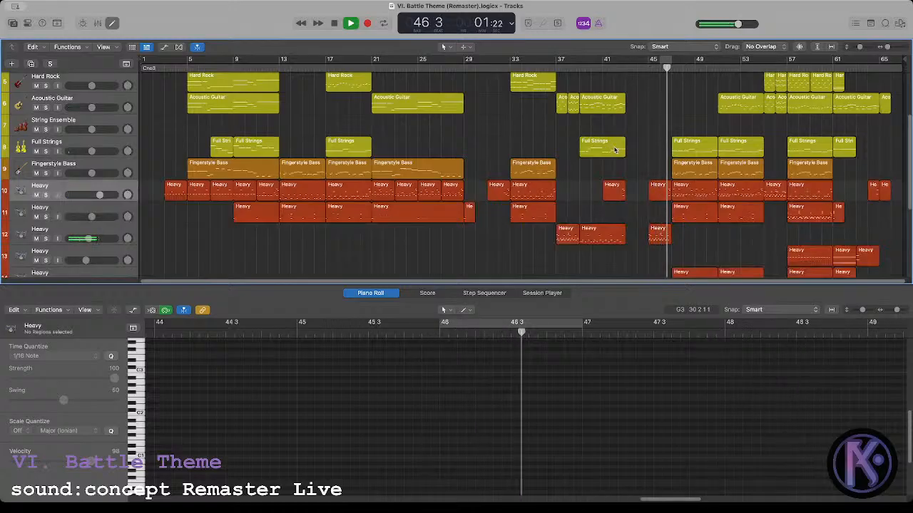
scroll(629, 147, "up", 2)
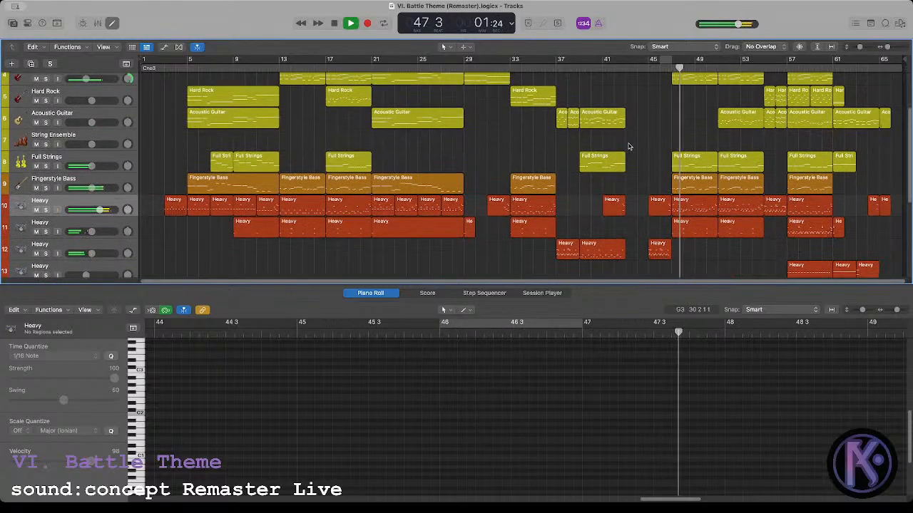
left_click(669, 67)
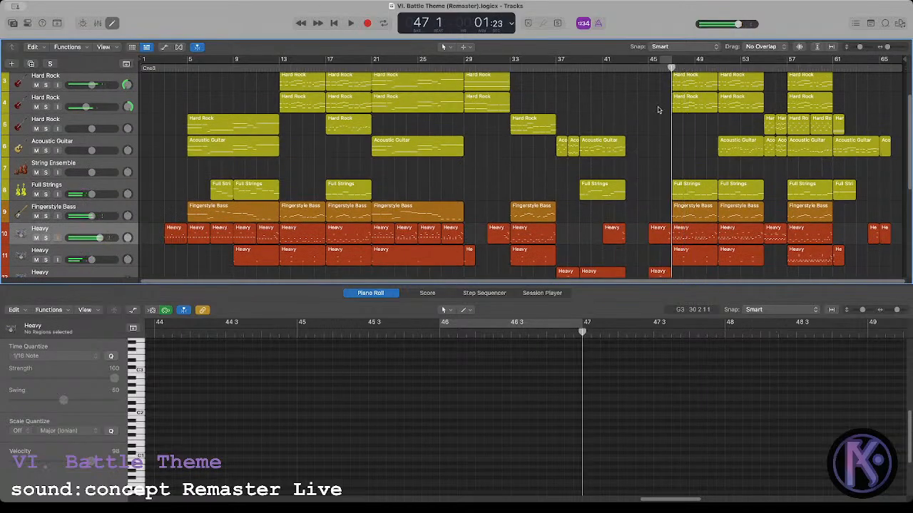
scroll(646, 117, "up", 2)
key("space")
key("space")
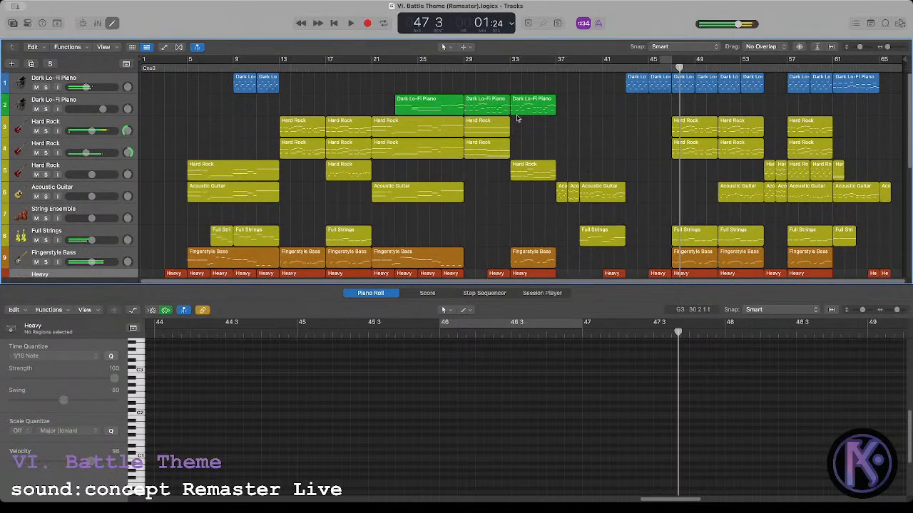
Step: Compare the Hard Rock guitars by viewing the notes at bars 29 and 13 and playing short passages from bars 21 and 13
left_click(467, 69)
left_click(478, 157)
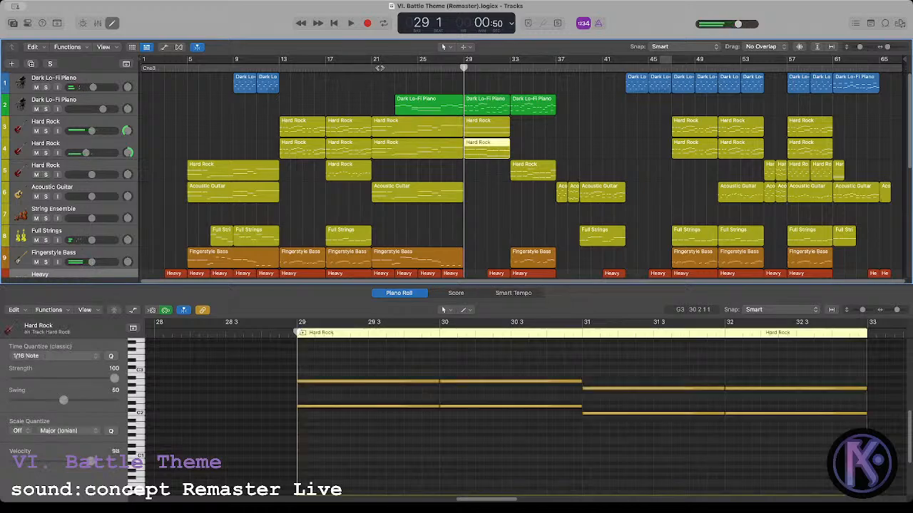
left_click(379, 68)
key("space")
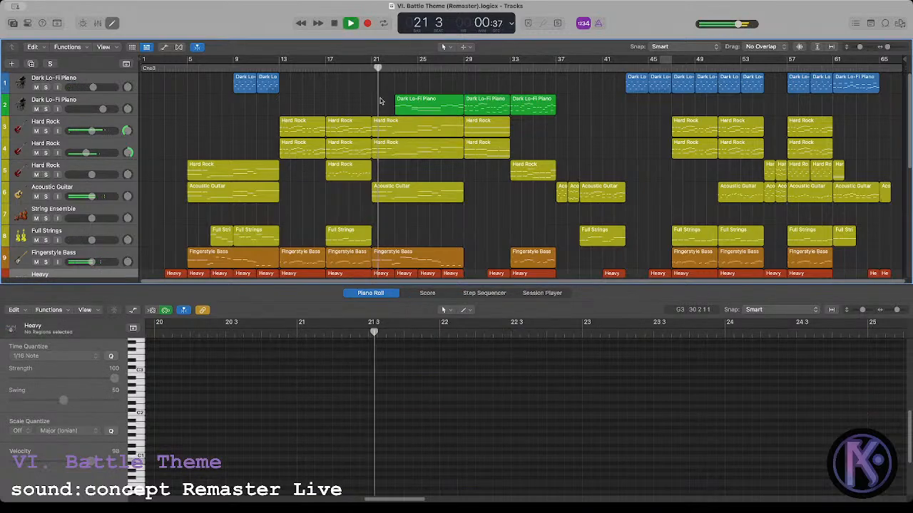
key("space")
left_click(670, 69)
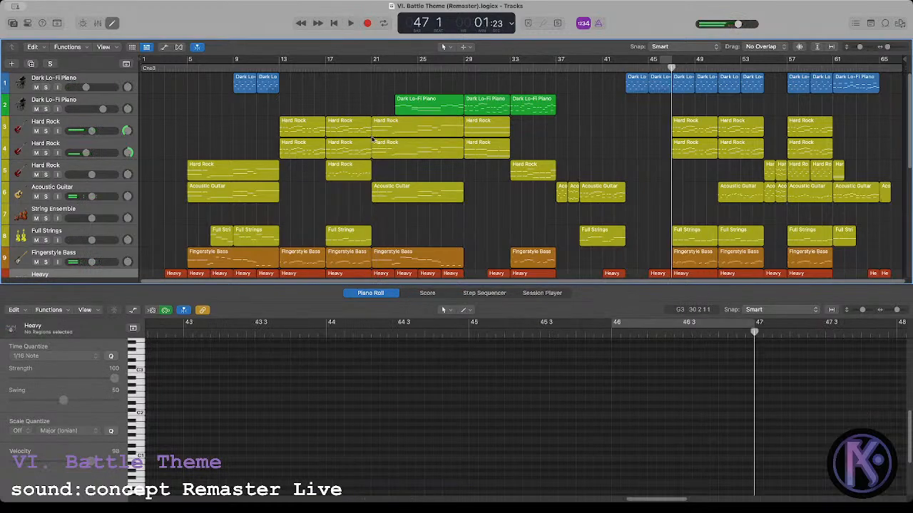
left_click(283, 67)
key("space")
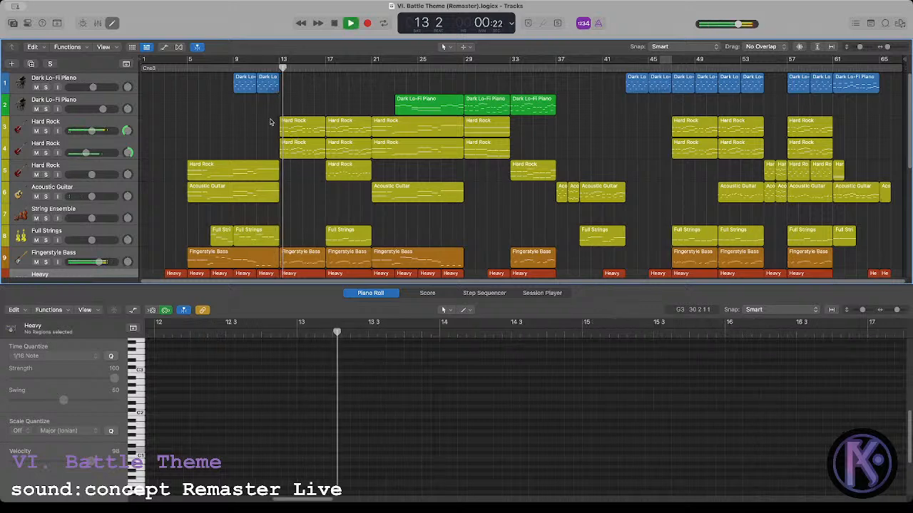
key("space")
left_click_drag(271, 126, 292, 146)
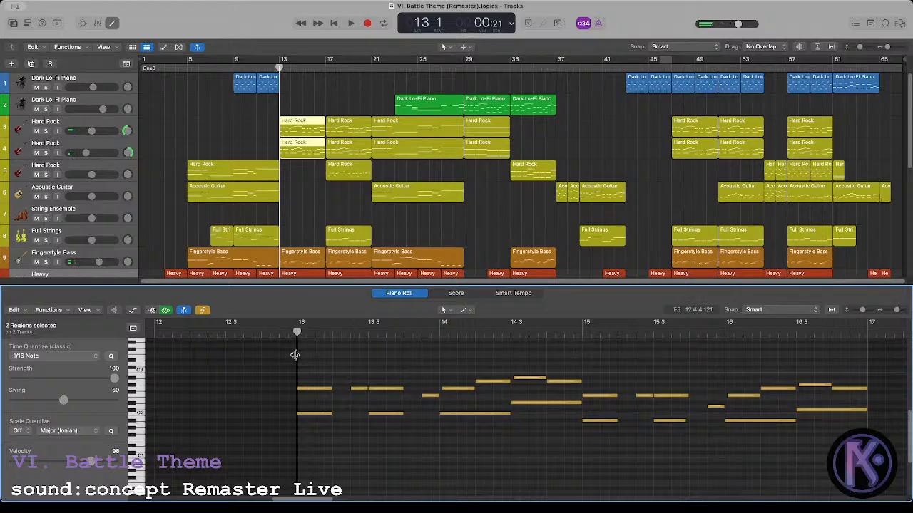
left_click(172, 122)
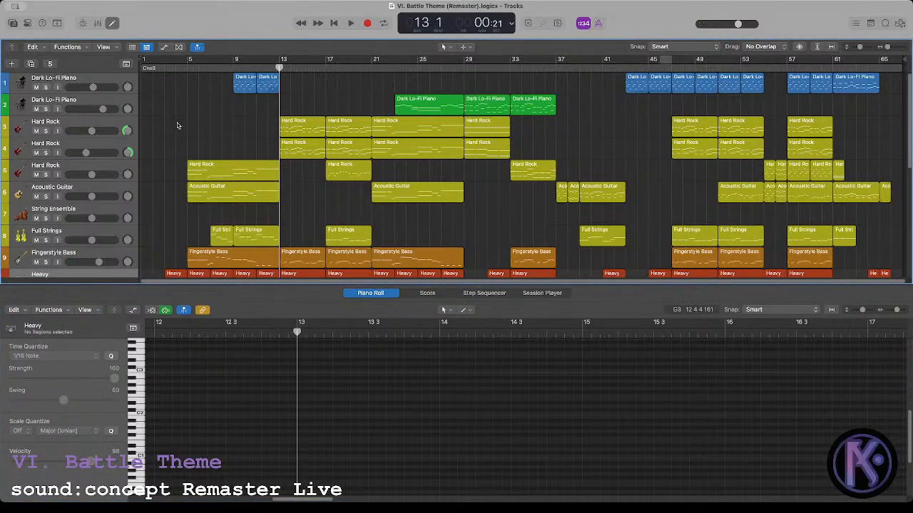
Step: Show region volume automation for track 3's Hard Rock region at bar 13 and raise its level to -2.0 dB
scroll(214, 132, "down", 5)
scroll(274, 130, "up", 3)
left_click(300, 98)
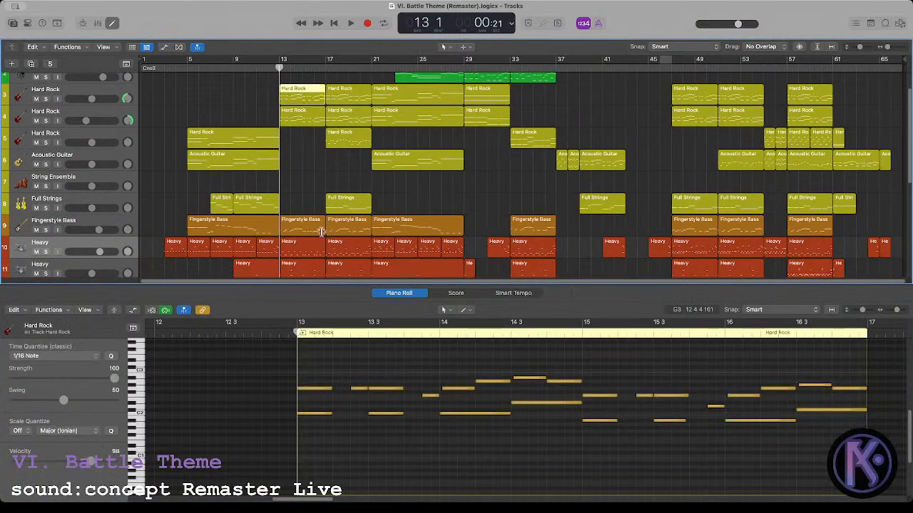
key("a")
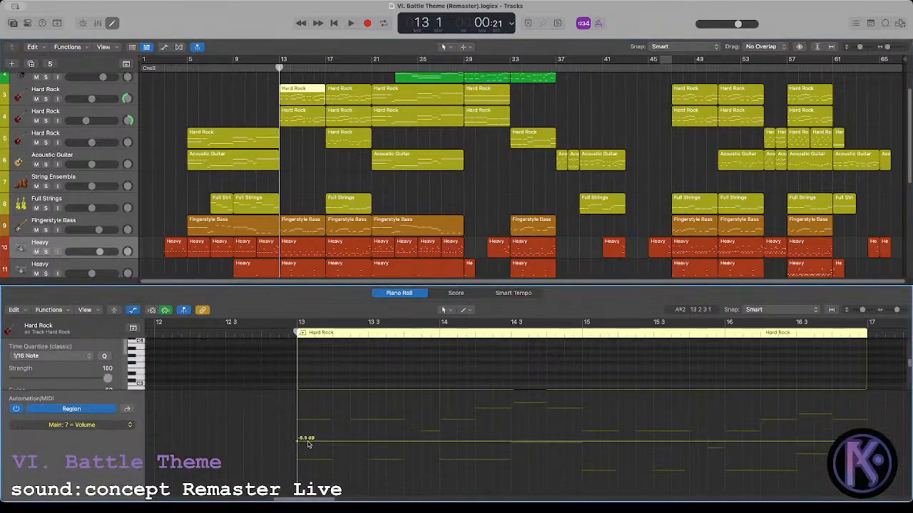
mouse_move(308, 444)
left_mouse_down()
mouse_move(308, 422)
mouse_move(312, 430)
left_mouse_up()
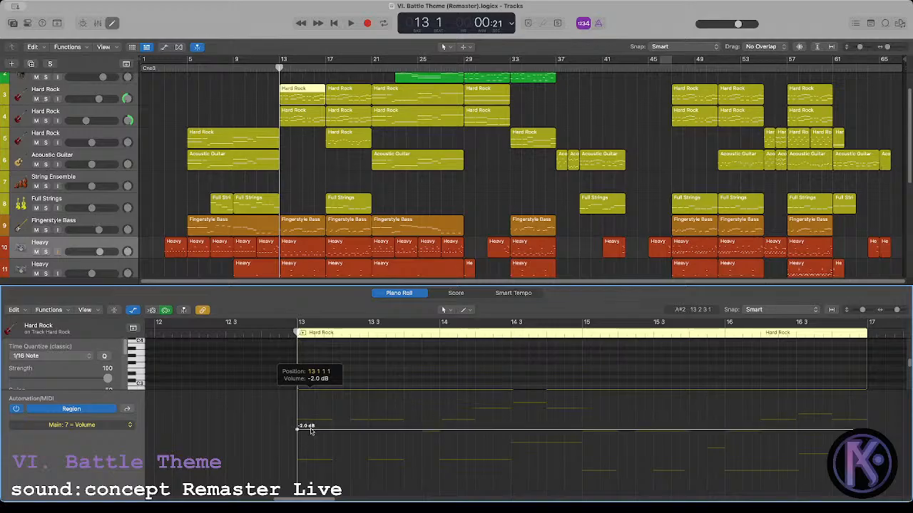
Step: Raise the volume automation of track 4's Hard Rock region at bar 13, play the passage, and undo track 3's level change
left_click(298, 114)
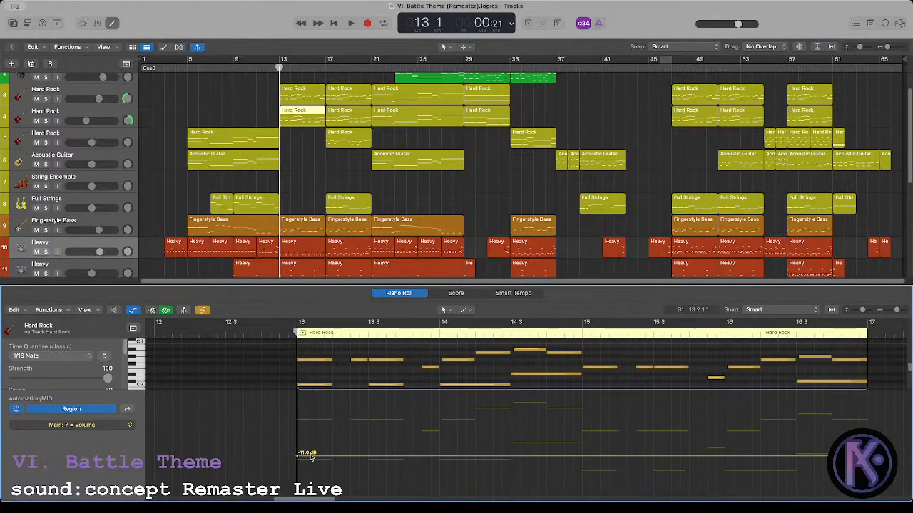
mouse_move(308, 453)
left_mouse_down()
mouse_move(311, 427)
mouse_move(315, 445)
mouse_move(306, 441)
mouse_move(315, 432)
mouse_move(315, 444)
left_mouse_up()
key("space")
key("super+z")
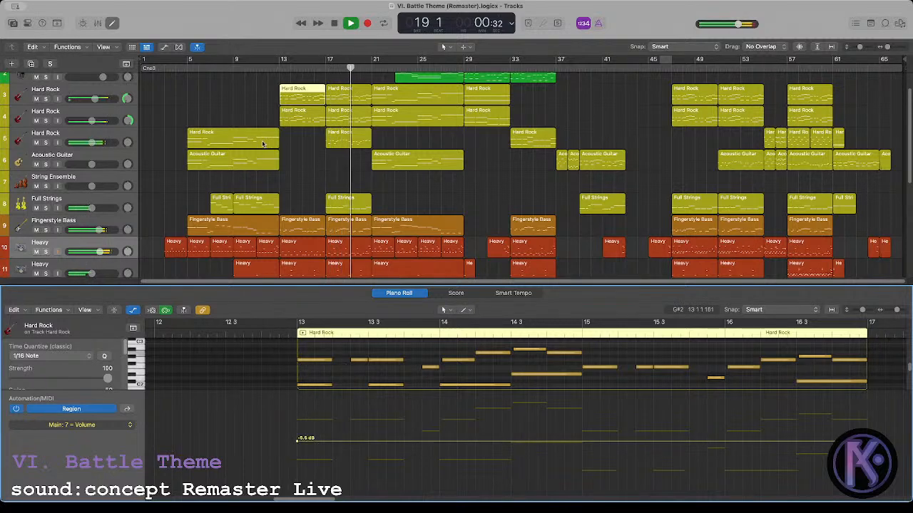
left_click(472, 83)
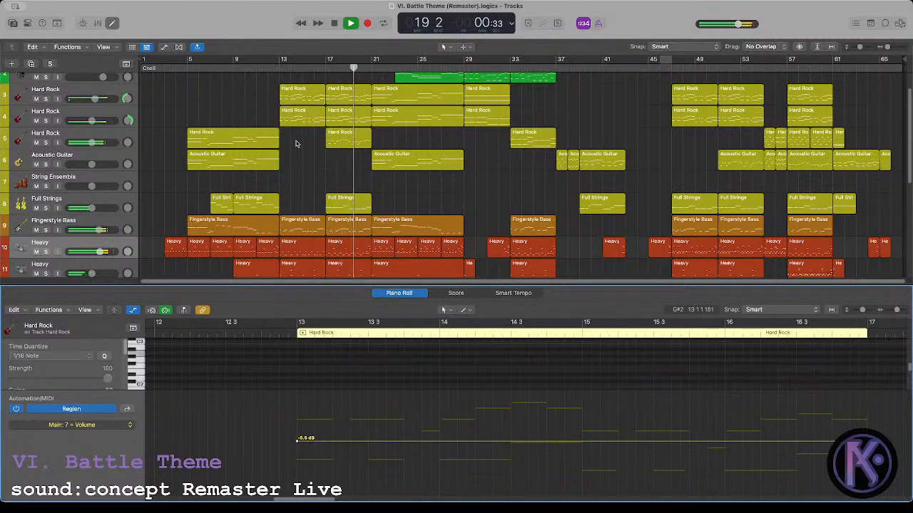
Step: Set the volume automation of track 4's Hard Rock region at bar 47 to -5.5 dB
left_click(670, 75)
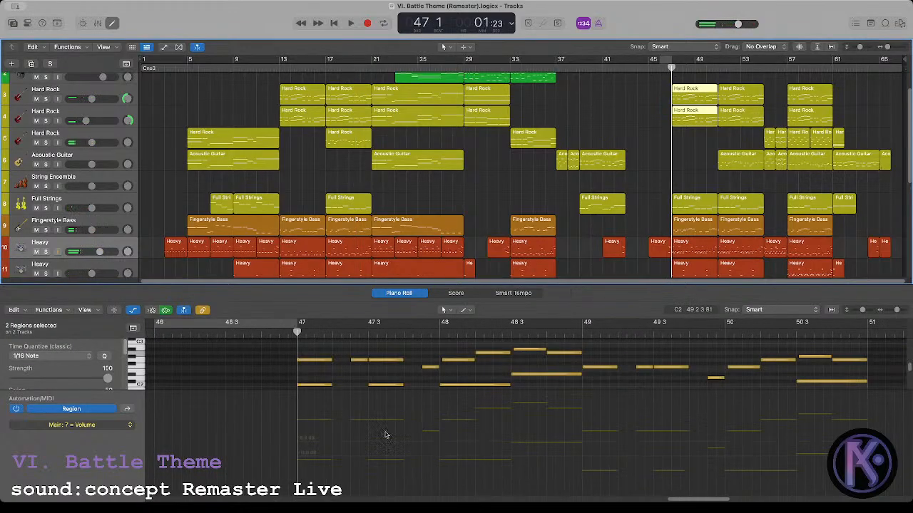
left_click(679, 122)
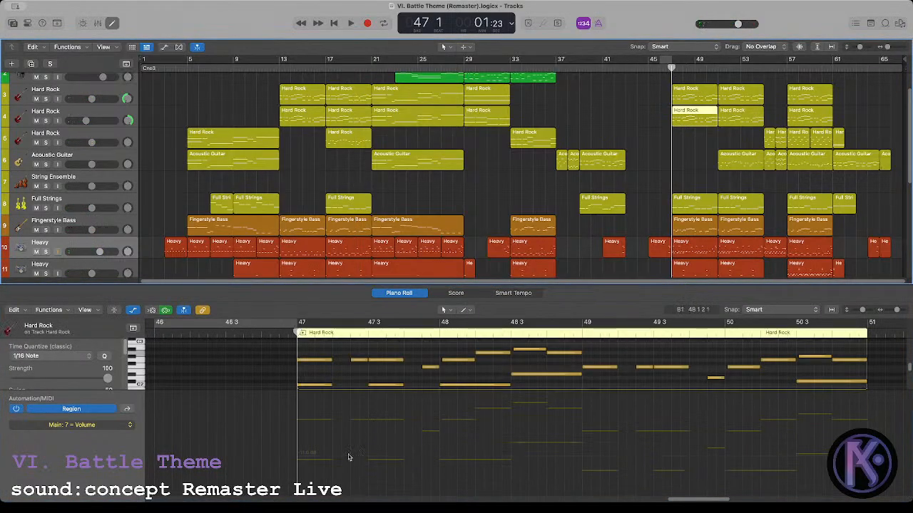
left_click_drag(302, 454, 327, 447)
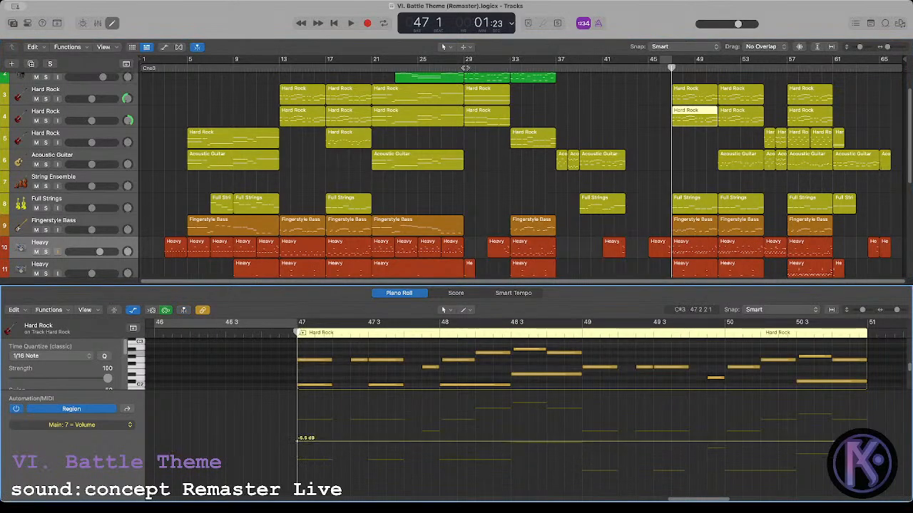
Step: Play short passages from bars 29 and 21 and check the Hard Rock regions on tracks 3 and 4
left_click(465, 68)
key("space")
left_click(413, 116)
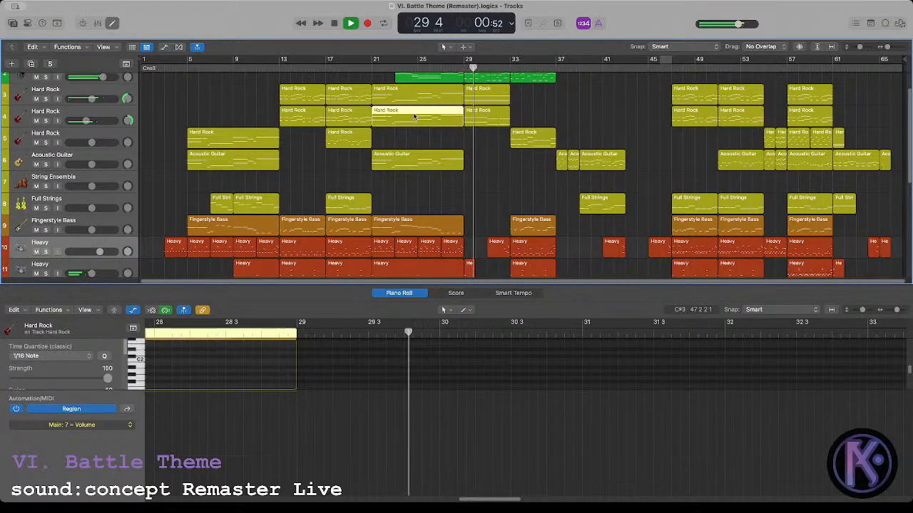
left_click(510, 119)
left_click(371, 68)
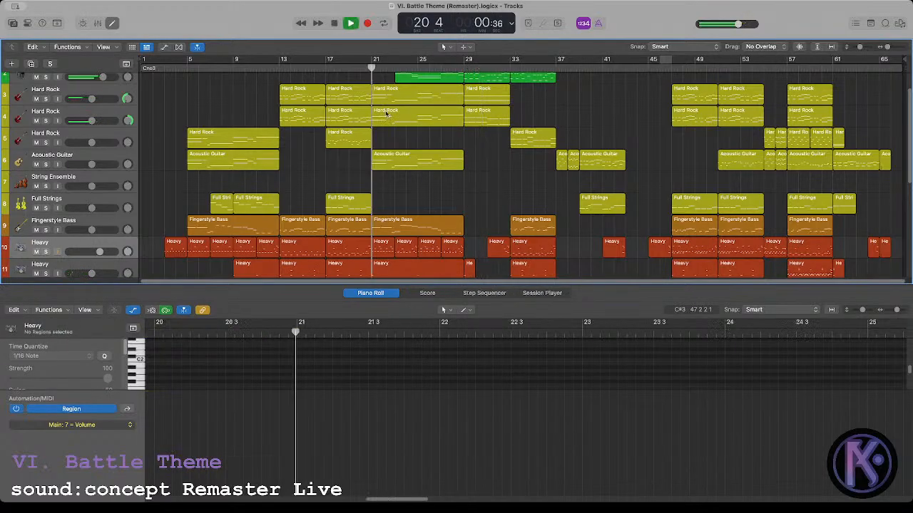
left_click_drag(408, 136, 403, 91)
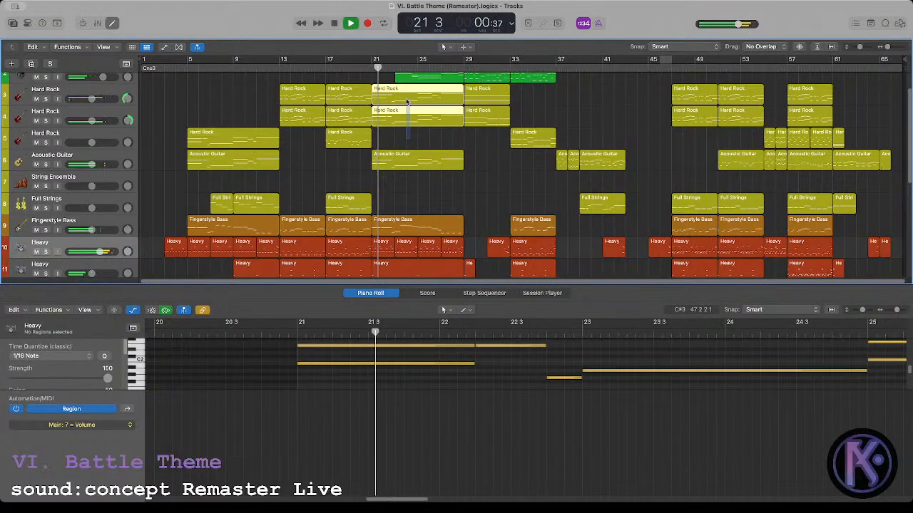
left_click(547, 105)
Step: Play from bar 57 to bar 61 and view the notes of the Acoustic Guitar region at bar 57
left_click(787, 68)
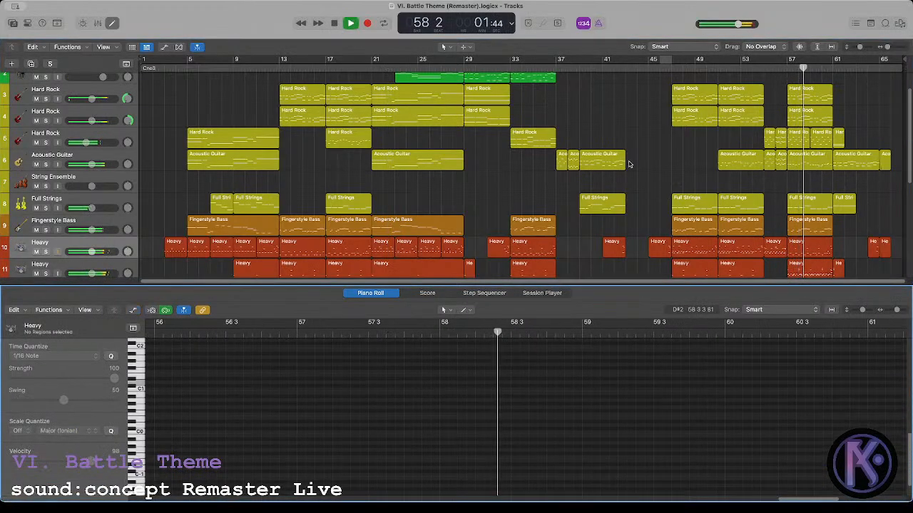
scroll(697, 168, "up", 2)
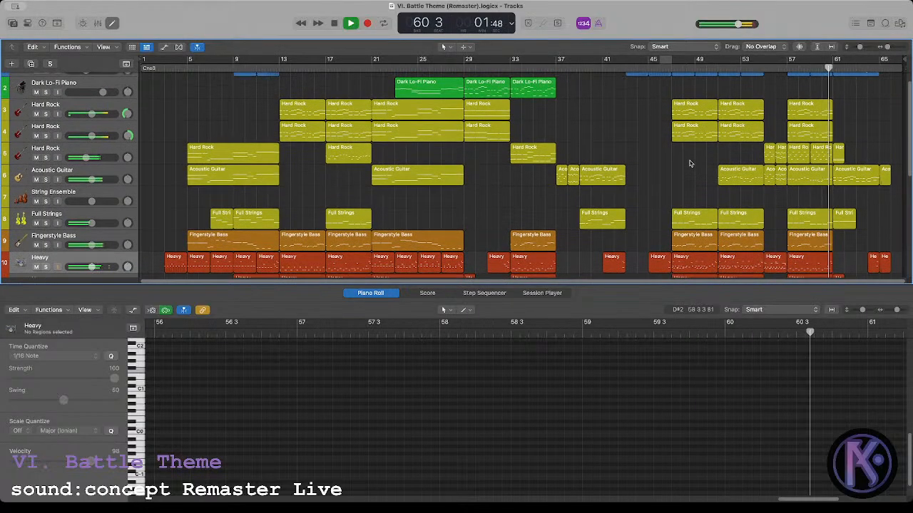
key("space")
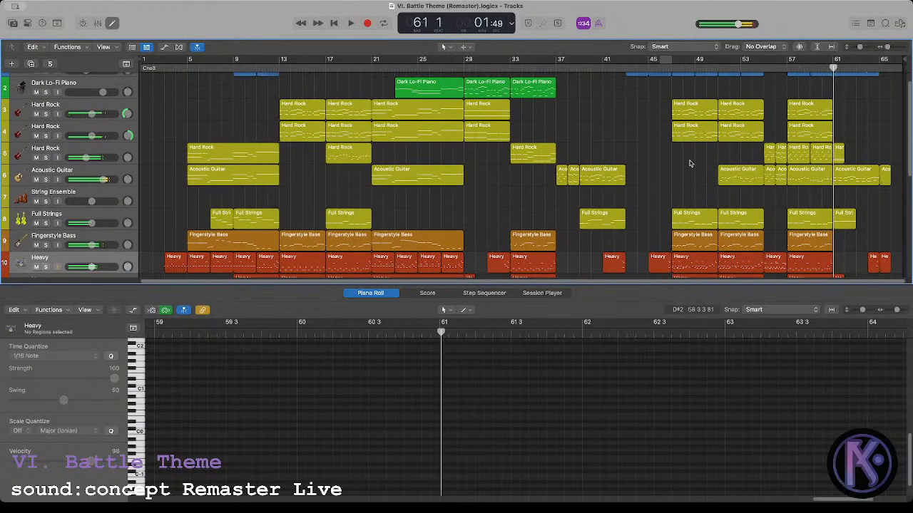
left_click(745, 179)
left_click(805, 180)
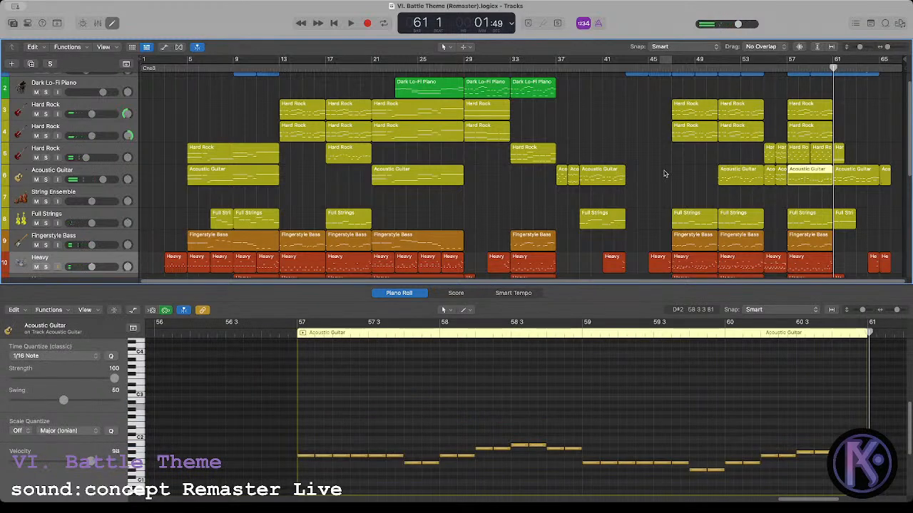
left_click(664, 173)
Step: Play the whole arrangement from bar 1 past bar 66 while checking the upper and lower tracks, and return to the start
scroll(685, 178, "up", 2)
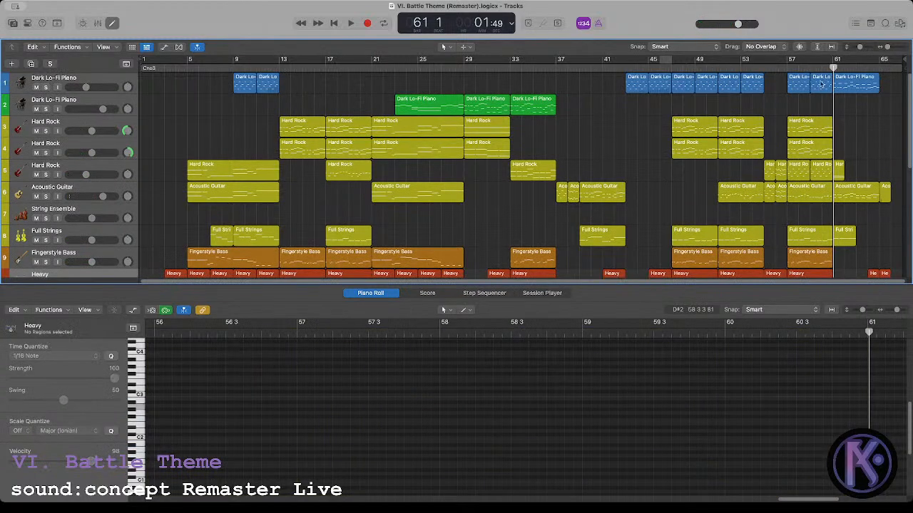
left_click_drag(833, 86, 881, 120)
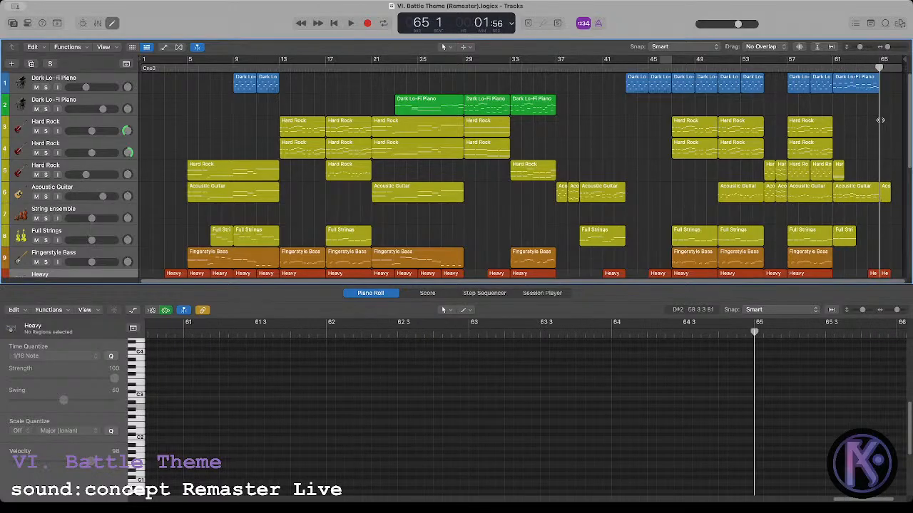
left_click_drag(881, 120, 114, 160)
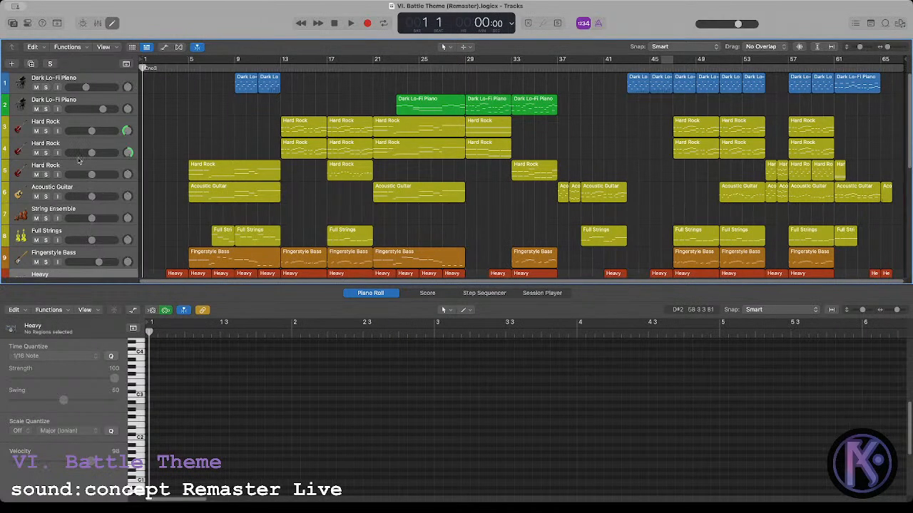
scroll(154, 145, "down", 10)
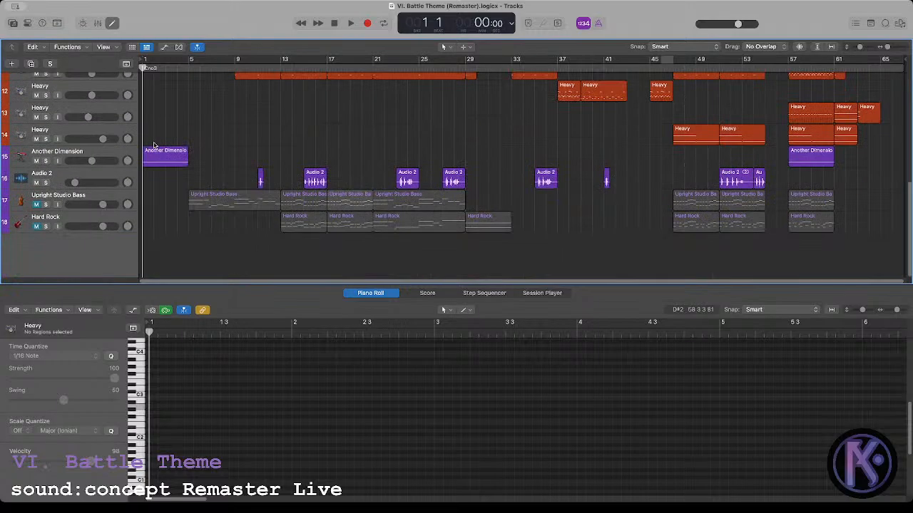
scroll(155, 150, "up", 10)
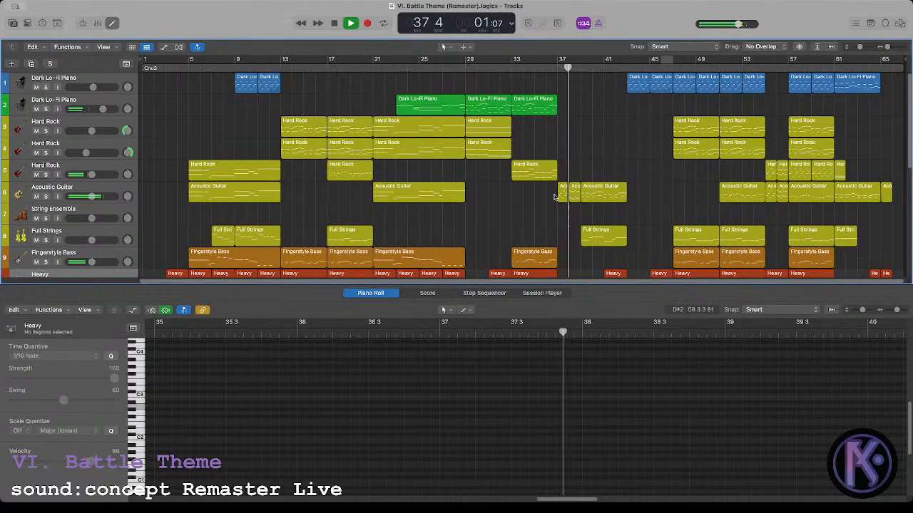
scroll(532, 194, "down", 1)
scroll(531, 194, "down", 5)
scroll(531, 194, "up", 6)
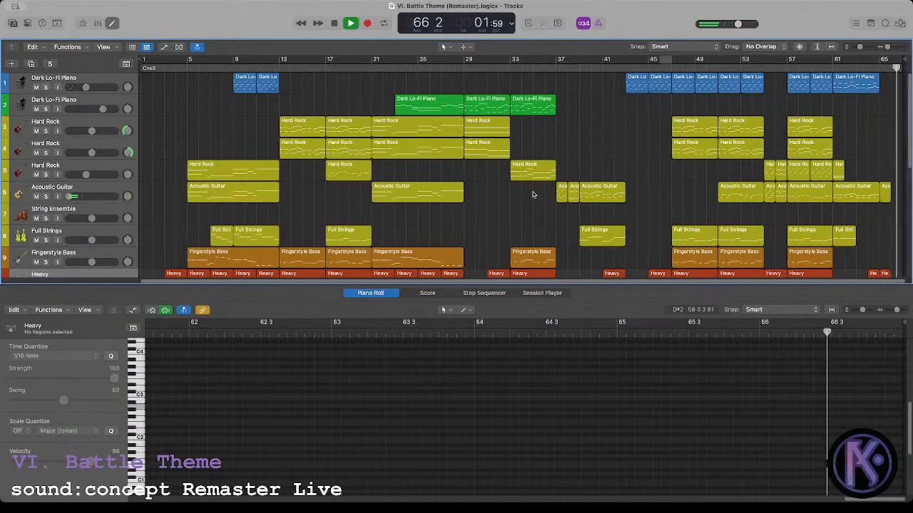
key("Return")
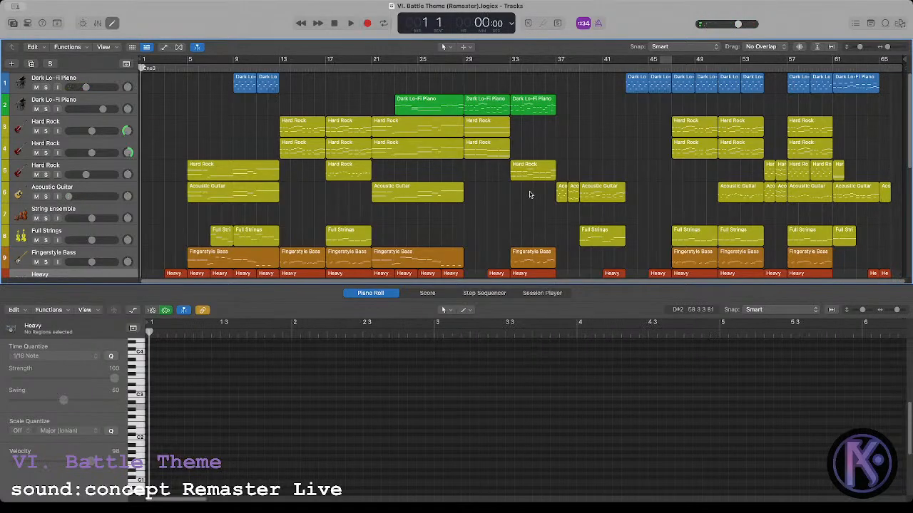
scroll(339, 205, "down", 5)
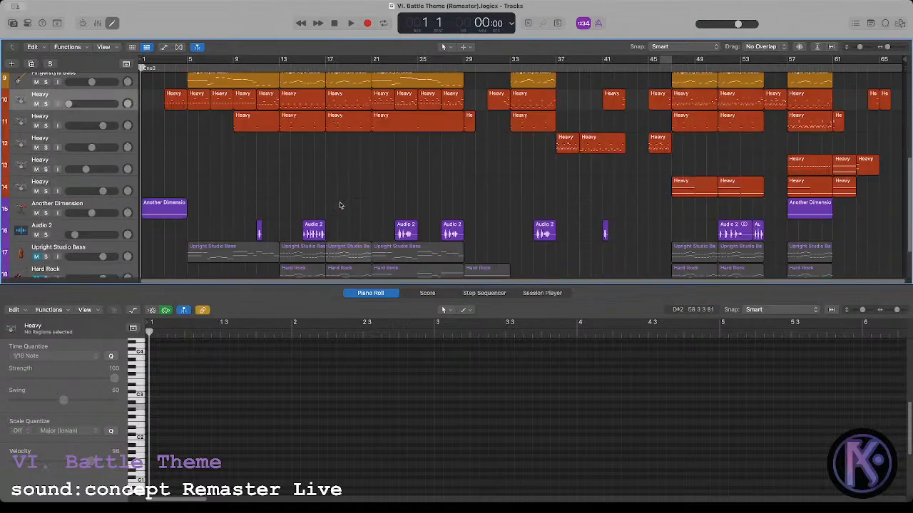
scroll(339, 205, "down", 2)
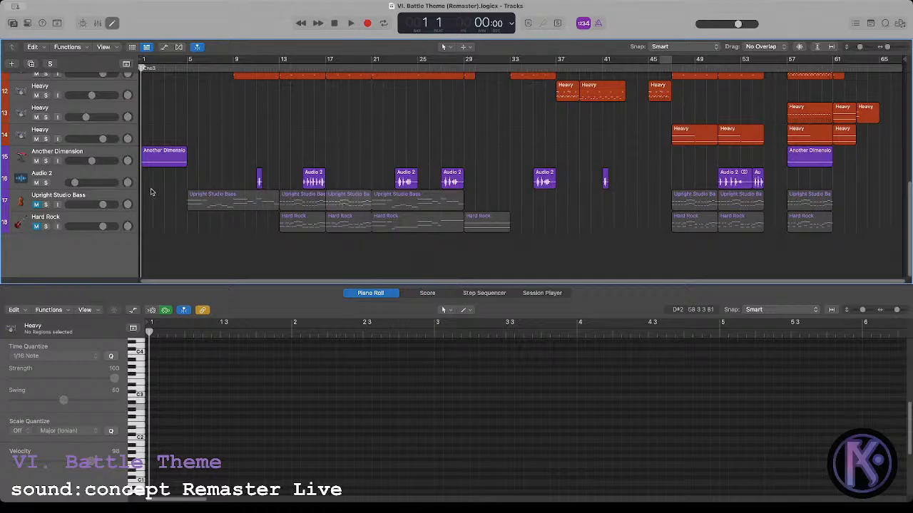
scroll(150, 191, "up", 8)
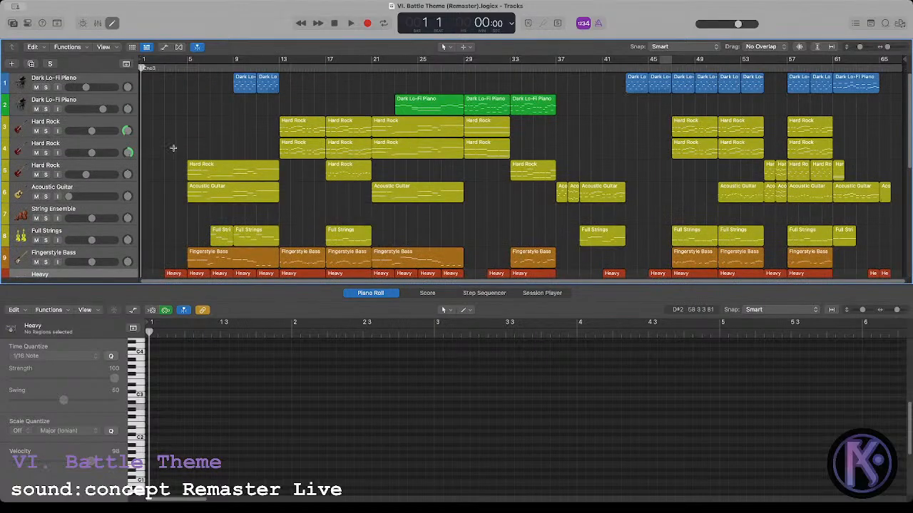